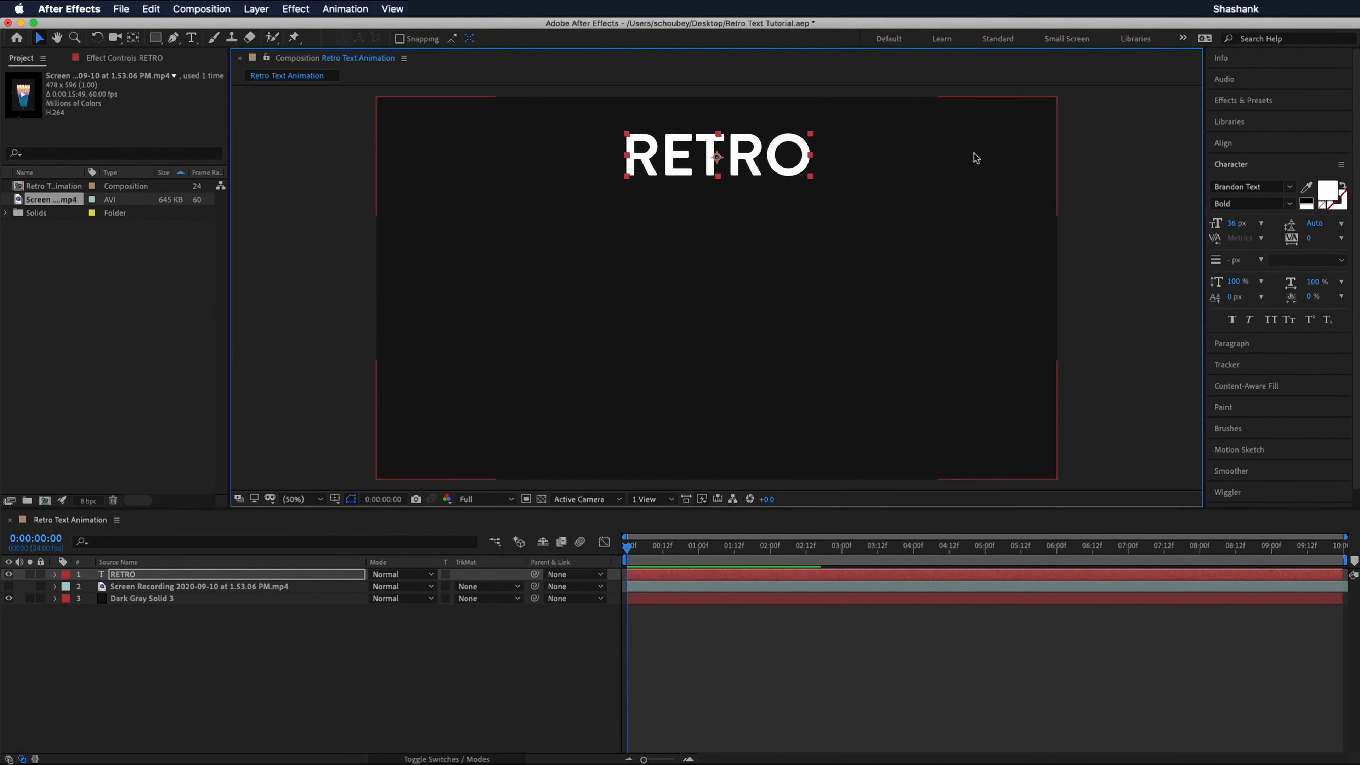
# Step: Switch to Chrome and search Google Images for "grunge texture background"
pyautogui.click(1063, 193)
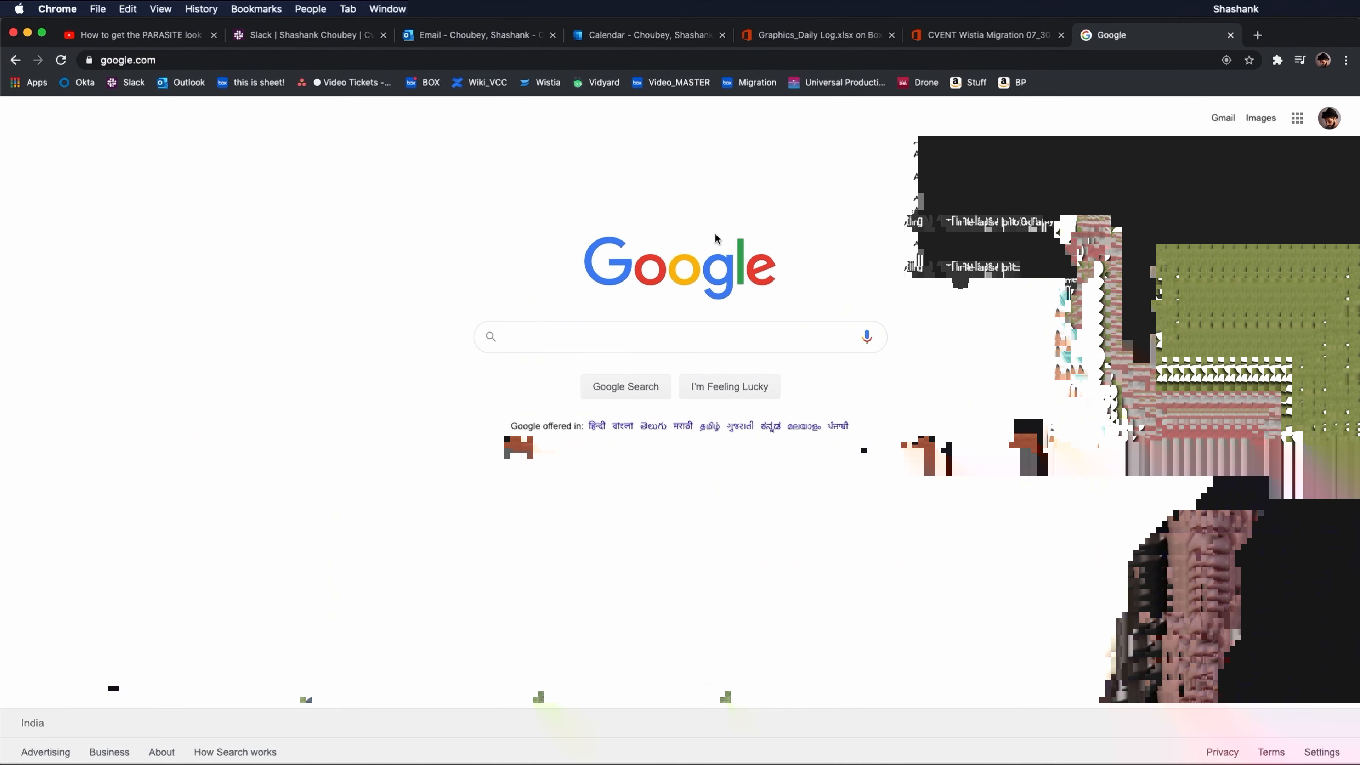
pyautogui.click(595, 334)
pyautogui.write('gr')
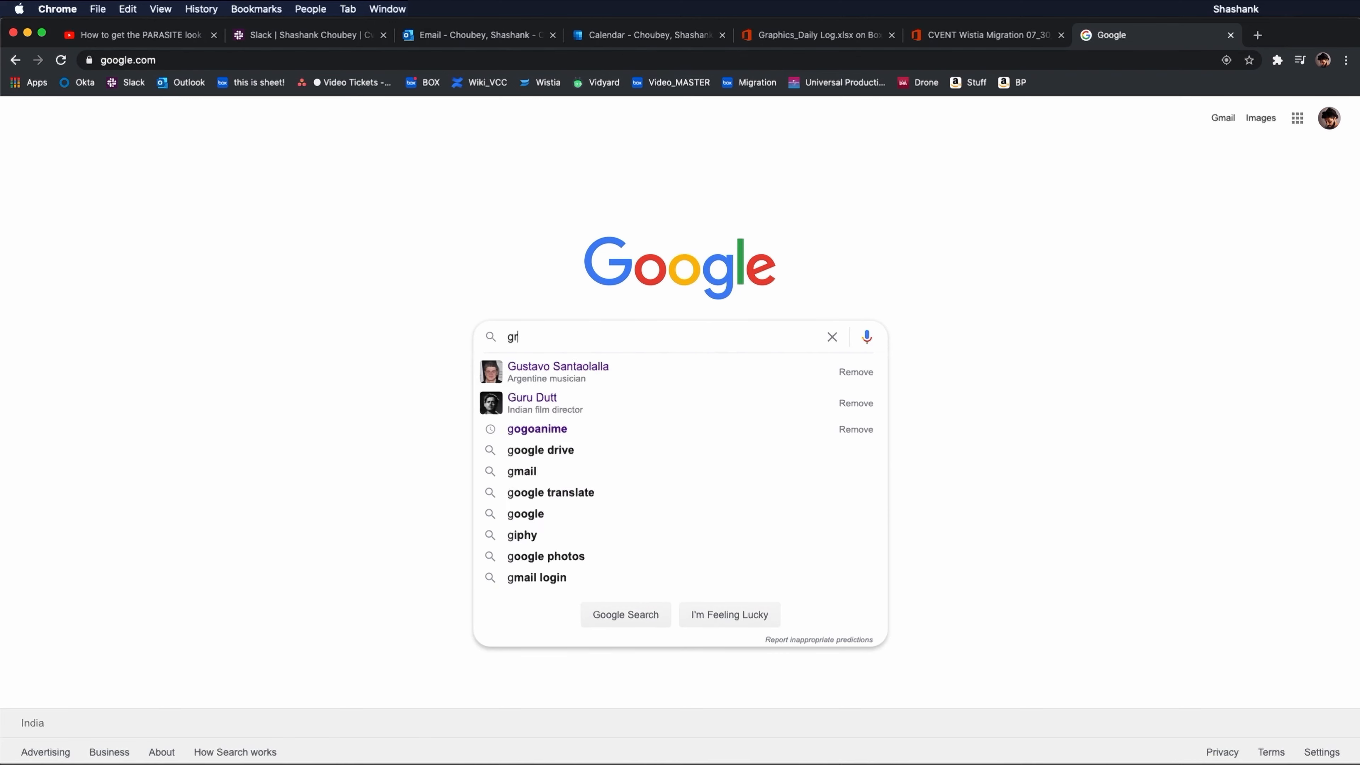
pyautogui.write('ungy')
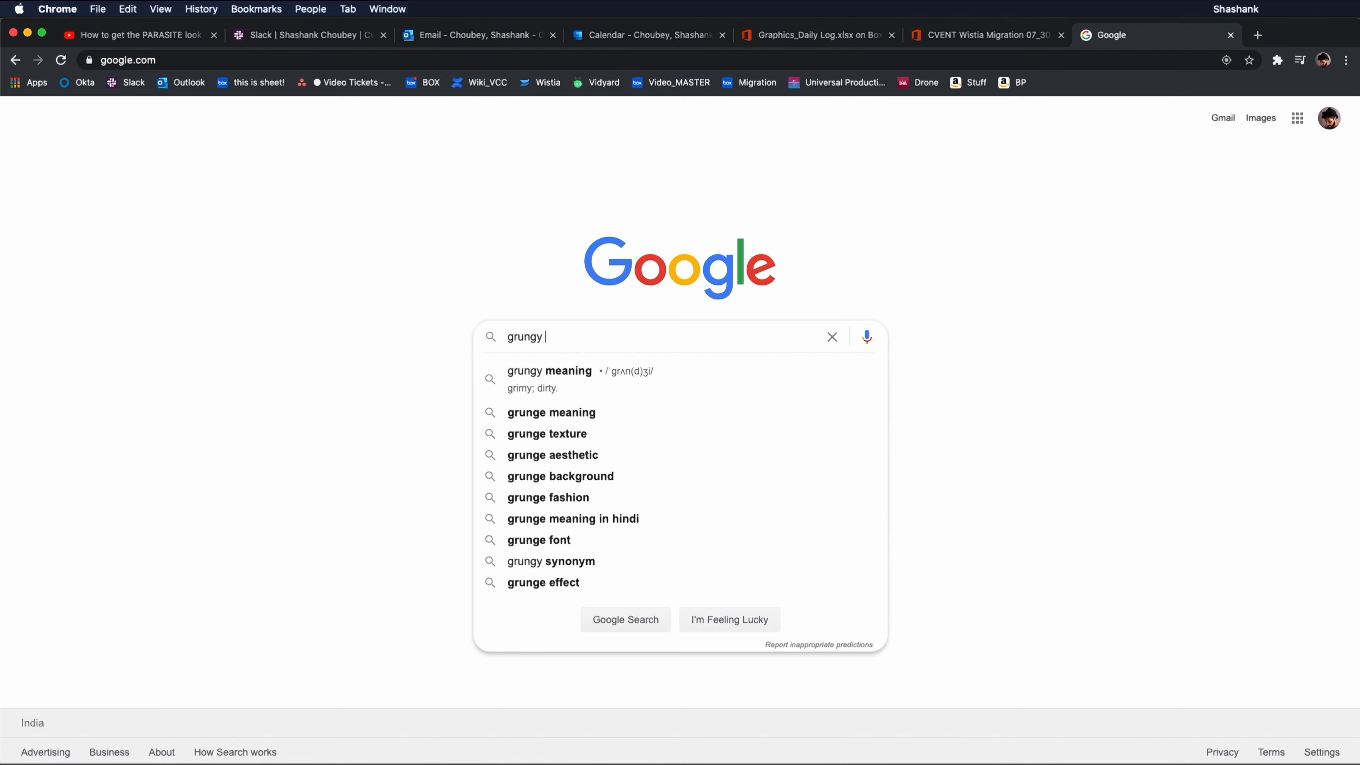
pyautogui.press('Down')
pyautogui.press('Down')
pyautogui.press('Down')
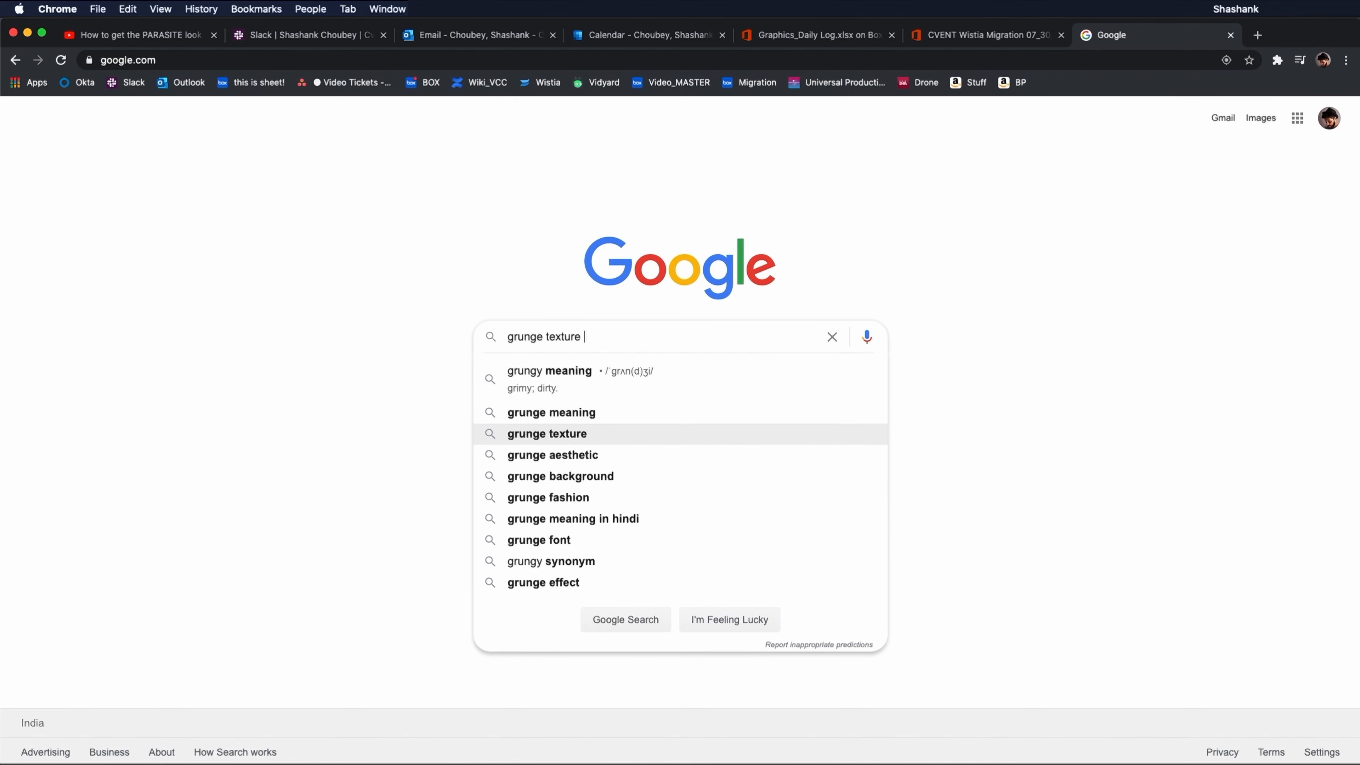
pyautogui.write('ba')
pyautogui.press('Down')
pyautogui.press('Return')
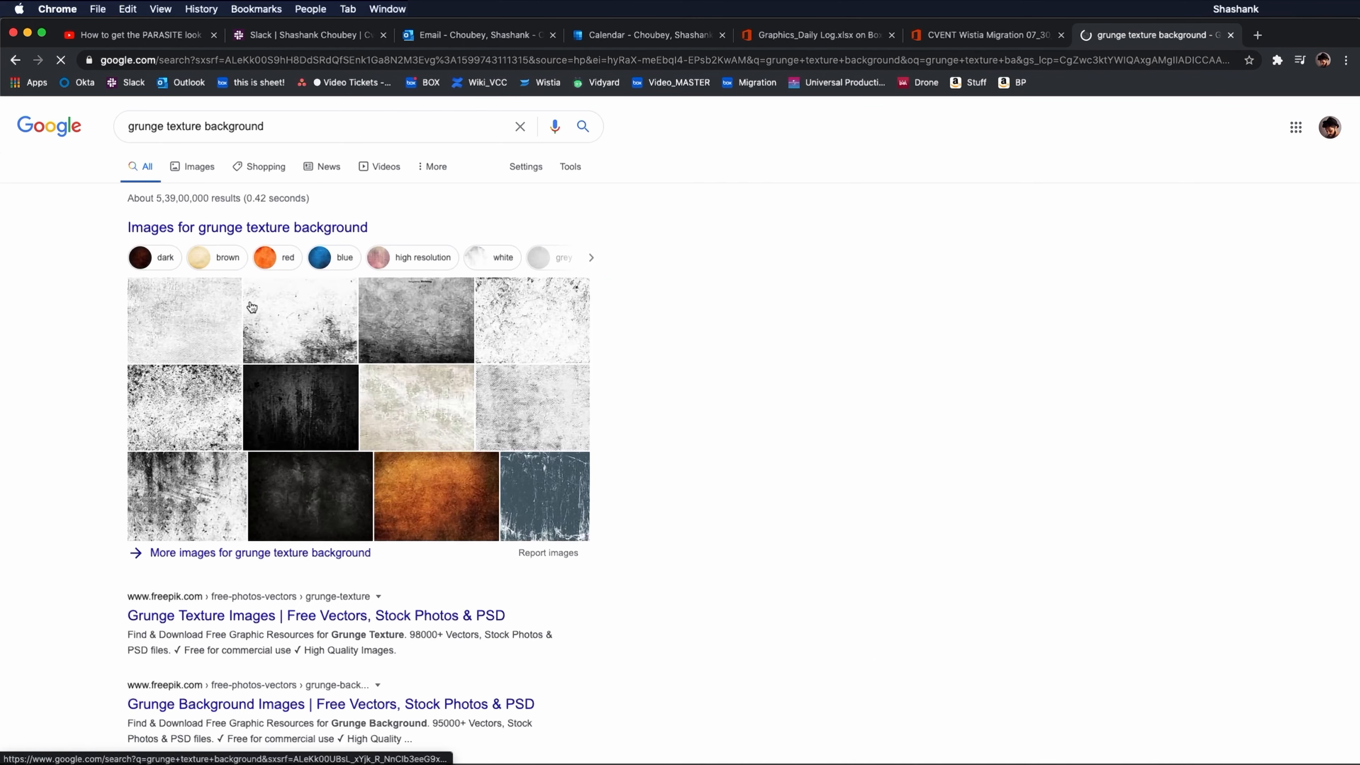
pyautogui.click(195, 167)
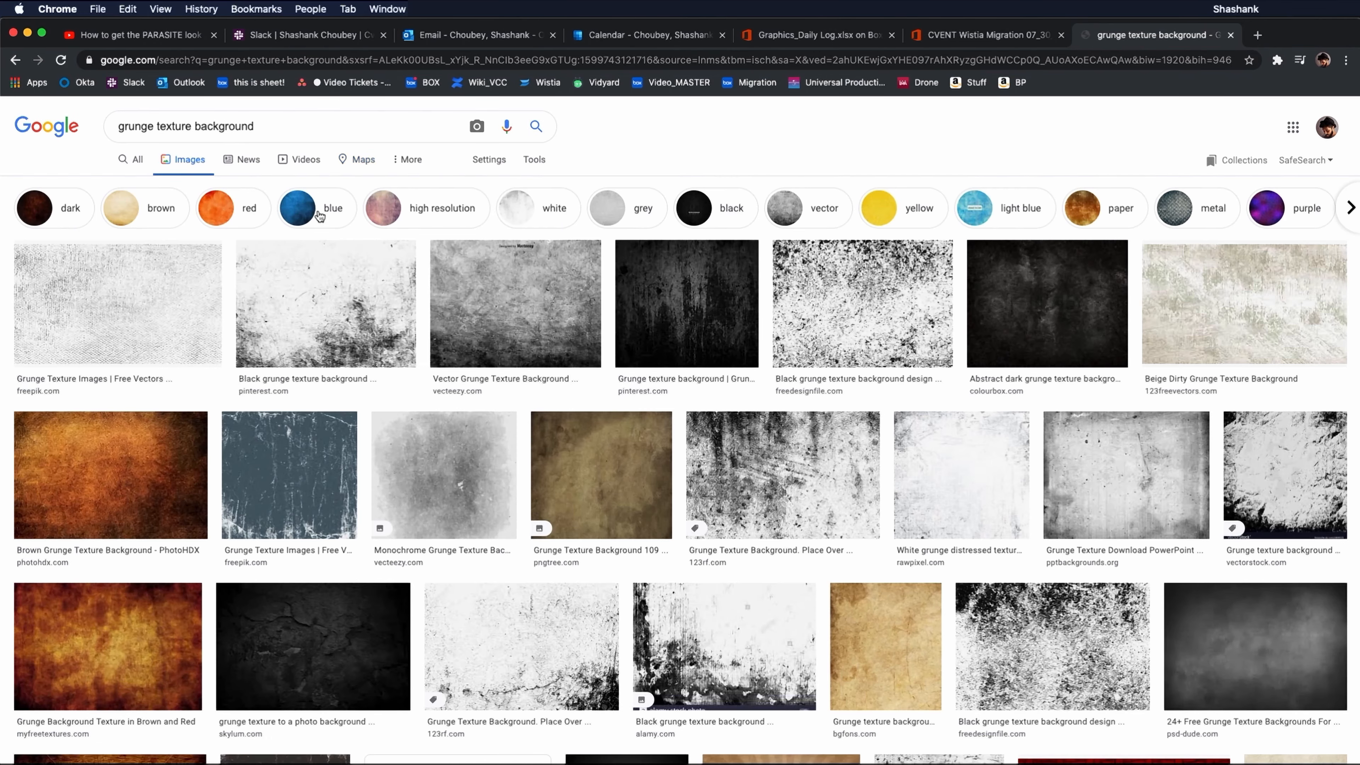
# Step: Examine the grunge textures in the image results, previewing the grey PPT Backgrounds, white Rawpixel and dark brown Freepik images
pyautogui.scroll(-2, 562, 385)
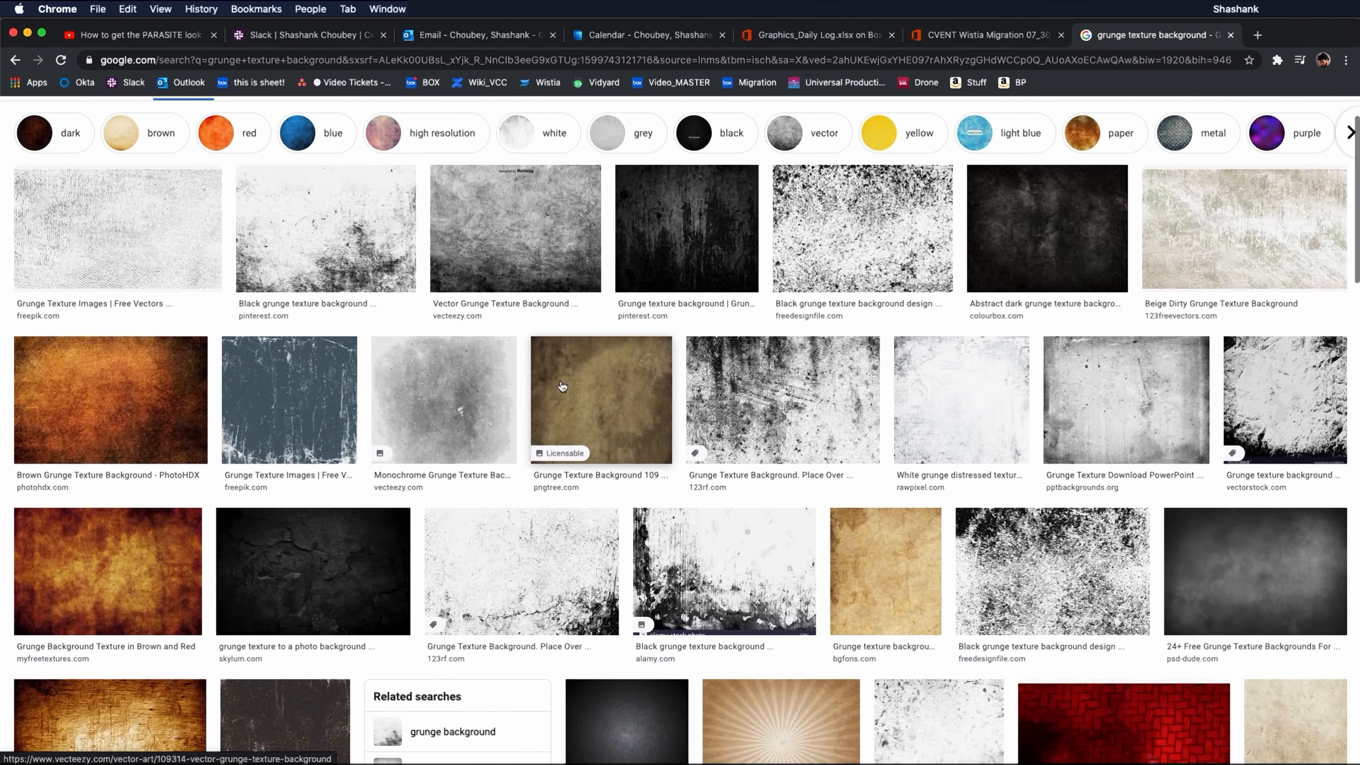
pyautogui.scroll(-1, 856, 407)
pyautogui.click(1146, 423)
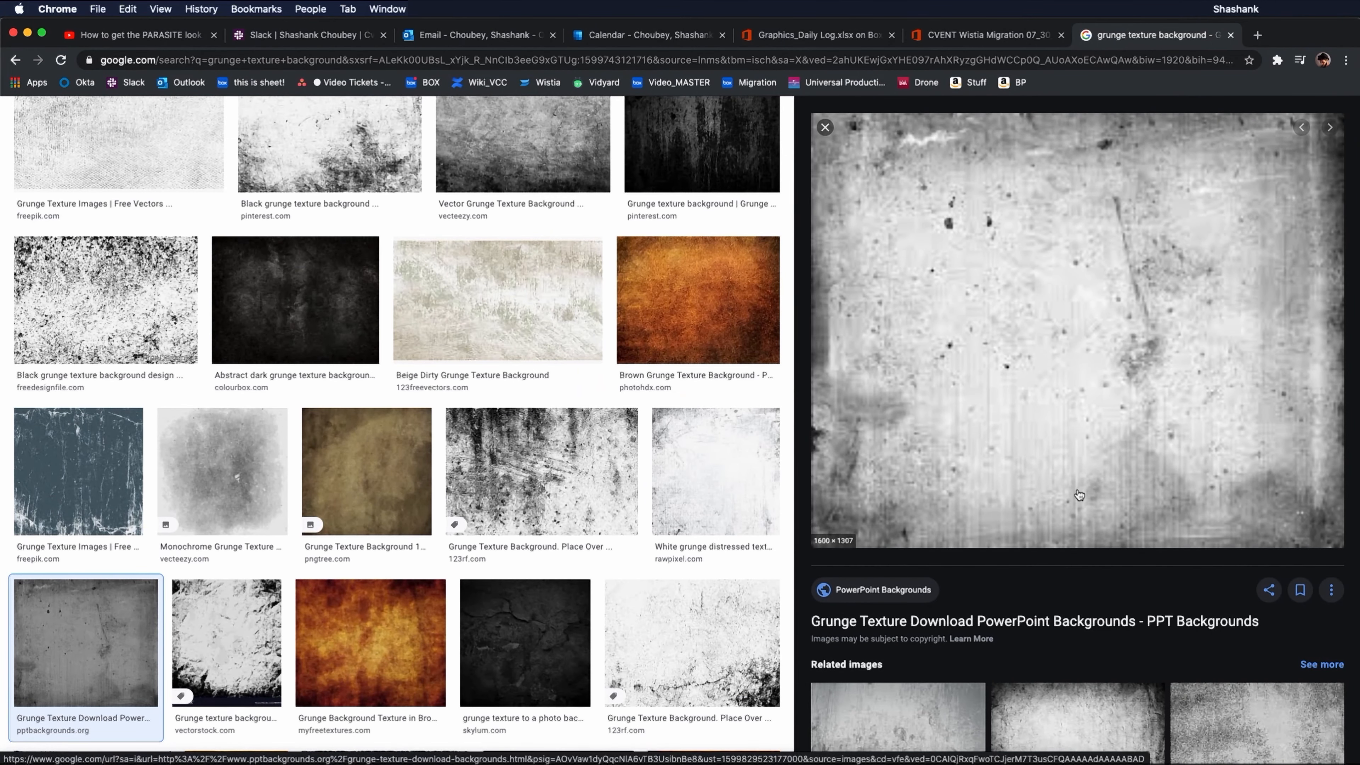
pyautogui.scroll(-3, 1049, 461)
pyautogui.scroll(3, 1038, 450)
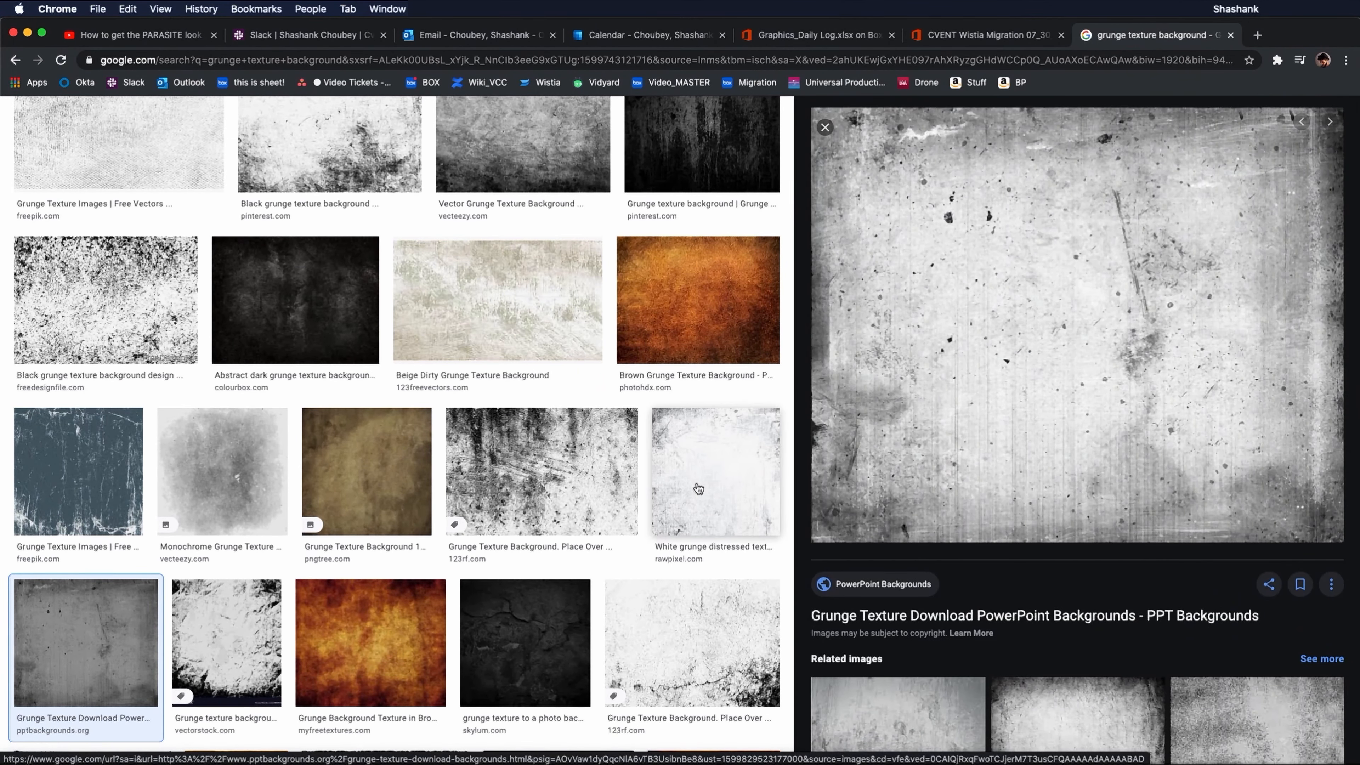
pyautogui.click(698, 489)
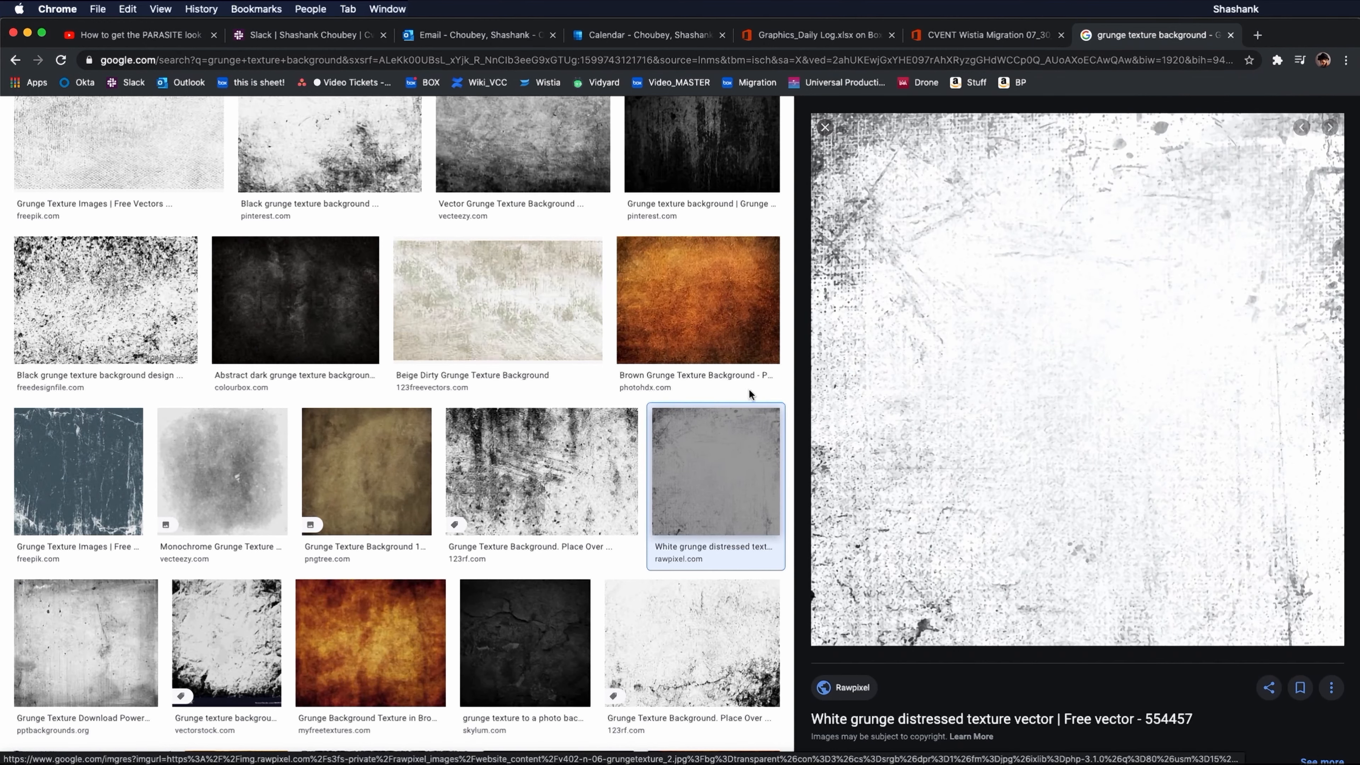
pyautogui.click(825, 129)
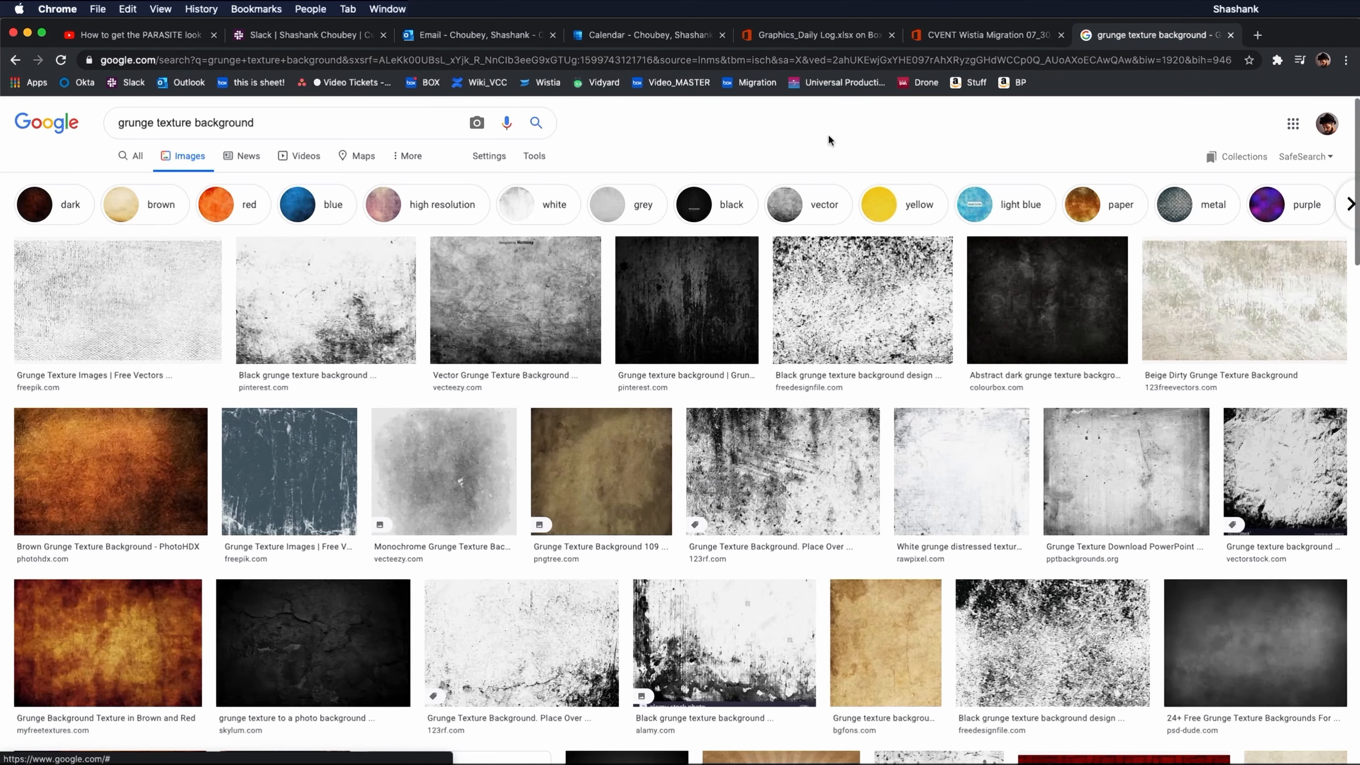
pyautogui.scroll(-10, 877, 394)
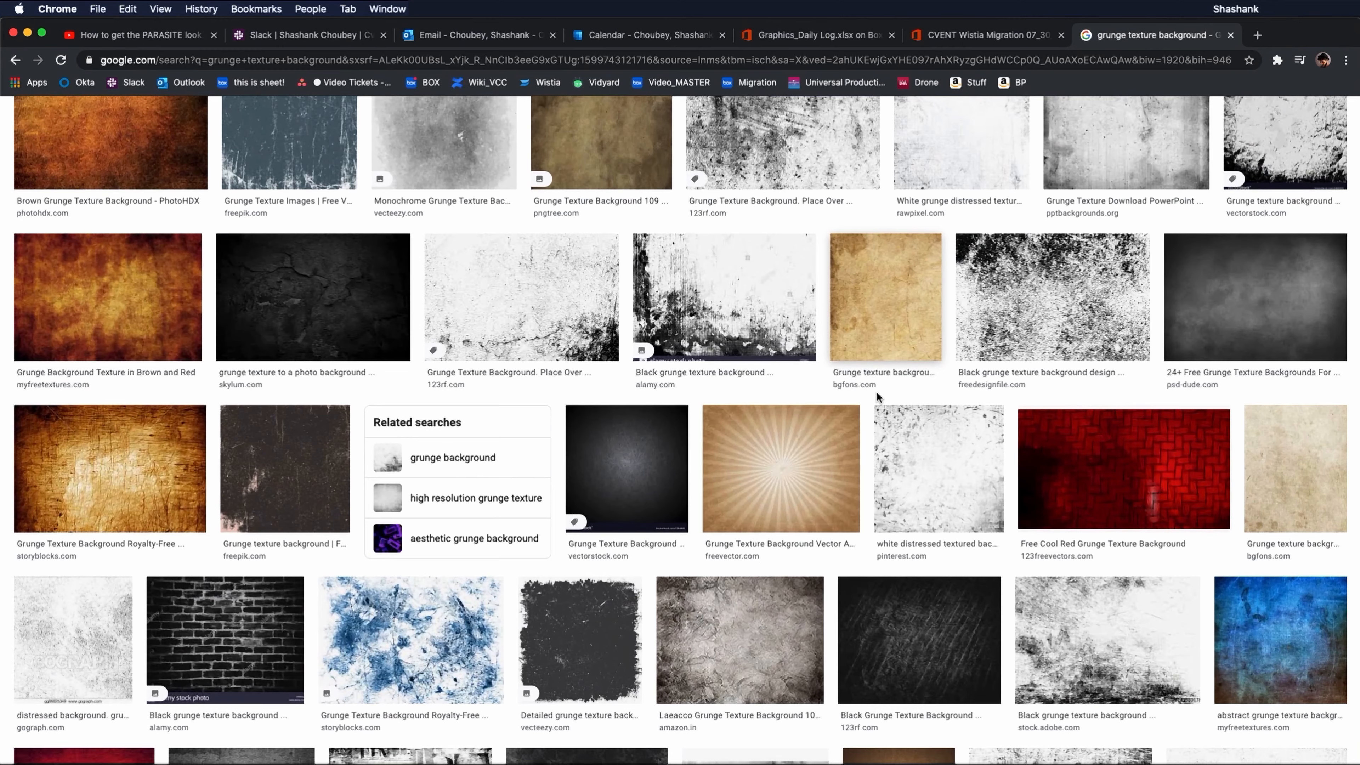
pyautogui.click(305, 462)
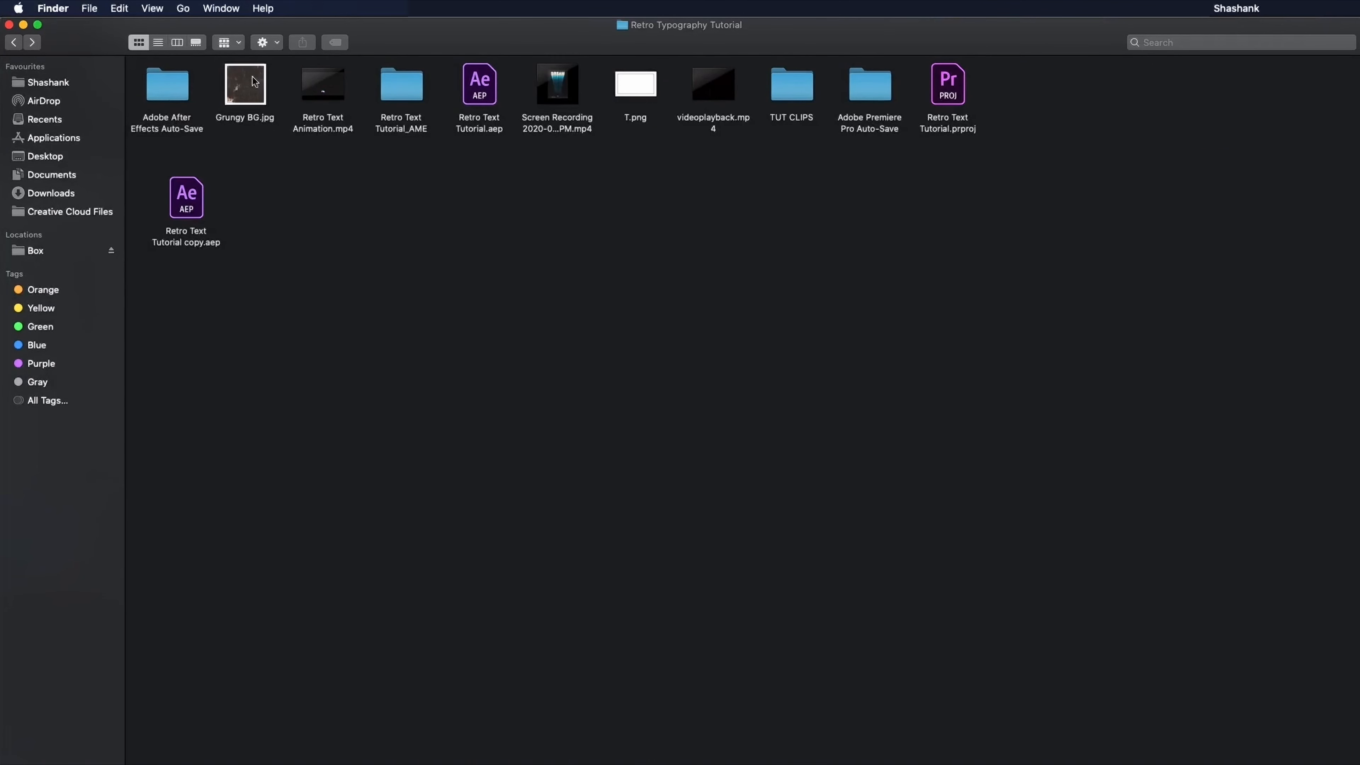
# Step: Bring Grungy BG.jpg from Finder into the After Effects composition above the RETRO text and set its blending mode to Luminosity
pyautogui.moveTo(253, 82); pyautogui.dragTo(519, 573)
pyautogui.hotkey('ctrl', 'Up')
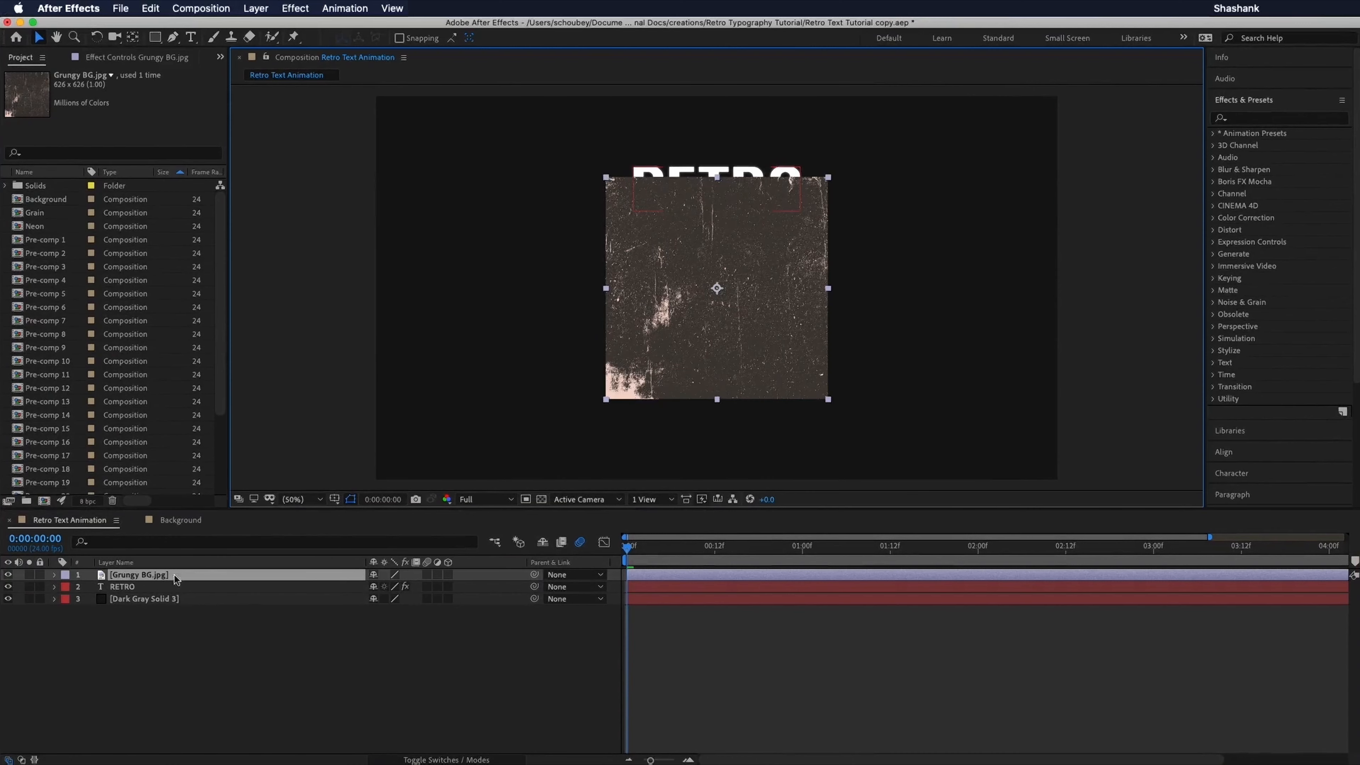
pyautogui.click(428, 755)
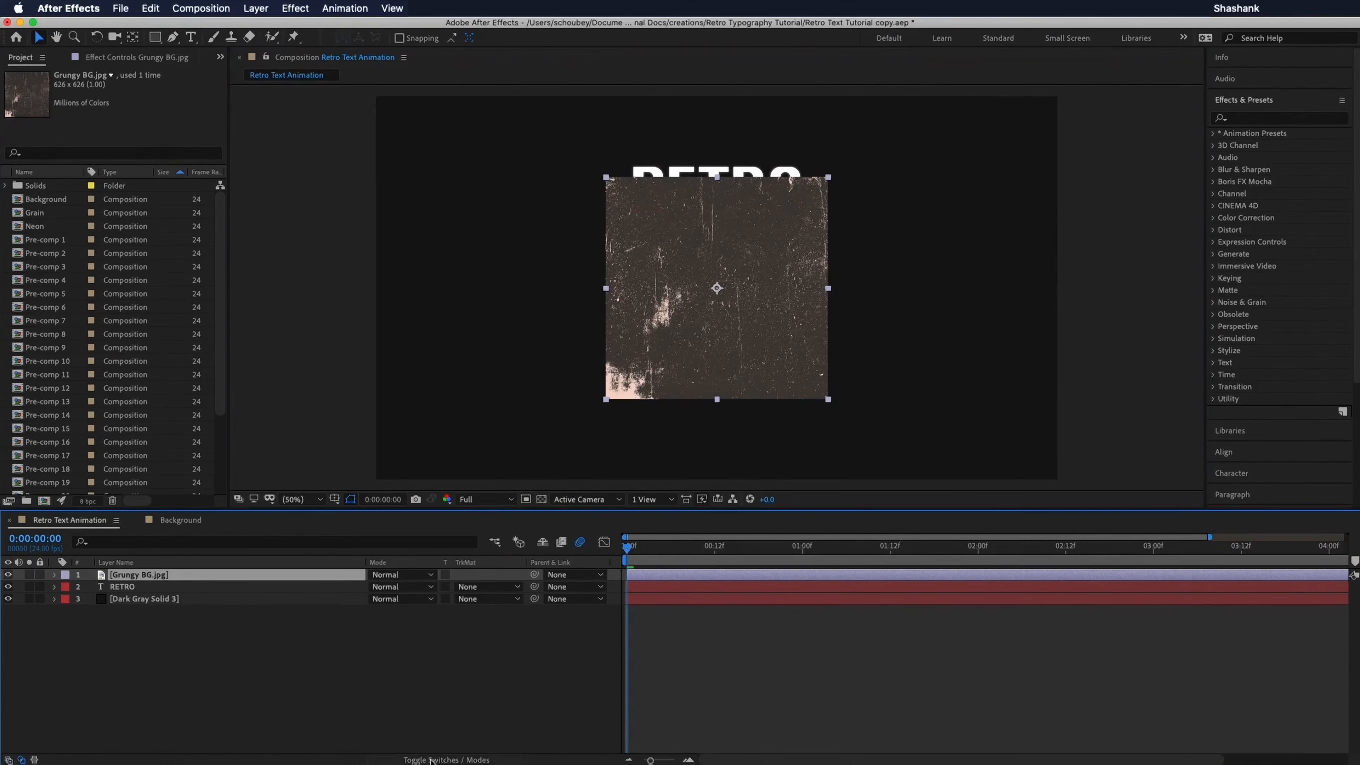
pyautogui.click(421, 575)
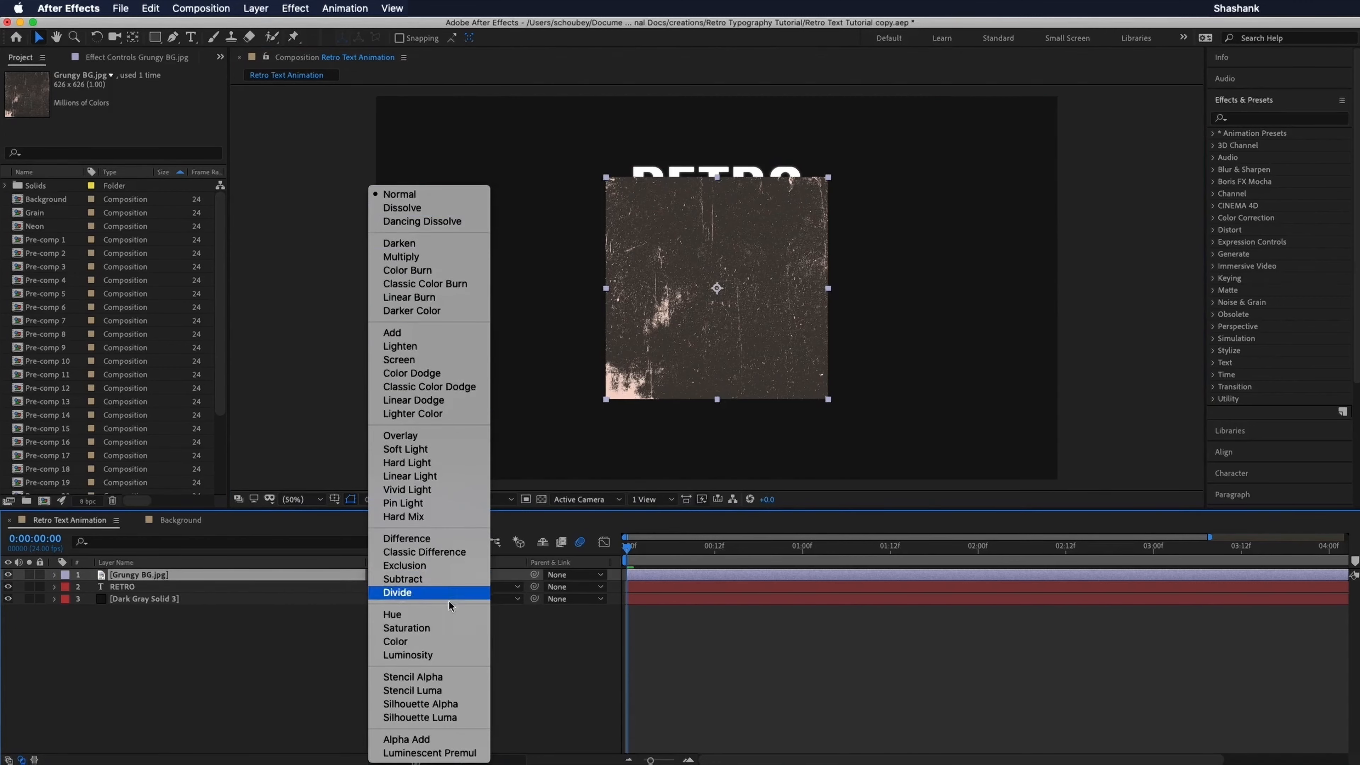
pyautogui.click(459, 657)
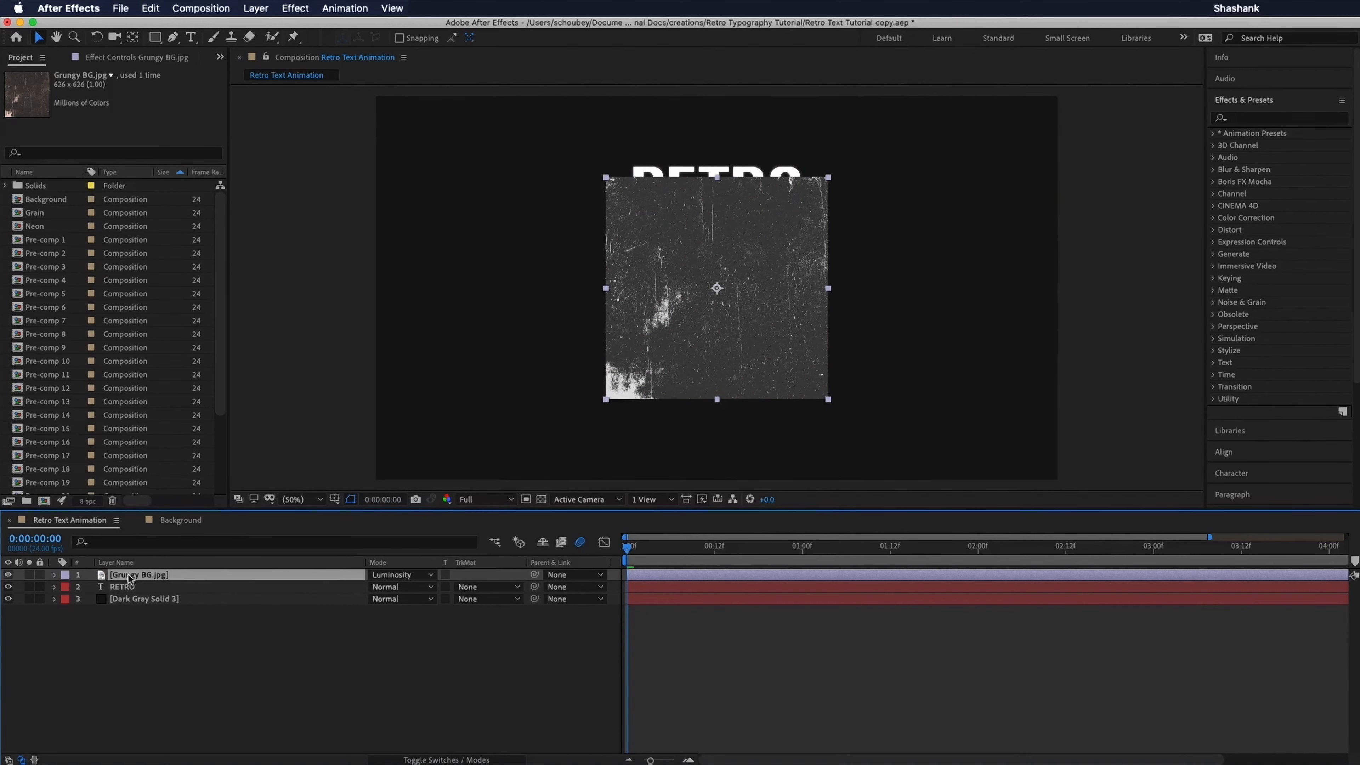
# Step: Reveal the opacity of the Grungy BG.jpg layer and set it to 4%
pyautogui.press('t')
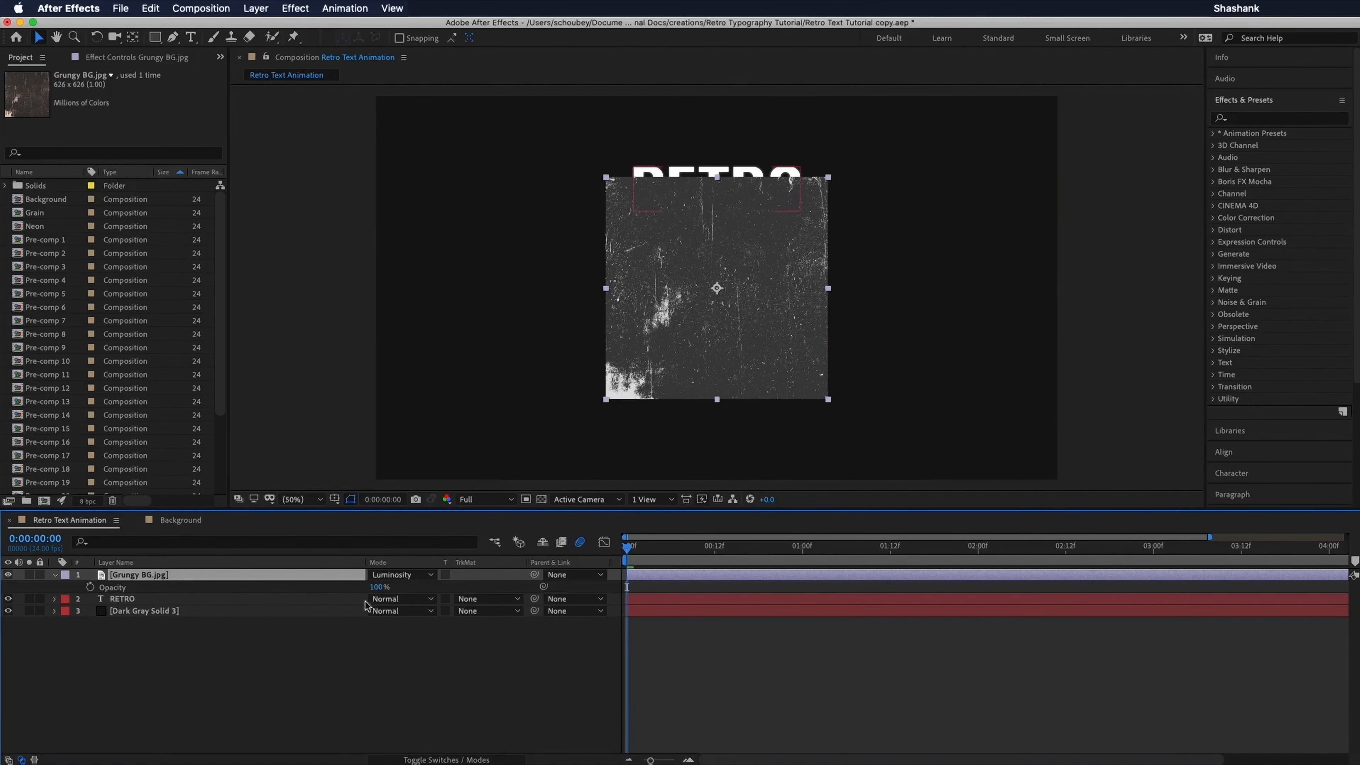
pyautogui.click(378, 586)
pyautogui.write('4')
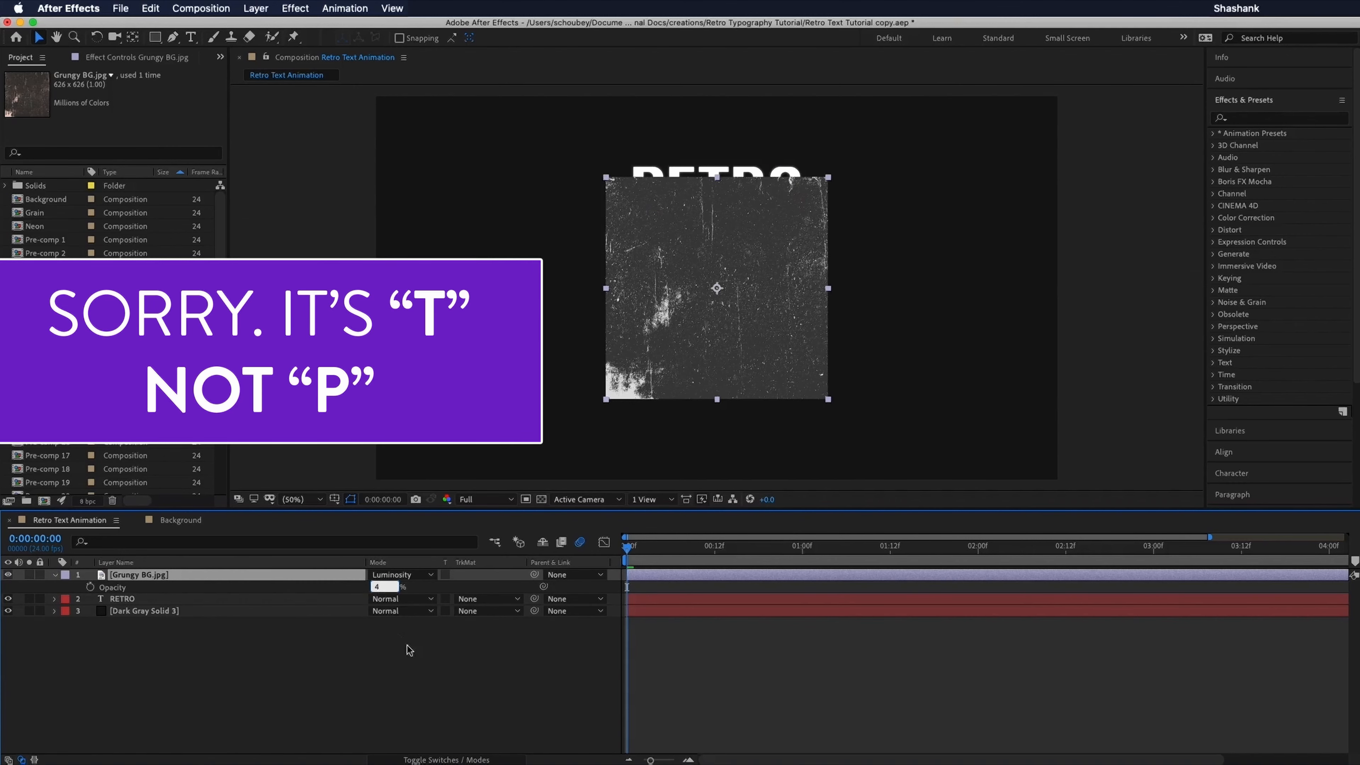
pyautogui.press('Return')
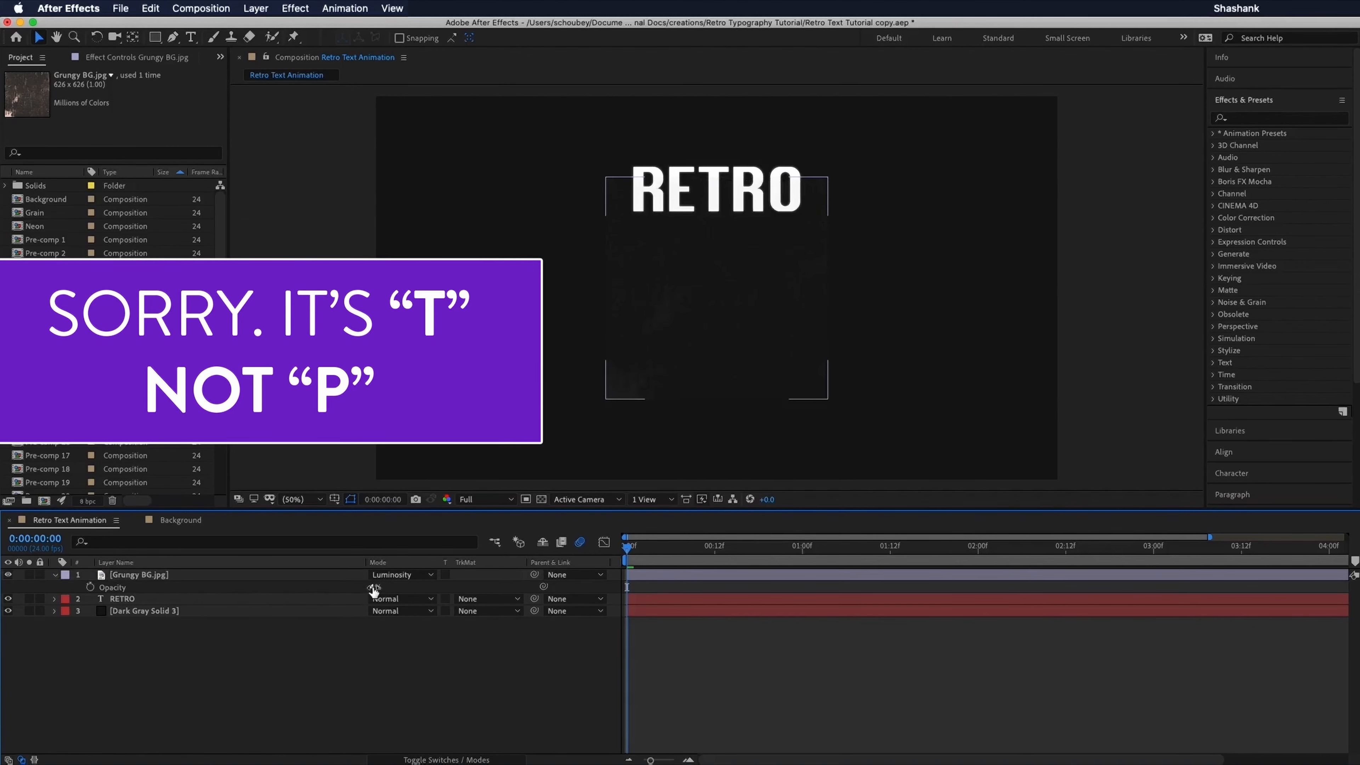
# Step: Raise the Grungy BG.jpg layer's opacity to 48% and stretch the image to cover the whole composition frame
pyautogui.moveTo(373, 587); pyautogui.dragTo(400, 584)
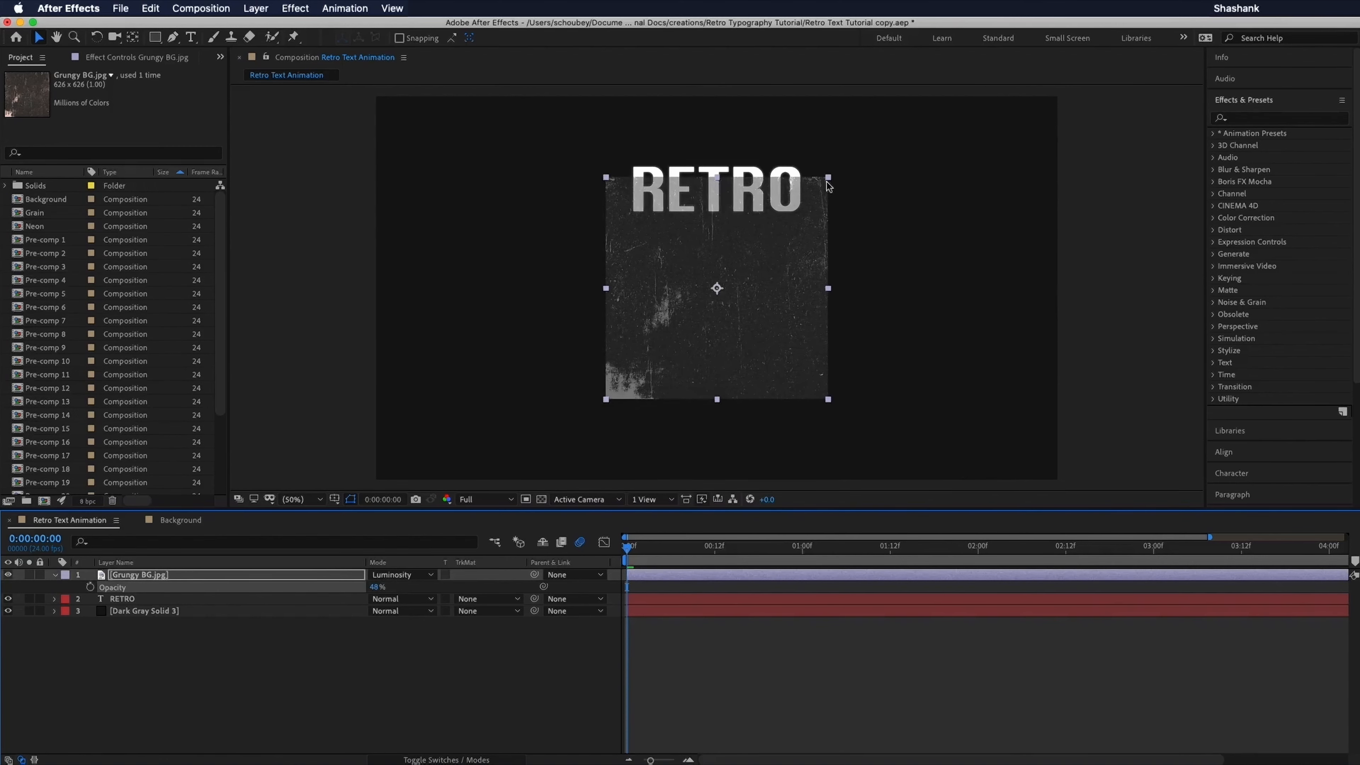
pyautogui.moveTo(829, 174); pyautogui.dragTo(1065, 92)
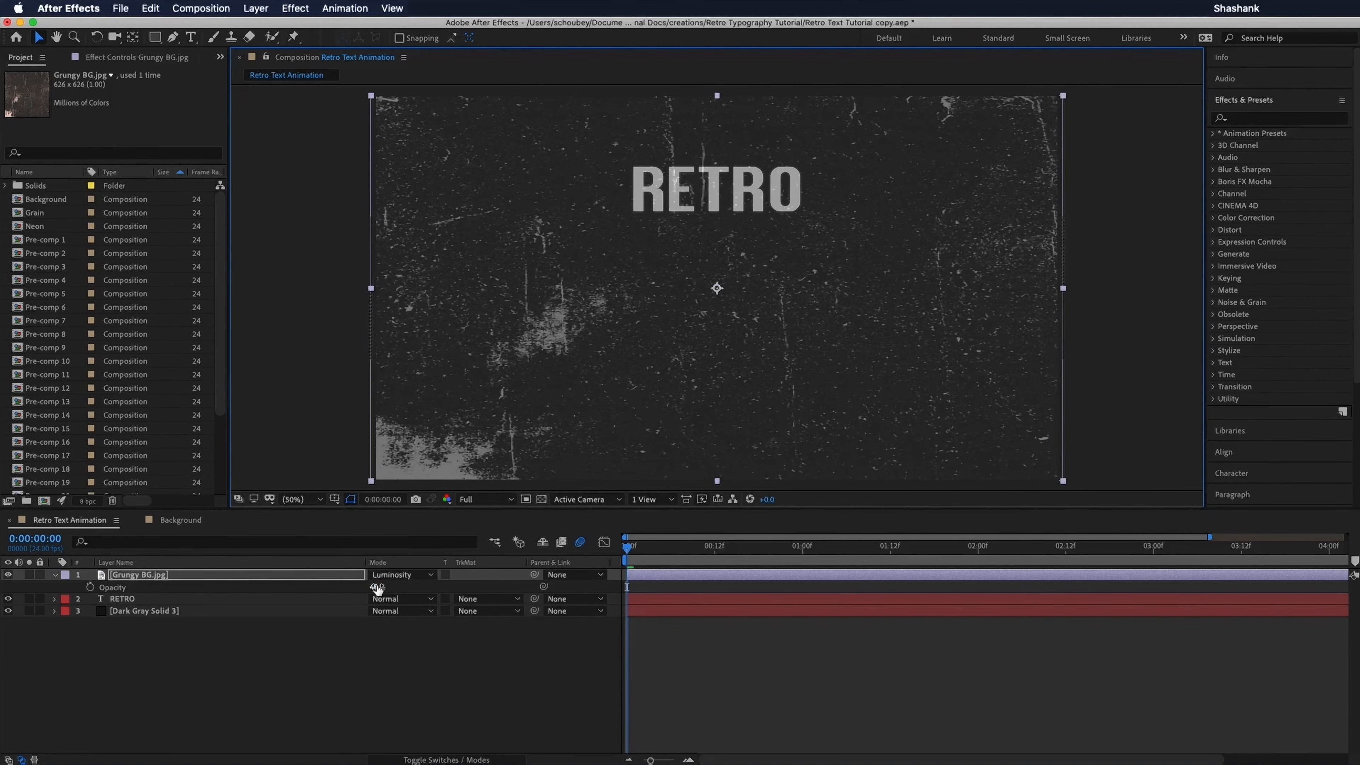
# Step: Return the stretched grunge texture's opacity to 4% and play back the composition
pyautogui.click(379, 587)
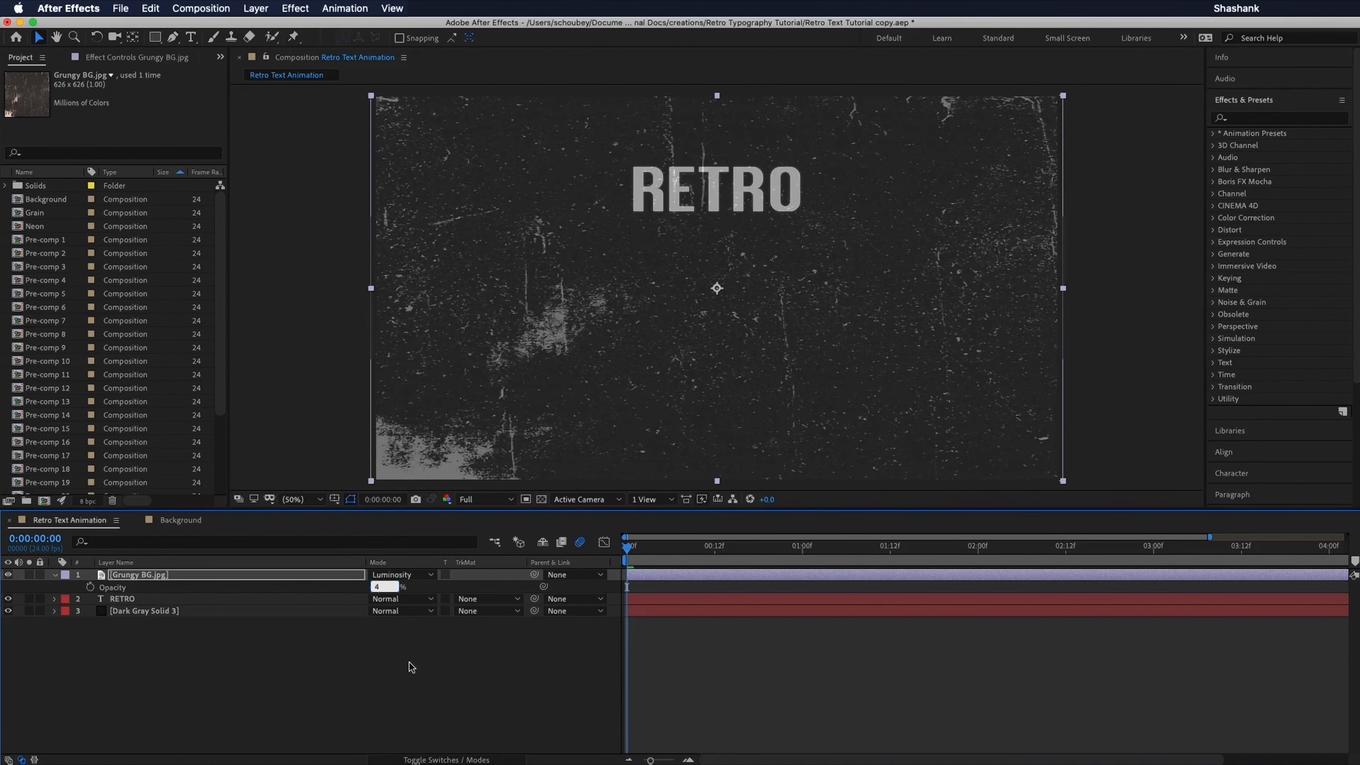
pyautogui.write('4')
pyautogui.press('Return')
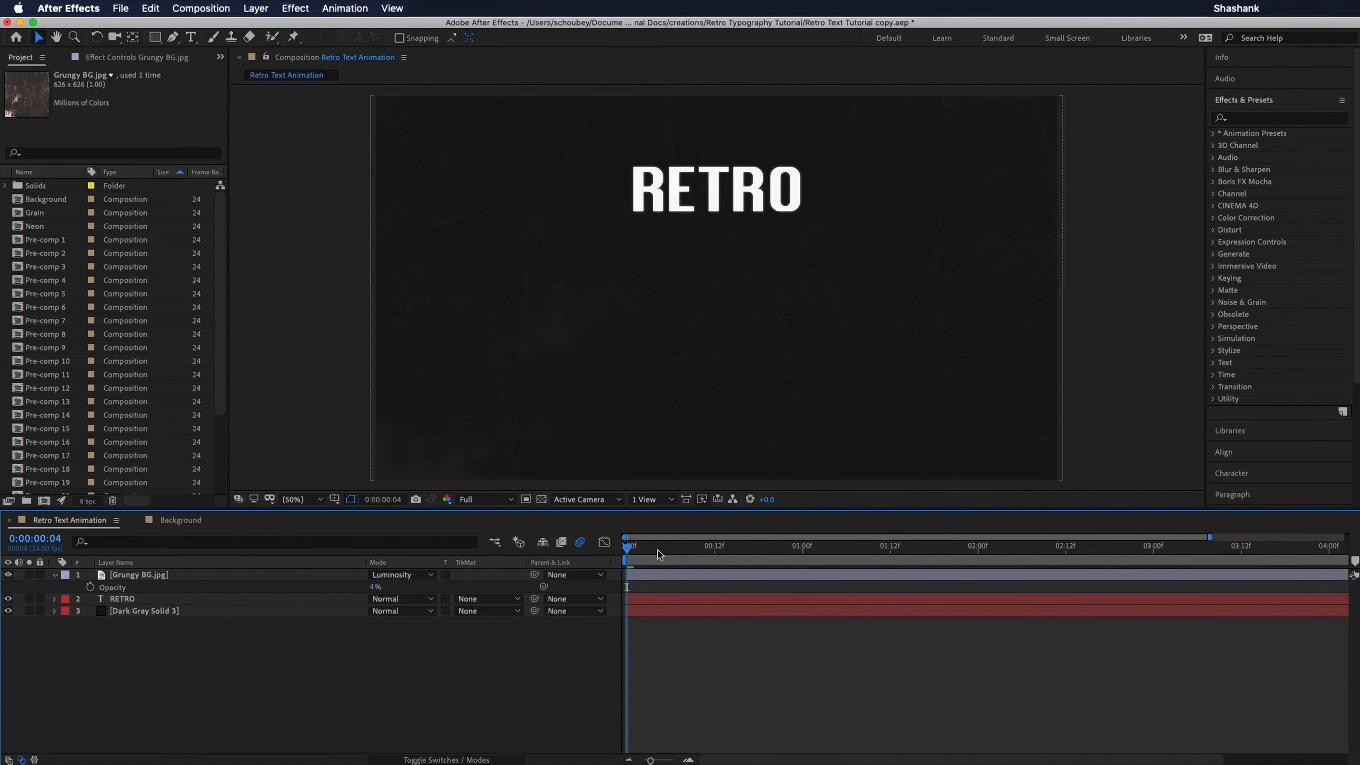
pyautogui.press('space')
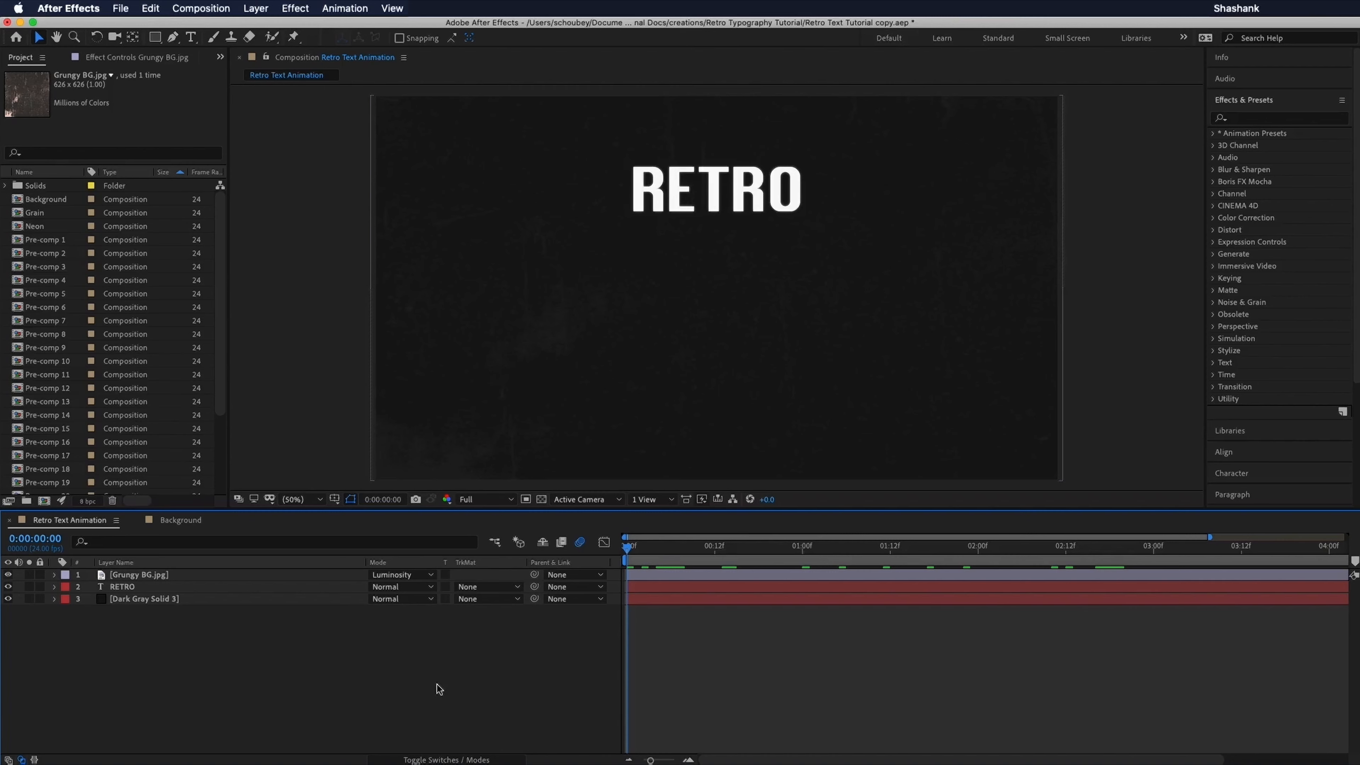
# Step: Create a new 1920 x 1080 px solid layer in a light grey of about #DAD7D7
pyautogui.click(257, 9)
pyautogui.moveTo(264, 26)
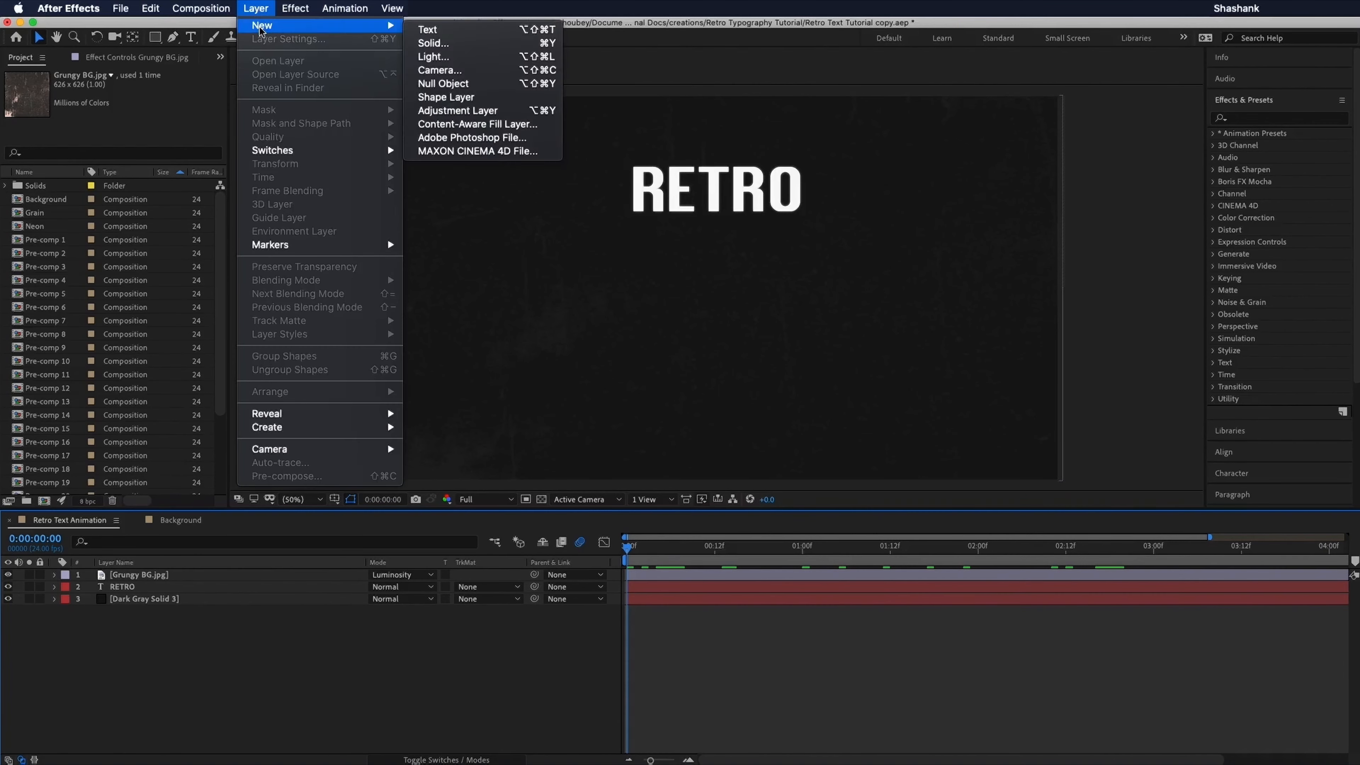
pyautogui.click(459, 45)
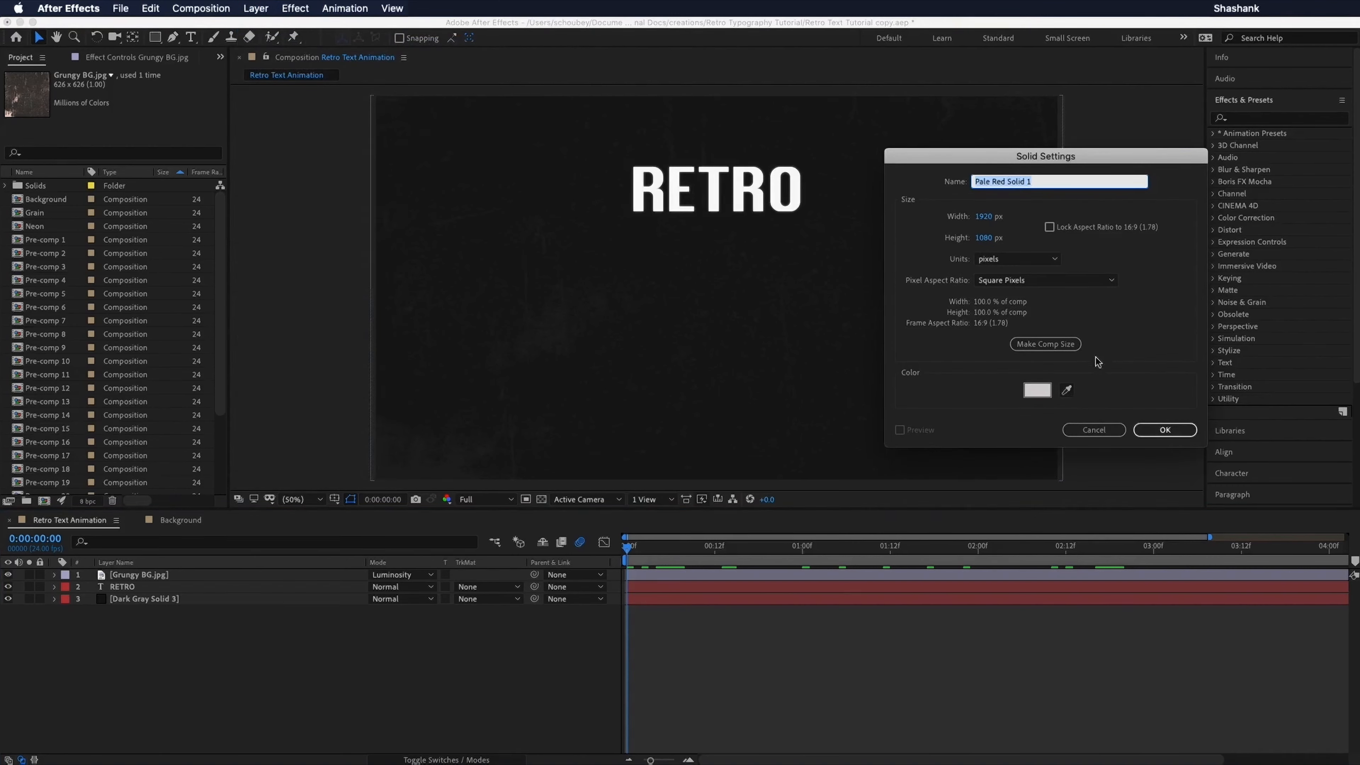
pyautogui.click(1037, 390)
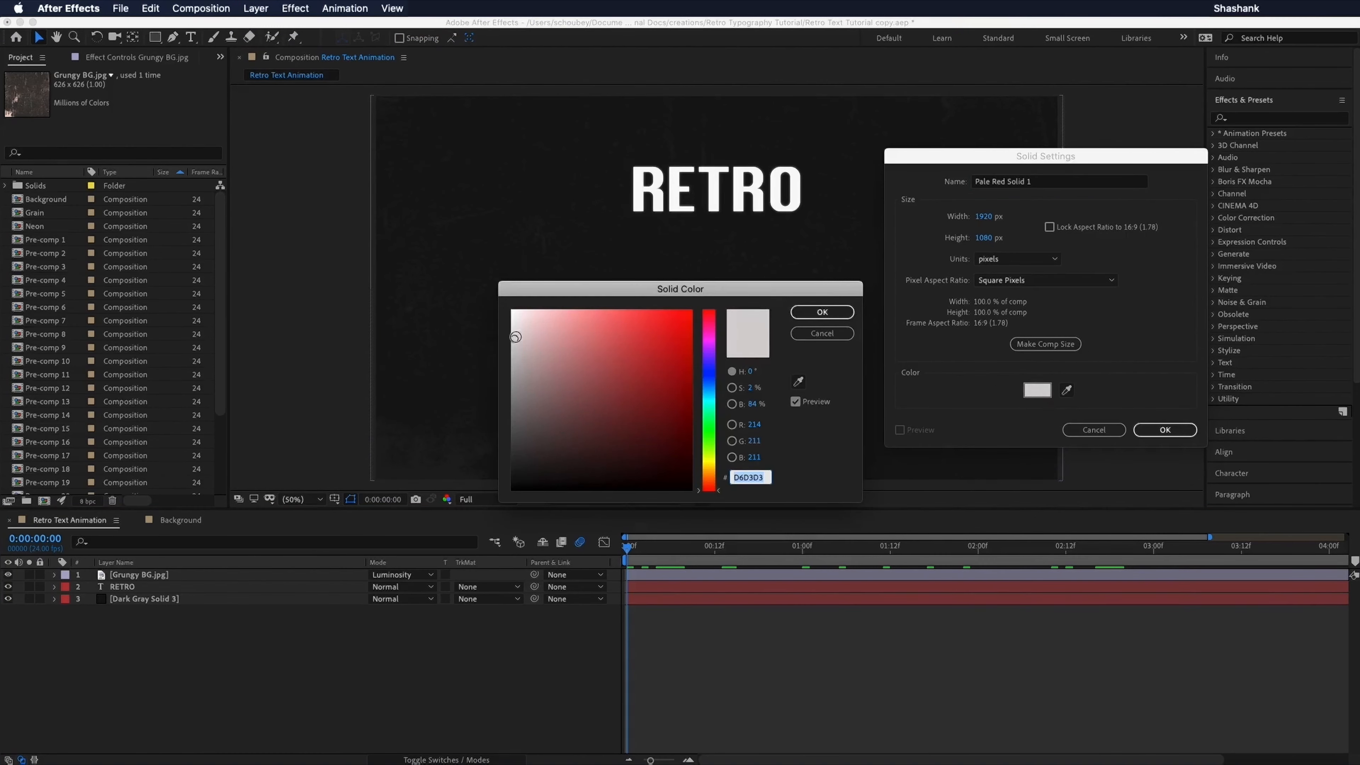
pyautogui.moveTo(514, 336); pyautogui.dragTo(512, 334)
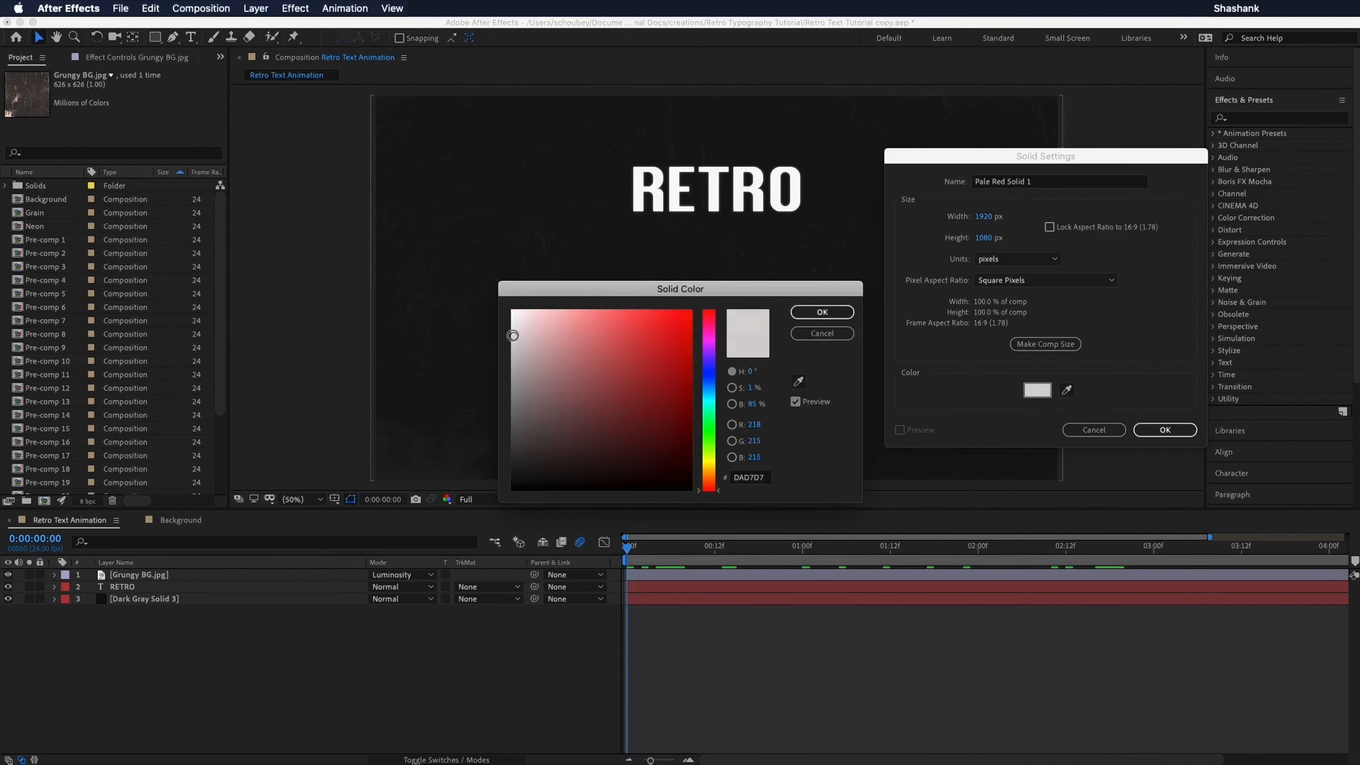
pyautogui.click(811, 313)
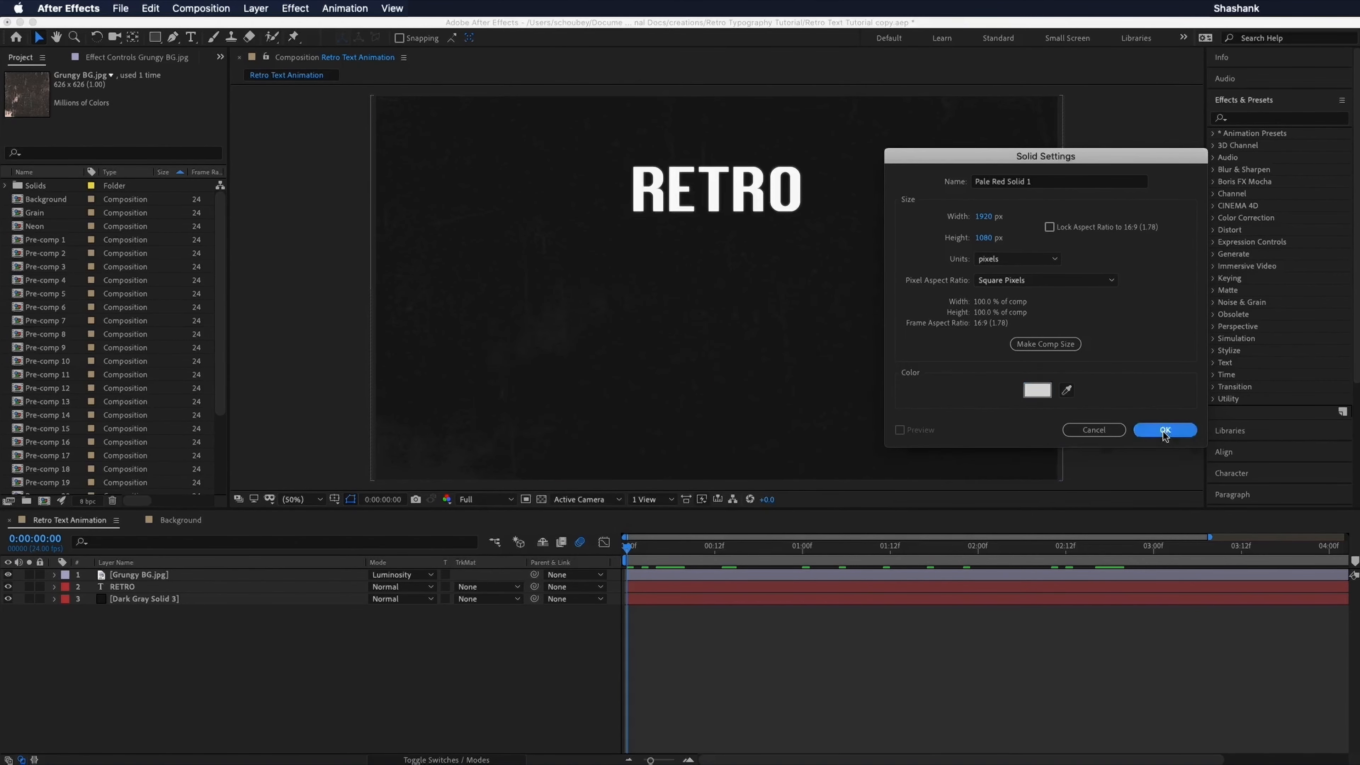
pyautogui.click(1162, 430)
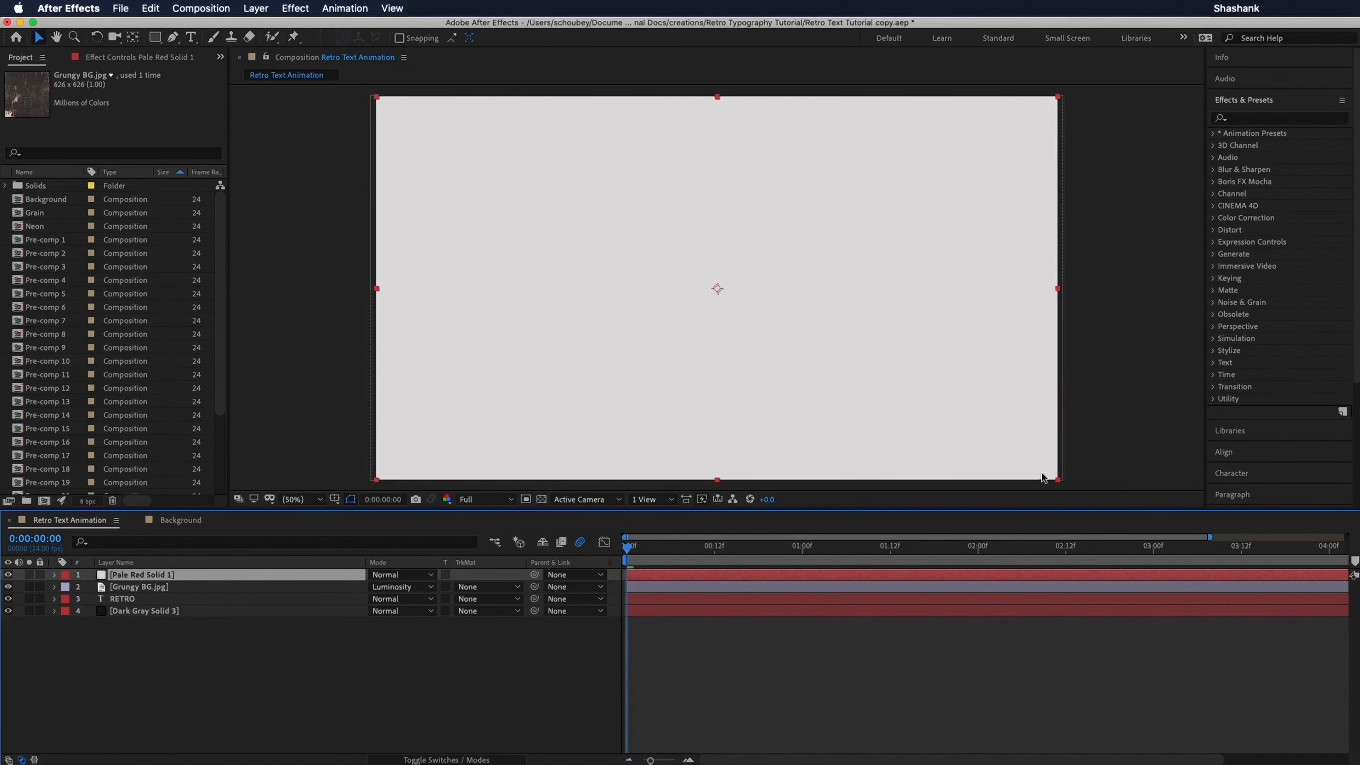
# Step: Set the light grey solid's blending mode to Dissolve and its opacity to 10%
pyautogui.click(425, 577)
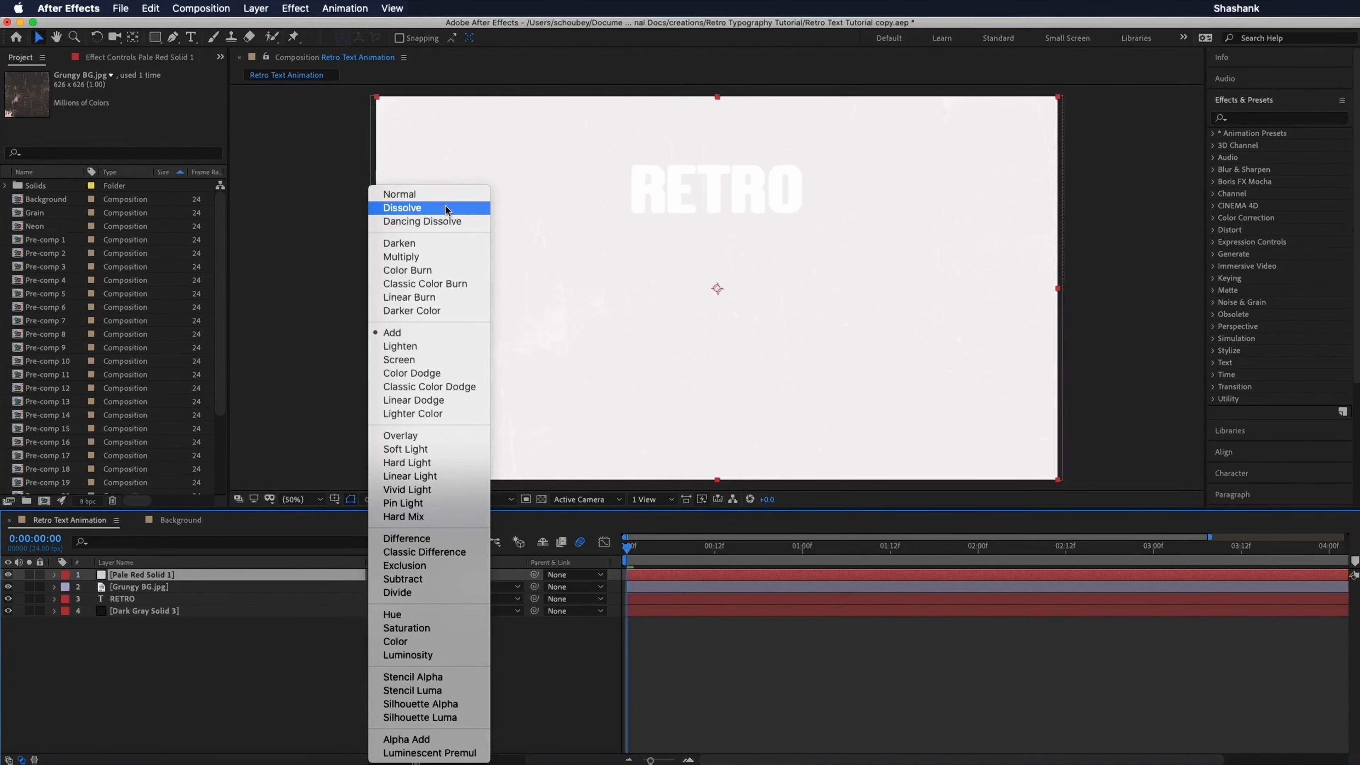
pyautogui.click(446, 209)
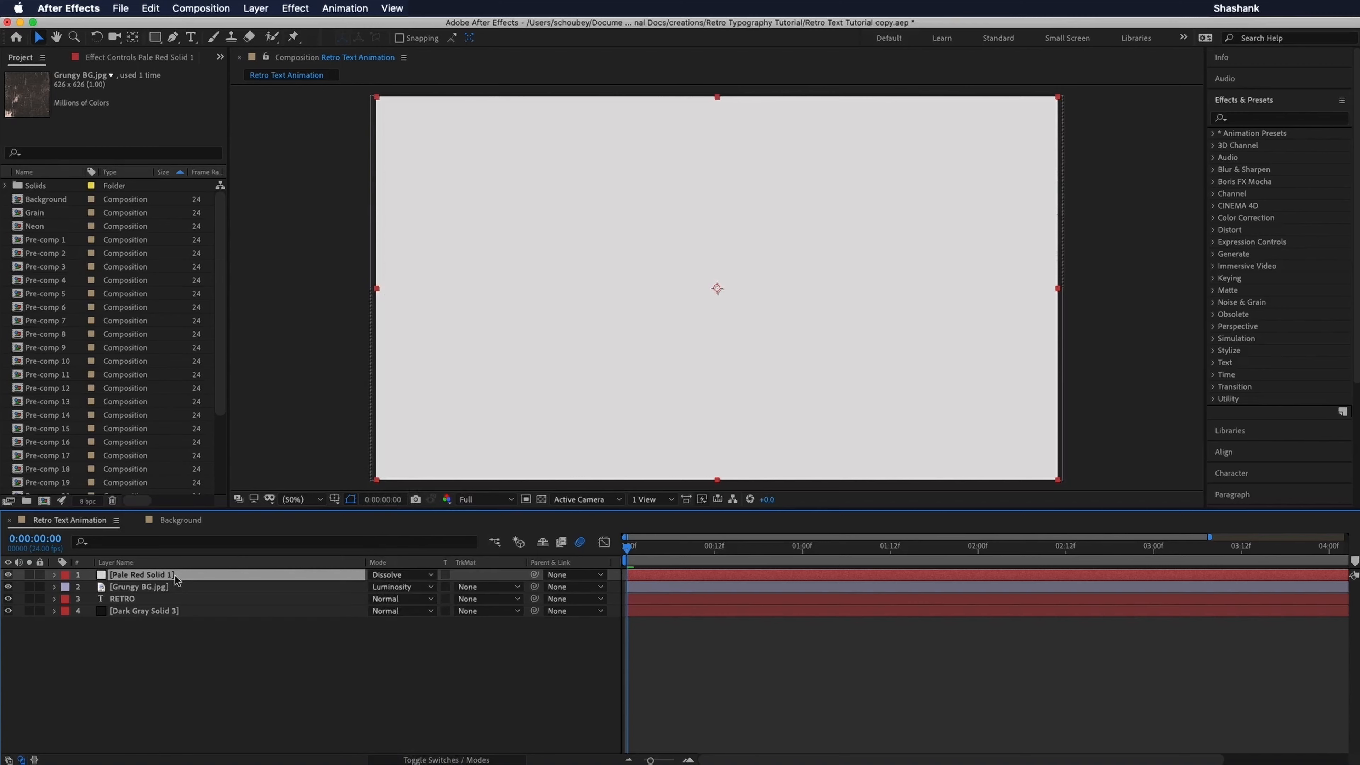
pyautogui.press('t')
pyautogui.click(380, 586)
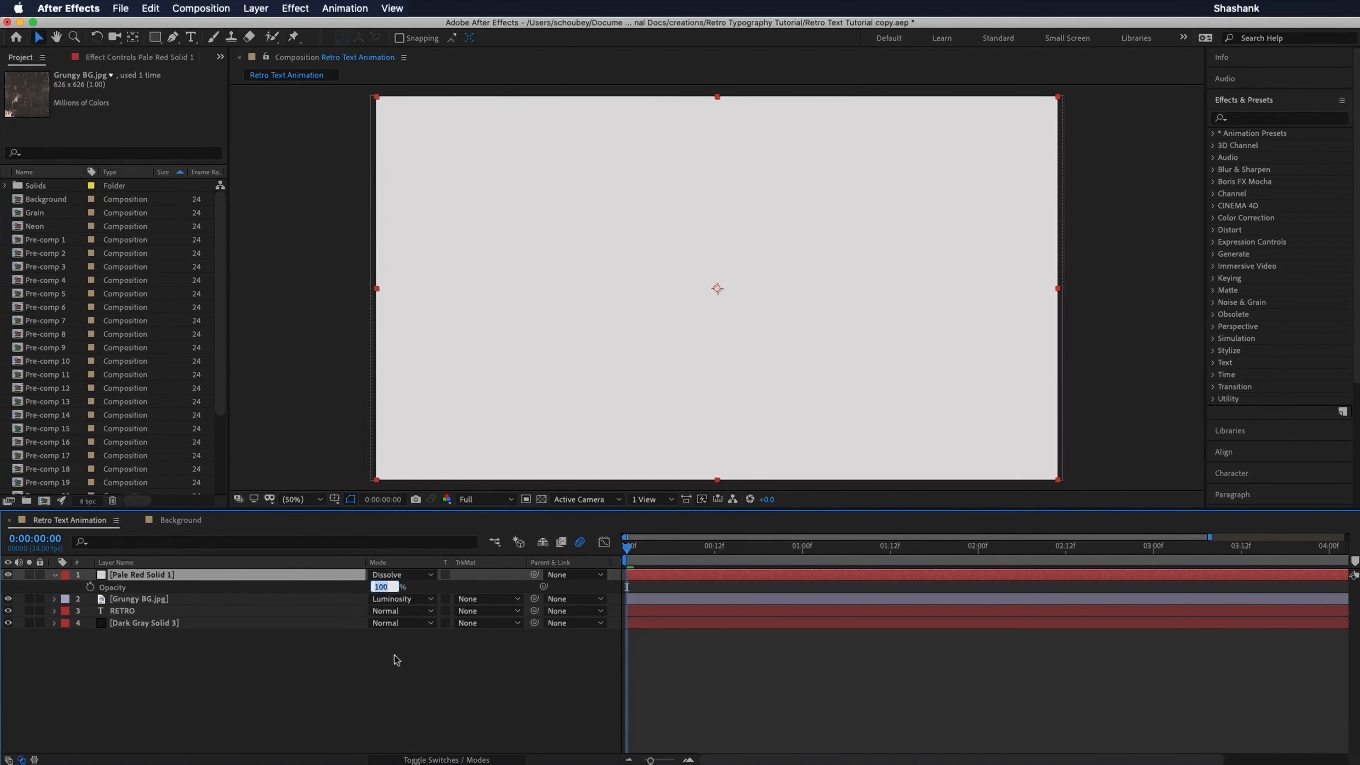
pyautogui.write('10')
pyautogui.click(397, 688)
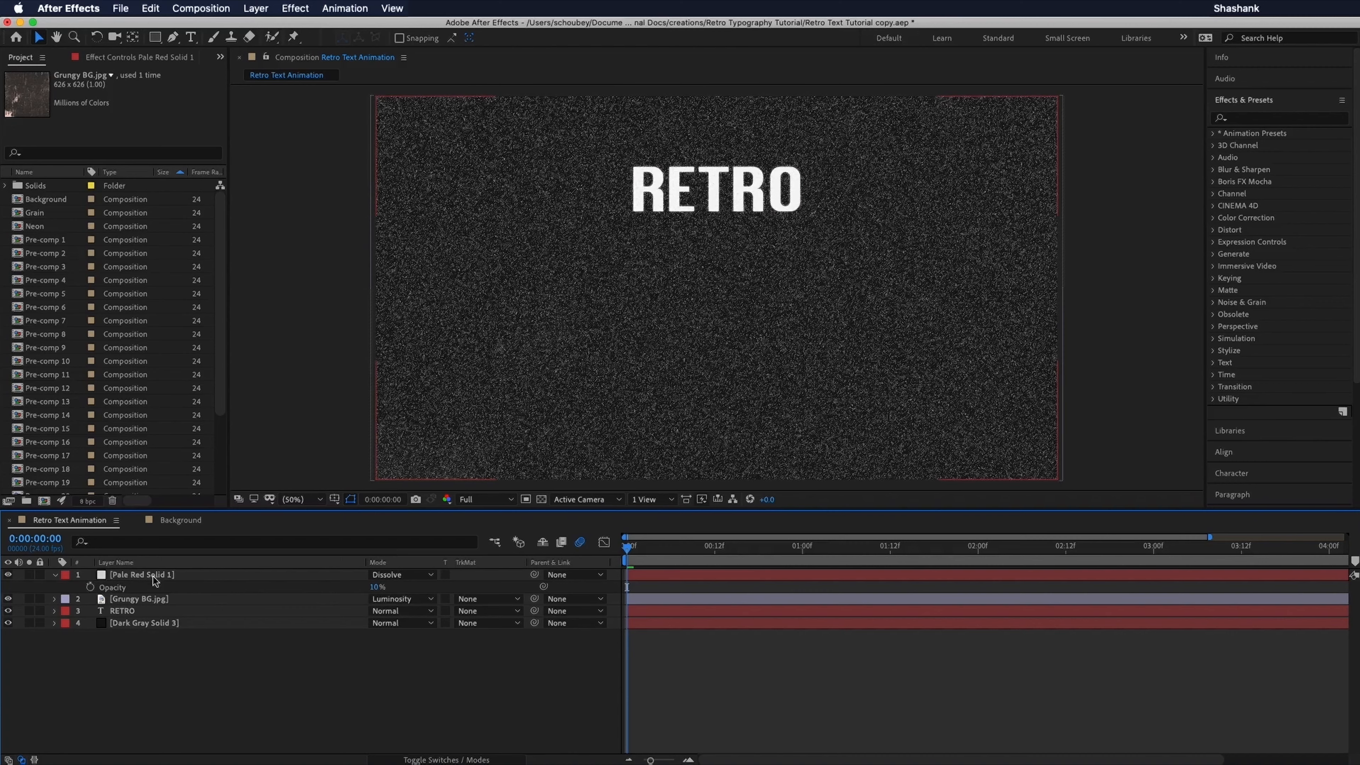
# Step: Rename the light grey Pale Red Solid 1 layer as Grain and collapse its properties
pyautogui.click(130, 579)
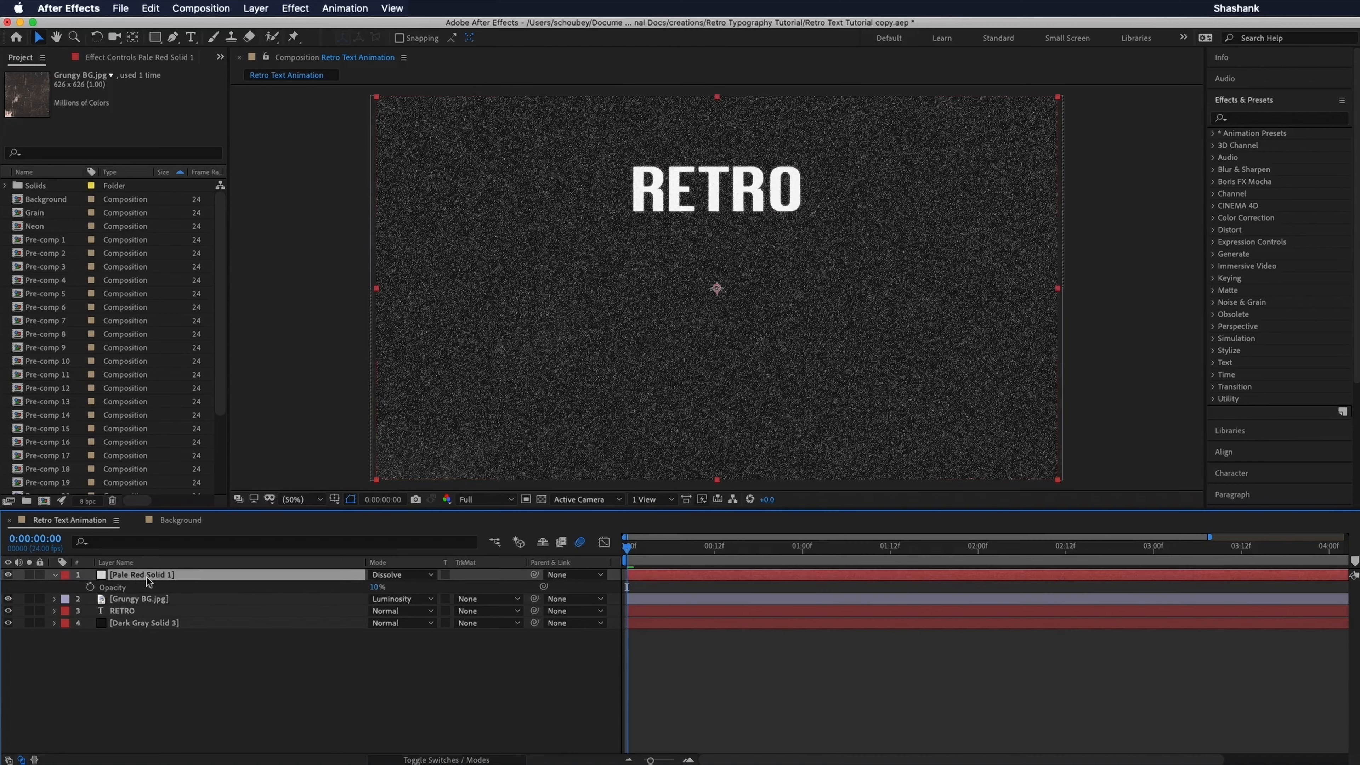
pyautogui.rightClick(147, 578)
pyautogui.click(206, 753)
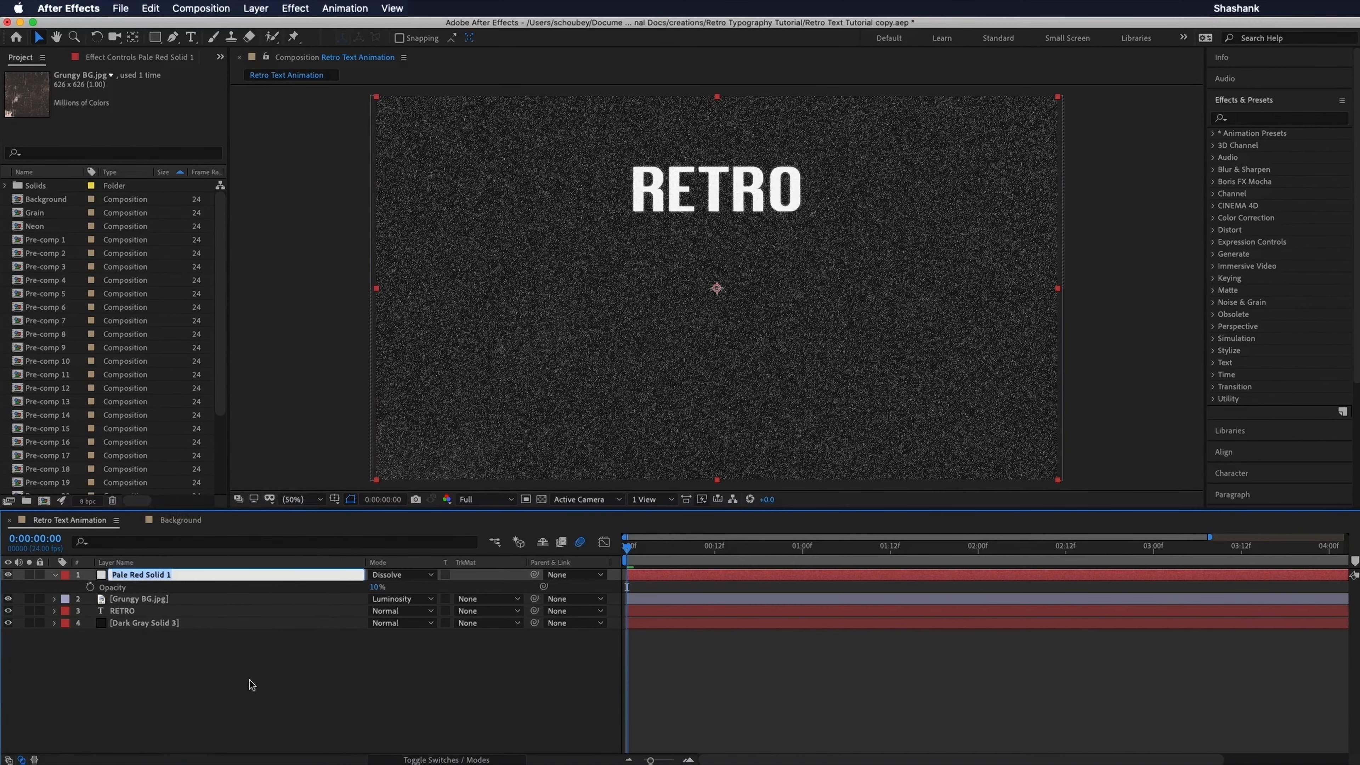
pyautogui.write('Grain')
pyautogui.click(206, 645)
pyautogui.click(55, 575)
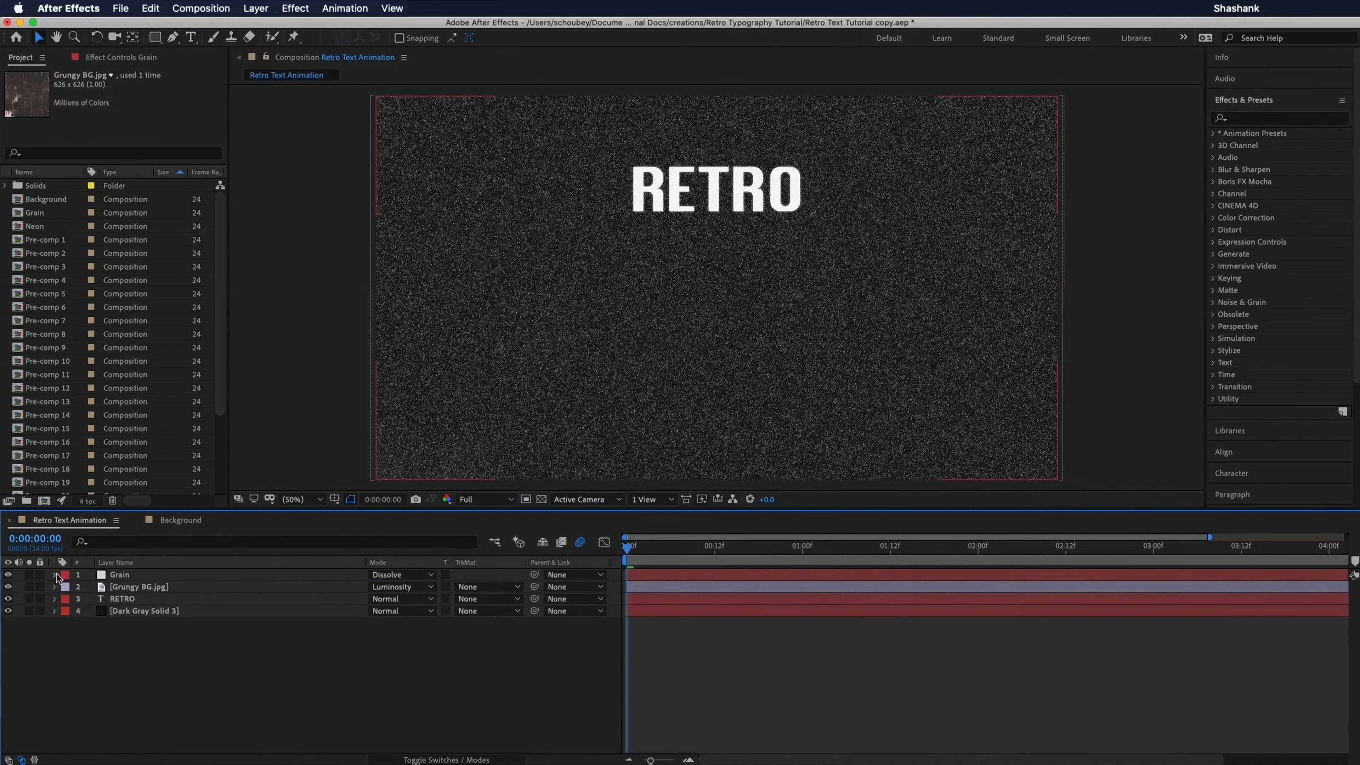
# Step: Compare the composition with and without the Grain layer and check the layer's opacity setting
pyautogui.click(8, 575)
pyautogui.click(8, 575)
pyautogui.click(208, 576)
pyautogui.press('t')
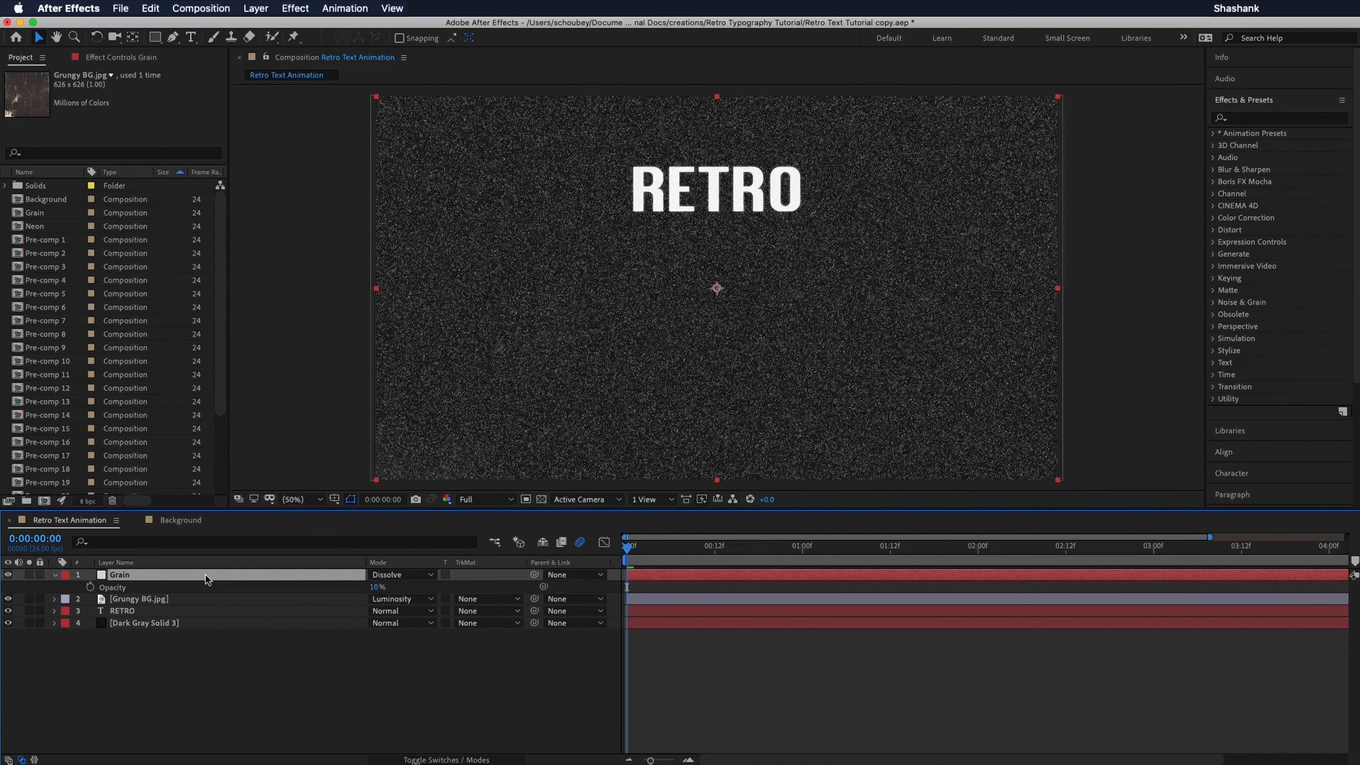
pyautogui.press('t')
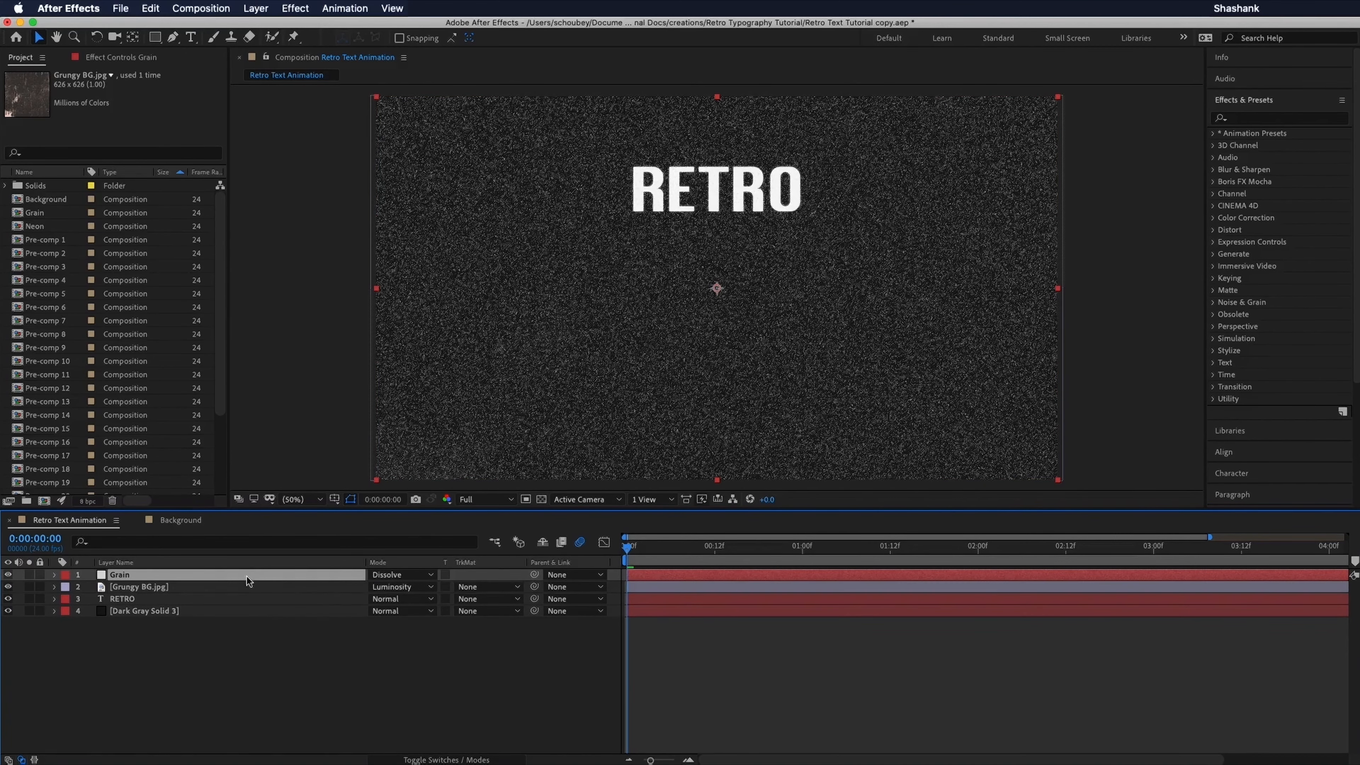
# Step: Duplicate the Grain layer and pre-compose both copies into a composition named Grain
pyautogui.press('super+d')
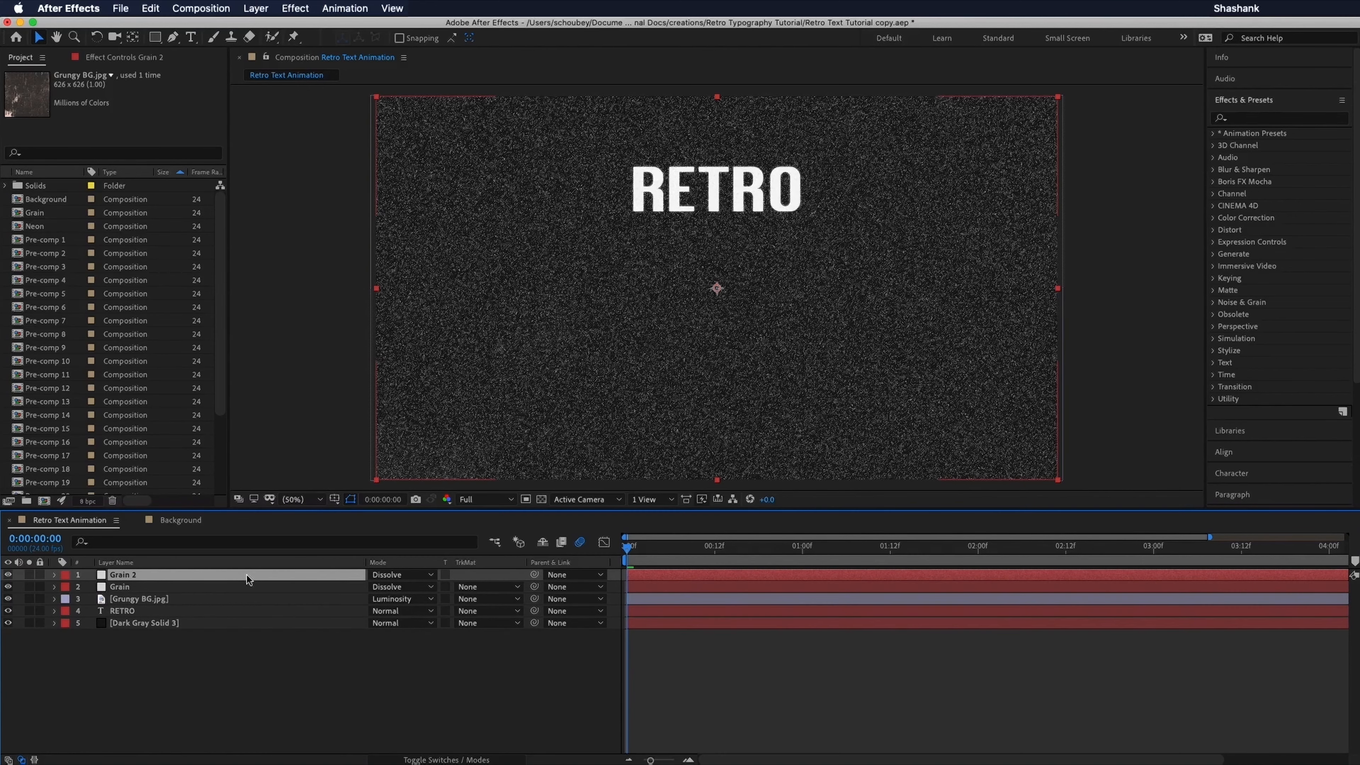
pyautogui.keyDown('shift'); pyautogui.click(249, 592); pyautogui.keyUp('shift')
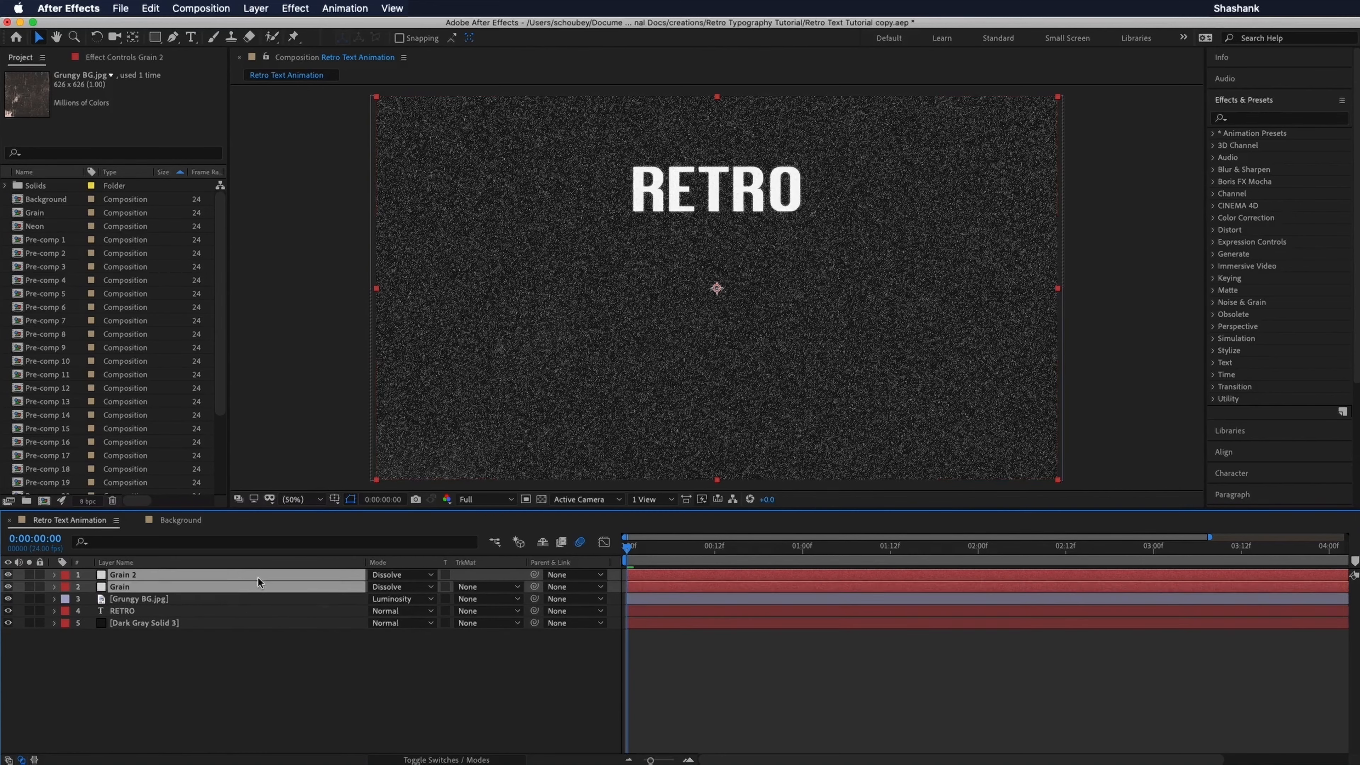
pyautogui.rightClick(258, 582)
pyautogui.moveTo(371, 668)
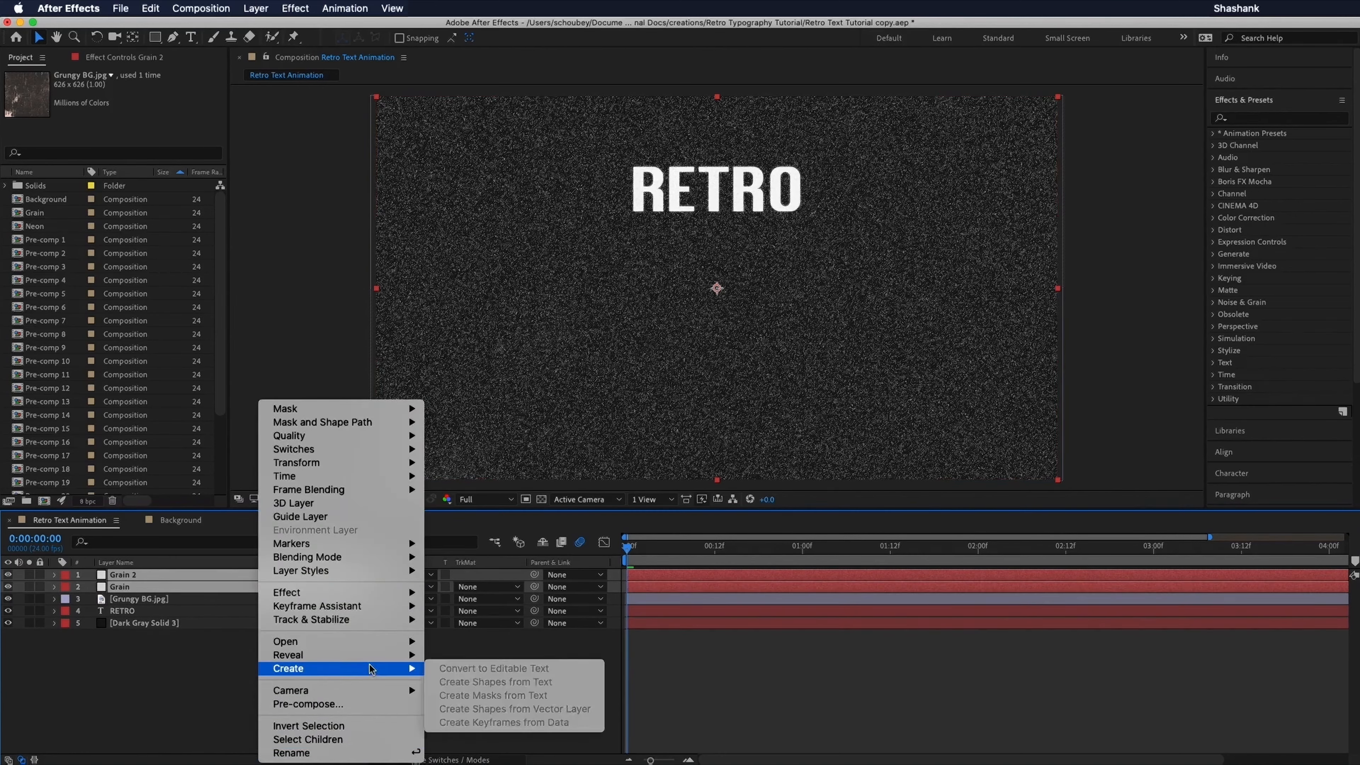
pyautogui.click(350, 703)
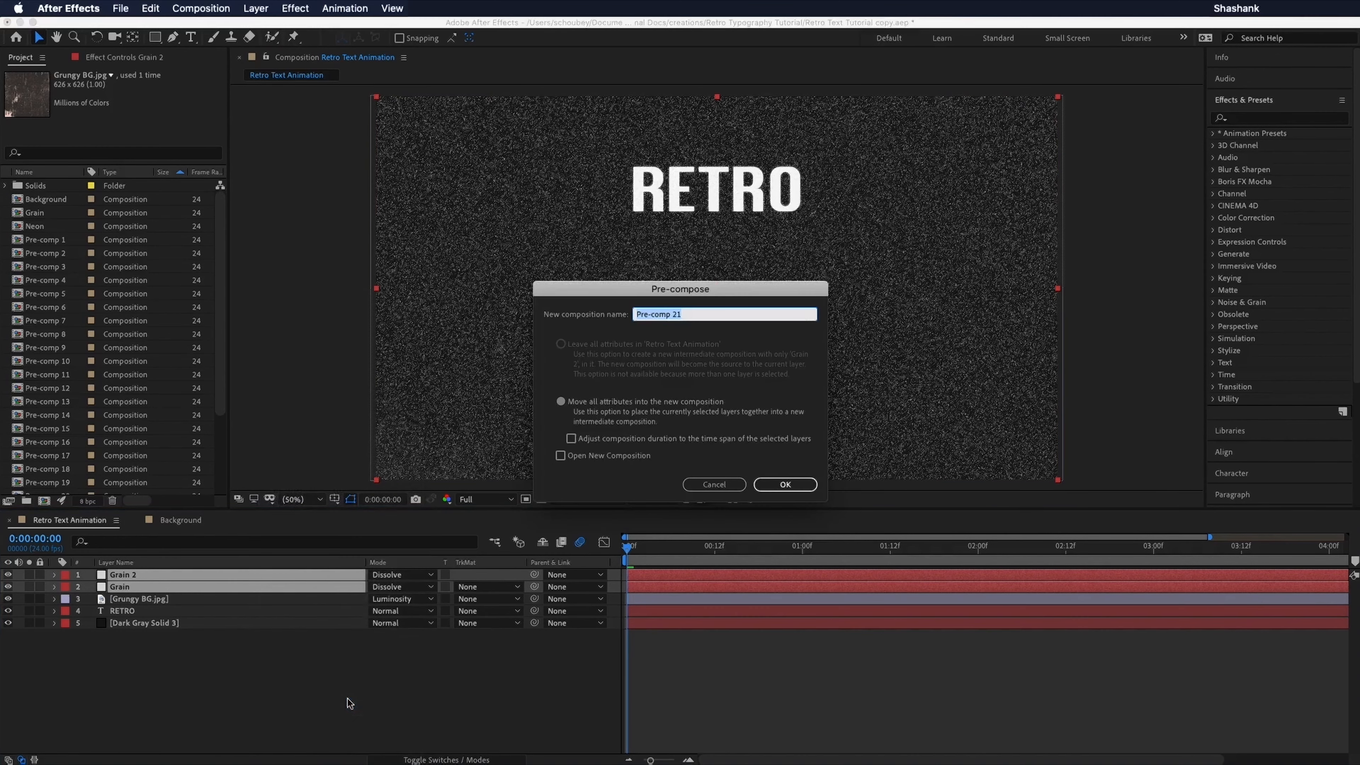
pyautogui.write('Grain')
pyautogui.press('Return')
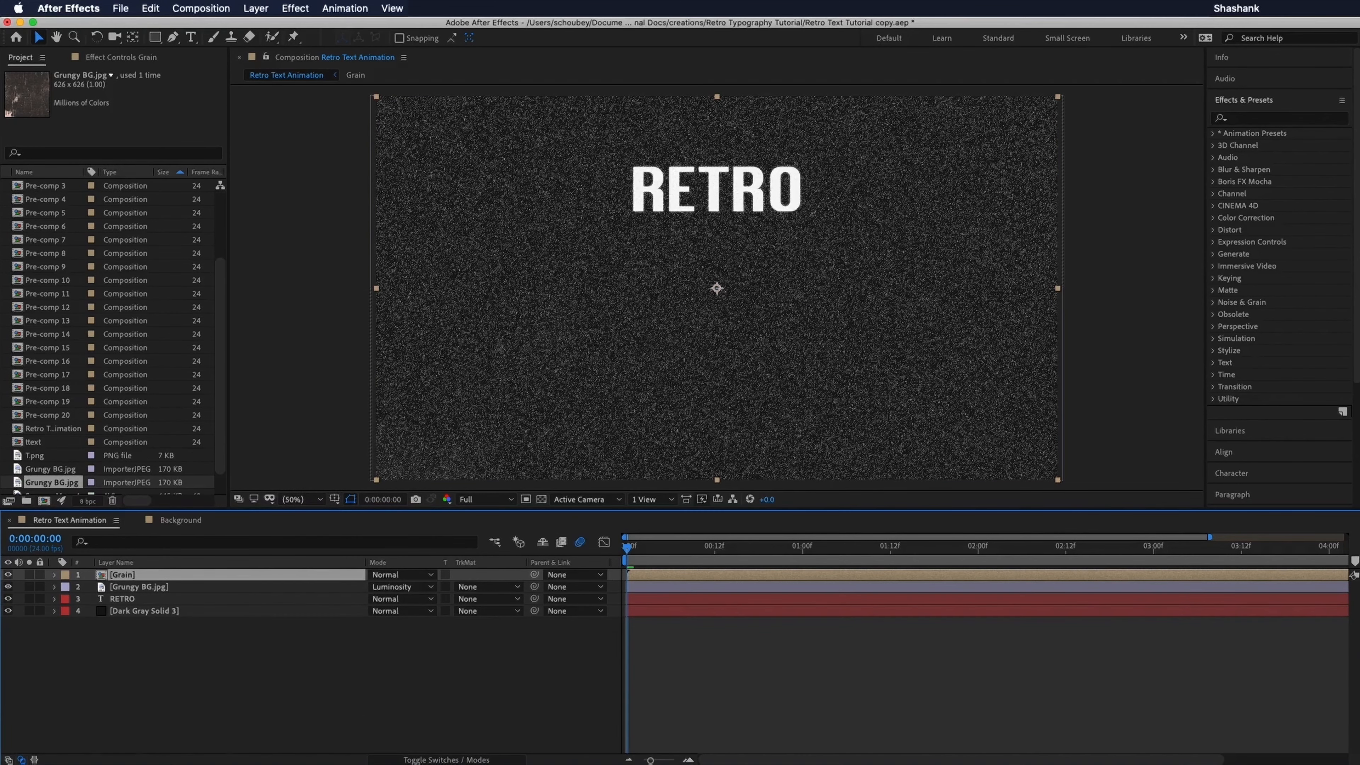
# Step: Preview the frame without the Grain pre-comp and set the pre-comp's blending mode to Soft Light
pyautogui.click(8, 574)
pyautogui.click(7, 575)
pyautogui.click(414, 578)
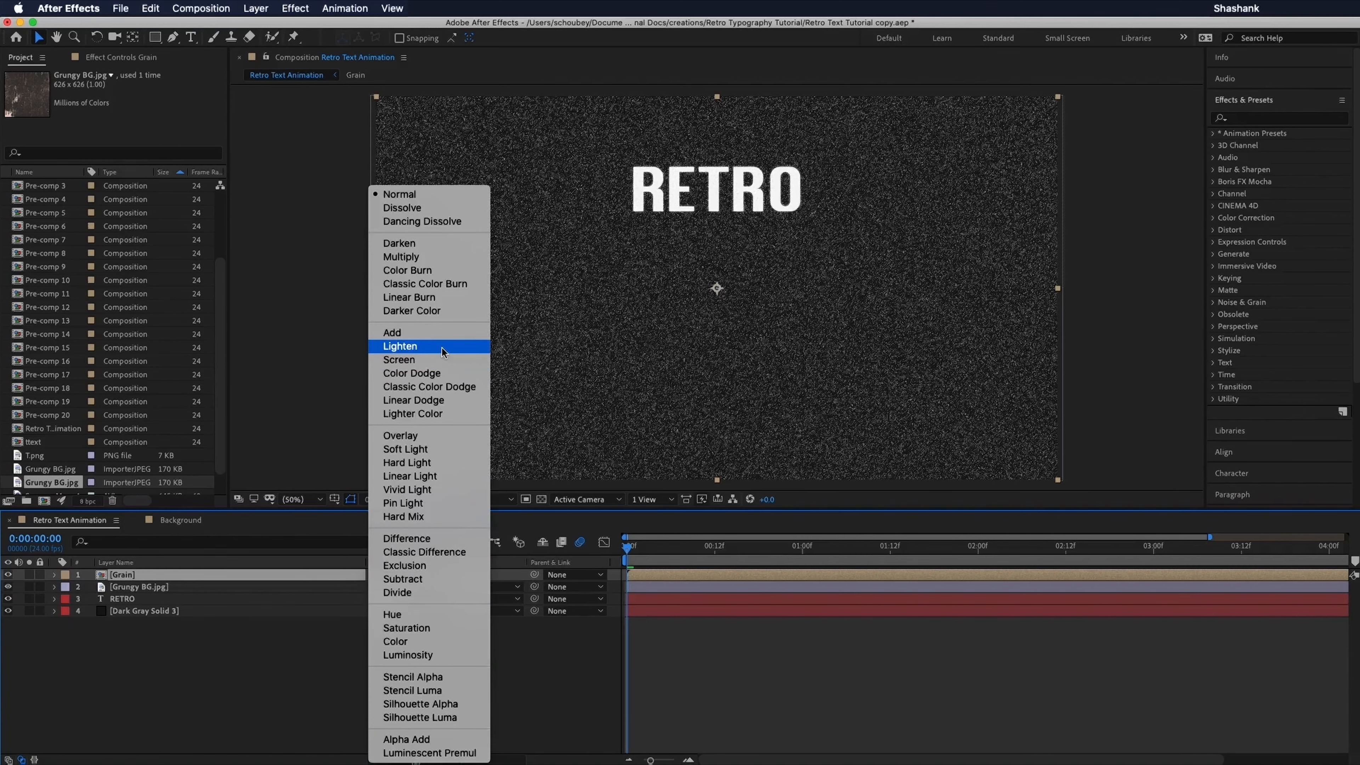
pyautogui.click(441, 449)
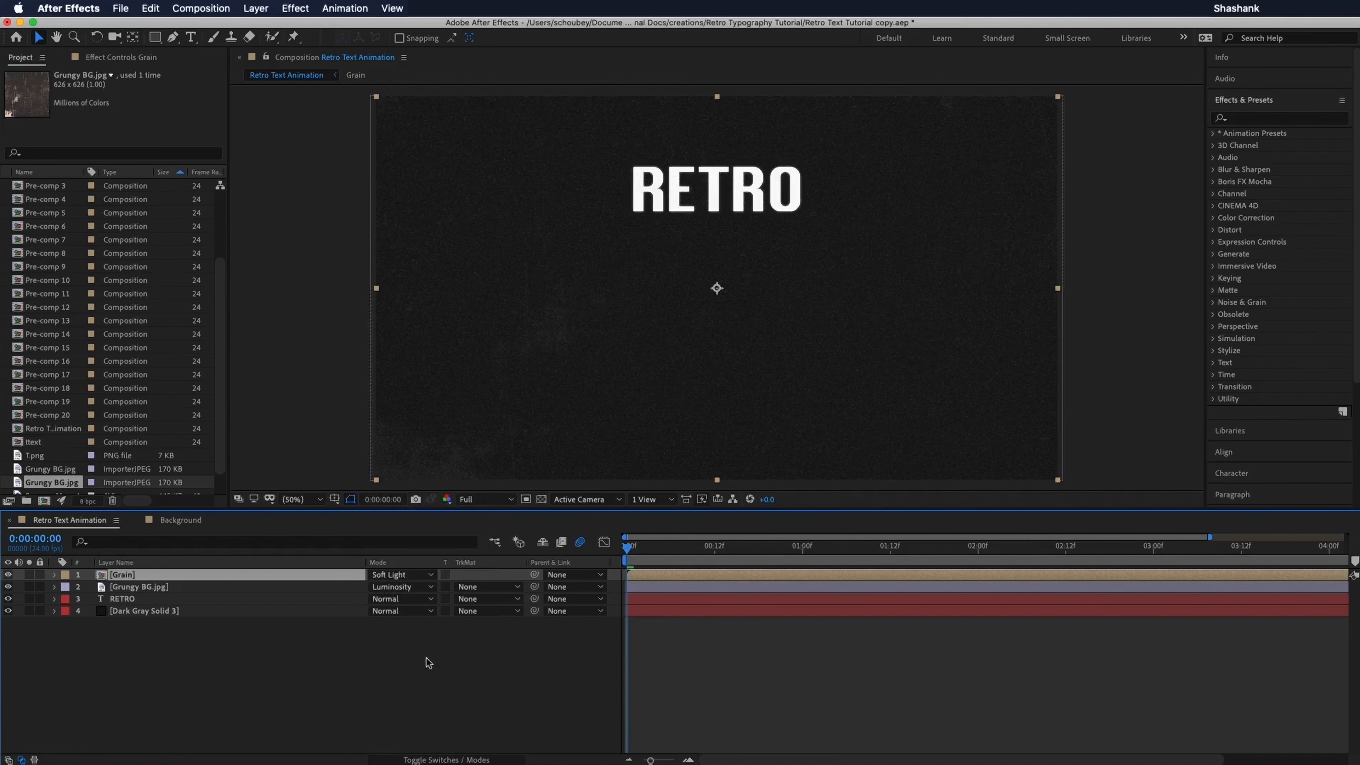
pyautogui.click(428, 663)
# Step: Compare the frame with and without the Soft Light grain and play back the composition
pyautogui.click(8, 574)
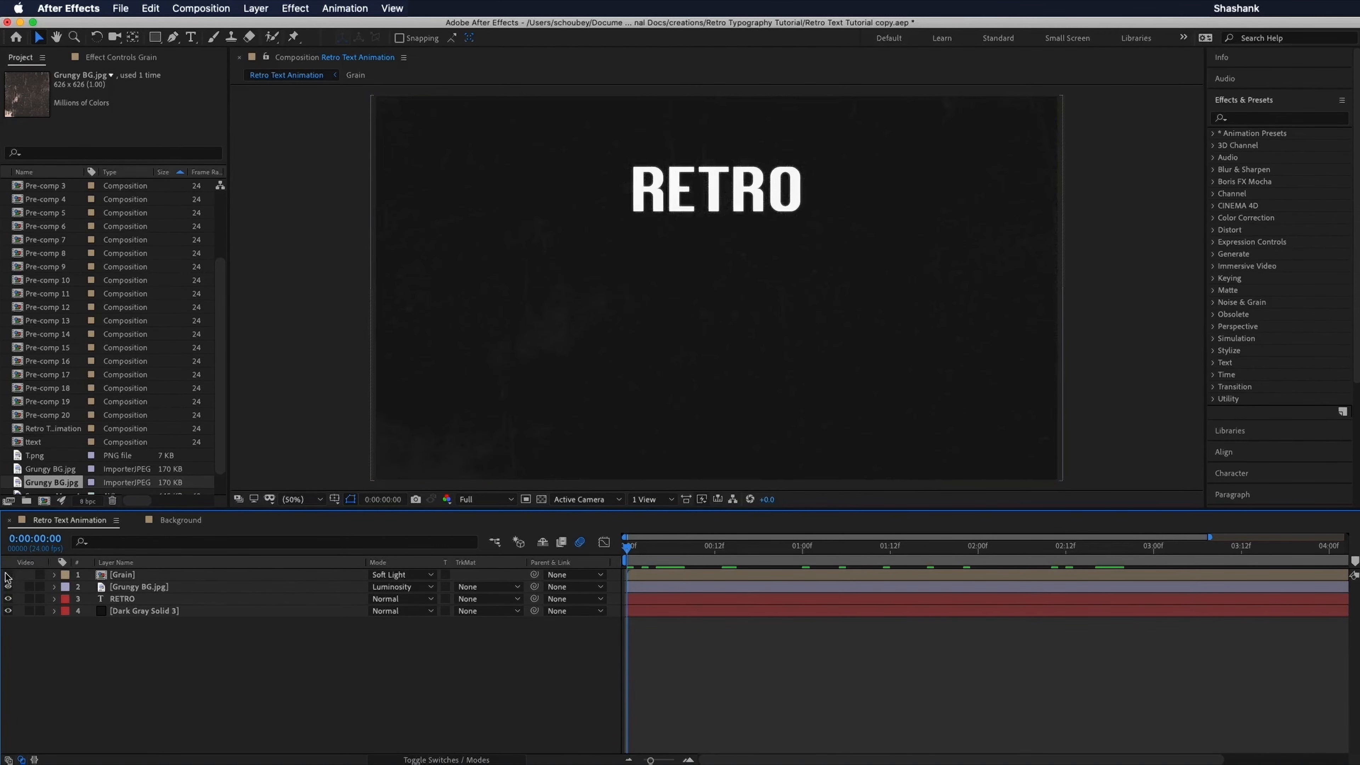
pyautogui.click(7, 574)
pyautogui.press('space')
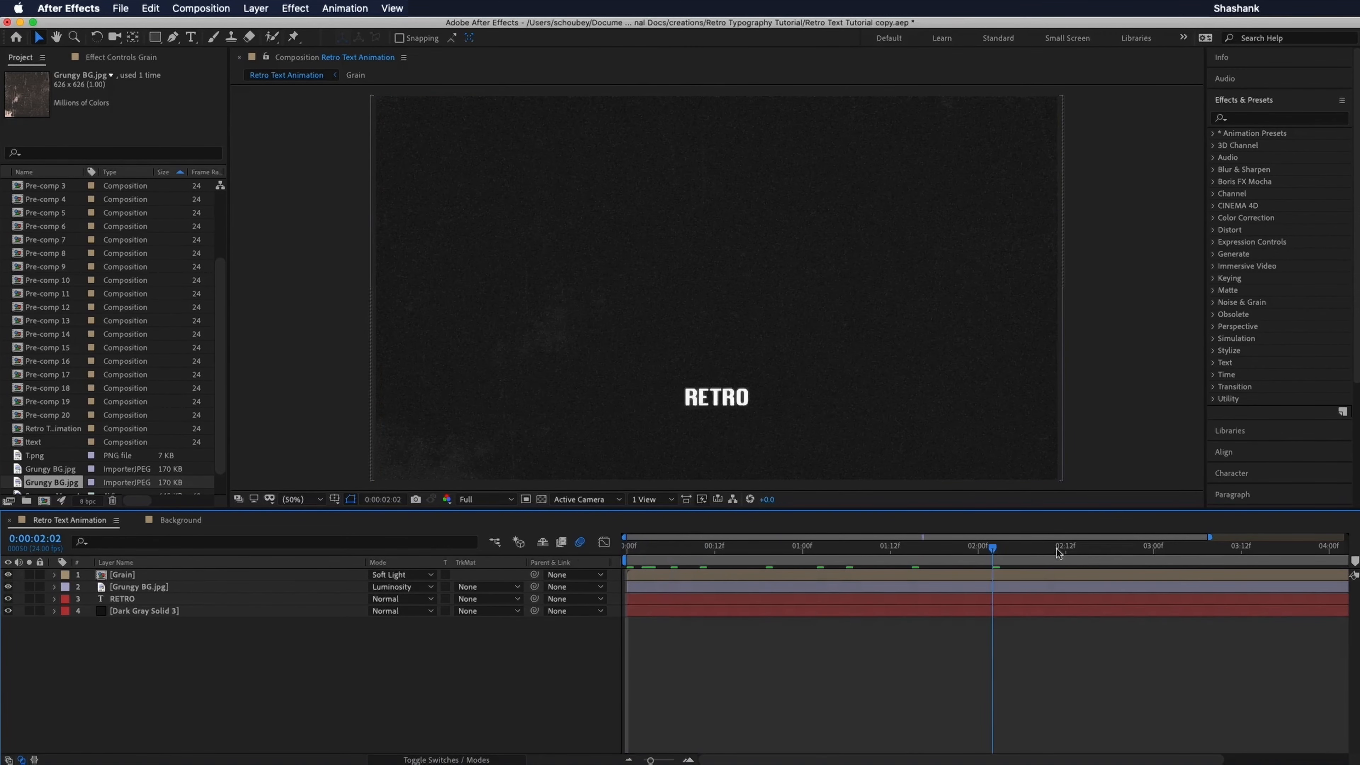
pyautogui.press('space')
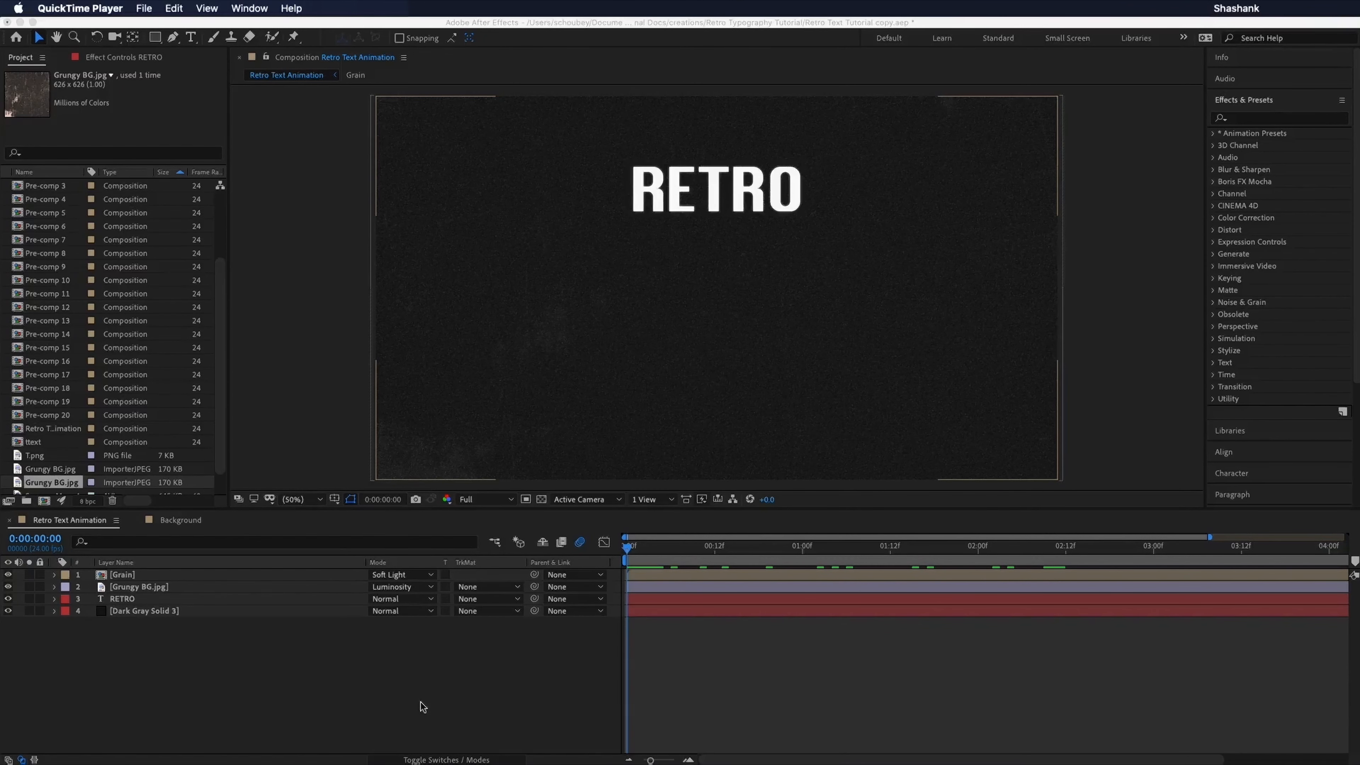
pyautogui.click(398, 685)
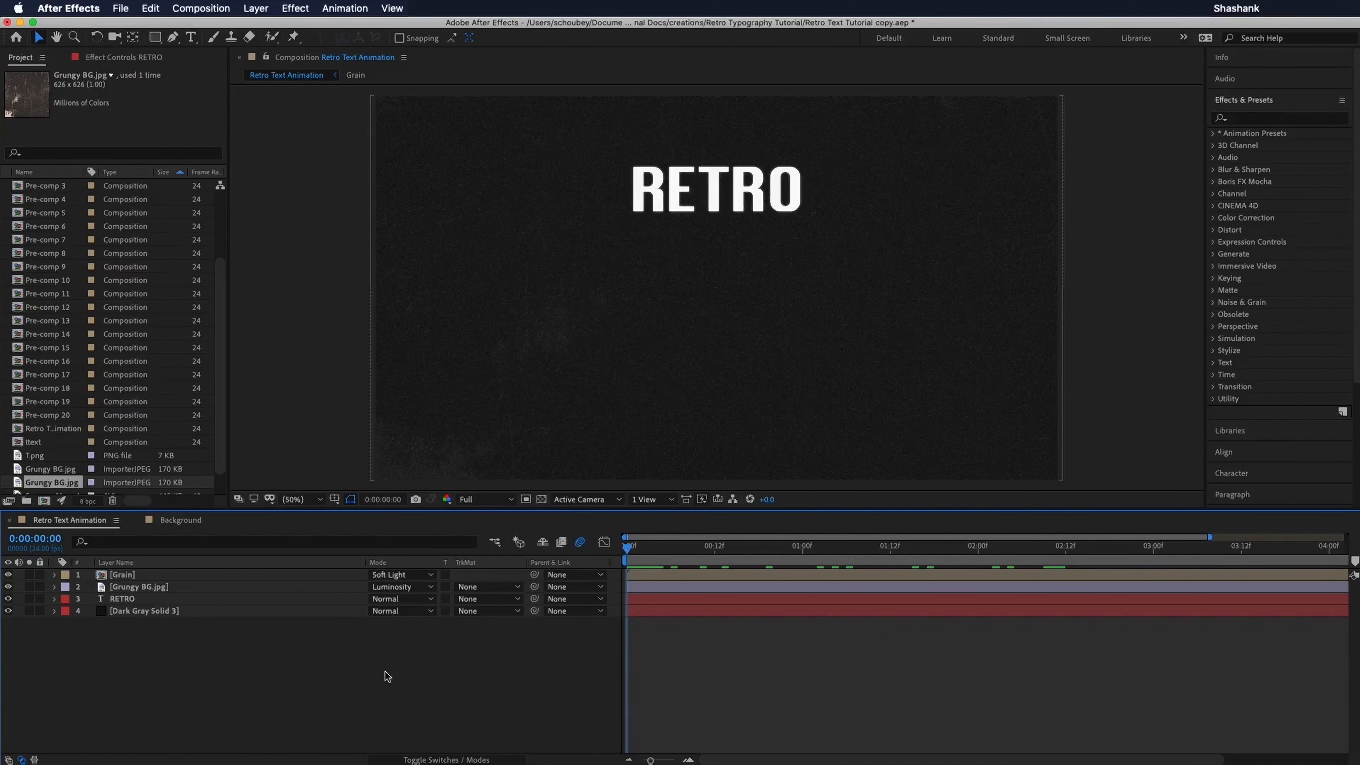
# Step: Bring the RETRO text layer to the top of the layer stack and select the three layers beneath it
pyautogui.click(154, 600)
pyautogui.press('super+shift+bracketright')
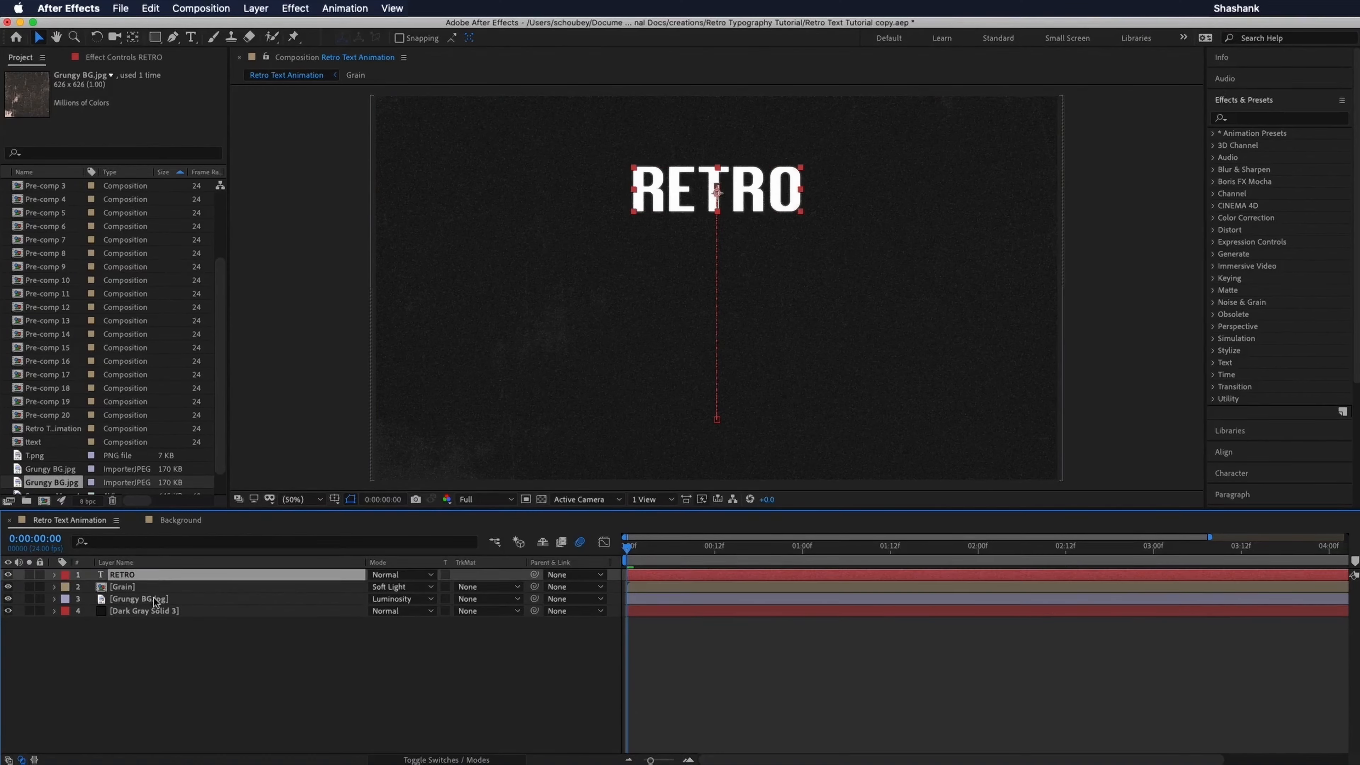
pyautogui.click(143, 586)
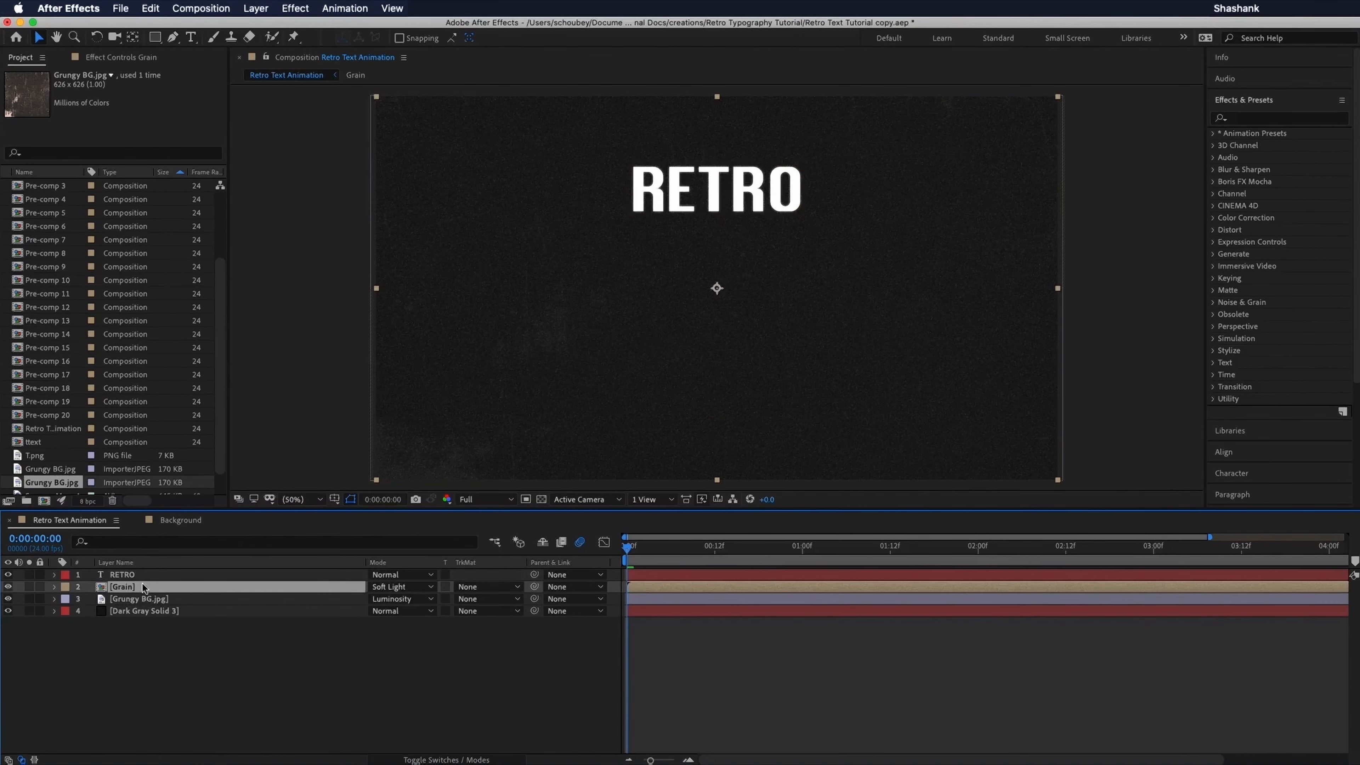
pyautogui.keyDown('shift'); pyautogui.click(193, 611); pyautogui.keyUp('shift')
pyautogui.rightClick(219, 591)
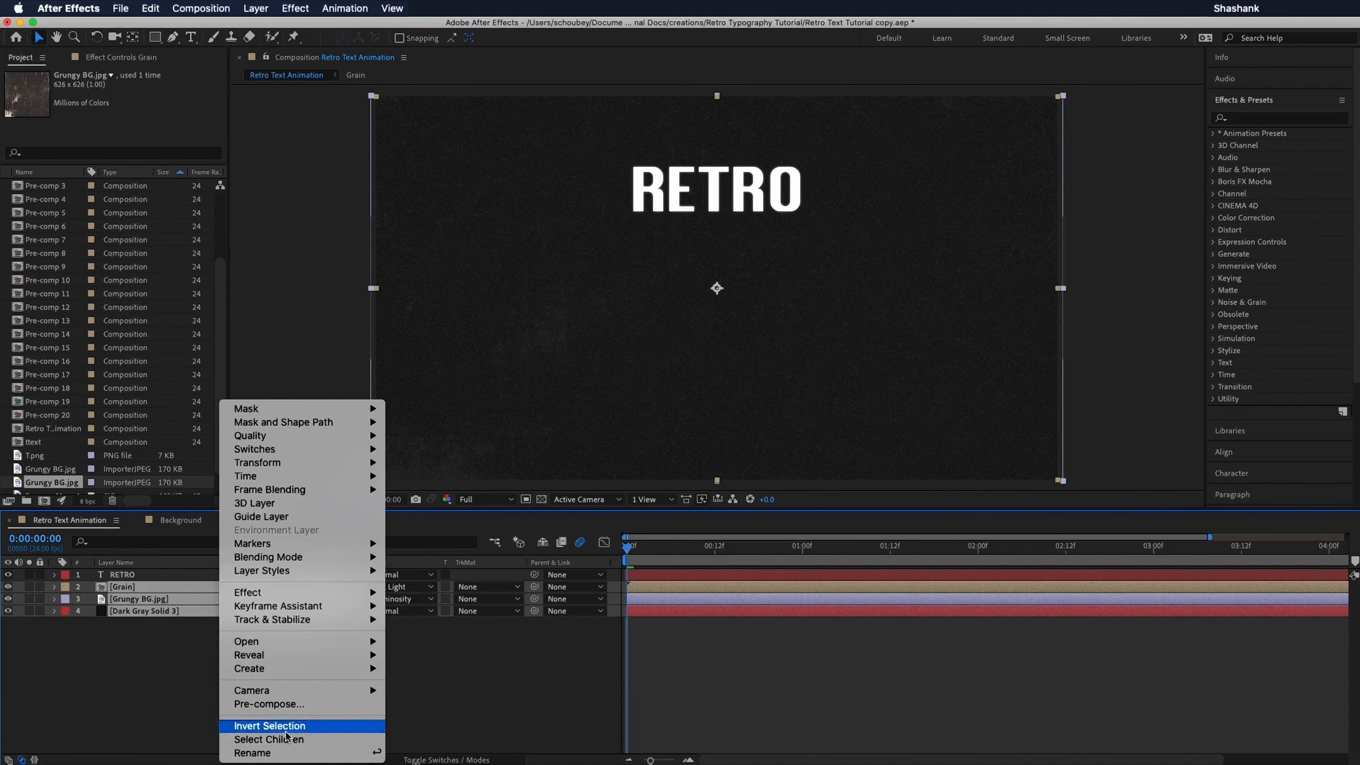
pyautogui.press('Escape')
pyautogui.press('r')
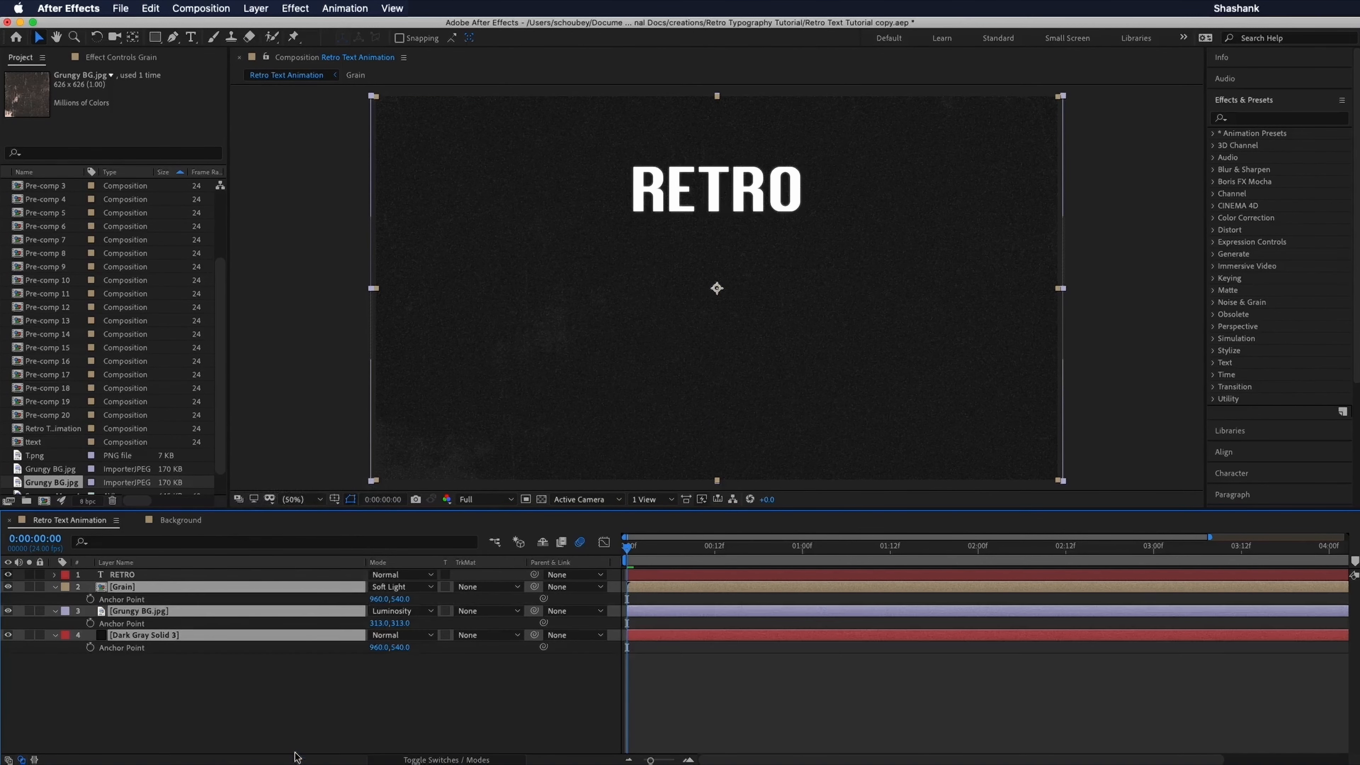
pyautogui.press('End')
pyautogui.press('g')
pyautogui.press('r')
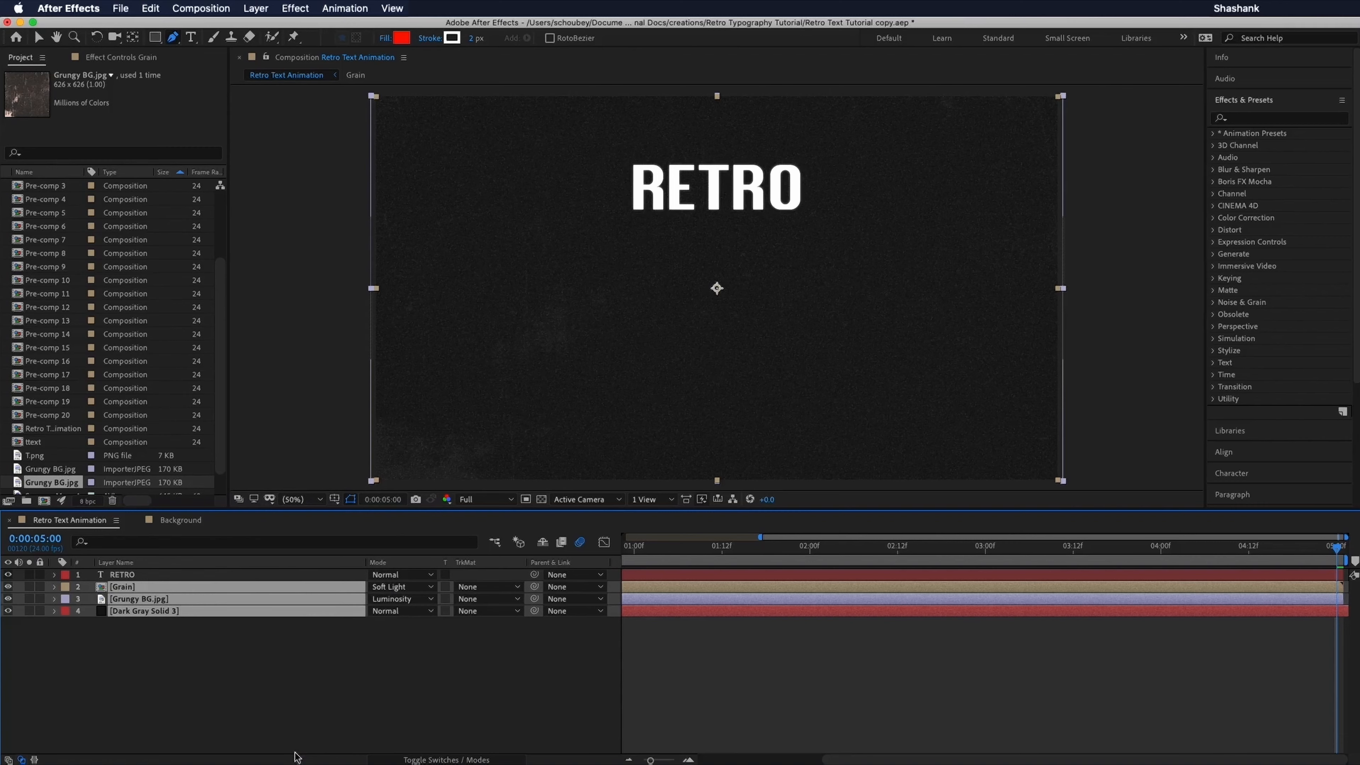
# Step: Pre-compose the selected Grain, Grungy BG.jpg and Dark Gray Solid 3 layers into a composition named Background
pyautogui.rightClick(193, 599)
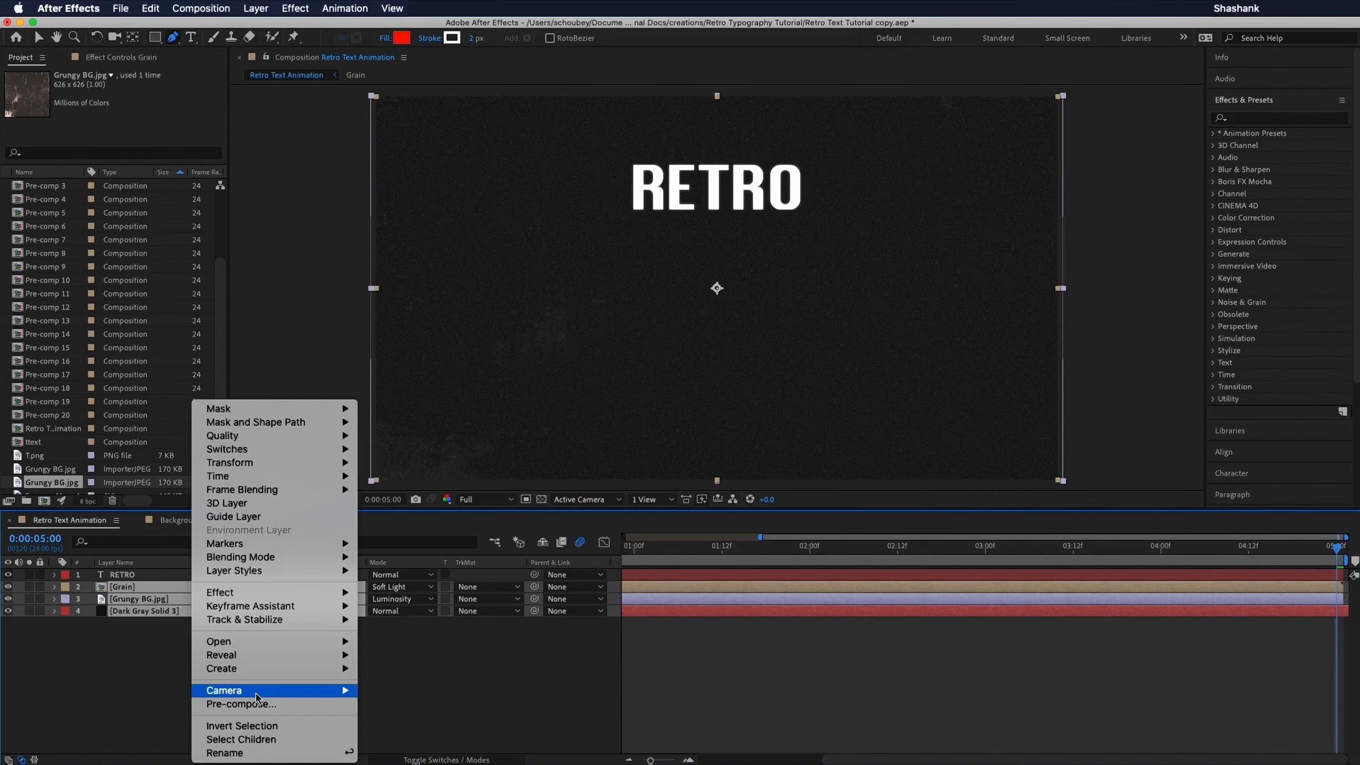
pyautogui.click(259, 704)
pyautogui.write('Ba')
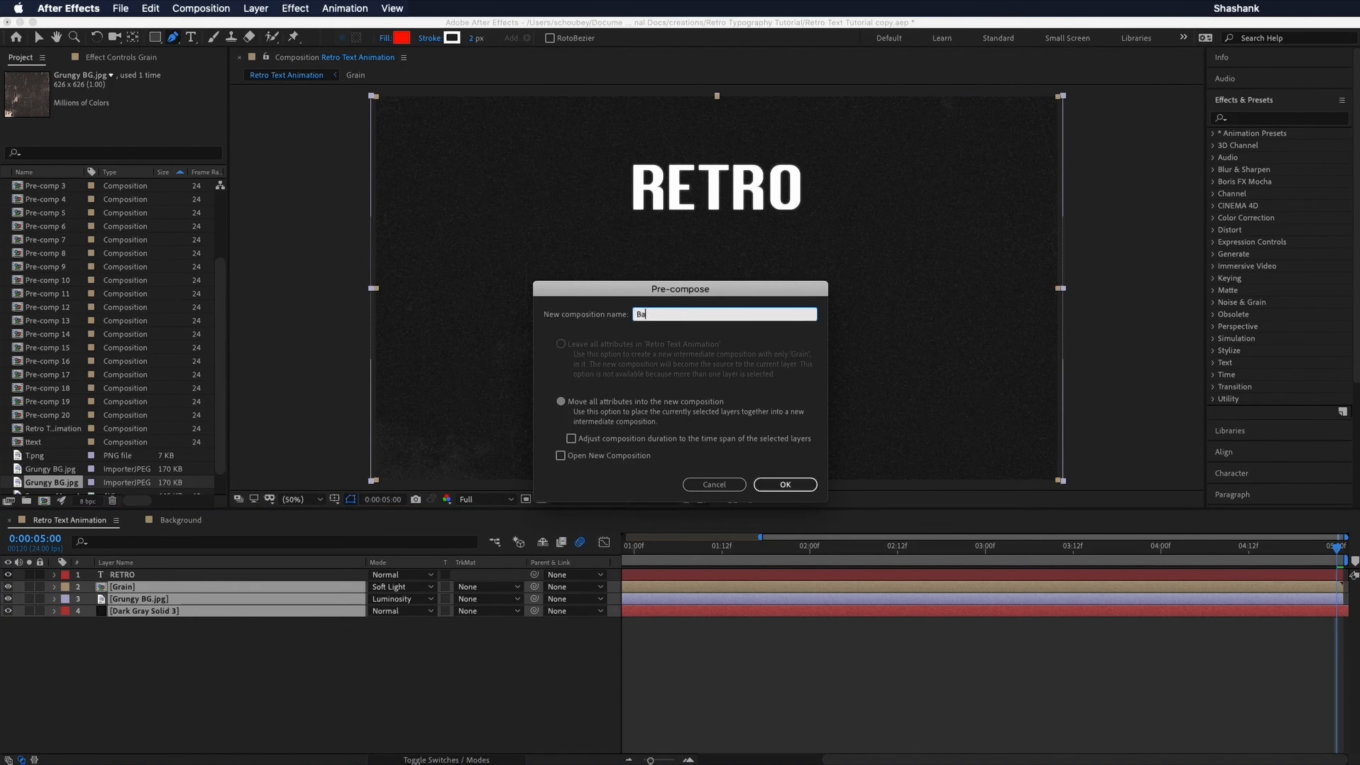
pyautogui.write('ckground')
pyautogui.press('Return')
pyautogui.click(353, 681)
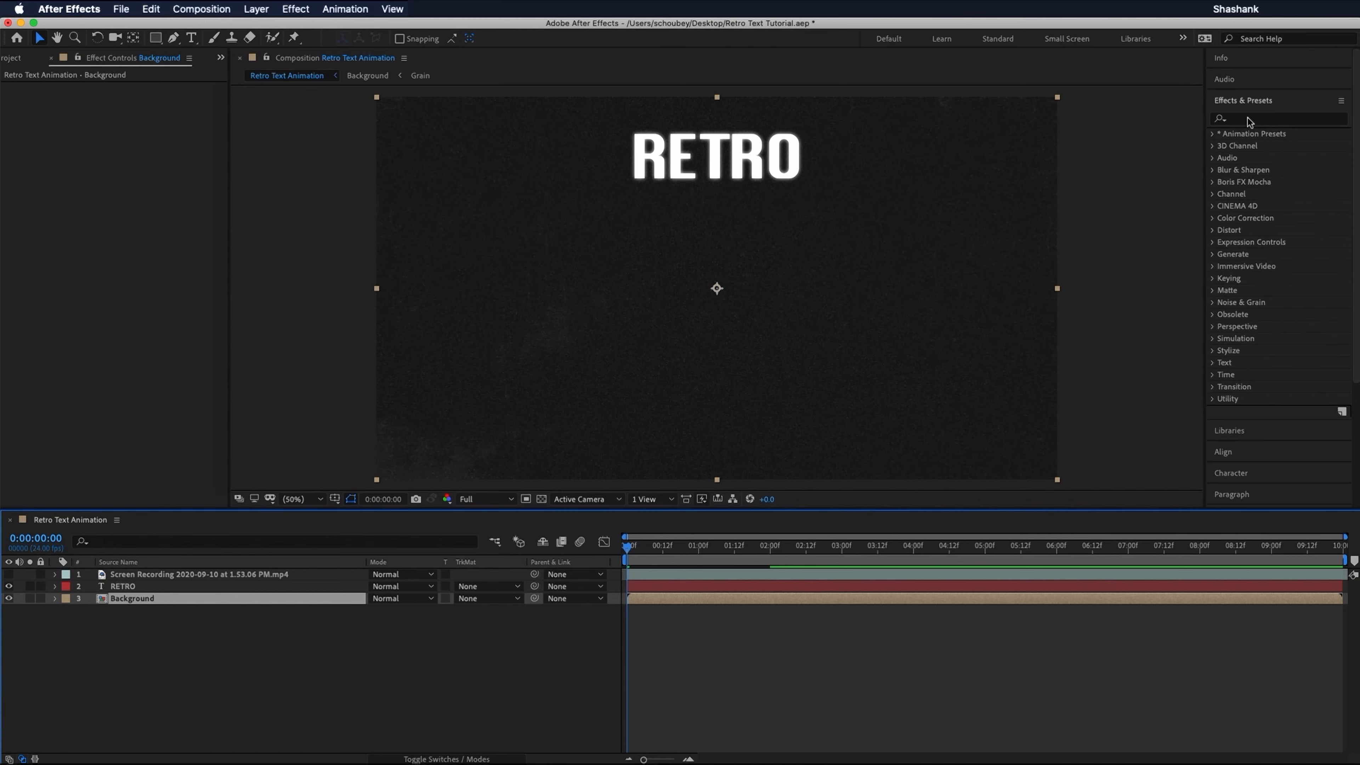
# Step: Apply the Gaussian Blur (Legacy) effect to the Background layer and set its Blurriness to 1.2
pyautogui.click(1247, 118)
pyautogui.write('blur')
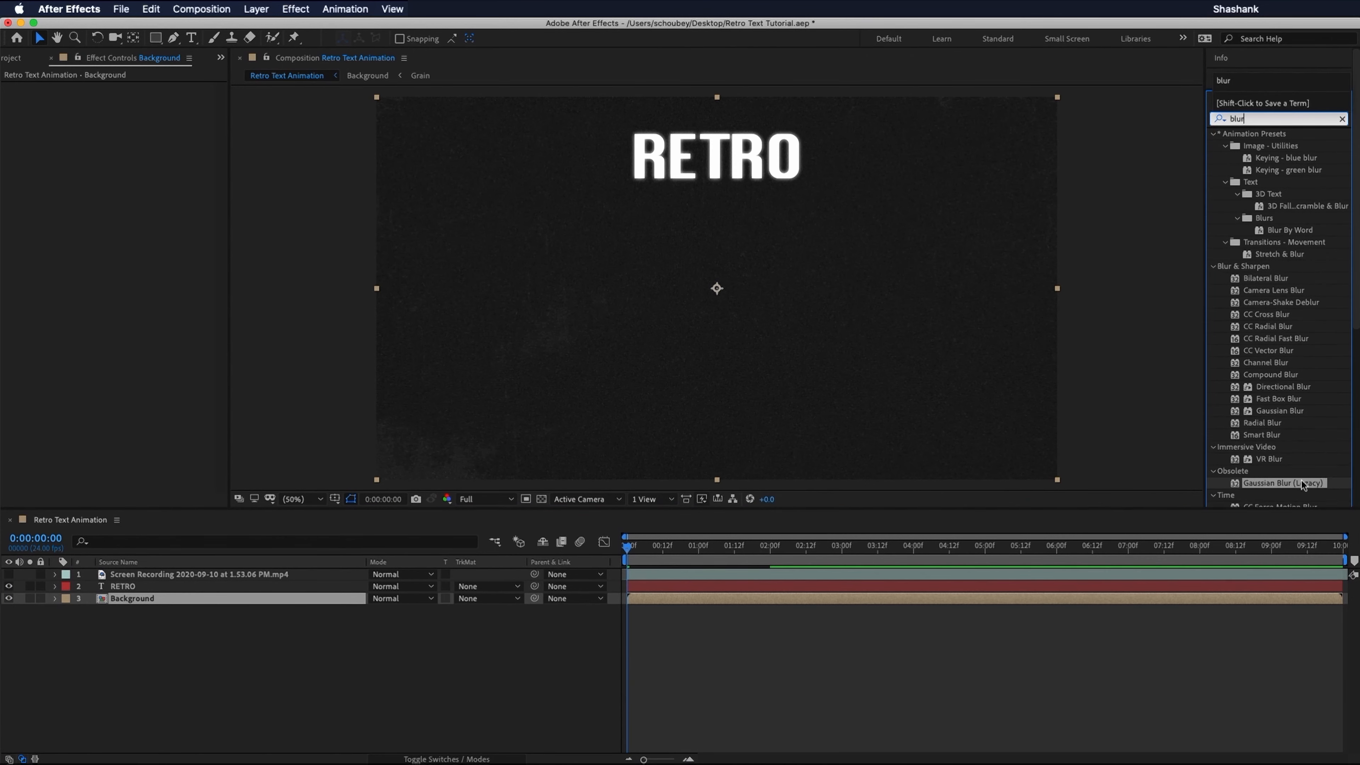
pyautogui.moveTo(1300, 483); pyautogui.dragTo(1110, 597)
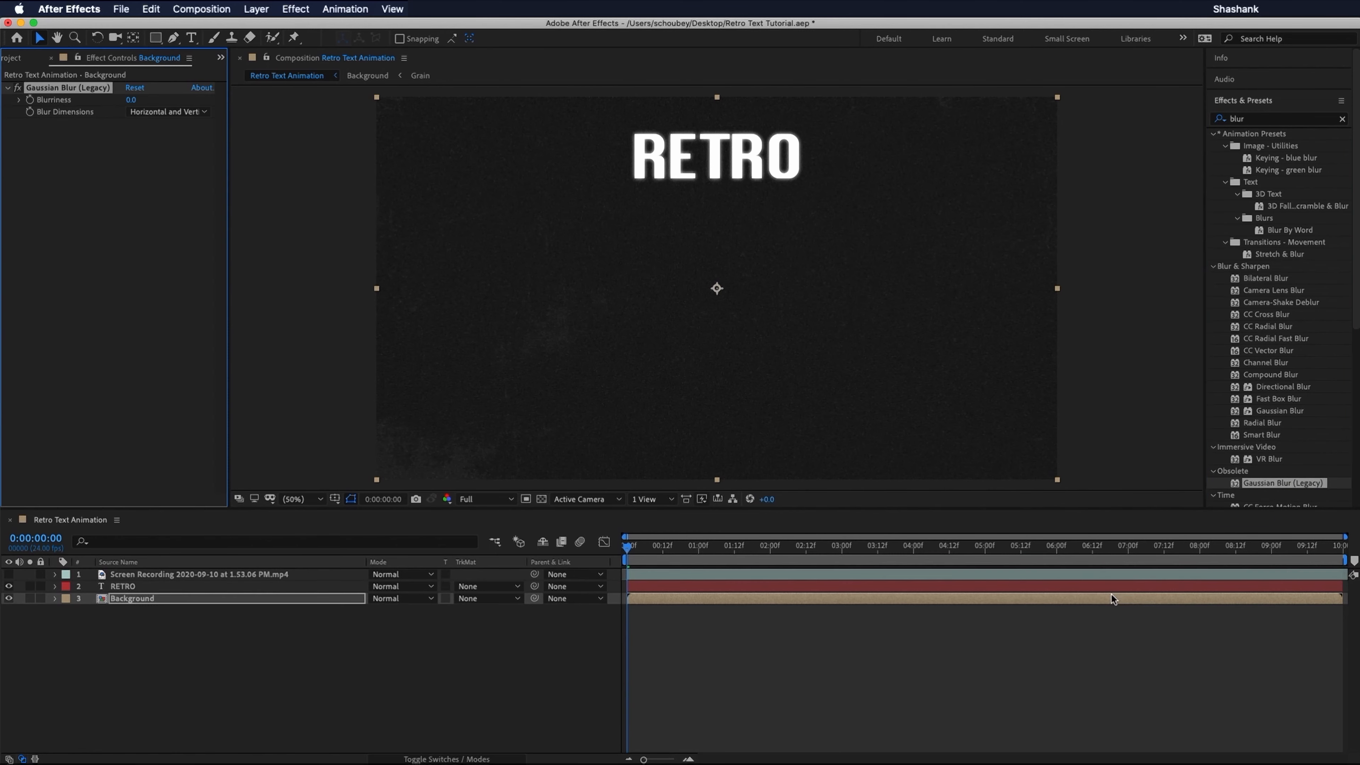
pyautogui.click(130, 100)
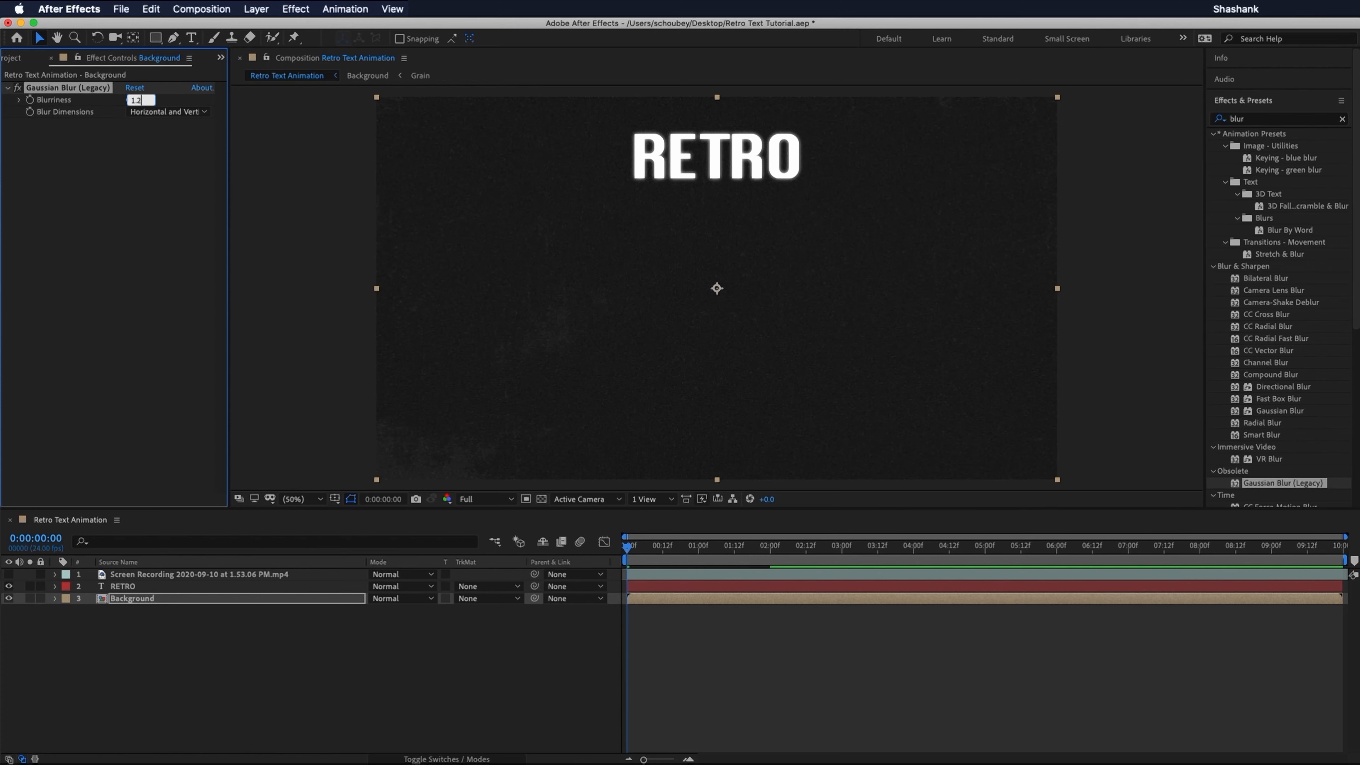
pyautogui.press('Return')
pyautogui.click(151, 208)
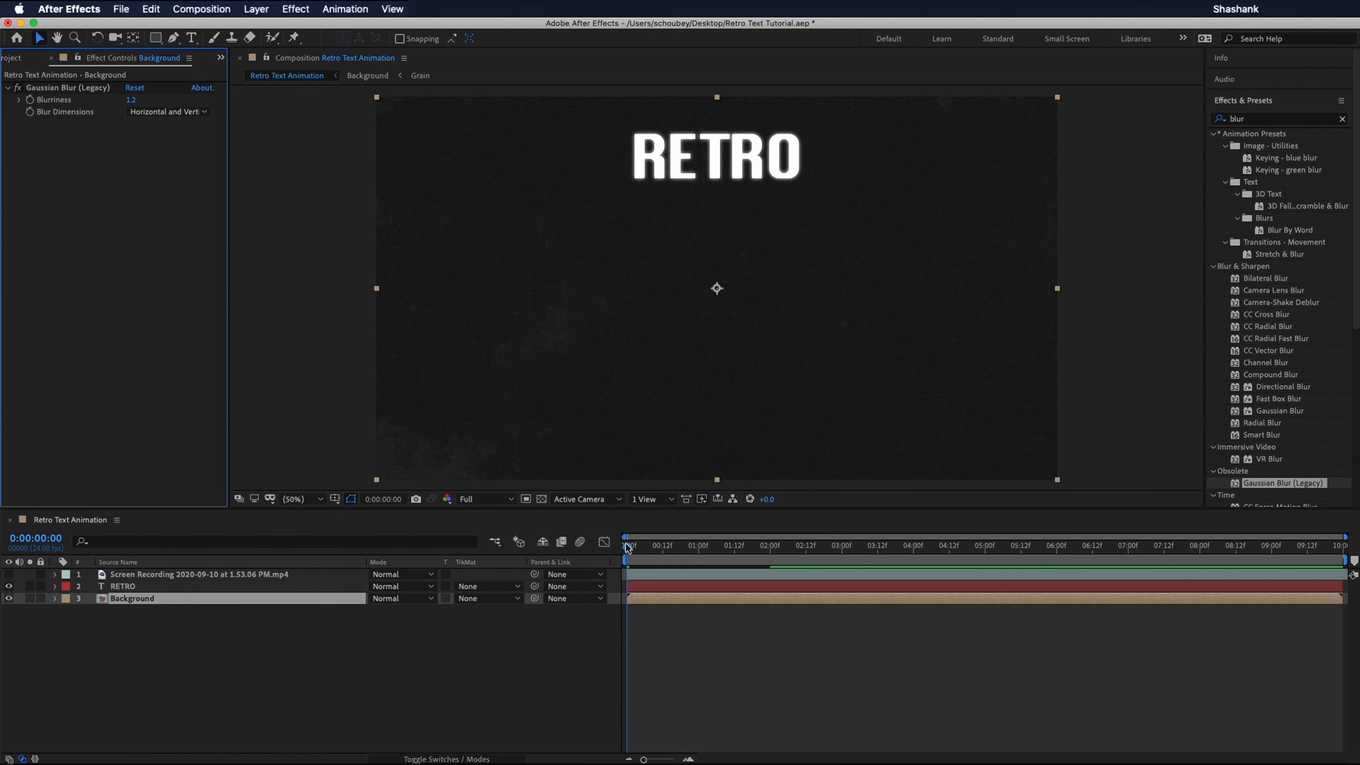
# Step: Scrub the start of the animation to 0:00:00:04, save the project and deselect all layers
pyautogui.moveTo(628, 546)
pyautogui.mouseDown()
pyautogui.moveTo(783, 547)
pyautogui.moveTo(636, 563)
pyautogui.mouseUp()
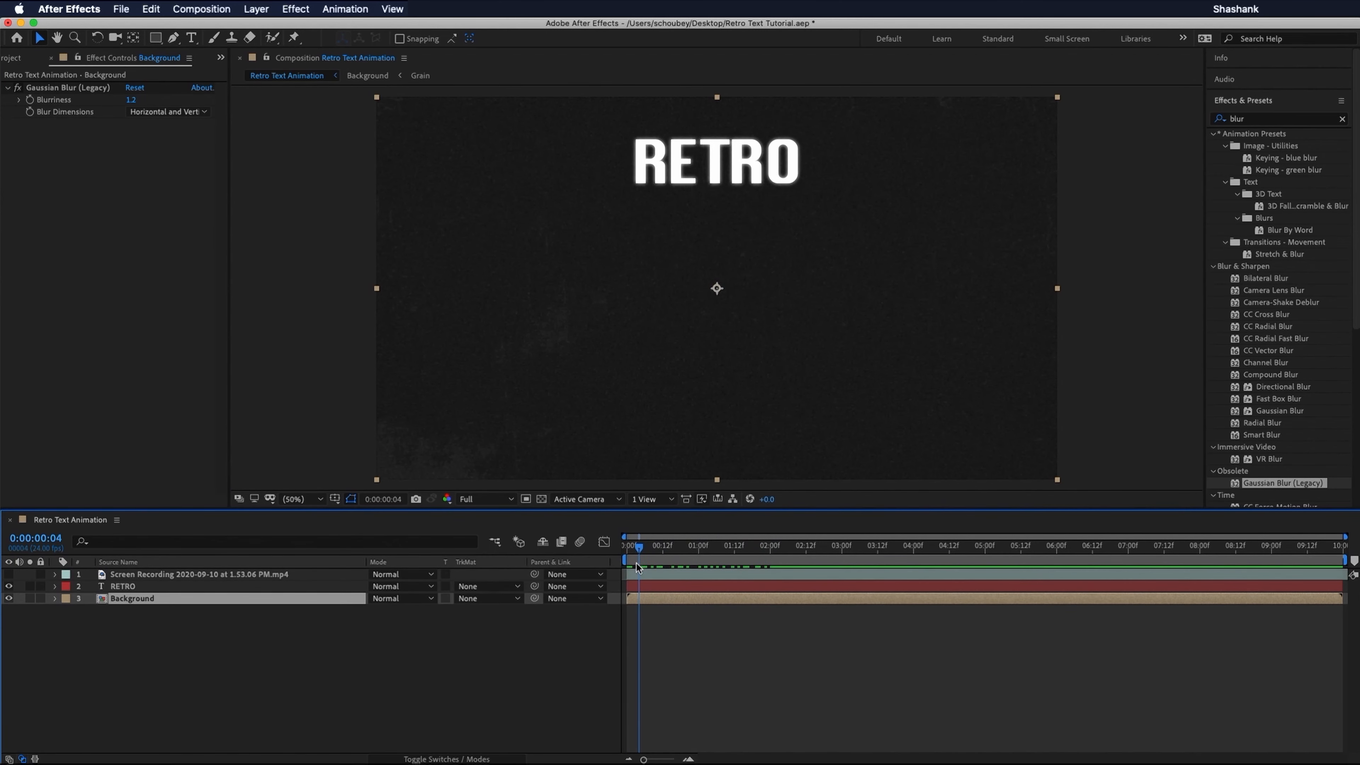
pyautogui.press('super+s')
pyautogui.click(754, 633)
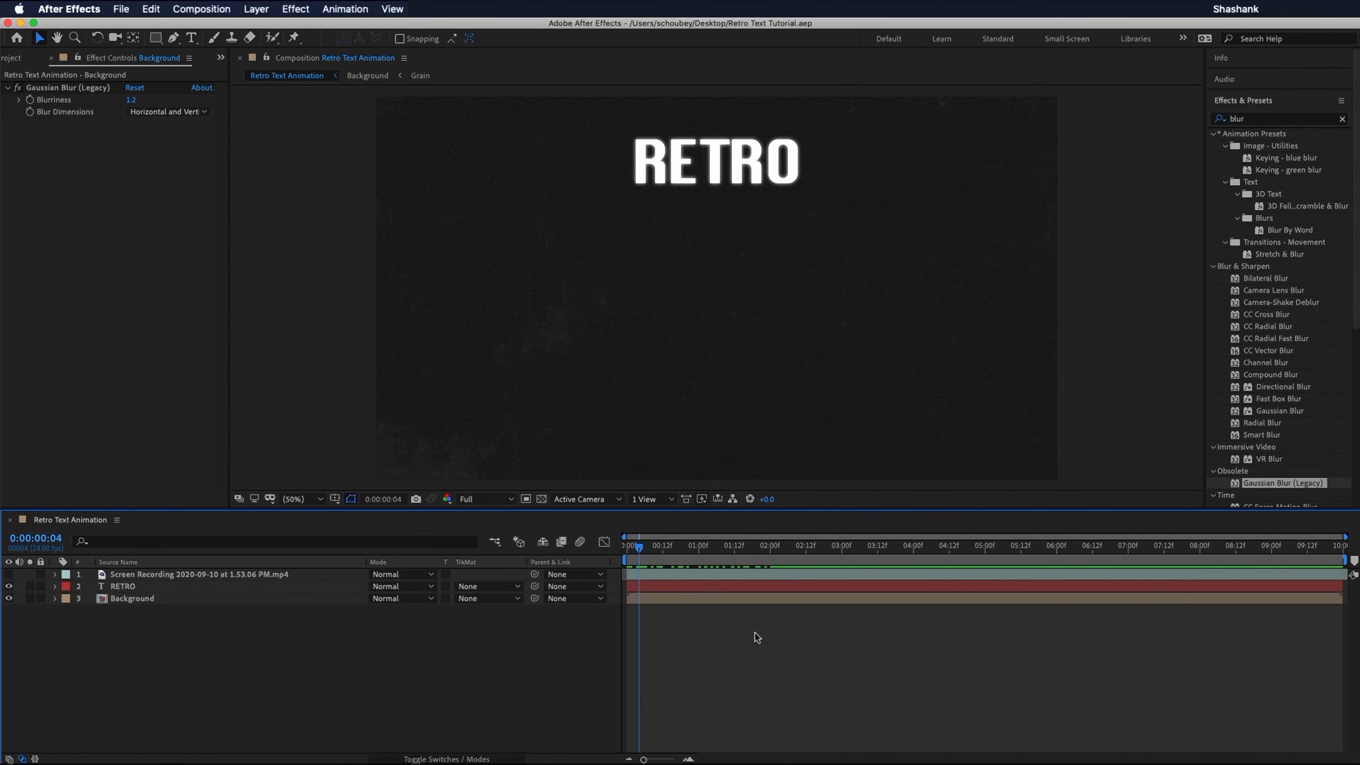
# Step: Switch to Chrome and open youtube.com in a new browser tab
pyautogui.hotkey('ctrl', 'Up')
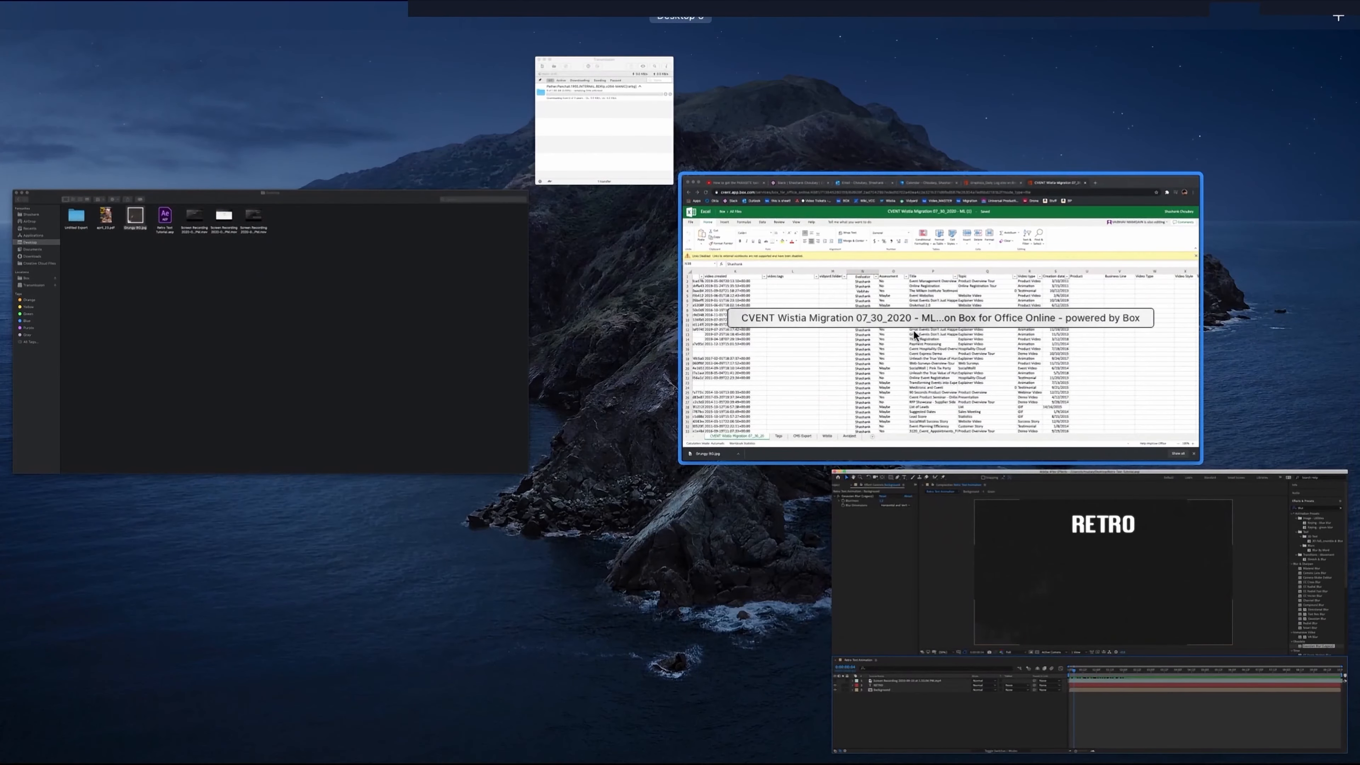
pyautogui.click(917, 331)
pyautogui.click(1089, 34)
pyautogui.write('y')
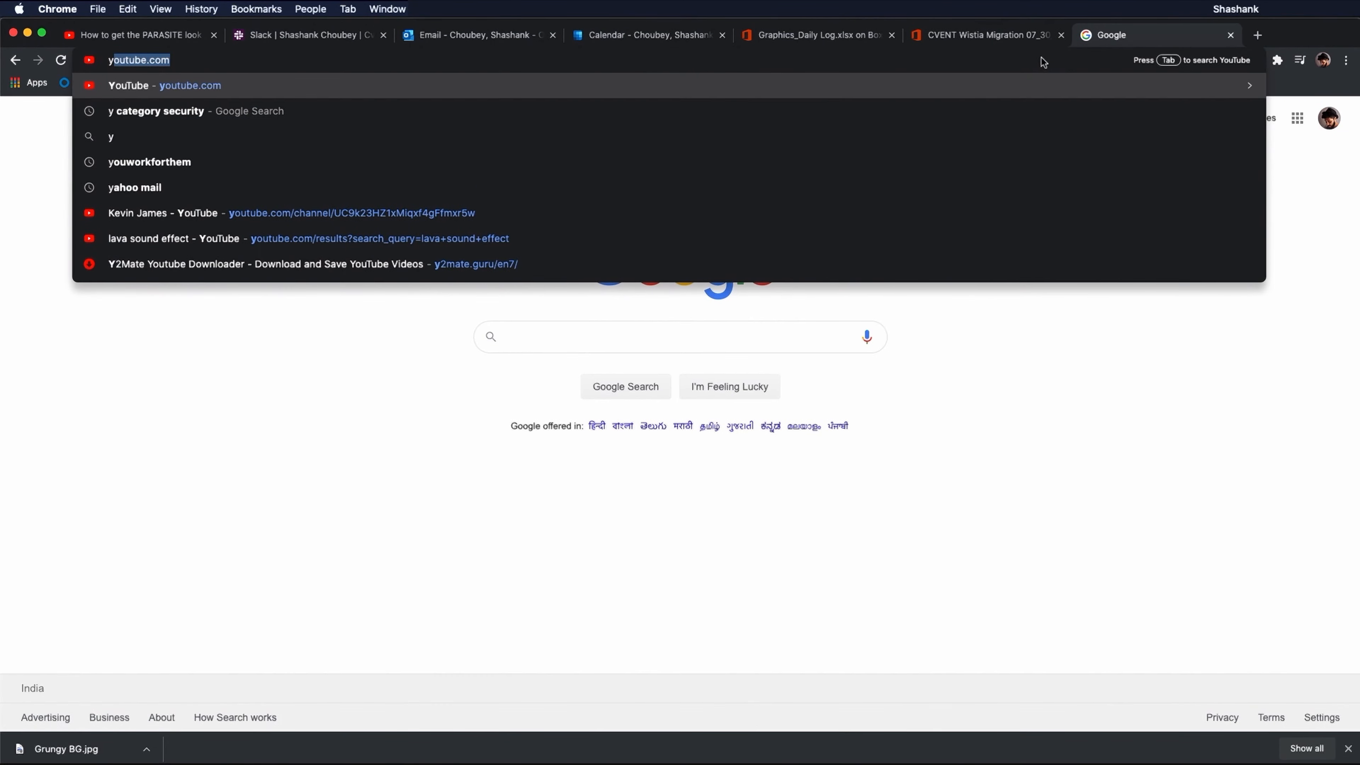
pyautogui.press('Return')
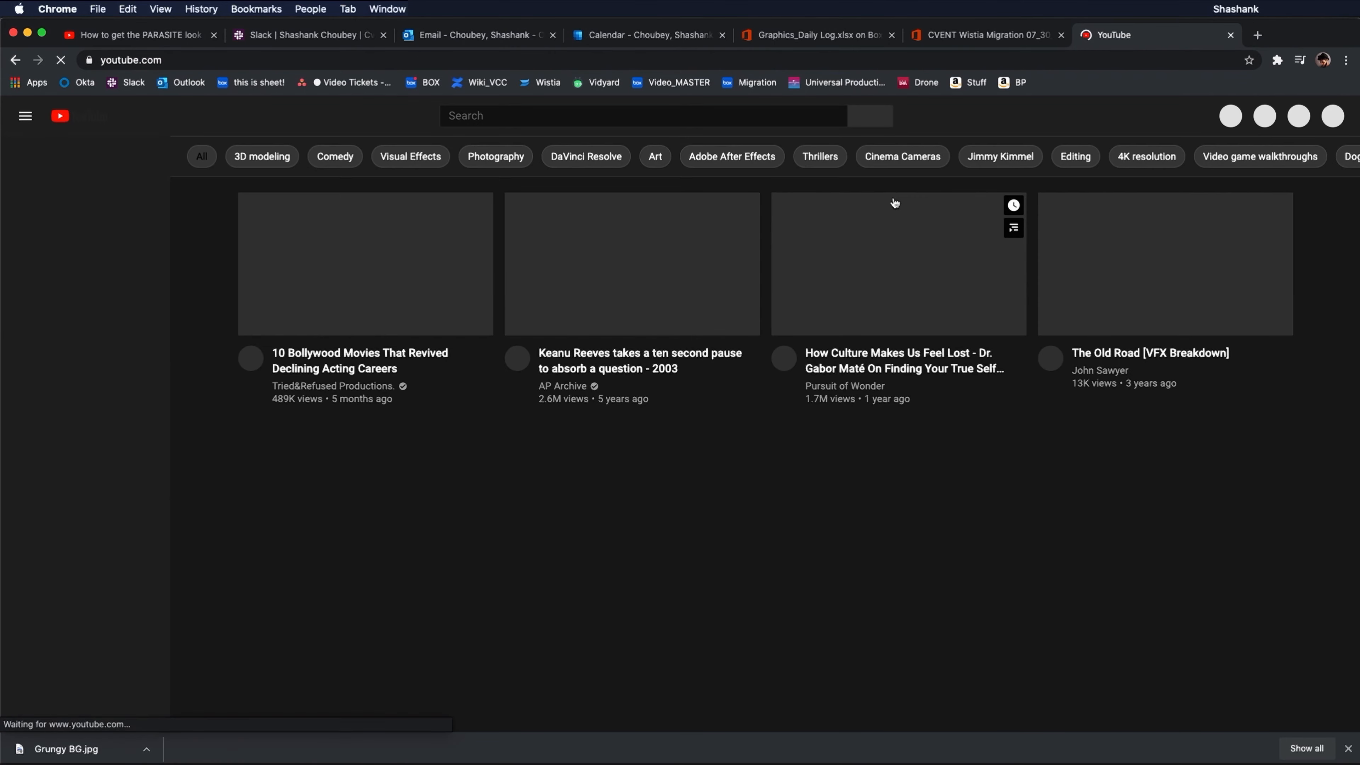
# Step: Search YouTube for "old film scratch"
pyautogui.click(696, 116)
pyautogui.write('old')
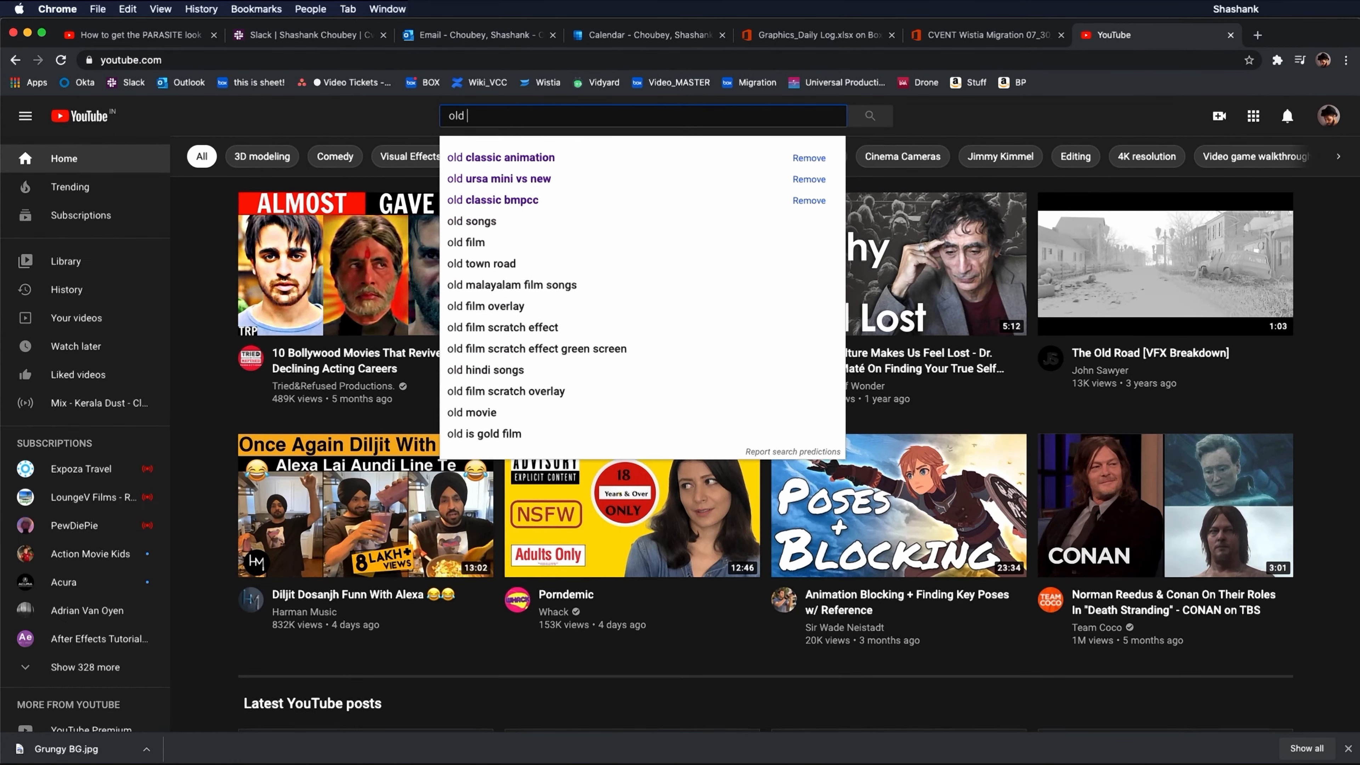
pyautogui.write('film sc')
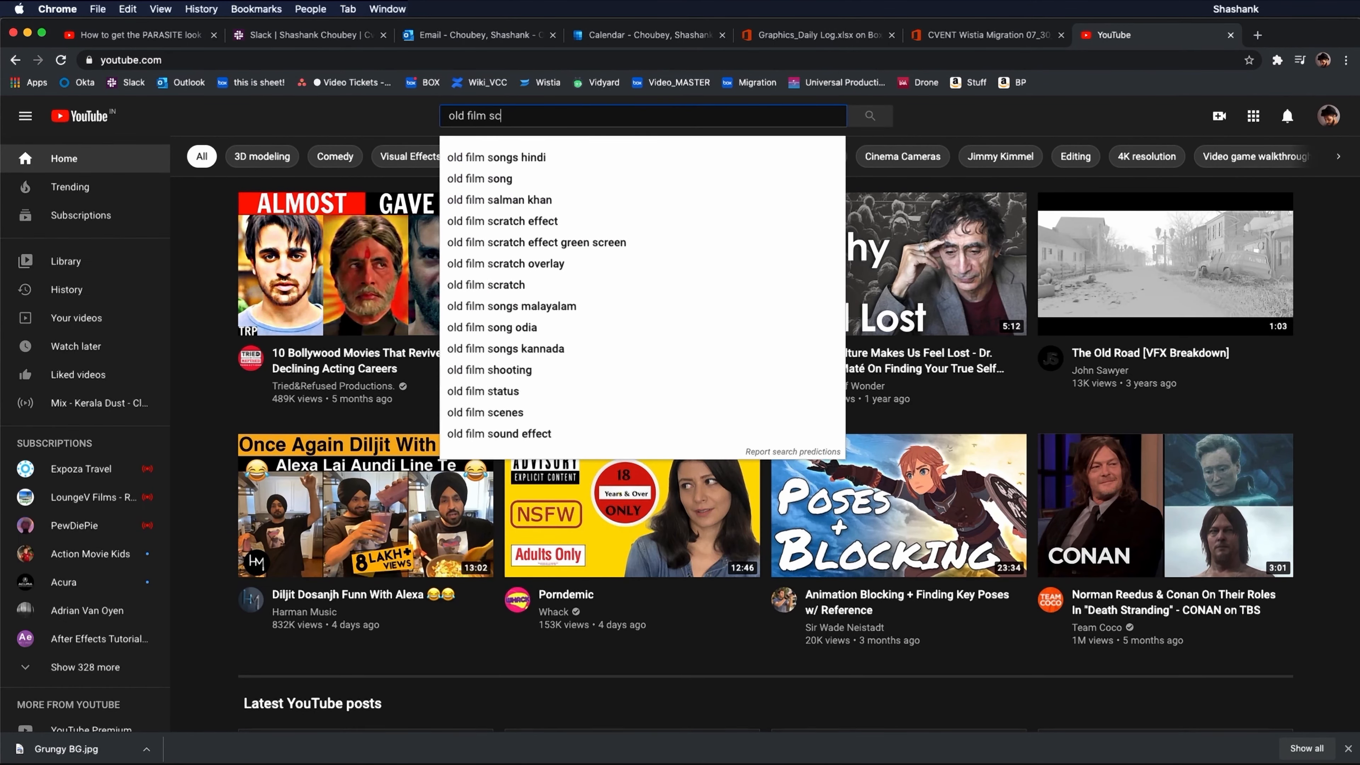
pyautogui.write('ratch')
pyautogui.press('Return')
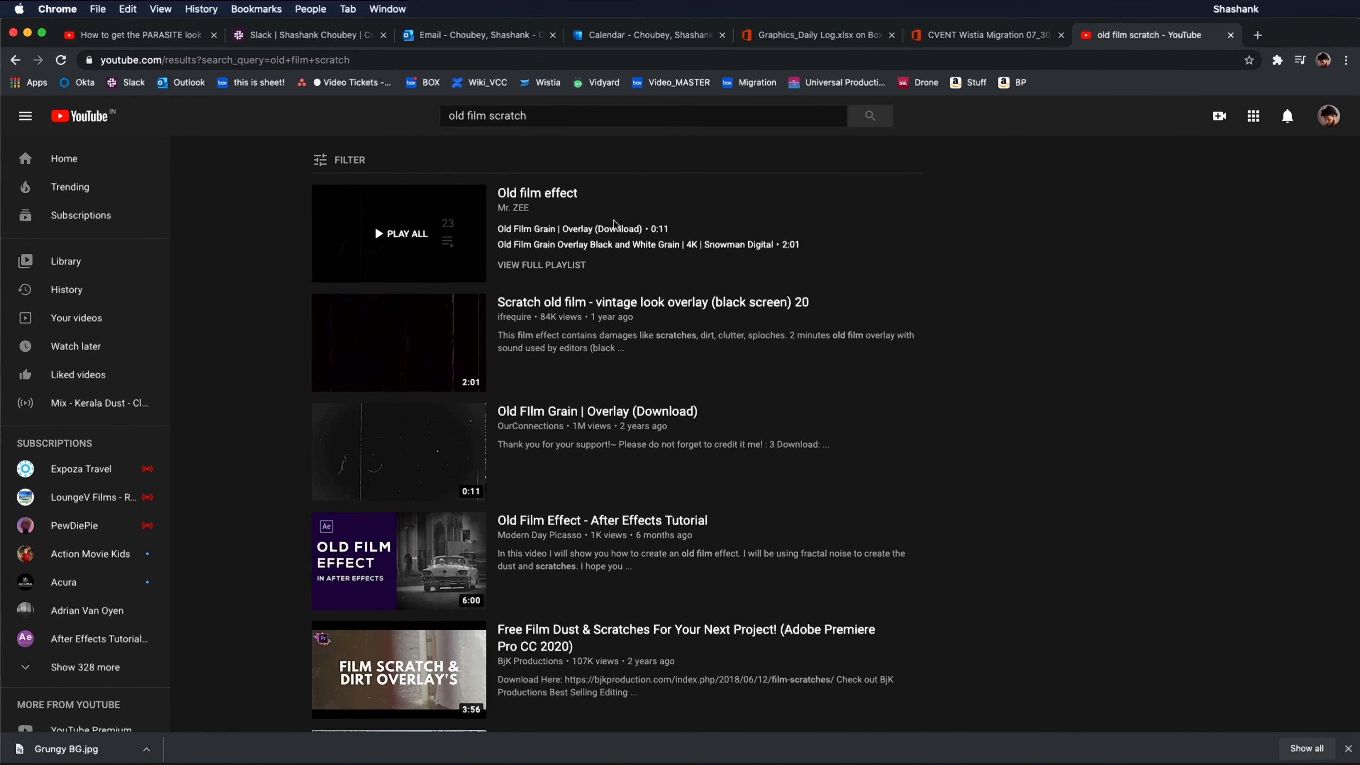
# Step: Open the video "Scratch old film - vintage look overlay (black screen) 20", pause it and select its web address
pyautogui.click(389, 355)
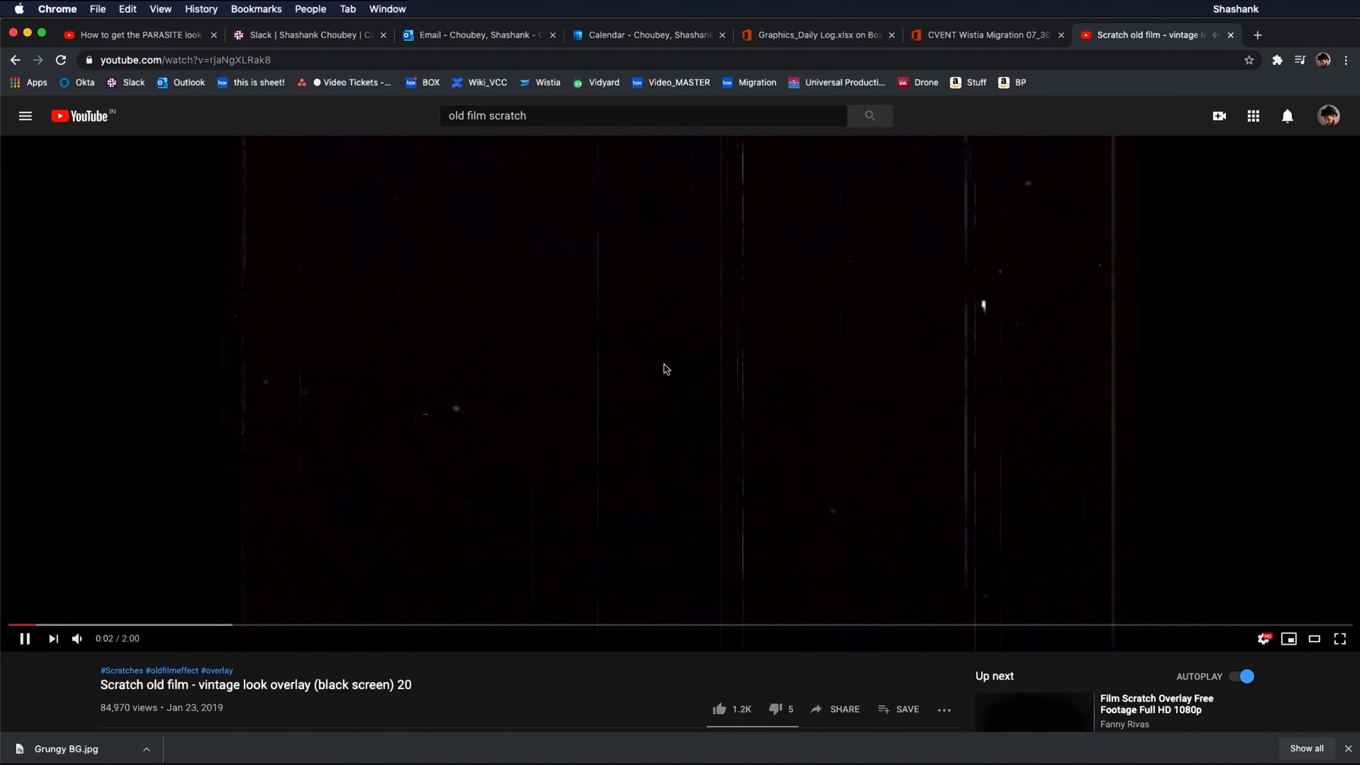
pyautogui.click(665, 369)
pyautogui.click(734, 60)
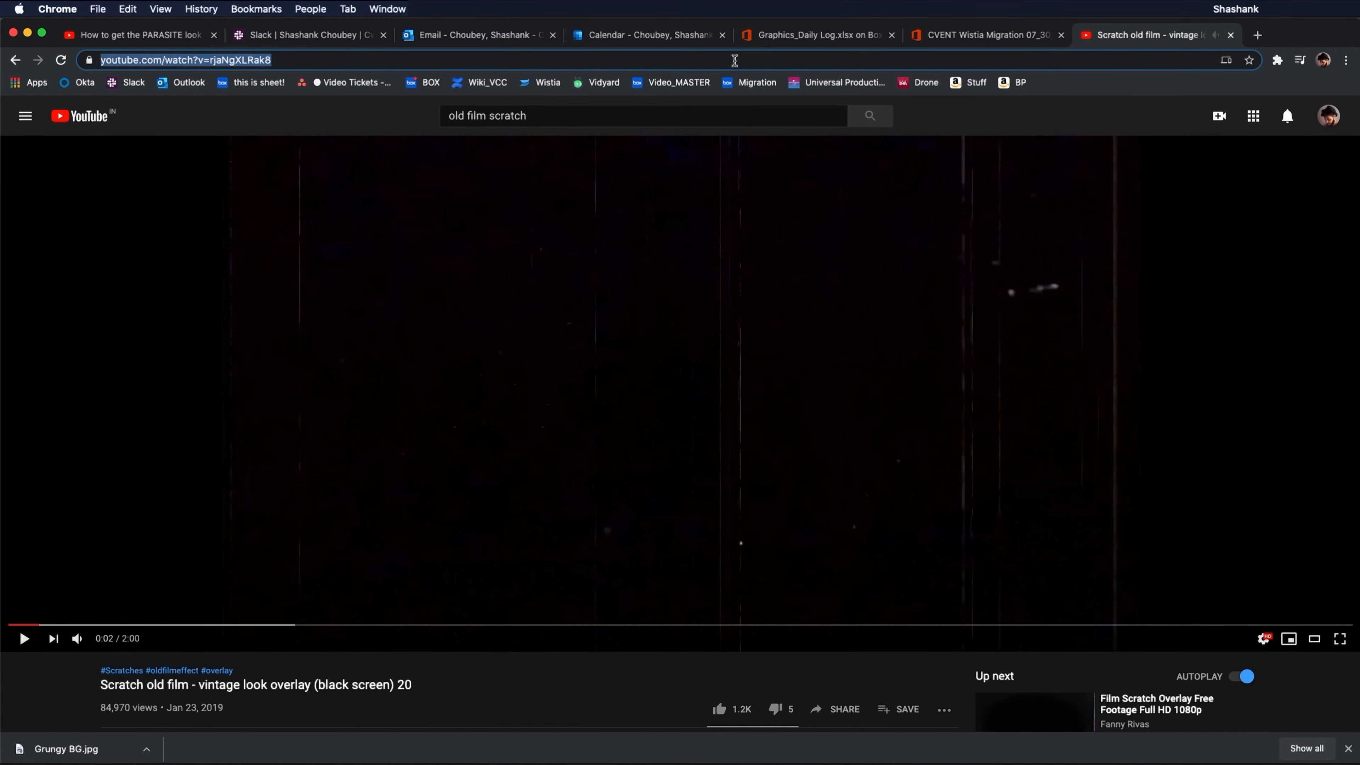
# Step: Search Google for "download youtube videos" in a new browser tab
pyautogui.click(1254, 33)
pyautogui.write('download youtube videos')
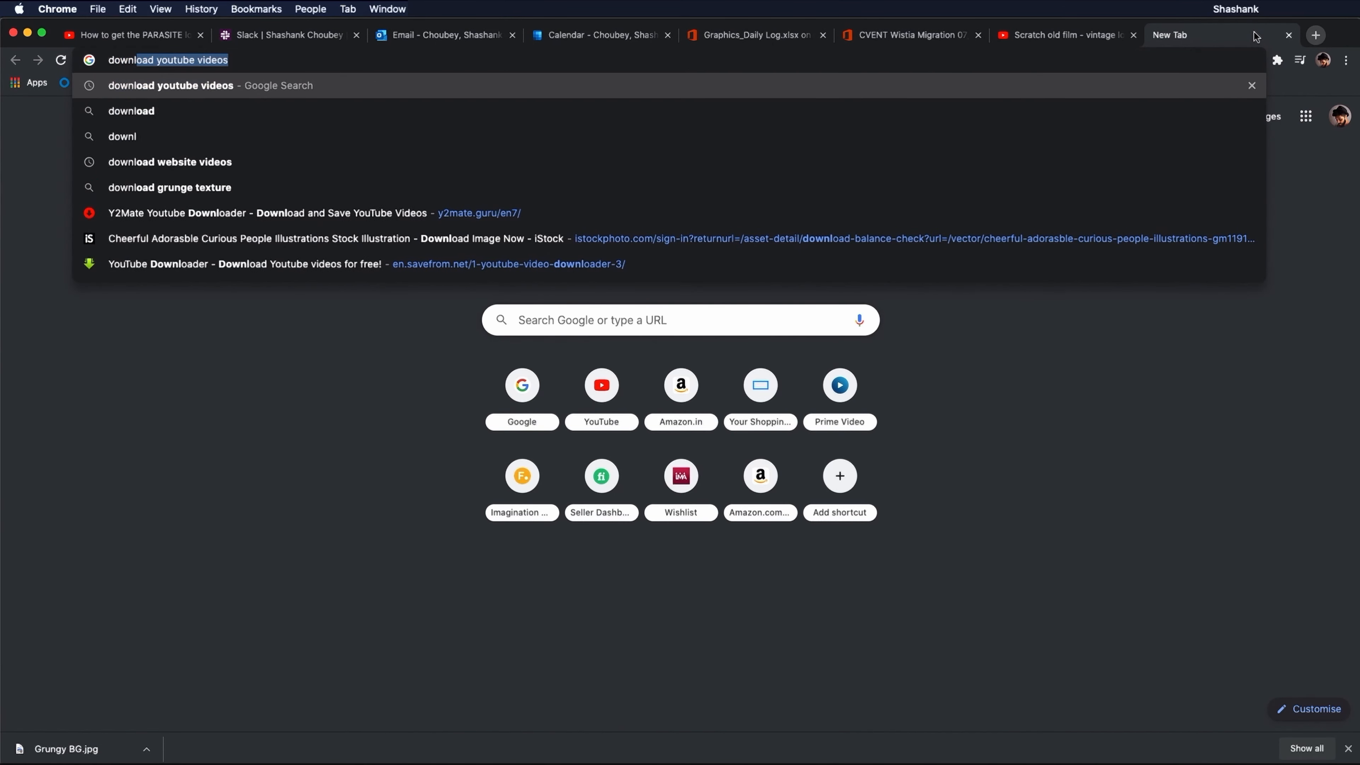
pyautogui.press('Return')
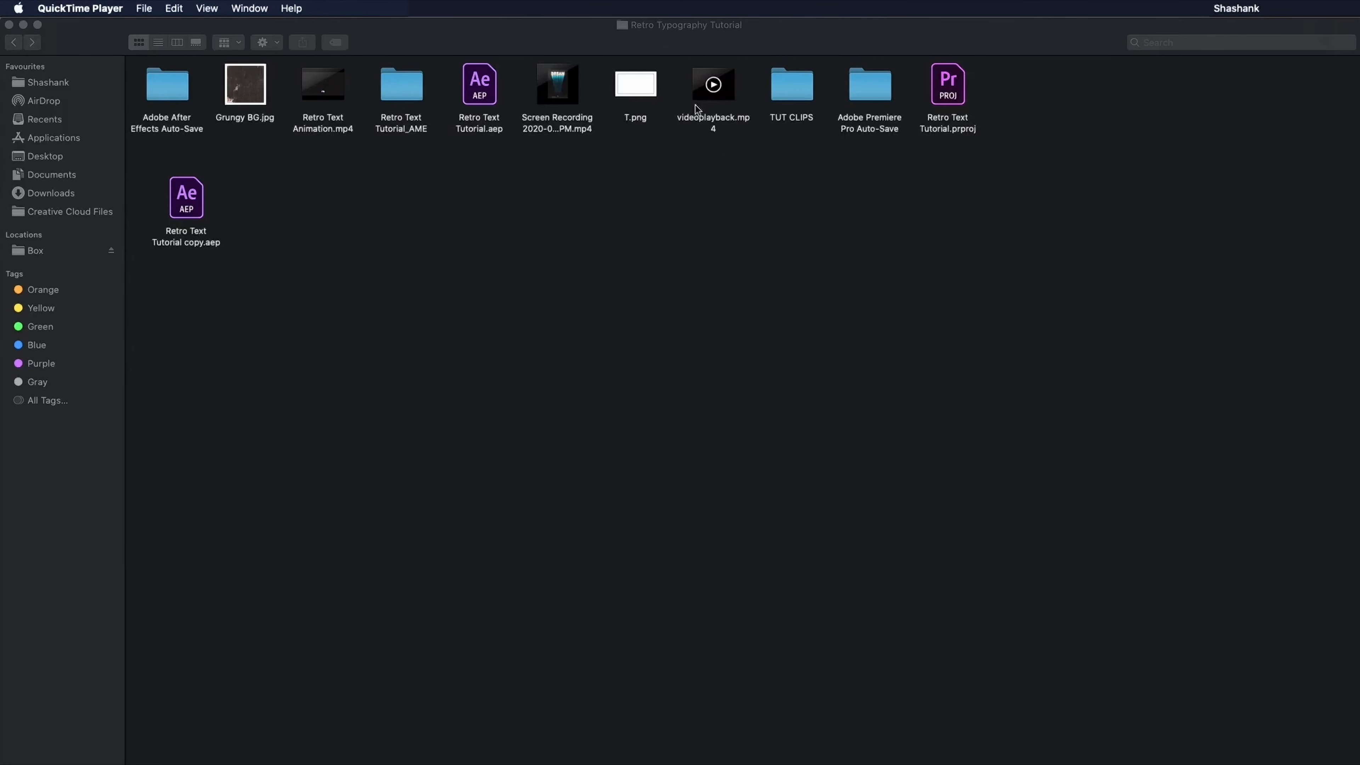
# Step: Preview videoplayback.mp4 in Finder's Retro Typography Tutorial folder and add it as the first layer of the After Effects composition Retro Text Animation
pyautogui.click(727, 90)
pyautogui.press('space')
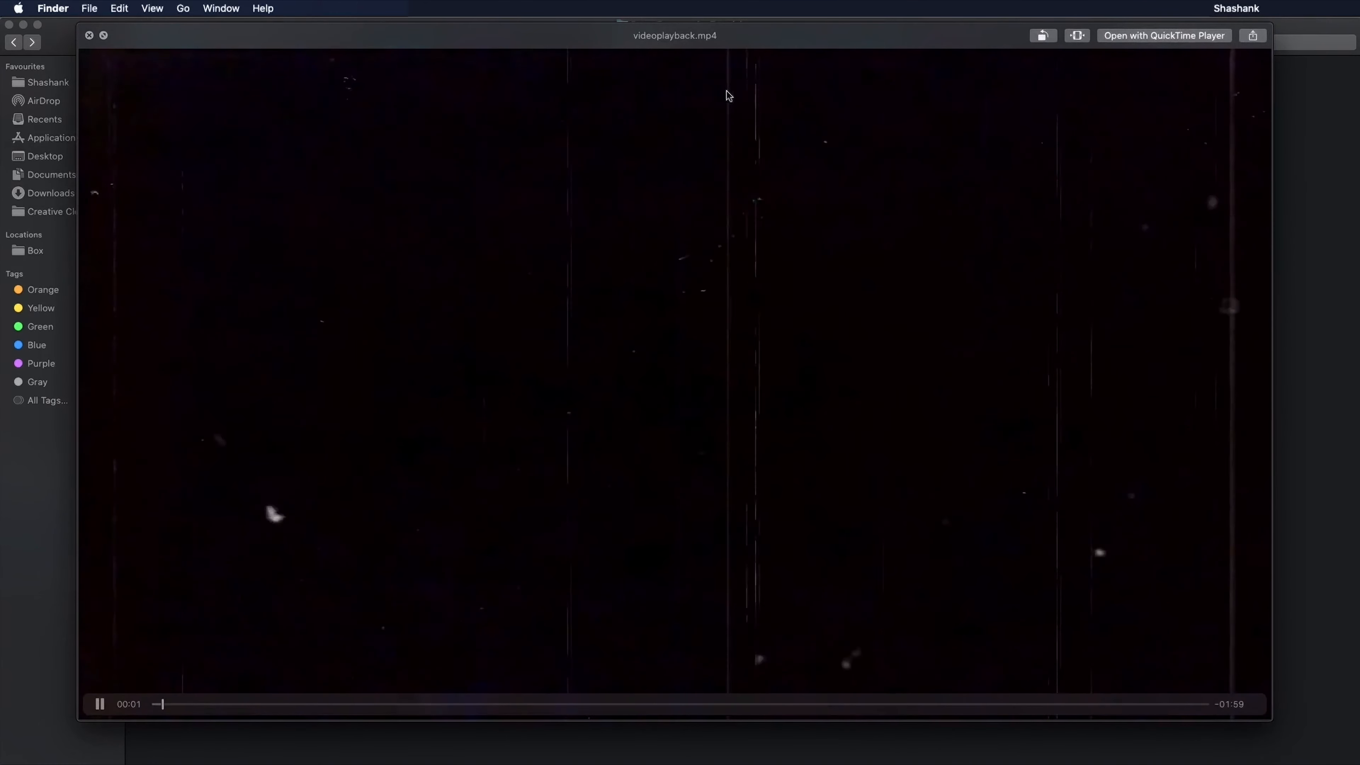
pyautogui.press('space')
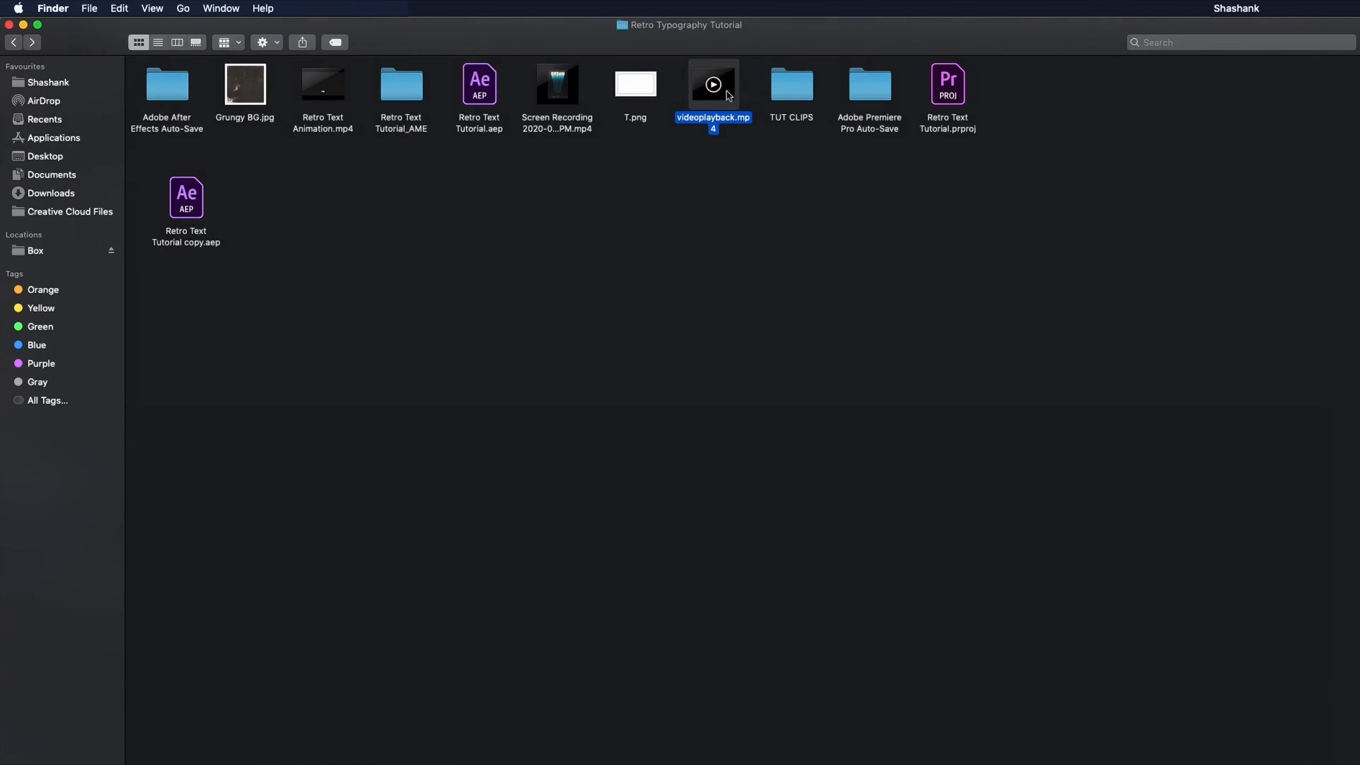
pyautogui.moveTo(738, 89); pyautogui.dragTo(742, 637)
pyautogui.hotkey('ctrl', 'Up')
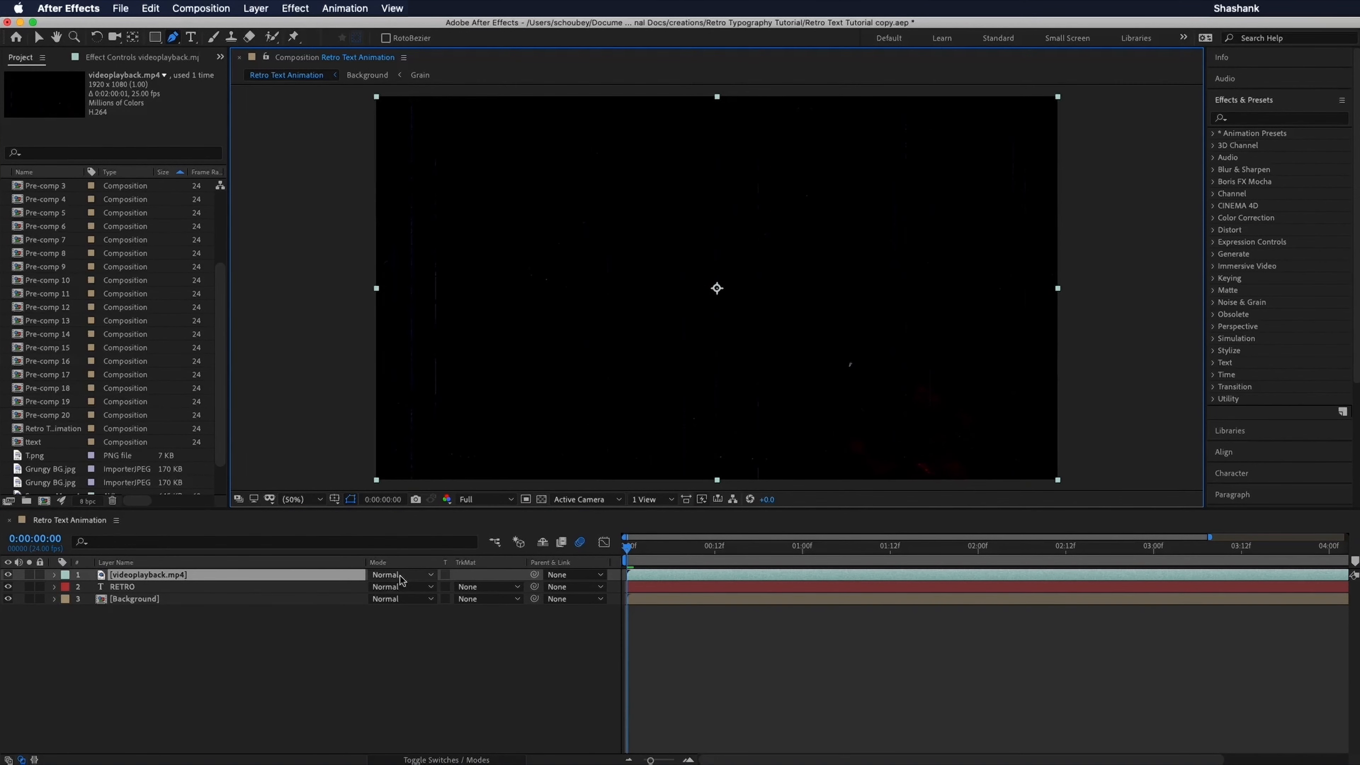
# Step: Rename the videoplayback.mp4 layer to Grain
pyautogui.rightClick(238, 579)
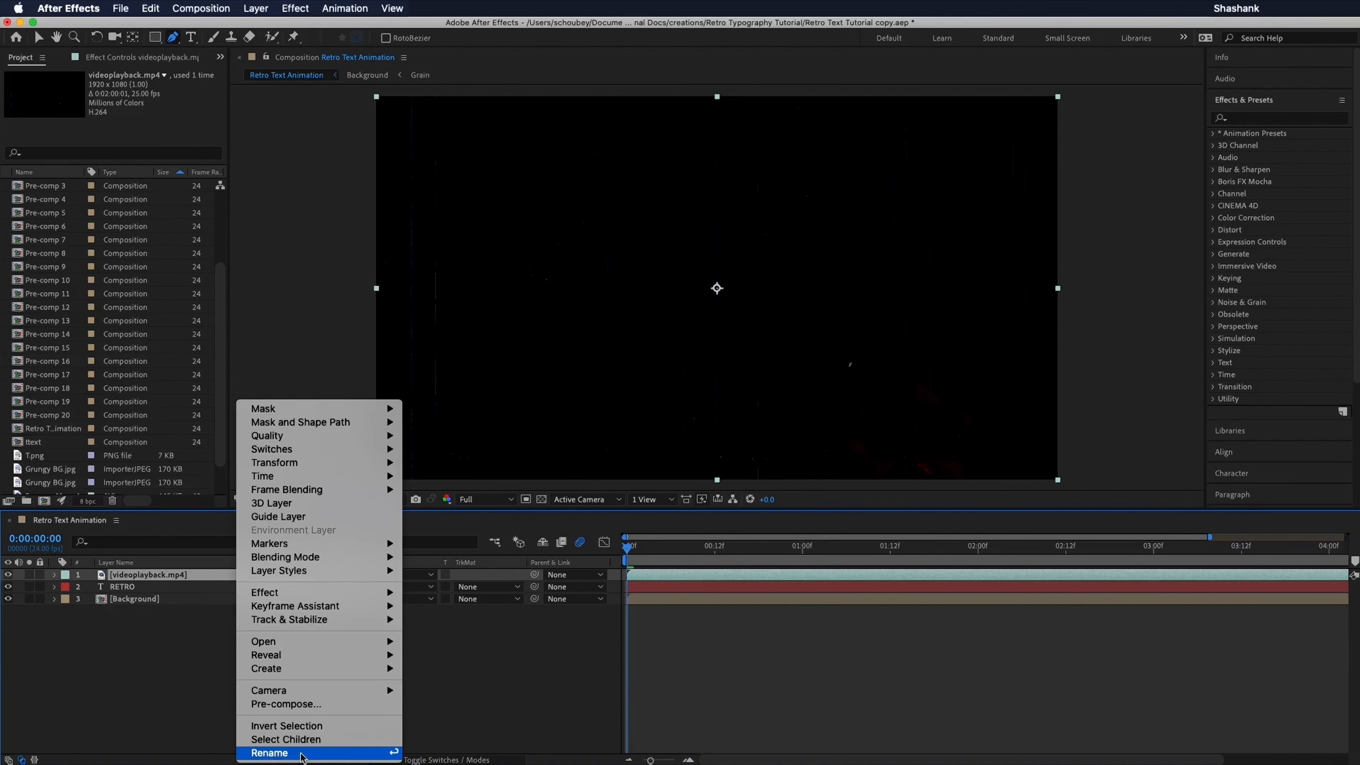
pyautogui.click(269, 752)
pyautogui.write('Graain')
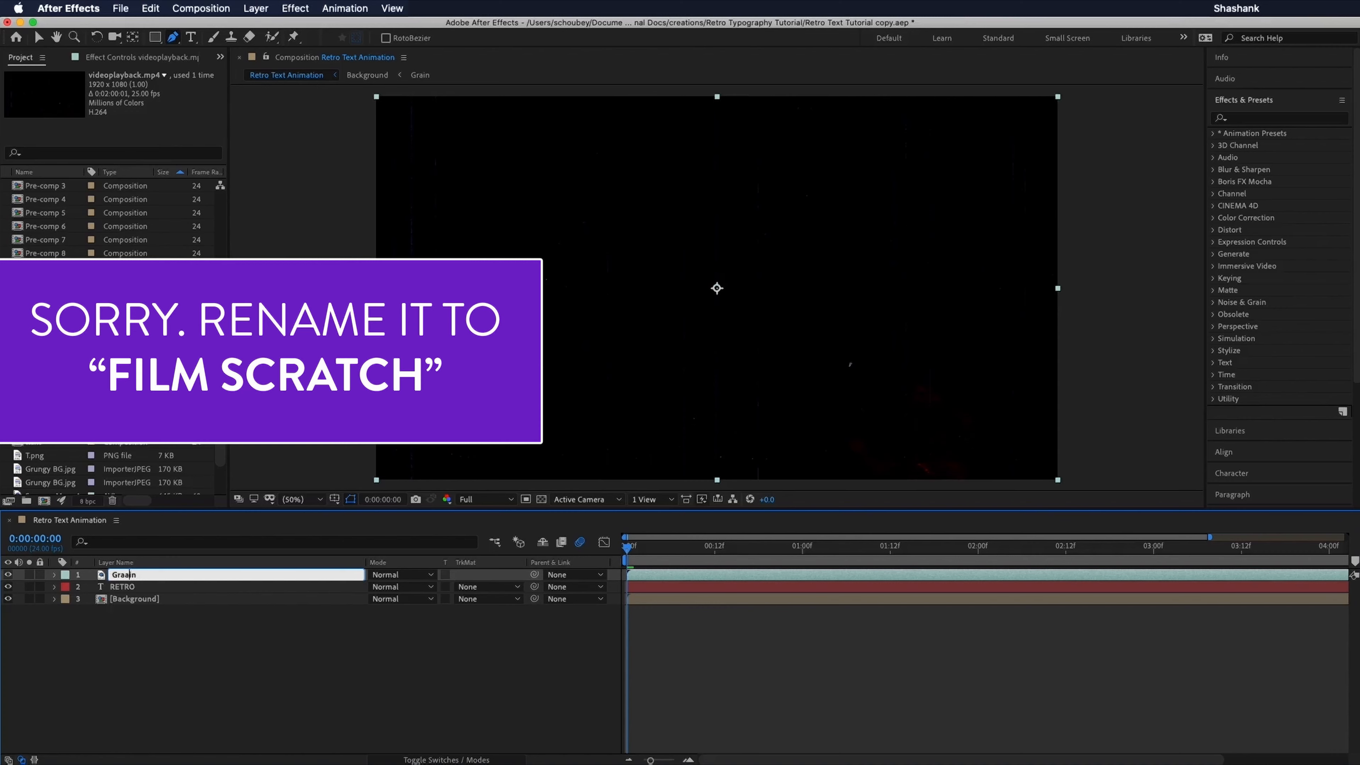
pyautogui.click(343, 670)
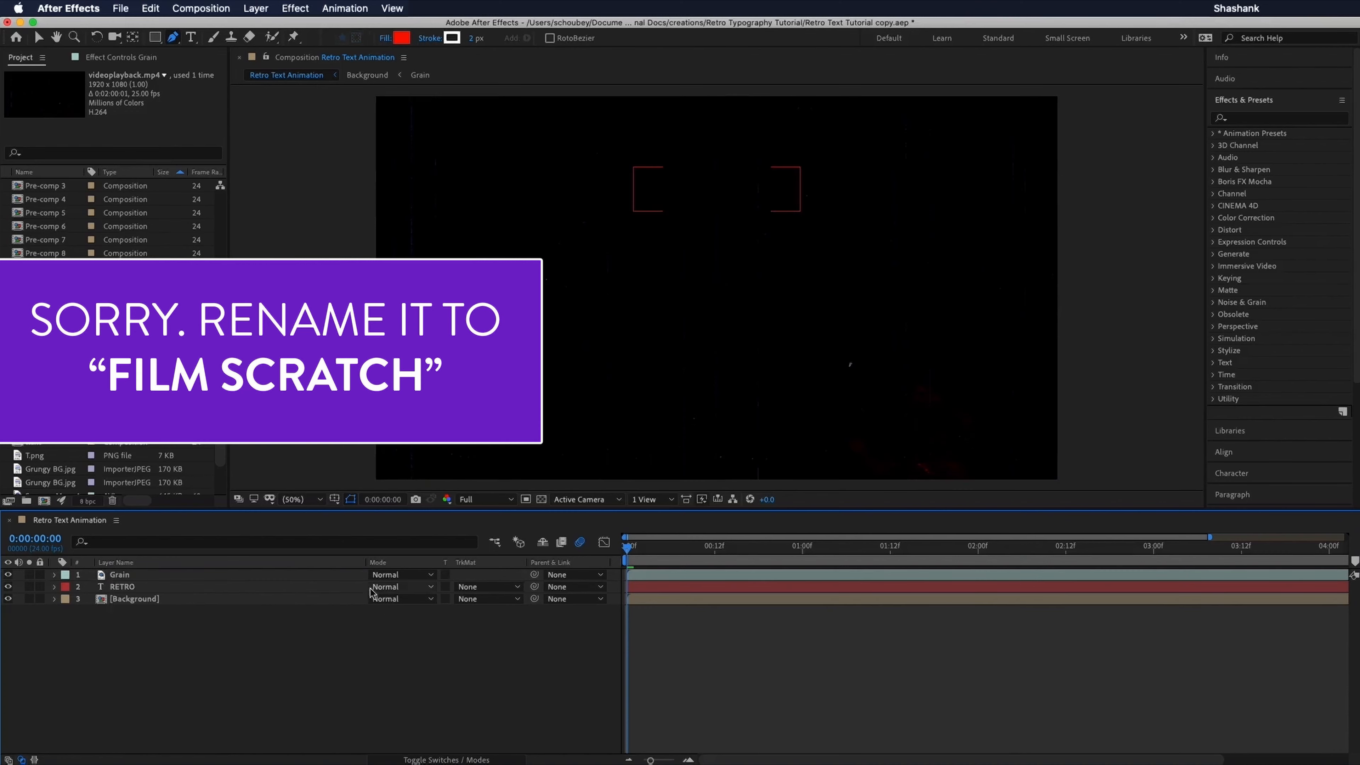
# Step: Set the blending mode of the Grain layer to Add
pyautogui.click(335, 576)
pyautogui.click(410, 574)
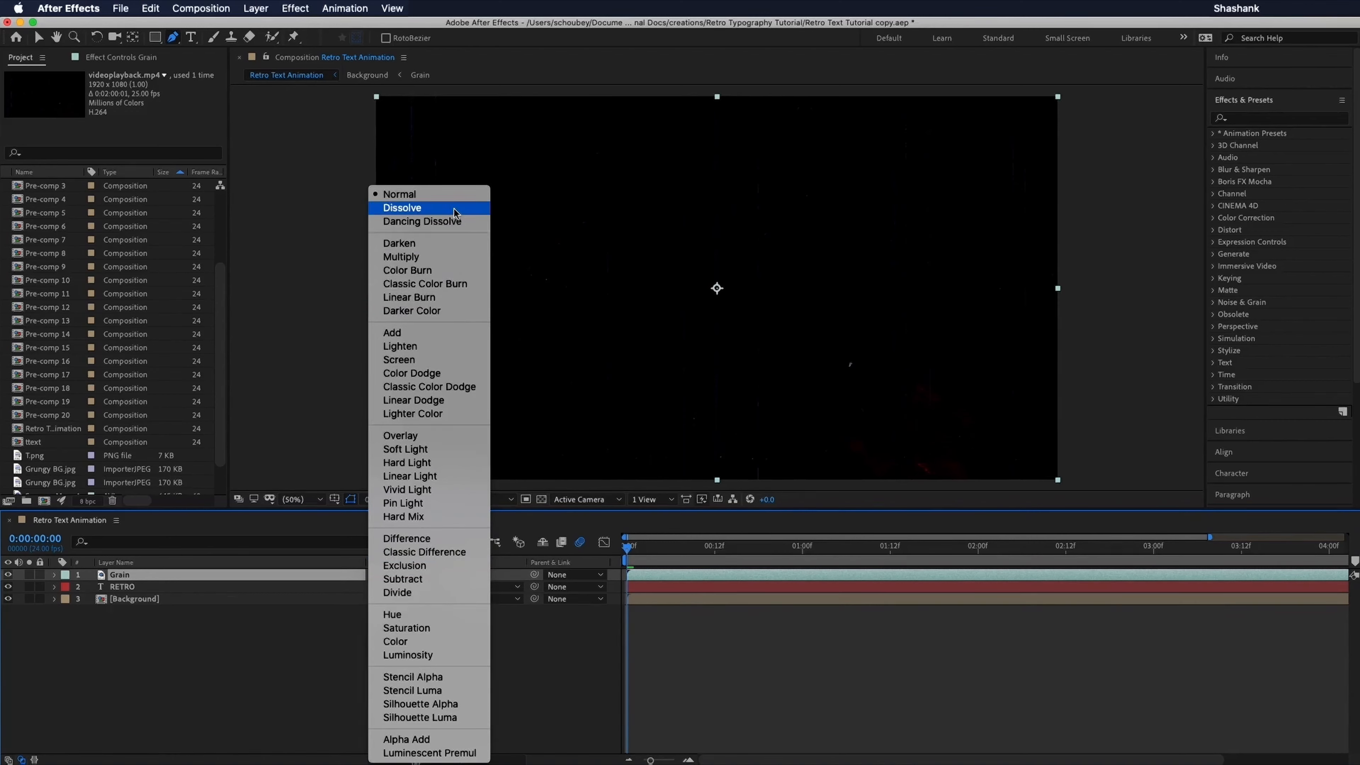
pyautogui.click(451, 333)
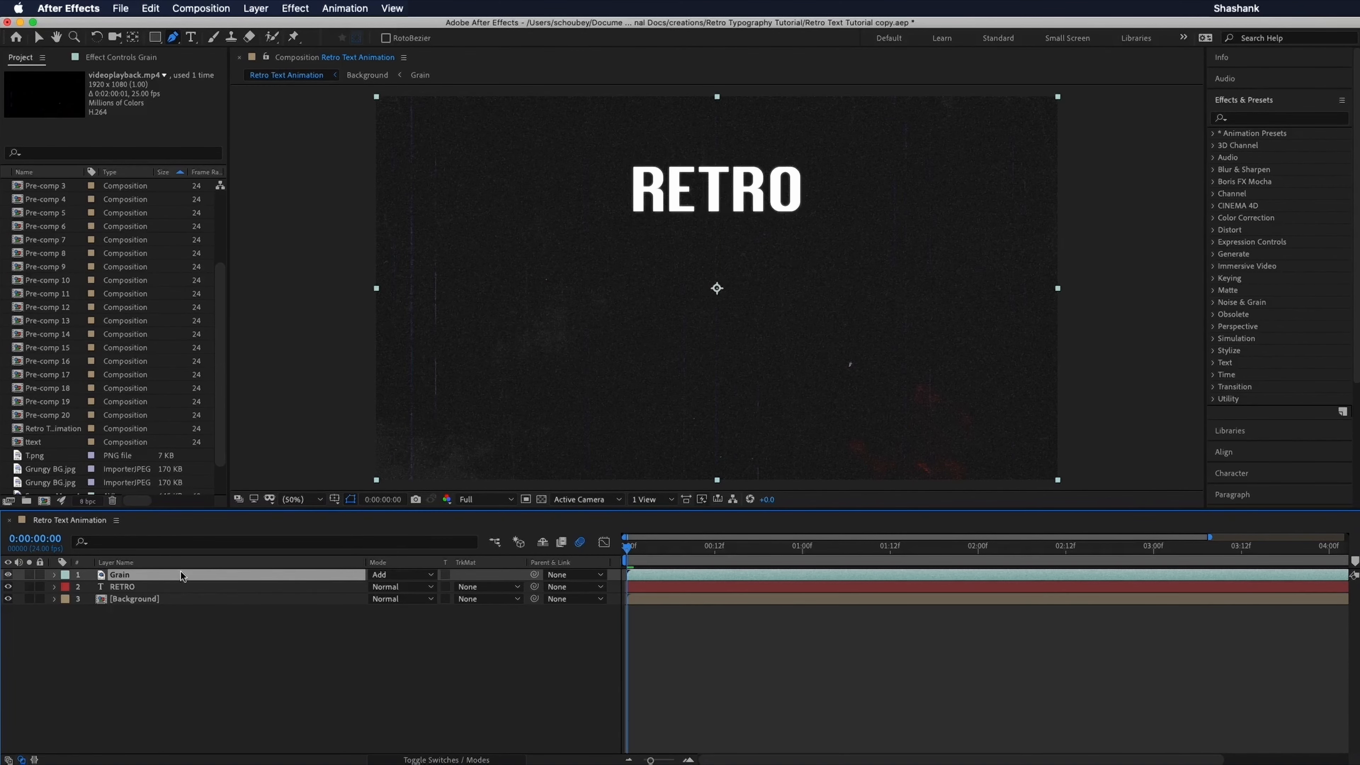
# Step: Set the Grain layer's Opacity to 25% and scrub the animation to 0:00:01:02
pyautogui.press('t')
pyautogui.click(380, 586)
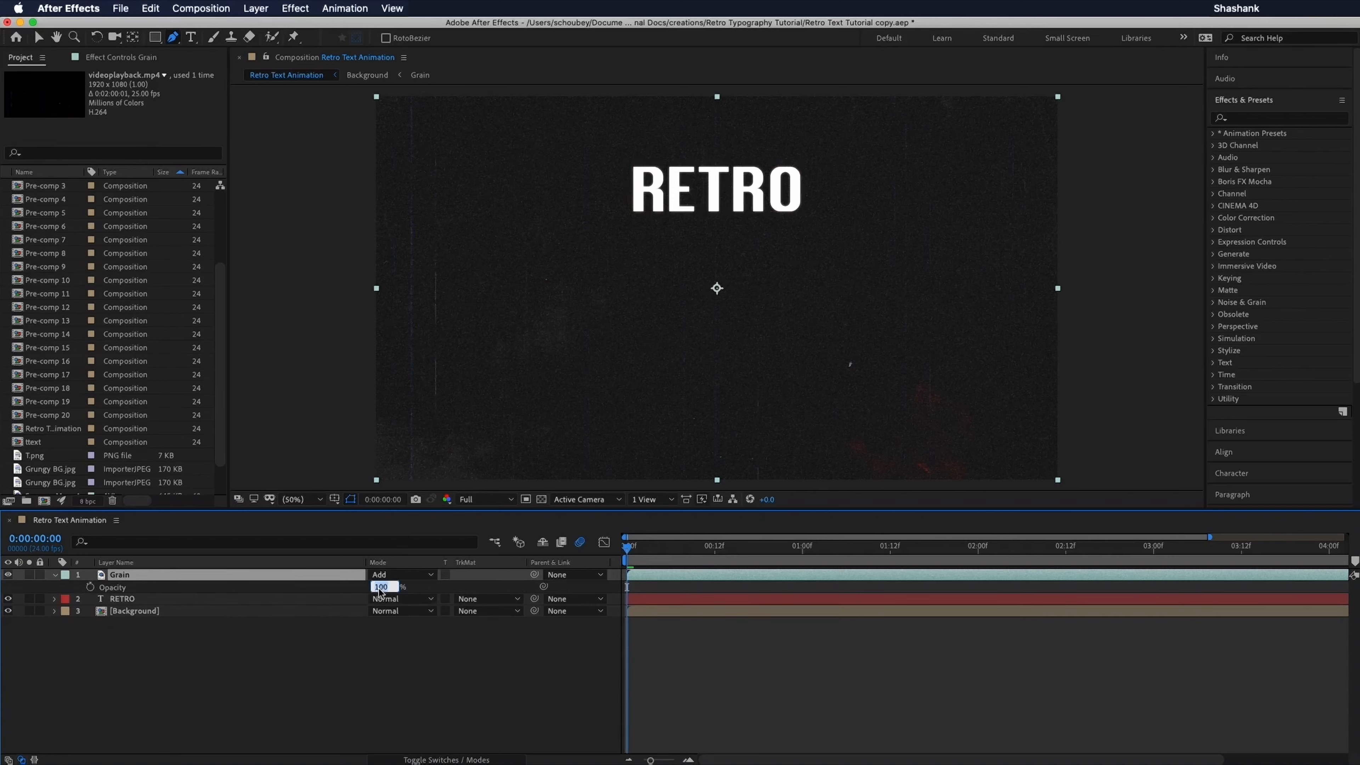
pyautogui.write('25')
pyautogui.press('Return')
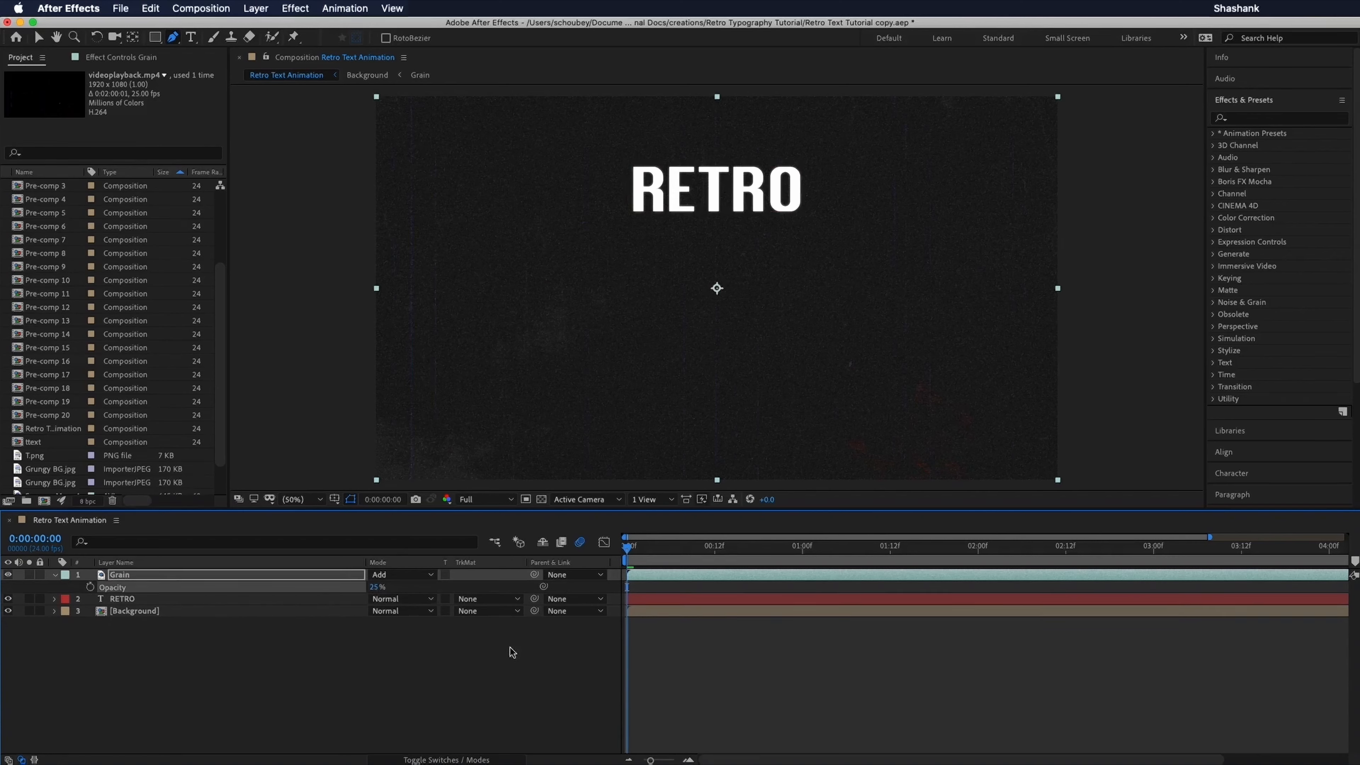
pyautogui.moveTo(664, 547); pyautogui.dragTo(819, 589)
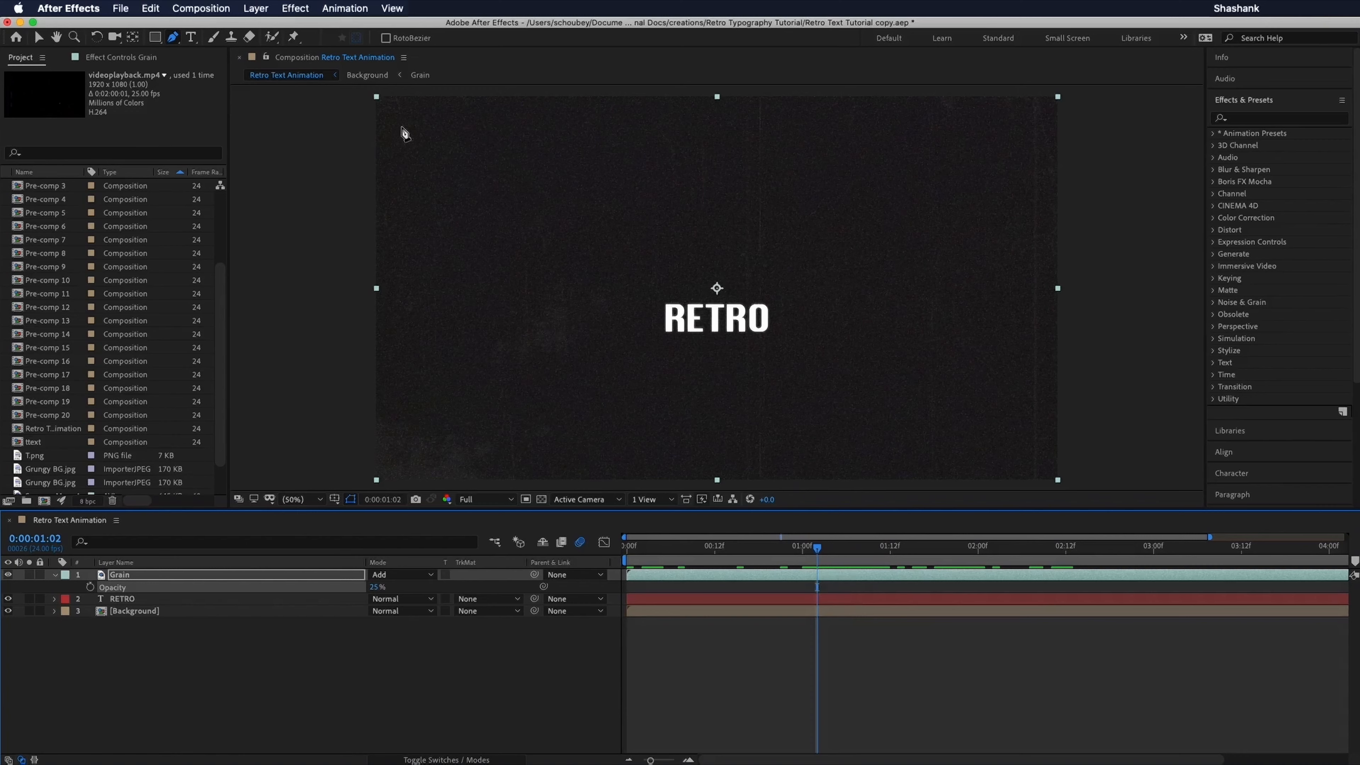
# Step: Rotate the Grain layer a quarter turn so its scratches run horizontally and scale it up to cover the composition's width
pyautogui.click(97, 37)
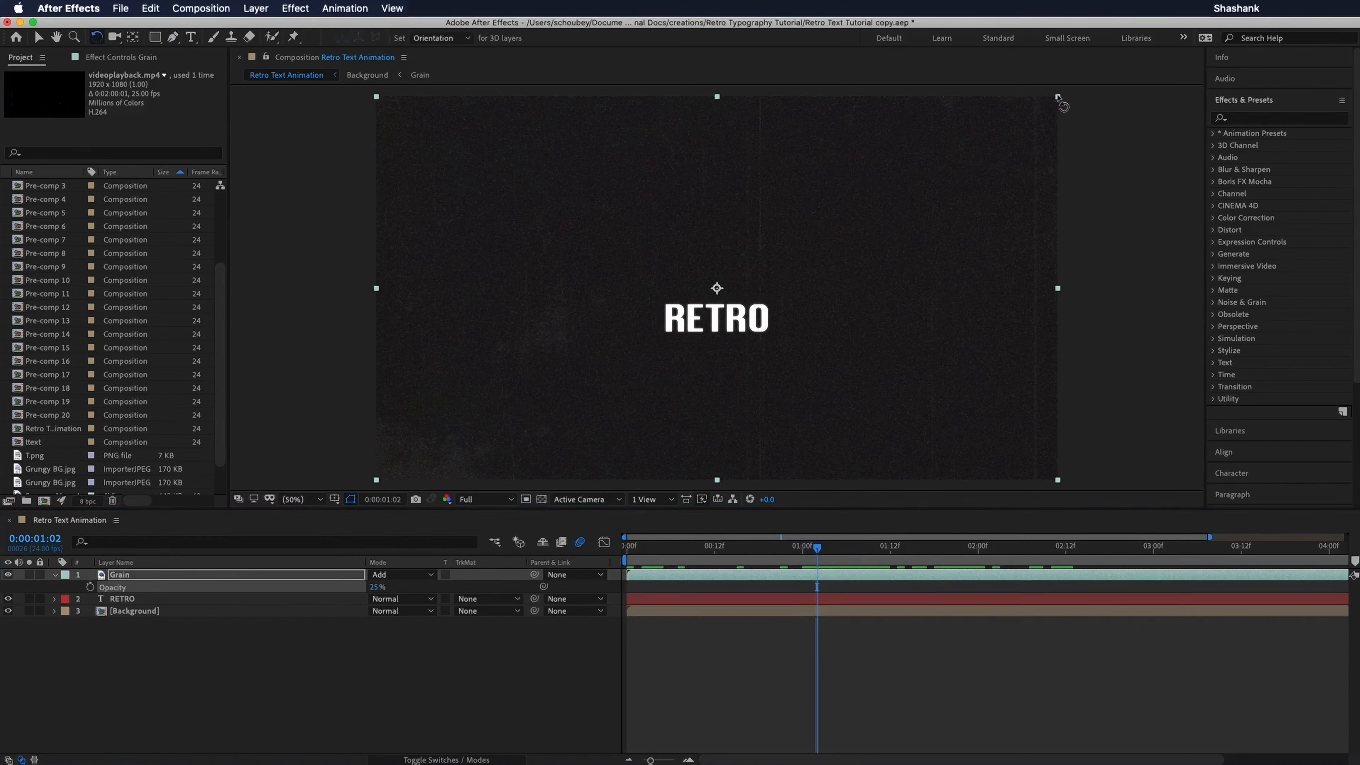
pyautogui.moveTo(1077, 173); pyautogui.dragTo(870, 421)
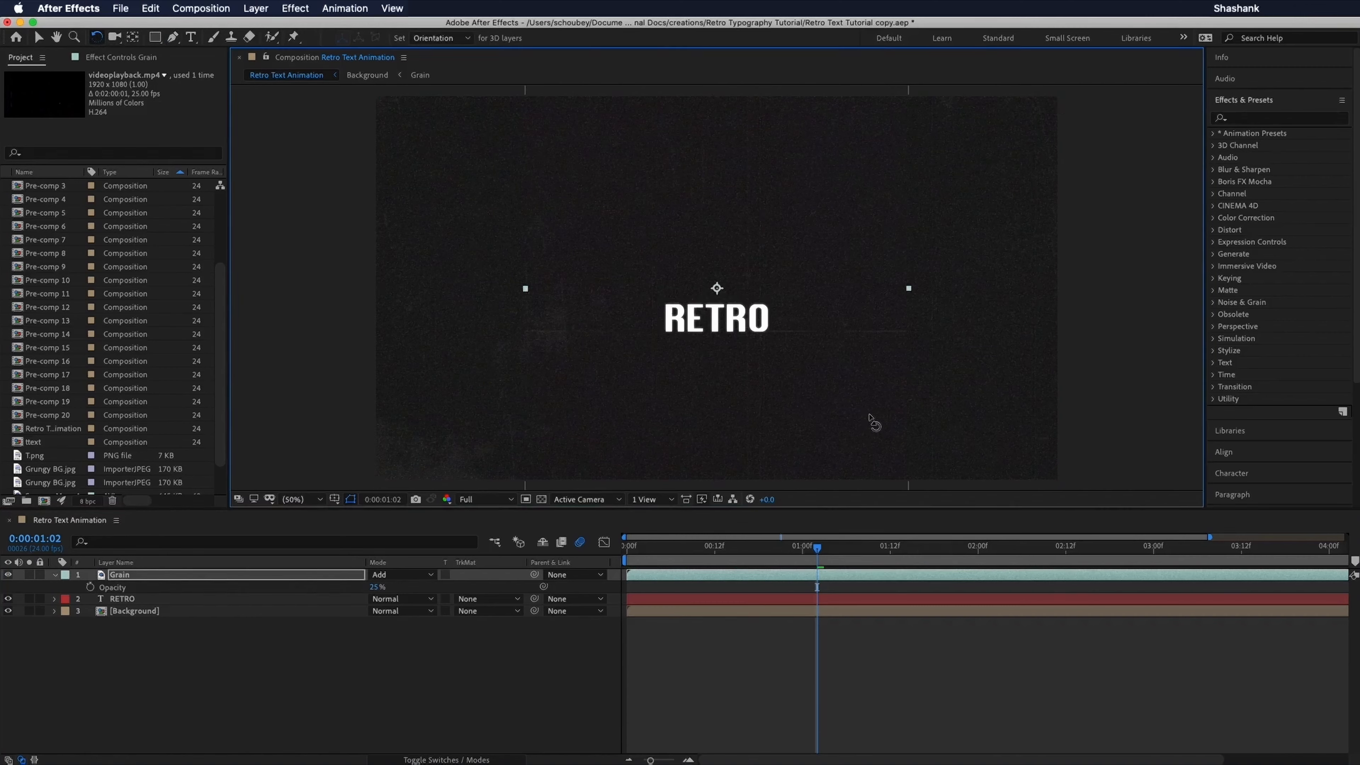
pyautogui.click(38, 37)
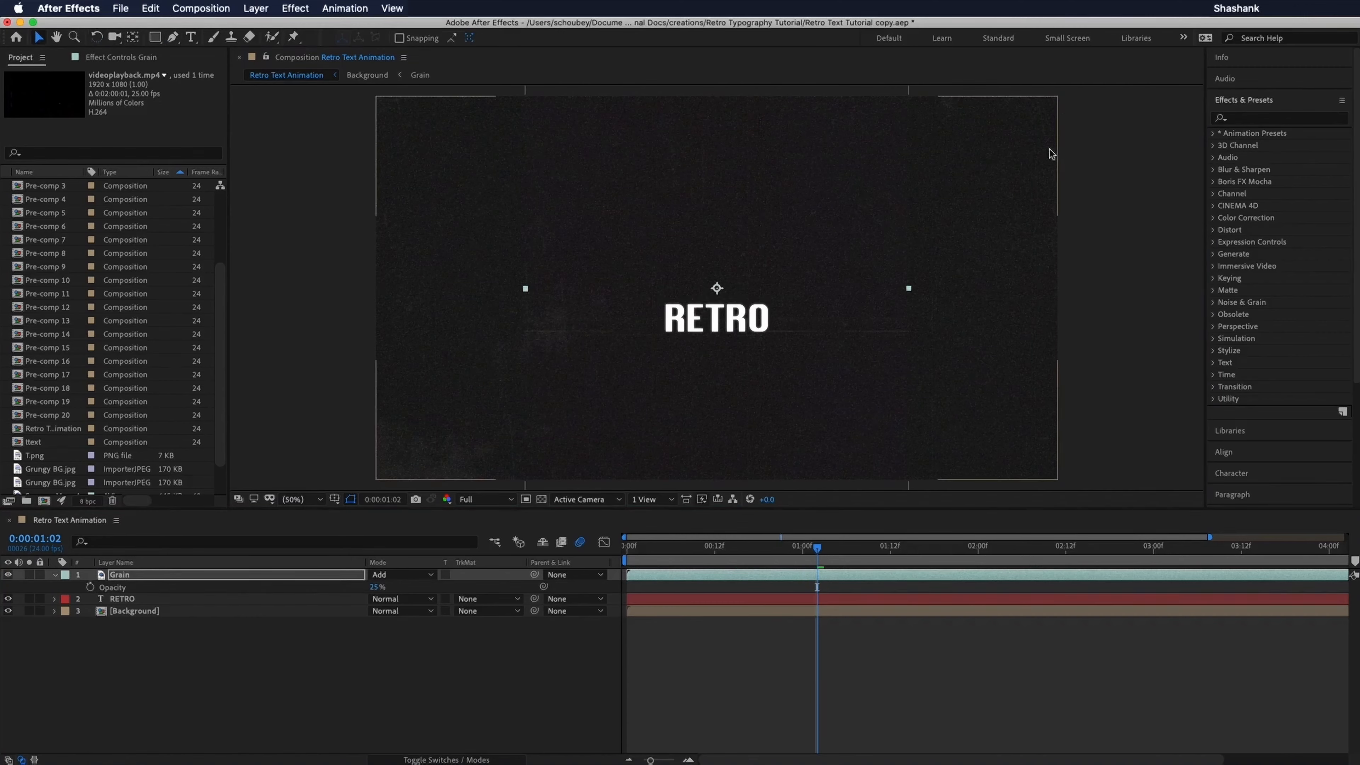
pyautogui.moveTo(910, 290); pyautogui.dragTo(1067, 272)
pyautogui.click(874, 661)
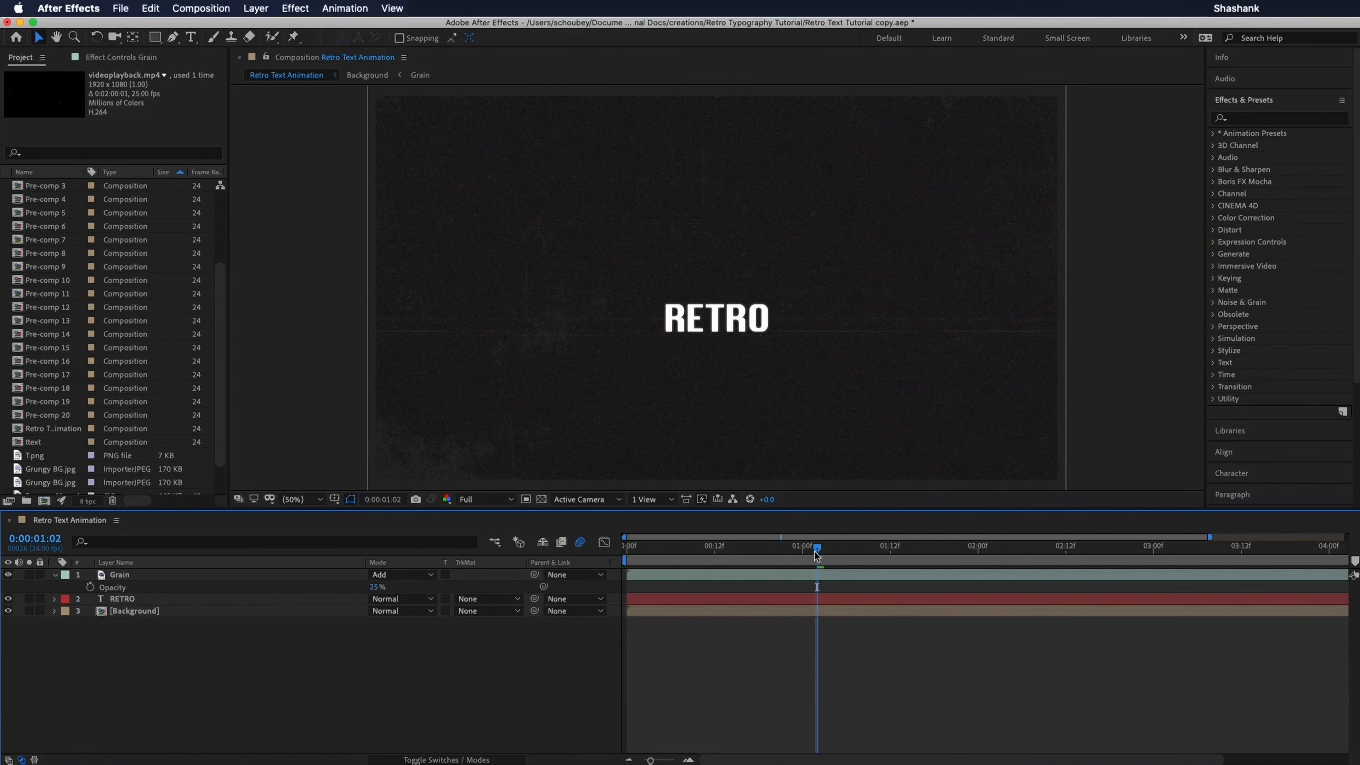
# Step: Shift the Grain footage vertically at 0:00:00:23 so it sits slightly above the composition's centre, and scrub back to 0:00:00:15
pyautogui.moveTo(816, 555)
pyautogui.mouseDown()
pyautogui.moveTo(706, 549)
pyautogui.moveTo(1245, 544)
pyautogui.moveTo(795, 545)
pyautogui.mouseUp()
pyautogui.click(906, 336)
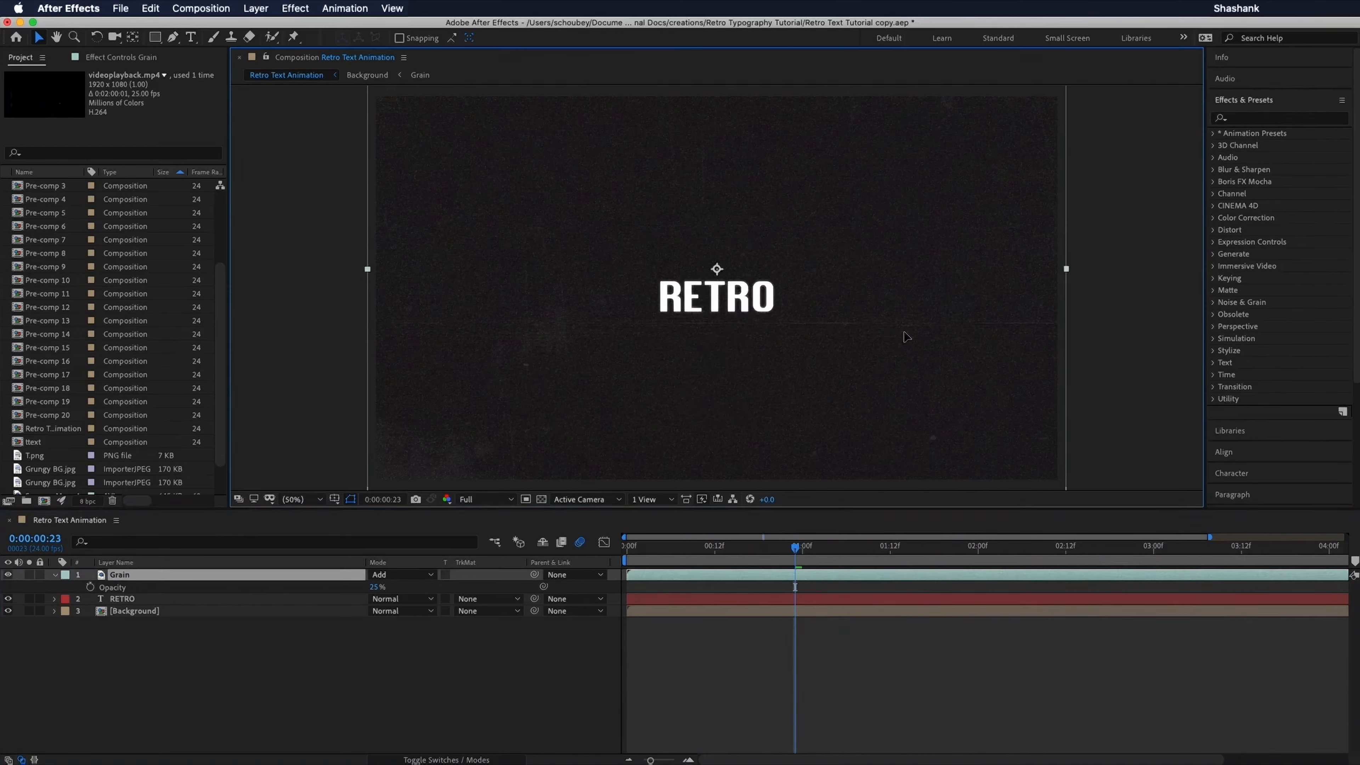
pyautogui.moveTo(904, 332)
pyautogui.mouseDown()
pyautogui.moveTo(904, 320)
pyautogui.moveTo(903, 349)
pyautogui.mouseUp()
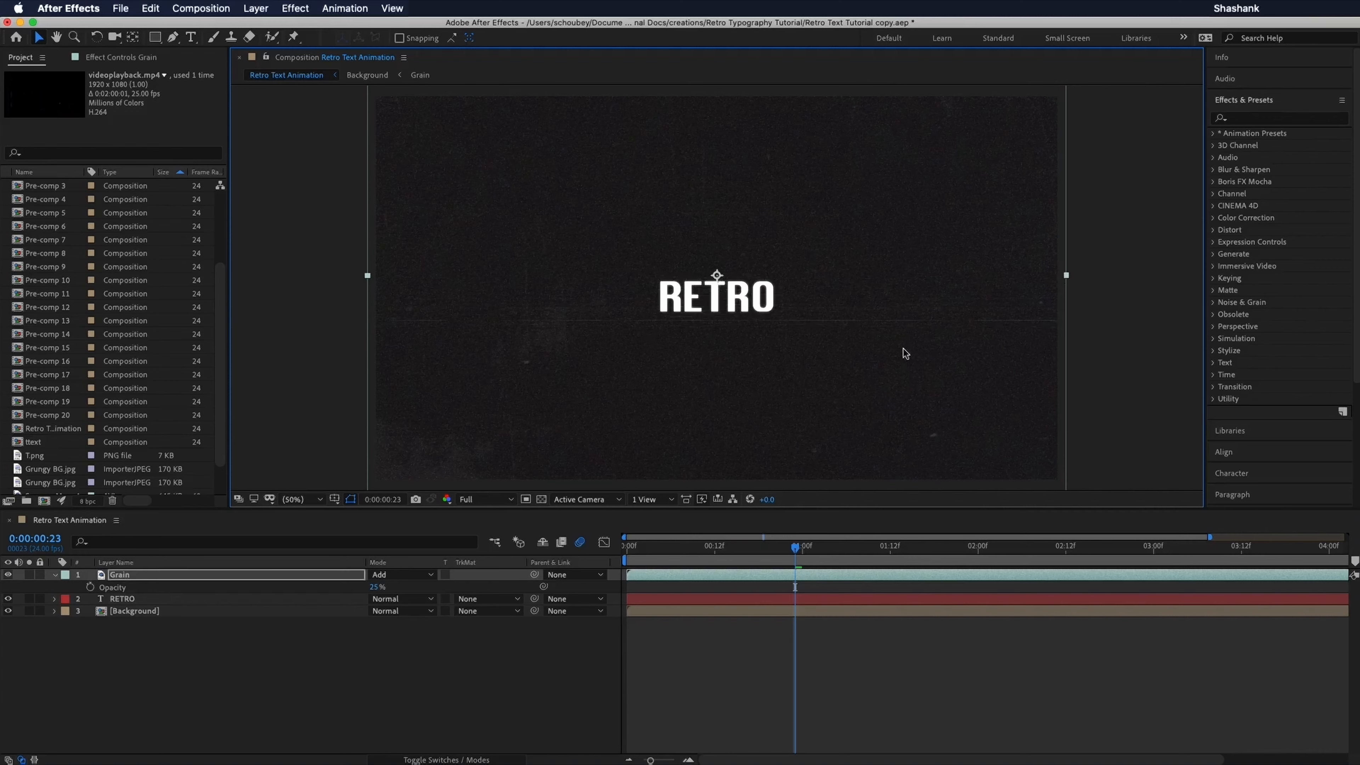
pyautogui.moveTo(808, 555); pyautogui.dragTo(733, 570)
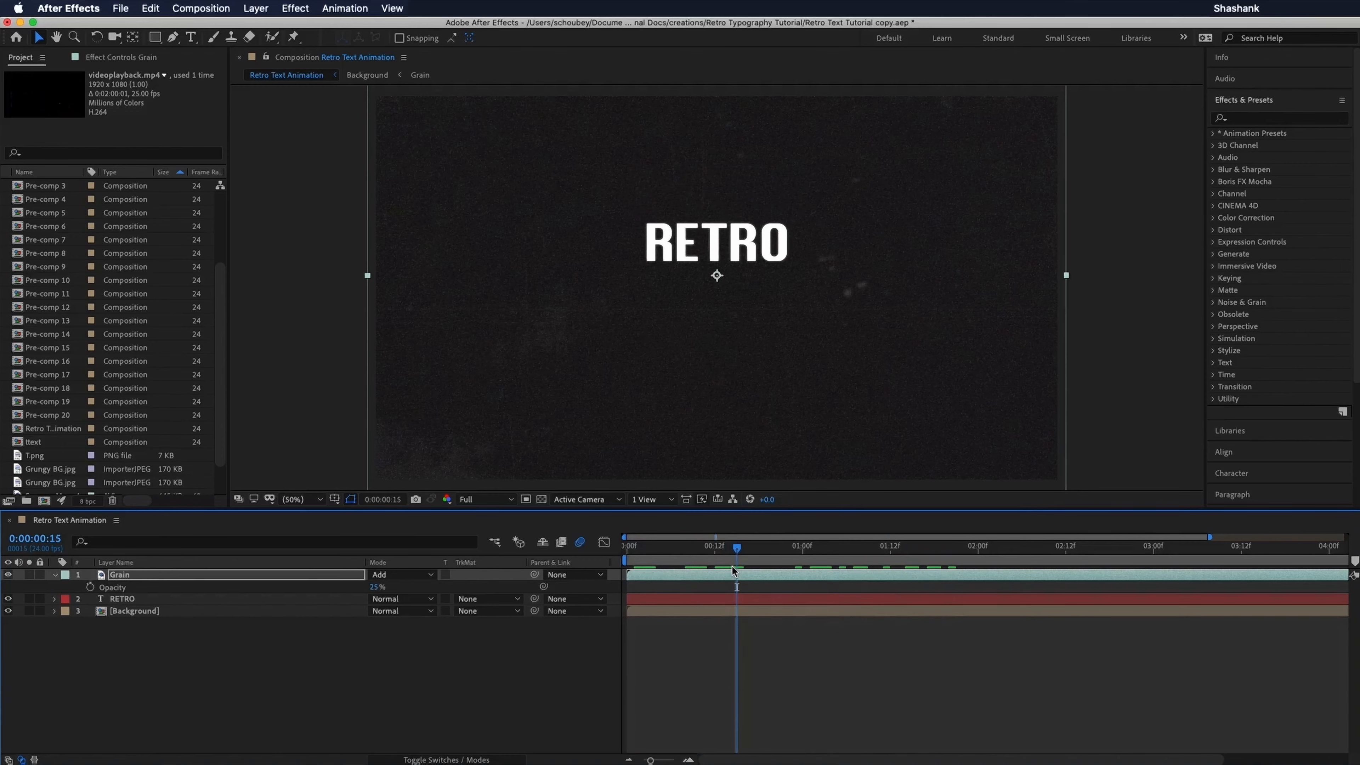
pyautogui.click(781, 625)
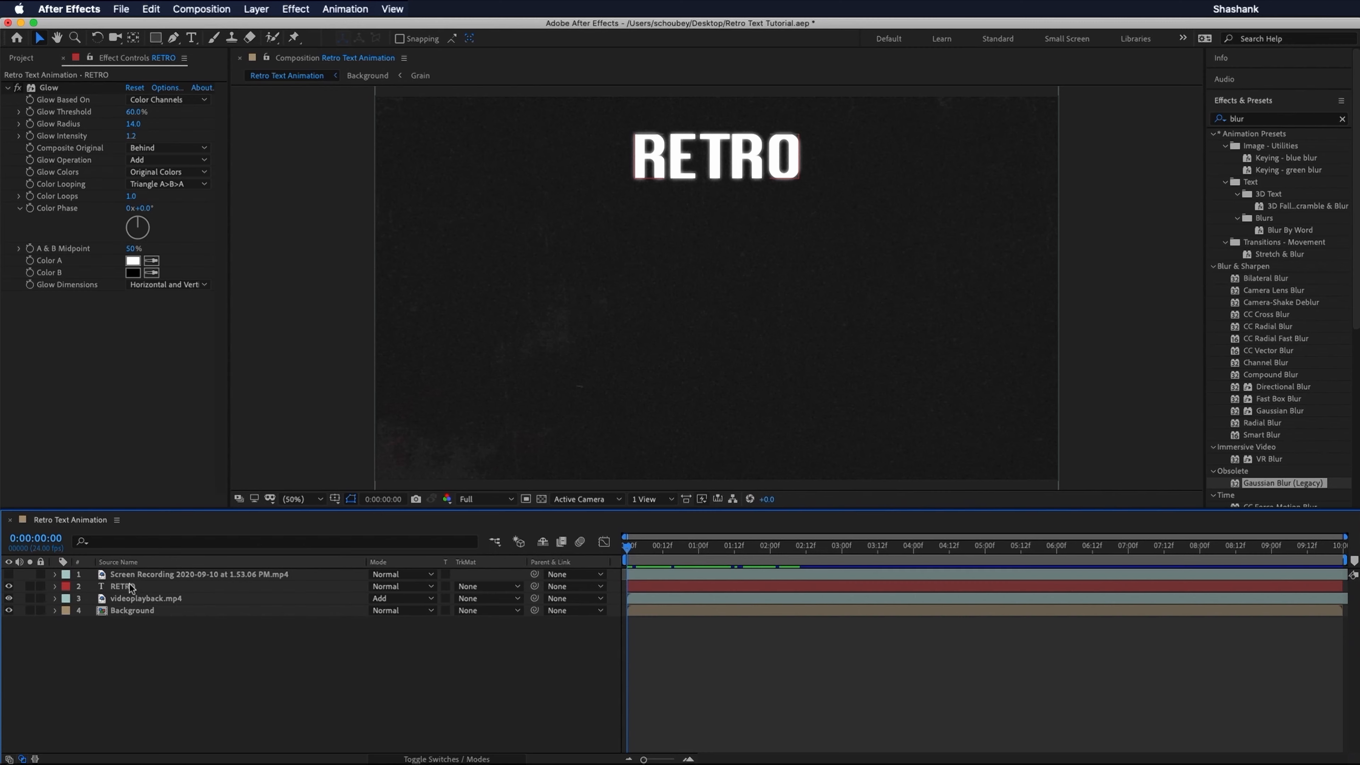
# Step: Copy the RETRO layer's second pair of Position and Scale keyframes to 0:00:02:07
pyautogui.click(55, 586)
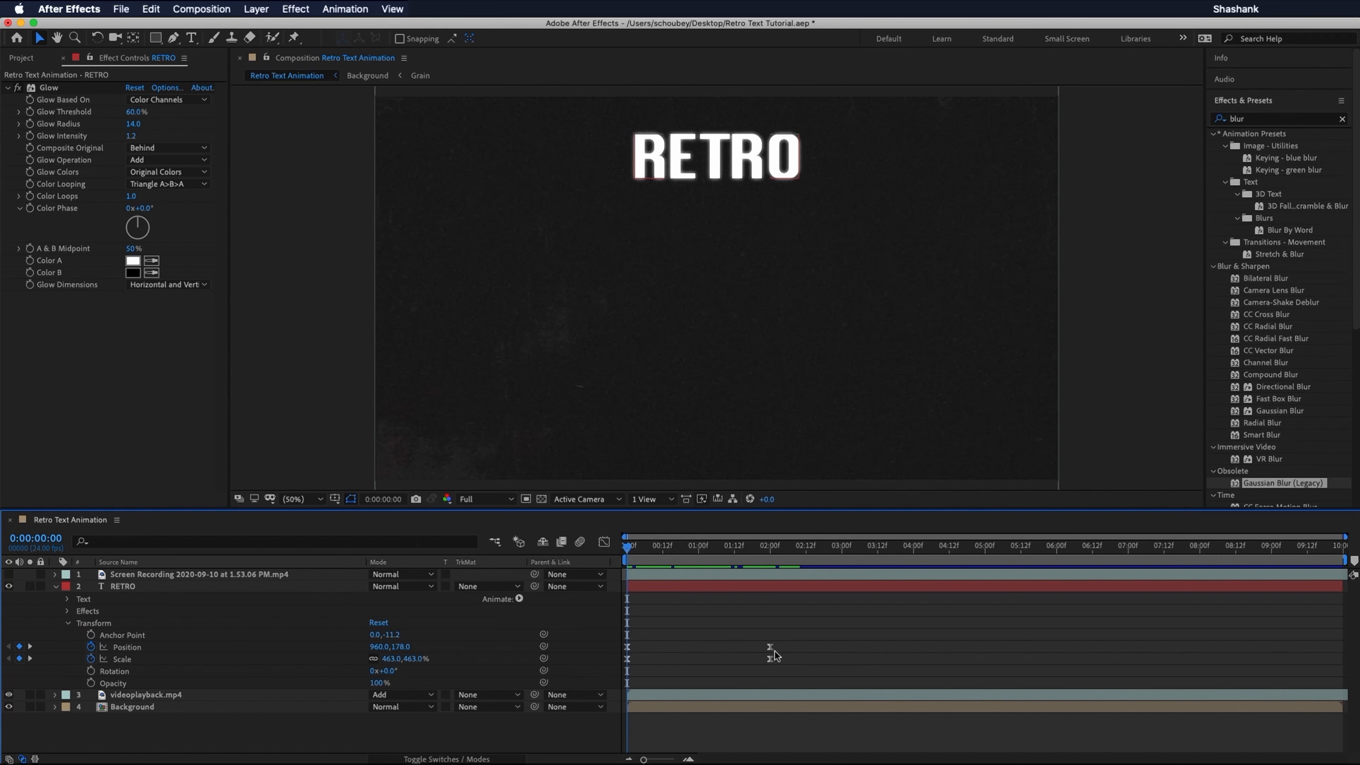
pyautogui.moveTo(625, 547); pyautogui.dragTo(791, 554)
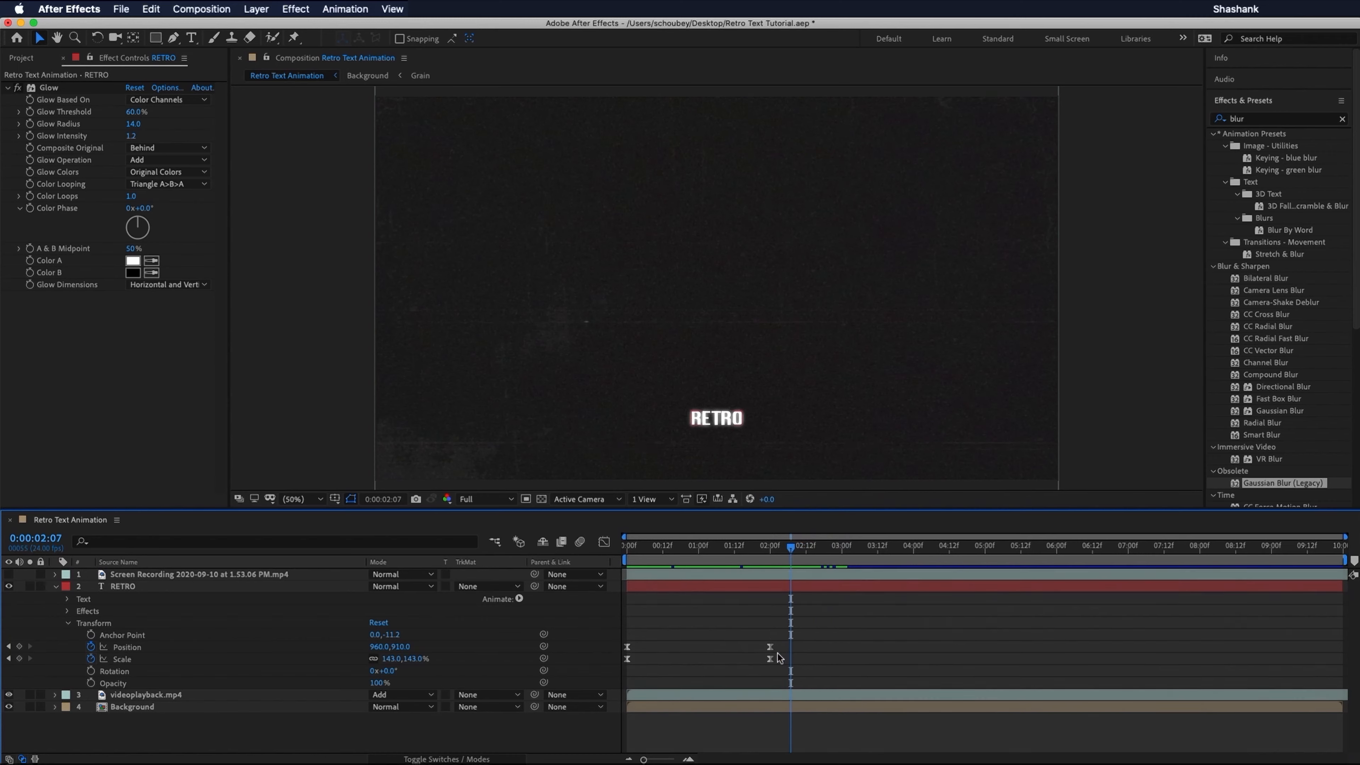
pyautogui.moveTo(783, 633); pyautogui.dragTo(761, 676)
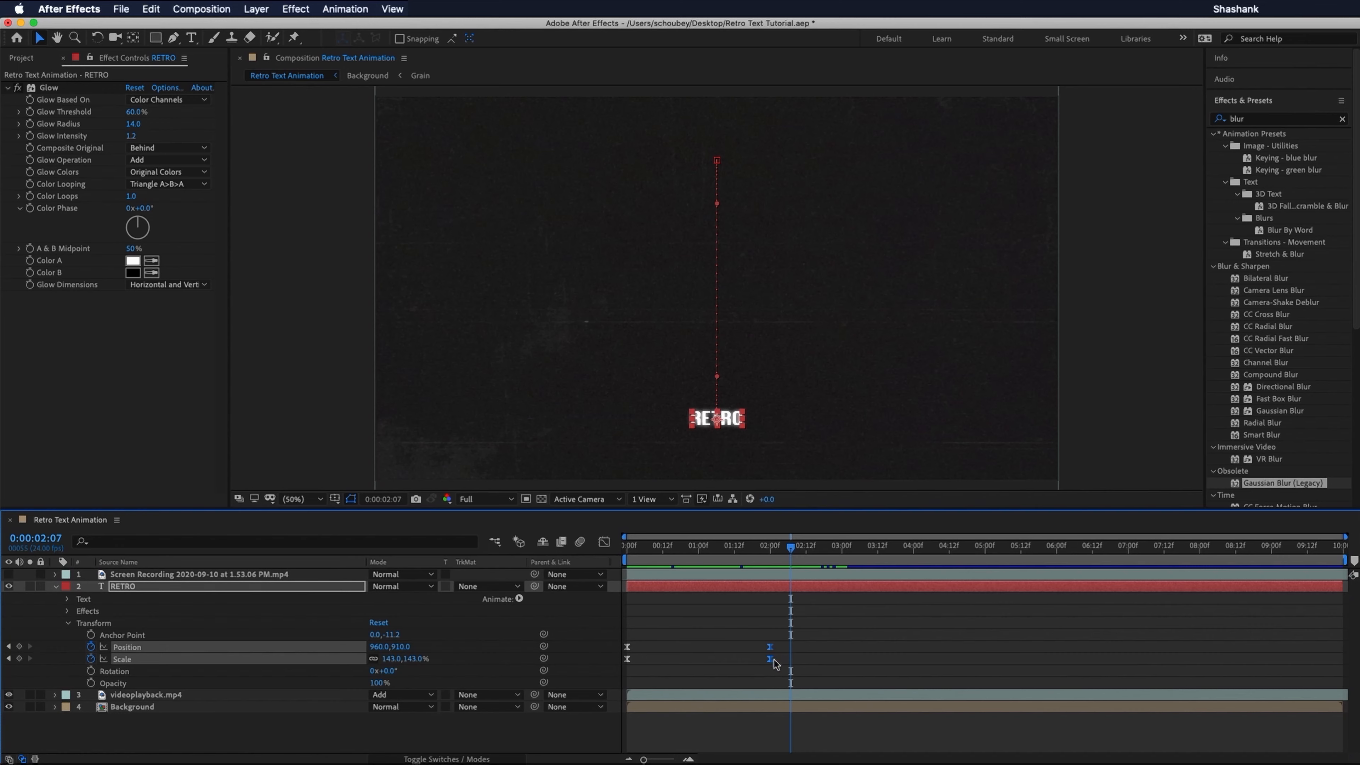
pyautogui.press('super+v')
# Step: Copy the RETRO layer's first Position and Scale keyframes to 0:00:04:00 and scrub past them
pyautogui.moveTo(794, 552); pyautogui.dragTo(914, 555)
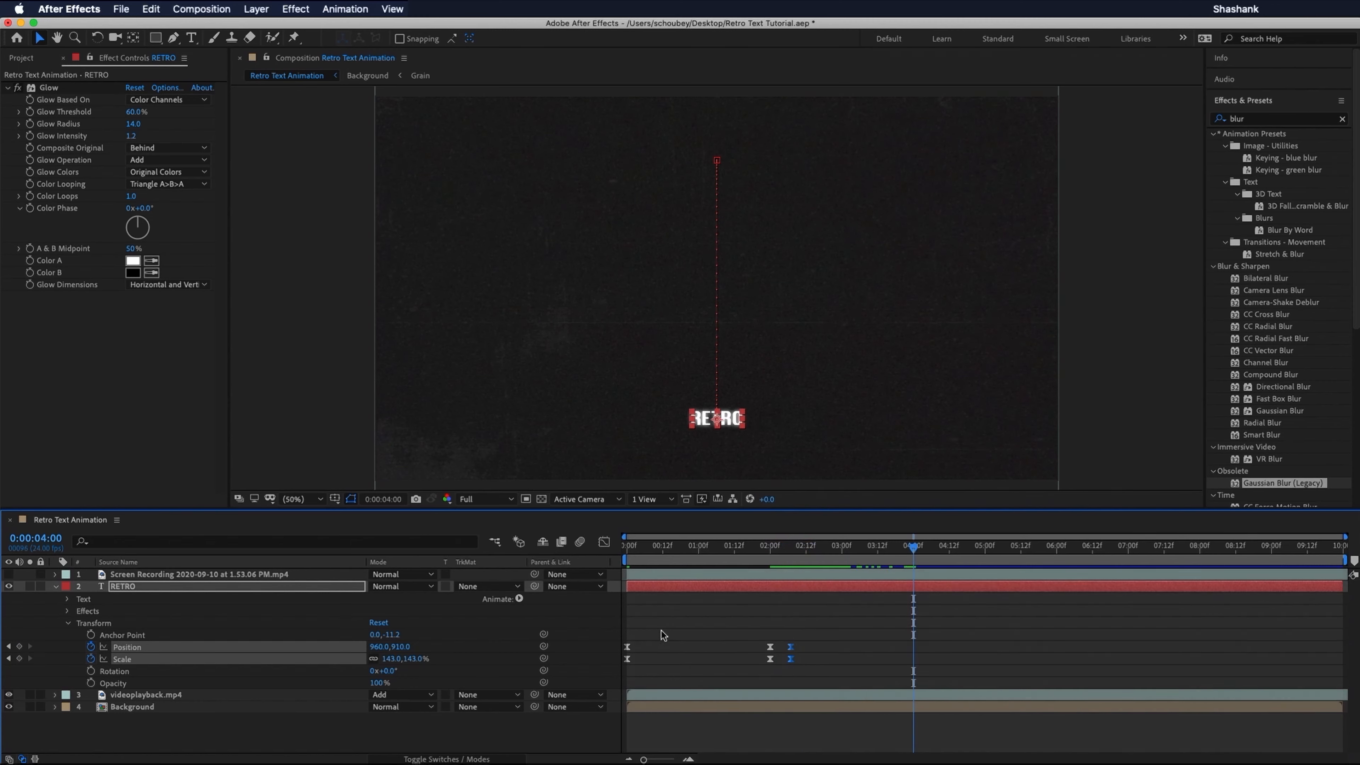
pyautogui.moveTo(663, 635); pyautogui.dragTo(622, 686)
pyautogui.press('super+v')
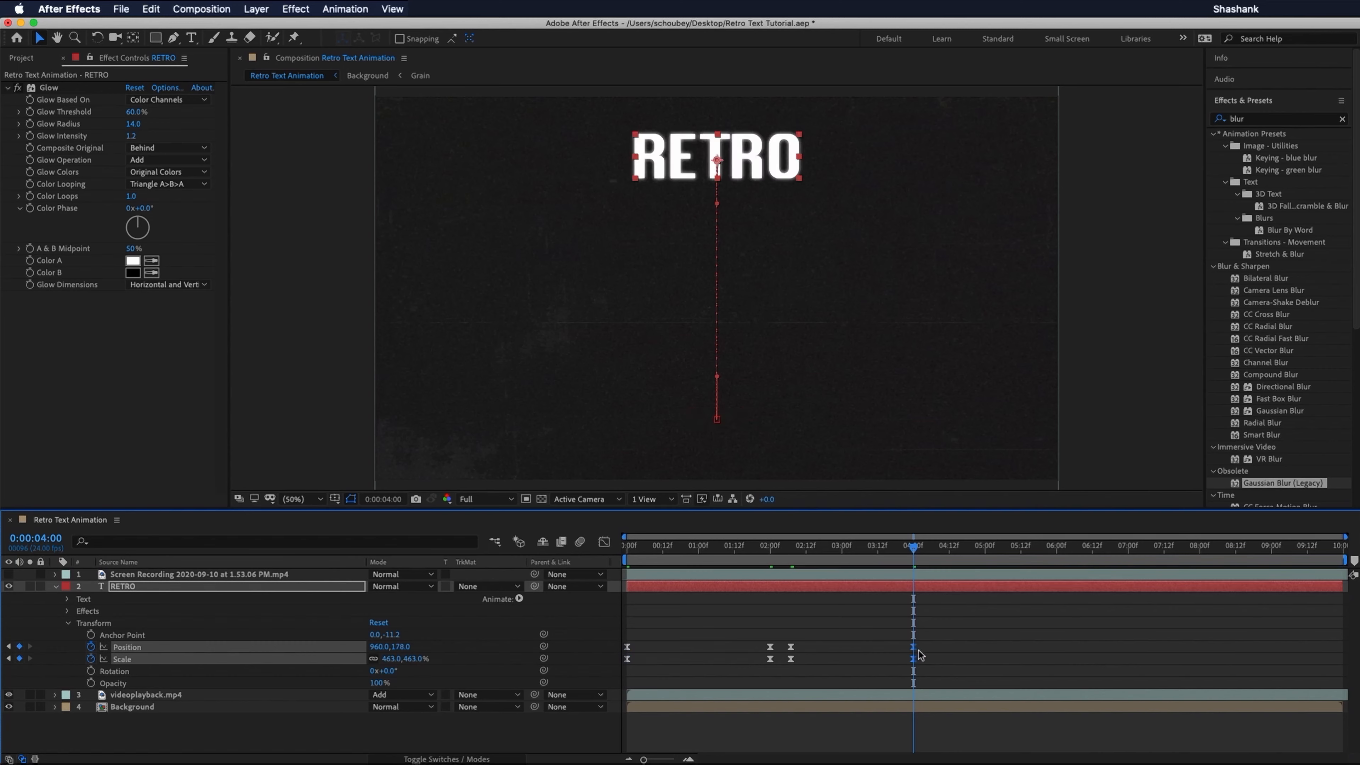
pyautogui.moveTo(915, 557); pyautogui.dragTo(1004, 562)
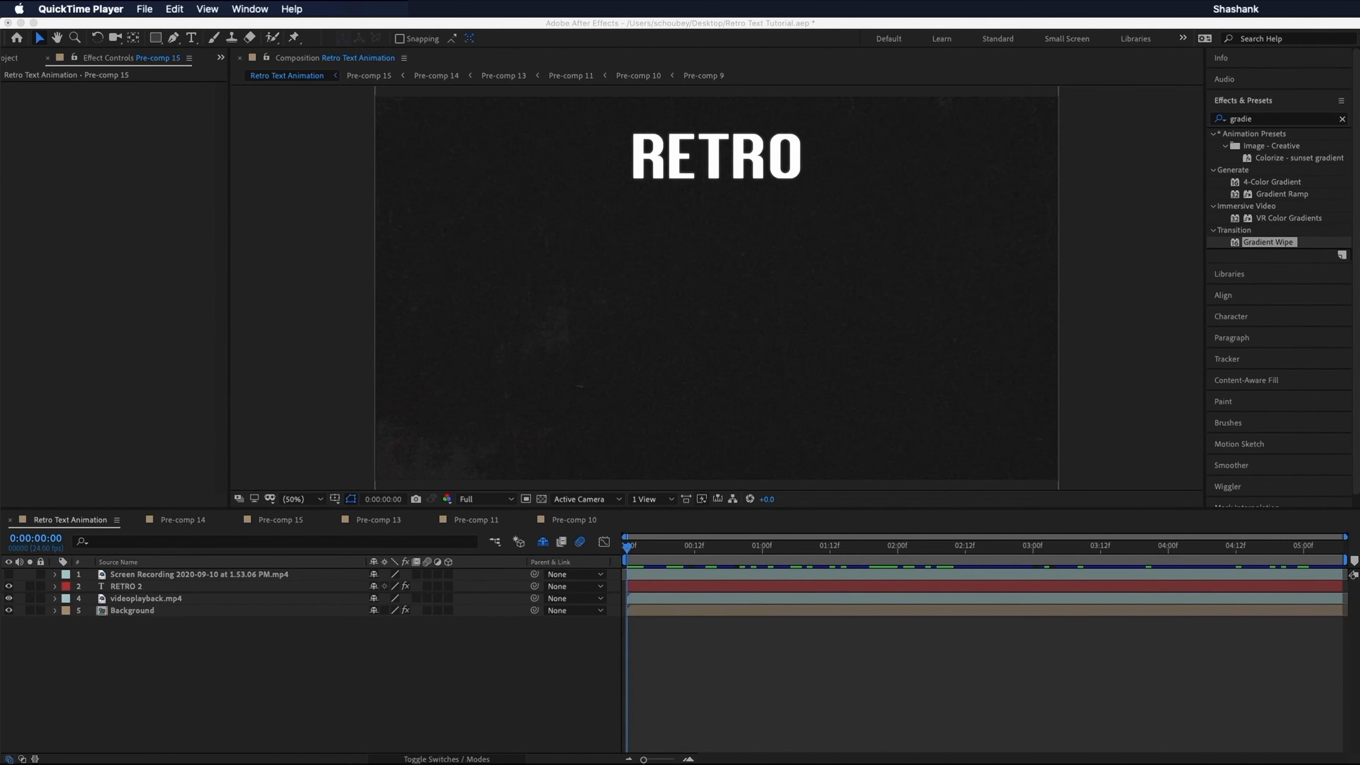
# Step: Create a text layer reading TYPOGRAPHY in the composition, working at 0:00:02:02
pyautogui.click(702, 646)
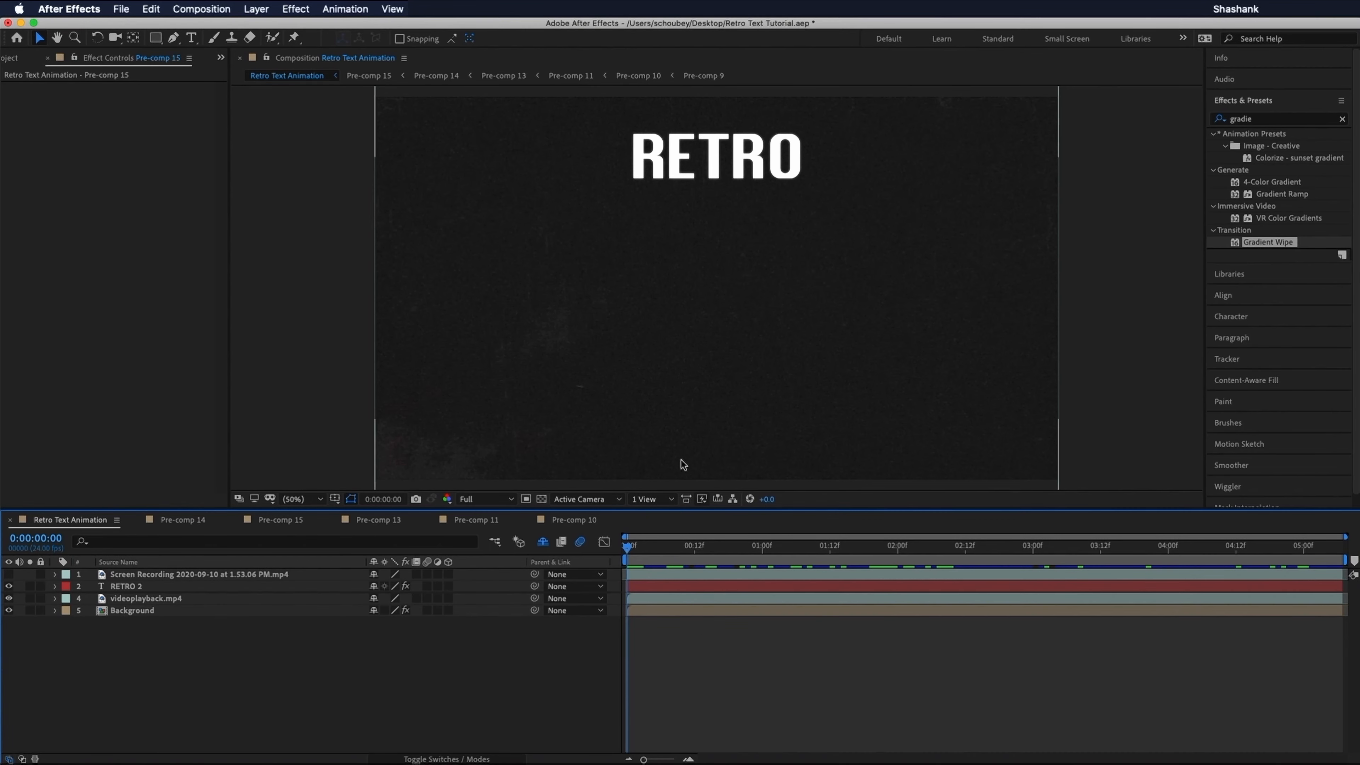
pyautogui.moveTo(739, 547); pyautogui.dragTo(911, 570)
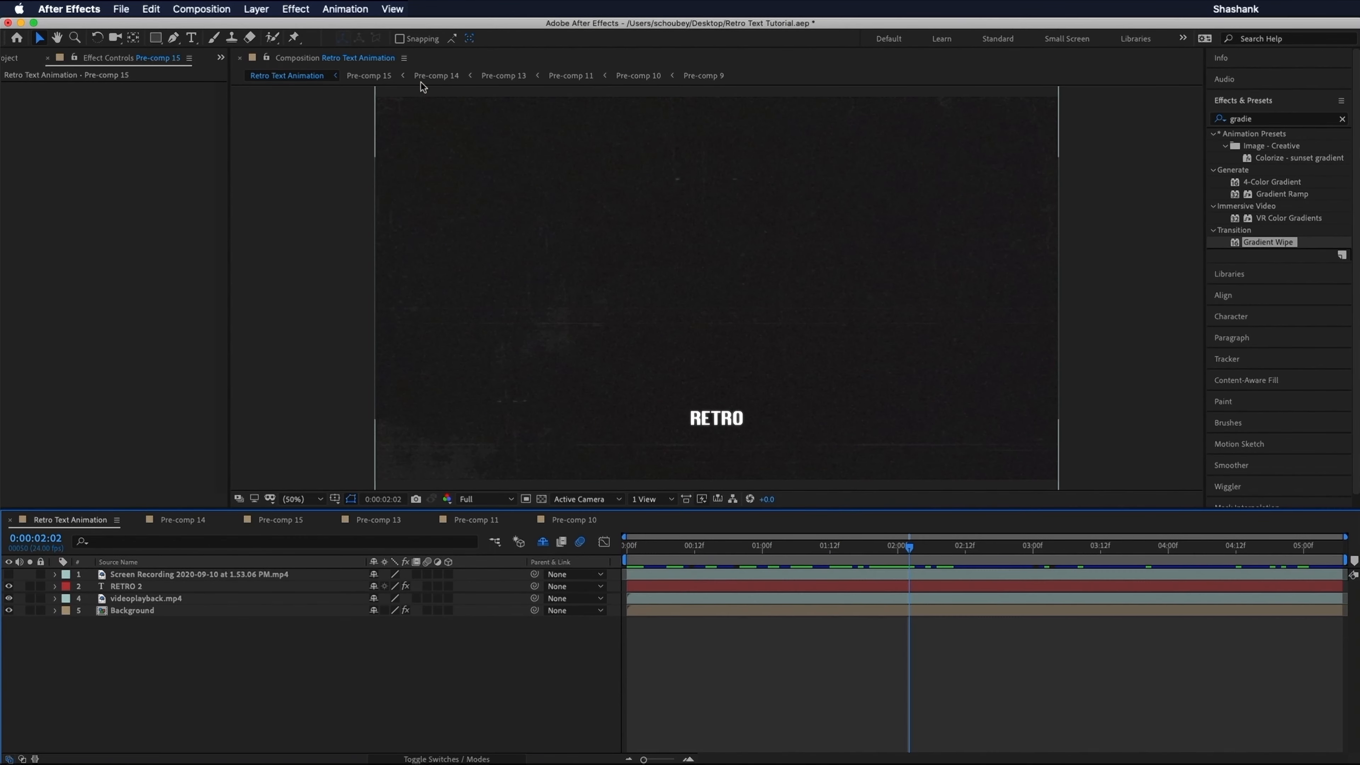
pyautogui.click(256, 8)
pyautogui.moveTo(262, 26)
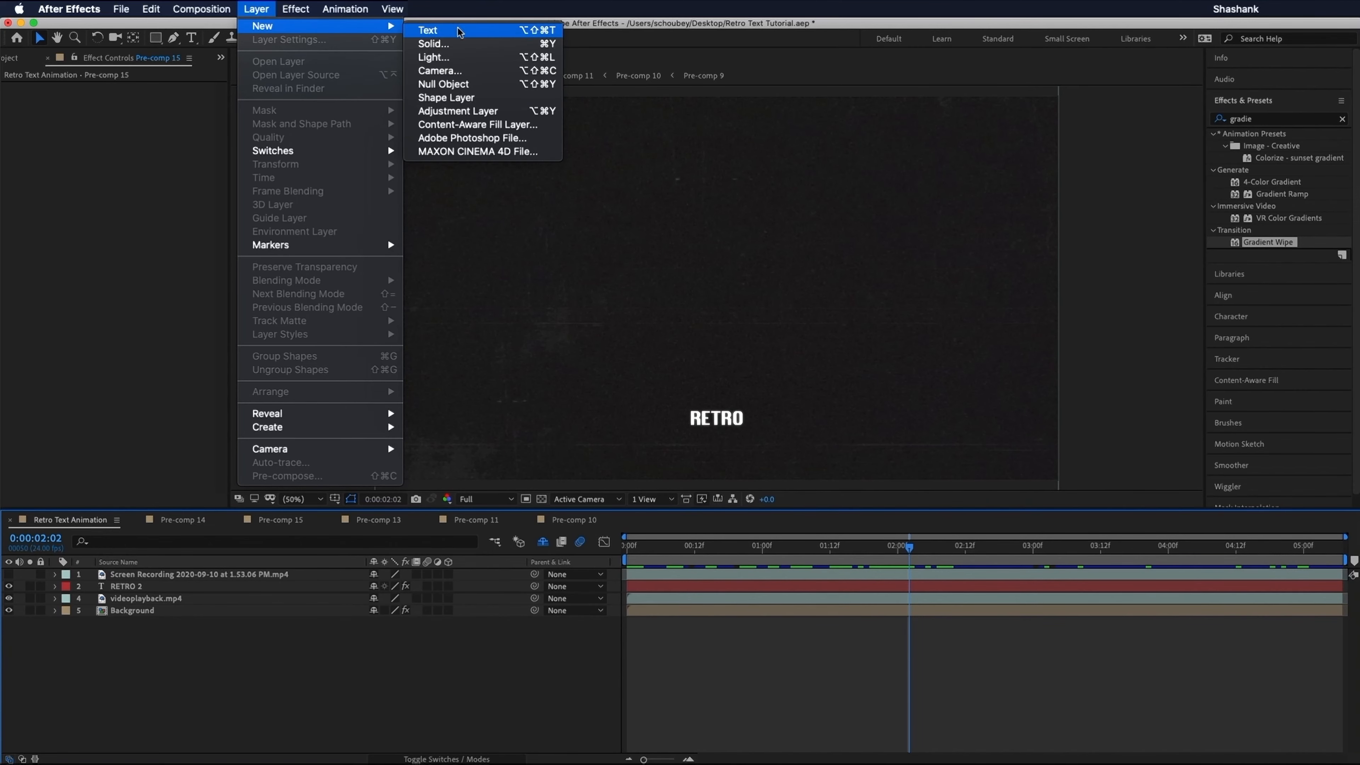
pyautogui.click(423, 26)
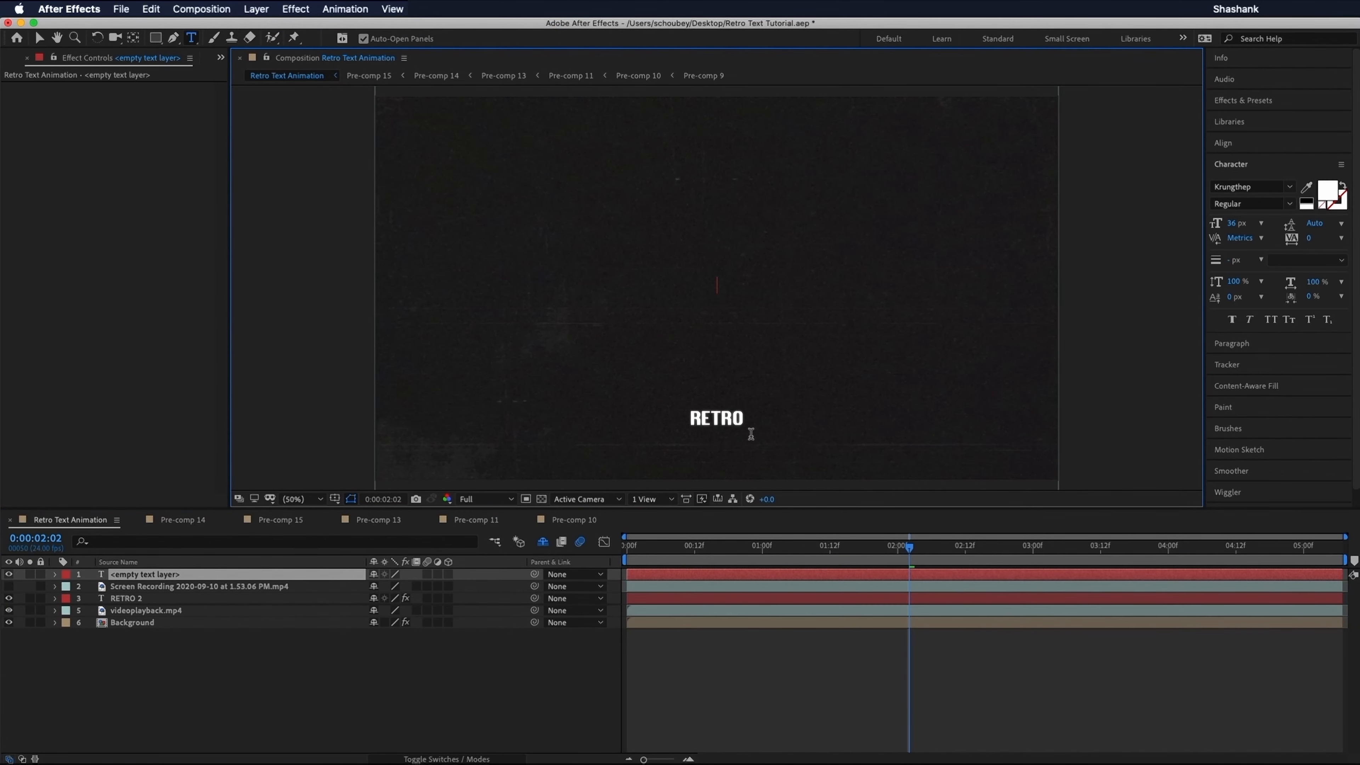
pyautogui.write('TYP')
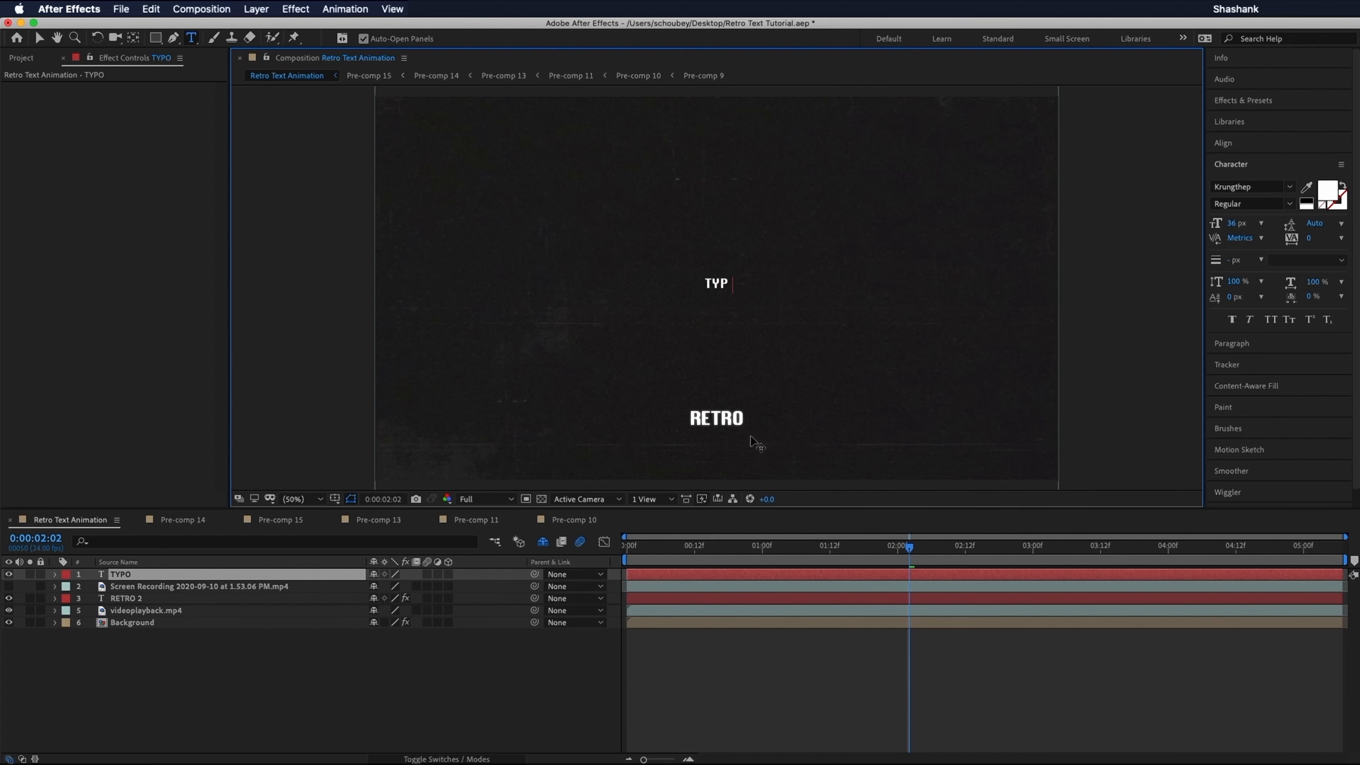
pyautogui.write('OGRAPHY')
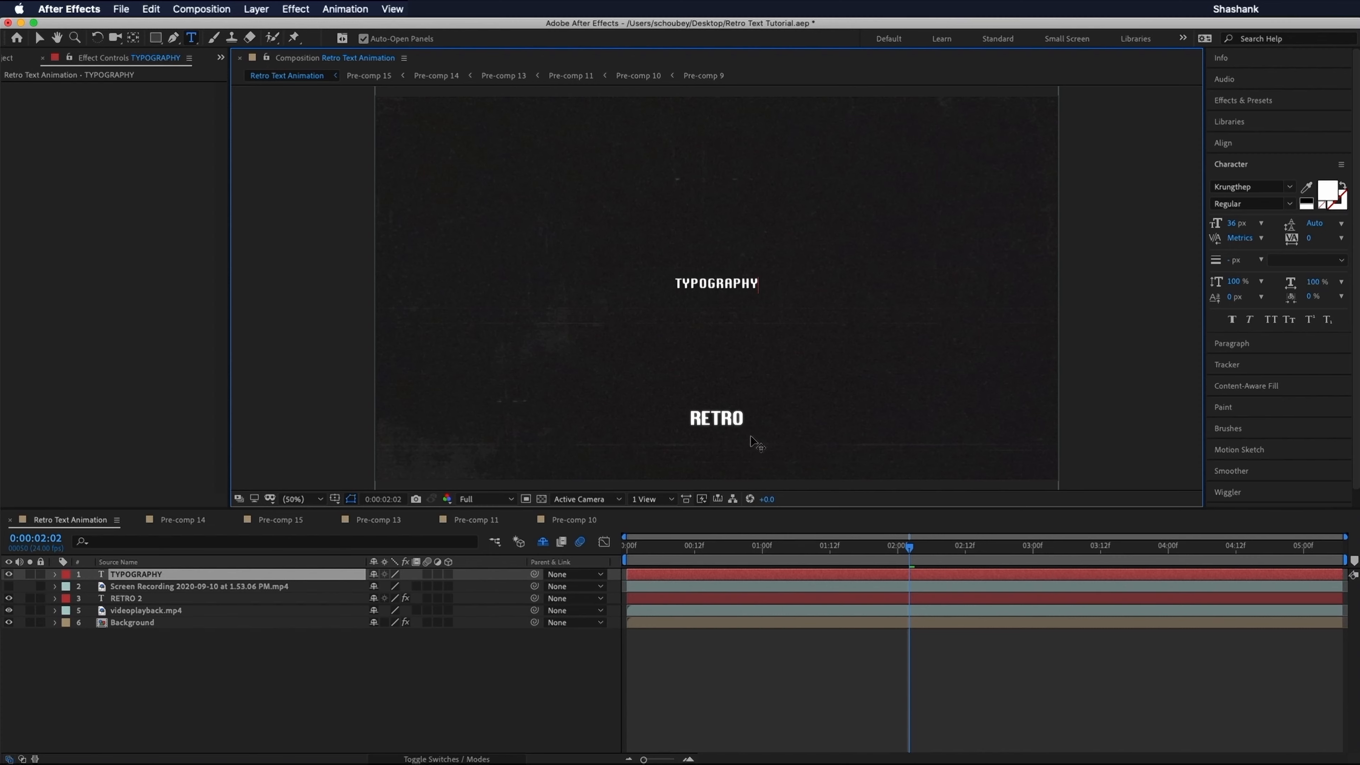
# Step: Change the font of the entire TYPOGRAPHY text to Brandon Grotesque Regular
pyautogui.press('super+a')
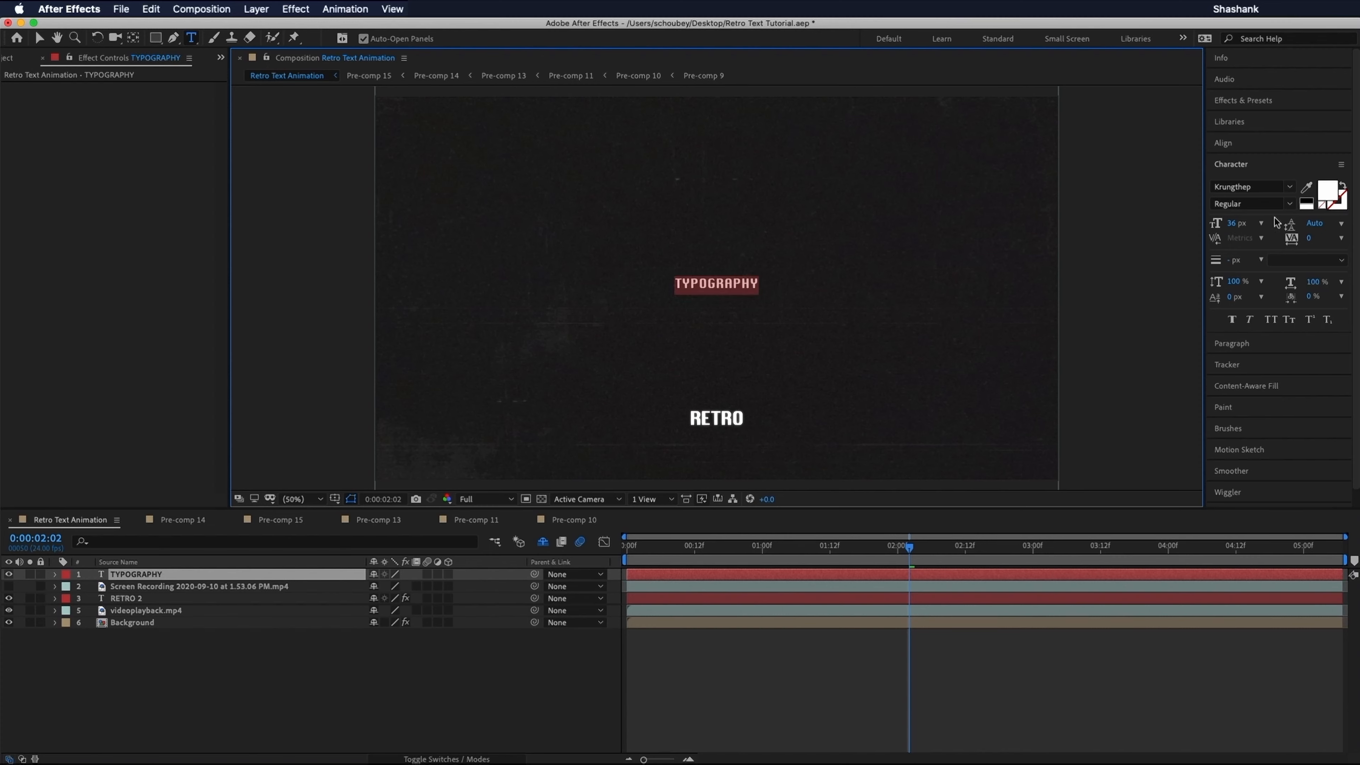
pyautogui.click(1247, 186)
pyautogui.write('bran')
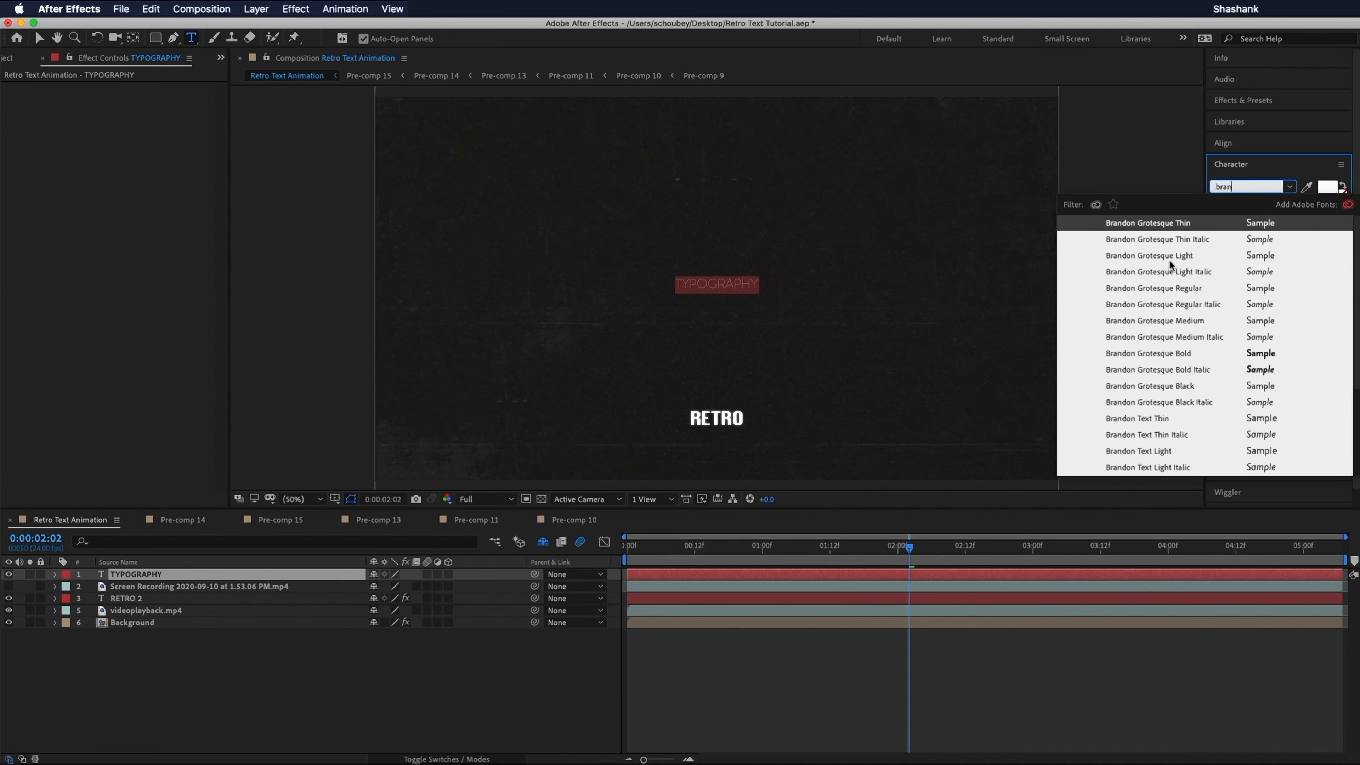
pyautogui.click(1171, 289)
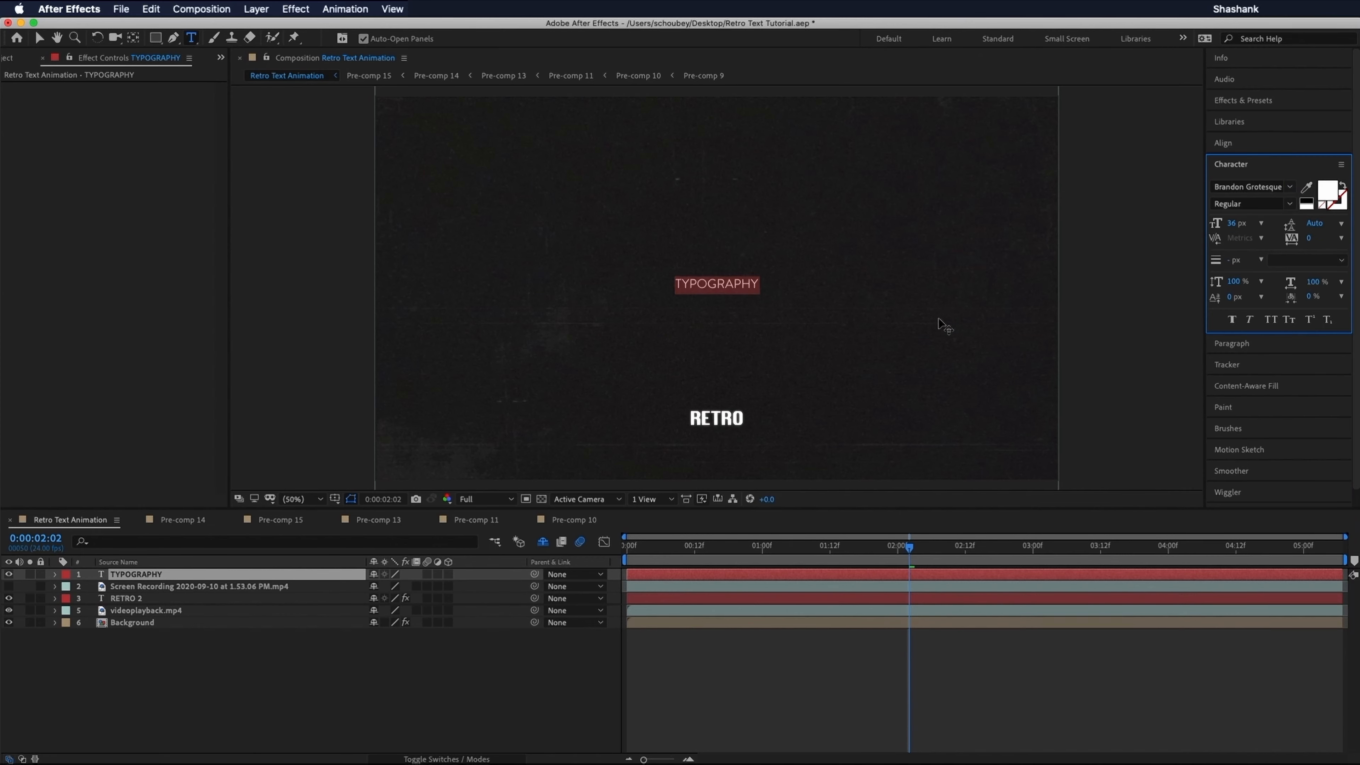
# Step: Widen the tracking of the TYPOGRAPHY text to 200
pyautogui.hotkey('alt', 'Right')
pyautogui.hotkey('alt', 'Right')
pyautogui.hotkey('alt', 'Right')
pyautogui.hotkey('alt', 'Right')
pyautogui.hotkey('alt', 'Right')
pyautogui.hotkey('alt', 'Right')
pyautogui.hotkey('alt', 'Right')
pyautogui.hotkey('alt', 'Right')
pyautogui.hotkey('alt', 'Right')
pyautogui.hotkey('alt', 'Right')
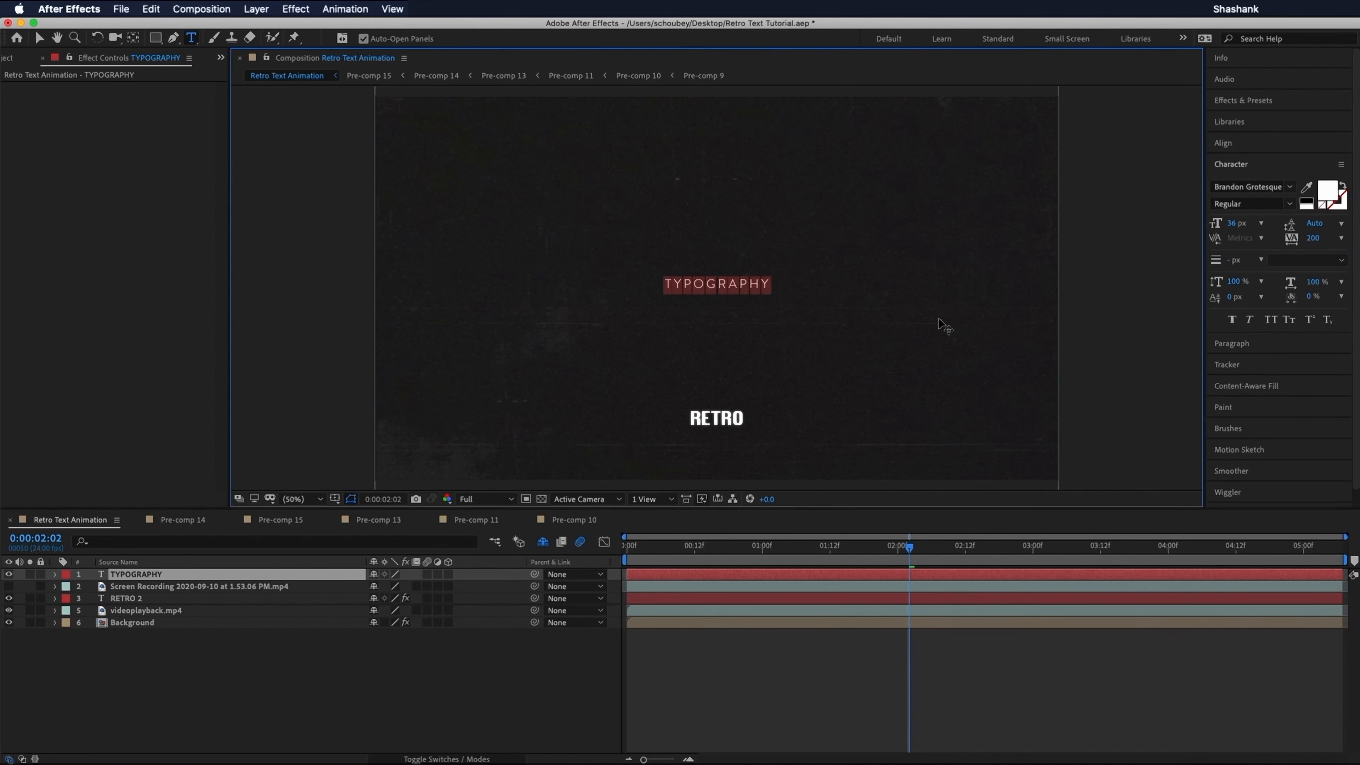
# Step: Scale TYPOGRAPHY down to about half size and place it centred just below the small RETRO title
pyautogui.click(38, 38)
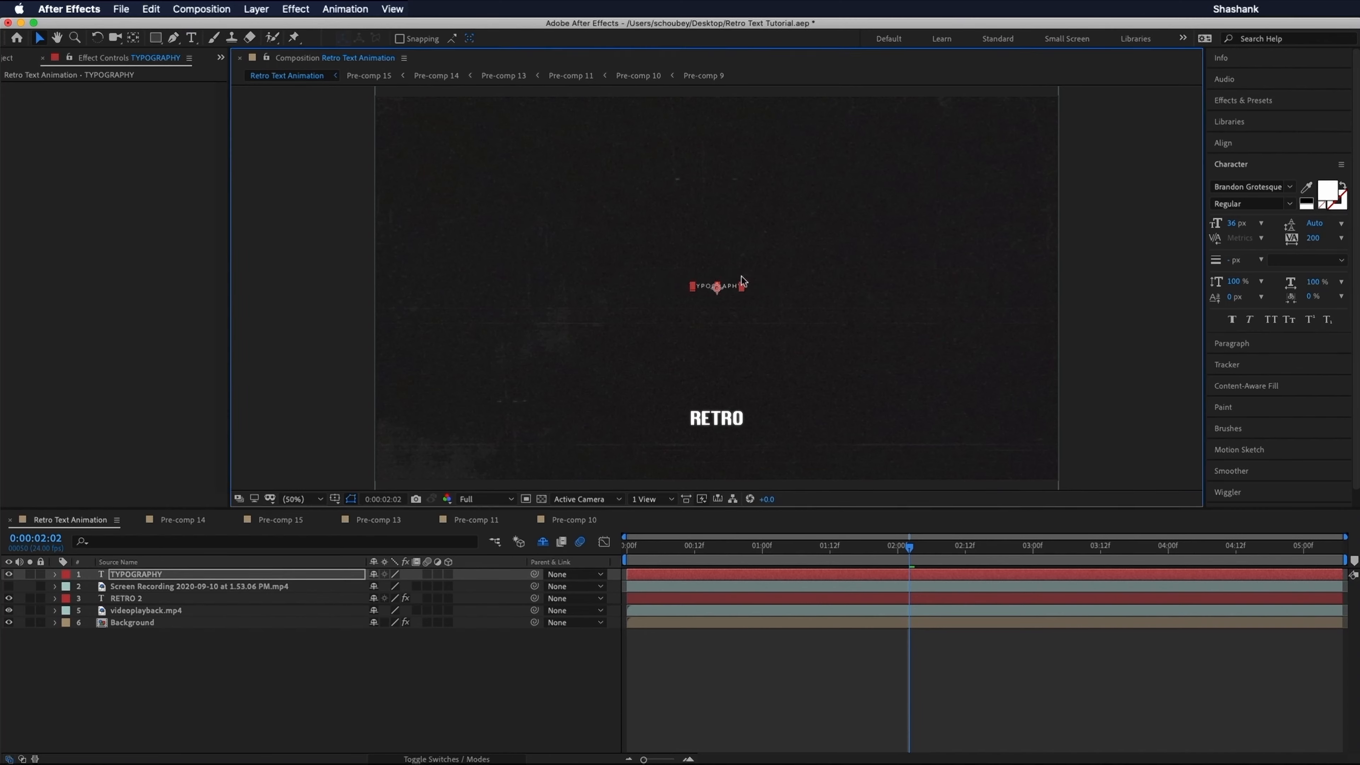
pyautogui.moveTo(732, 285); pyautogui.dragTo(728, 435)
pyautogui.click(747, 661)
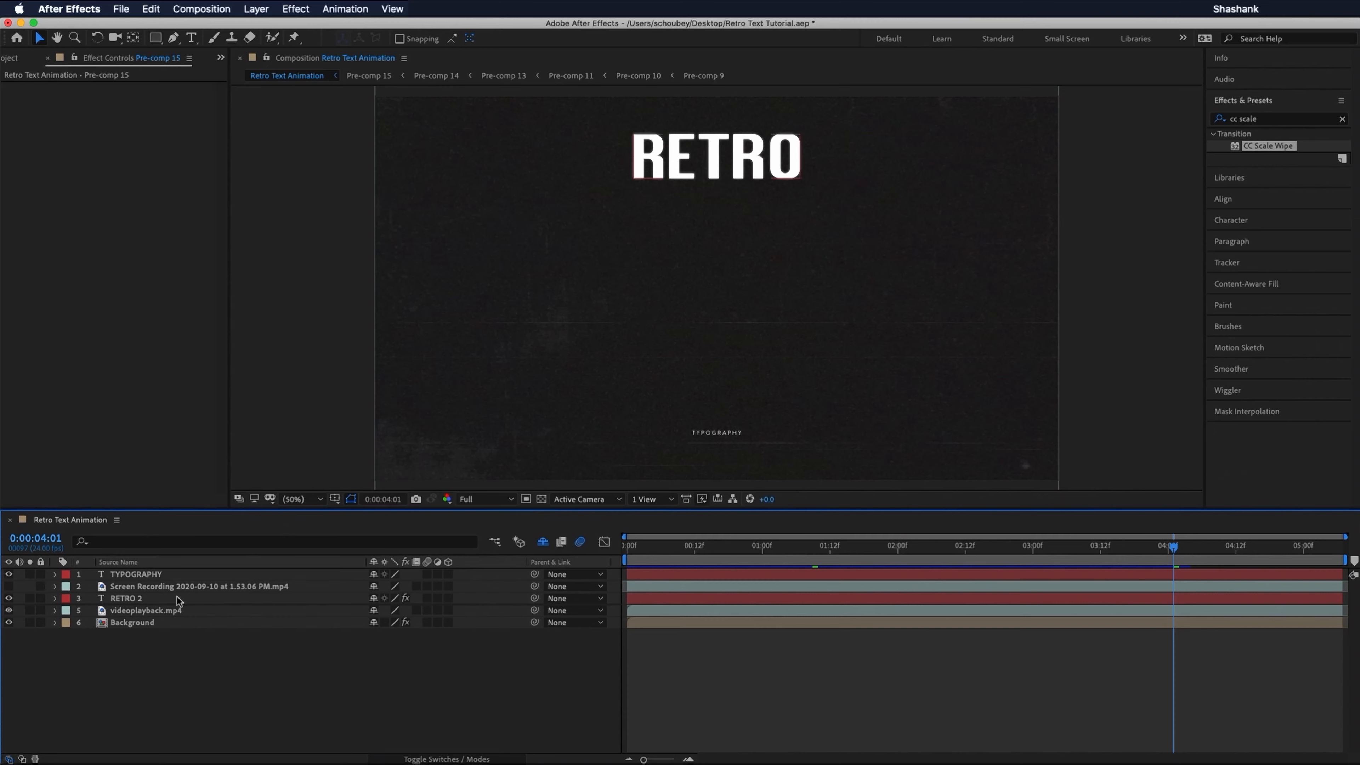
# Step: Duplicate the RETRO 2 layer and remove all Position and Scale keyframes from the copy
pyautogui.click(144, 600)
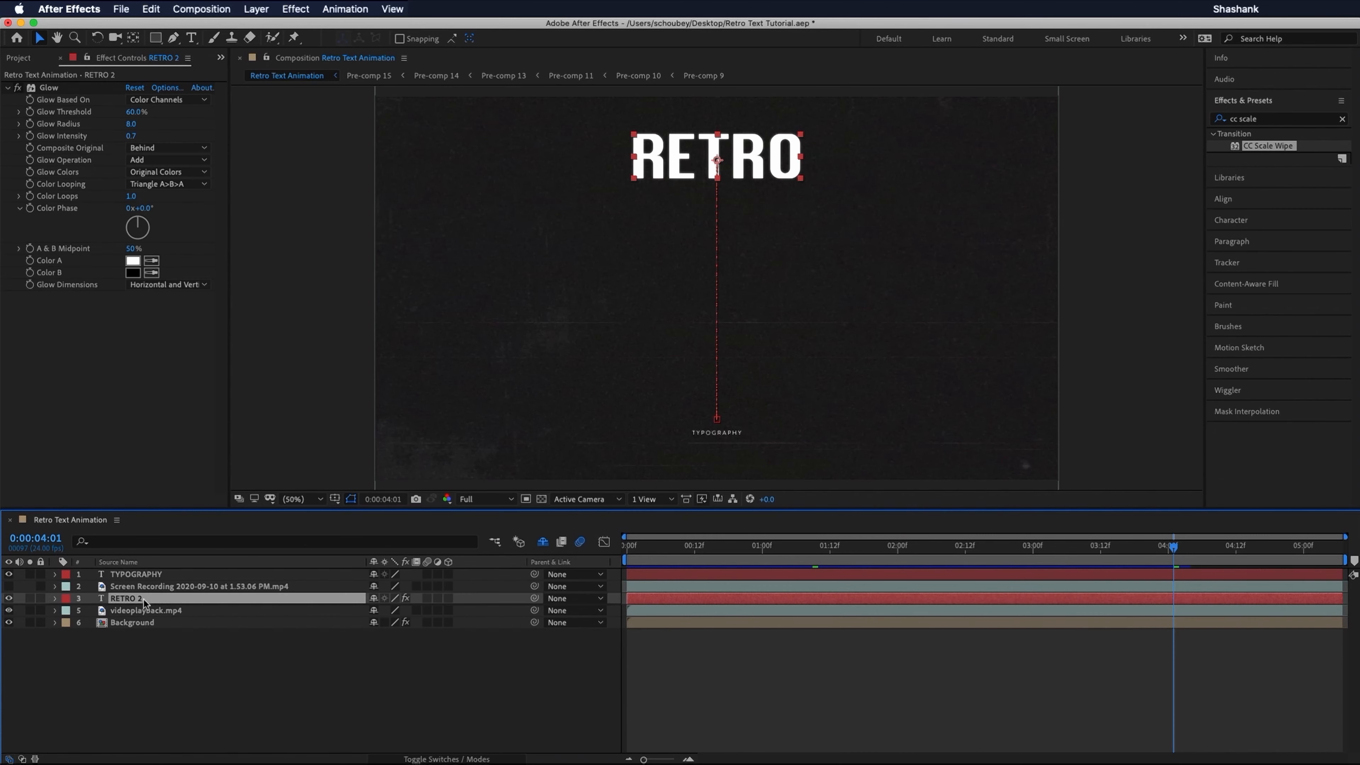
pyautogui.press('super+d')
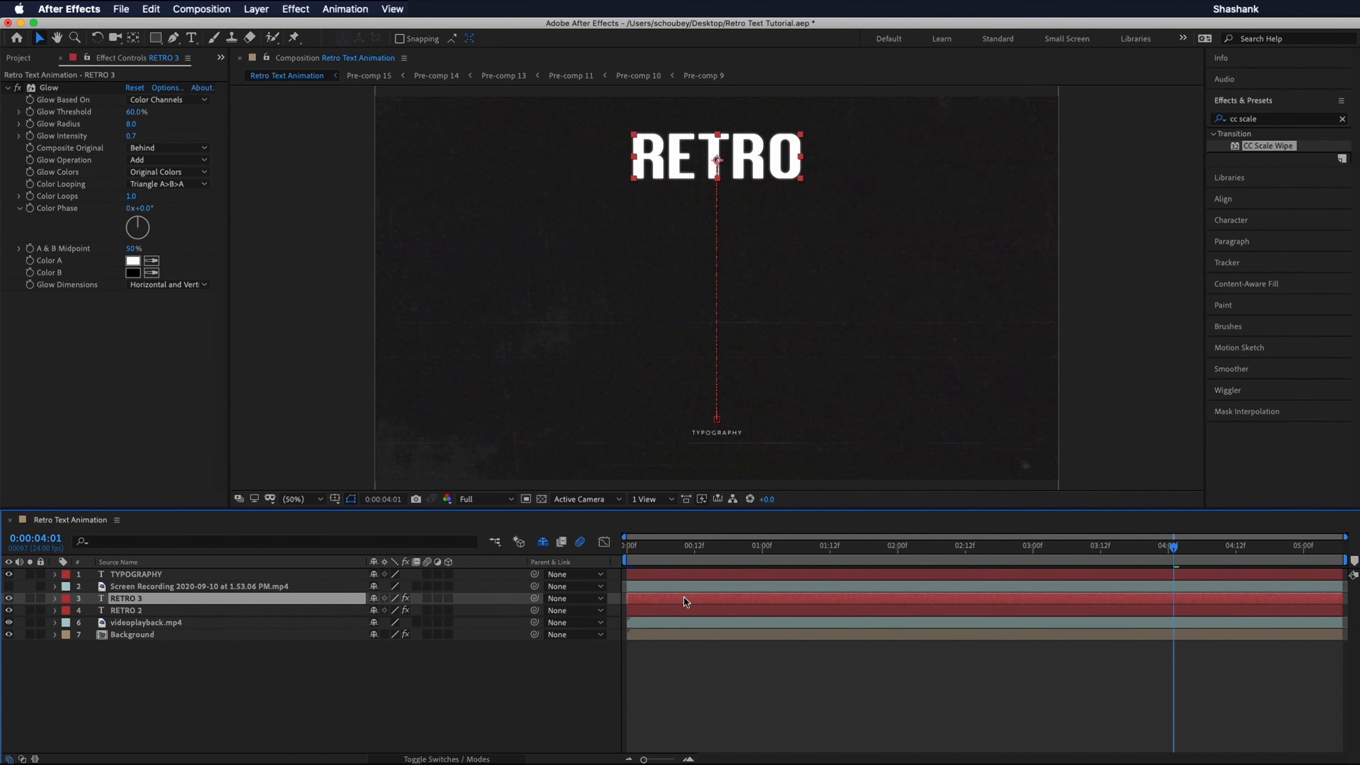
pyautogui.press('p')
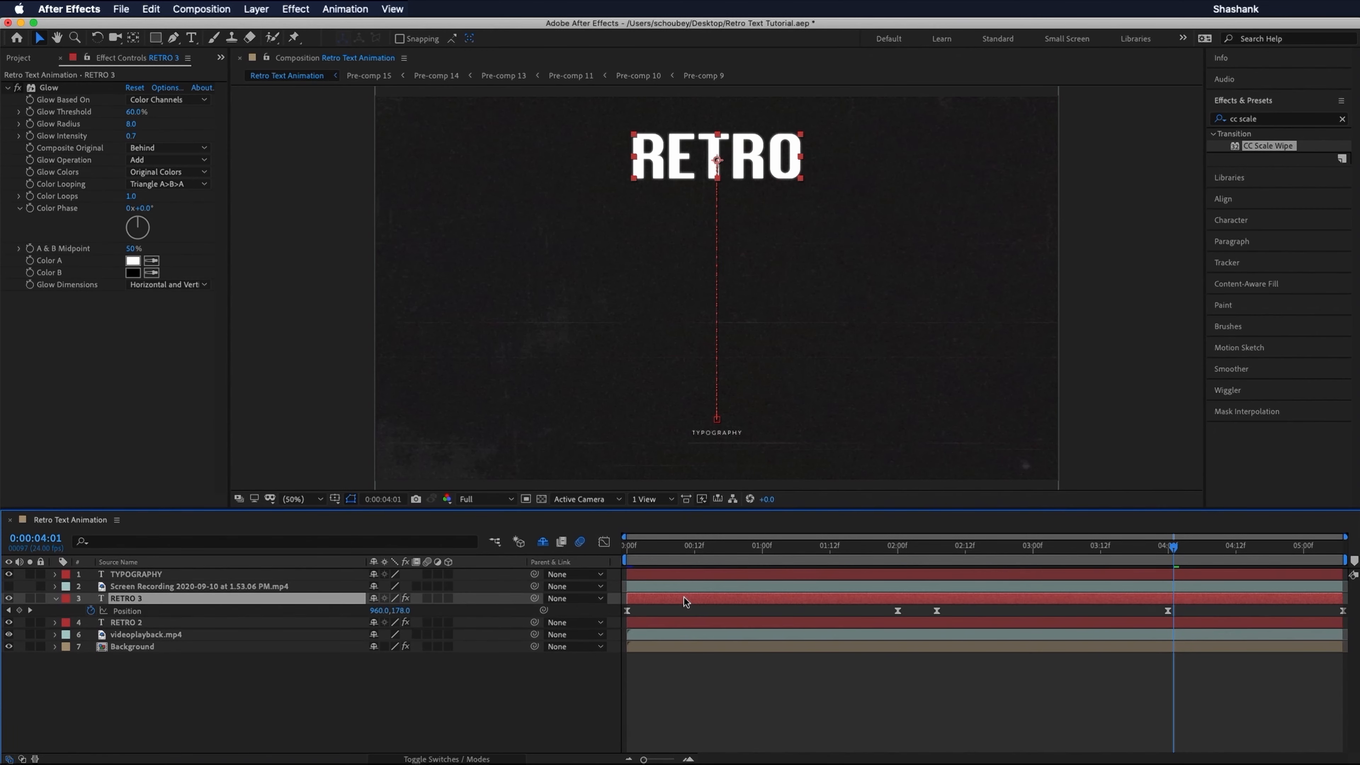
pyautogui.click(90, 610)
pyautogui.press('s')
pyautogui.click(92, 611)
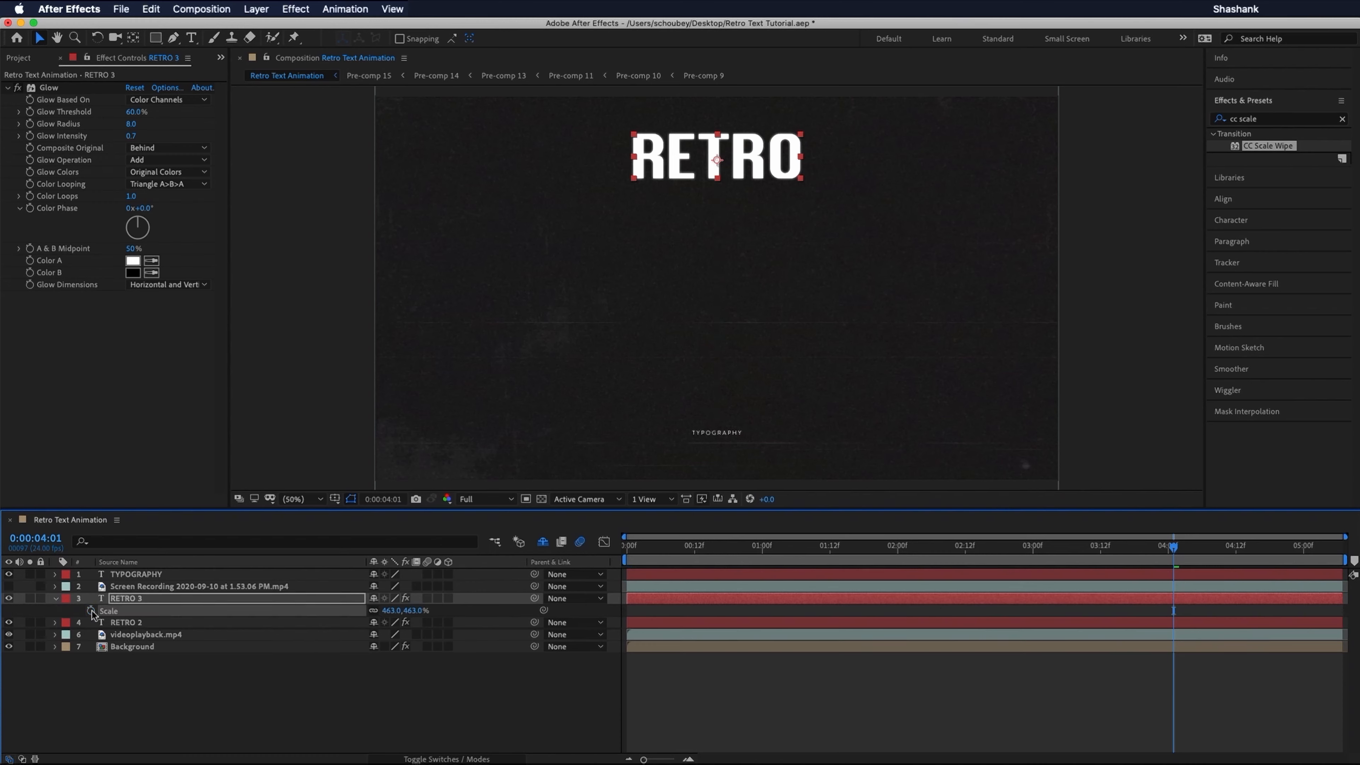
pyautogui.click(130, 600)
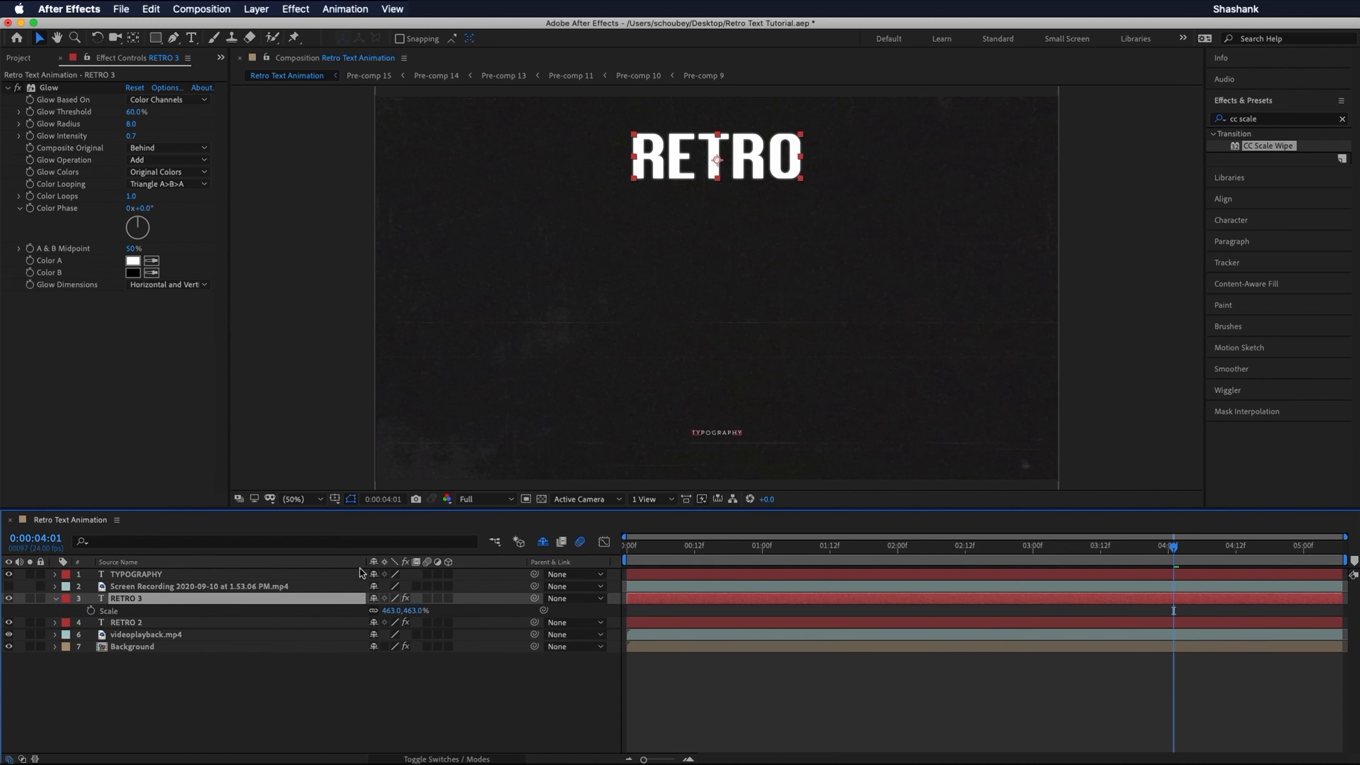
# Step: At 0:00:00:00, scale the duplicated RETRO layer to about 108% and place it in the composition's lower right at about 1530, 954
pyautogui.moveTo(635, 551); pyautogui.dragTo(627, 549)
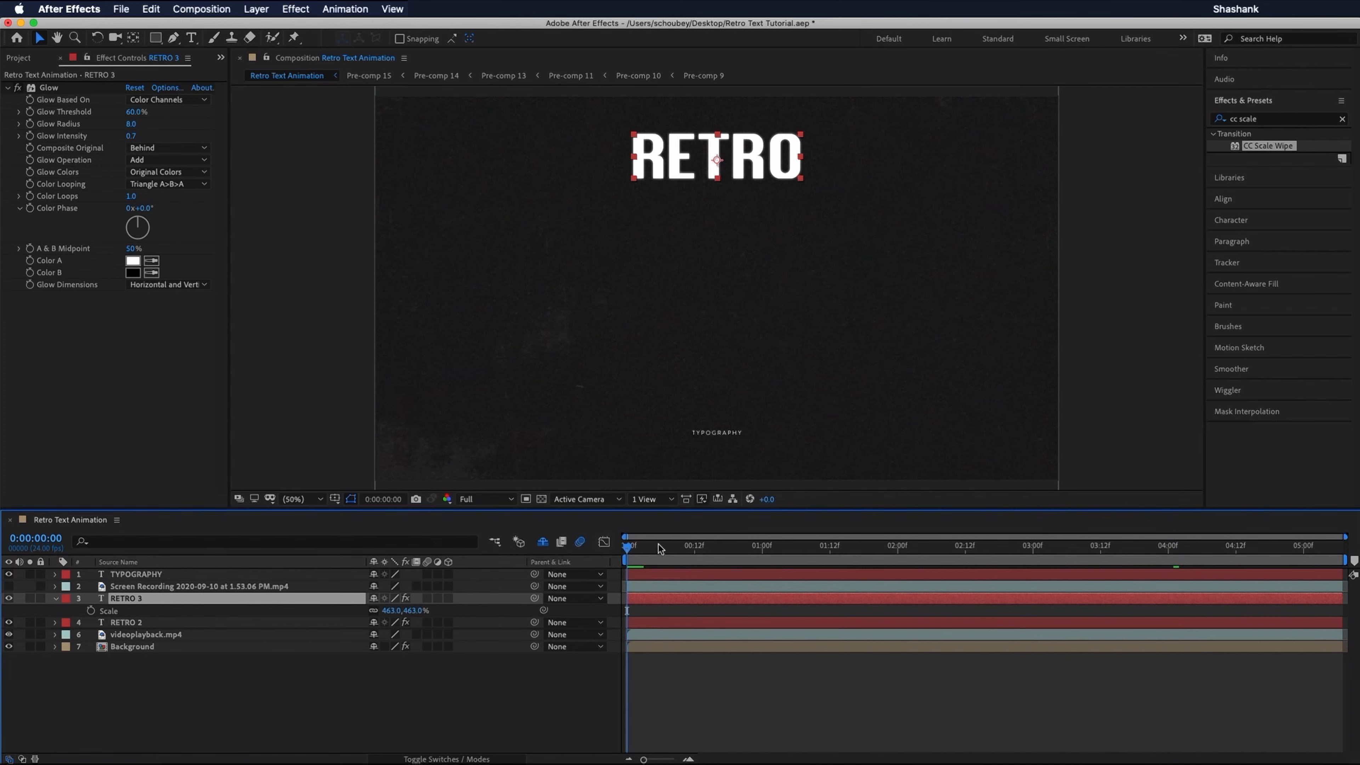
pyautogui.moveTo(744, 152); pyautogui.dragTo(918, 349)
pyautogui.moveTo(978, 335); pyautogui.dragTo(933, 434)
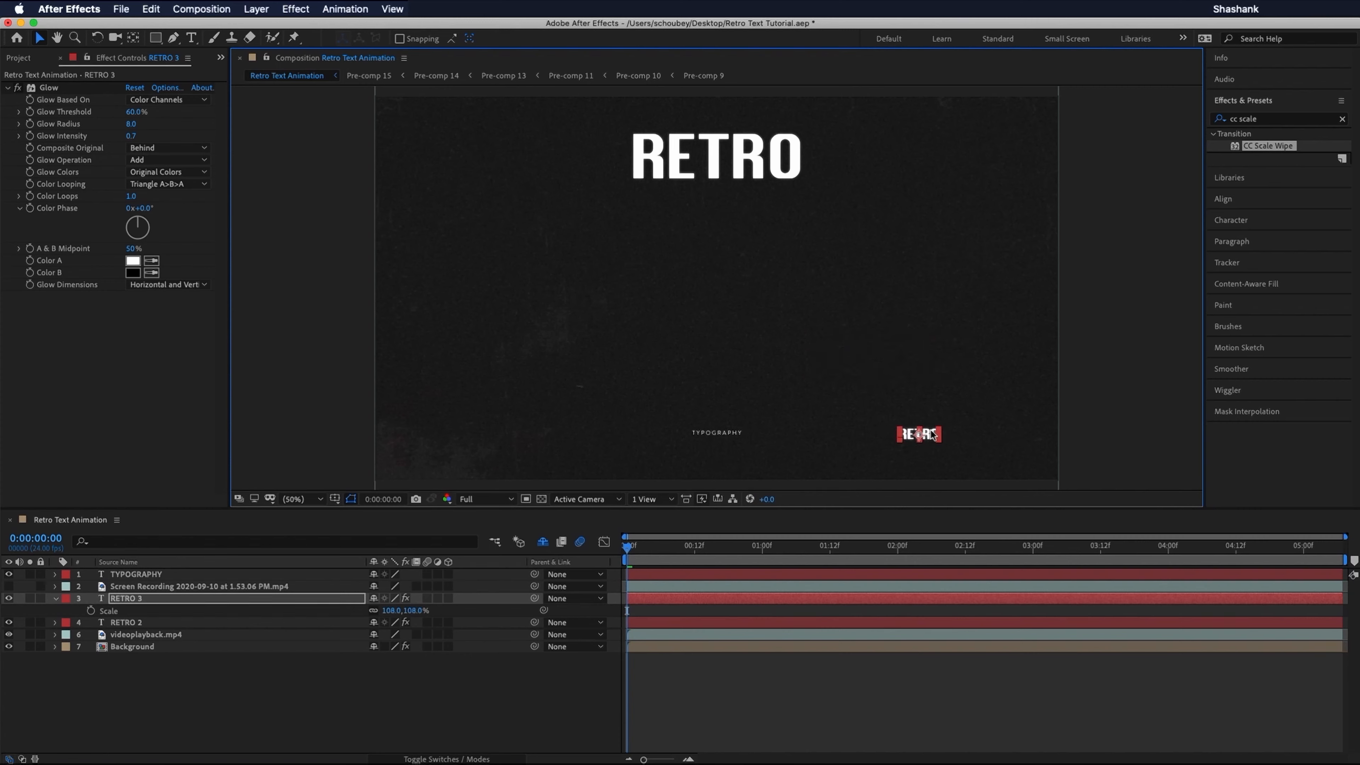
# Step: Set a Position keyframe for the small RETRO copy at 0:00:05:06
pyautogui.click(898, 549)
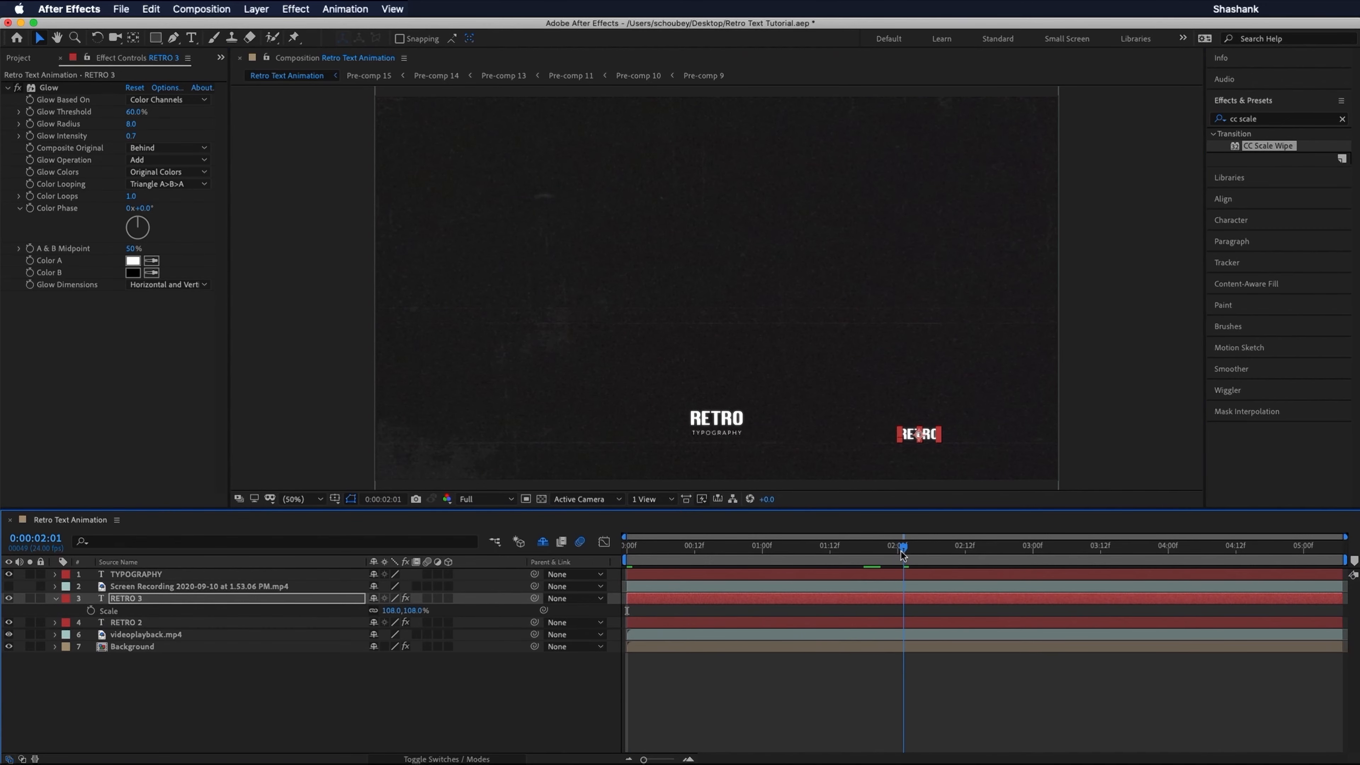
pyautogui.moveTo(901, 555); pyautogui.dragTo(1337, 552)
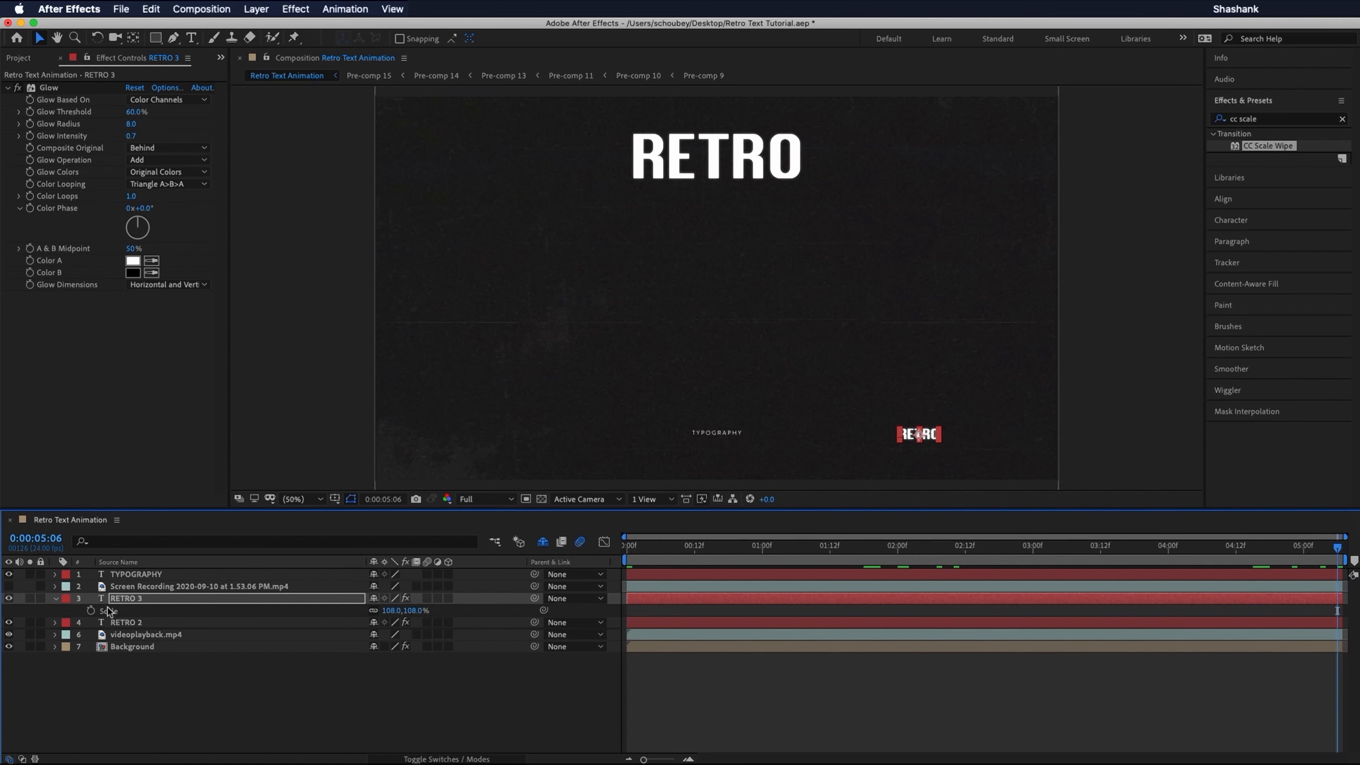
pyautogui.press('p')
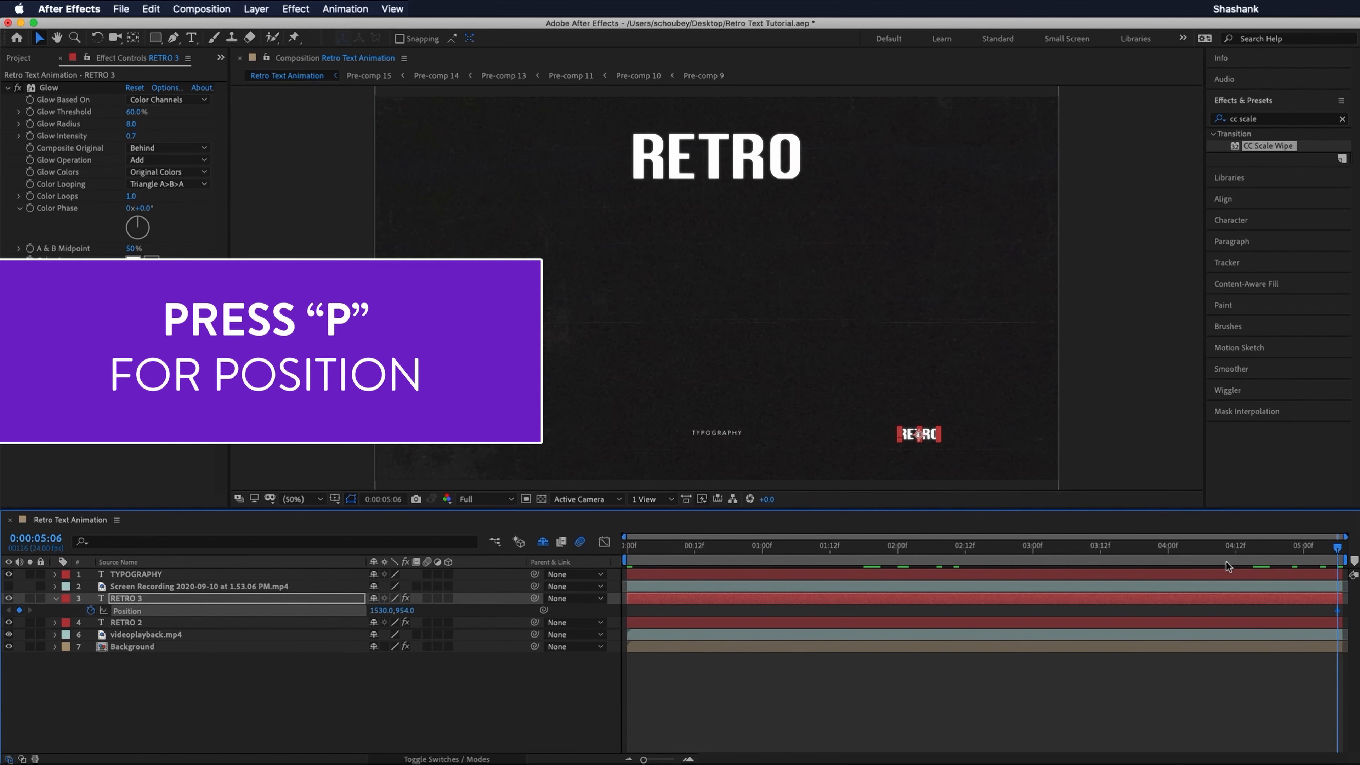
# Step: Move the small RETRO copy straight up to about 1530, 488 at 0:00:00:00 as its starting Position keyframe, and scrub to 0:00:00:03
pyautogui.moveTo(1338, 549); pyautogui.dragTo(626, 546)
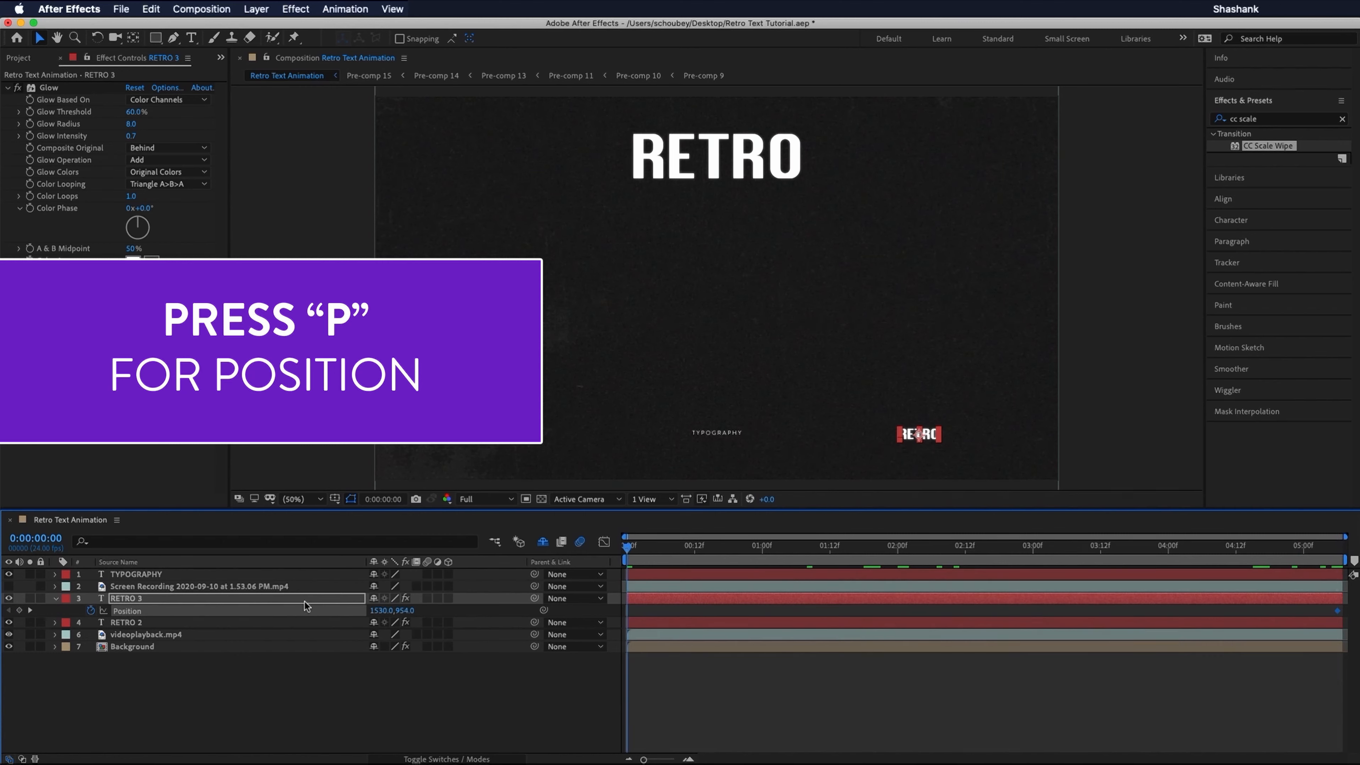
pyautogui.moveTo(913, 436); pyautogui.dragTo(914, 270)
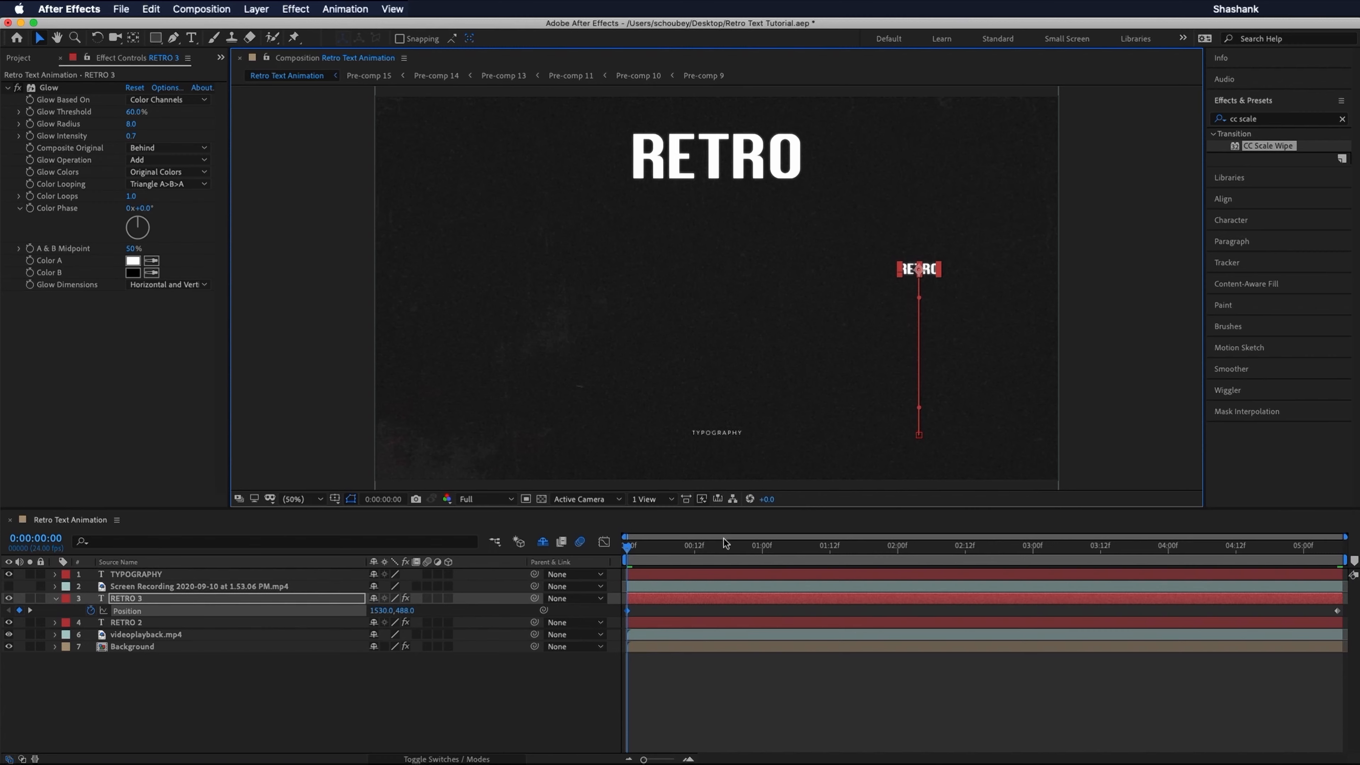
pyautogui.moveTo(635, 545); pyautogui.dragTo(644, 585)
pyautogui.click(802, 715)
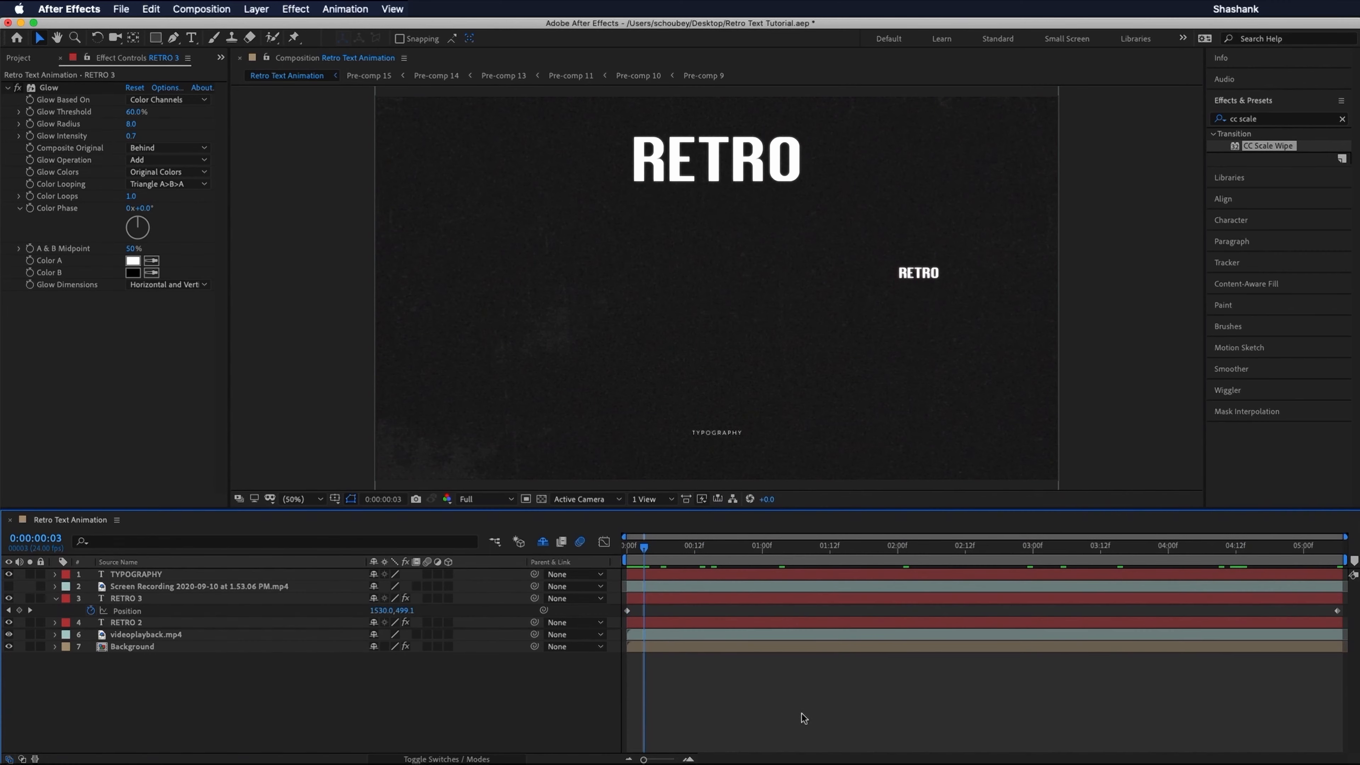
# Step: Duplicate the small RETRO layer and pre-compose the two copies together
pyautogui.click(686, 599)
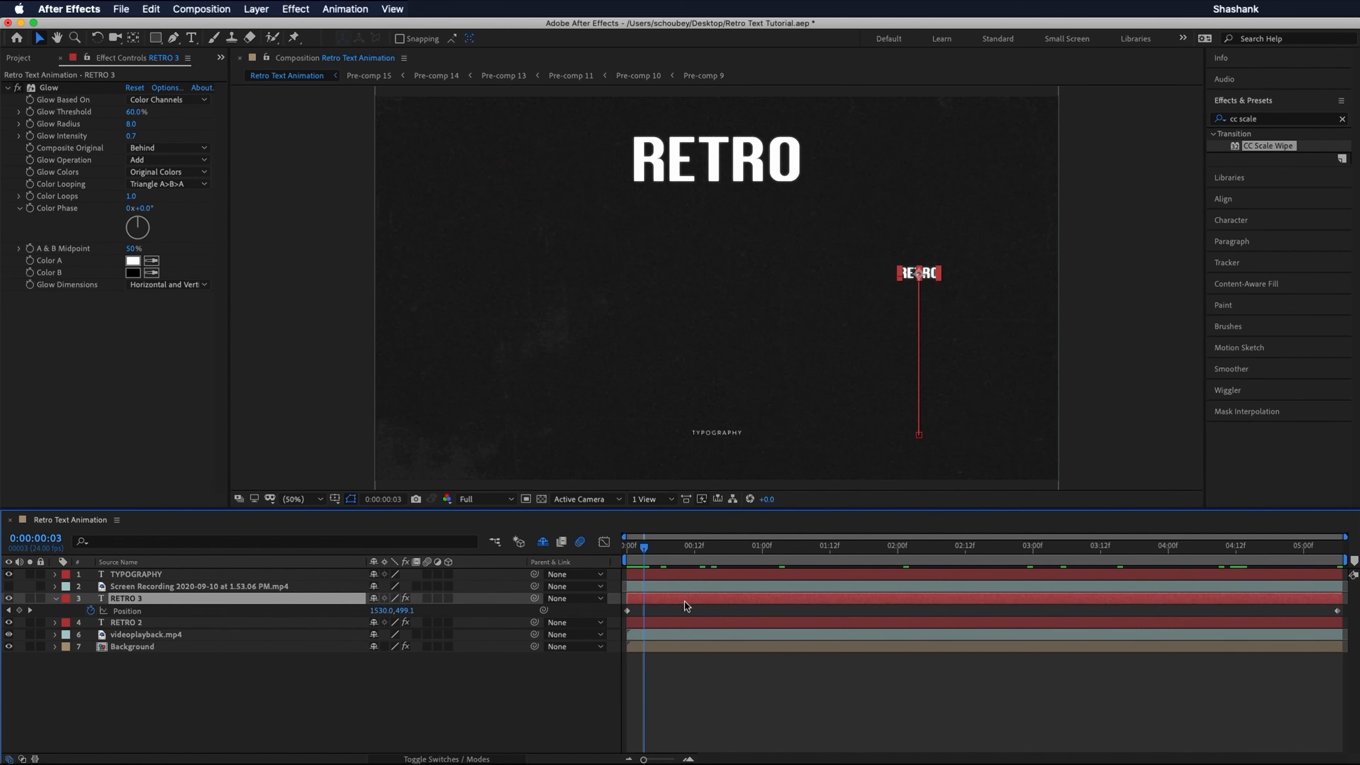
pyautogui.press('super+d')
pyautogui.keyDown('shift'); pyautogui.click(698, 612); pyautogui.keyUp('shift')
pyautogui.rightClick(697, 612)
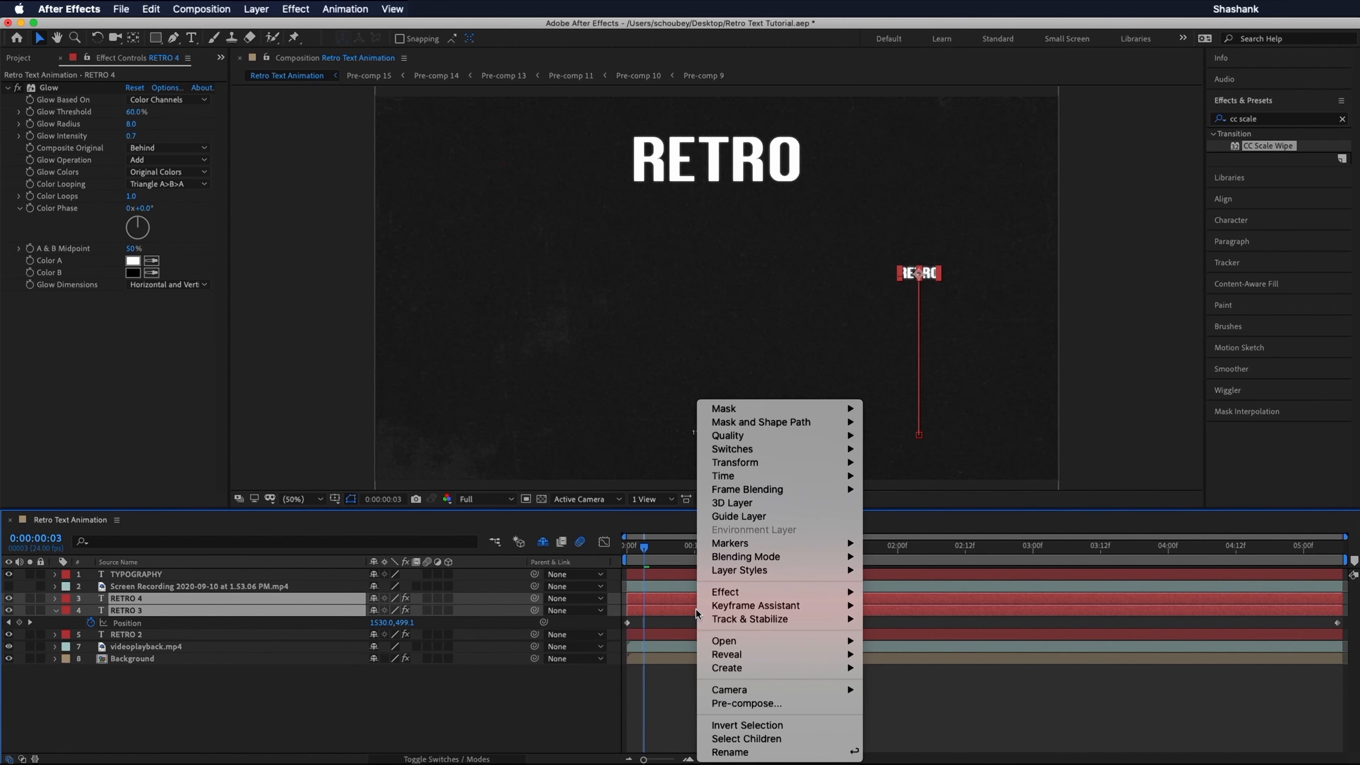
pyautogui.click(745, 703)
pyautogui.press('Return')
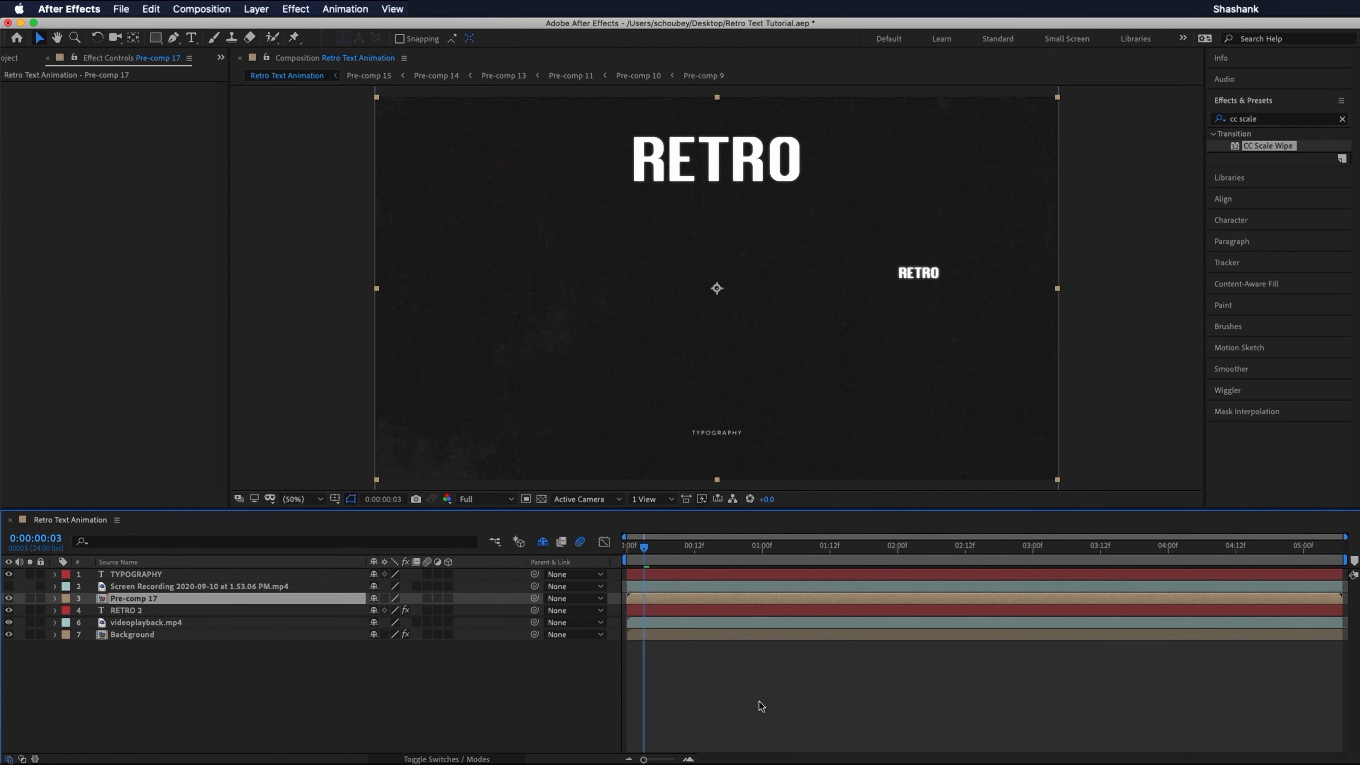
# Step: Find the CC Scale Wipe effect and apply it to the new pre-comp of small RETRO text
pyautogui.click(1257, 120)
pyautogui.press('BackSpace')
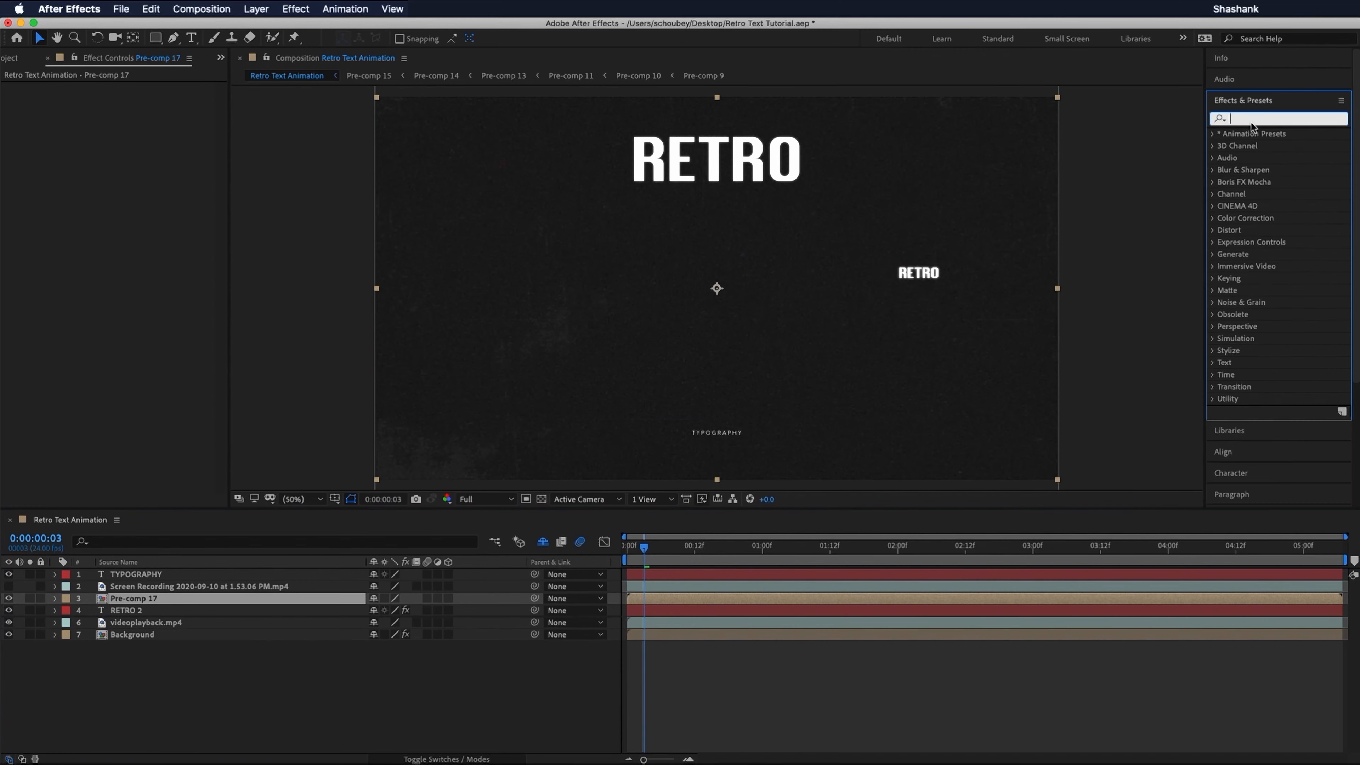
pyautogui.write('cc scale')
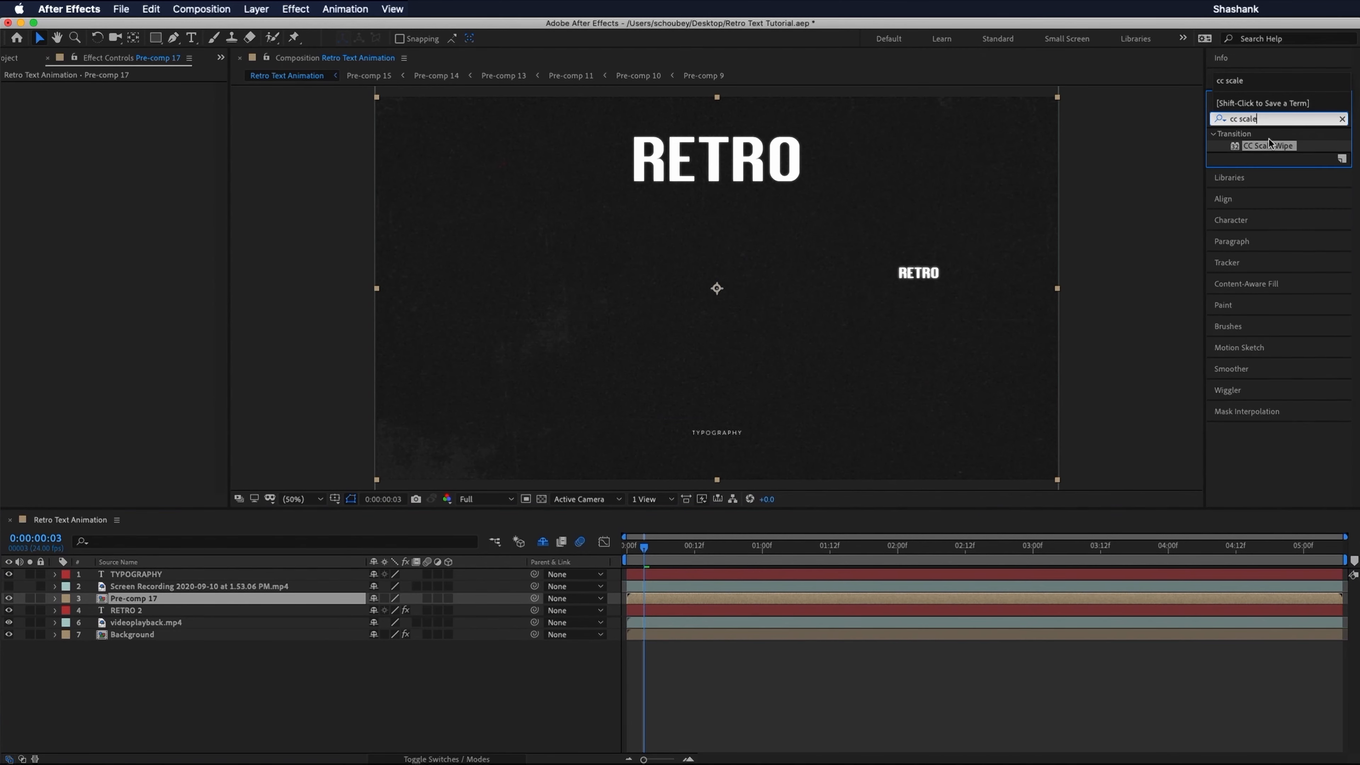
pyautogui.moveTo(1269, 145); pyautogui.dragTo(807, 603)
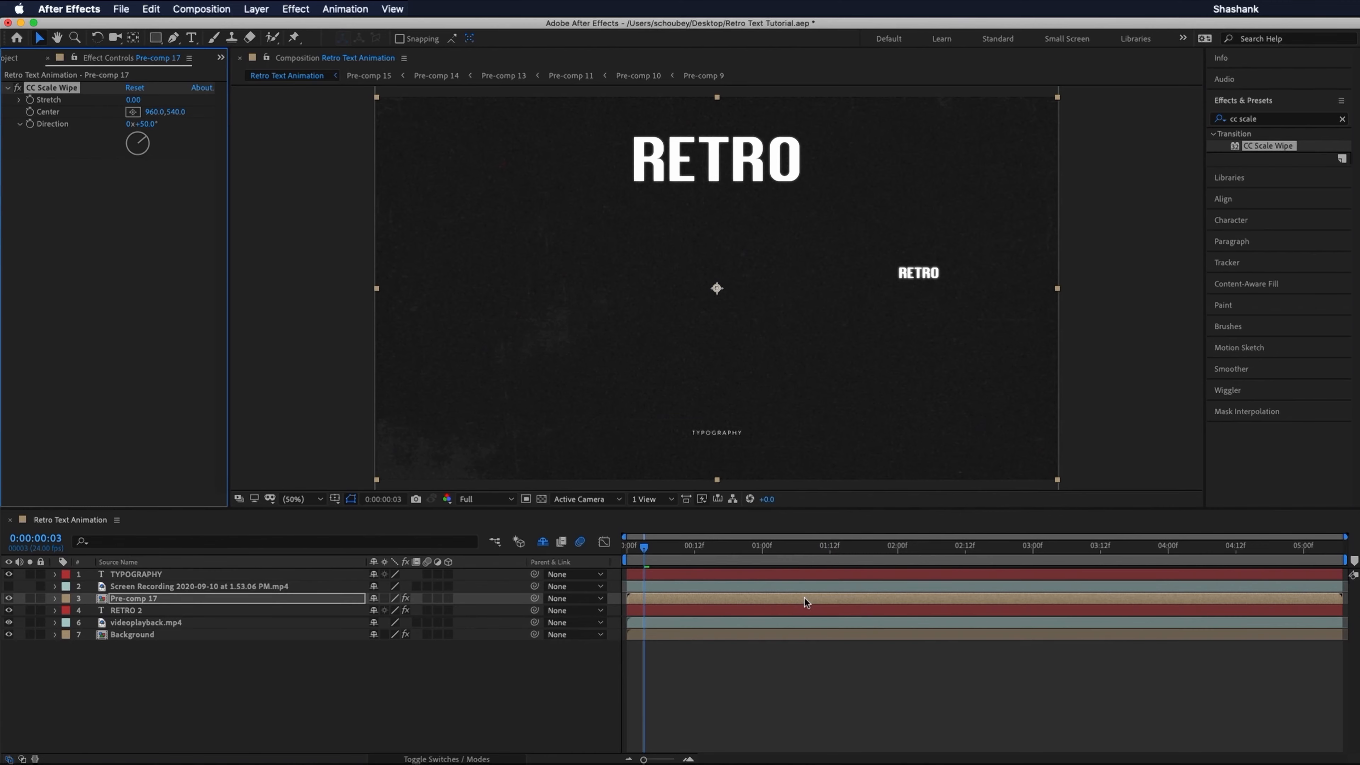
# Step: Set a keyframe for the CC Scale Wipe's Stretch at 0:00:04:10
pyautogui.moveTo(937, 547); pyautogui.dragTo(1227, 551)
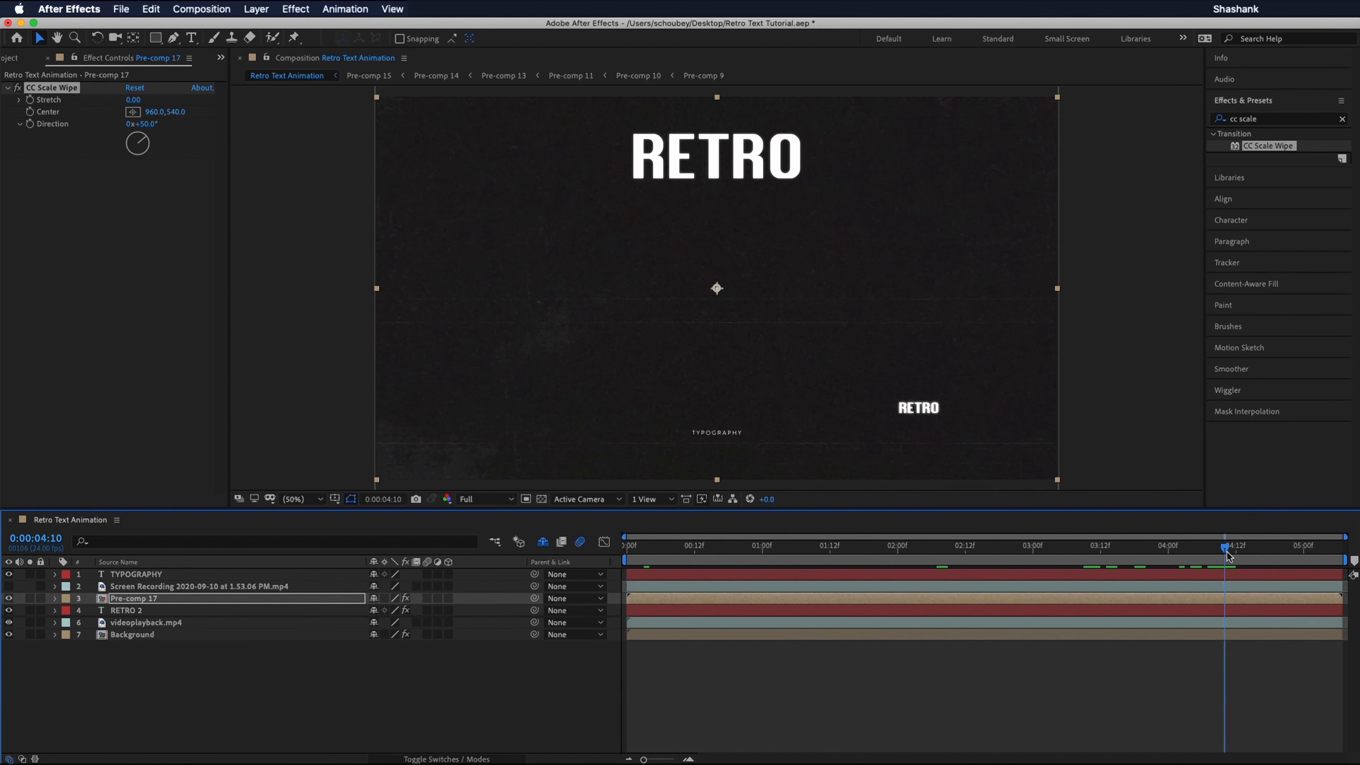
pyautogui.click(93, 90)
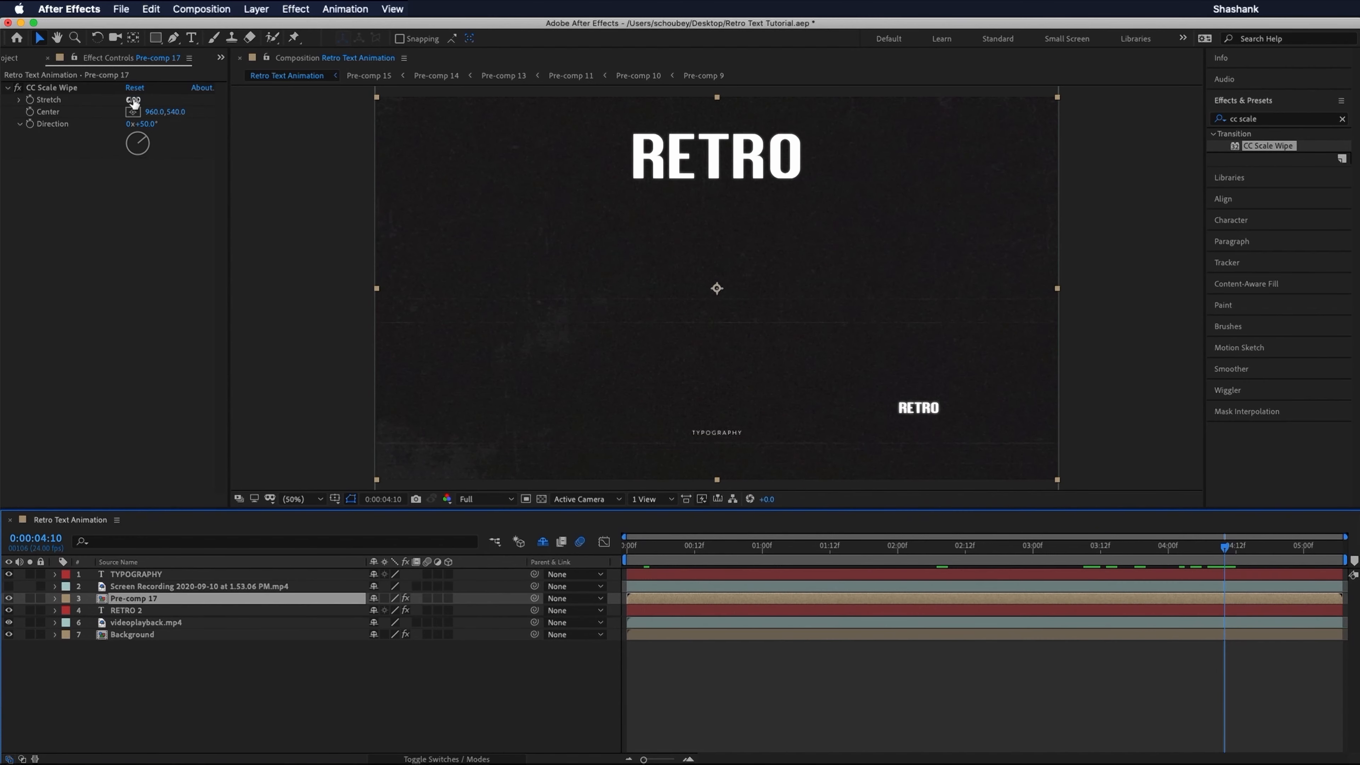
pyautogui.click(30, 100)
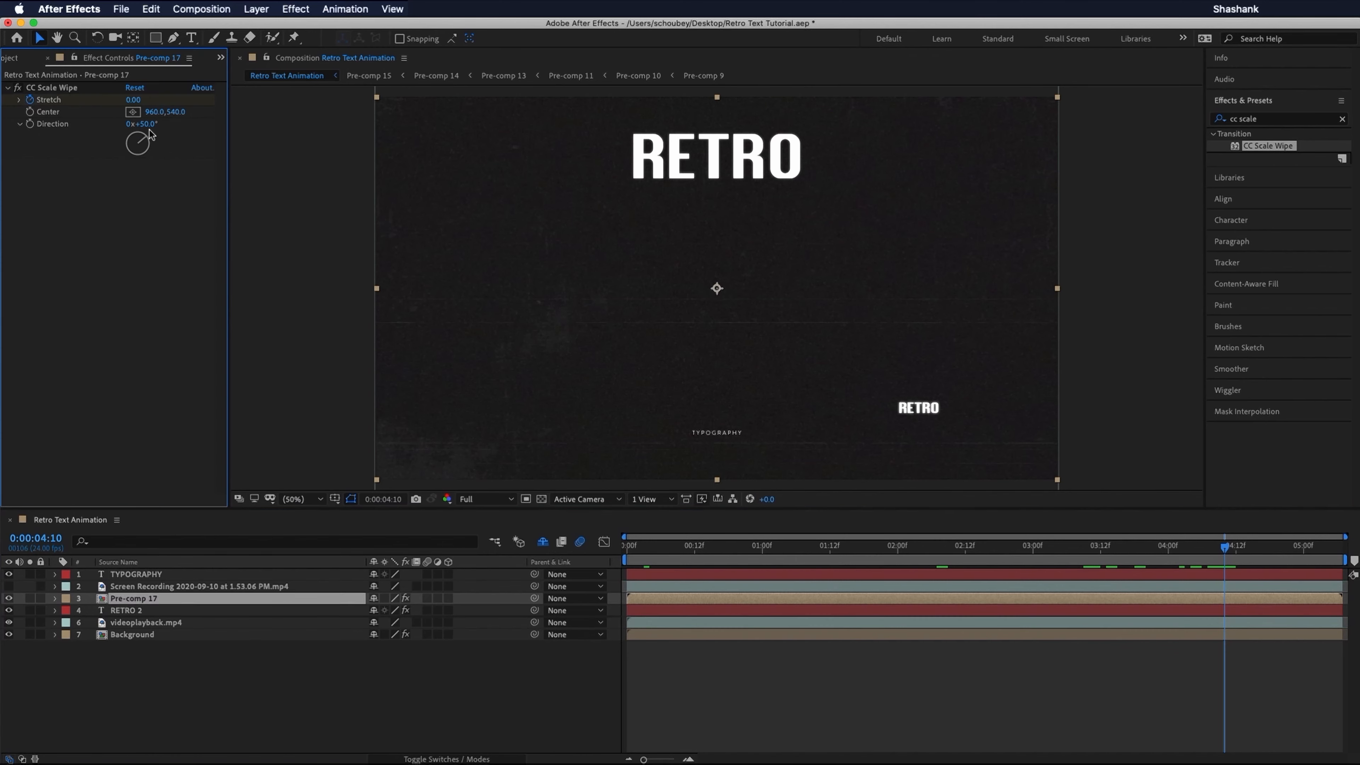
# Step: Set the CC Scale Wipe's Direction to 180° and return to the composition's first frame
pyautogui.click(149, 125)
pyautogui.write('180')
pyautogui.press('Return')
pyautogui.click(471, 611)
pyautogui.press('Home')
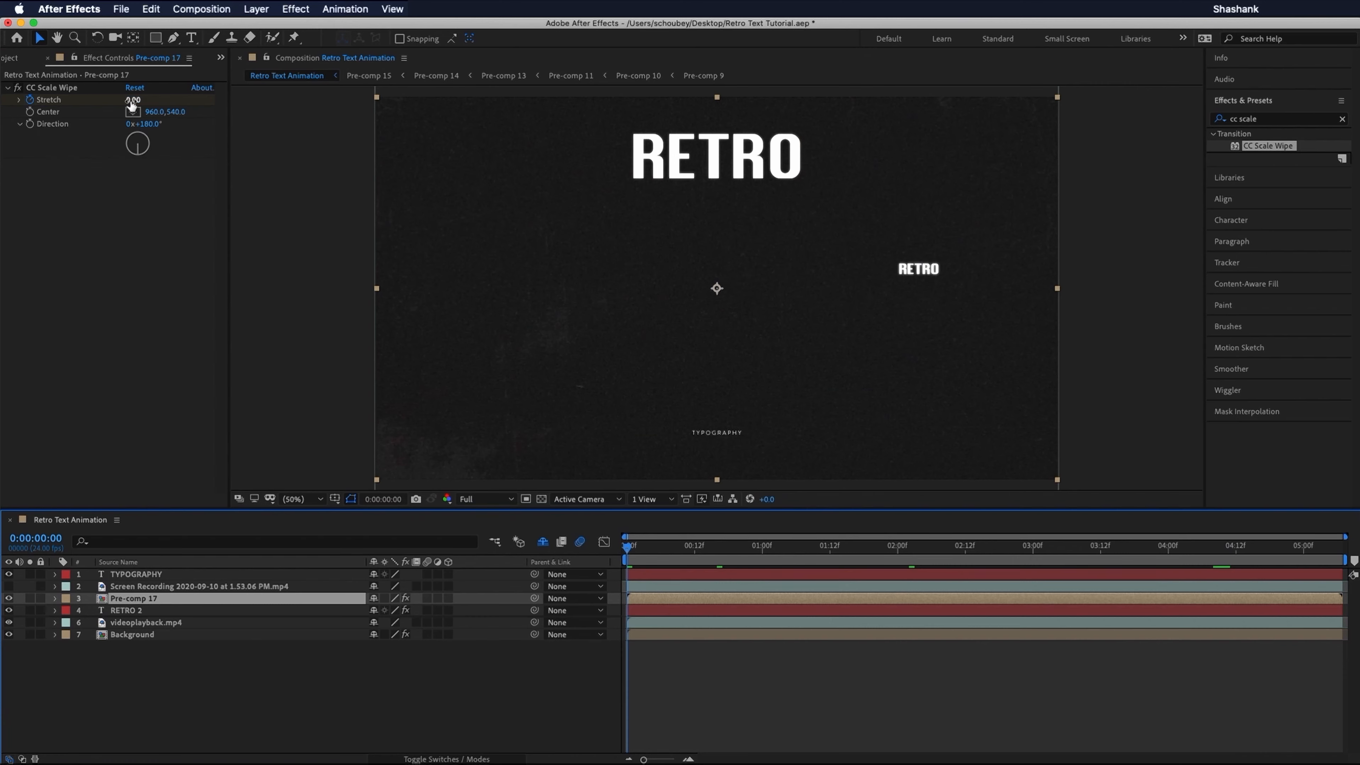
# Step: Set the CC Scale Wipe's Stretch to -40 at the first frame and preview the animation
pyautogui.click(129, 100)
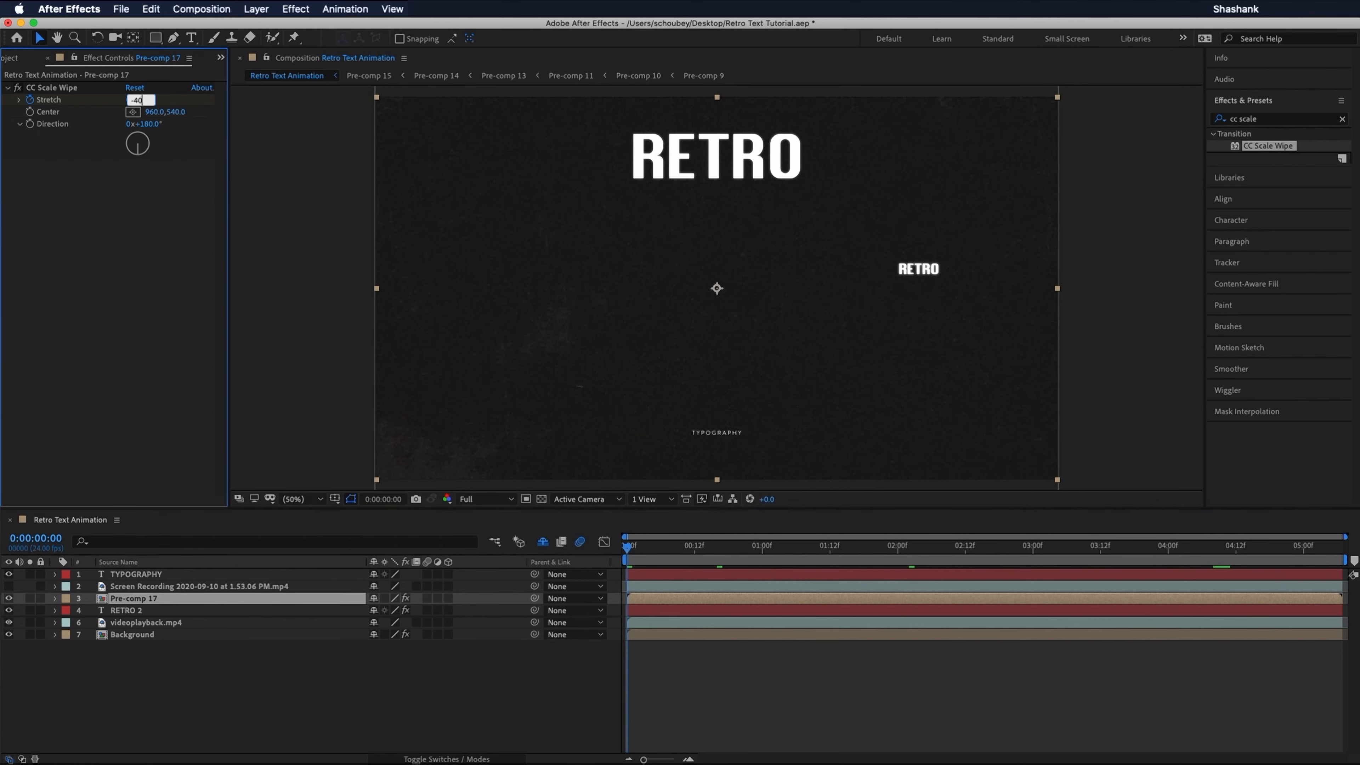
pyautogui.press('Return')
pyautogui.press('space')
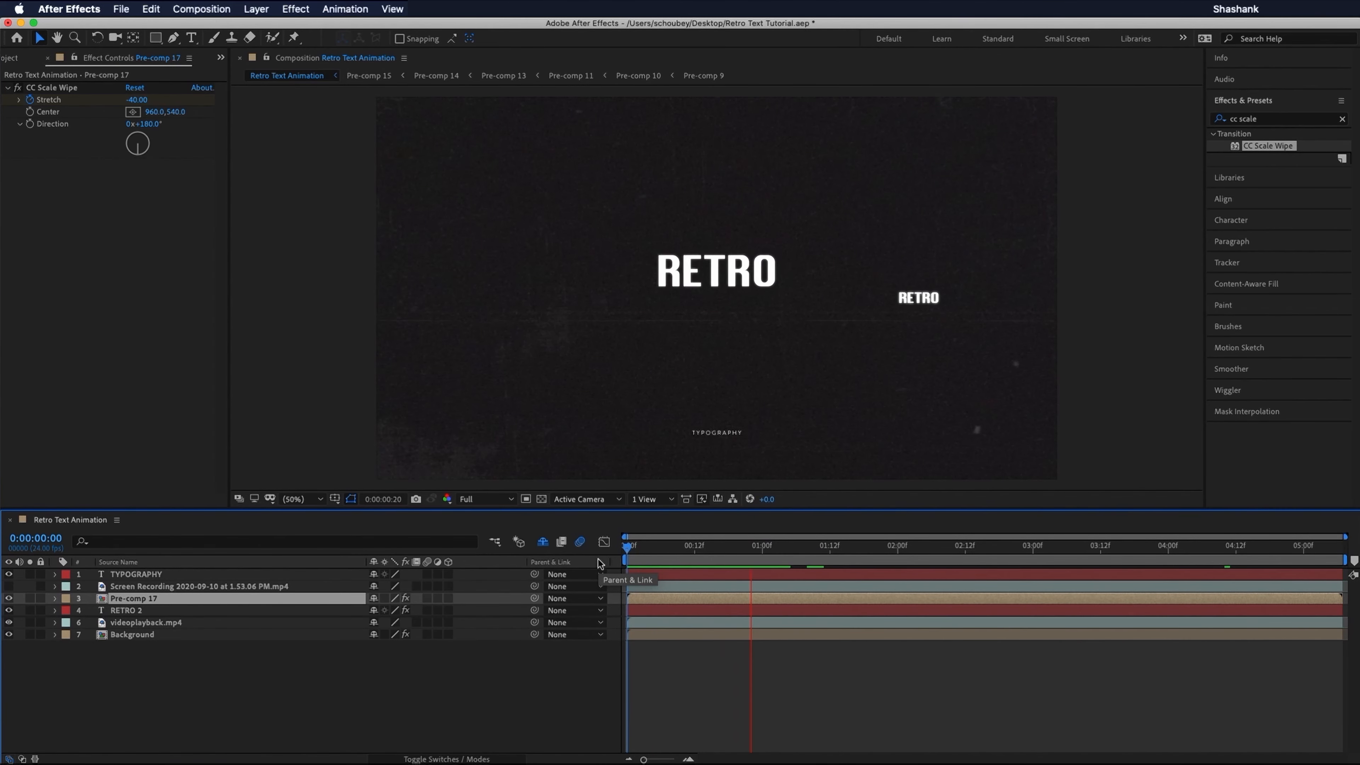
pyautogui.press('space')
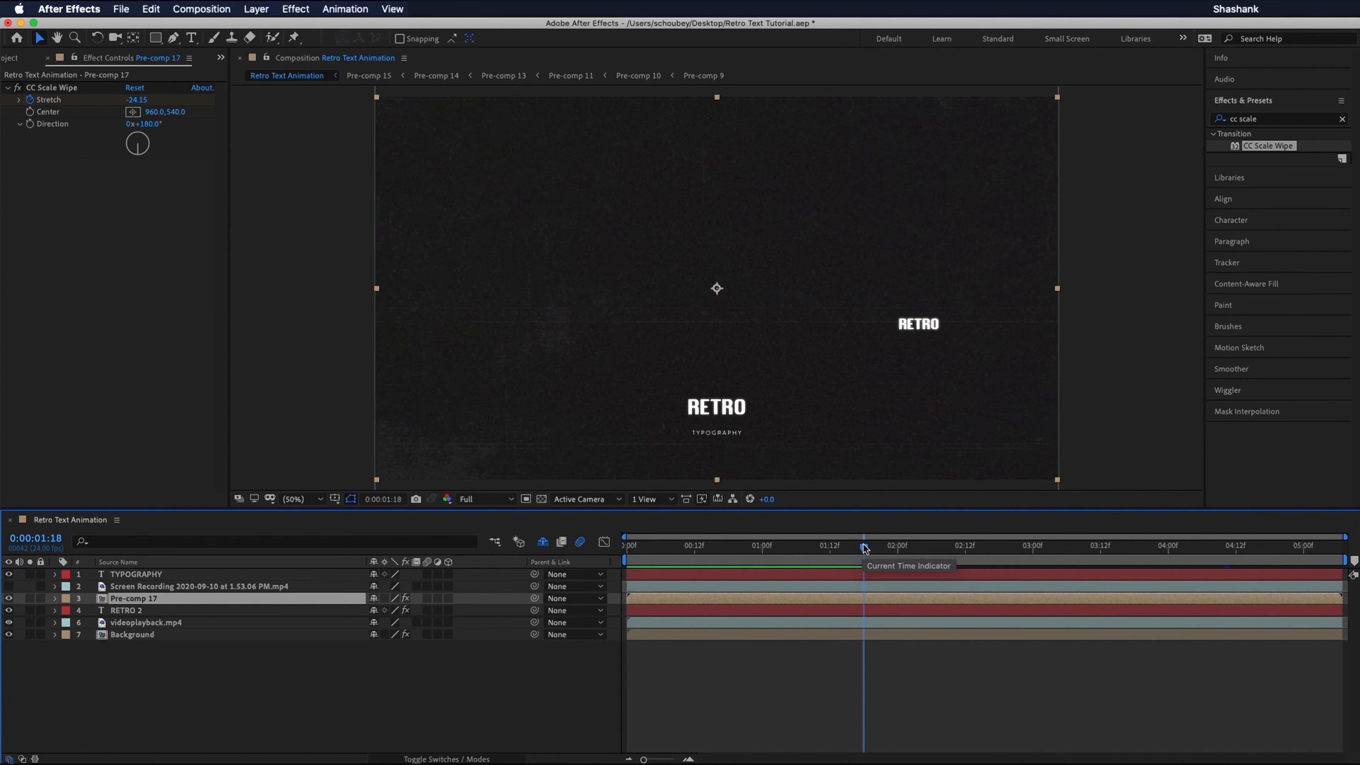
# Step: Trim the end of Pre-comp 17 at 0:00:00:19 and time-stretch the layer to a new duration of 5 seconds
pyautogui.moveTo(869, 555); pyautogui.dragTo(734, 575)
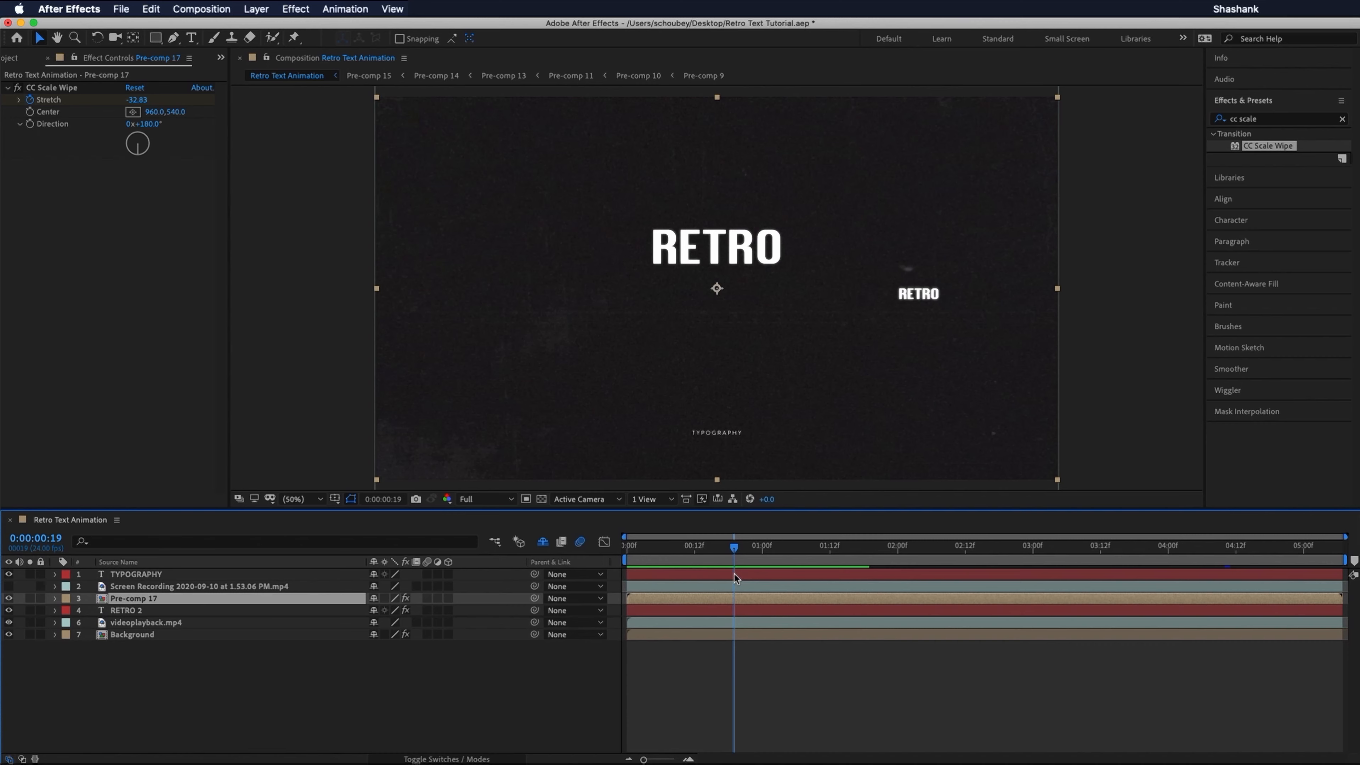
pyautogui.hotkey('alt', ']')
pyautogui.rightClick(716, 597)
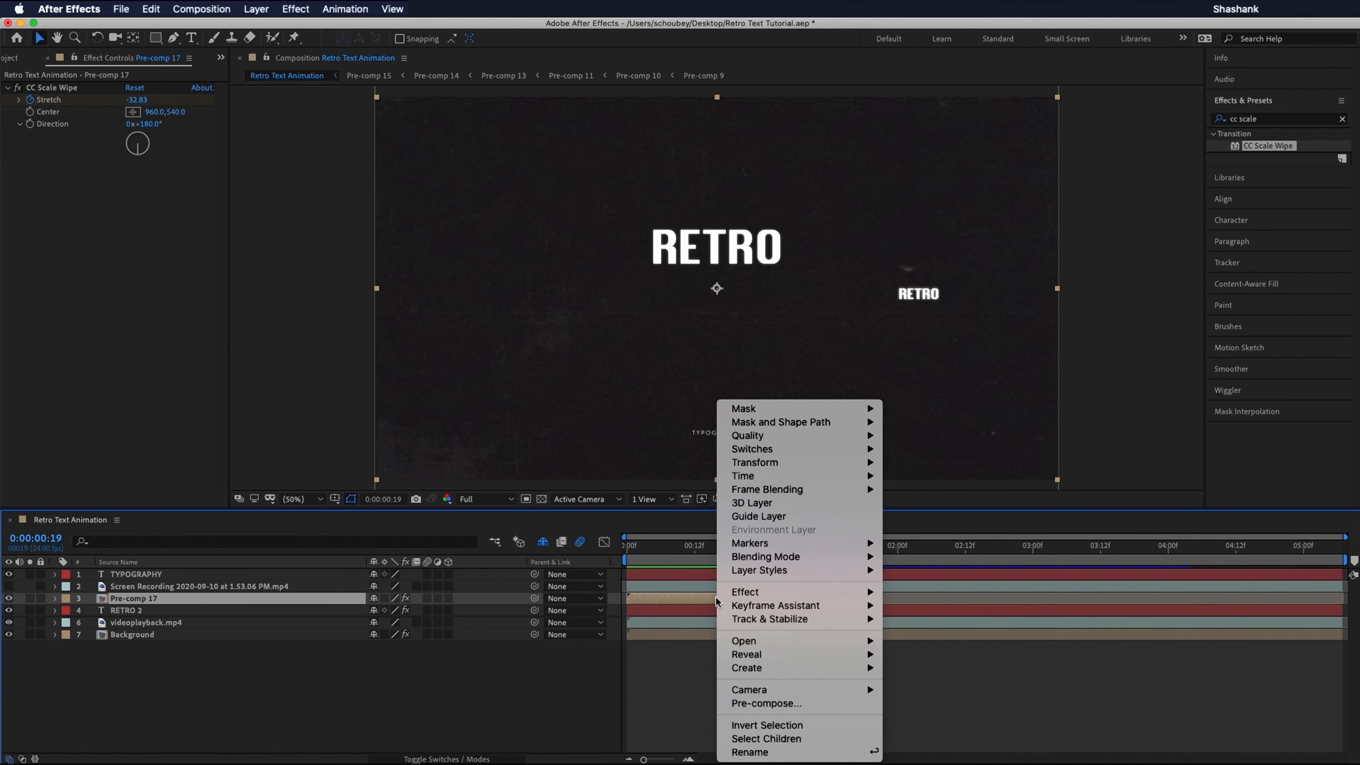
pyautogui.moveTo(857, 476)
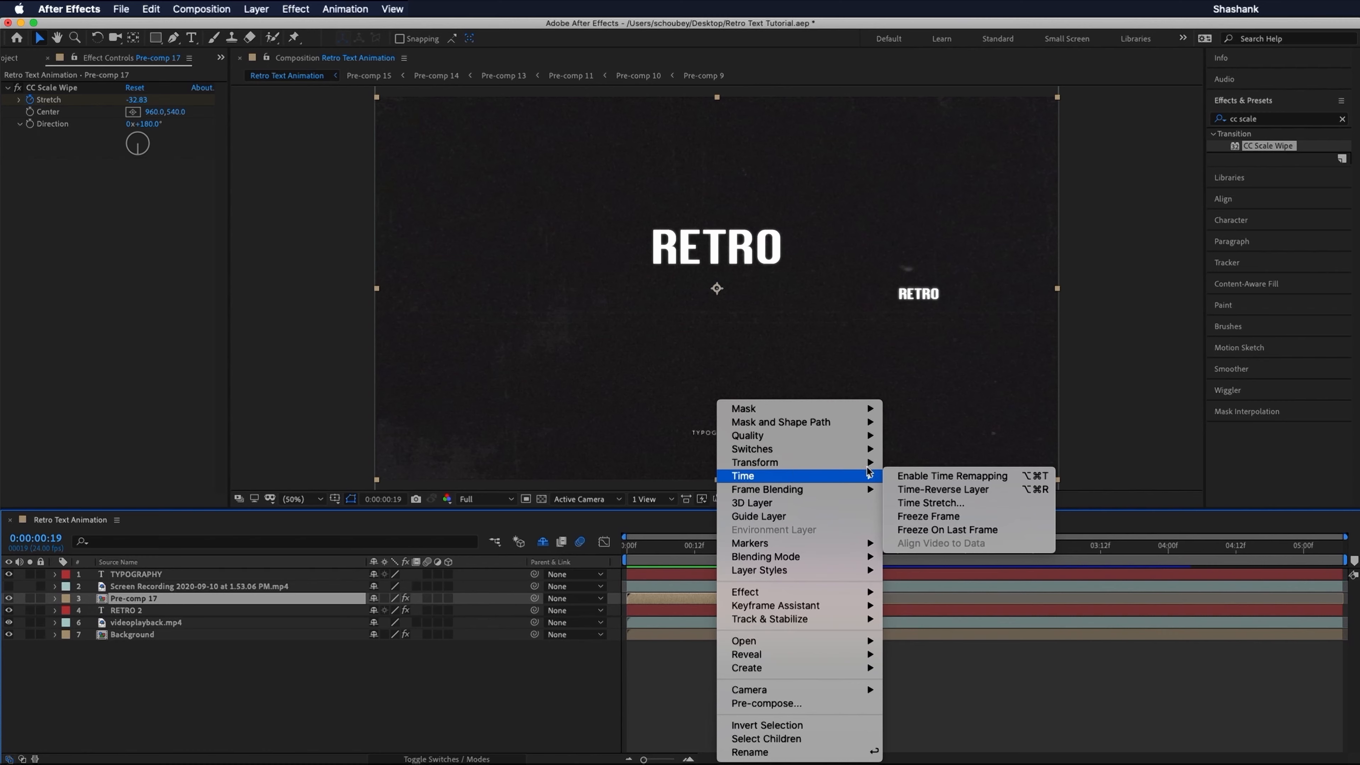
pyautogui.click(964, 503)
pyautogui.click(648, 368)
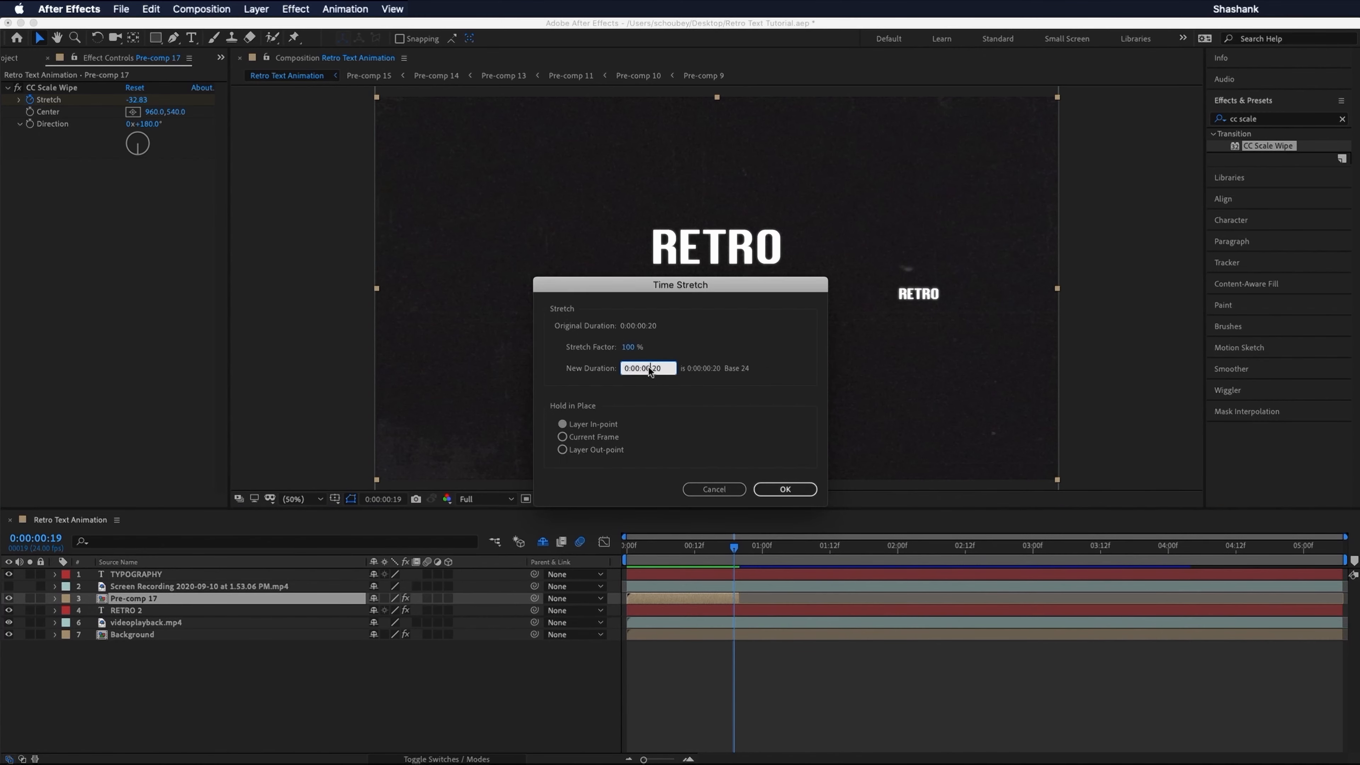
pyautogui.press('BackSpace')
pyautogui.write('5:')
pyautogui.press('Return')
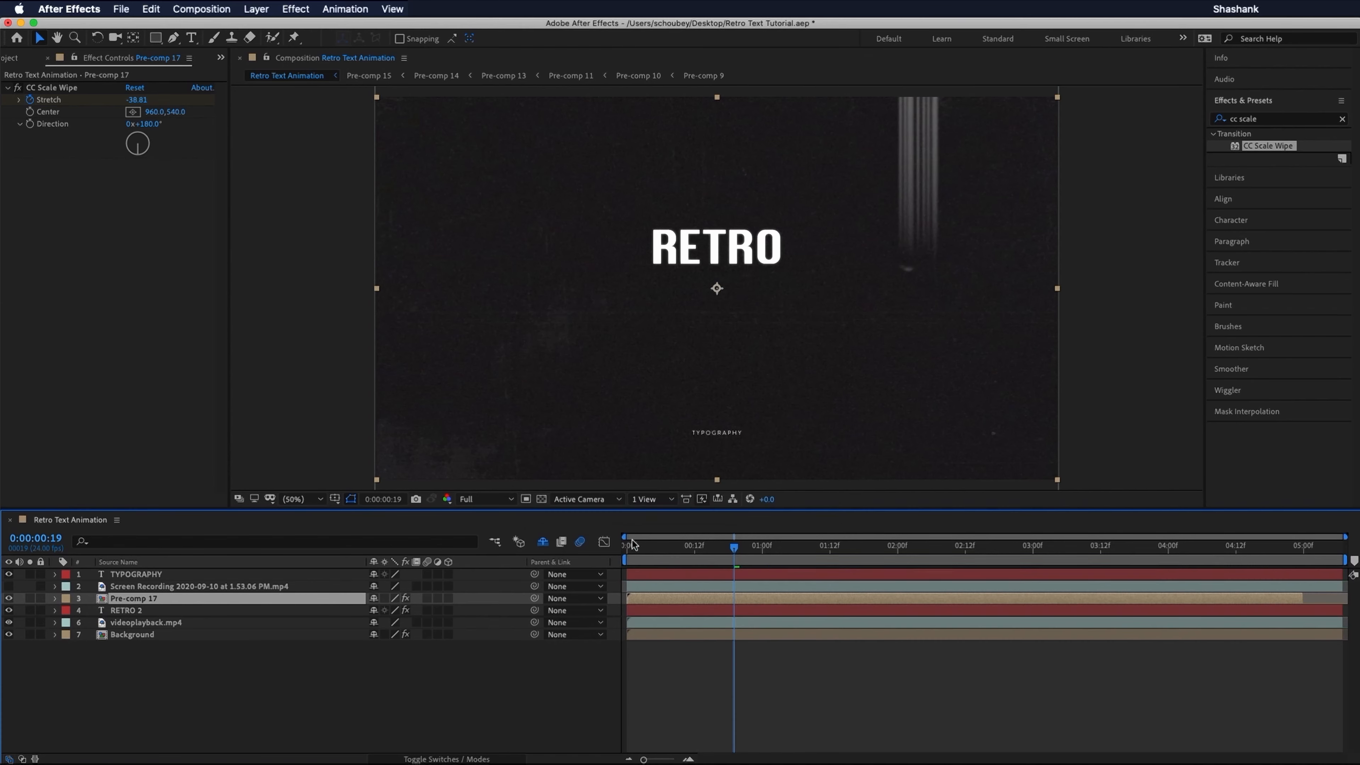
# Step: Preview the stretched small RETRO text and shift its pre-comp layer about 1.6 seconds earlier in time
pyautogui.moveTo(633, 547); pyautogui.dragTo(1102, 565)
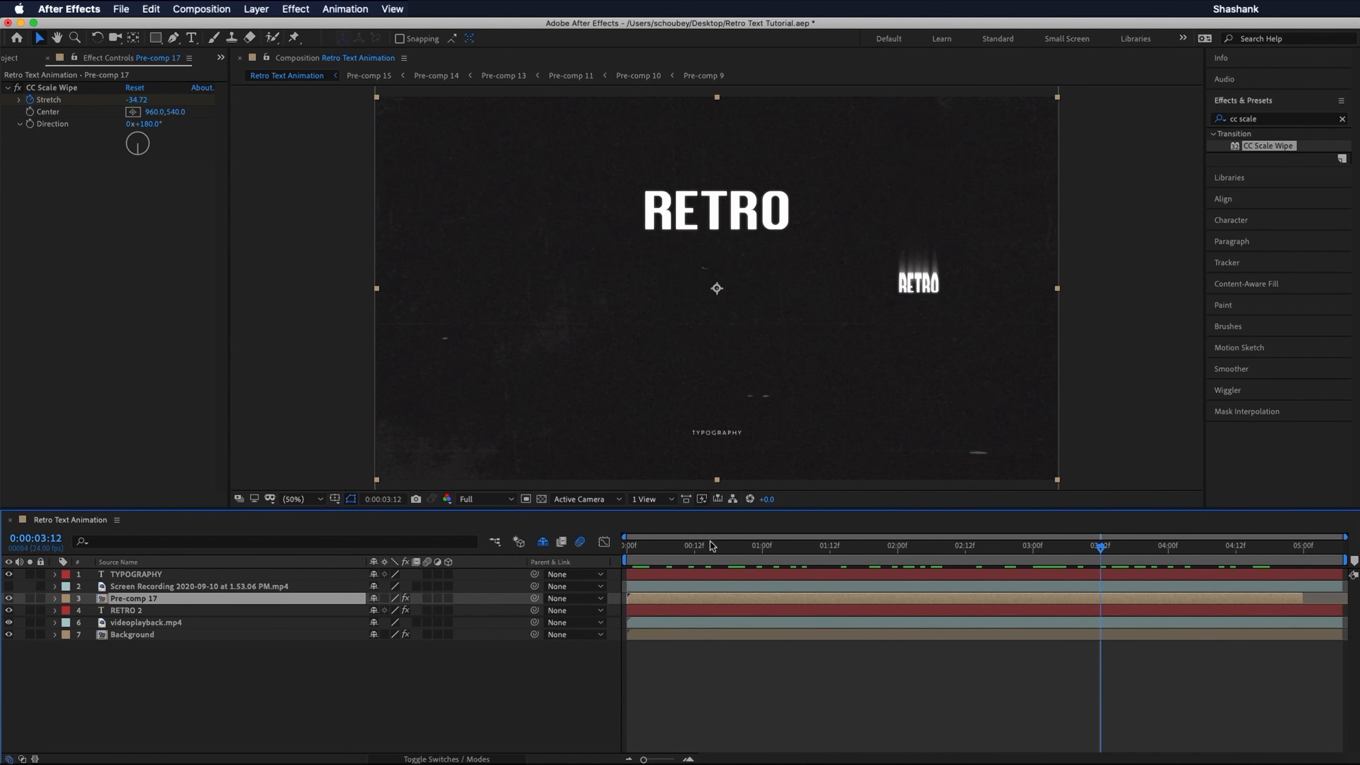
pyautogui.moveTo(711, 546); pyautogui.dragTo(617, 550)
pyautogui.press('space')
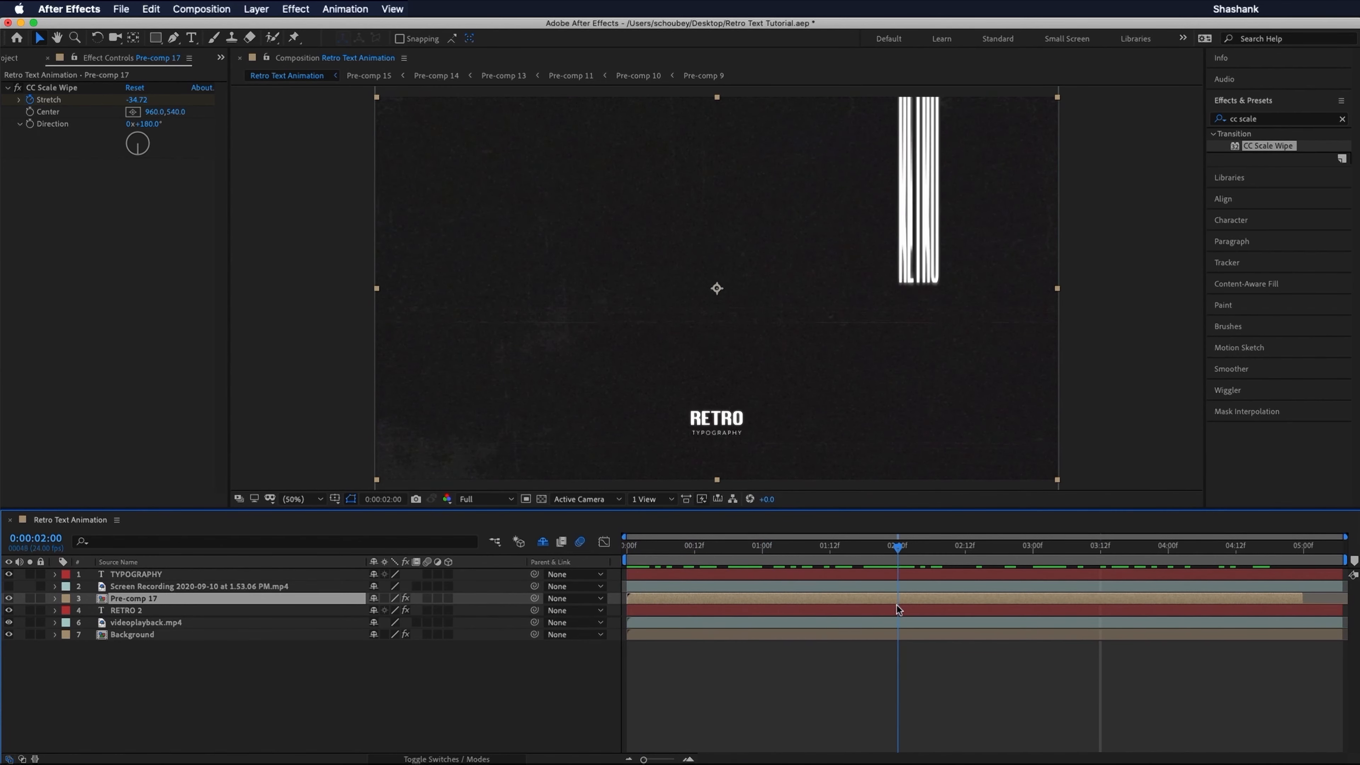
pyautogui.moveTo(1079, 598); pyautogui.dragTo(872, 600)
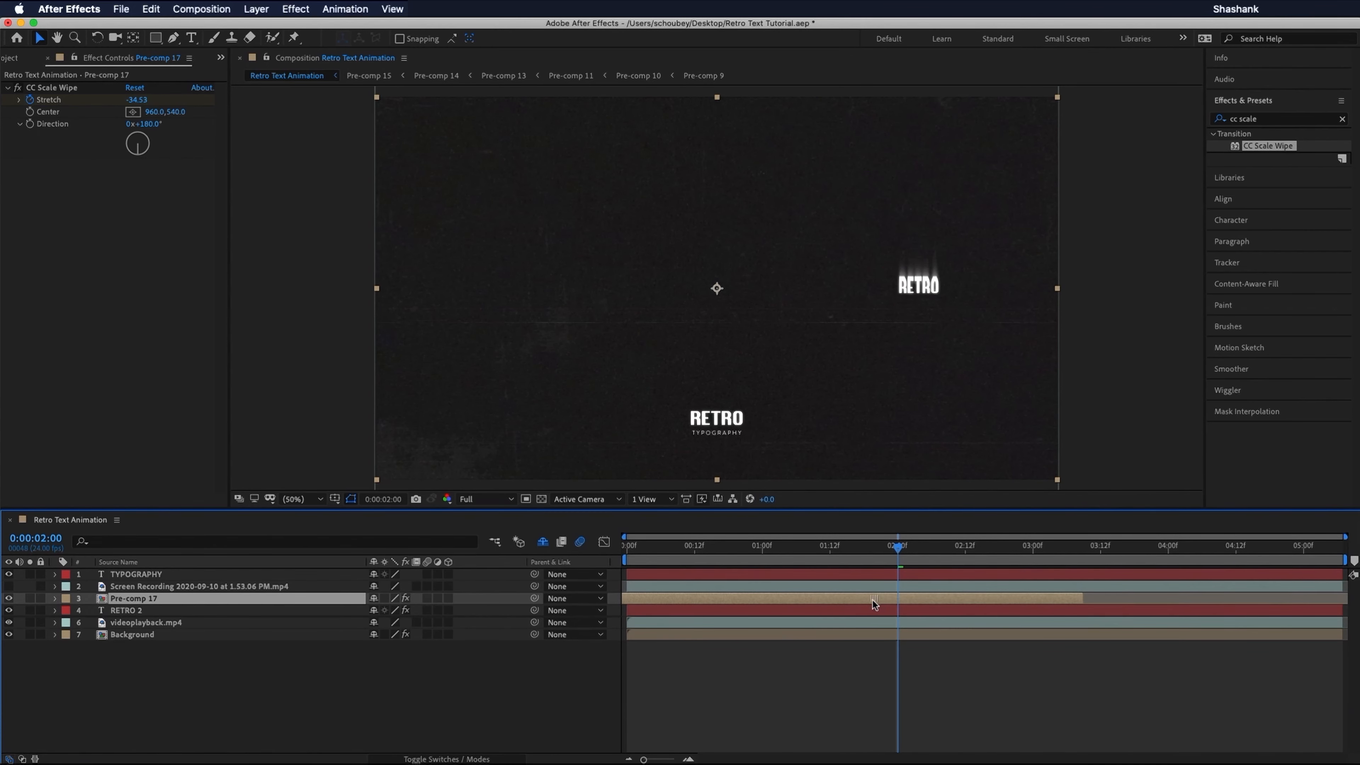
# Step: Move the small RETRO text over the main RETRO title just above TYPOGRAPHY, nudging it up 4 pixels at 0:00:02:08
pyautogui.moveTo(932, 288); pyautogui.dragTo(732, 419)
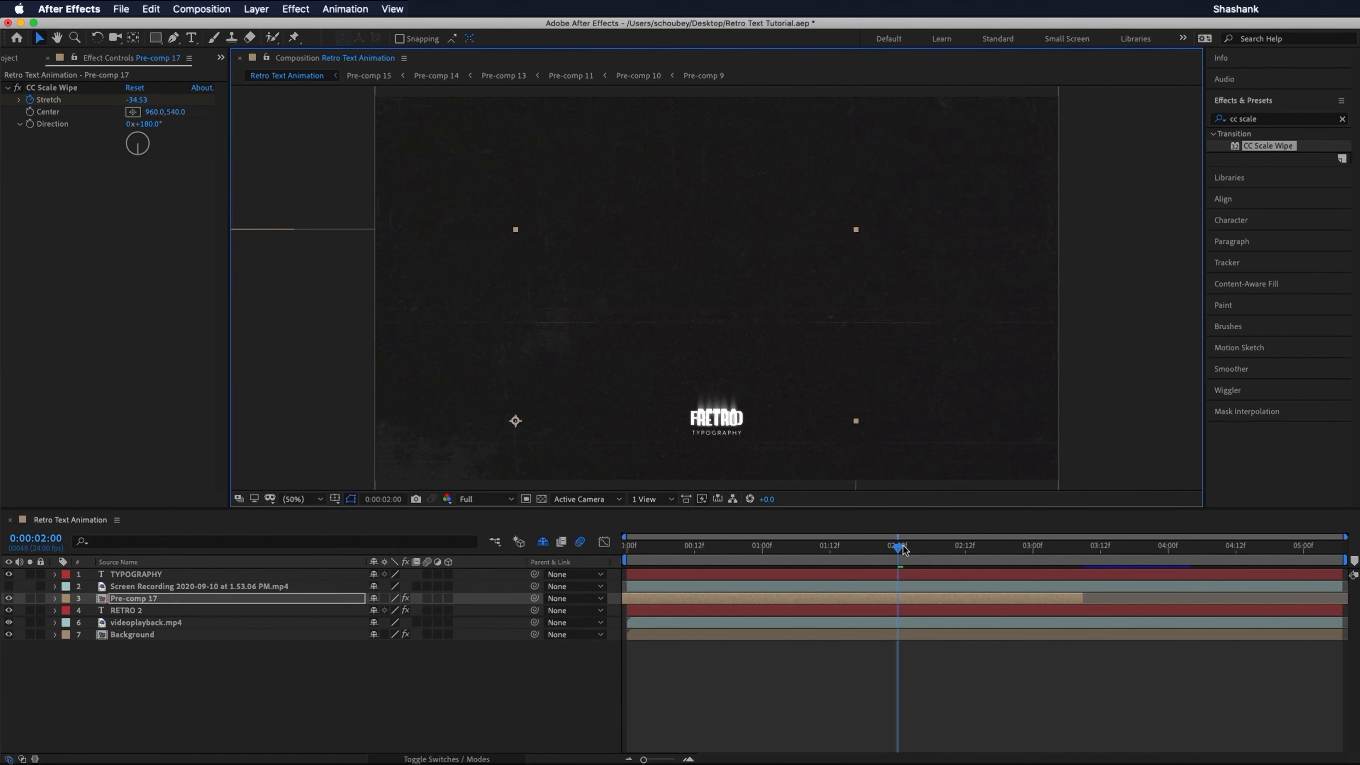
pyautogui.moveTo(898, 546); pyautogui.dragTo(944, 571)
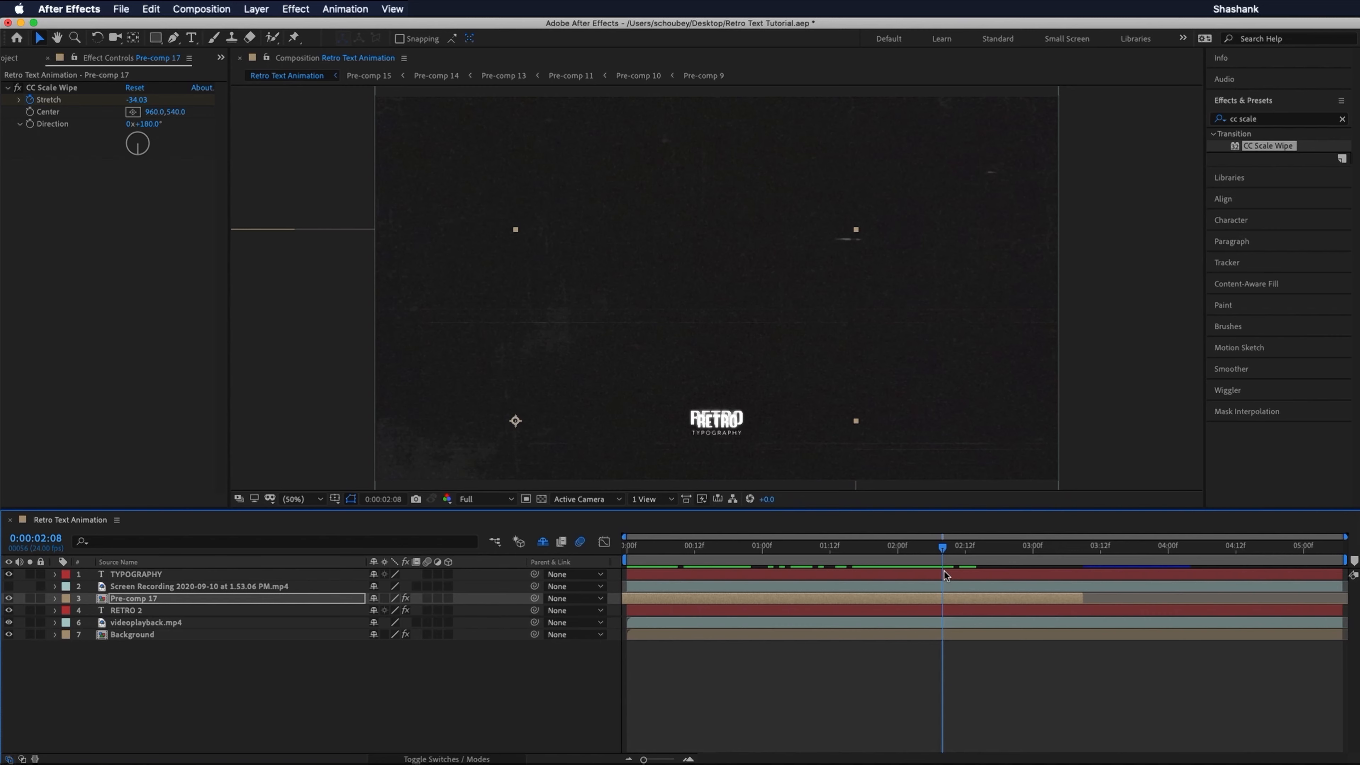
pyautogui.press('Up')
pyautogui.press('Up')
pyautogui.press('Up')
pyautogui.press('Up')
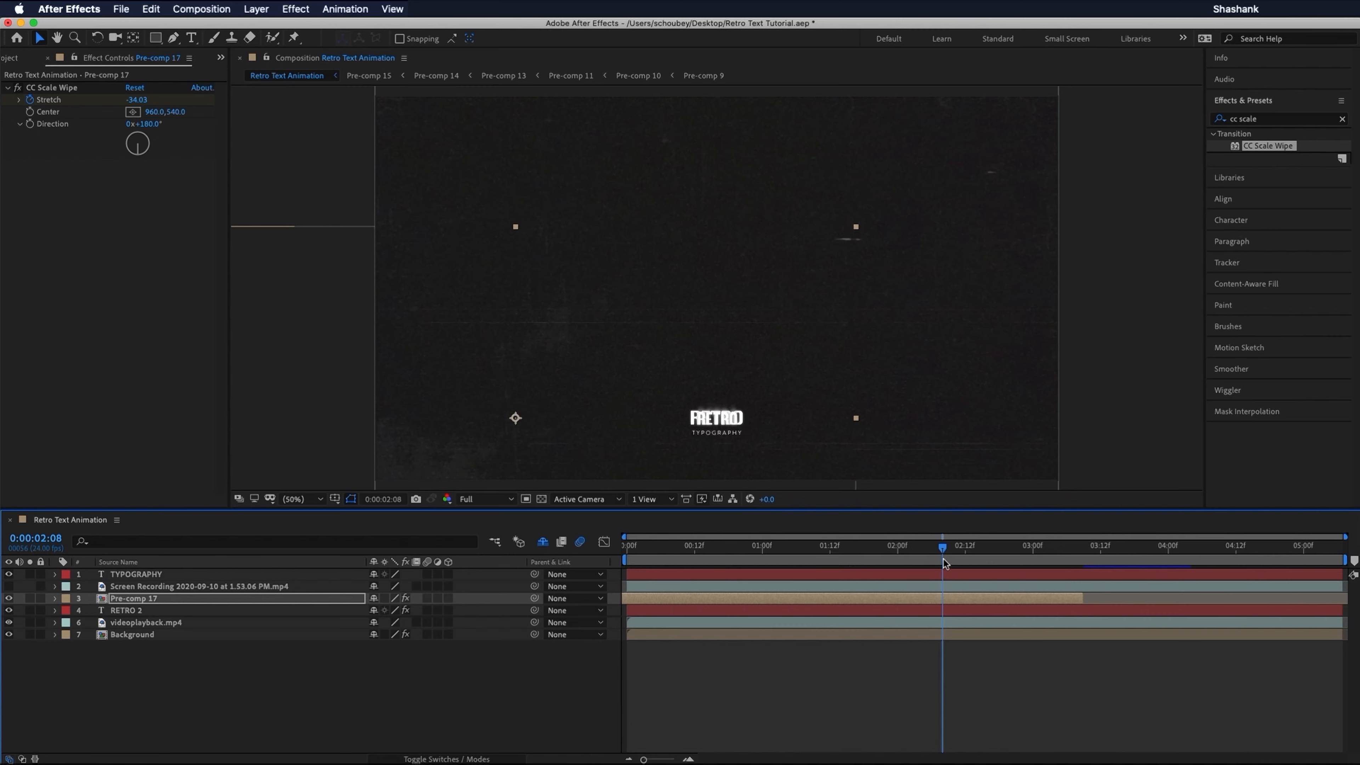
# Step: Preview the aligned text and trim the end of Pre-comp 17 at 0:00:02:07
pyautogui.press('space')
pyautogui.press('space')
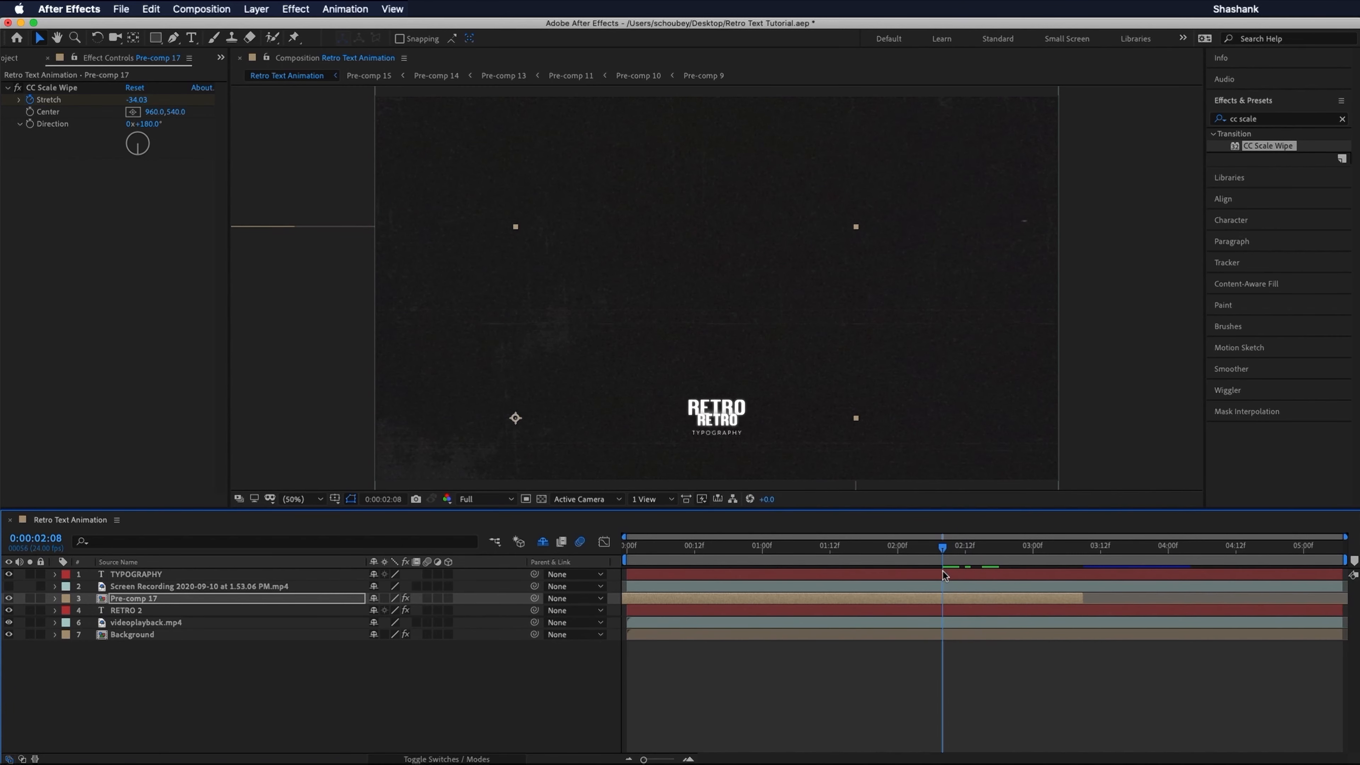
pyautogui.moveTo(943, 570)
pyautogui.mouseDown()
pyautogui.moveTo(689, 545)
pyautogui.moveTo(875, 544)
pyautogui.moveTo(936, 560)
pyautogui.mouseUp()
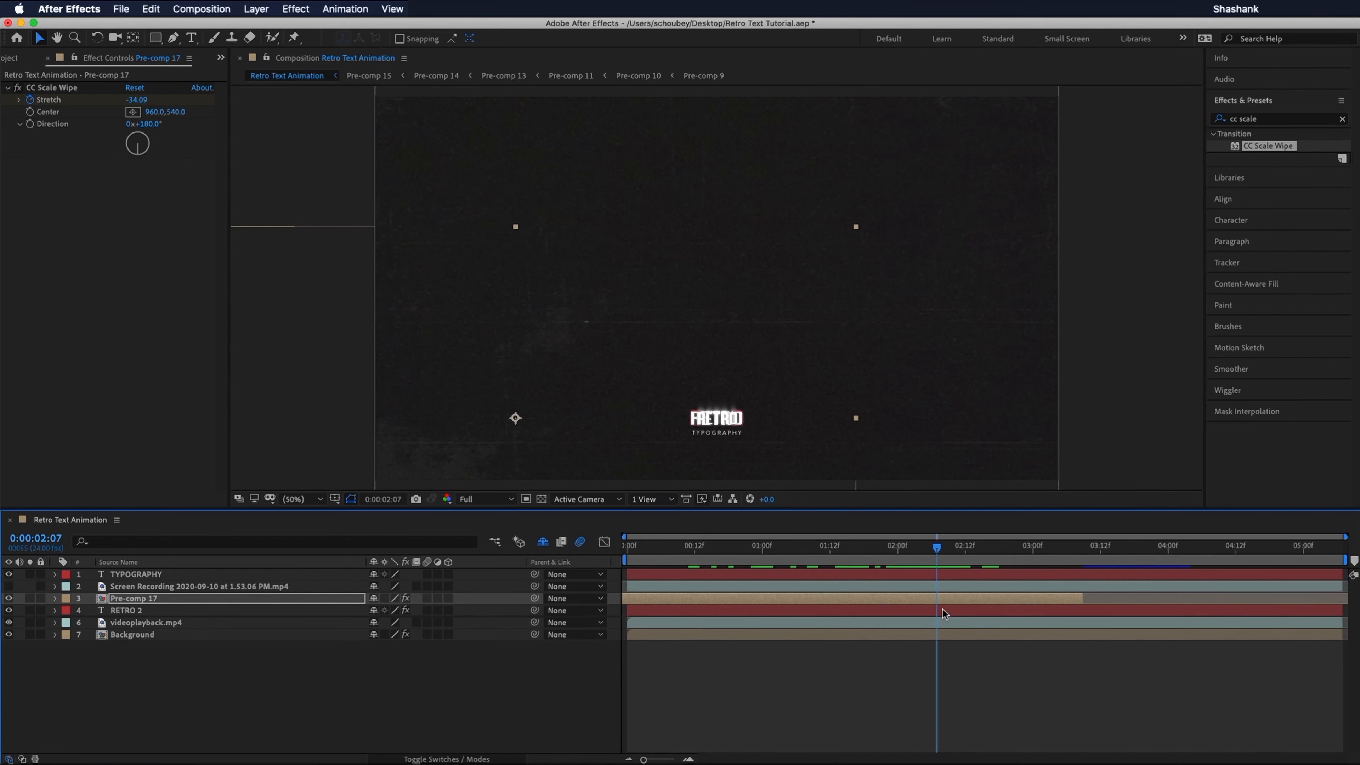
pyautogui.hotkey('alt', ']')
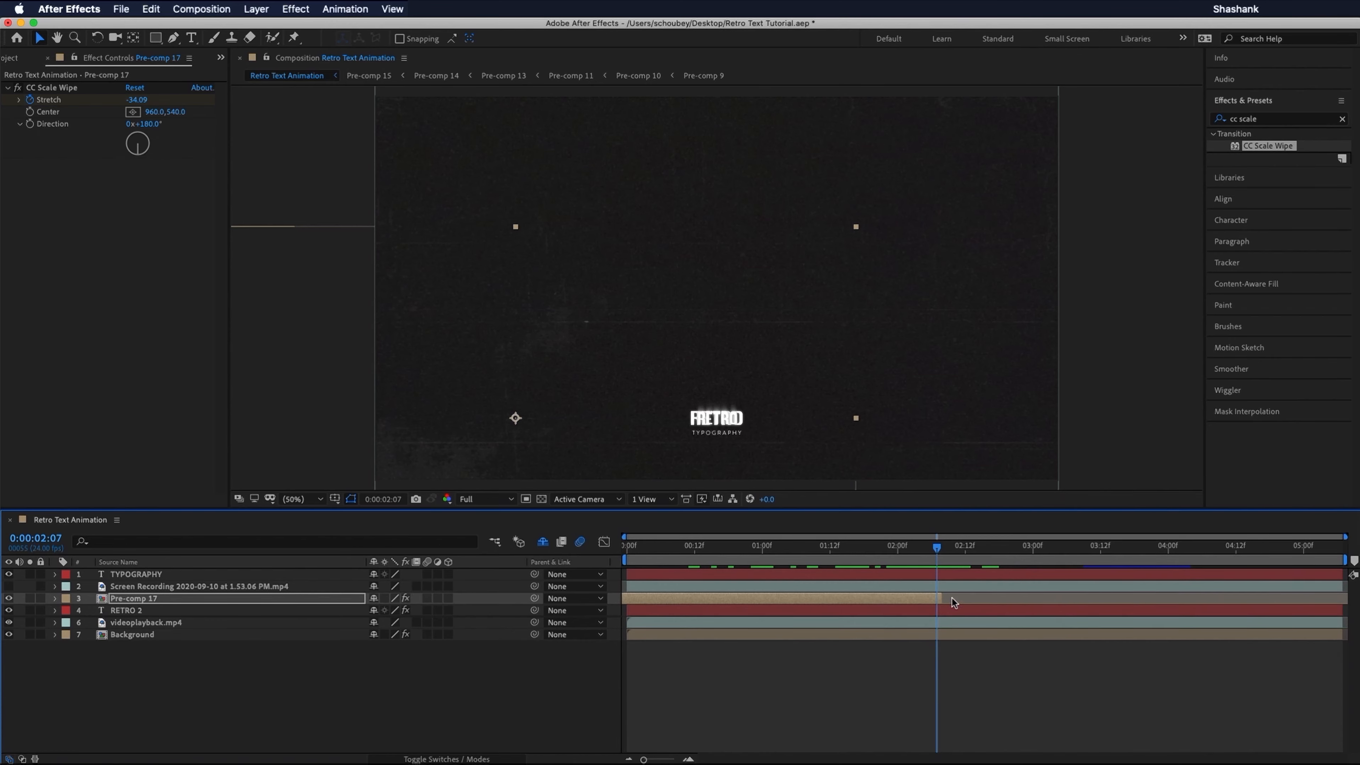
pyautogui.moveTo(937, 549); pyautogui.dragTo(800, 567)
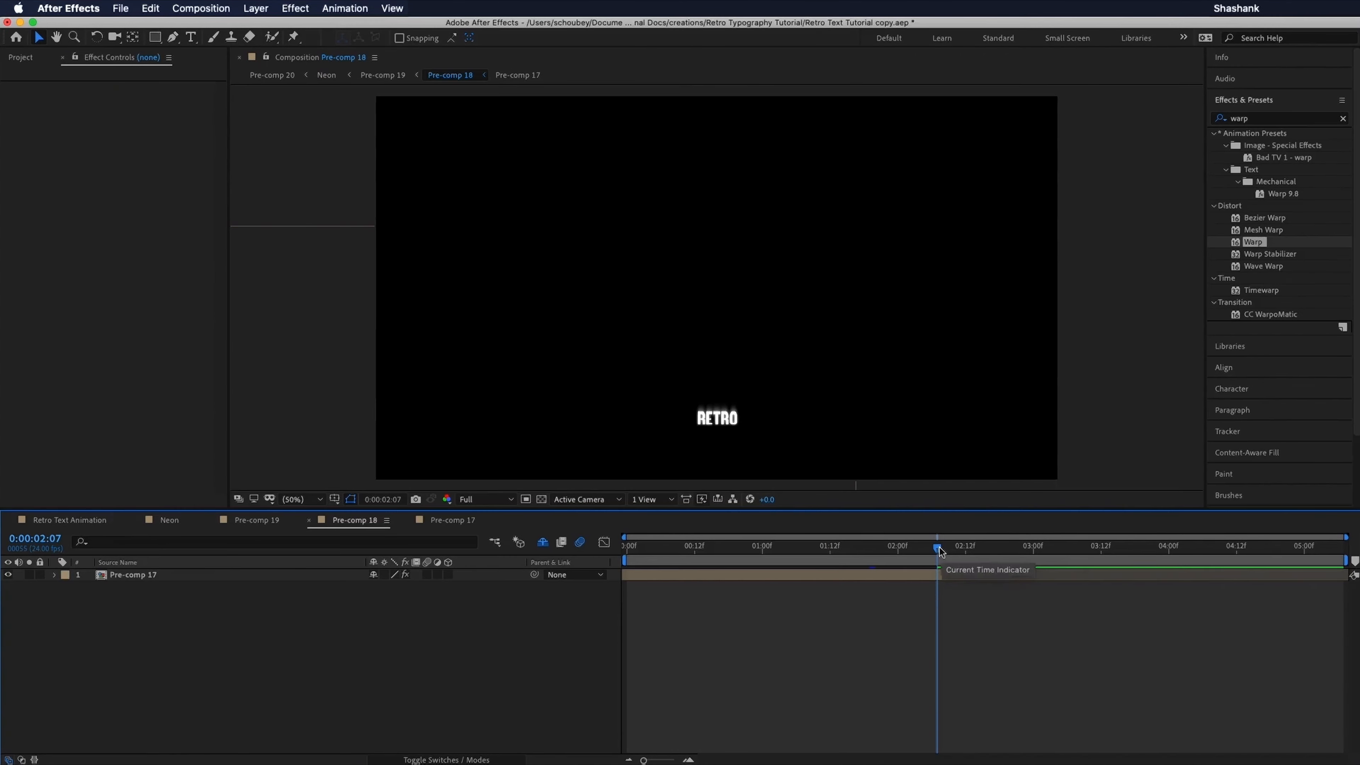
# Step: Duplicate the Pre-comp 17 layer inside Pre-comp 18 and pre-compose both copies as Pre-comp 21
pyautogui.moveTo(828, 577); pyautogui.dragTo(938, 589)
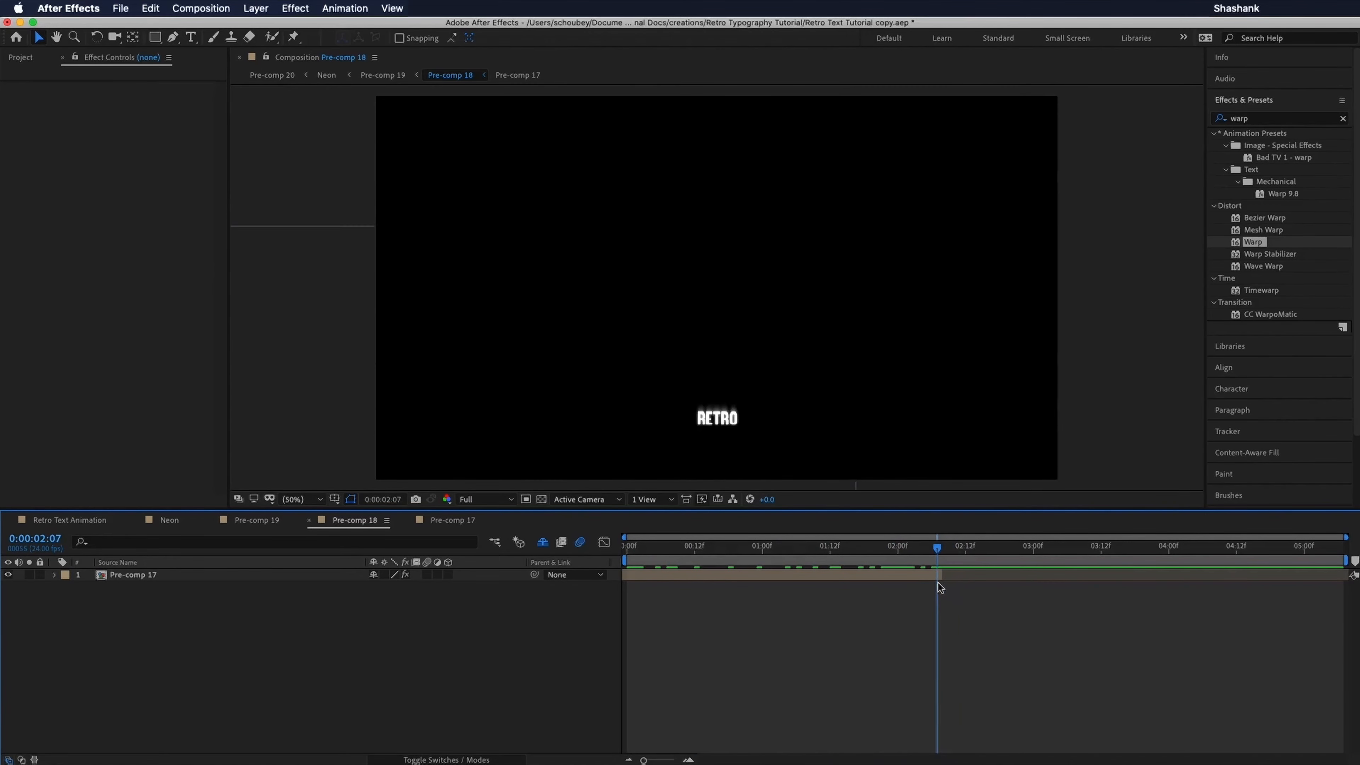
pyautogui.click(932, 582)
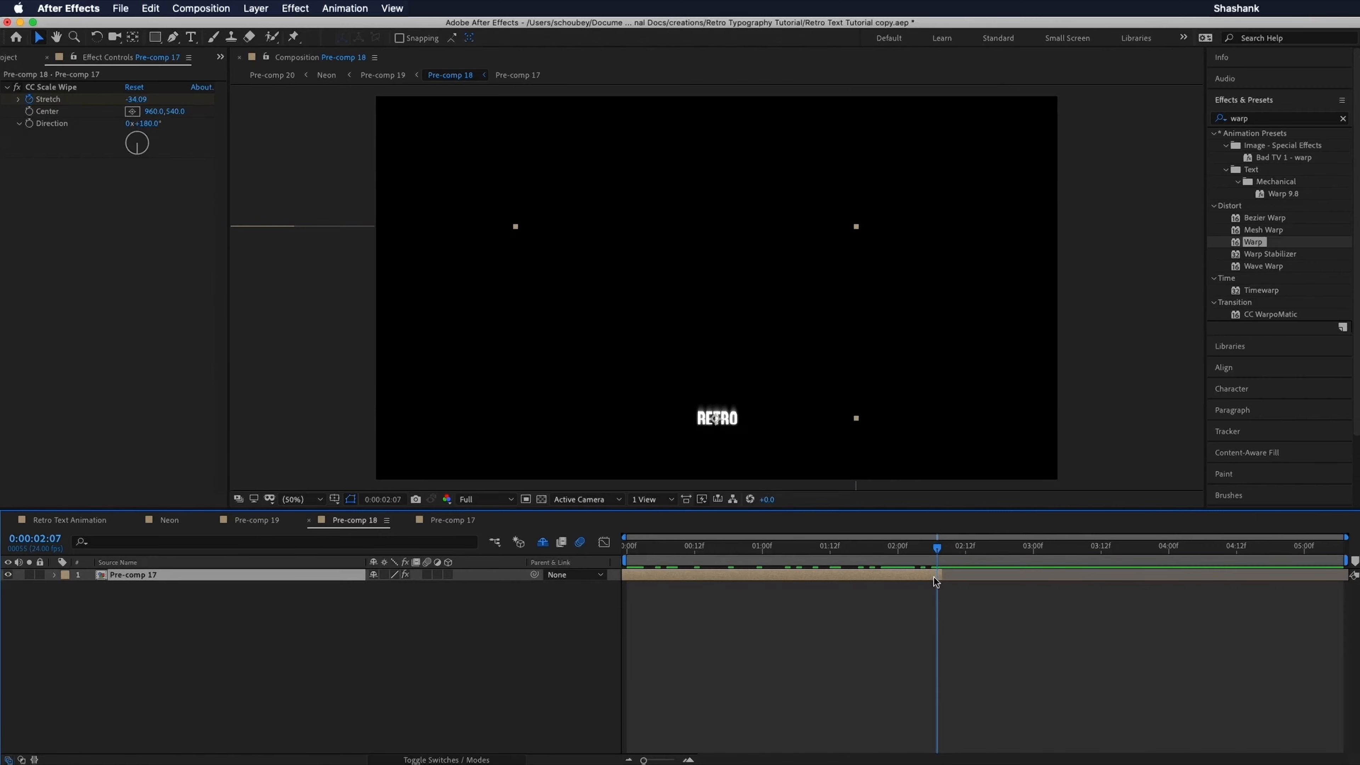
pyautogui.press('super+d')
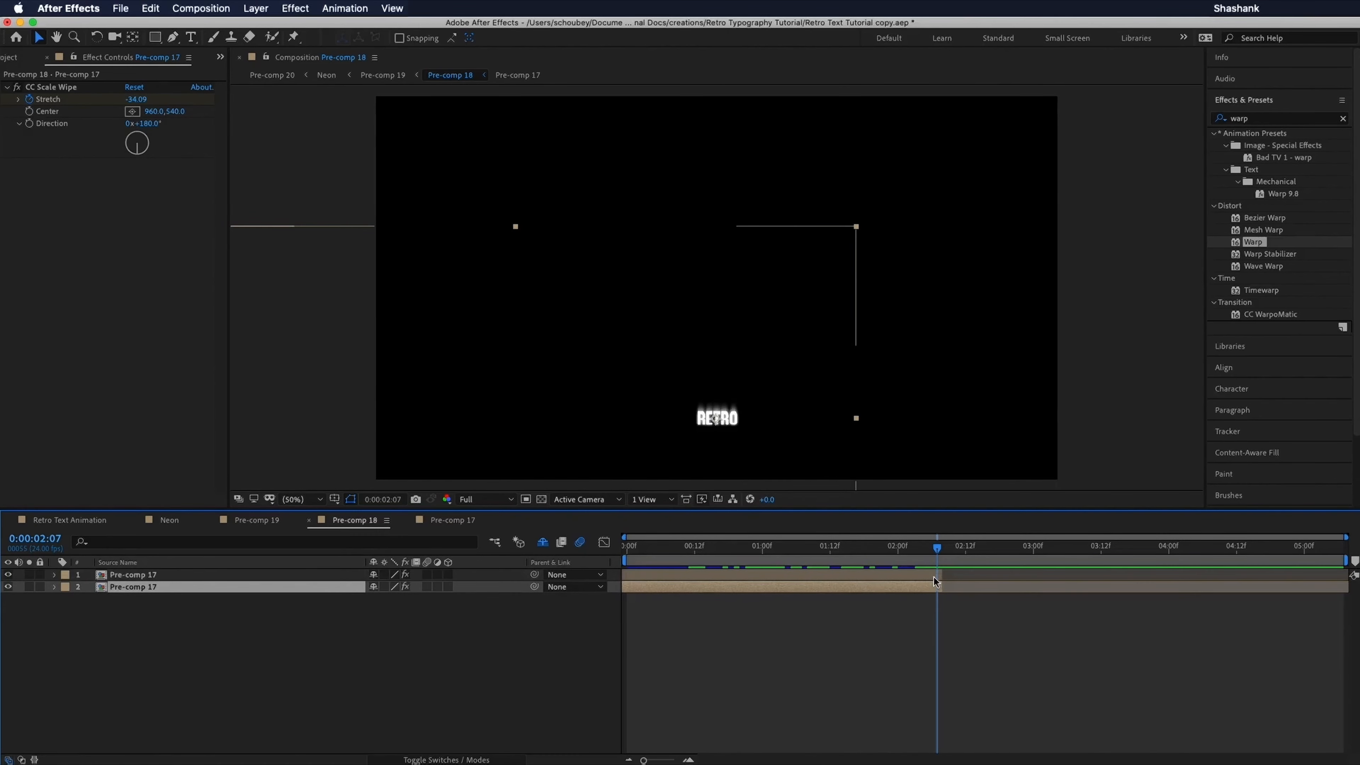
pyautogui.click(926, 576)
pyautogui.keyDown('shift'); pyautogui.click(928, 589); pyautogui.keyUp('shift')
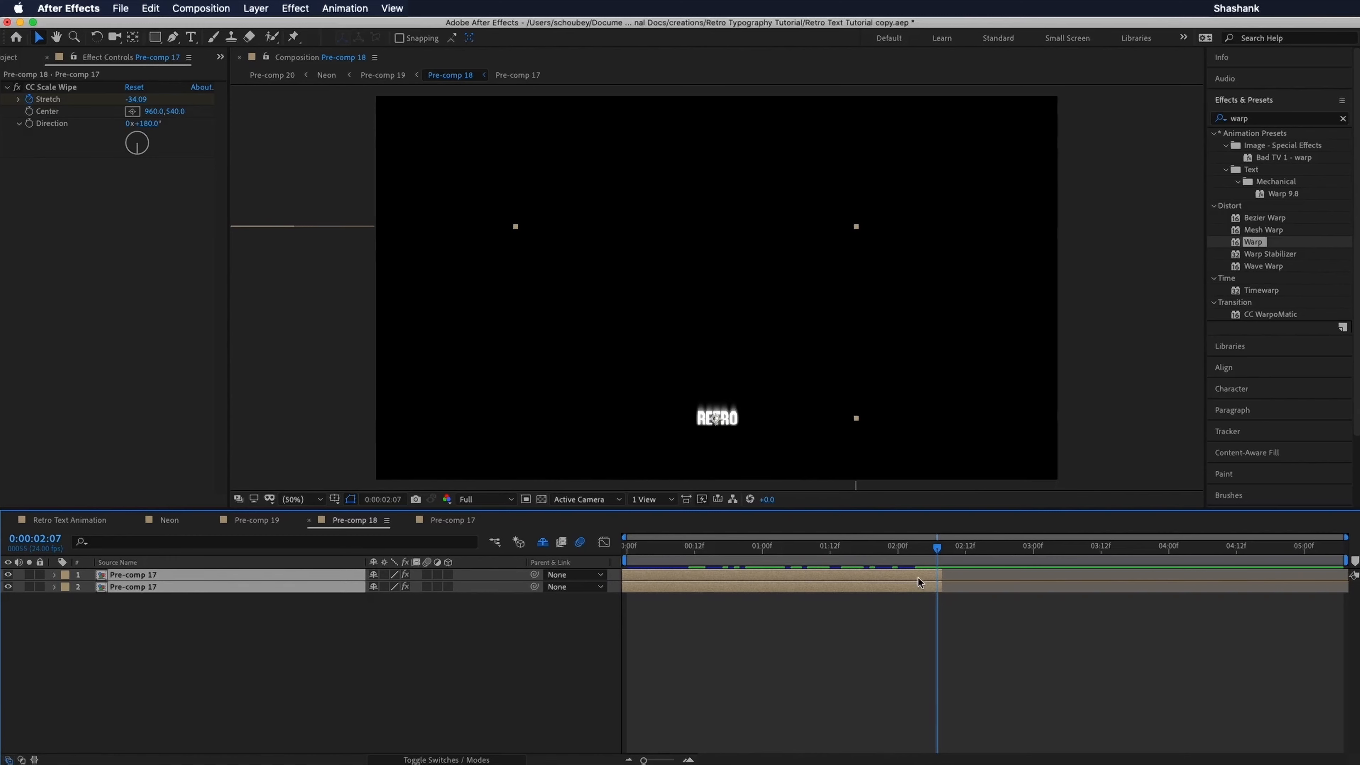
pyautogui.rightClick(918, 582)
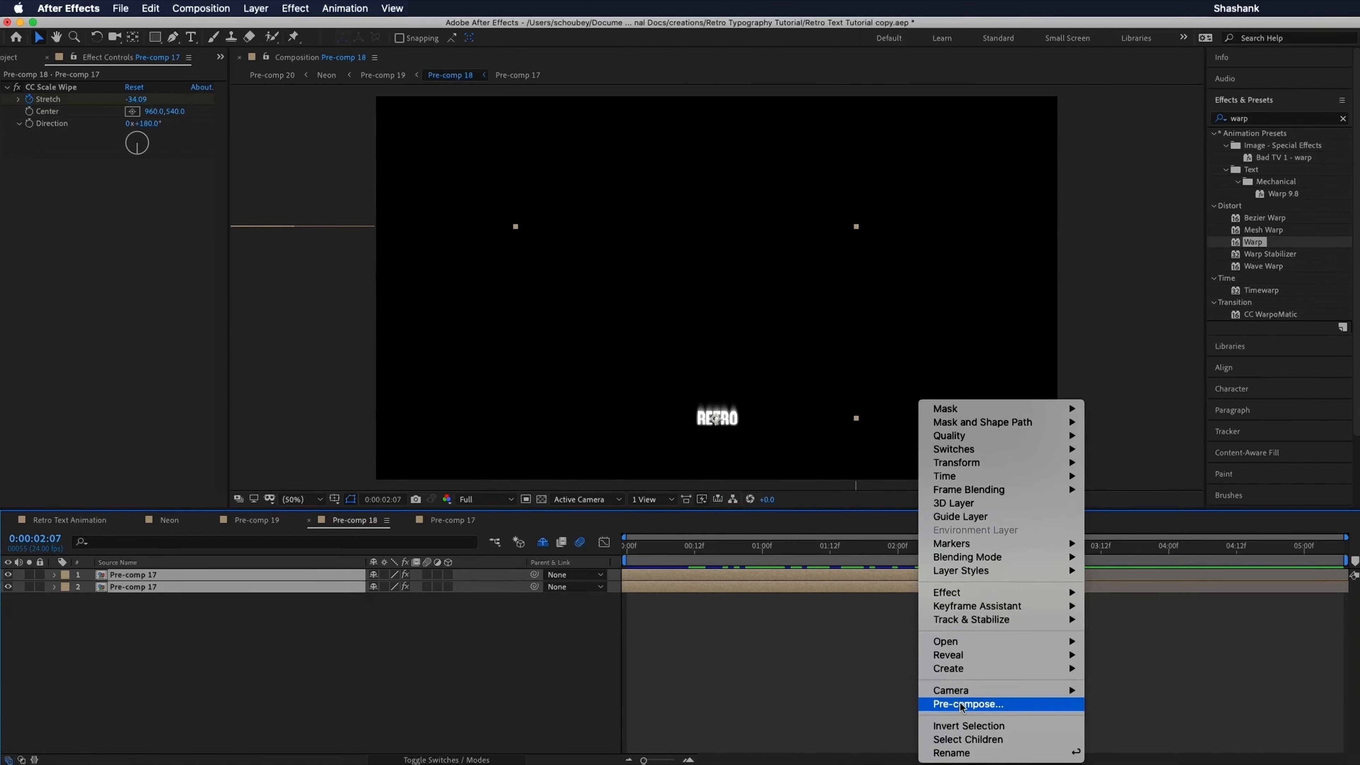
pyautogui.click(972, 705)
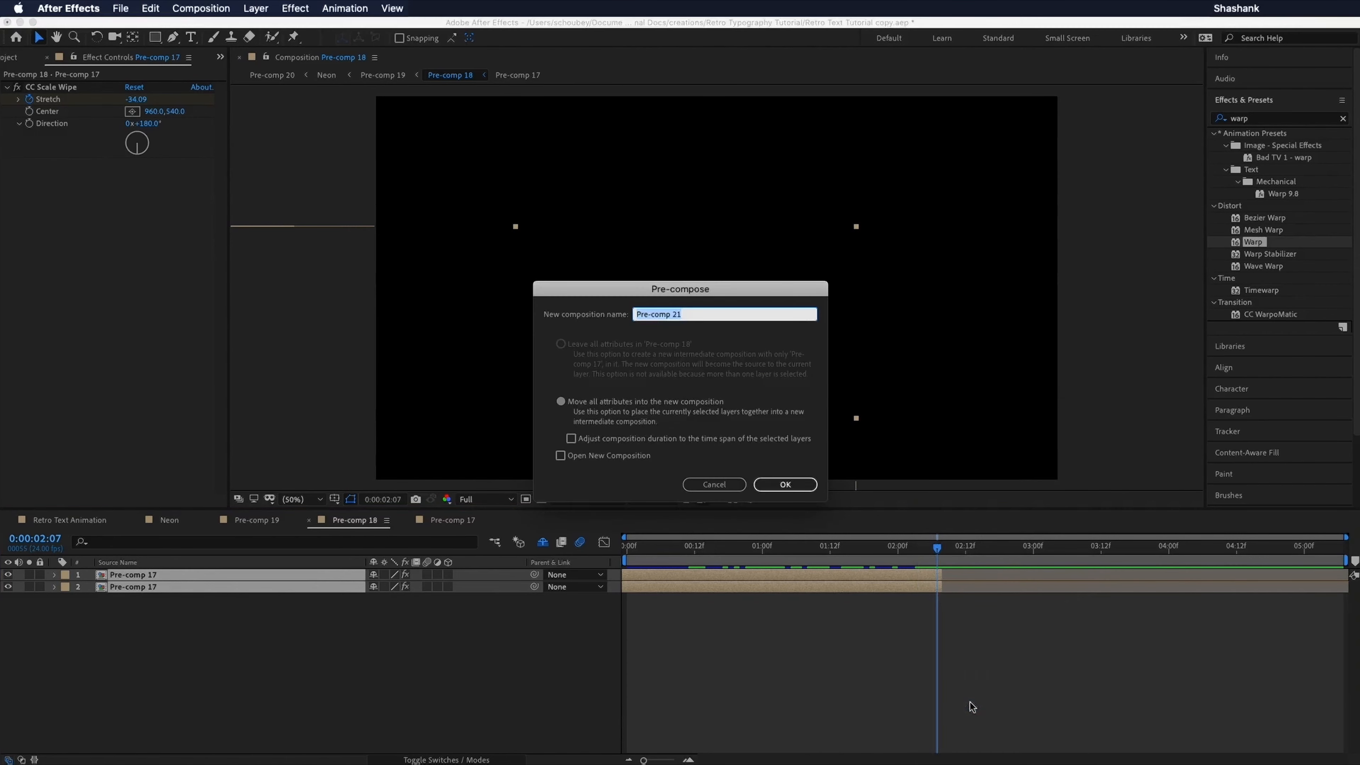
pyautogui.click(789, 483)
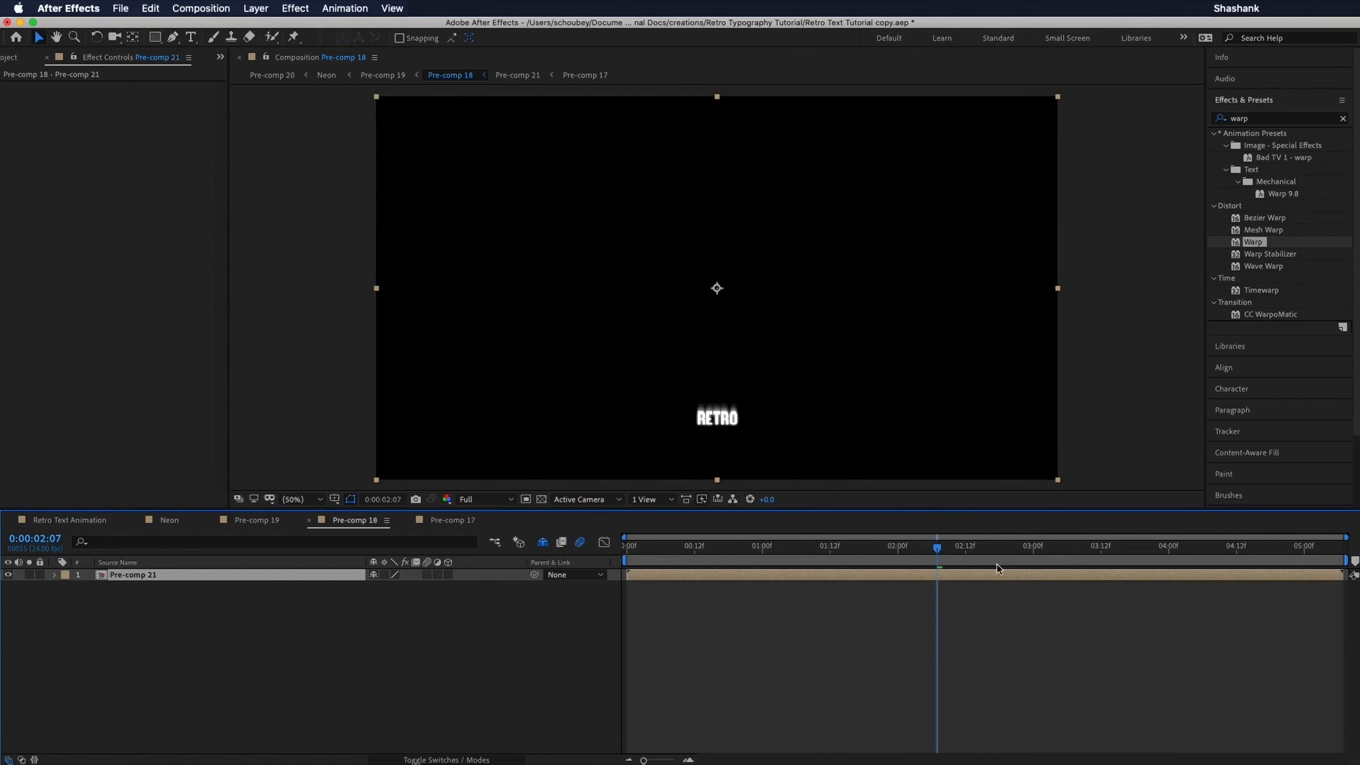
# Step: Trim the end of the Pre-comp 21 layer at 0:00:02:07
pyautogui.moveTo(941, 545); pyautogui.dragTo(941, 545)
pyautogui.hotkey('alt', ']')
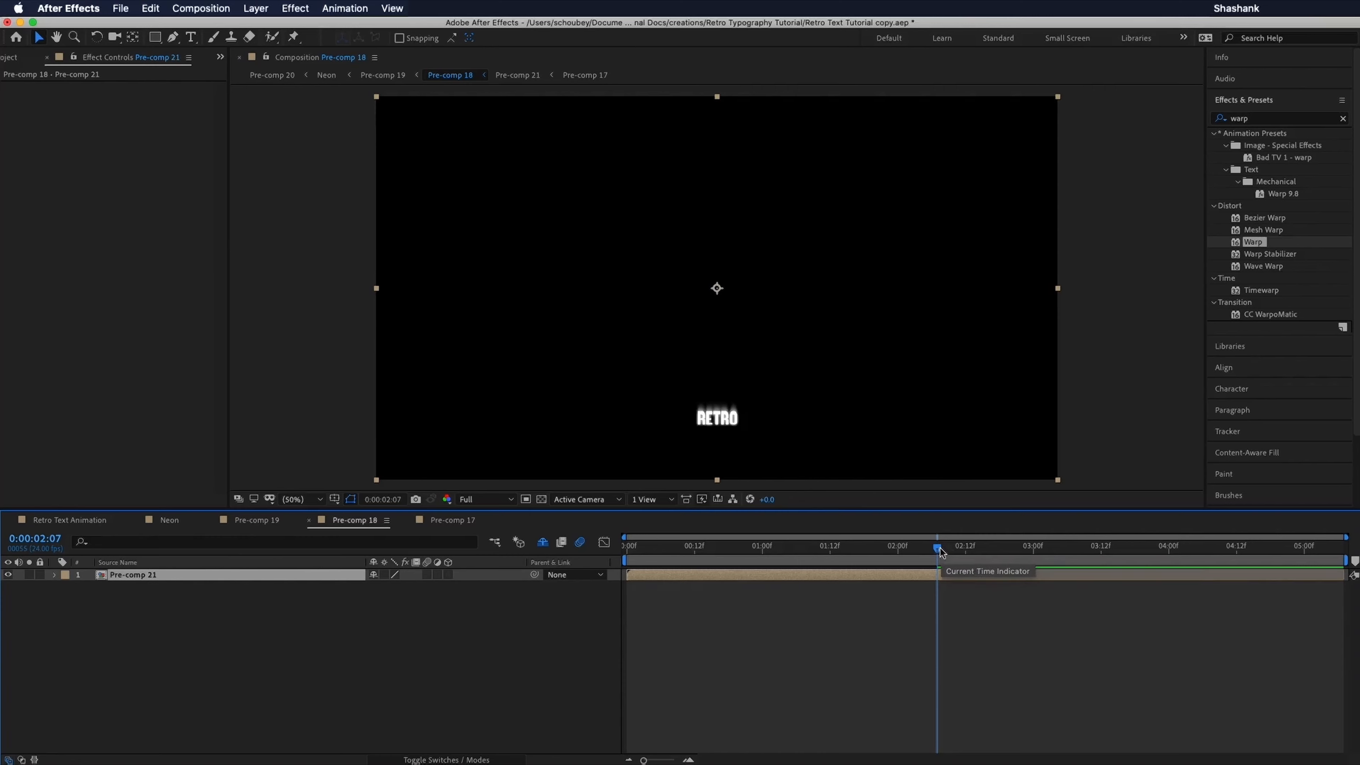
pyautogui.click(977, 616)
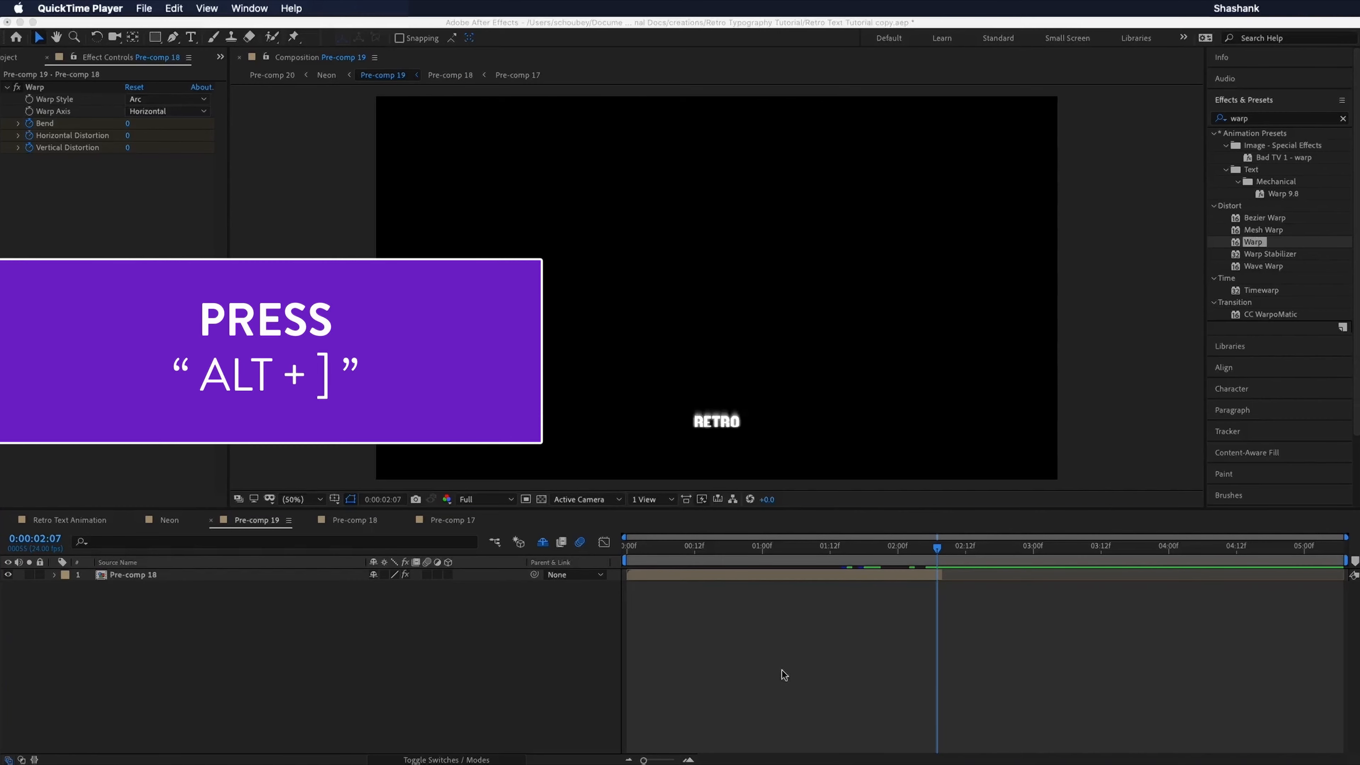
pyautogui.click(784, 675)
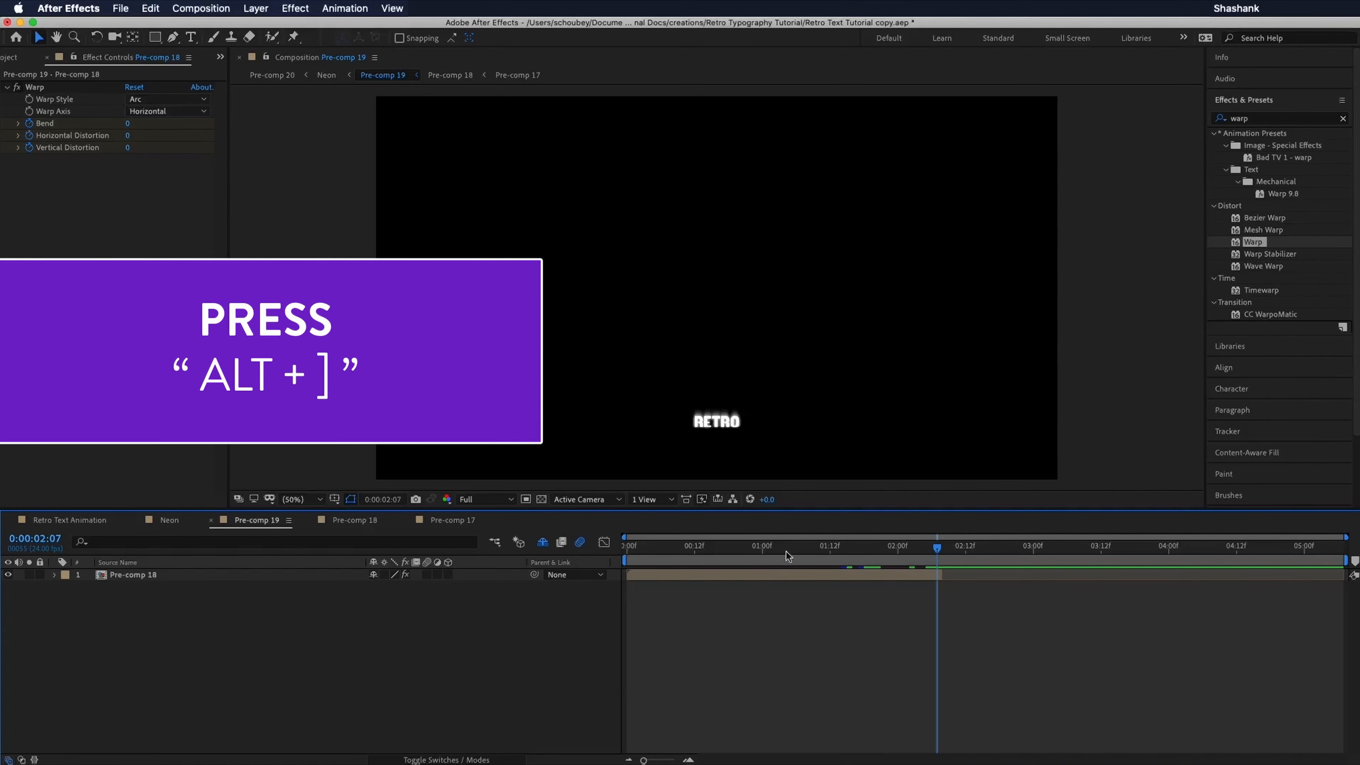
pyautogui.click(785, 574)
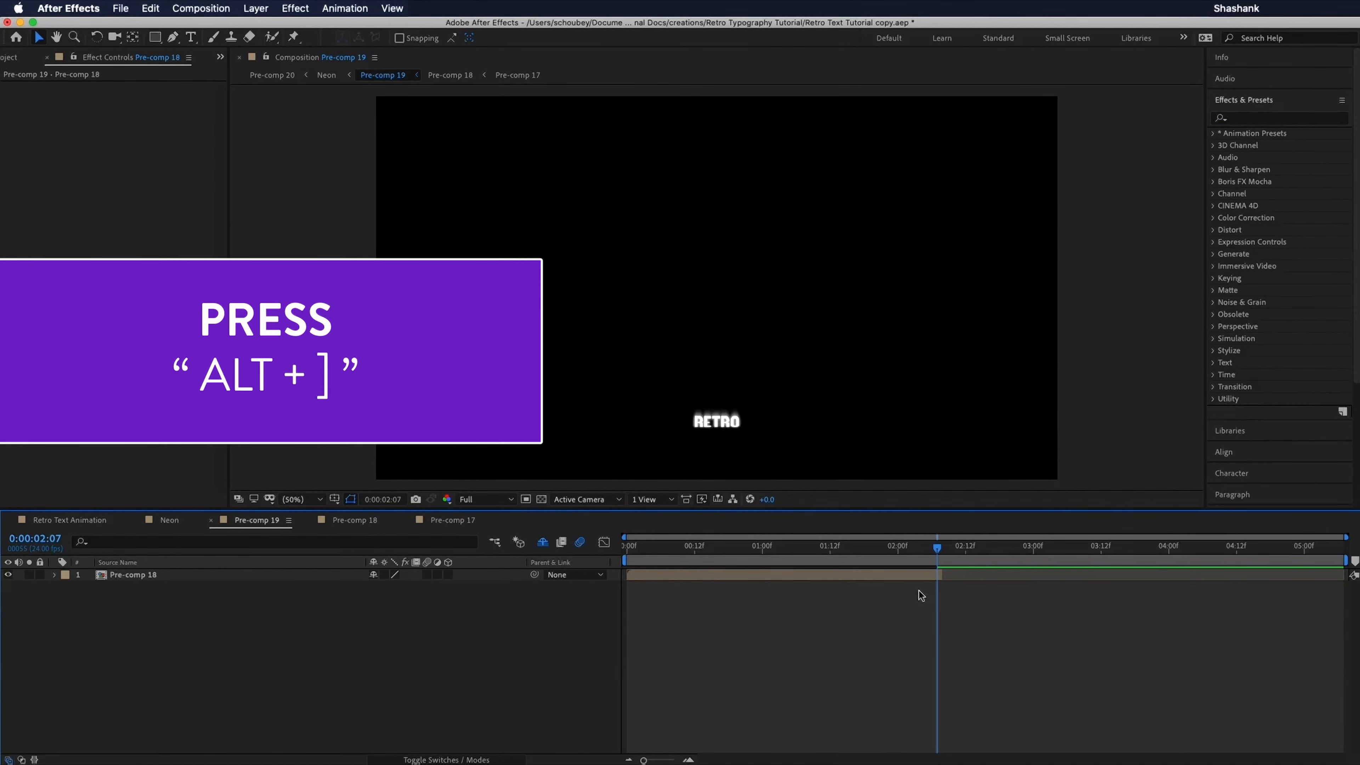
pyautogui.click(934, 575)
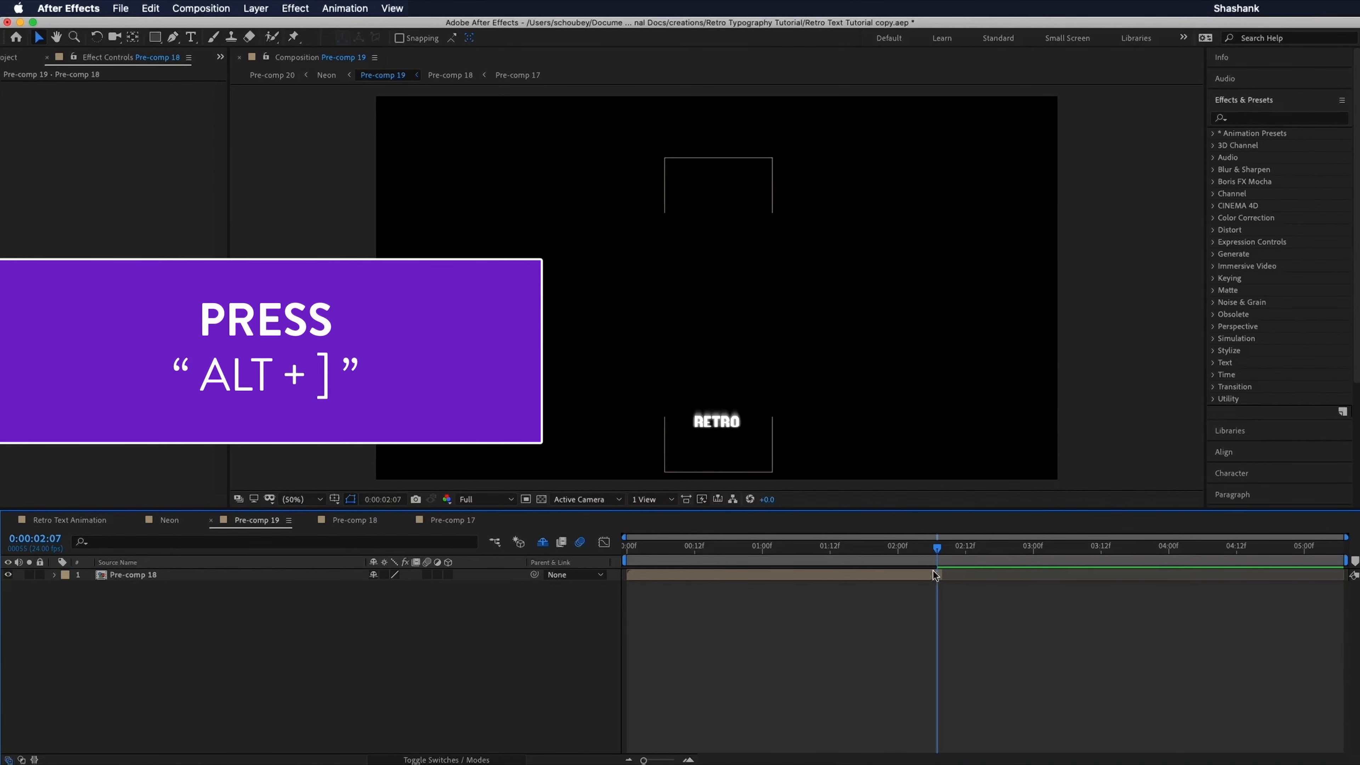
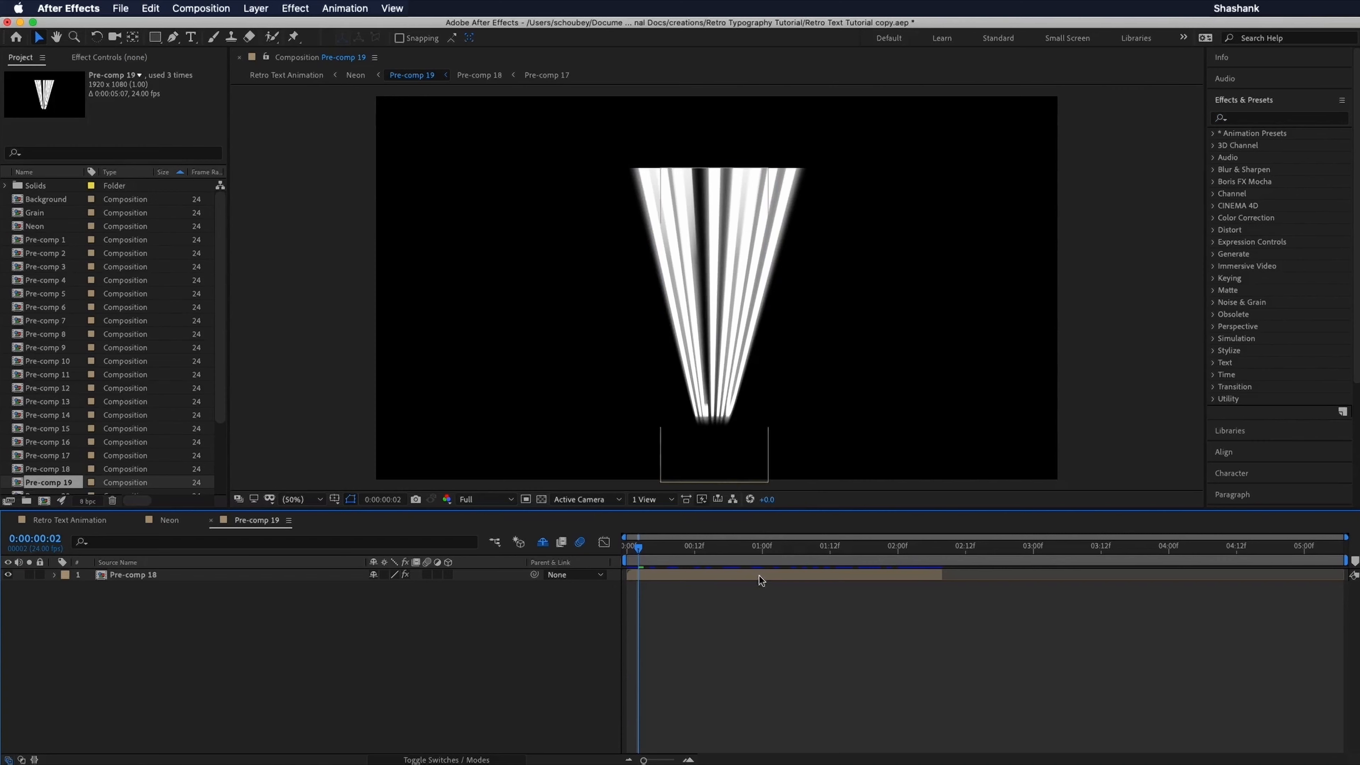
# Step: Duplicate the Pre-comp 18 layer inside Pre-comp 19 and pre-compose both copies as Pre-comp 21
pyautogui.click(715, 578)
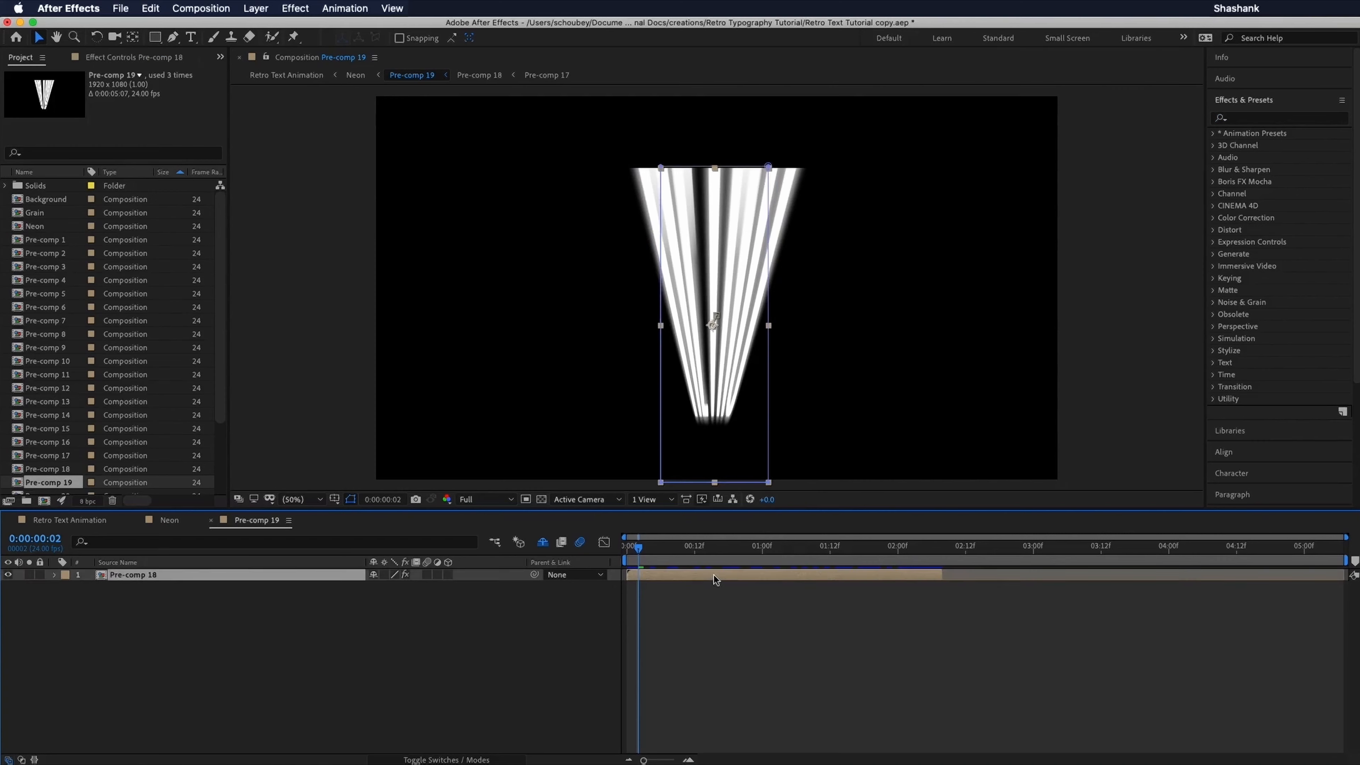
pyautogui.press('super+d')
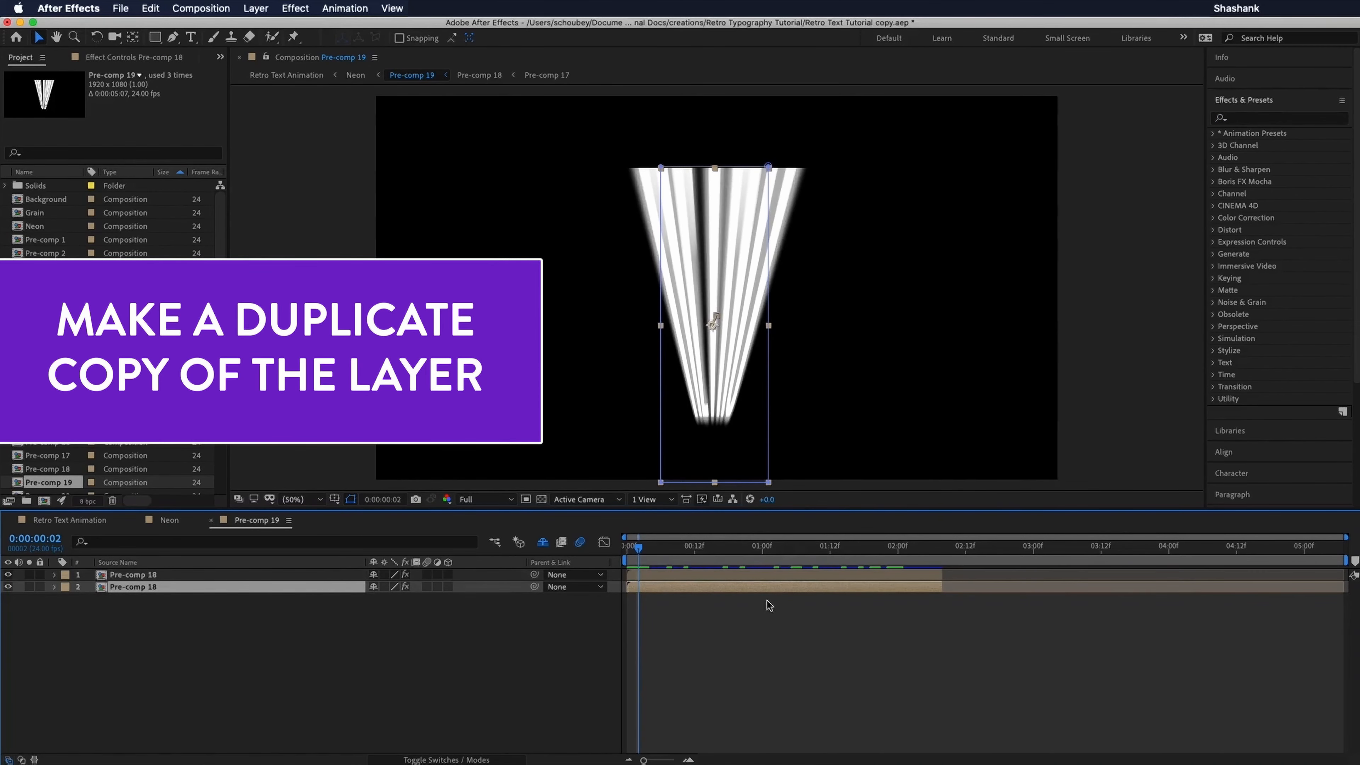
pyautogui.click(822, 576)
pyautogui.keyDown('shift'); pyautogui.click(823, 589); pyautogui.keyUp('shift')
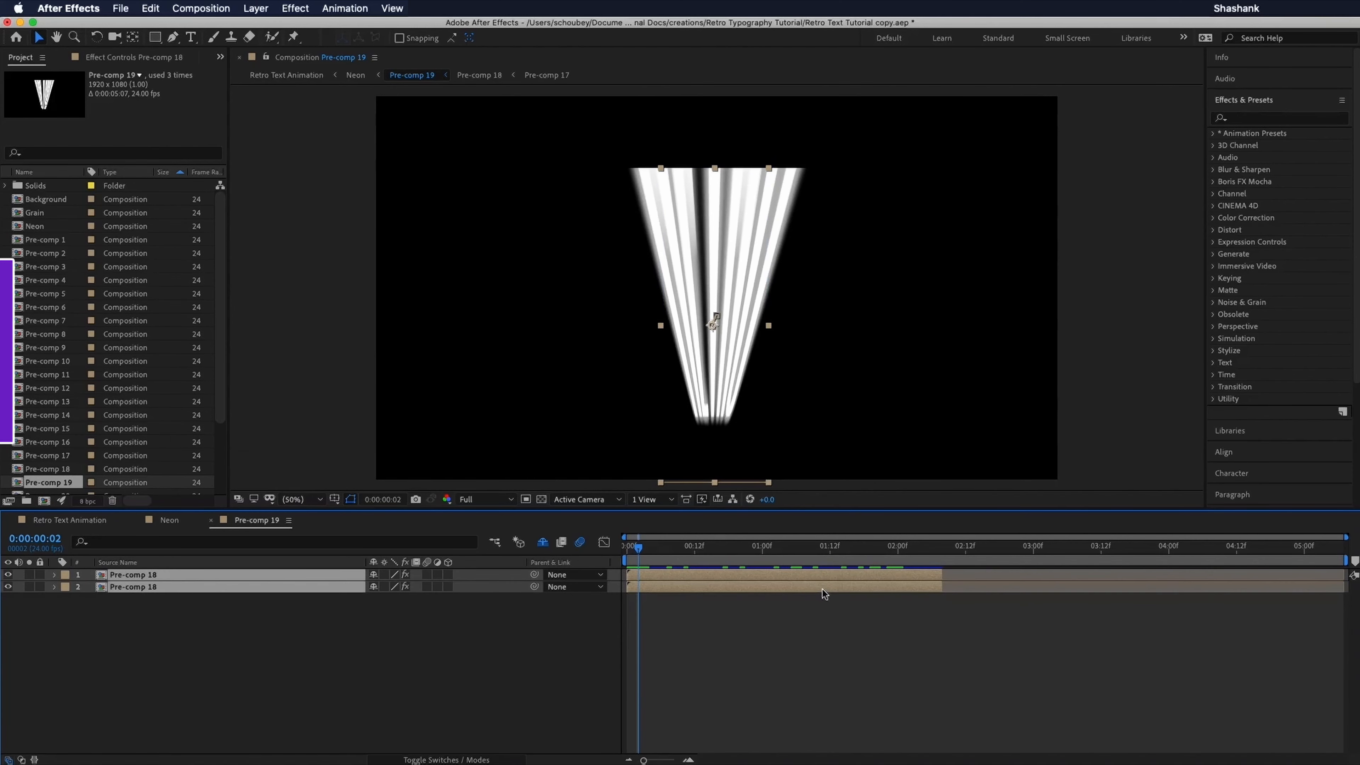
pyautogui.rightClick(805, 587)
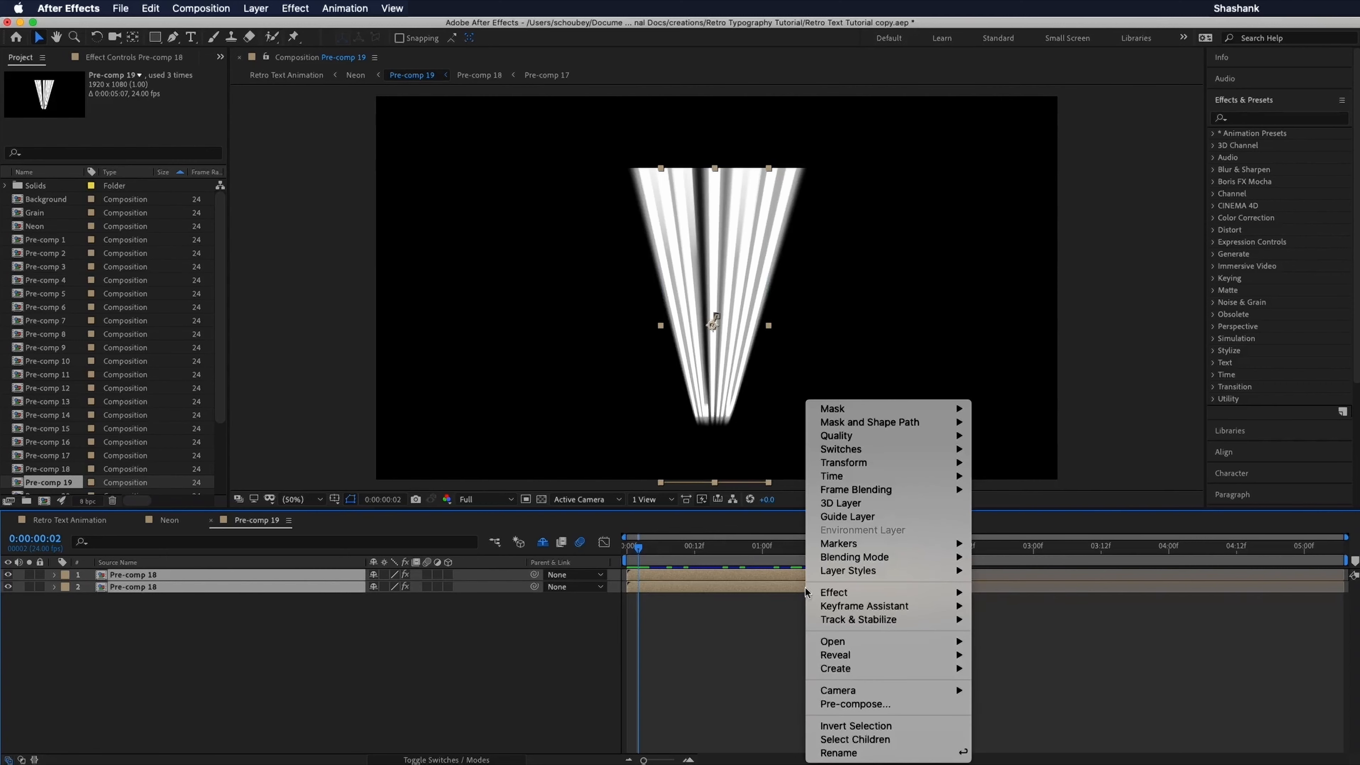
pyautogui.moveTo(854, 670)
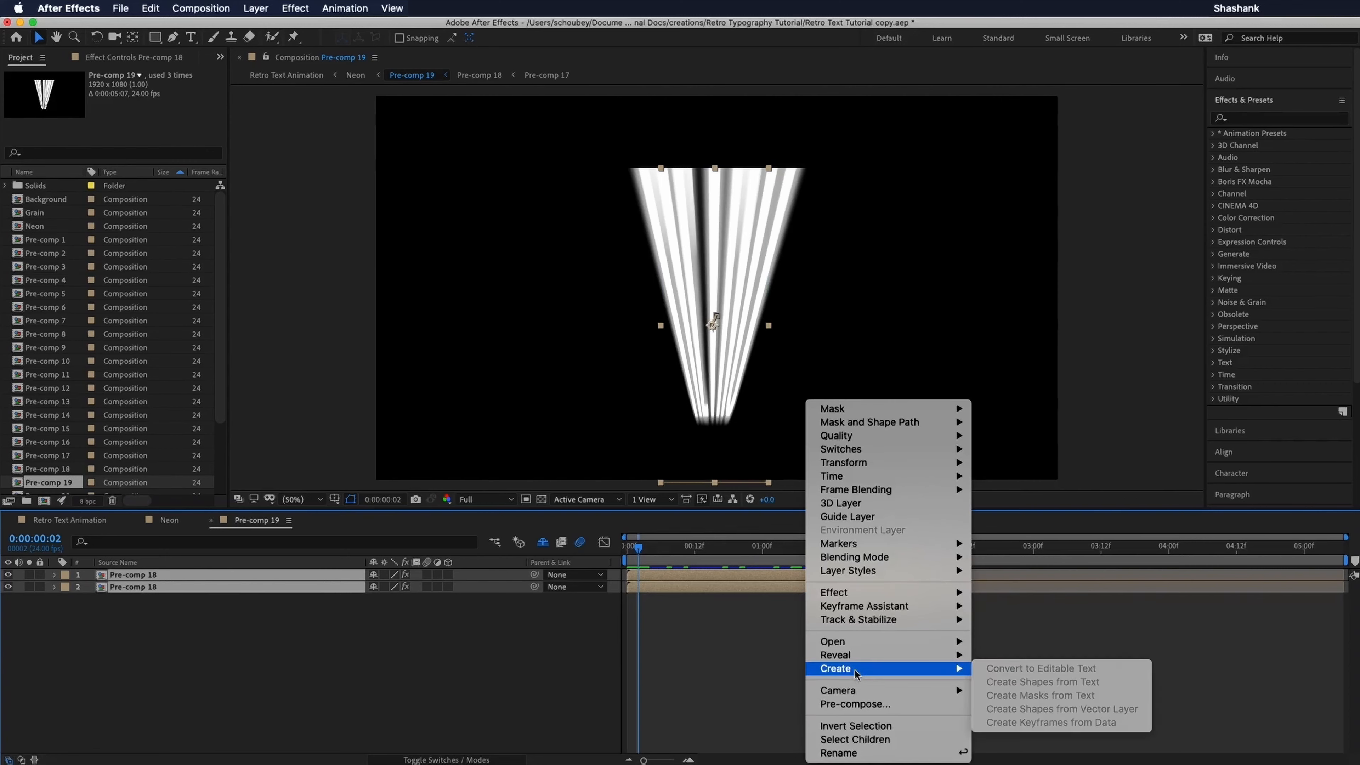
pyautogui.click(860, 705)
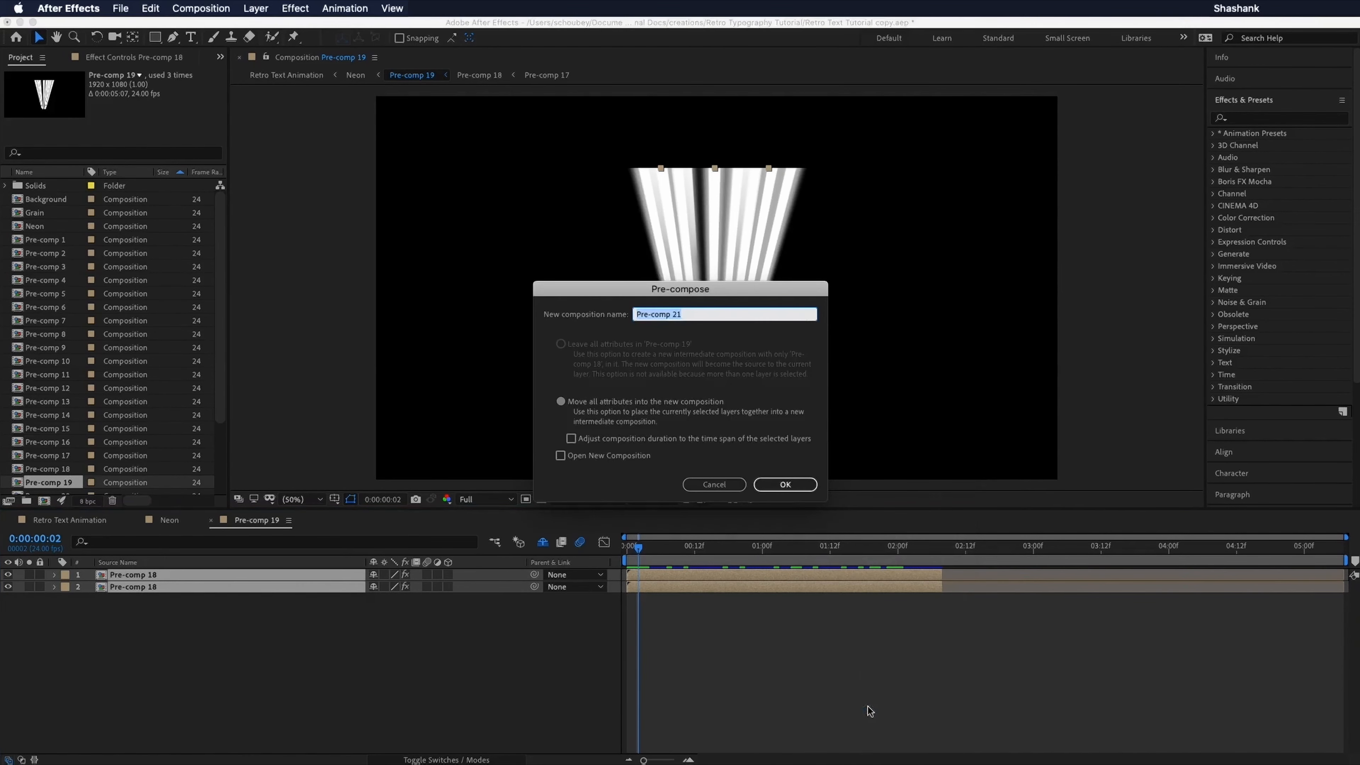
pyautogui.click(797, 484)
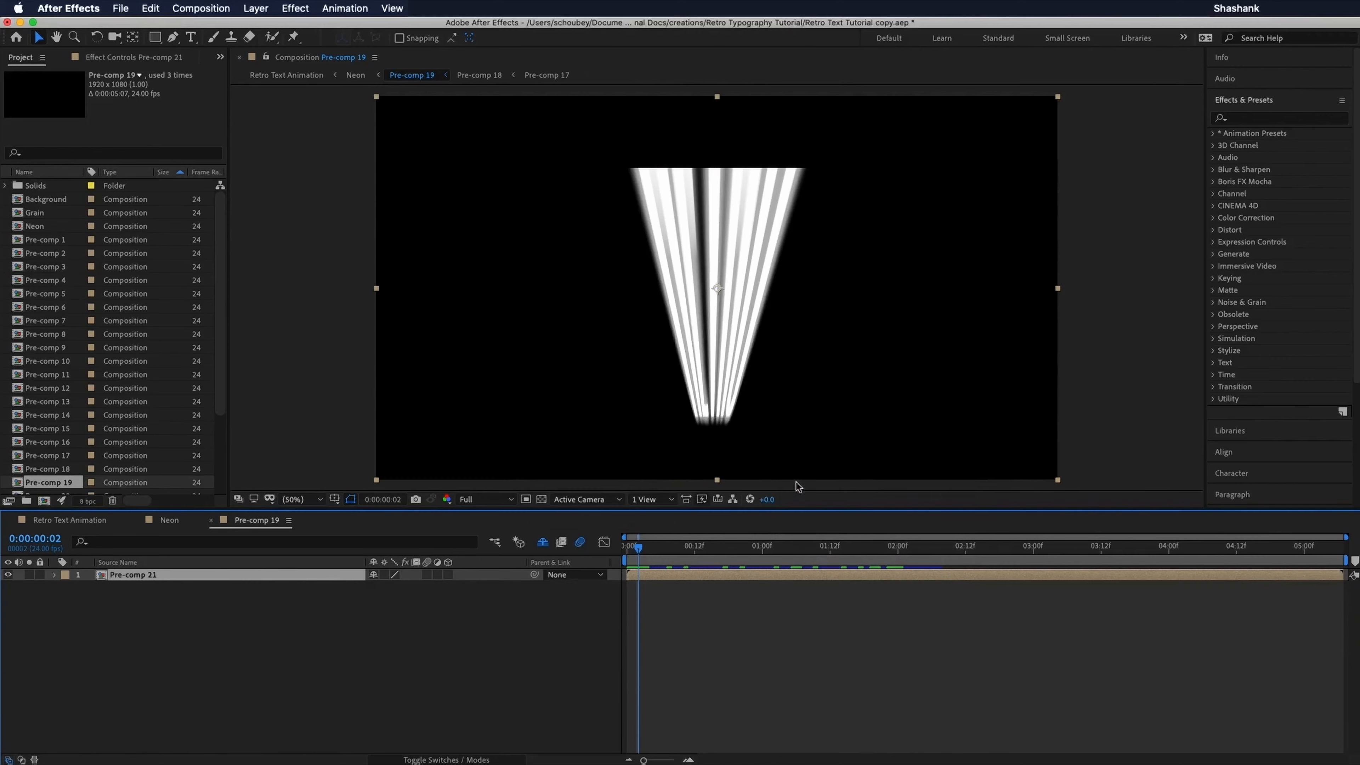
# Step: Preview Pre-comp 19 and trim the end of its Pre-comp 21 layer at 0:00:02:07
pyautogui.click(841, 652)
pyautogui.press('space')
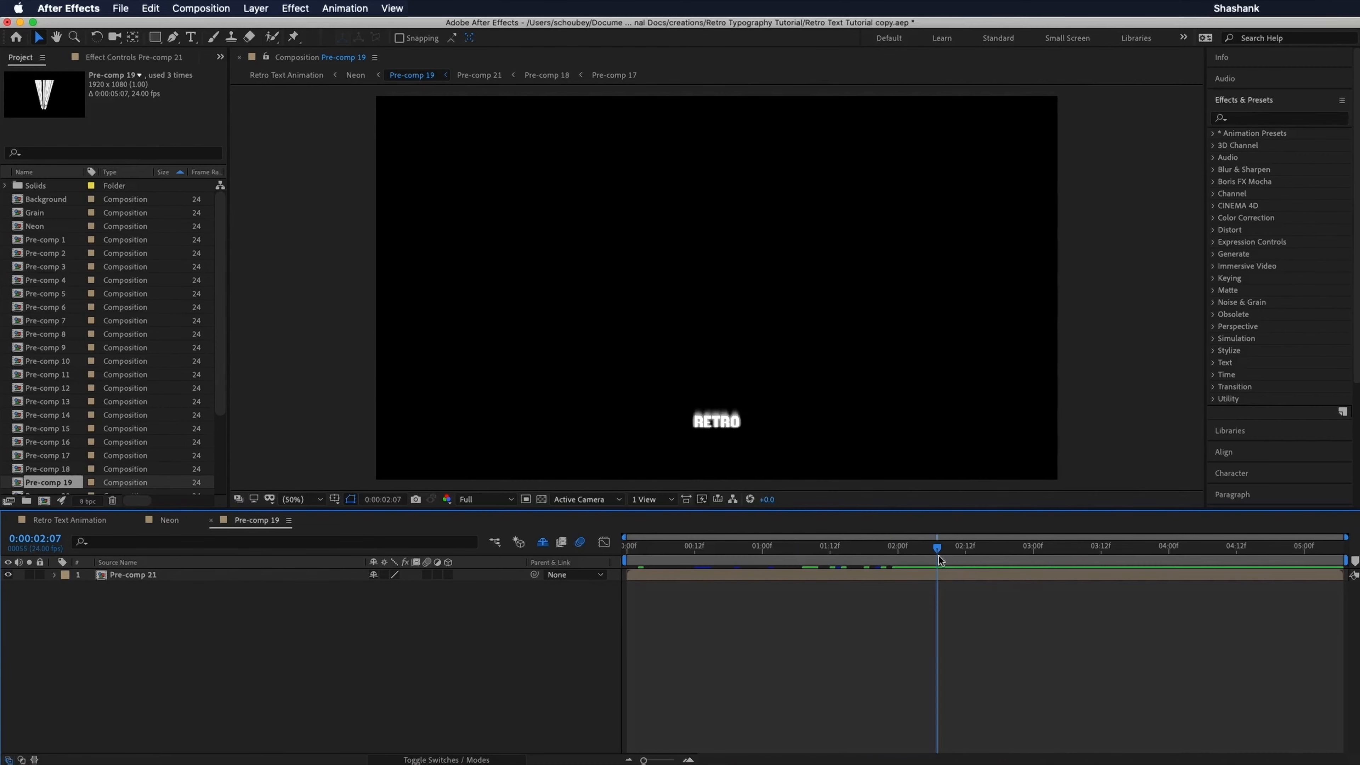
pyautogui.click(943, 574)
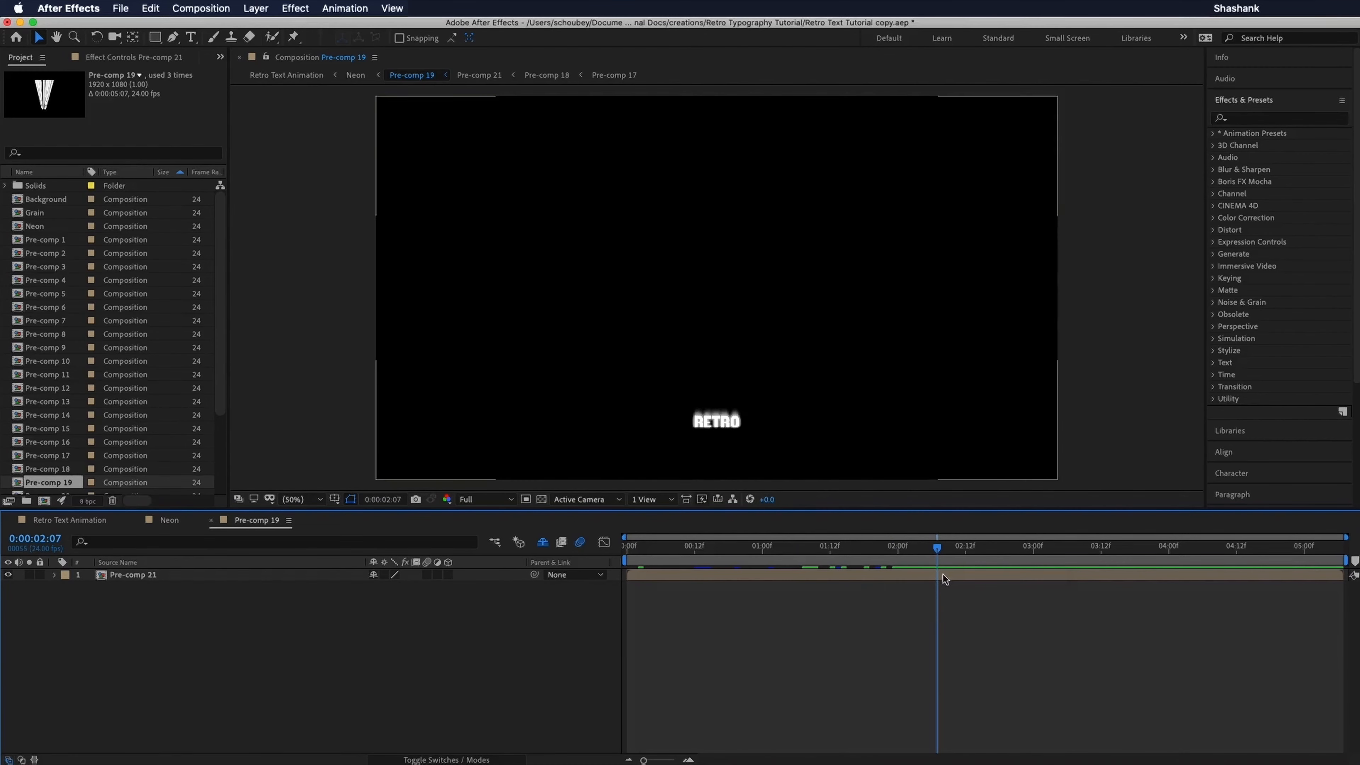
pyautogui.click(962, 598)
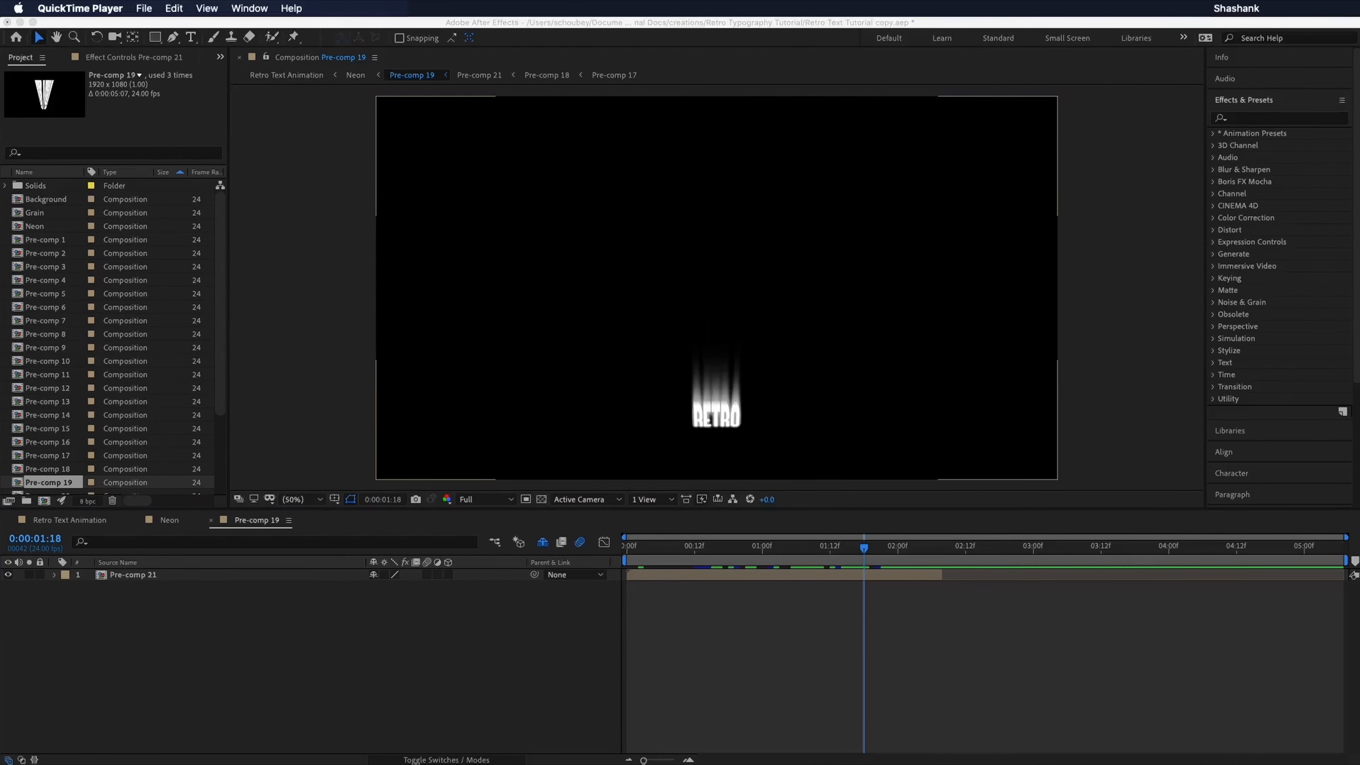
pyautogui.click(723, 620)
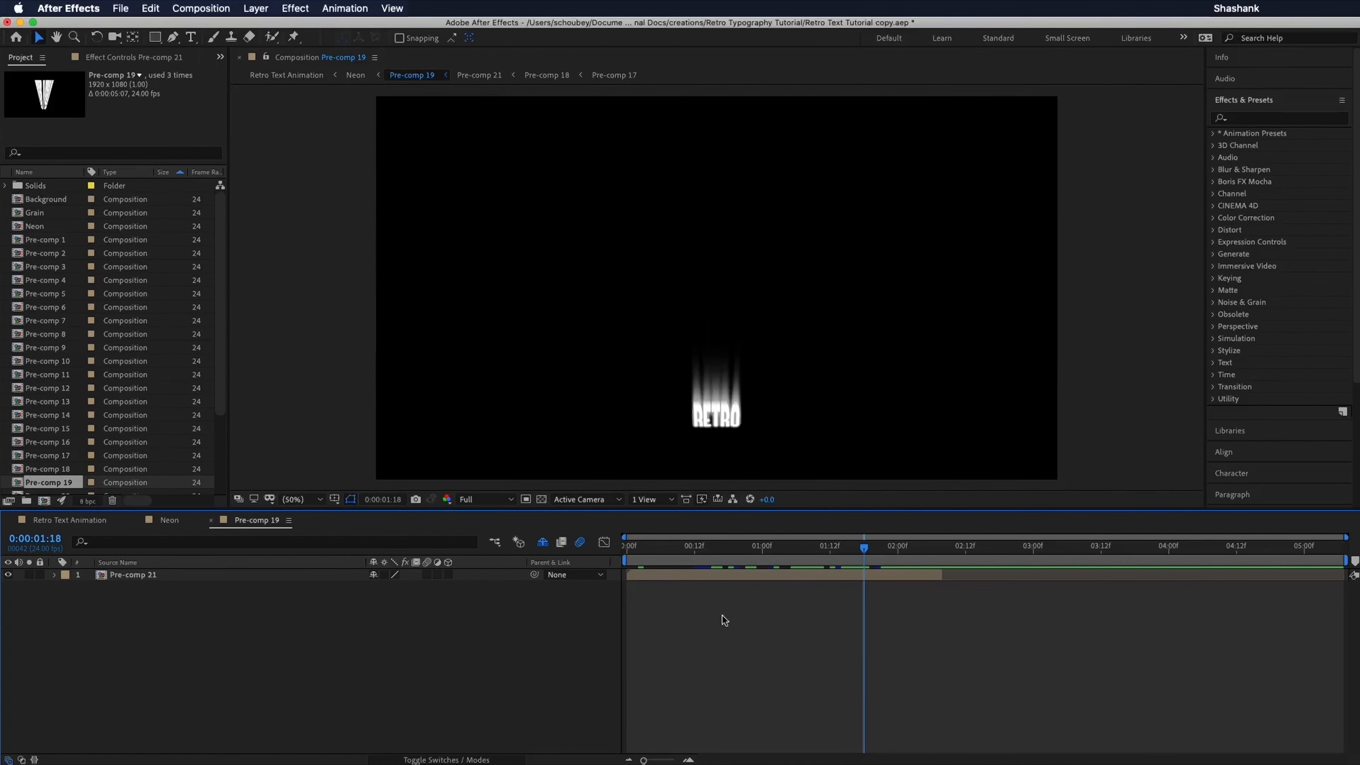
# Step: Duplicate the Pre-comp 21 layer twice and hide the two lower copies
pyautogui.click(794, 577)
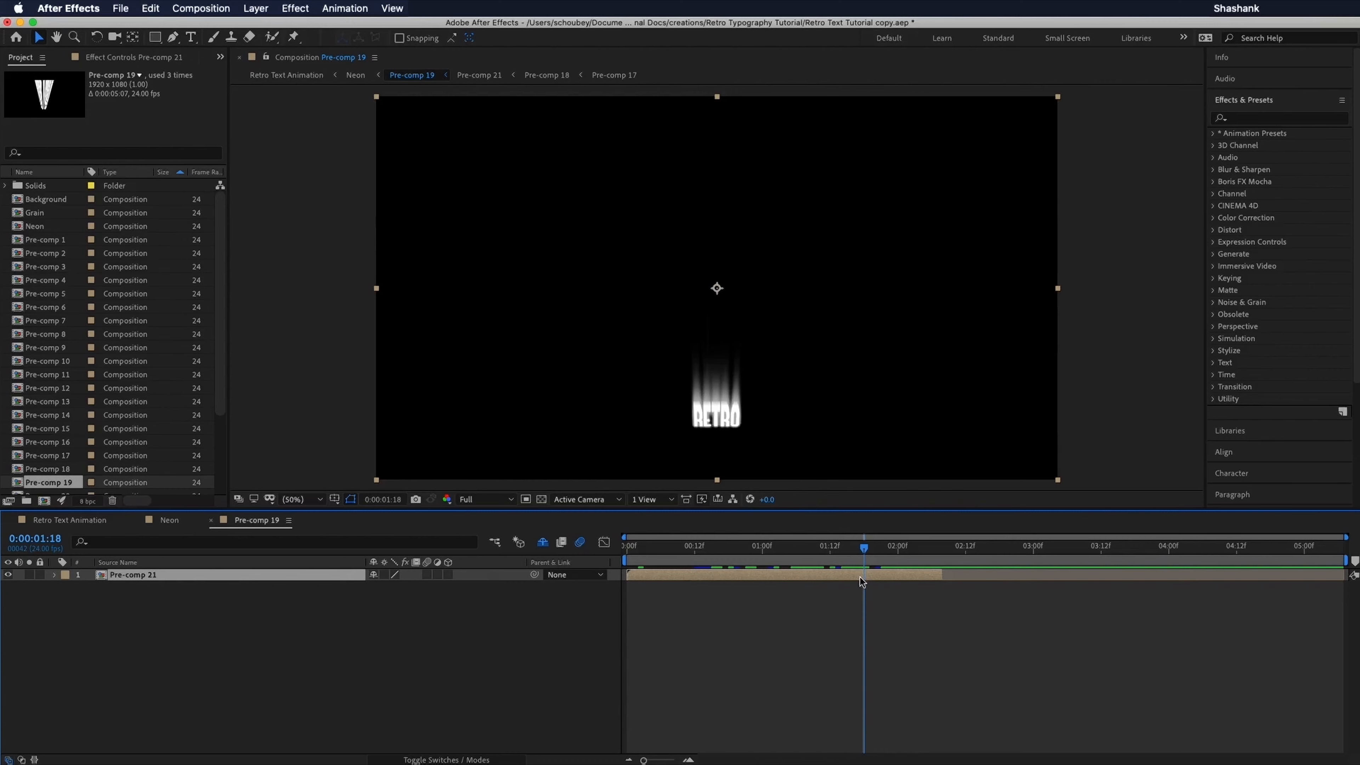
pyautogui.press('super+d')
pyautogui.press('super+d')
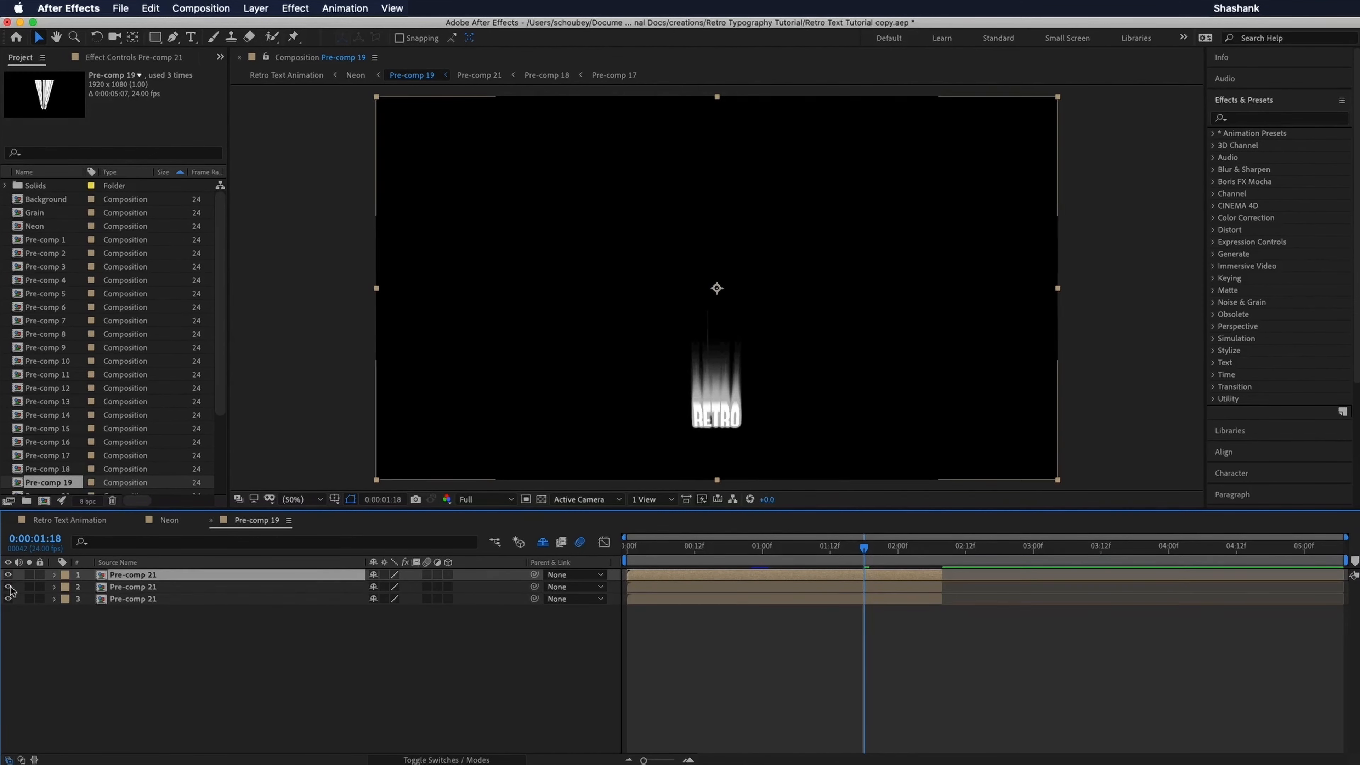
pyautogui.moveTo(9, 588); pyautogui.dragTo(8, 598)
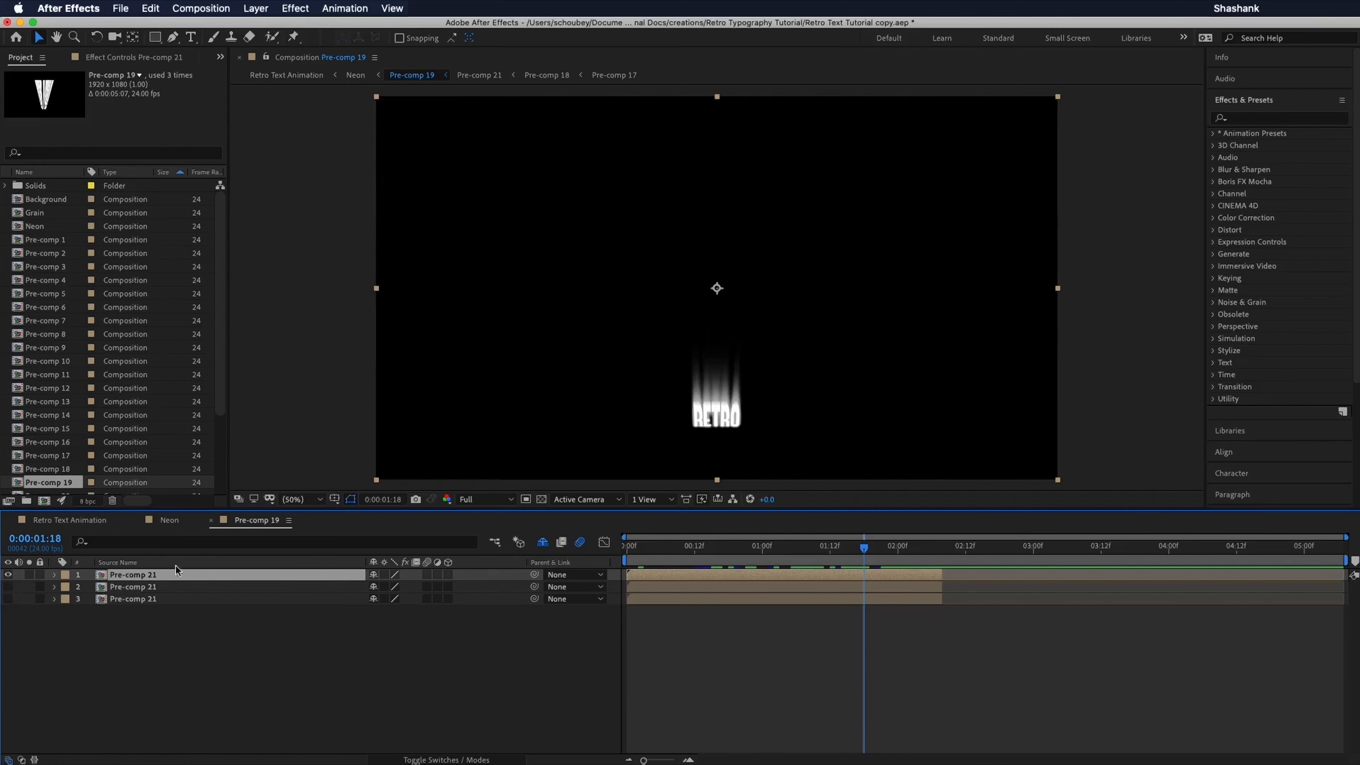
# Step: Add a Color Overlay layer style to the first Pre-comp 21 layer and set its color to yellow F8FF00
pyautogui.rightClick(158, 576)
pyautogui.moveTo(228, 572)
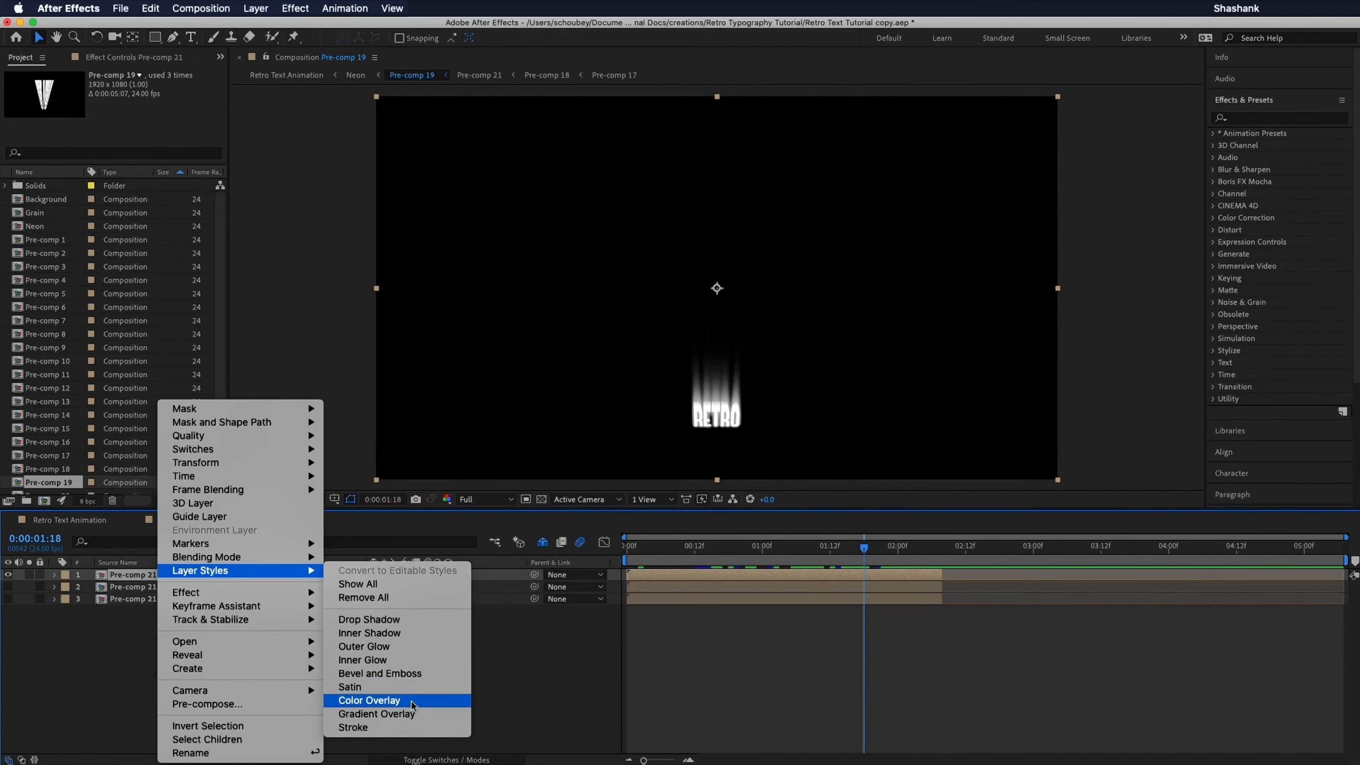
pyautogui.click(432, 705)
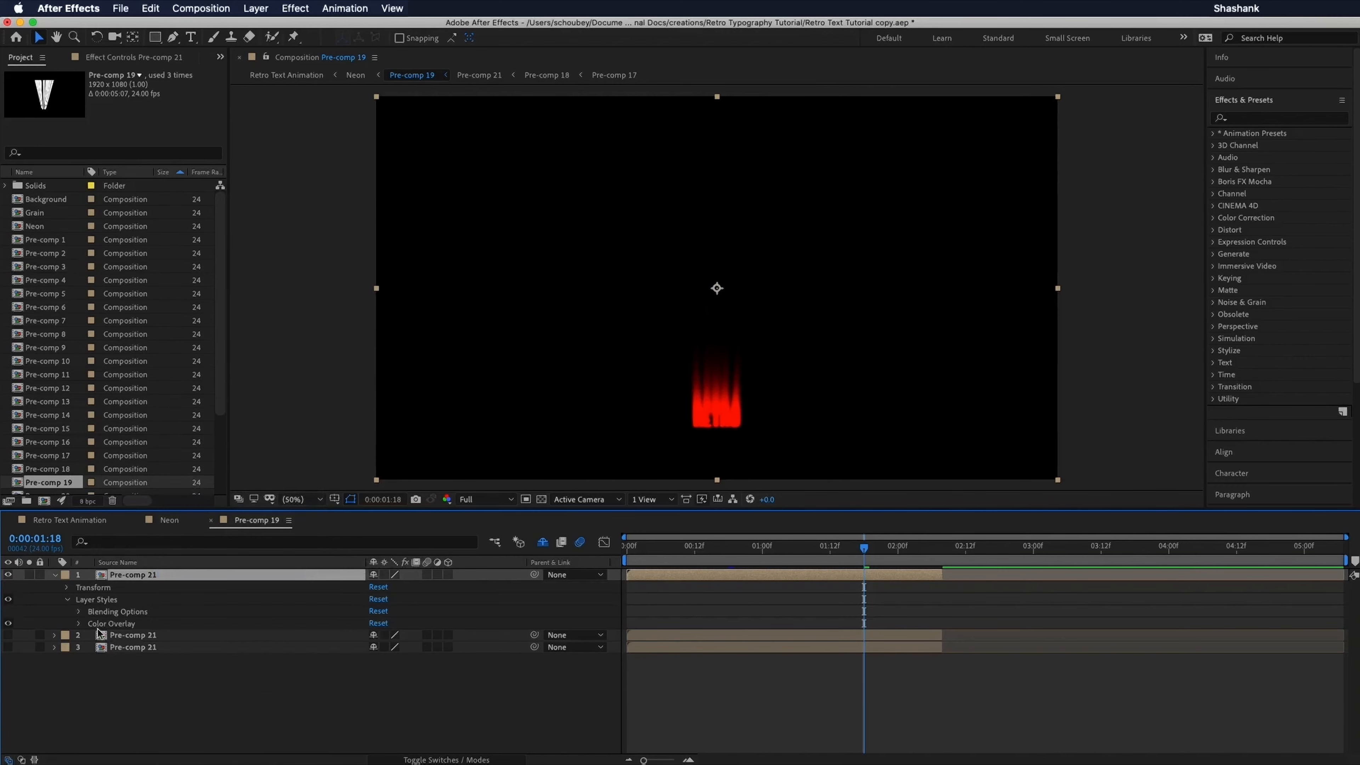
pyautogui.click(78, 624)
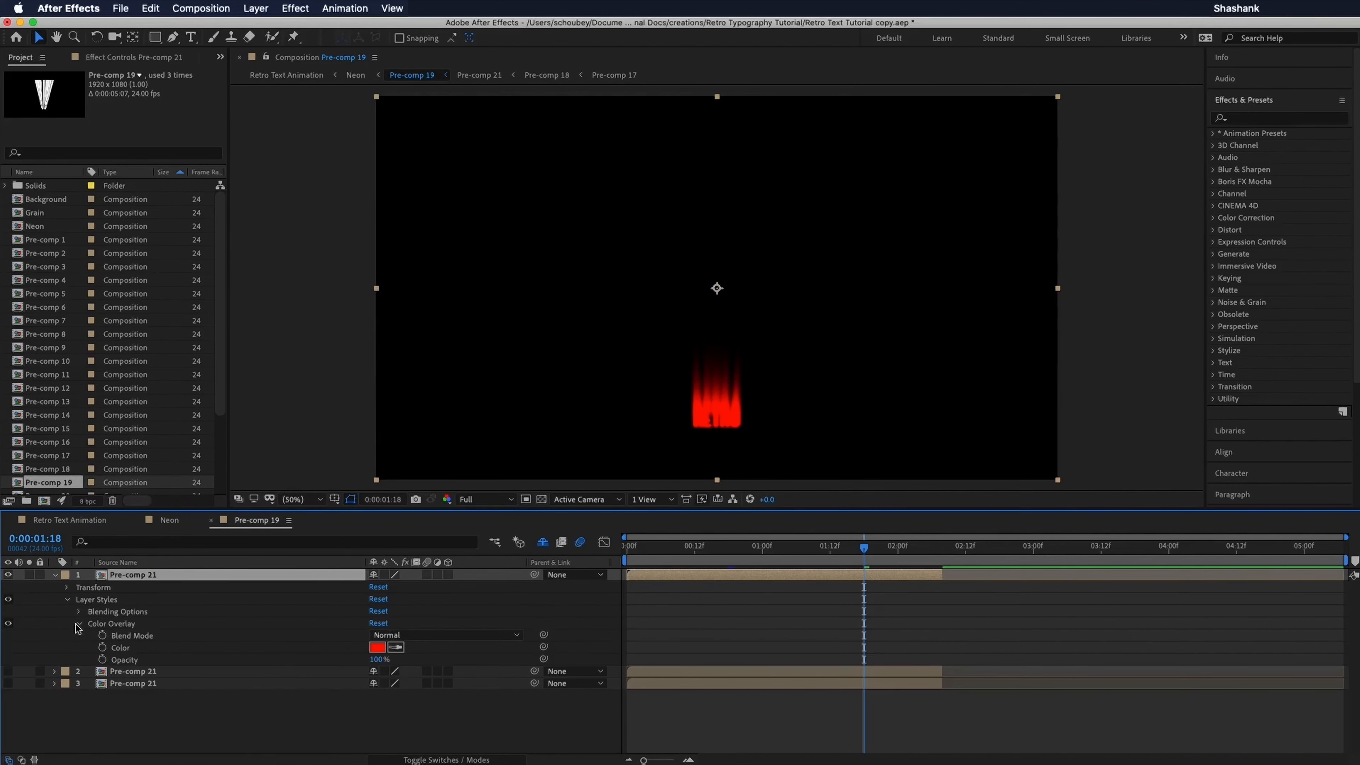
pyautogui.click(379, 647)
pyautogui.moveTo(713, 460); pyautogui.dragTo(714, 462)
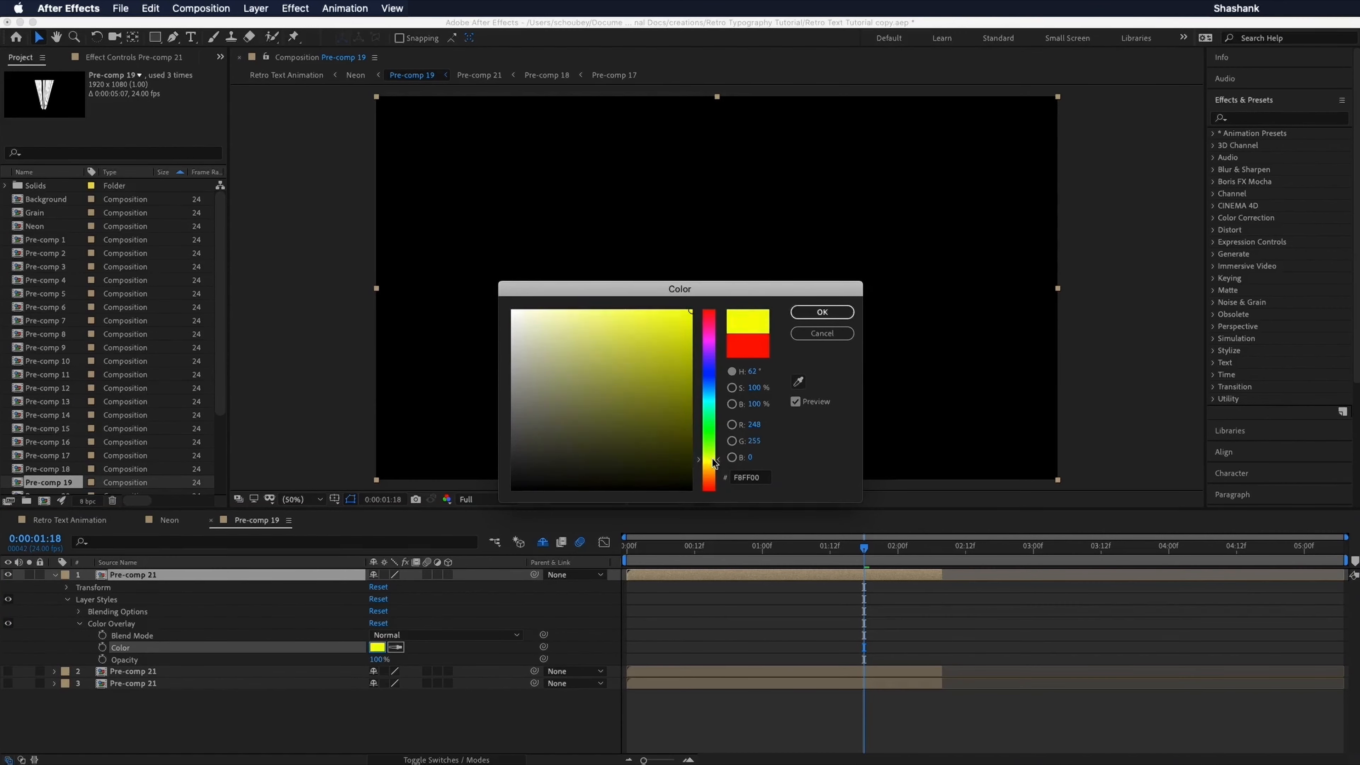
pyautogui.click(815, 313)
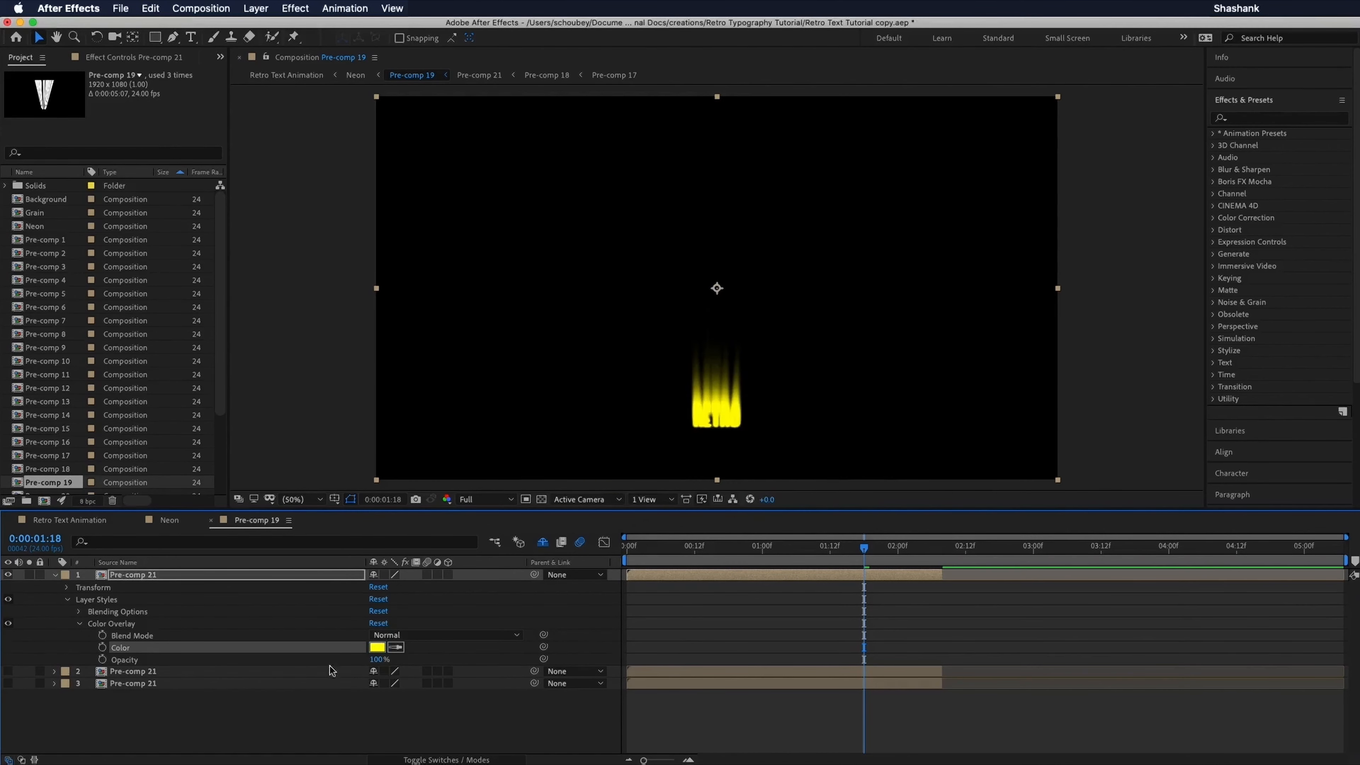
pyautogui.click(54, 575)
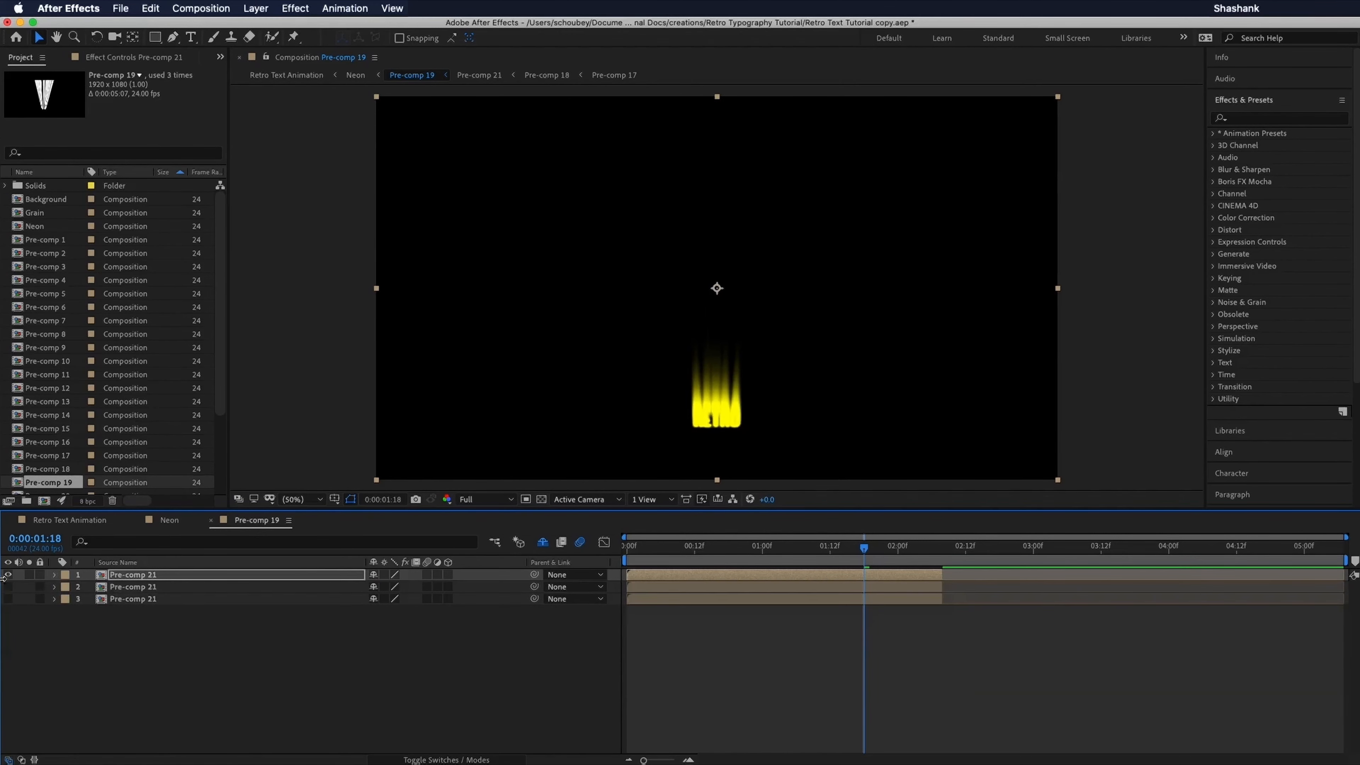
# Step: Hide the first Pre-comp 21 layer, show the second one and add a Color Overlay layer style to it
pyautogui.click(8, 575)
pyautogui.click(8, 586)
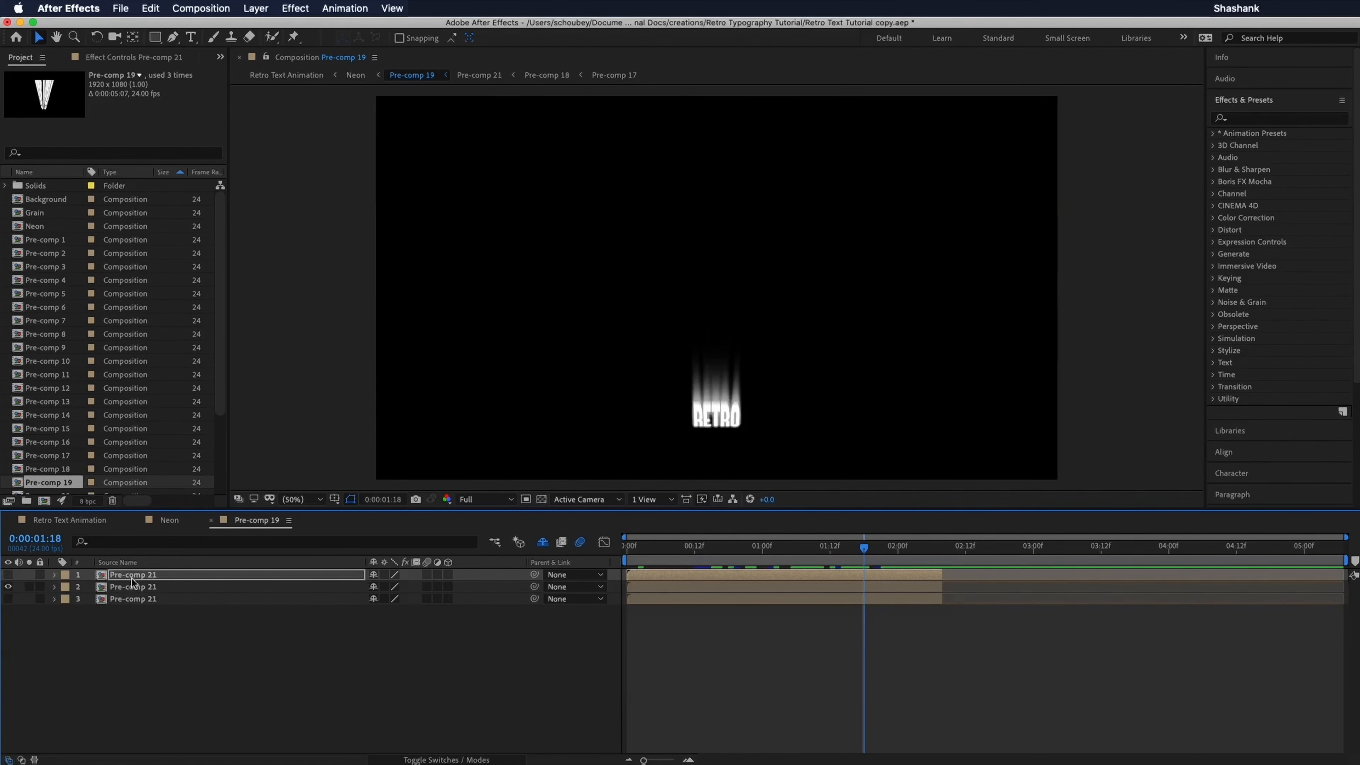
pyautogui.click(143, 587)
pyautogui.rightClick(143, 588)
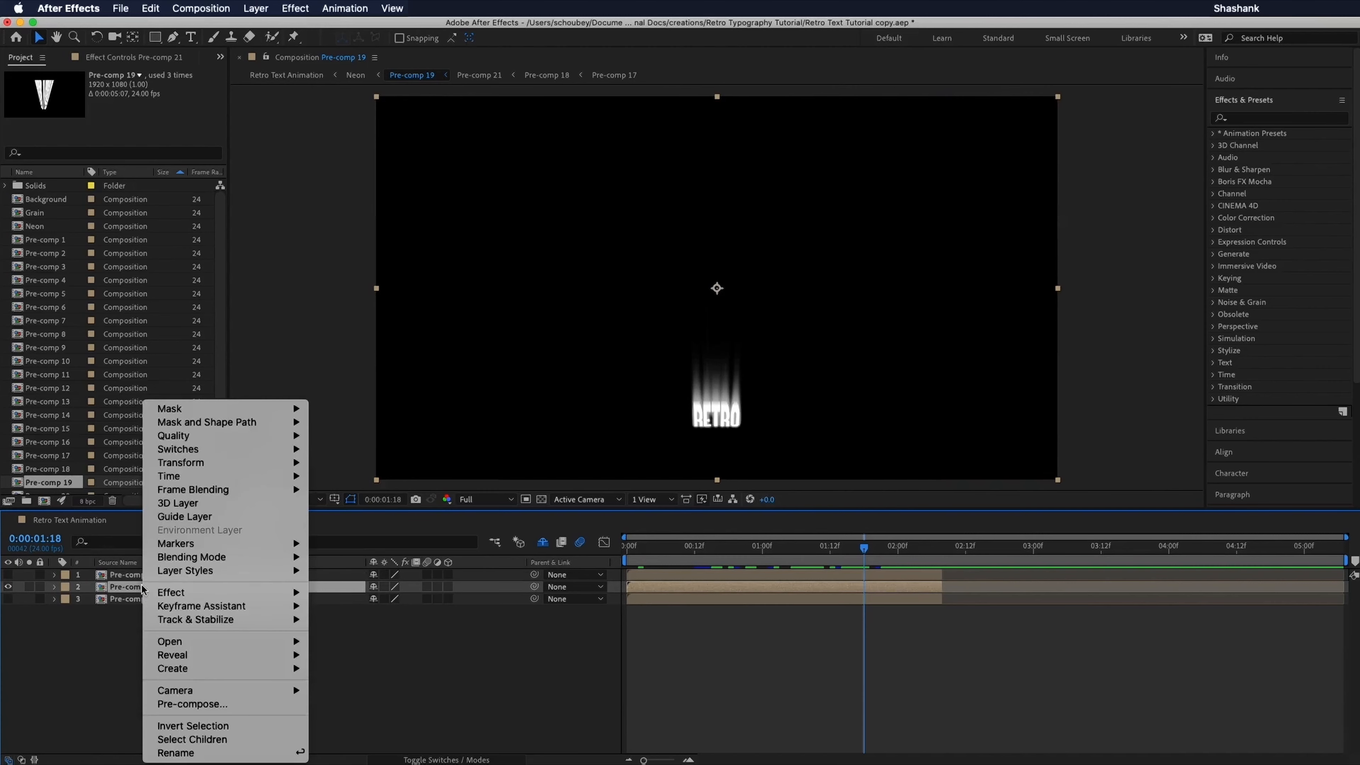
pyautogui.moveTo(212, 572)
pyautogui.click(354, 700)
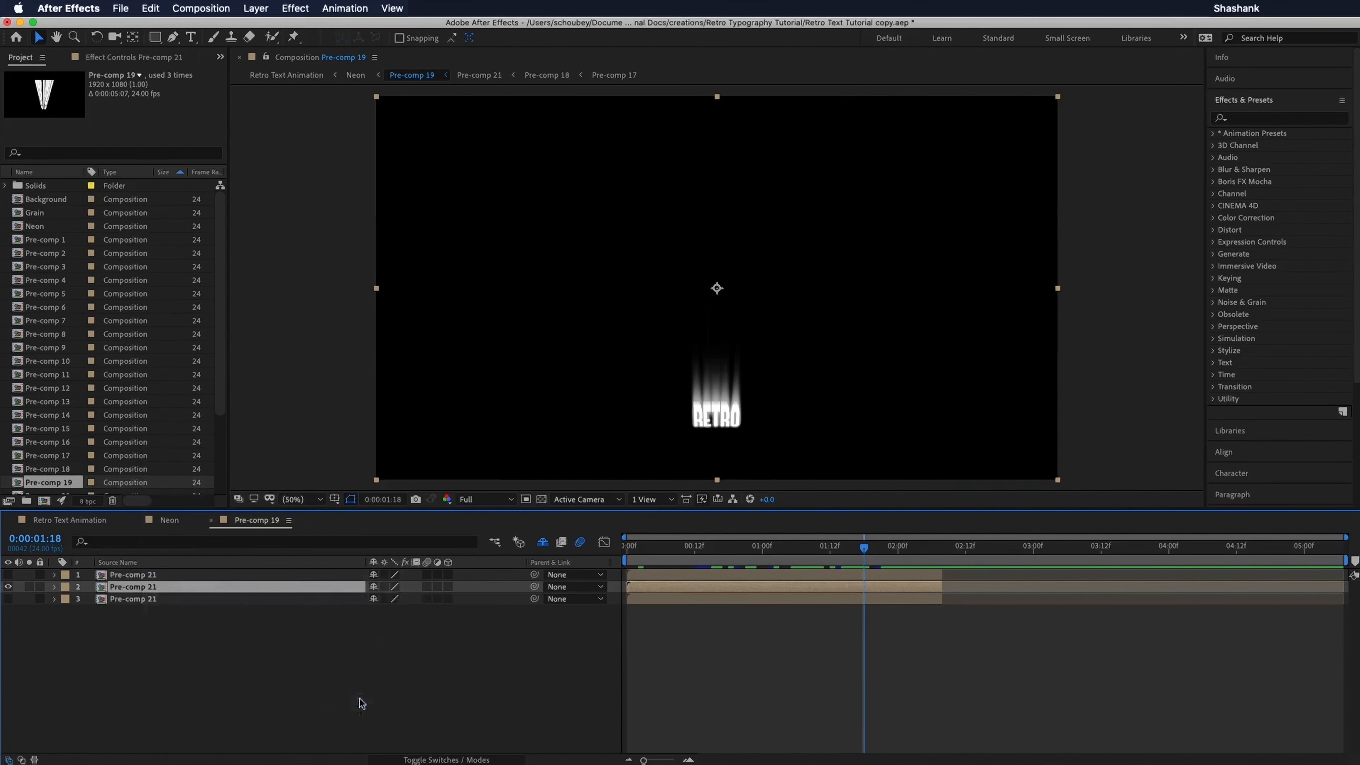
# Step: Set the second Pre-comp 21 layer's Color Overlay color to purple A400FF and collapse the layer
pyautogui.click(79, 636)
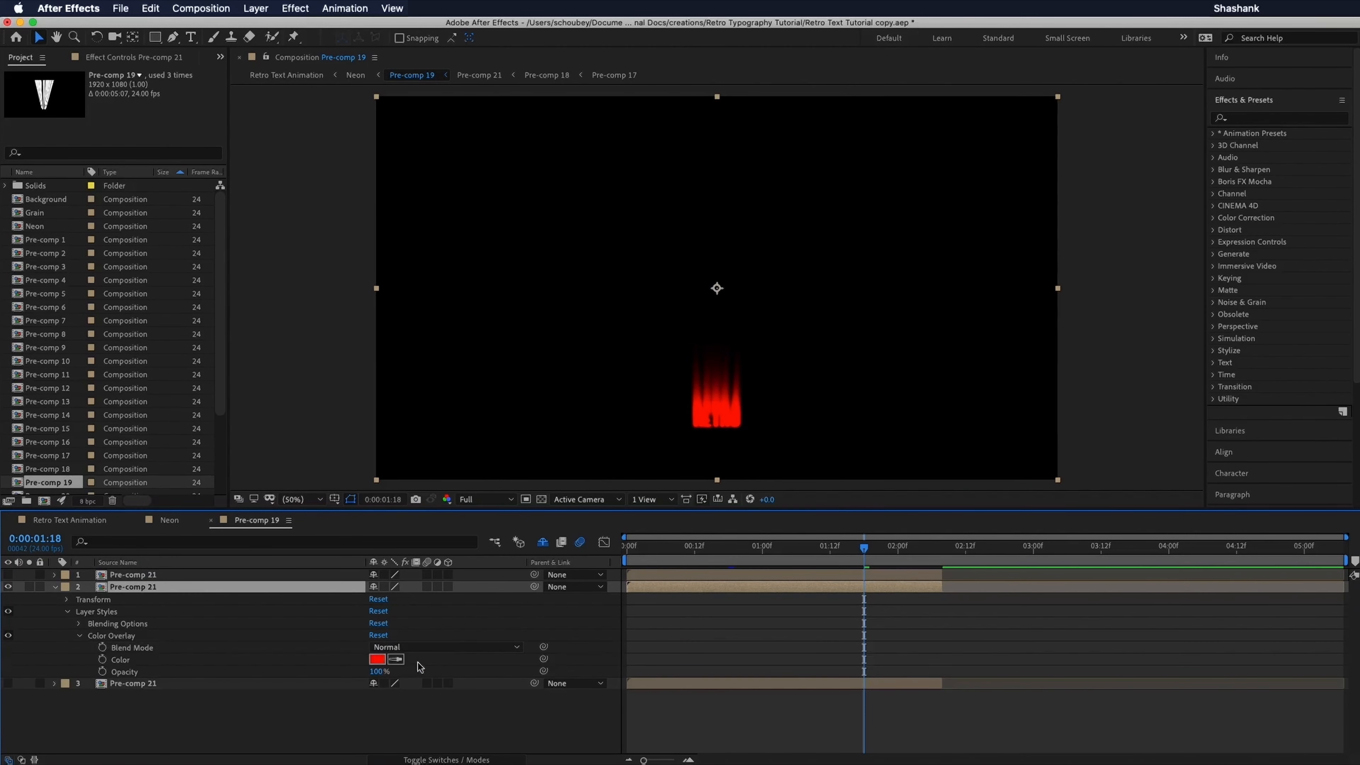
pyautogui.click(377, 660)
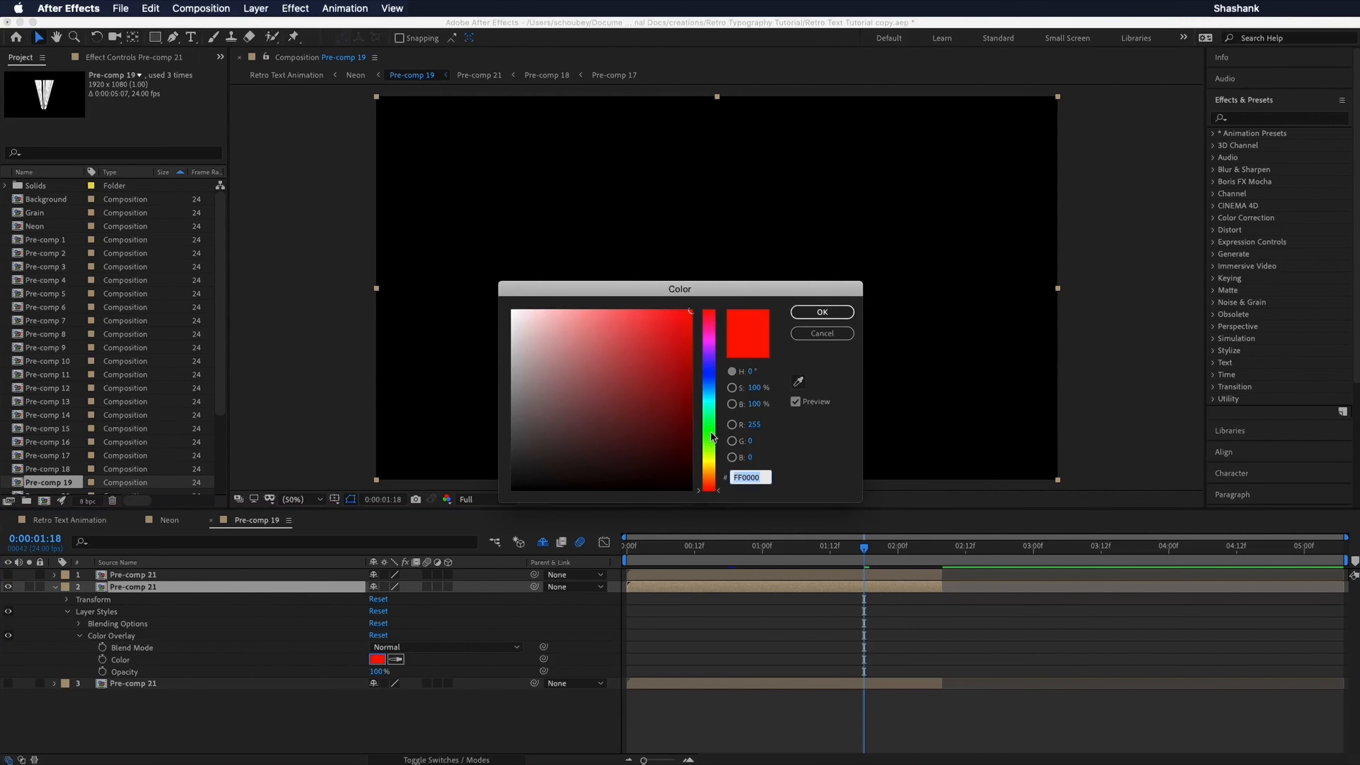
pyautogui.click(714, 353)
pyautogui.moveTo(714, 353); pyautogui.dragTo(716, 357)
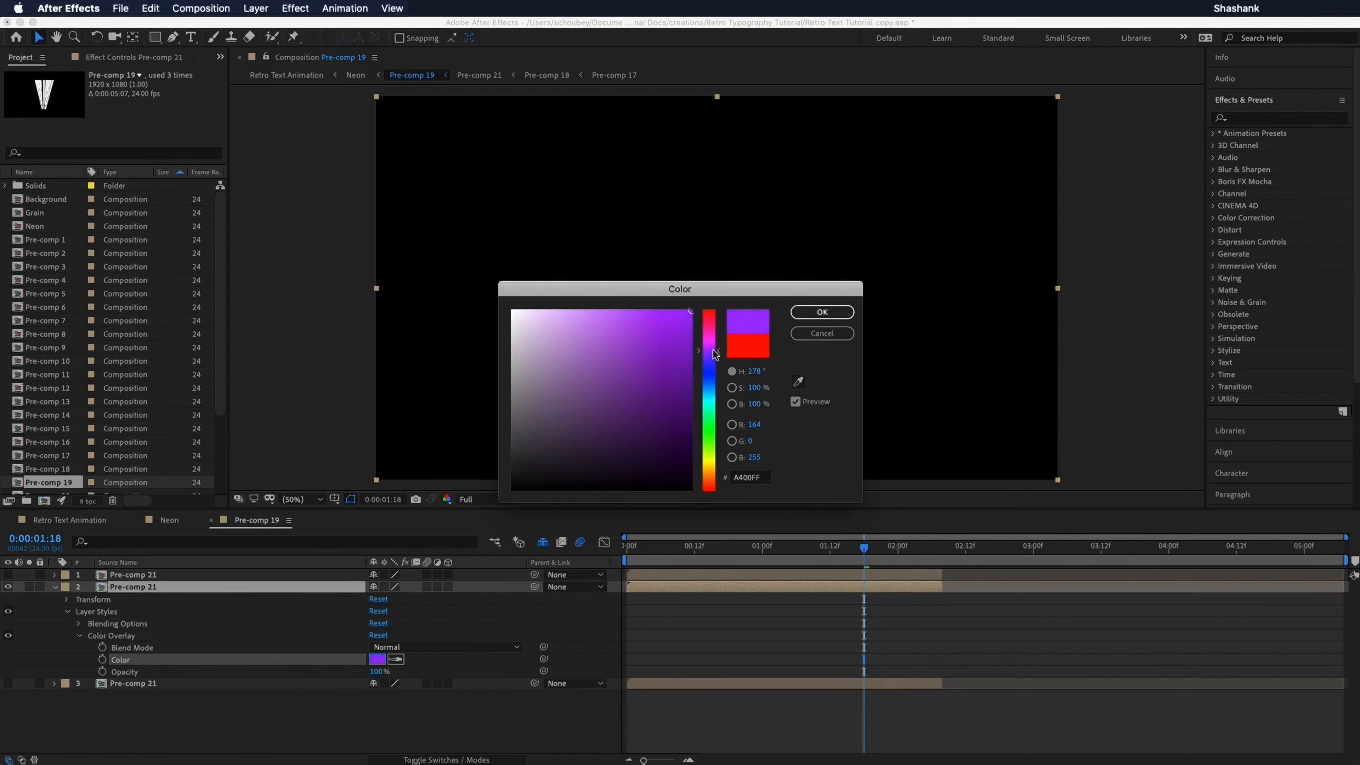
pyautogui.click(822, 312)
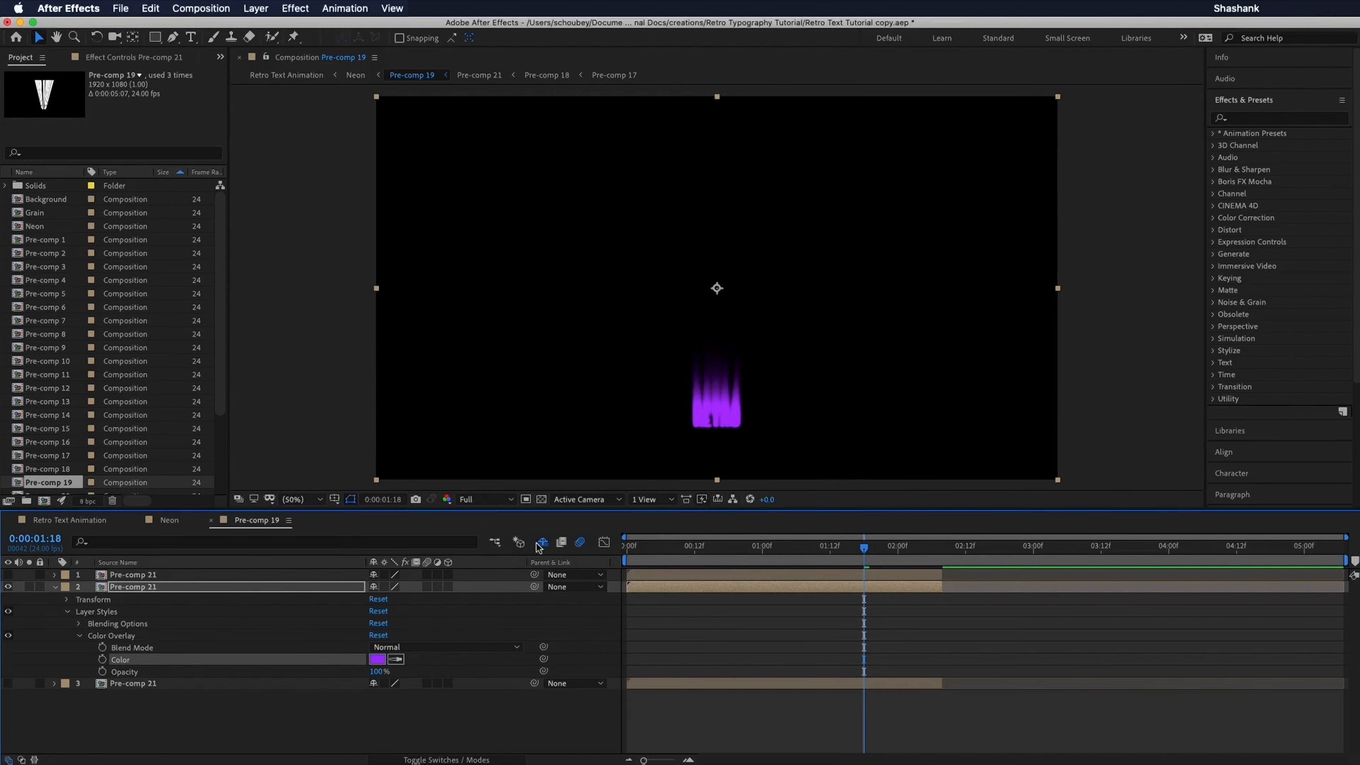
pyautogui.click(54, 586)
# Step: Hide the second Pre-comp 21 layer, show the third one and add a Color Overlay layer style to it
pyautogui.click(8, 587)
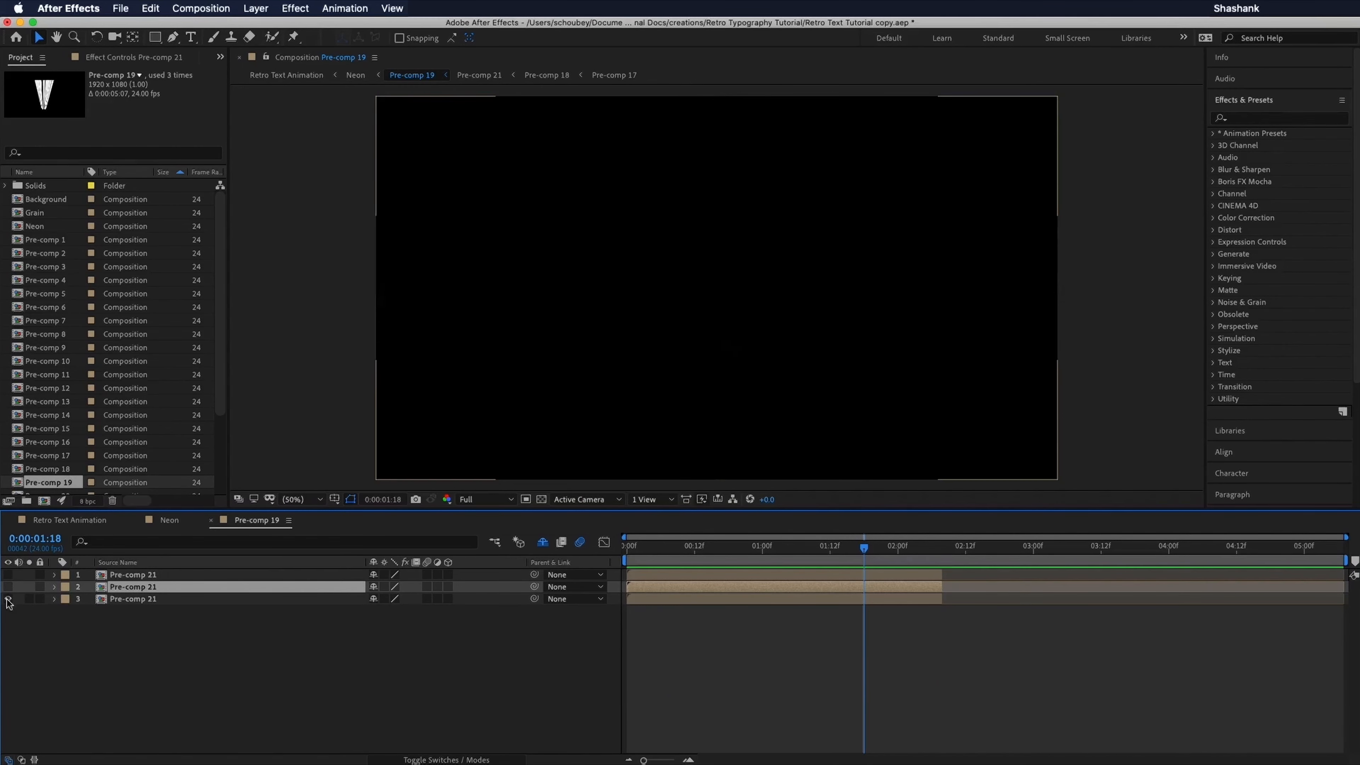
pyautogui.click(8, 599)
pyautogui.click(128, 601)
pyautogui.rightClick(127, 602)
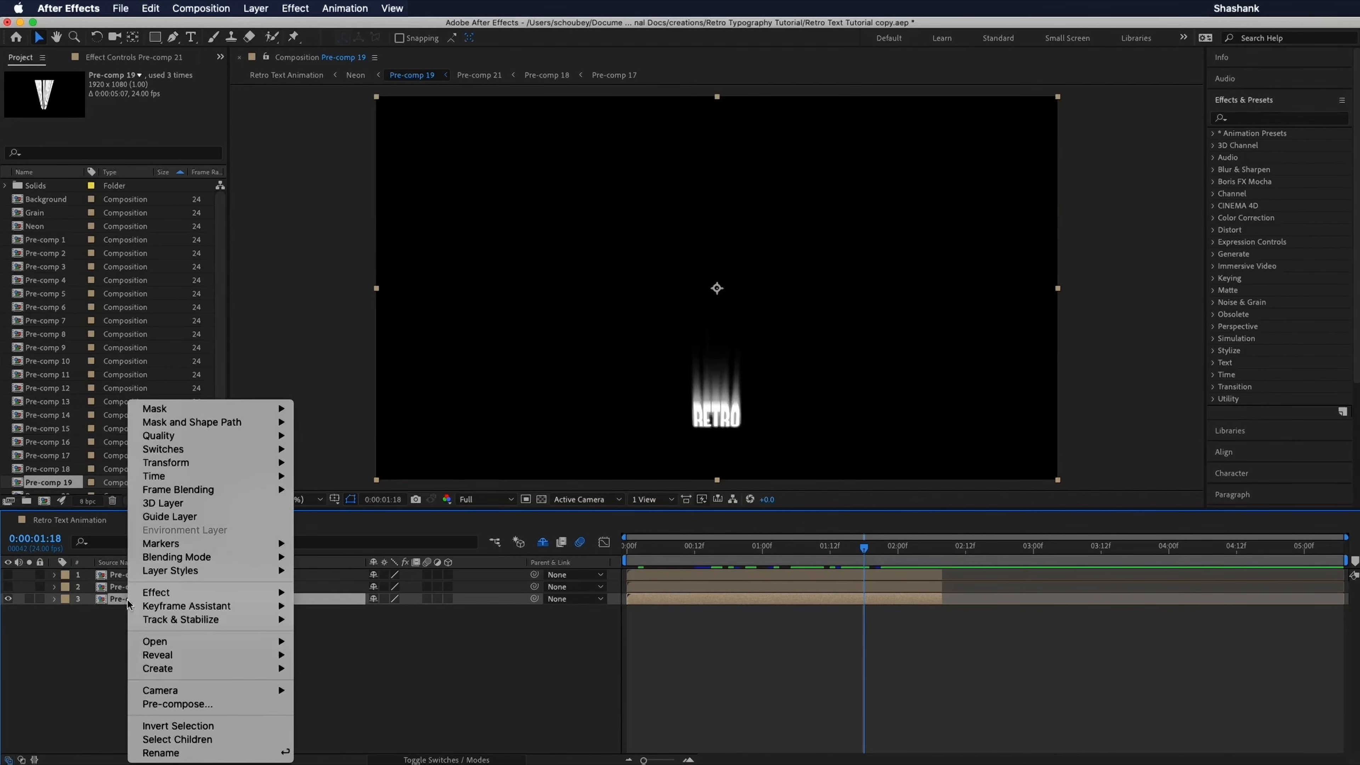
pyautogui.moveTo(251, 569)
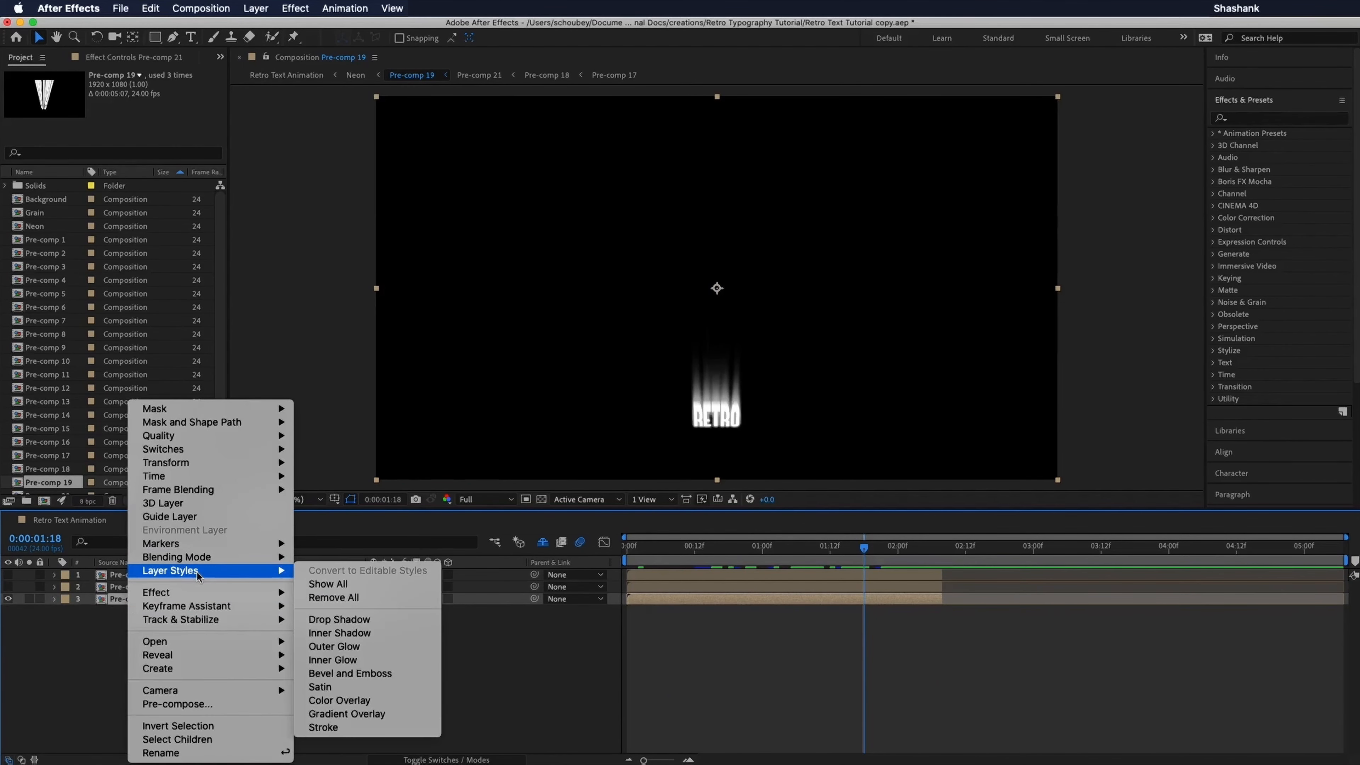
pyautogui.click(381, 700)
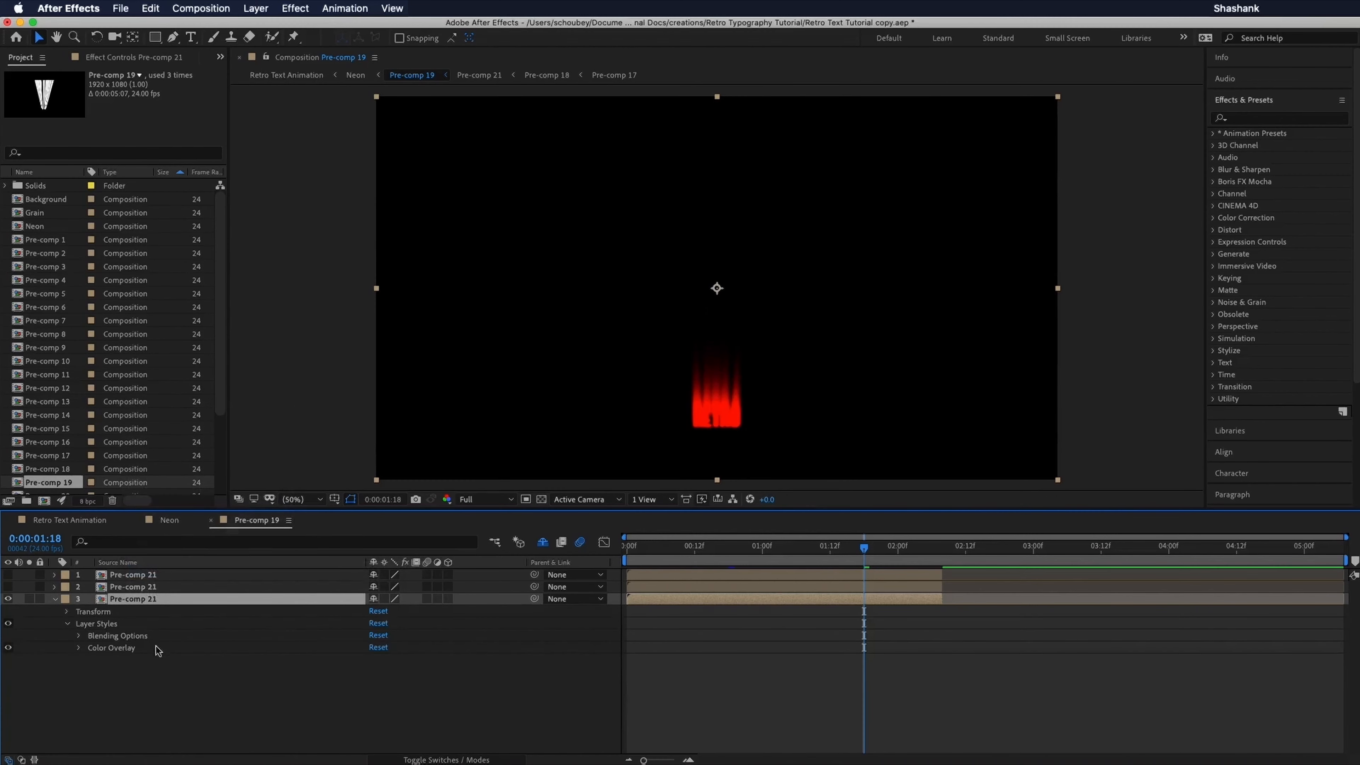
# Step: Set the third Pre-comp 21 layer's Color Overlay color to light blue 00CAFF
pyautogui.click(79, 648)
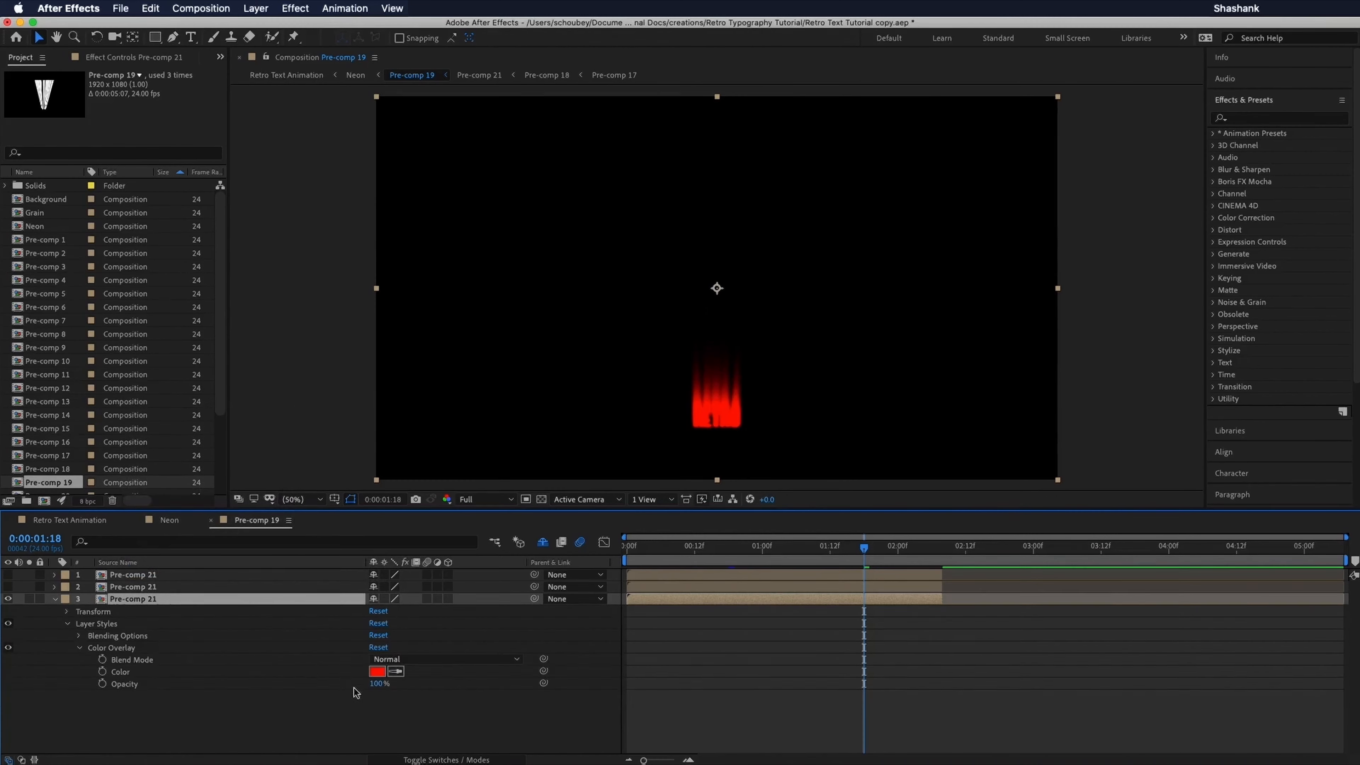
pyautogui.click(377, 671)
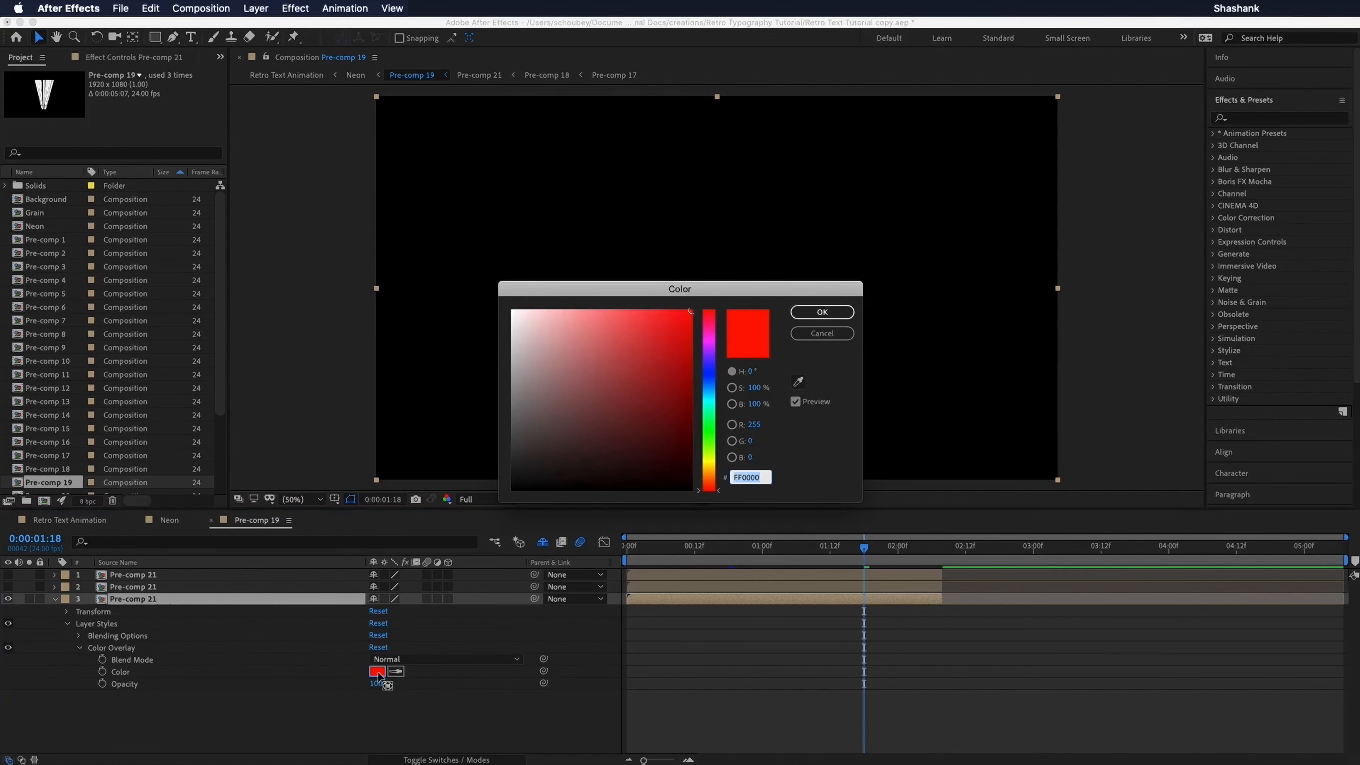
pyautogui.click(709, 465)
pyautogui.moveTo(712, 469); pyautogui.dragTo(720, 397)
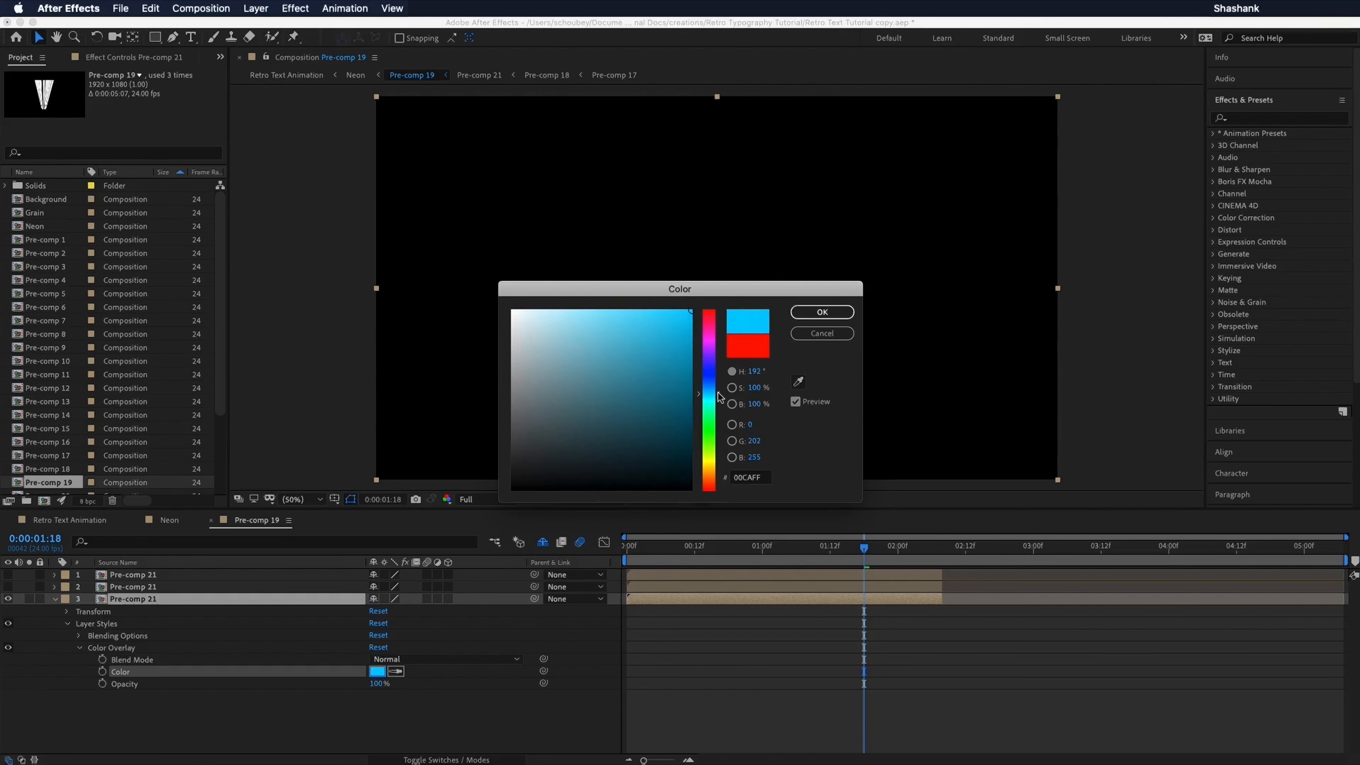
pyautogui.click(823, 311)
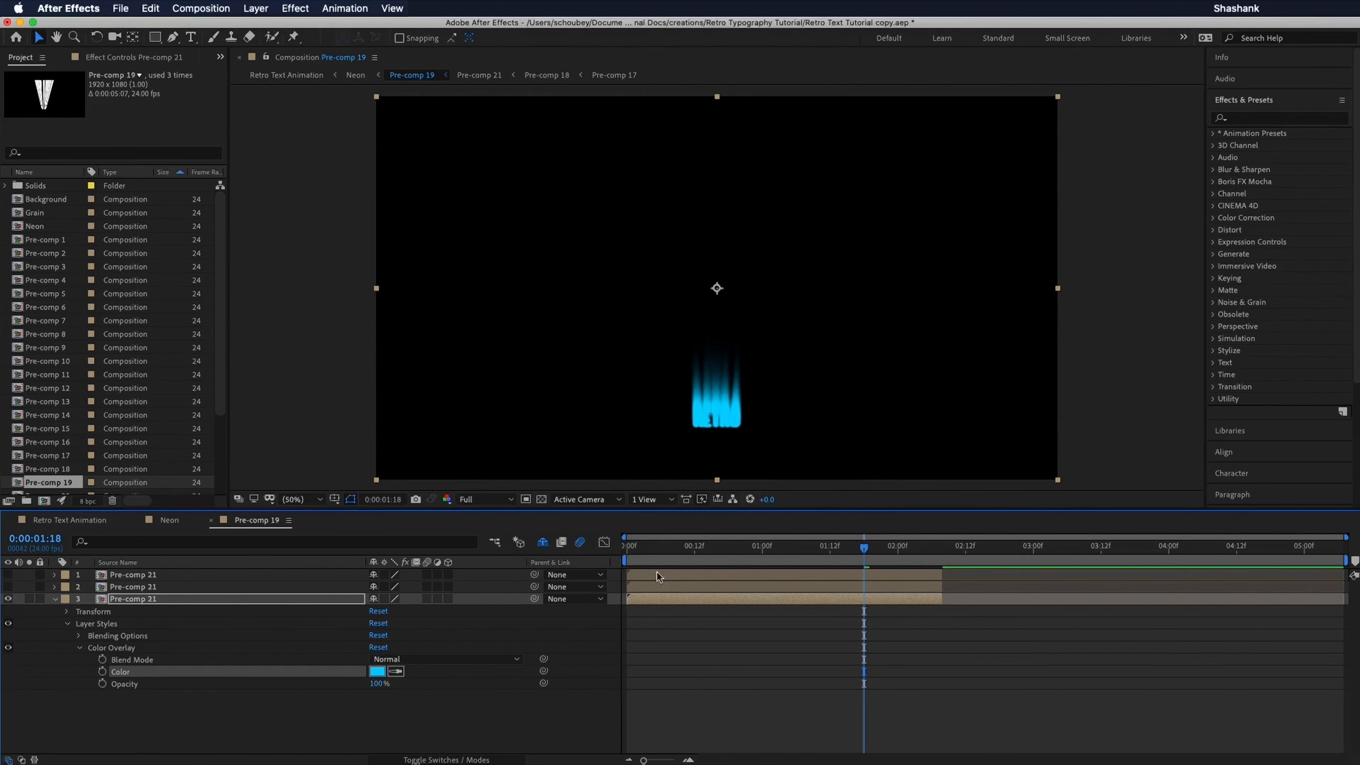
# Step: Collapse the third Pre-comp 21 layer, show the other two Pre-comp 21 layers and preview the color-overlaid rays
pyautogui.click(55, 600)
pyautogui.click(8, 586)
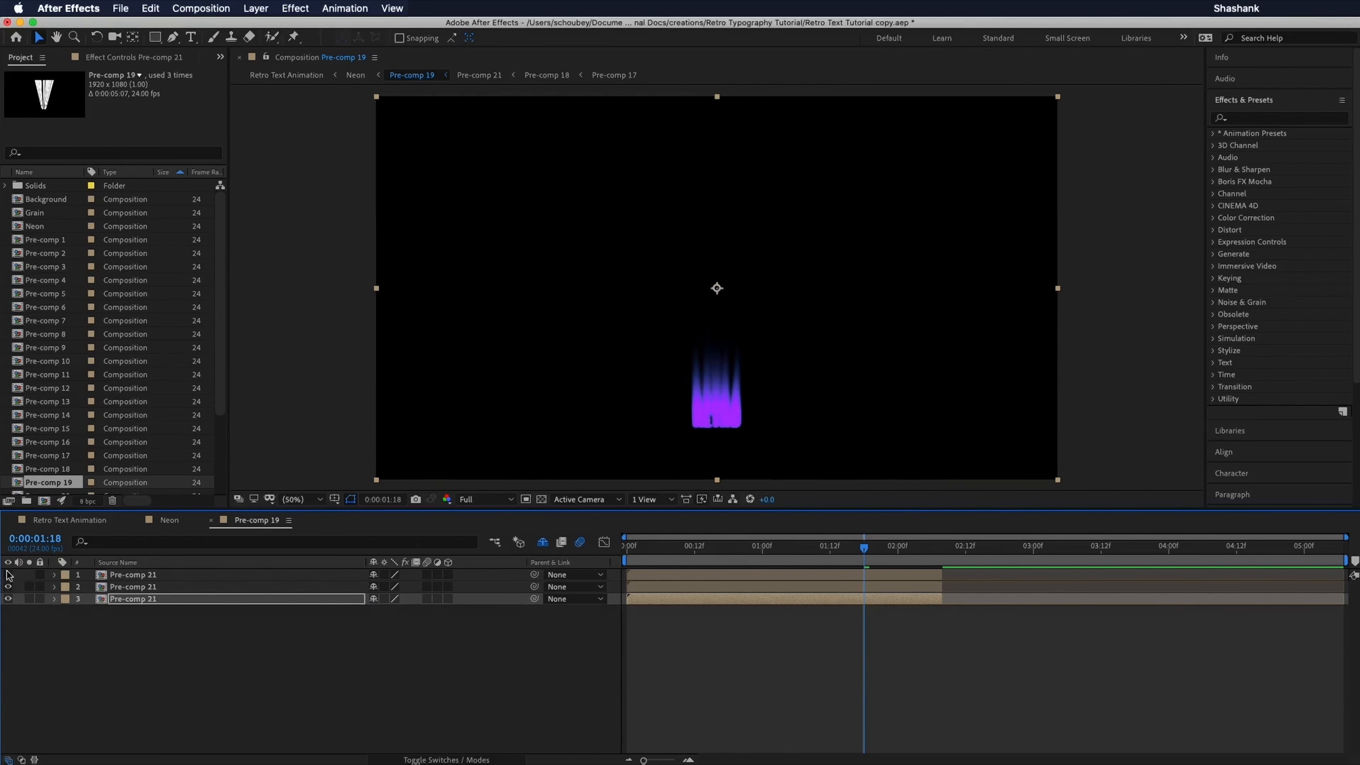
pyautogui.click(8, 574)
pyautogui.click(131, 665)
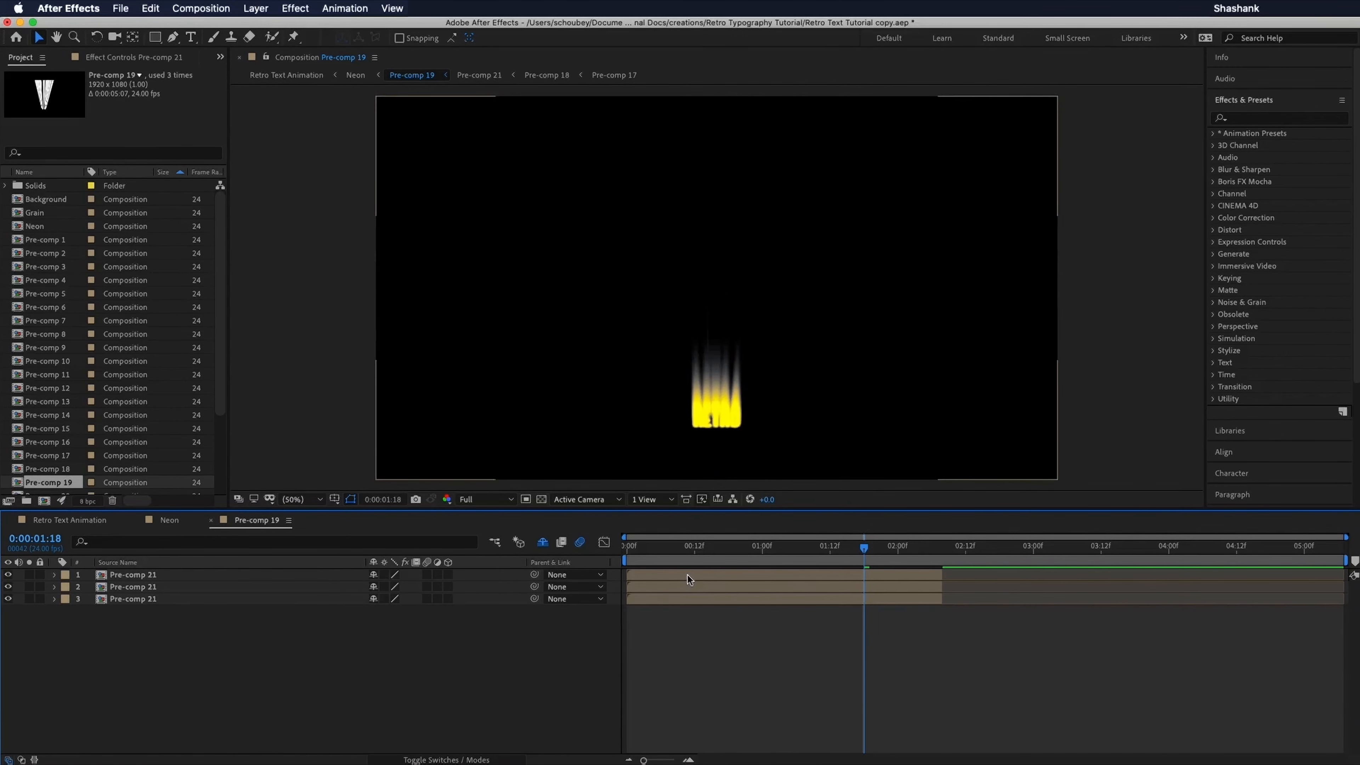
pyautogui.moveTo(725, 557)
pyautogui.mouseDown()
pyautogui.moveTo(639, 557)
pyautogui.moveTo(850, 546)
pyautogui.mouseUp()
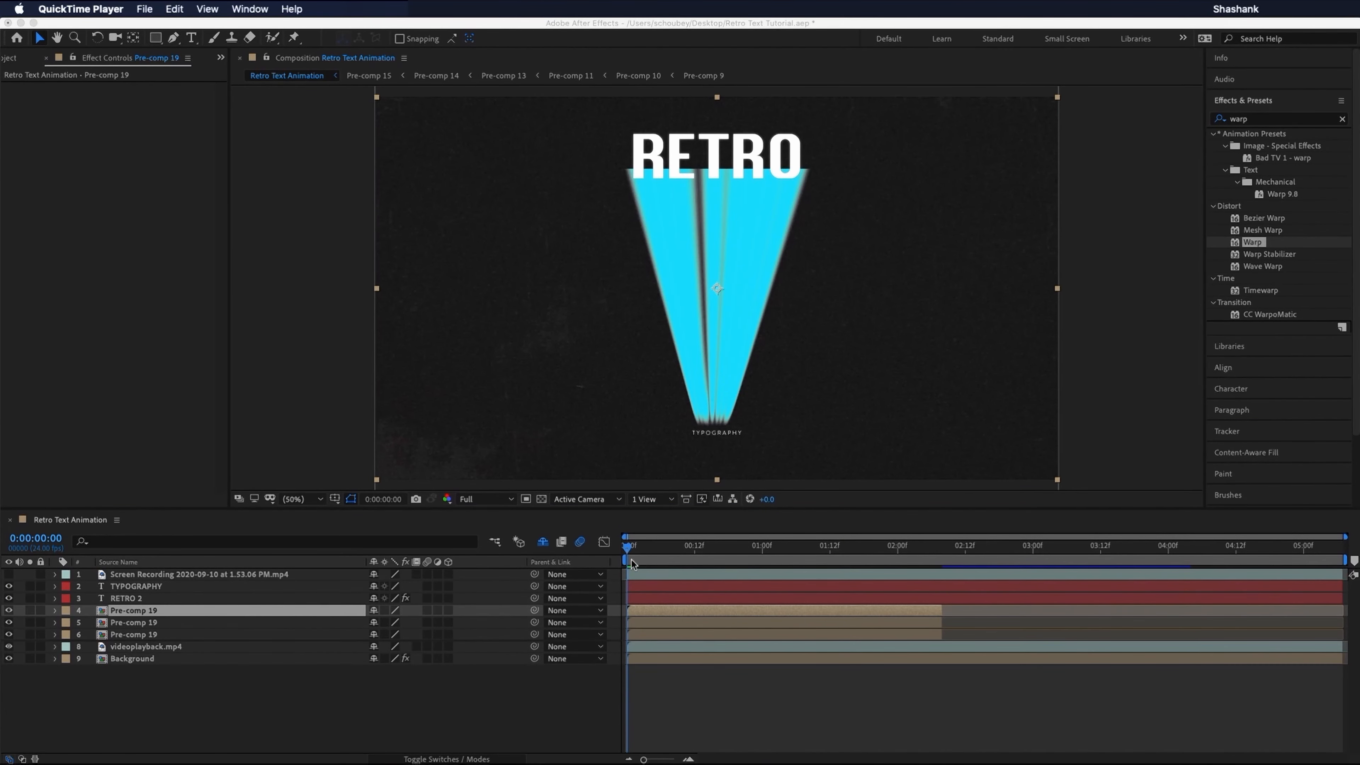
# Step: In the Retro Text Animation composition, move the top blue Pre-comp 19 layer below the other two Pre-comp 19 layers
pyautogui.click(752, 707)
pyautogui.click(338, 322)
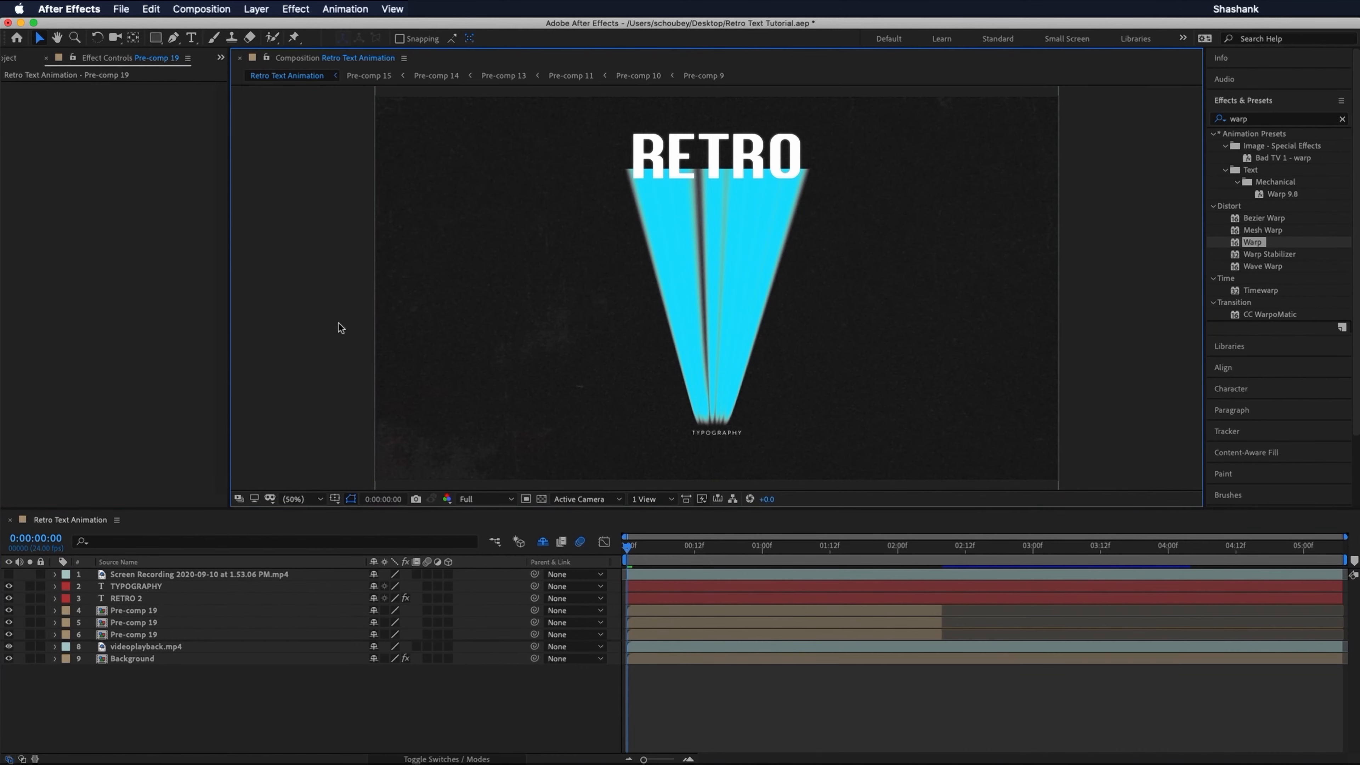
pyautogui.click(720, 709)
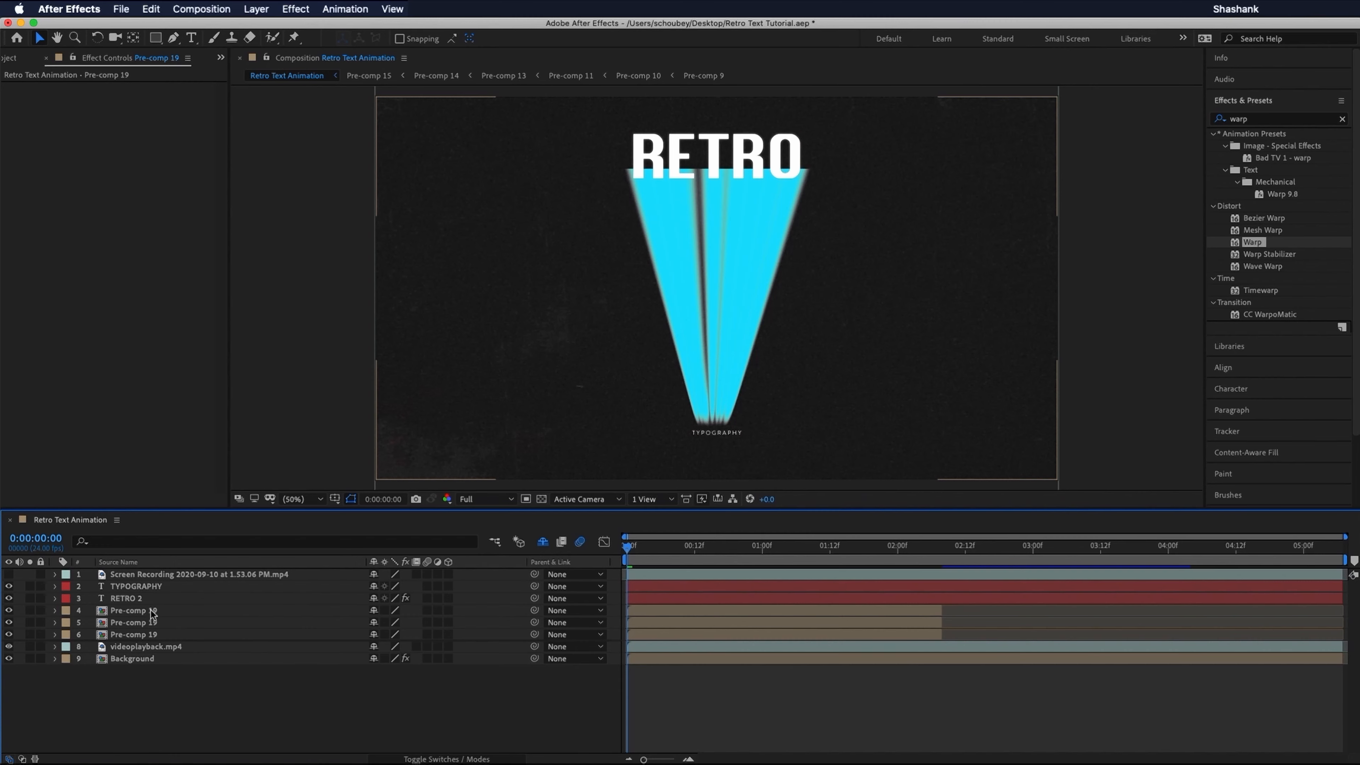
pyautogui.moveTo(152, 613); pyautogui.dragTo(156, 645)
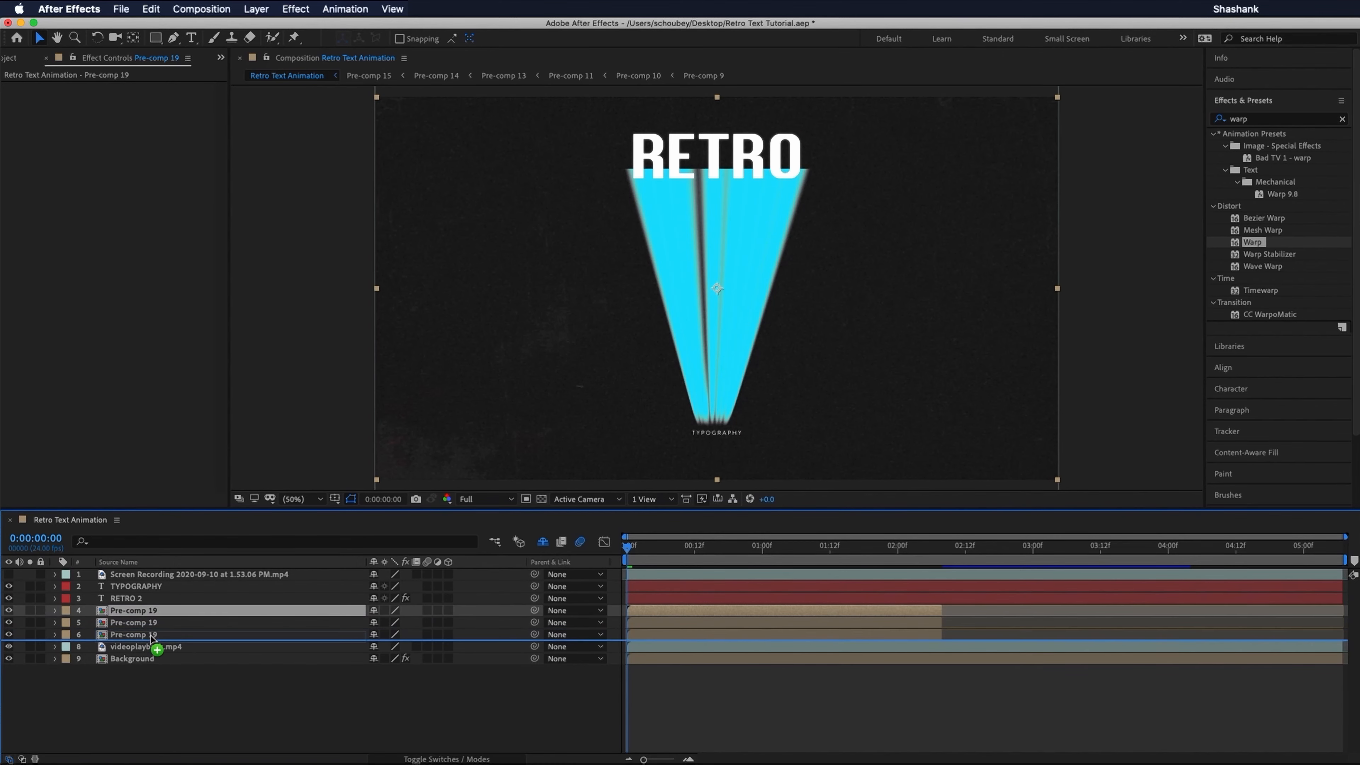
# Step: Rename the top Pre-comp 19 layer, with the yellow rays, as Yellow
pyautogui.click(152, 612)
pyautogui.rightClick(152, 612)
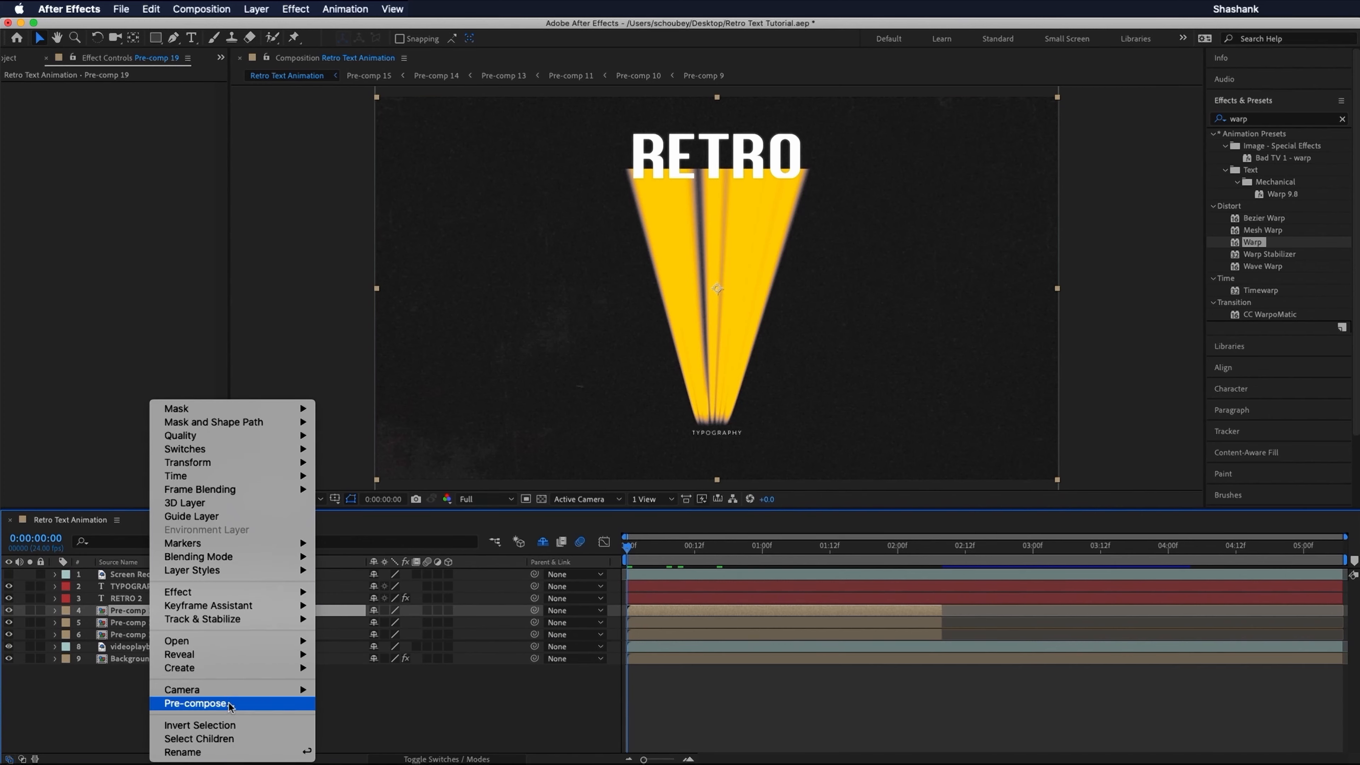
pyautogui.click(227, 751)
pyautogui.write('Y')
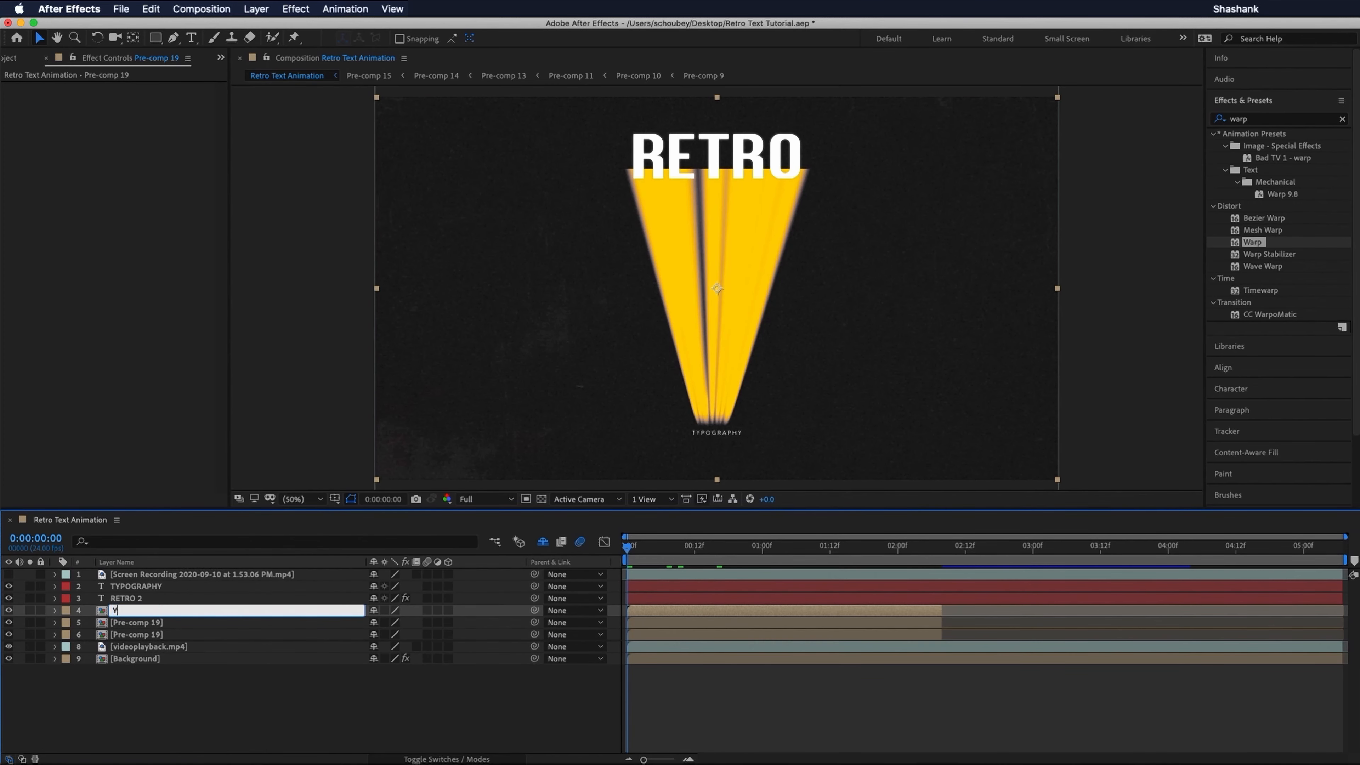
pyautogui.write('ellow')
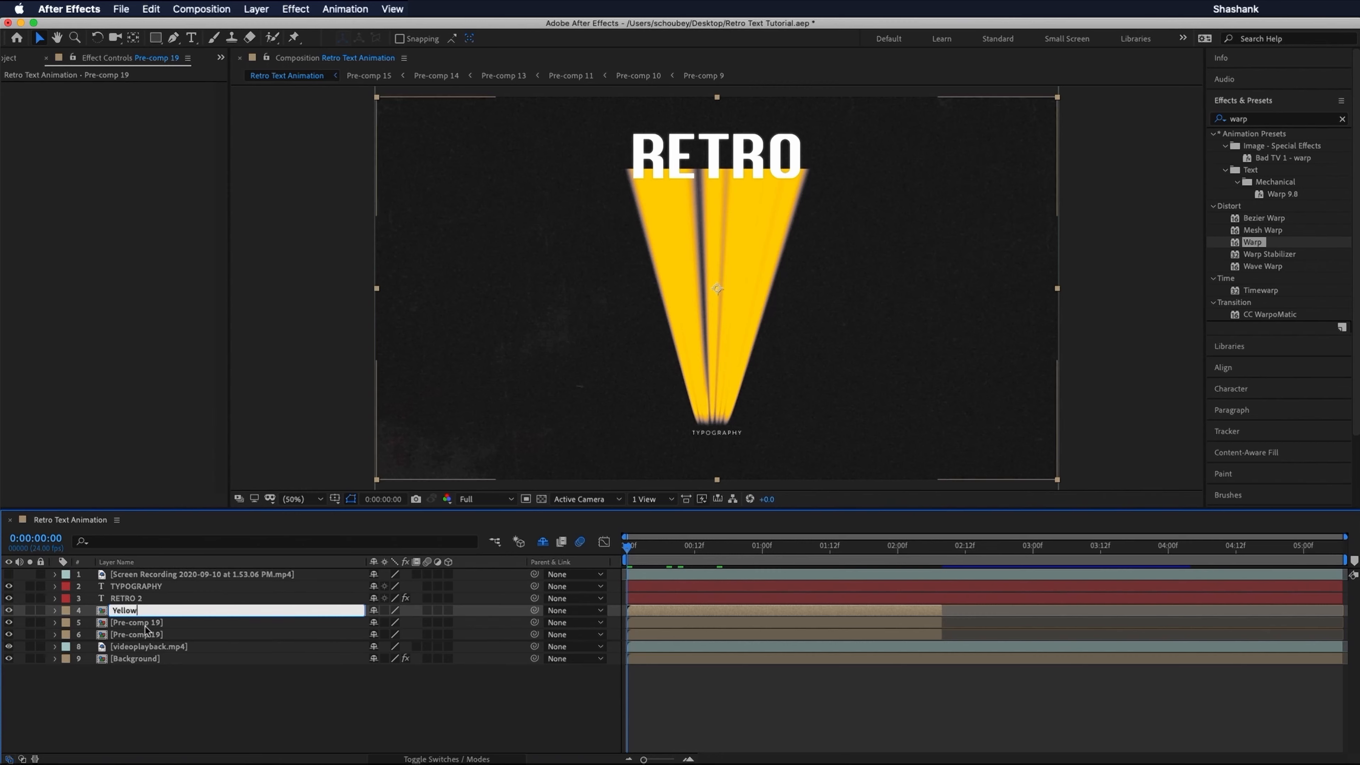
pyautogui.click(148, 630)
# Step: Hide the Yellow layer and rename the purple Pre-comp 19 layer beneath it as Pink
pyautogui.click(9, 610)
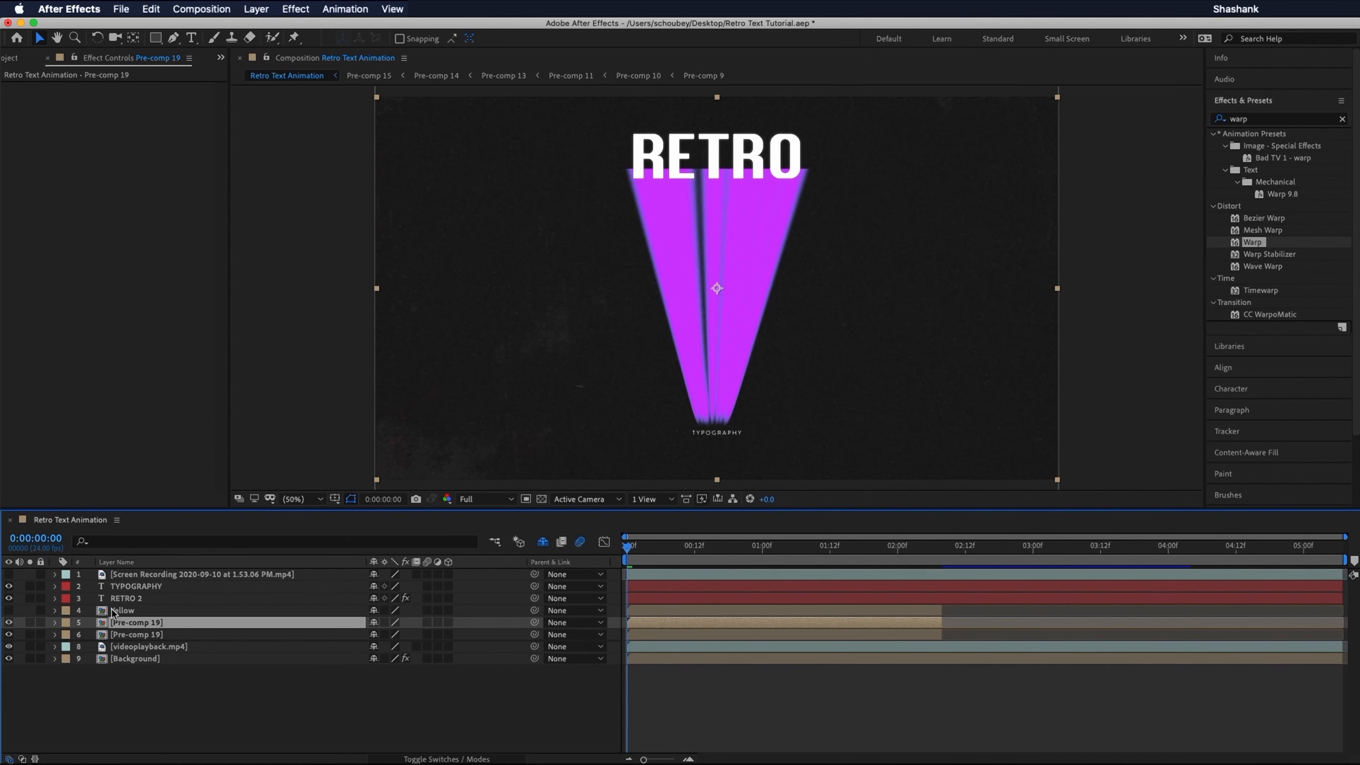
pyautogui.rightClick(140, 624)
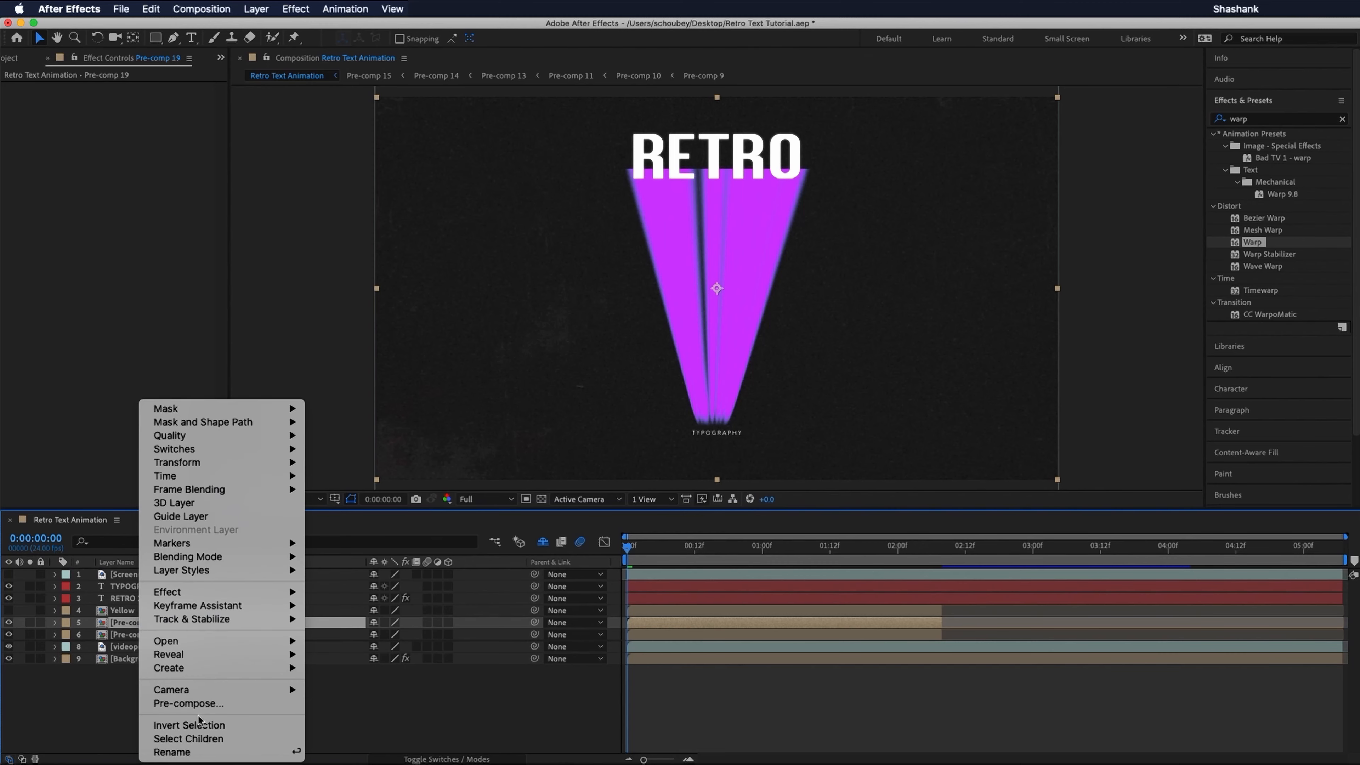
pyautogui.click(200, 753)
pyautogui.write('Pink')
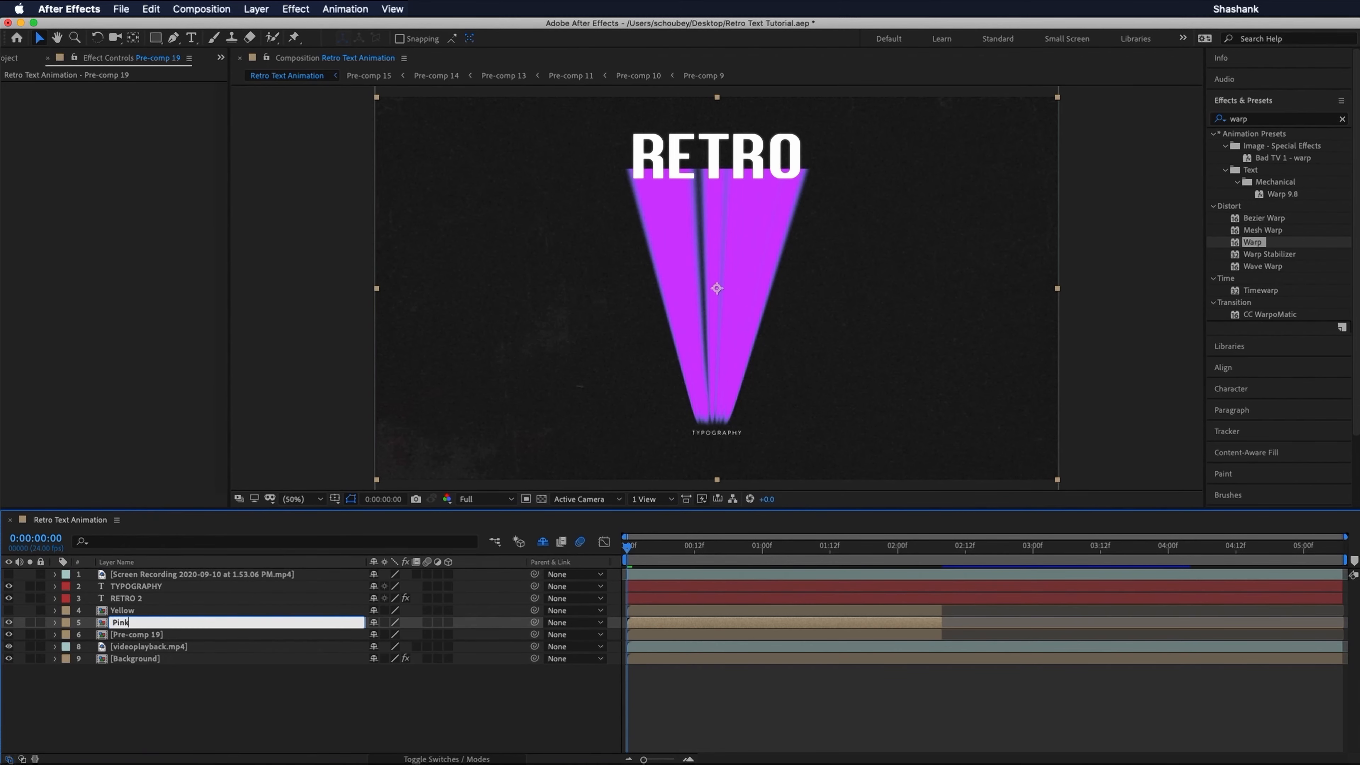
pyautogui.click(214, 728)
# Step: Rename the remaining Pre-comp 19 layer as Blue
pyautogui.click(151, 635)
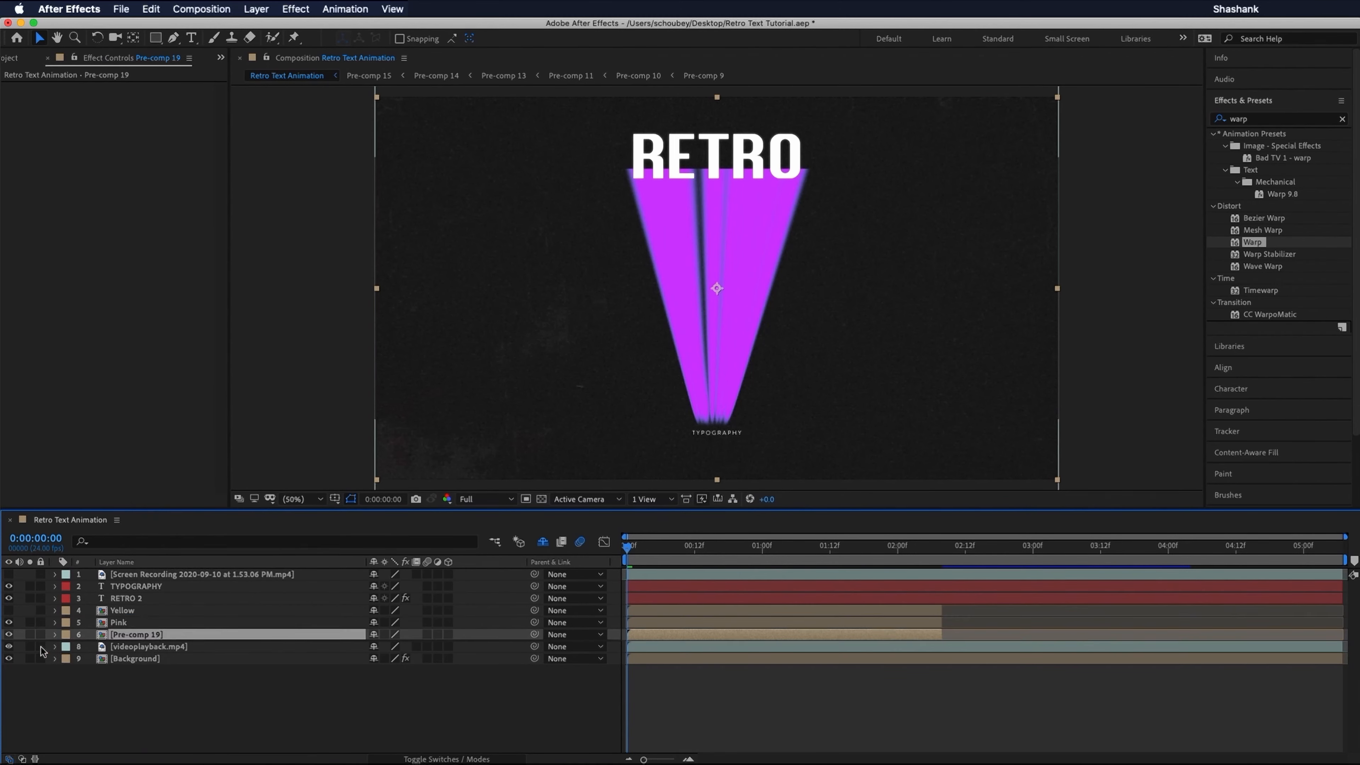
pyautogui.rightClick(144, 639)
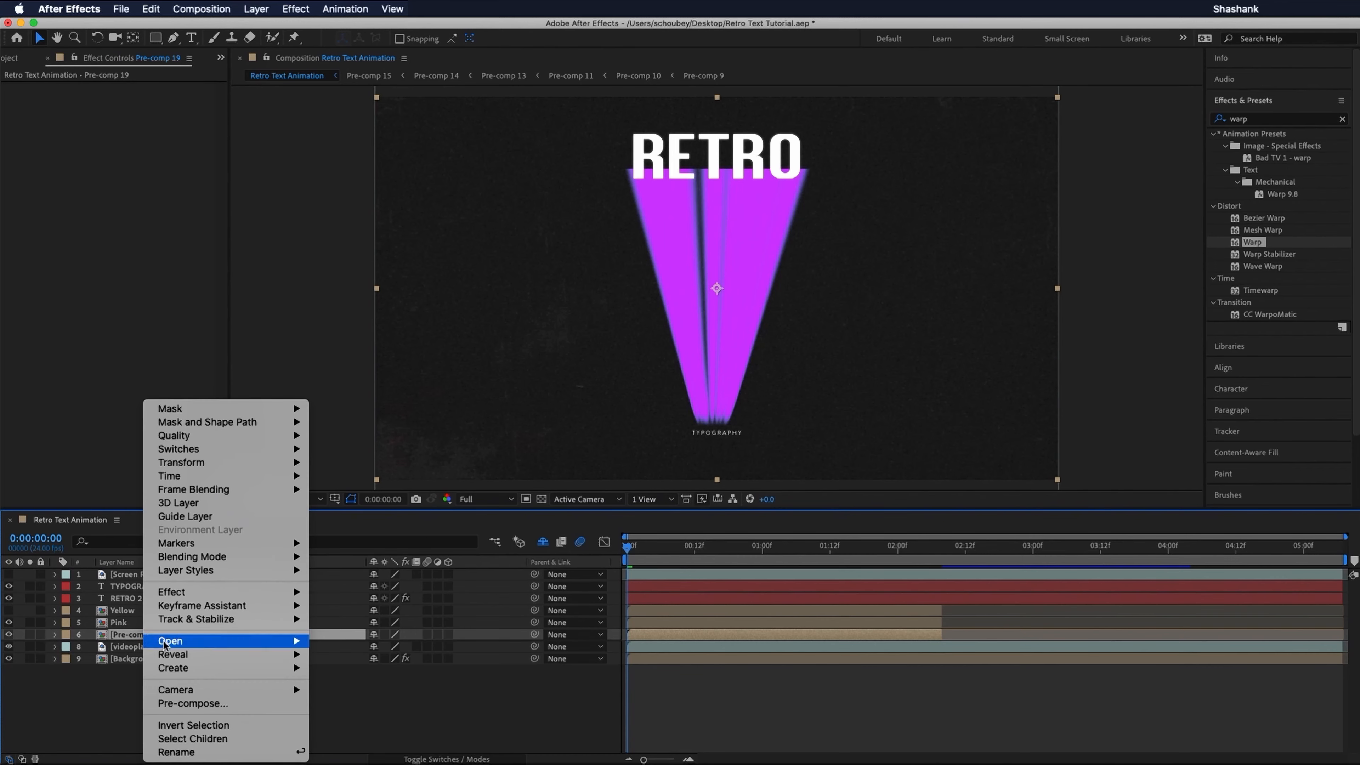
pyautogui.click(177, 751)
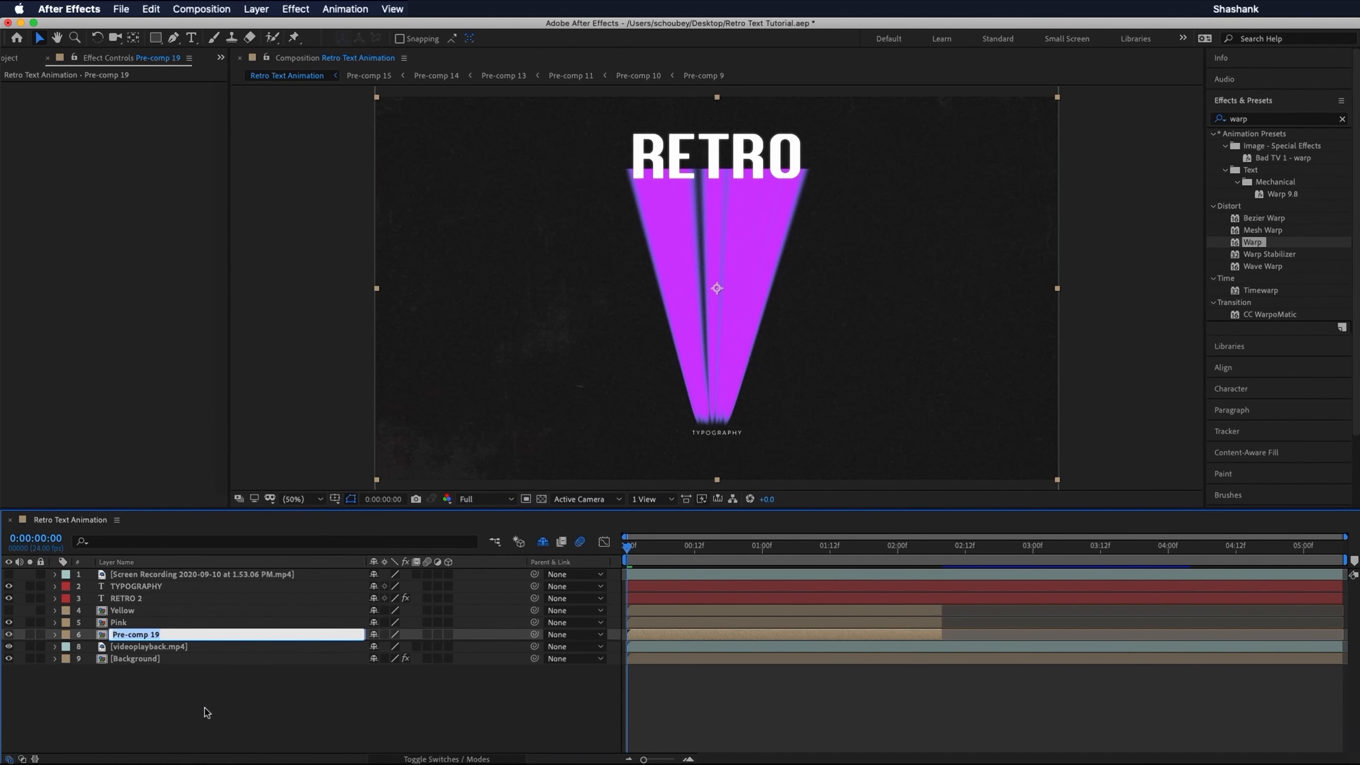
pyautogui.write('Bluee')
pyautogui.press('Return')
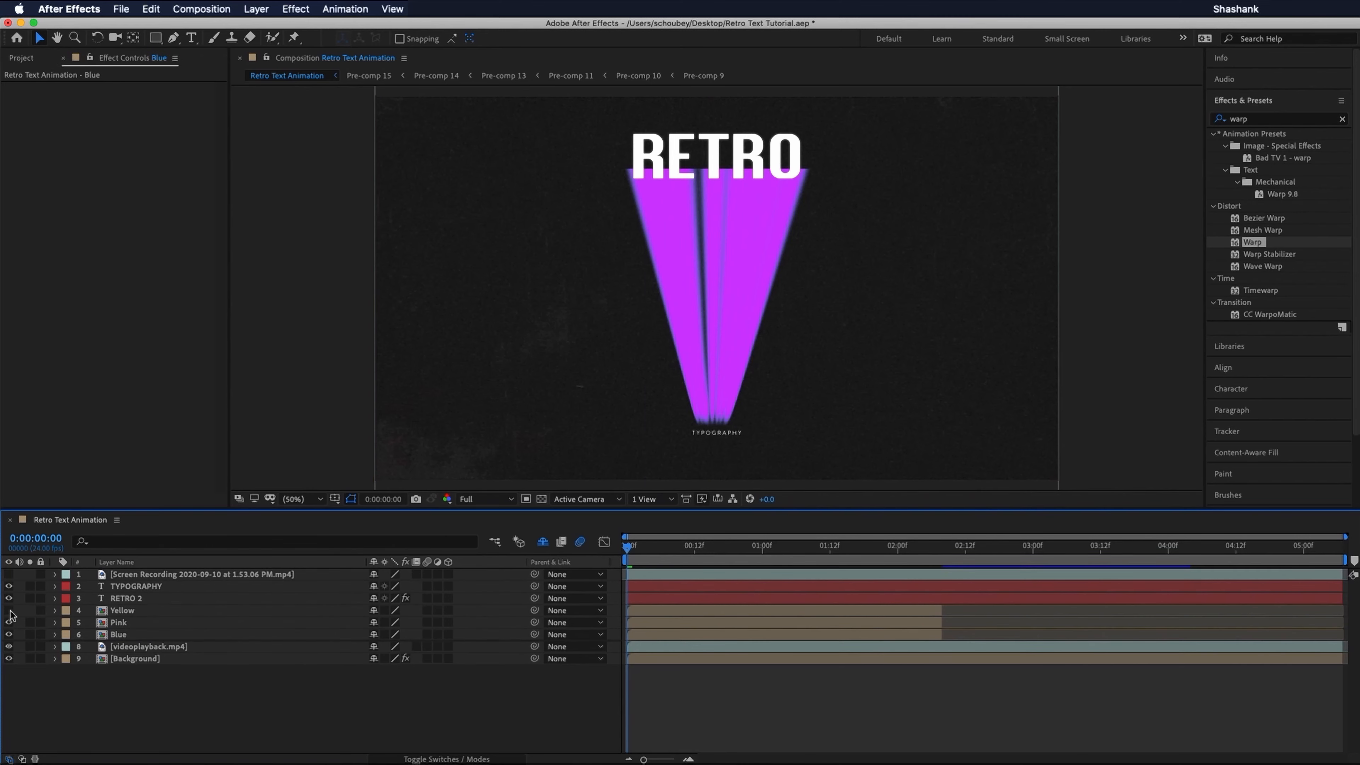
# Step: Check the colors of the Yellow, Pink and Blue layers by toggling their visibility, and leave all three shown
pyautogui.click(9, 610)
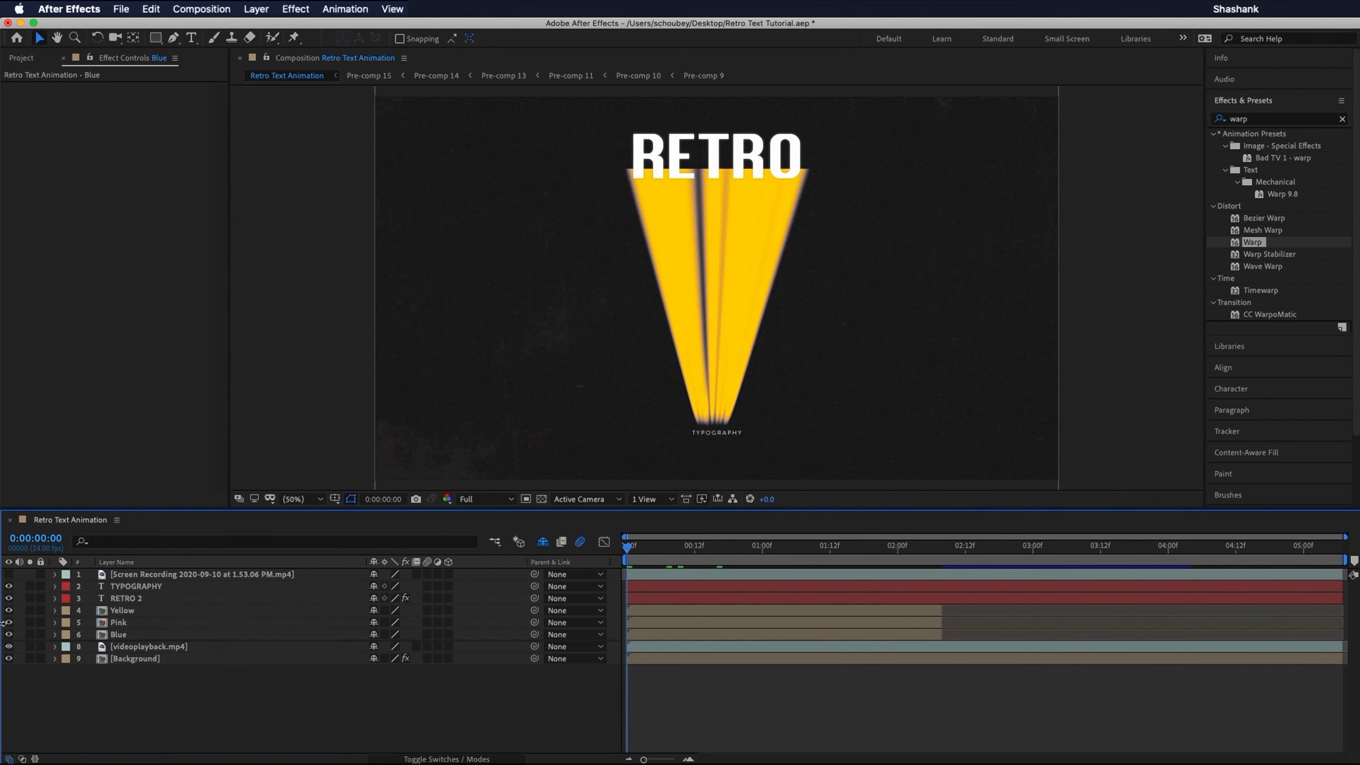
pyautogui.click(9, 610)
pyautogui.click(9, 622)
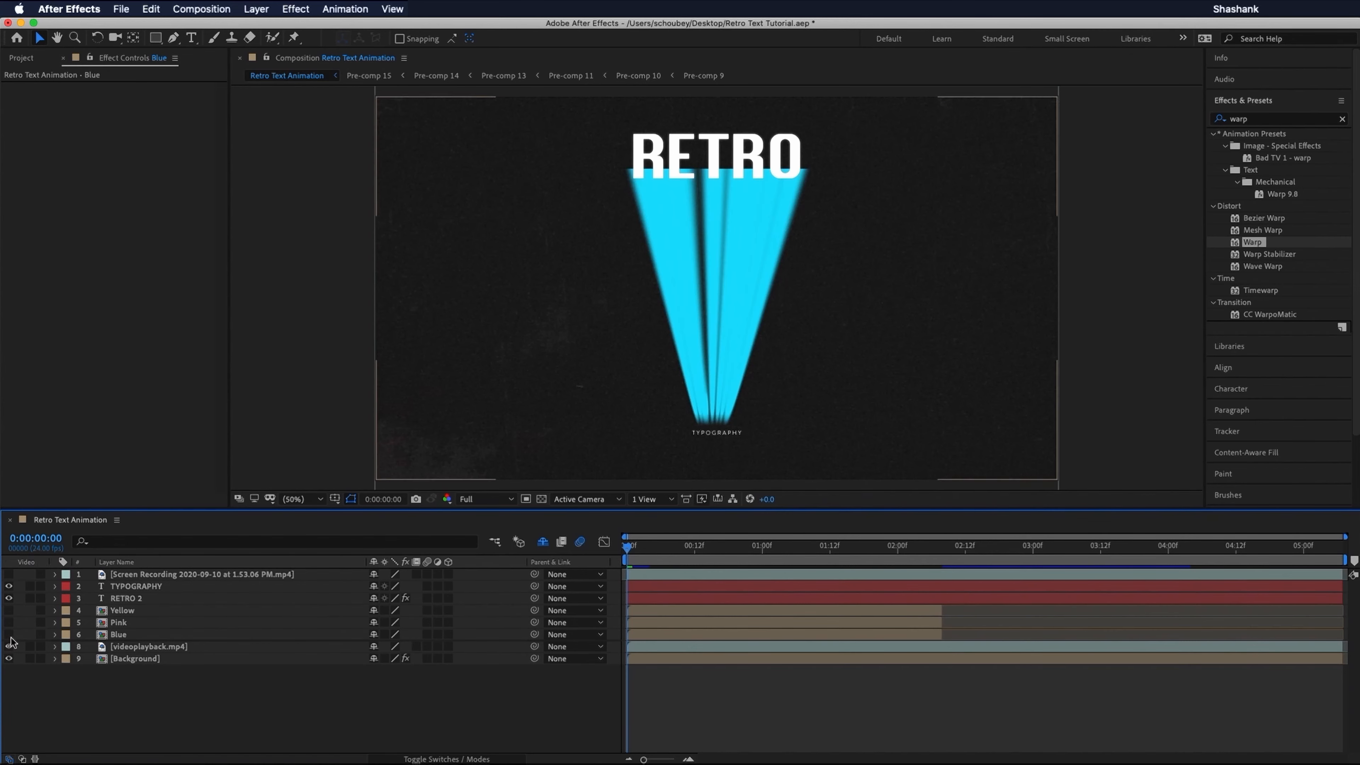
pyautogui.click(9, 634)
pyautogui.click(9, 634)
pyautogui.click(8, 622)
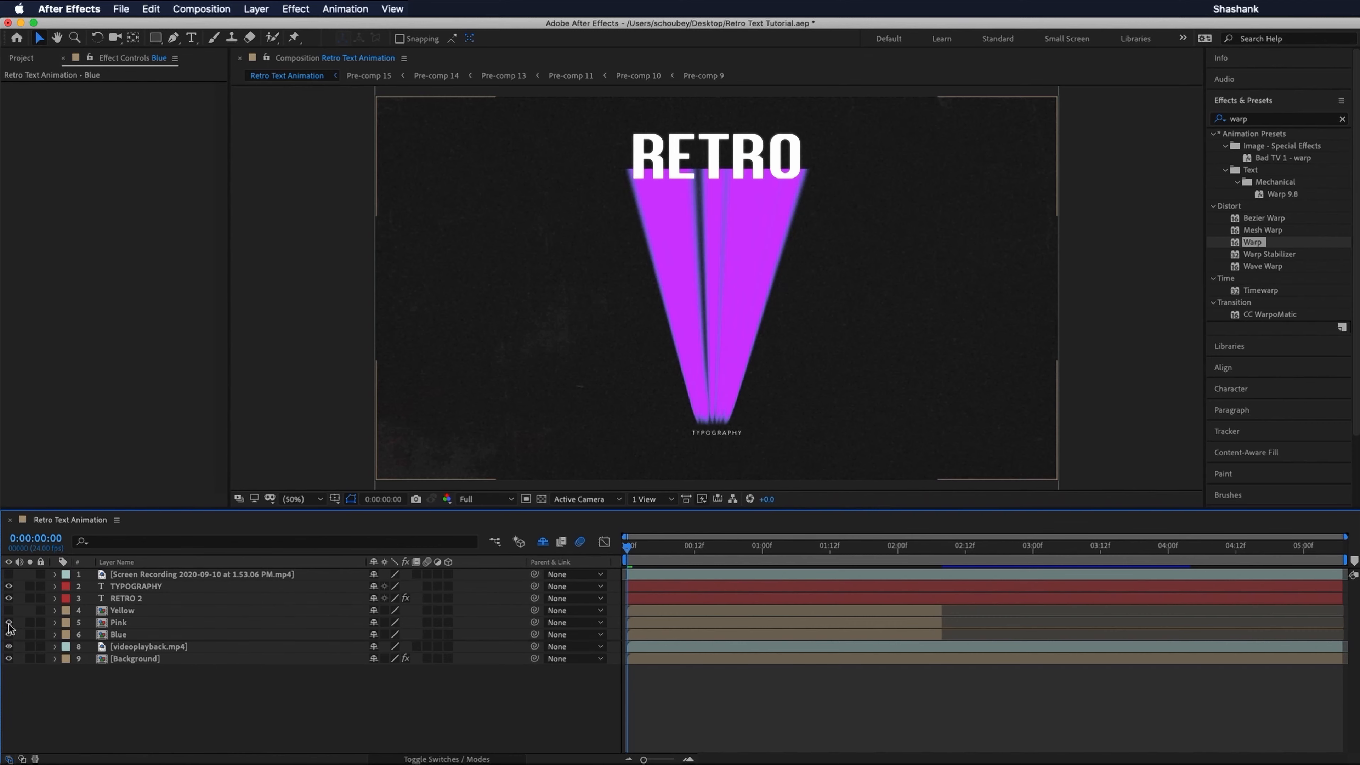
pyautogui.click(9, 610)
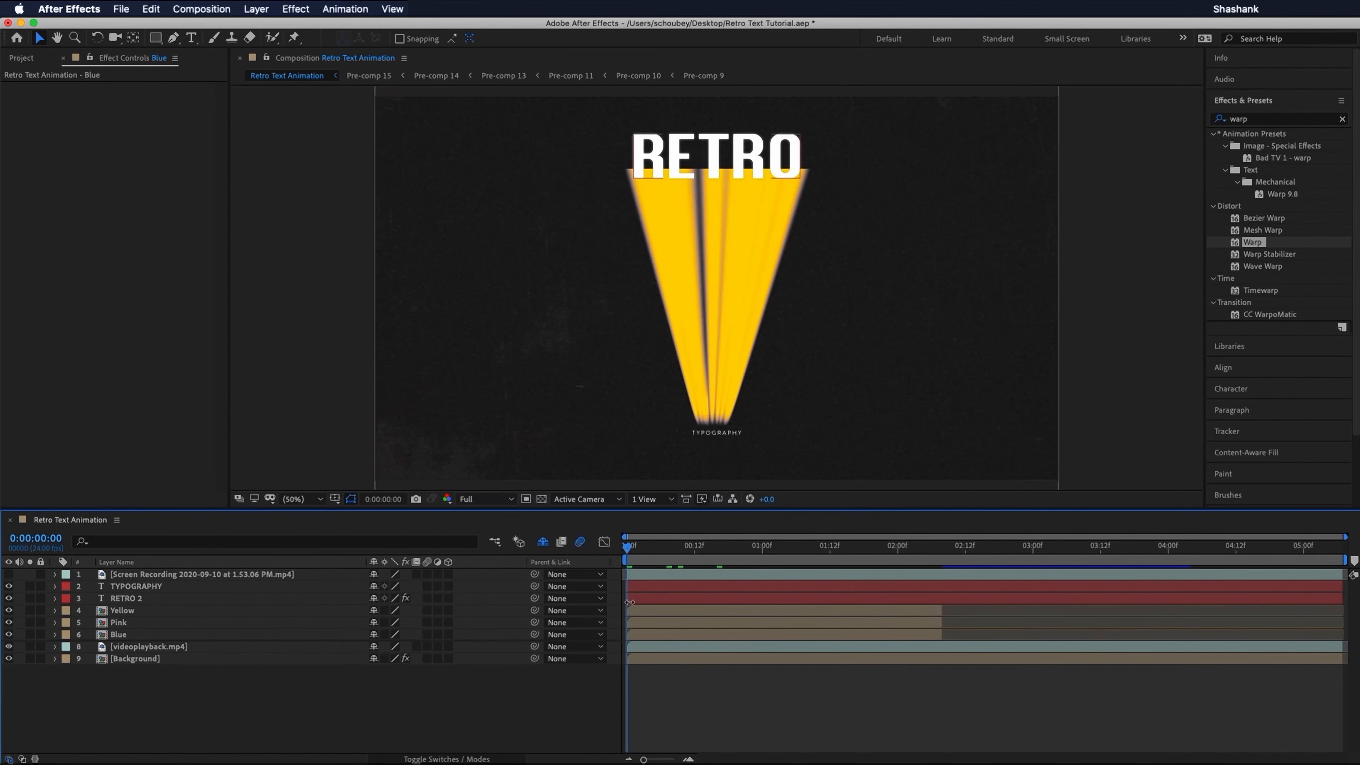
# Step: Shift the Pink and Blue layers to start about 7 and 13 frames after Yellow, and hide both
pyautogui.moveTo(632, 548); pyautogui.dragTo(696, 560)
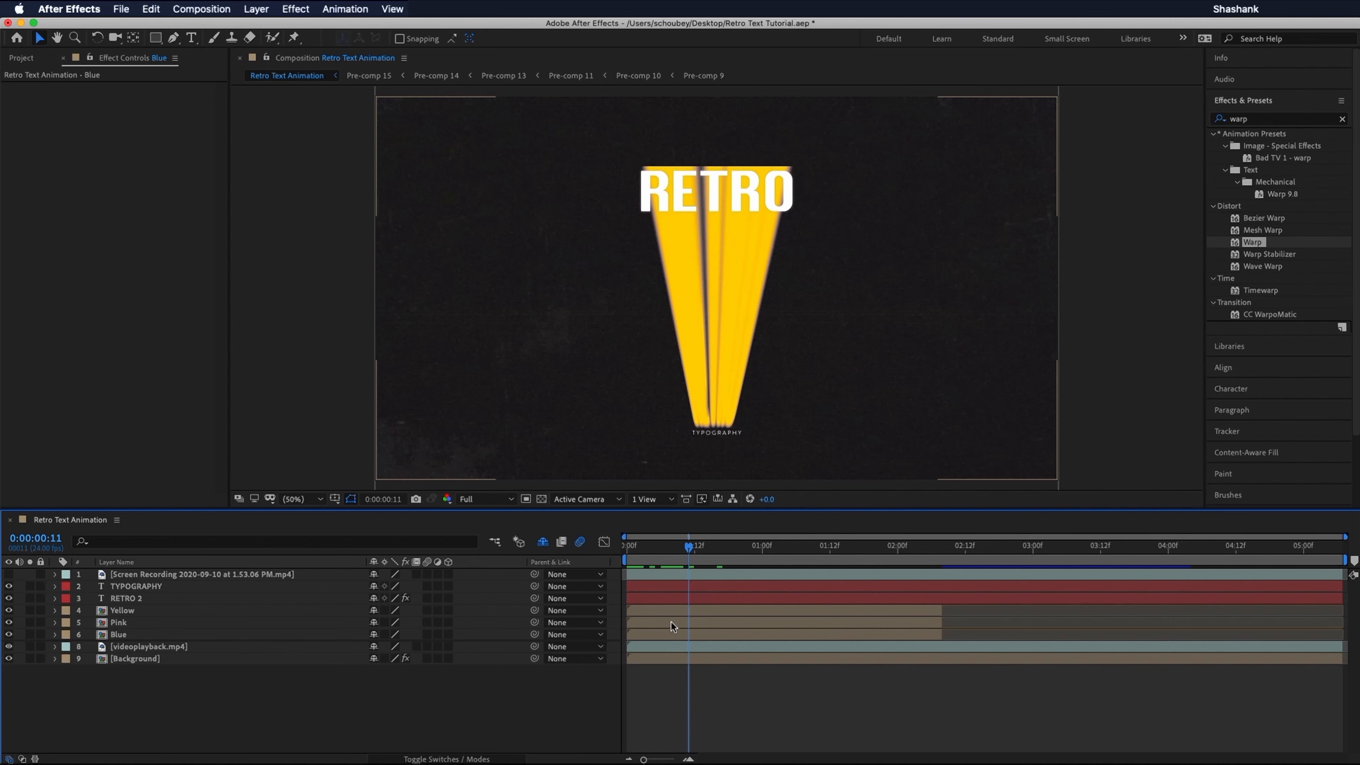
pyautogui.moveTo(671, 622); pyautogui.dragTo(694, 620)
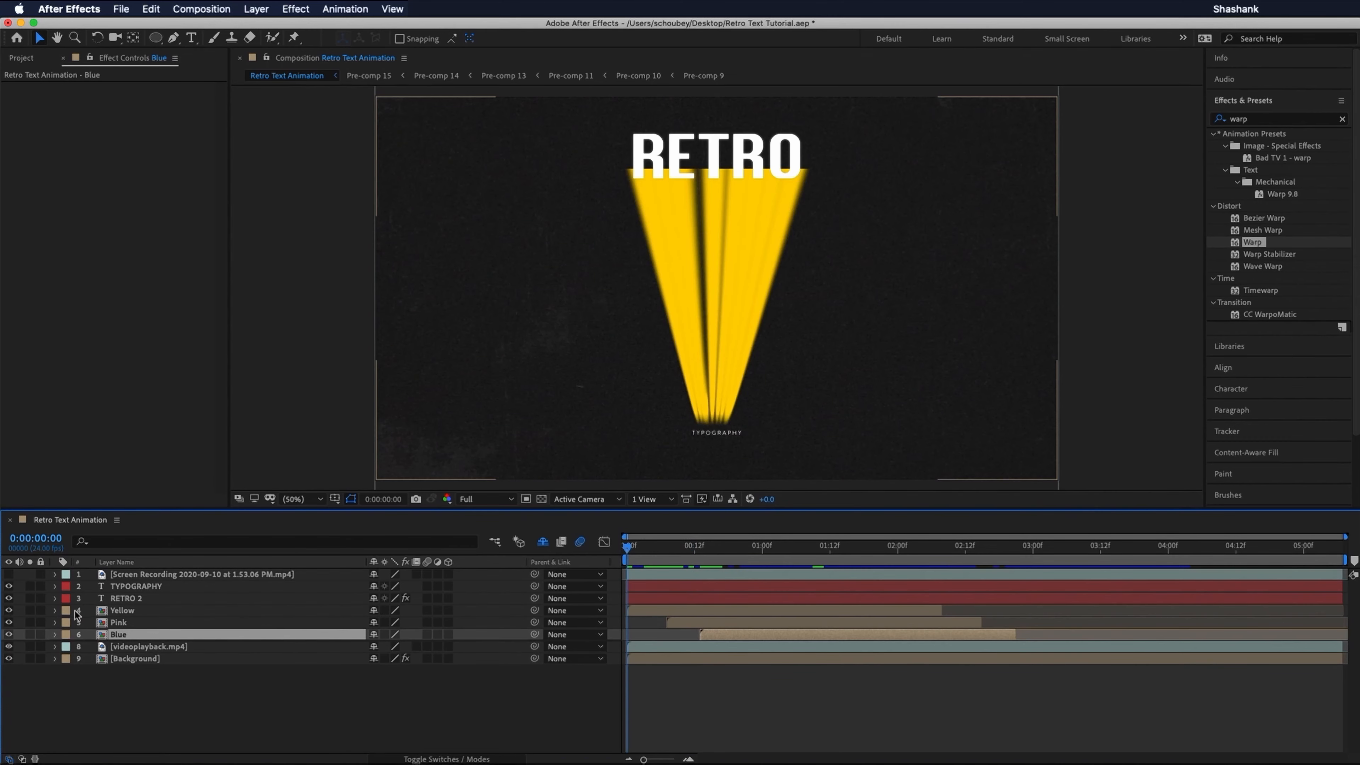
pyautogui.click(9, 622)
pyautogui.click(9, 635)
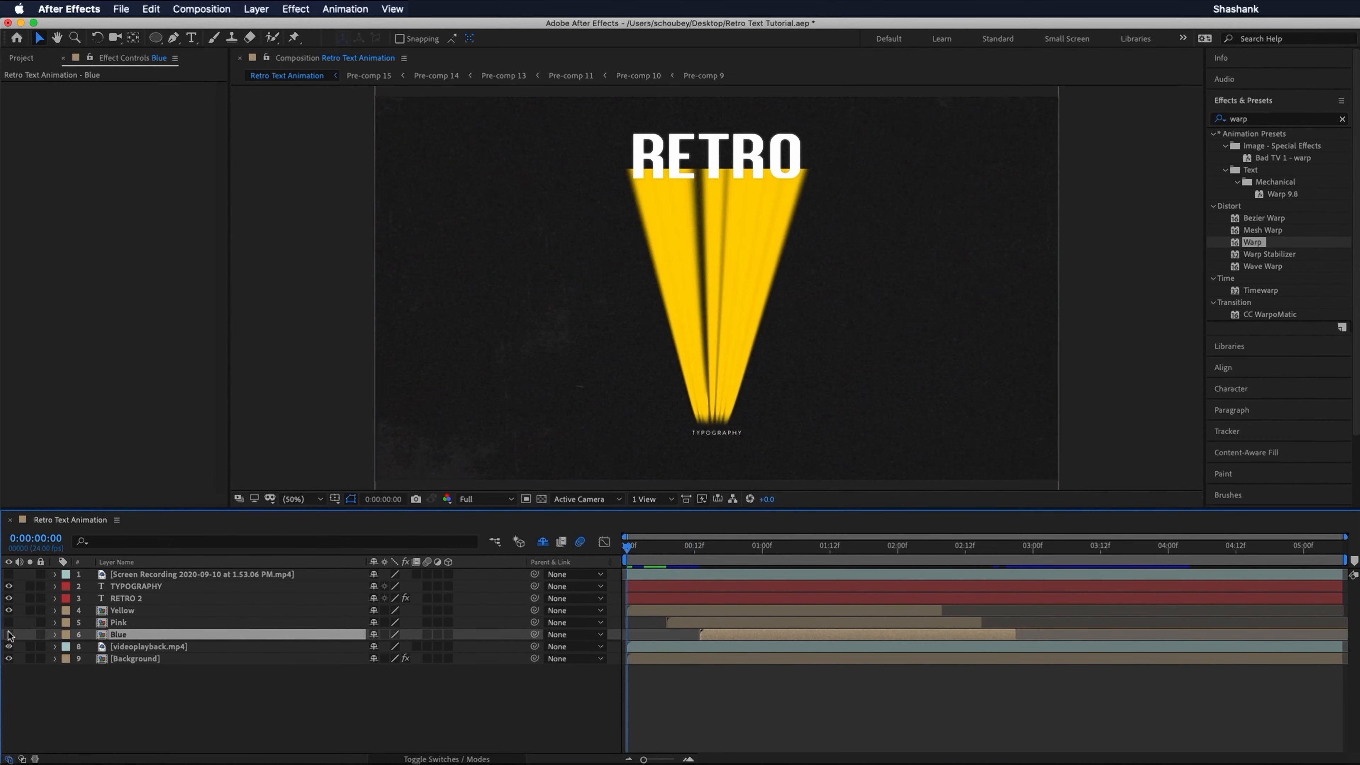
# Step: Draw an elliptical mask on the Yellow layer, spanning from just below the RETRO title to the TYPOGRAPHY text
pyautogui.click(143, 612)
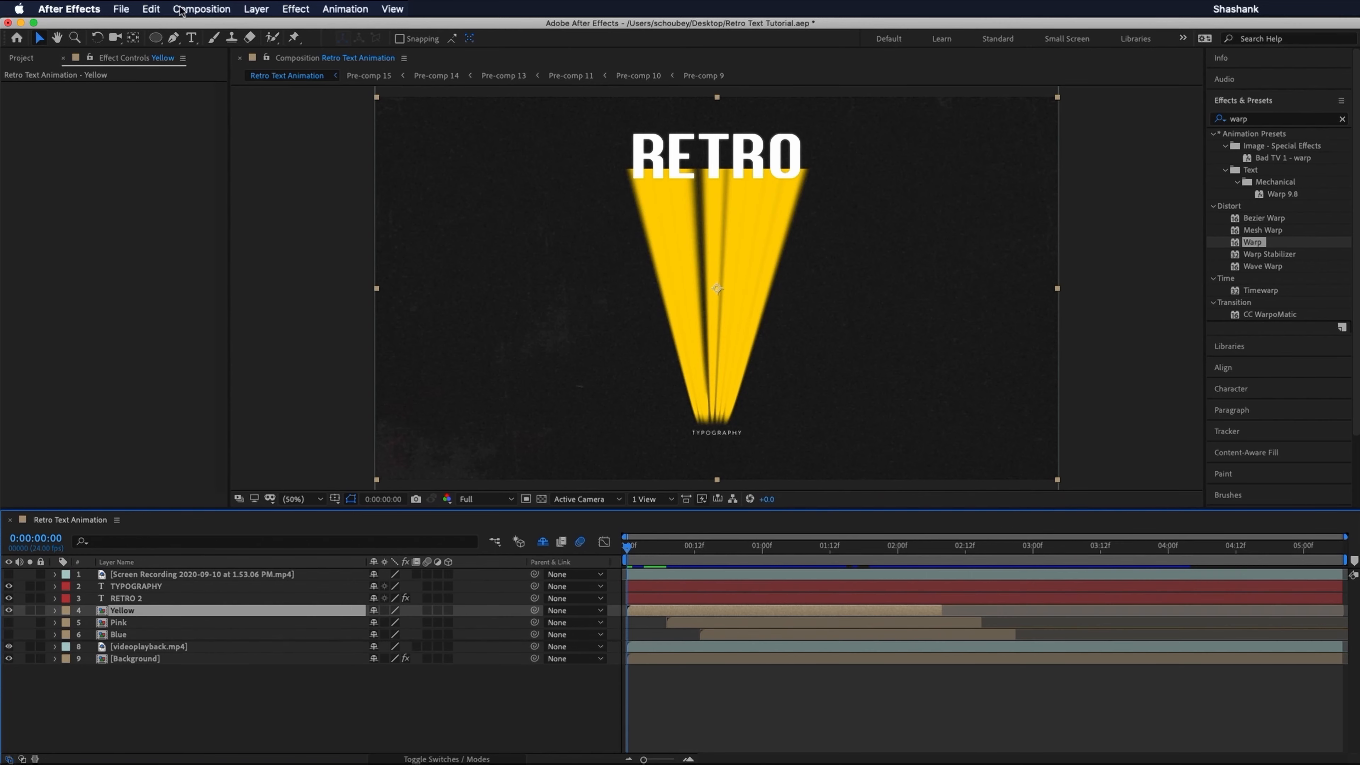
pyautogui.click(155, 38)
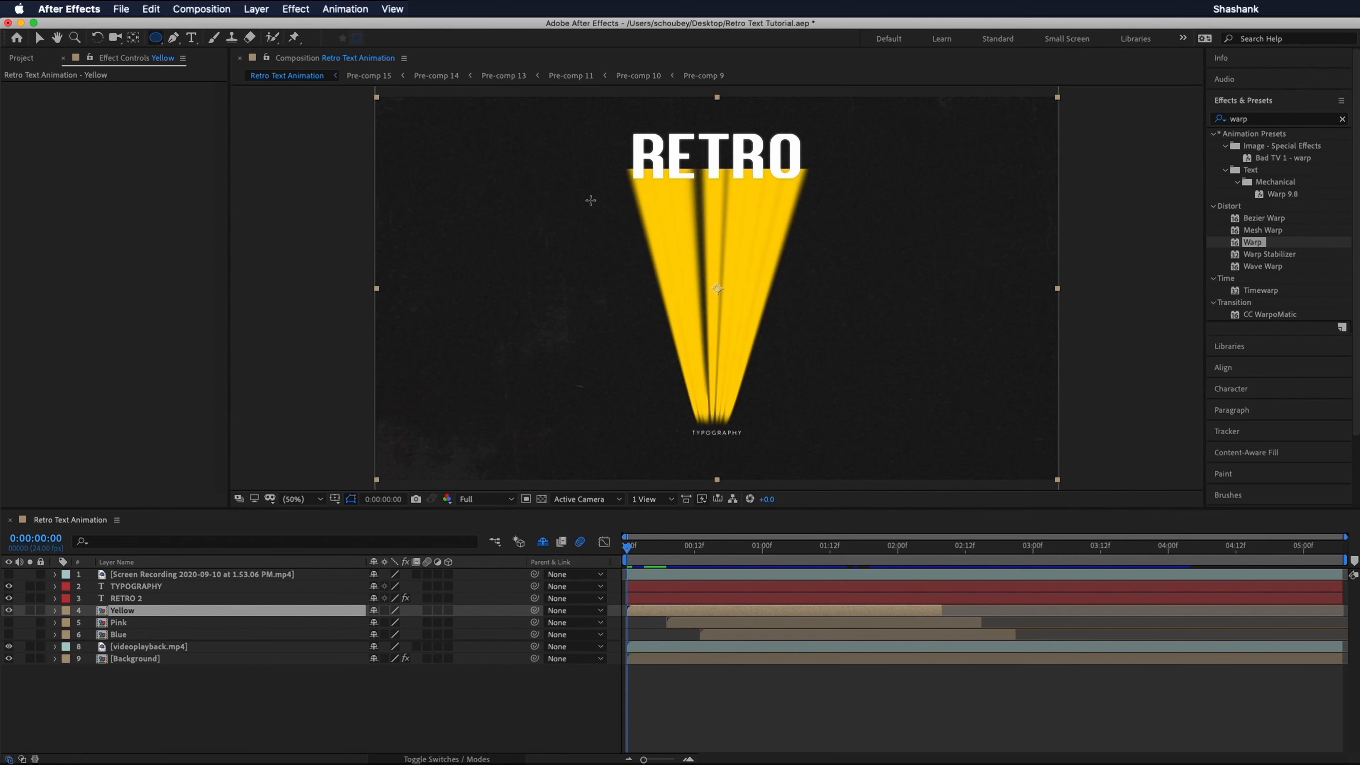
pyautogui.moveTo(574, 200); pyautogui.dragTo(859, 429)
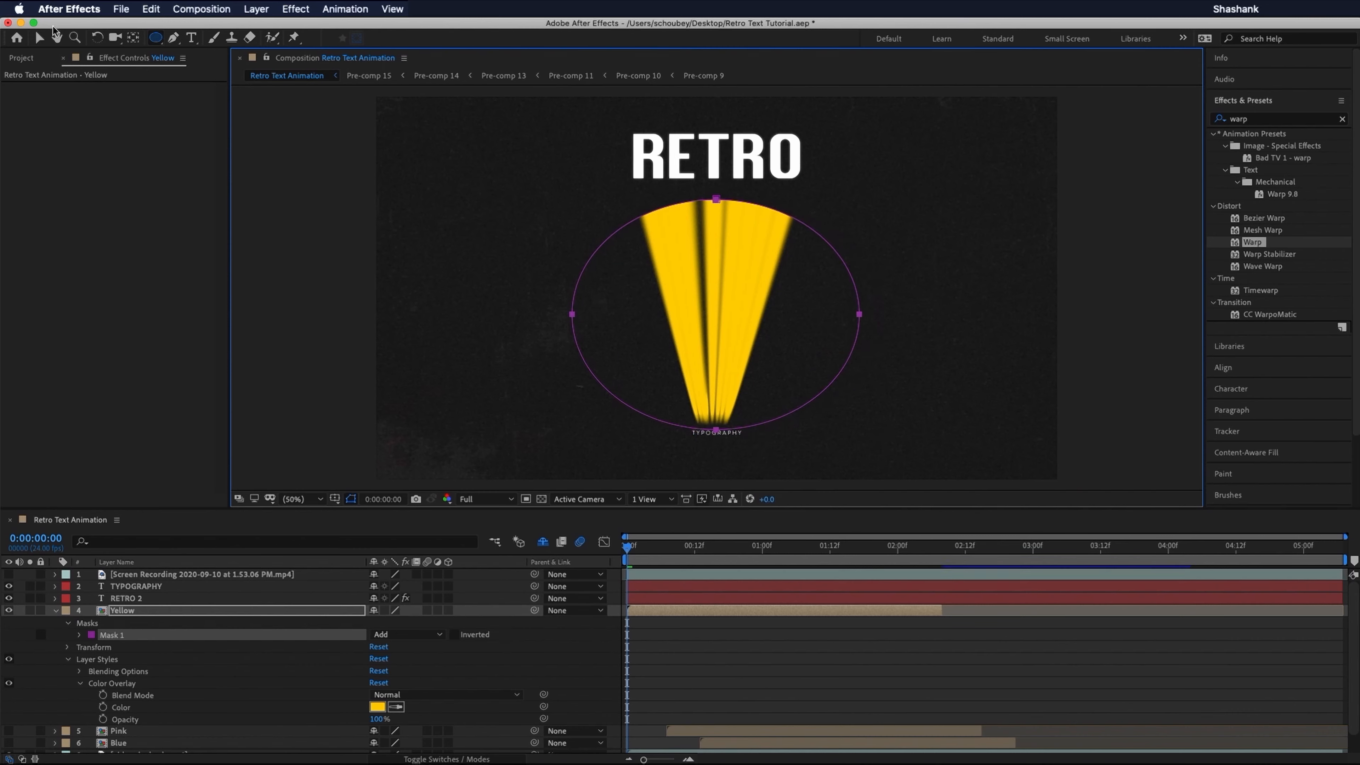
# Step: Widen the Yellow layer's elliptical mask by pulling its left and right points outward
pyautogui.click(42, 36)
pyautogui.click(566, 316)
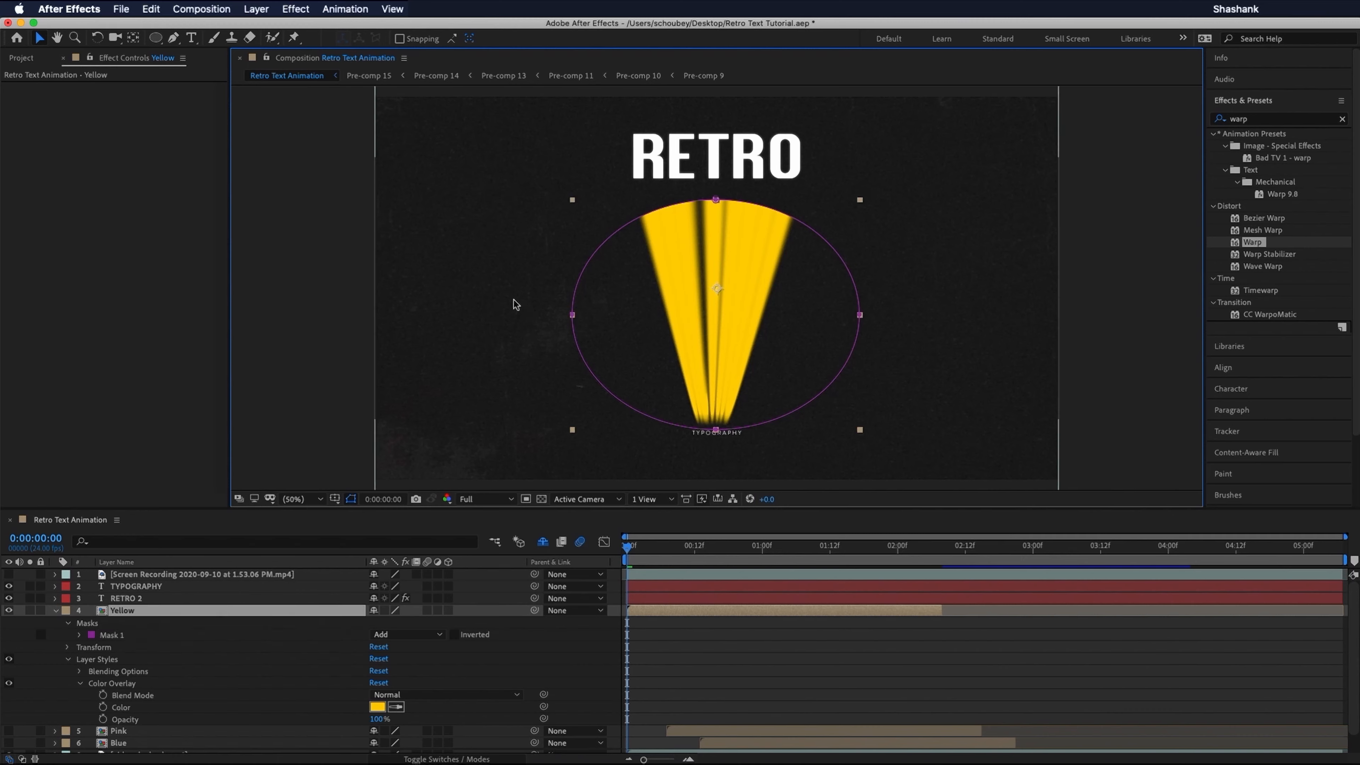
pyautogui.click(572, 316)
pyautogui.moveTo(571, 316); pyautogui.dragTo(523, 310)
pyautogui.moveTo(863, 316); pyautogui.dragTo(942, 325)
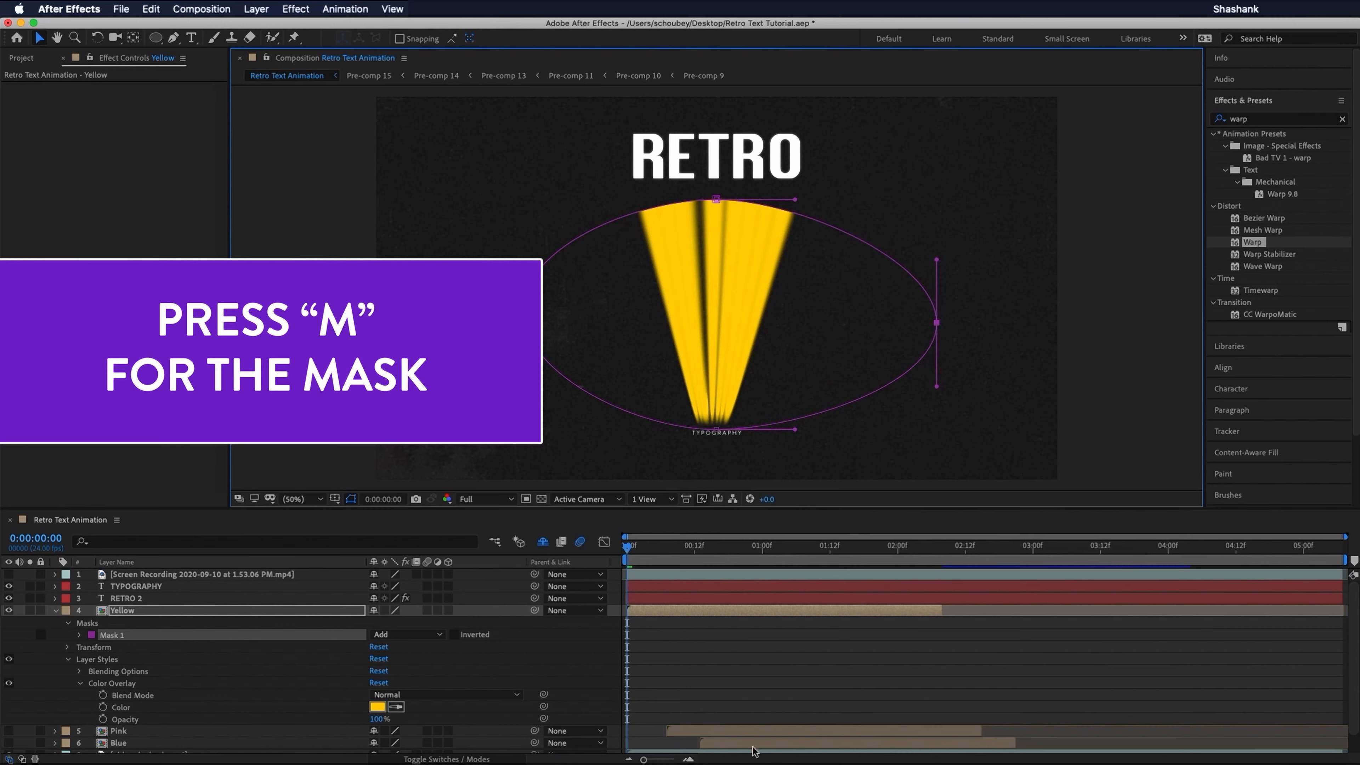
# Step: Set the Yellow layer's Mask 1 feather to 107 pixels and collapse the layer
pyautogui.click(741, 659)
pyautogui.click(730, 613)
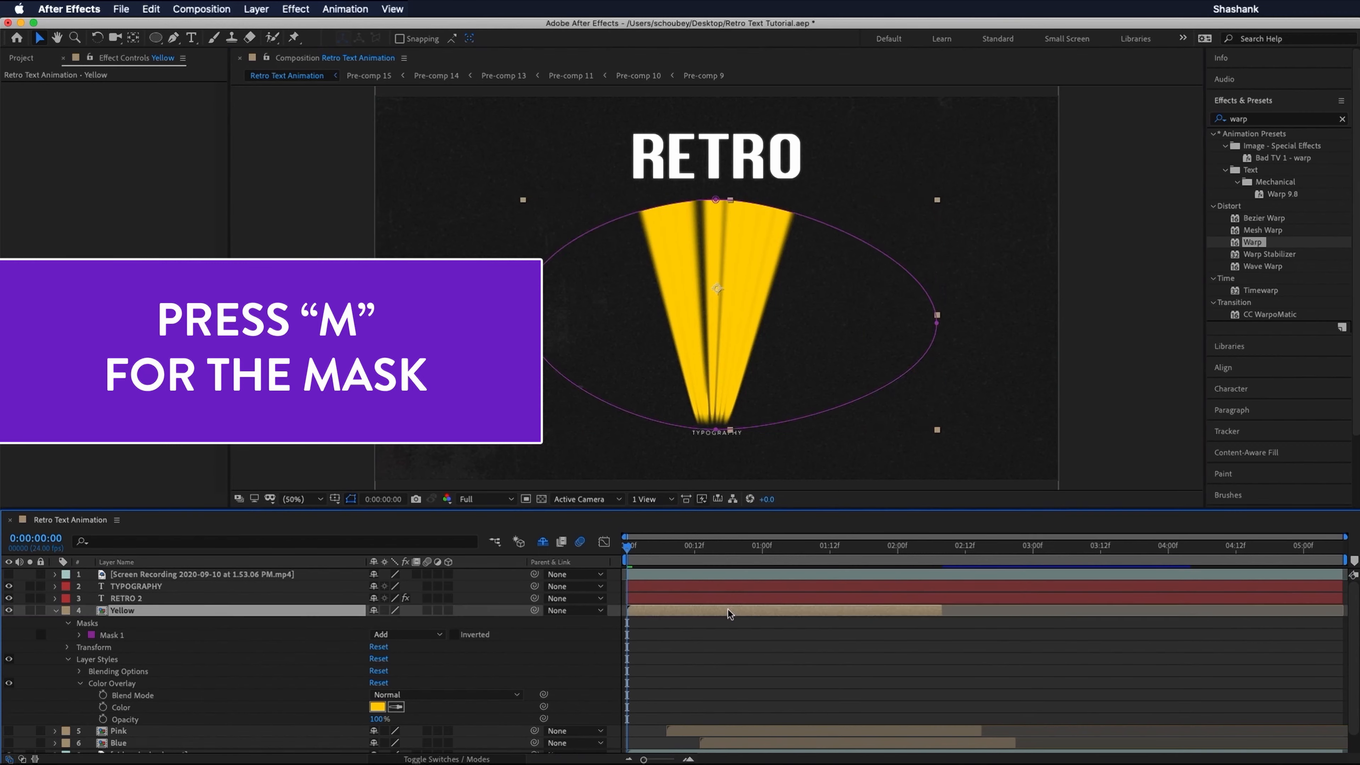
pyautogui.click(79, 636)
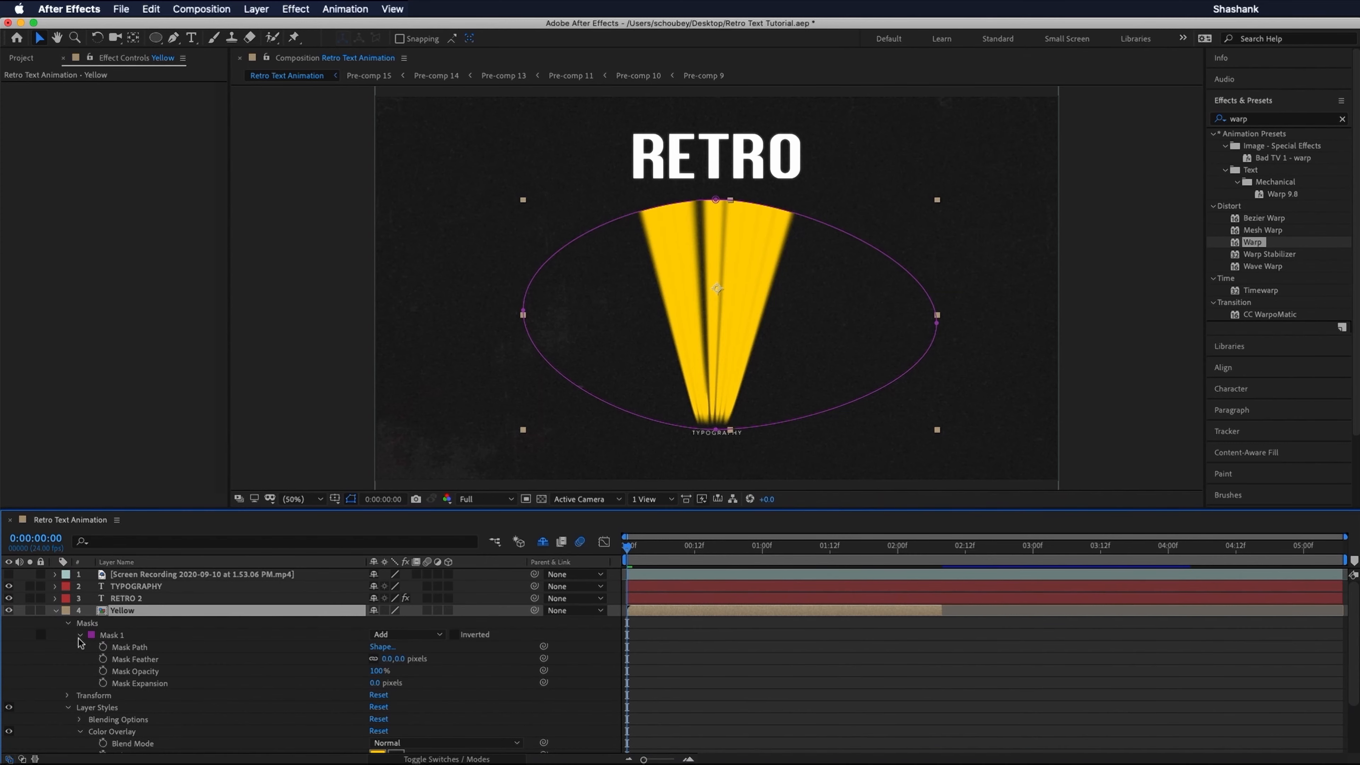
pyautogui.click(387, 658)
pyautogui.write('50')
pyautogui.press('Return')
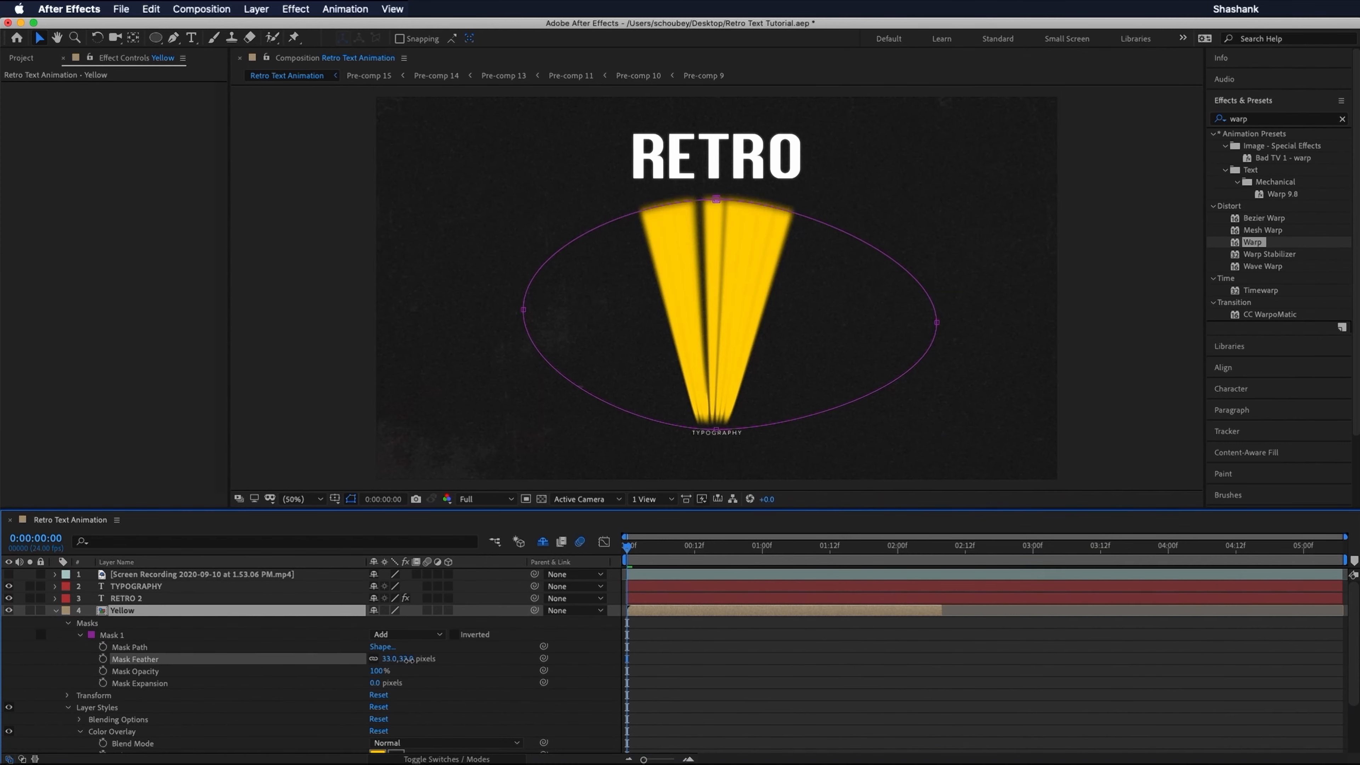
pyautogui.moveTo(420, 660); pyautogui.dragTo(464, 665)
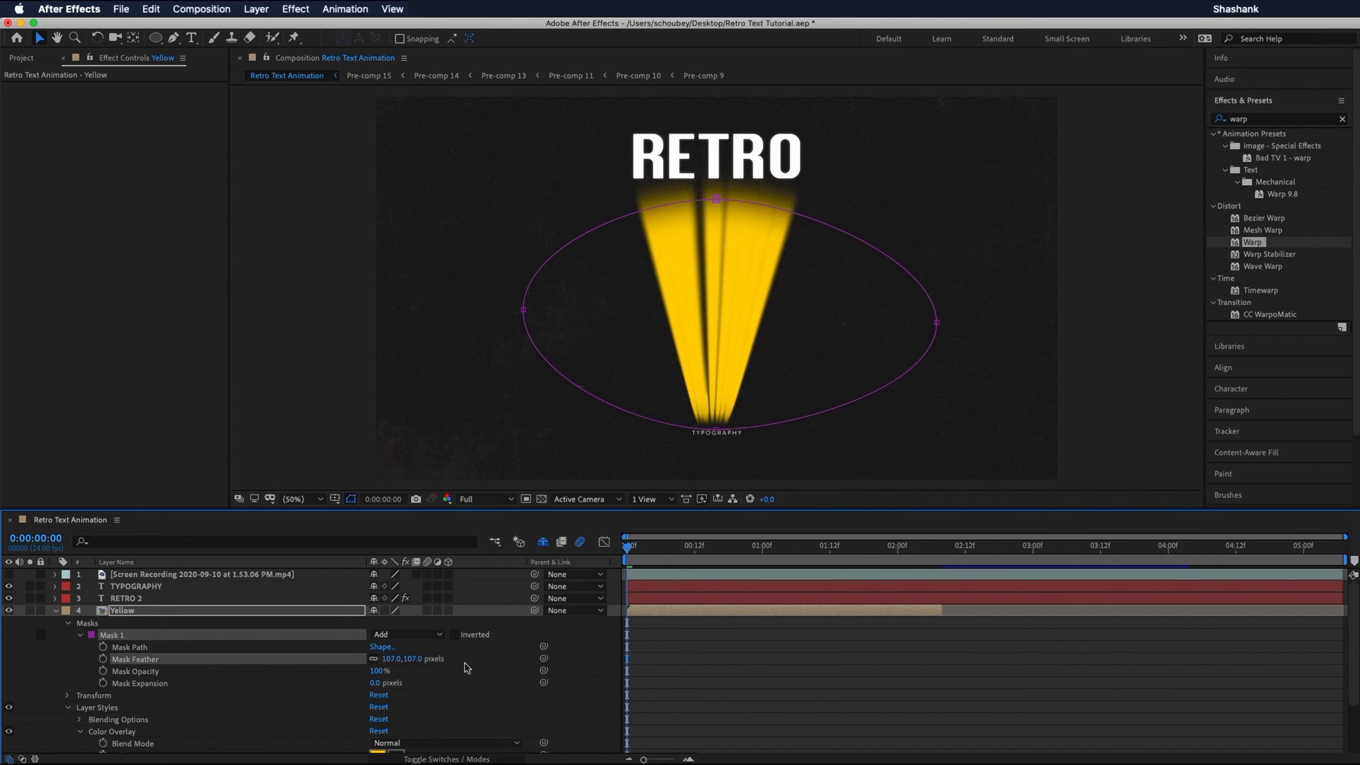
pyautogui.click(57, 611)
pyautogui.click(776, 693)
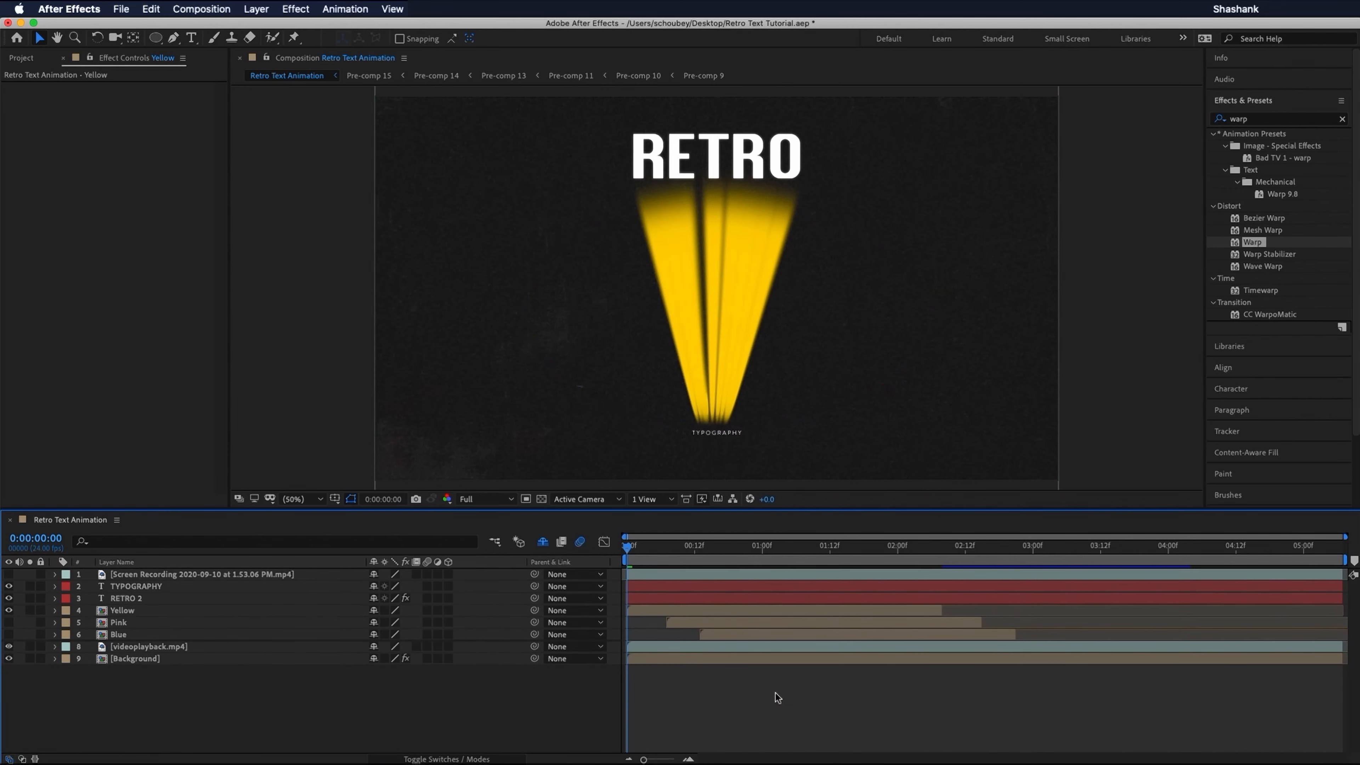
# Step: Move the masked Yellow layer left and slightly down, and undo the move
pyautogui.click(714, 356)
pyautogui.moveTo(713, 356); pyautogui.dragTo(625, 373)
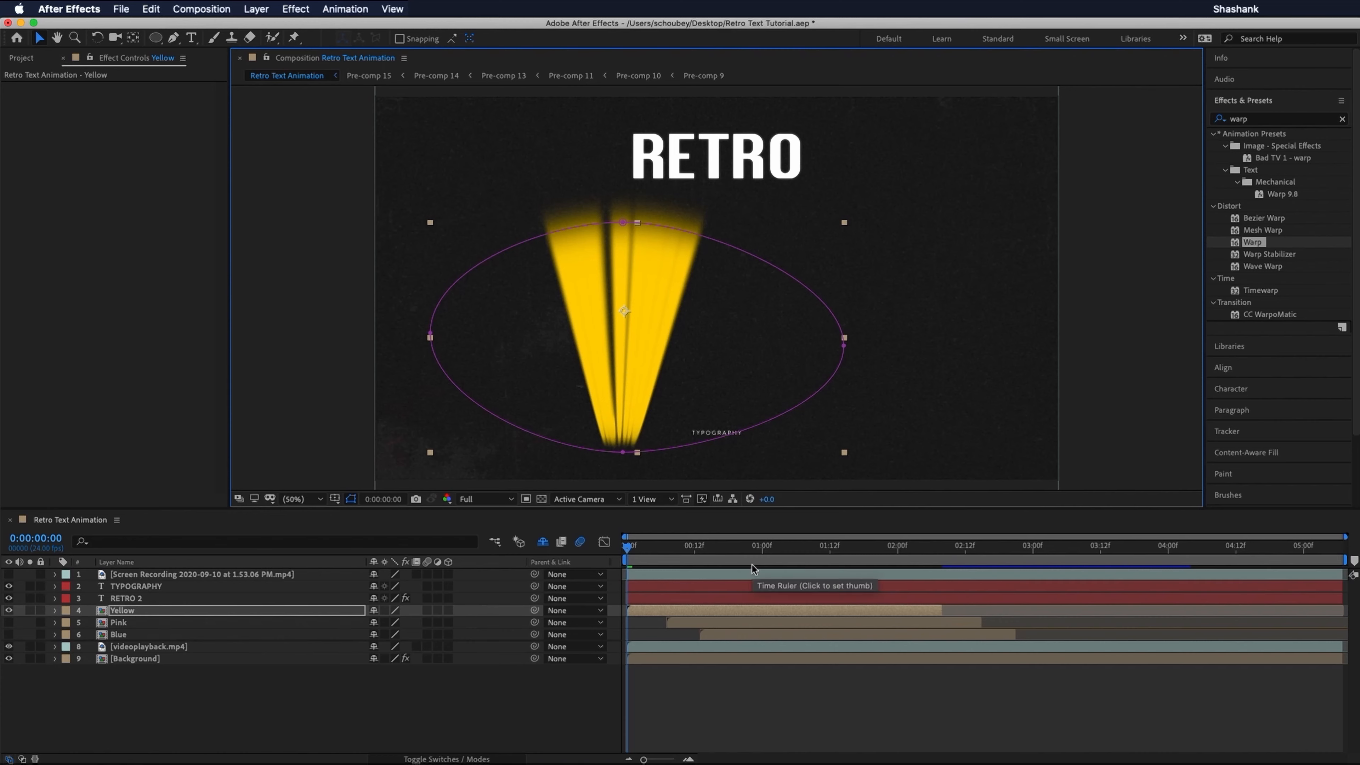
pyautogui.press('super+z')
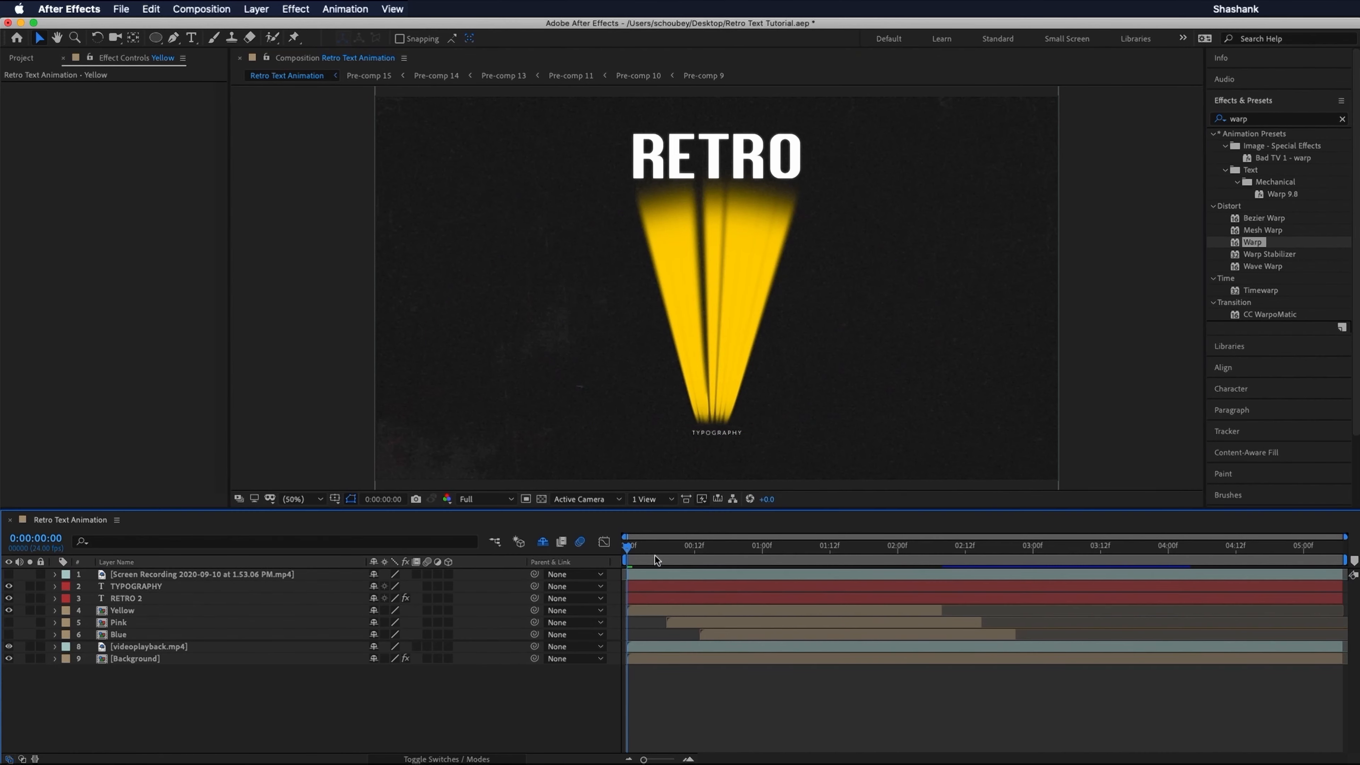
# Step: Start animating the Yellow layer's Mask 1 path with a Mask Path keyframe at 0:00:00:14
pyautogui.moveTo(635, 545); pyautogui.dragTo(706, 563)
pyautogui.click(716, 612)
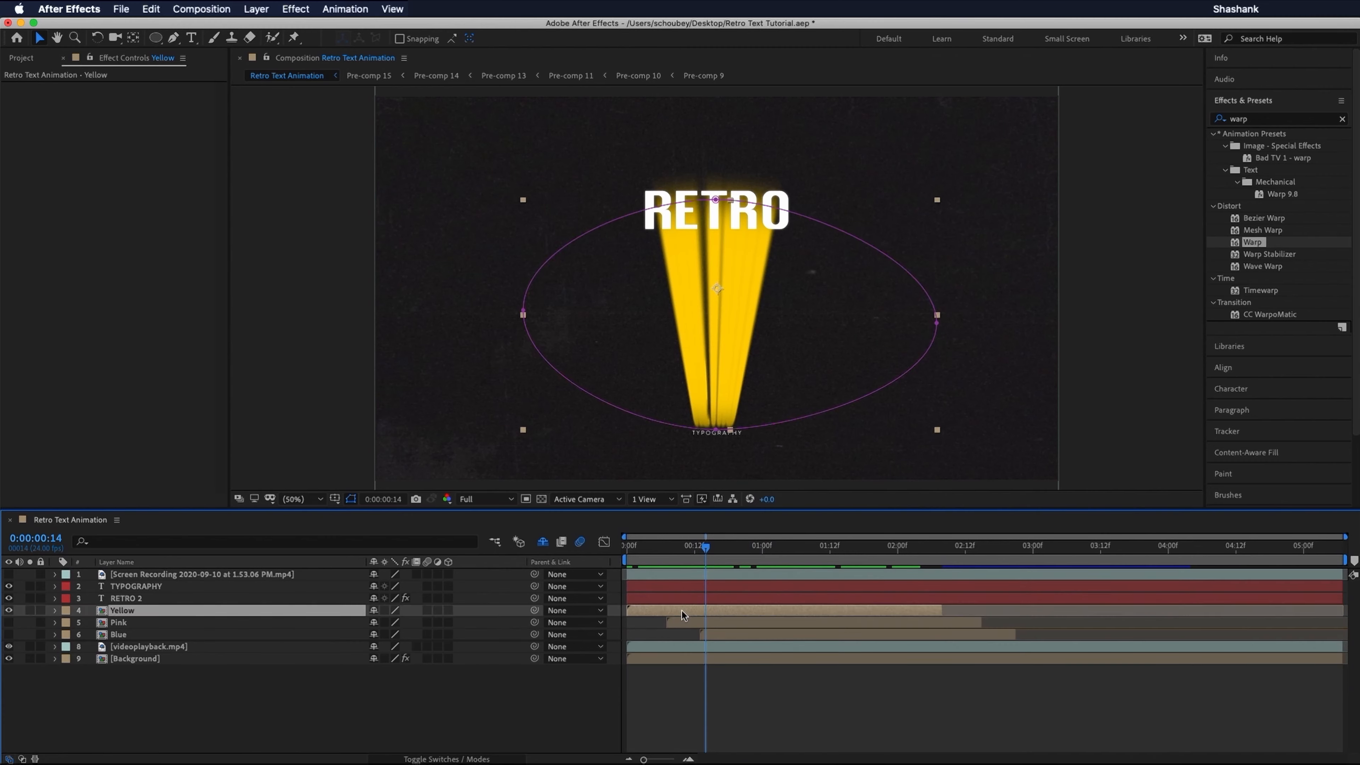
pyautogui.press('m')
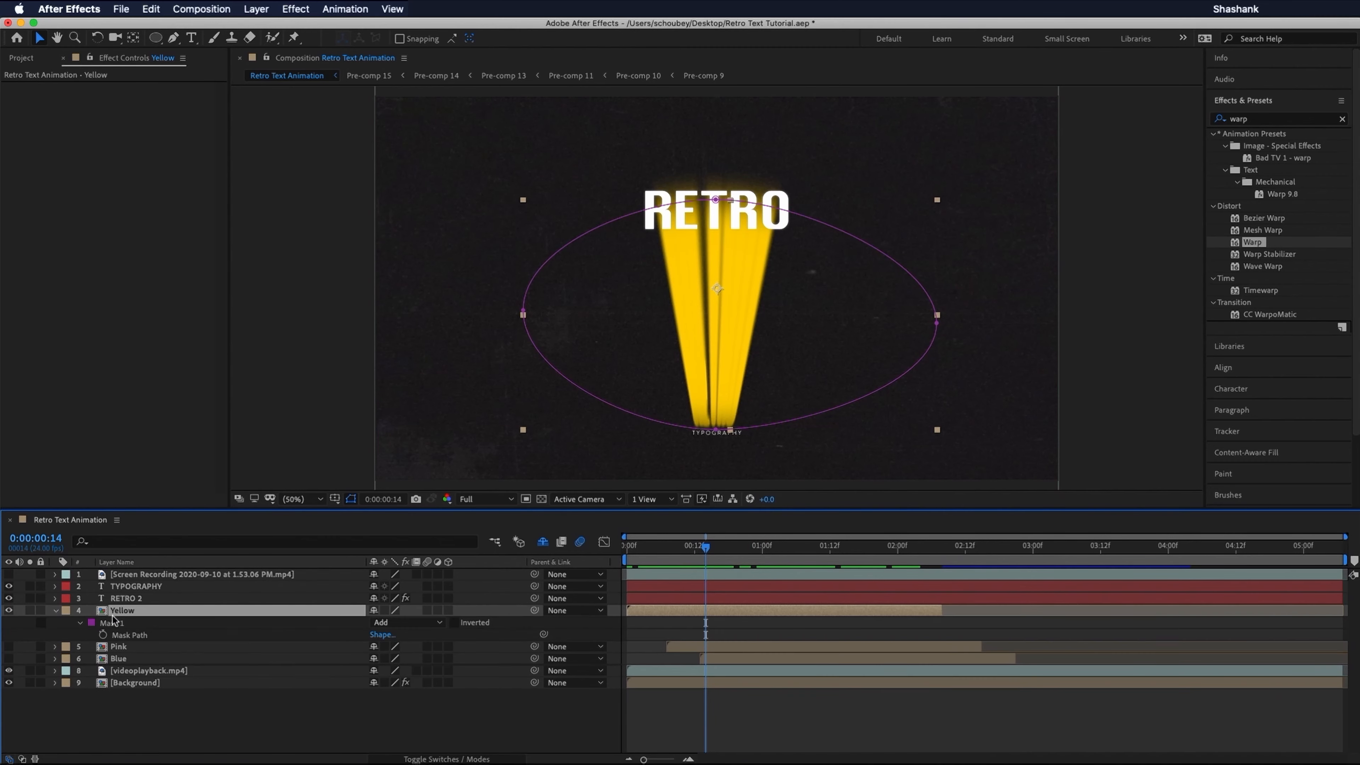
pyautogui.click(81, 623)
pyautogui.click(81, 623)
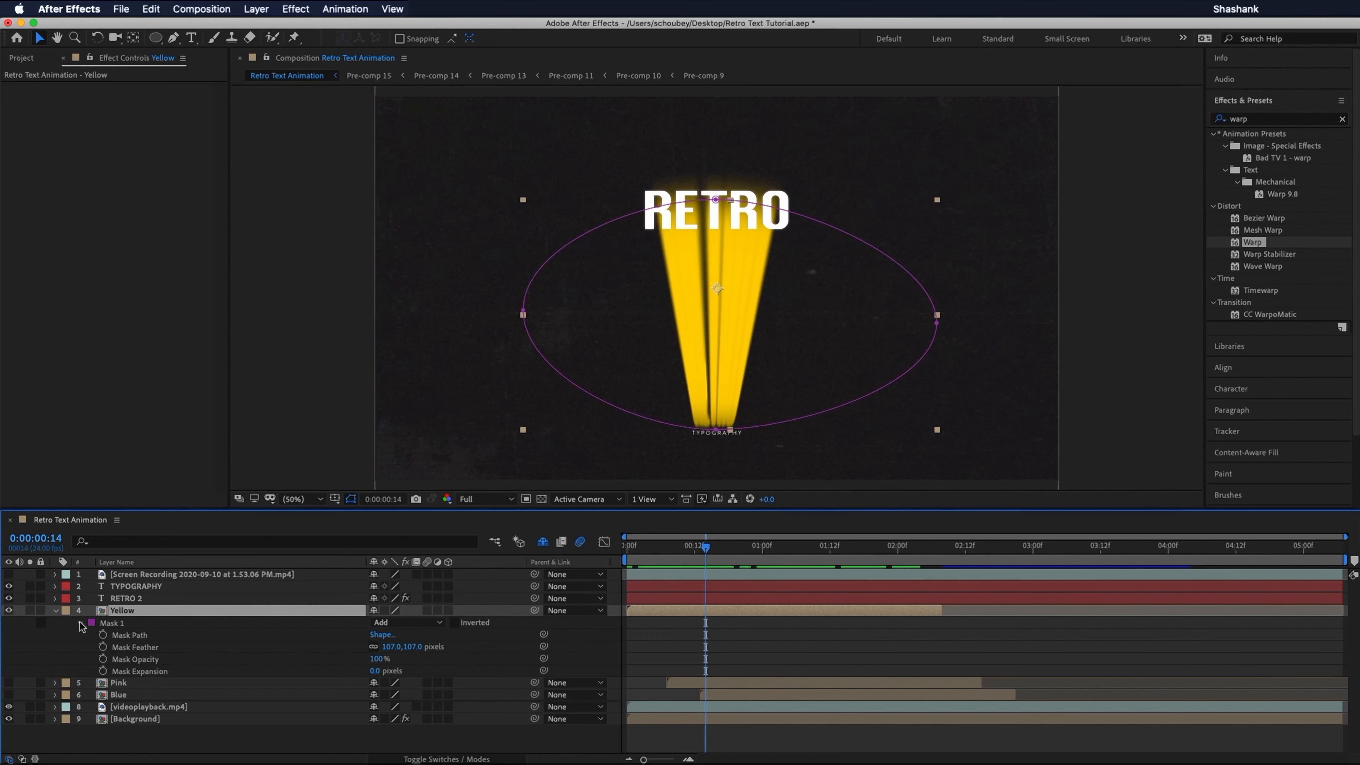
pyautogui.click(103, 634)
# Step: Keyframe the Yellow layer's mask moving down slightly at 0:00:00:21 and farther down at 0:00:01:05
pyautogui.moveTo(706, 549); pyautogui.dragTo(747, 551)
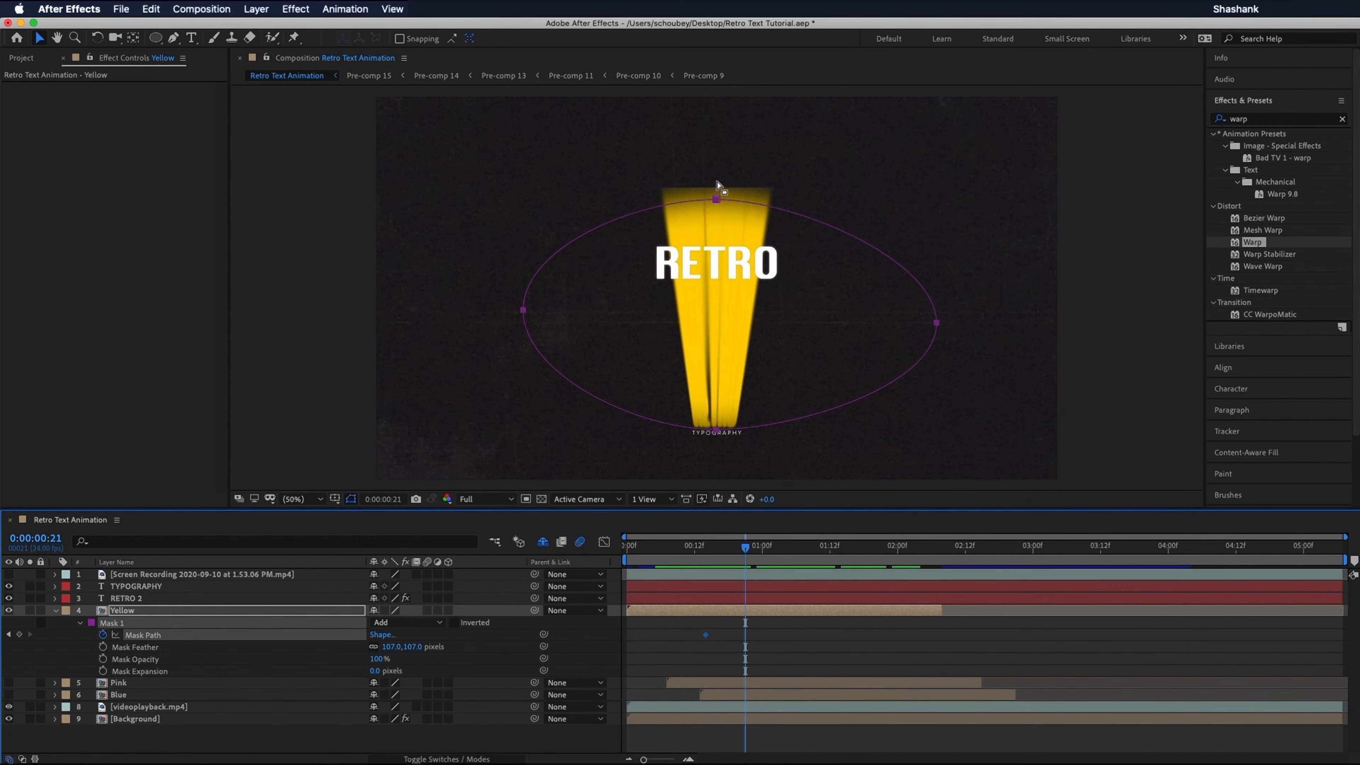
pyautogui.click(716, 201)
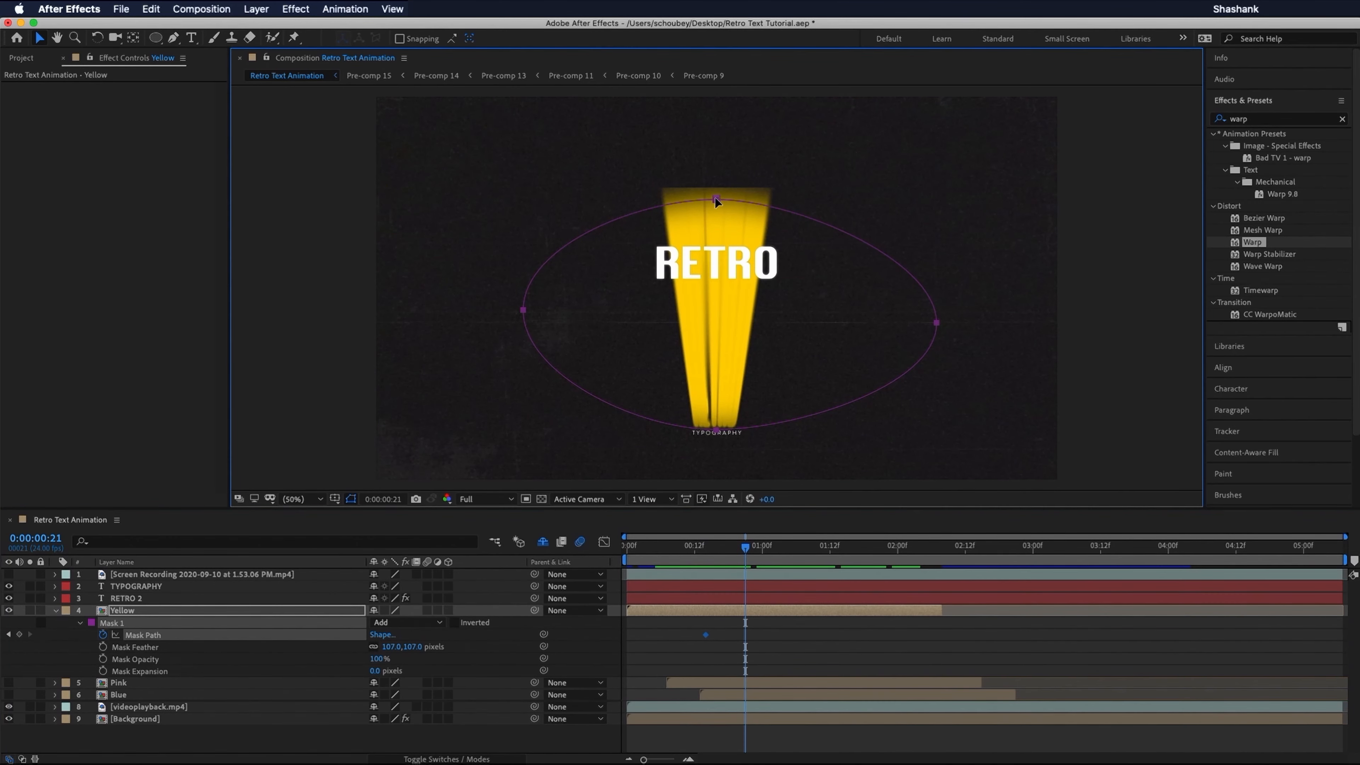
pyautogui.moveTo(717, 201); pyautogui.dragTo(714, 220)
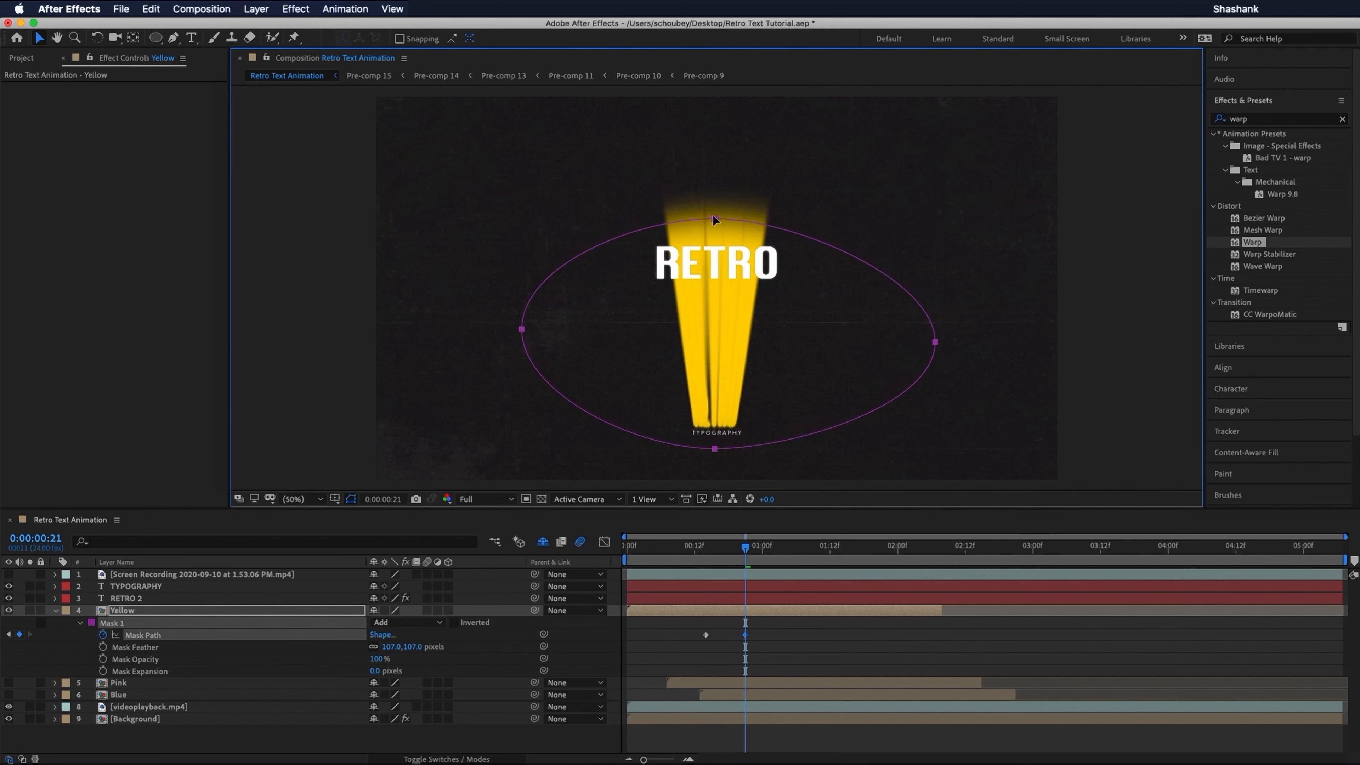
pyautogui.moveTo(748, 554); pyautogui.dragTo(791, 558)
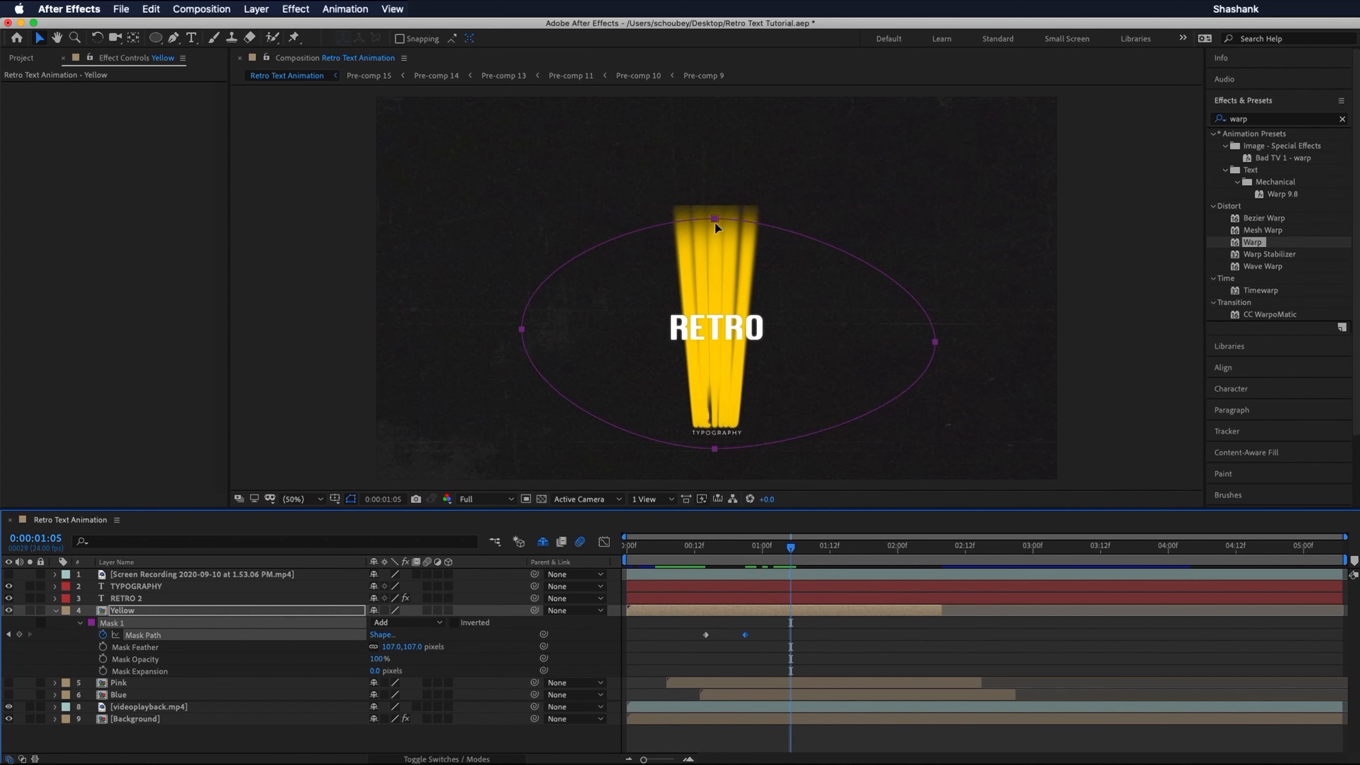
pyautogui.moveTo(715, 219); pyautogui.dragTo(715, 247)
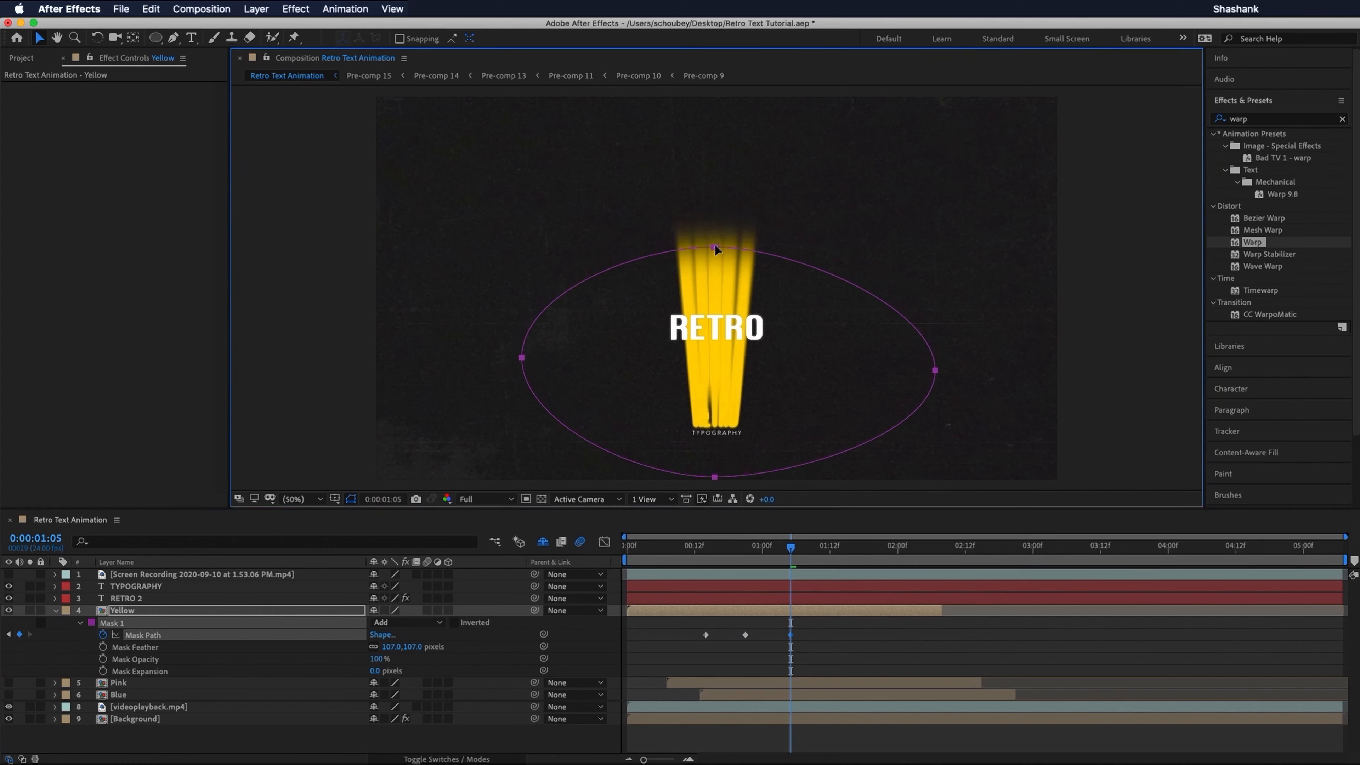
# Step: Collapse the Yellow layer, save the project, and preview the yellow rays' mask animation from 0:00:00:04
pyautogui.moveTo(793, 552); pyautogui.dragTo(651, 558)
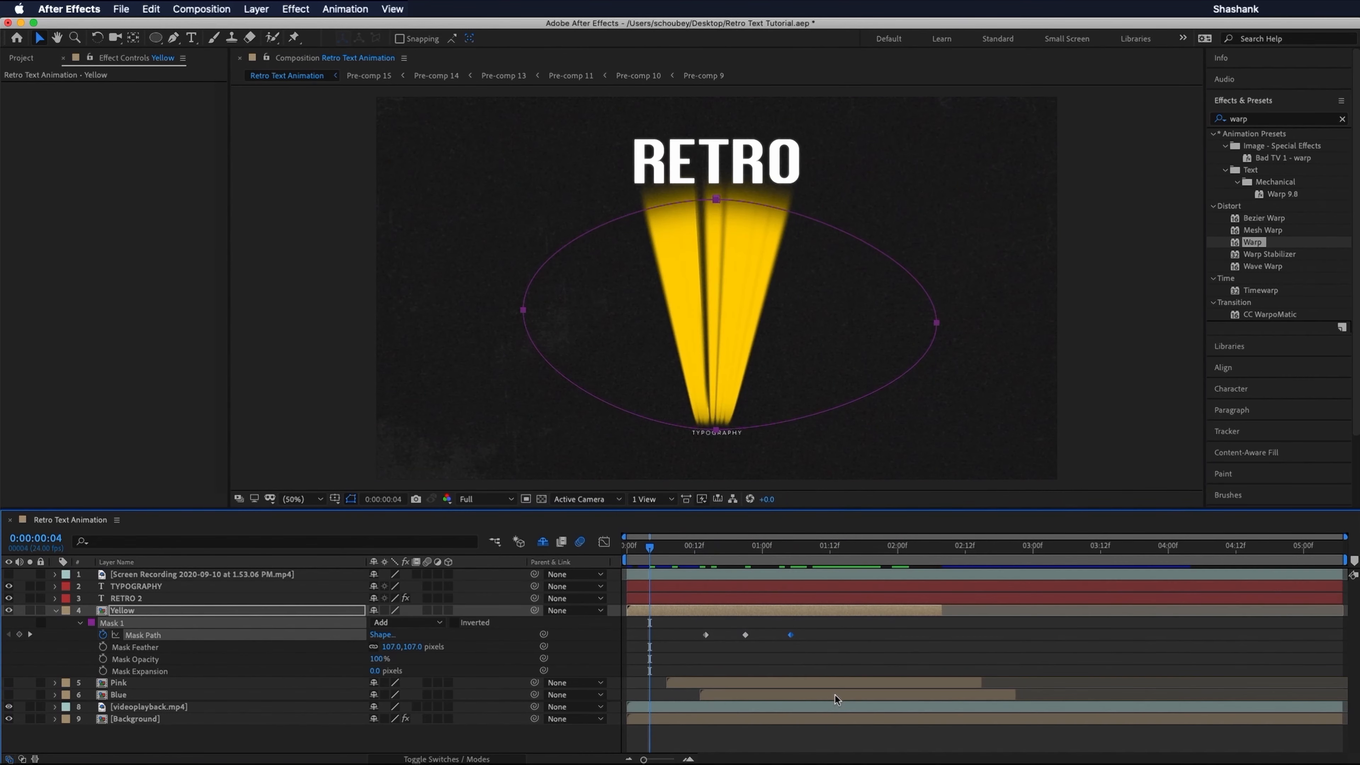
pyautogui.click(832, 674)
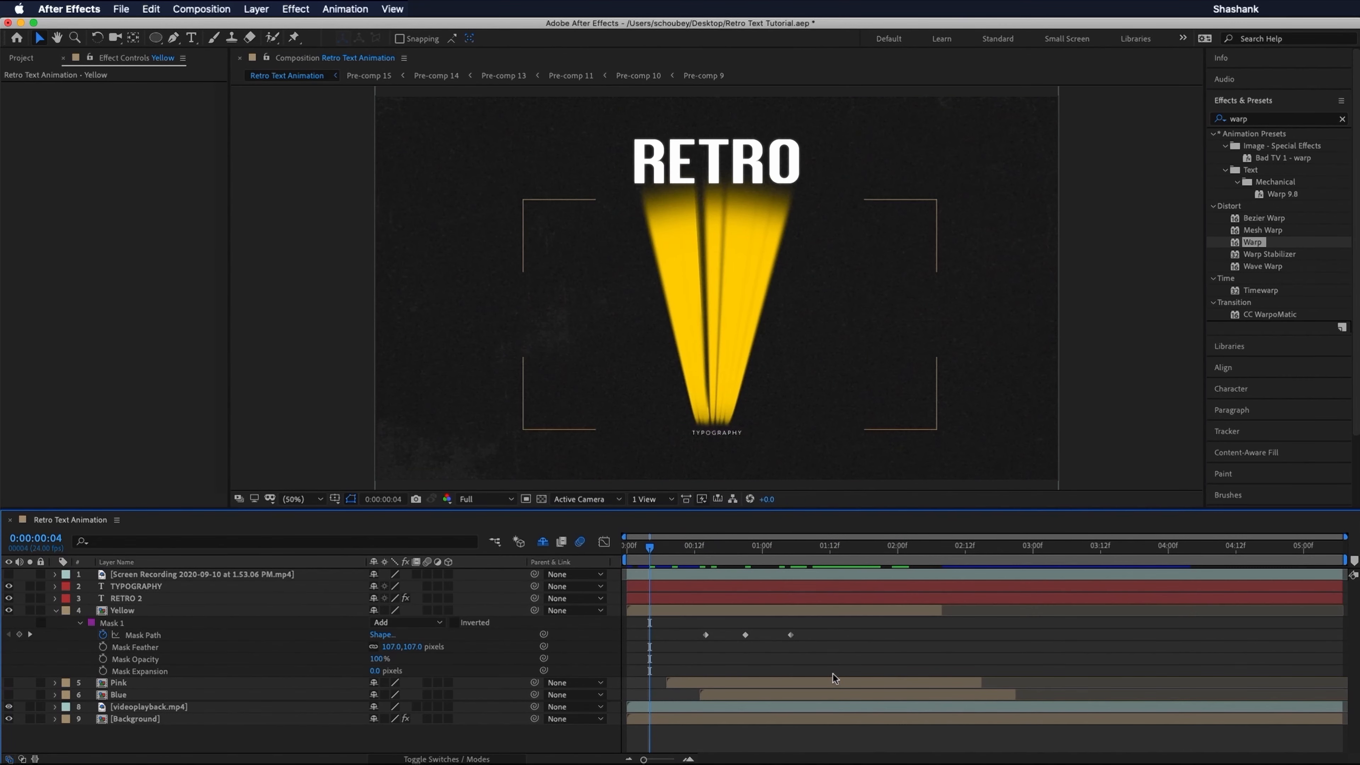
pyautogui.click(56, 611)
pyautogui.press('super+s')
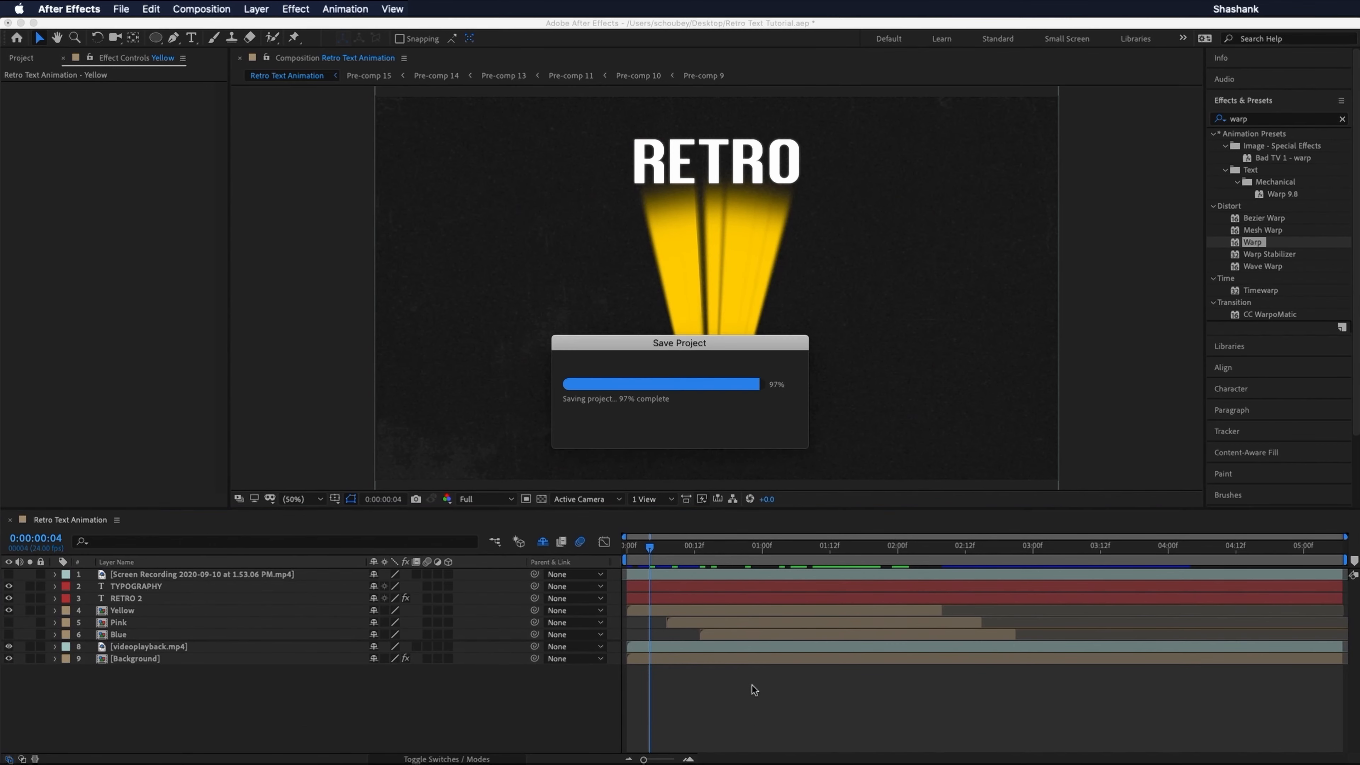
pyautogui.press('space')
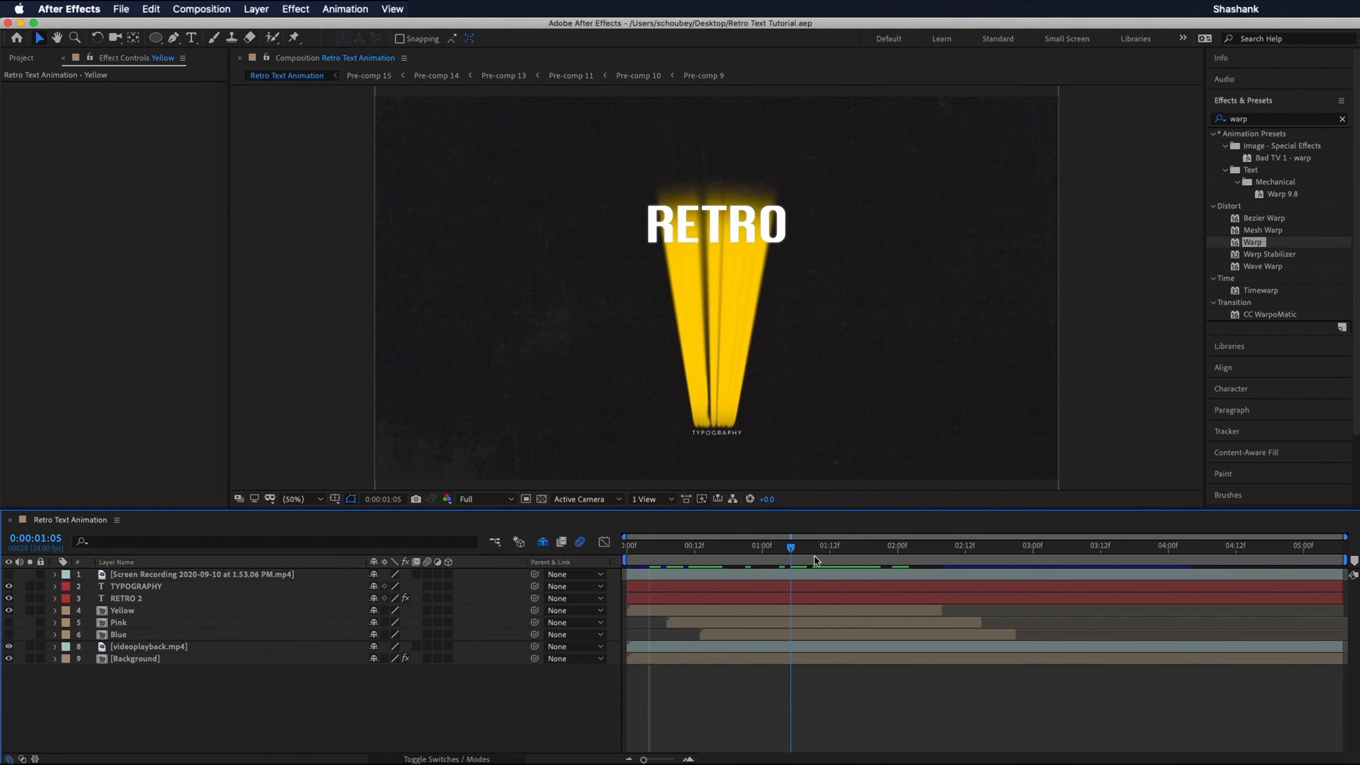
pyautogui.moveTo(813, 556); pyautogui.dragTo(771, 550)
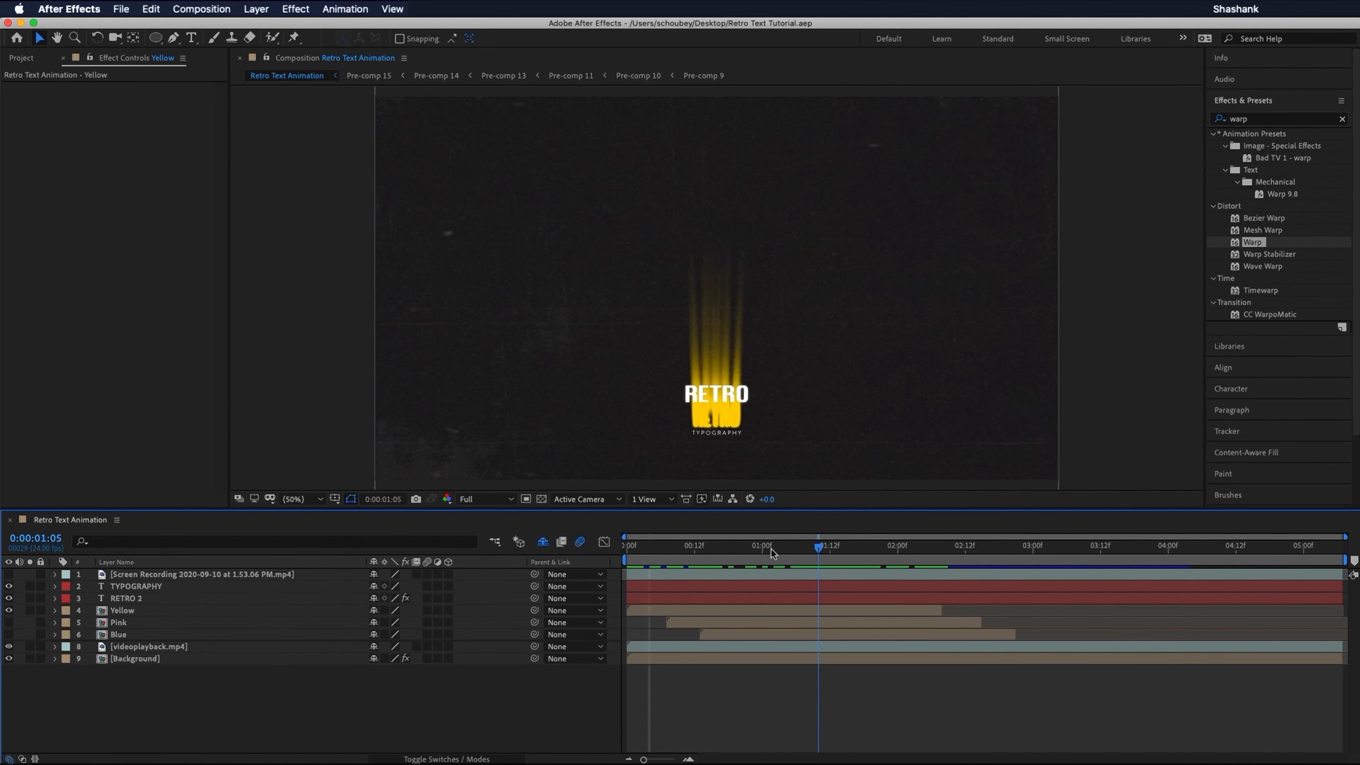
pyautogui.click(648, 548)
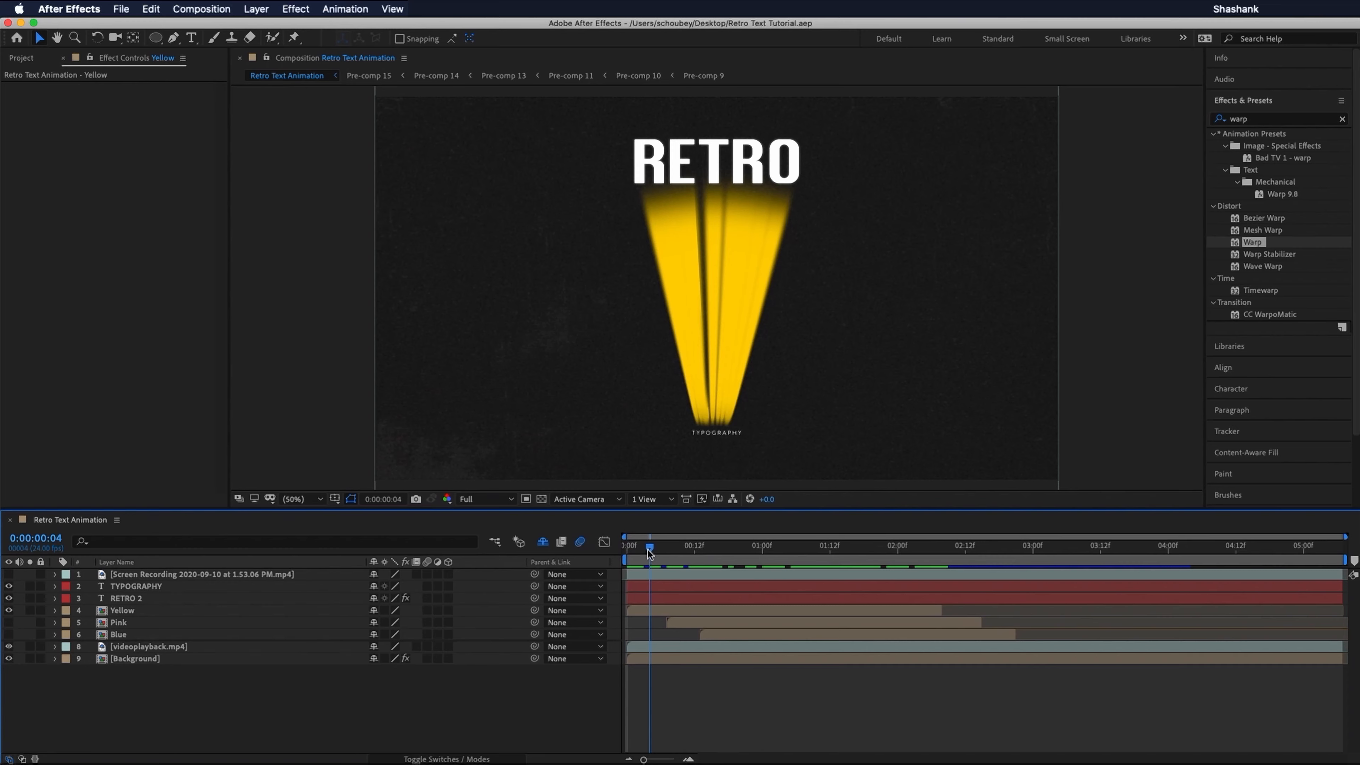
# Step: Duplicate the masked Yellow layer and place the duplicate directly below the original in the layer stack
pyautogui.click(668, 610)
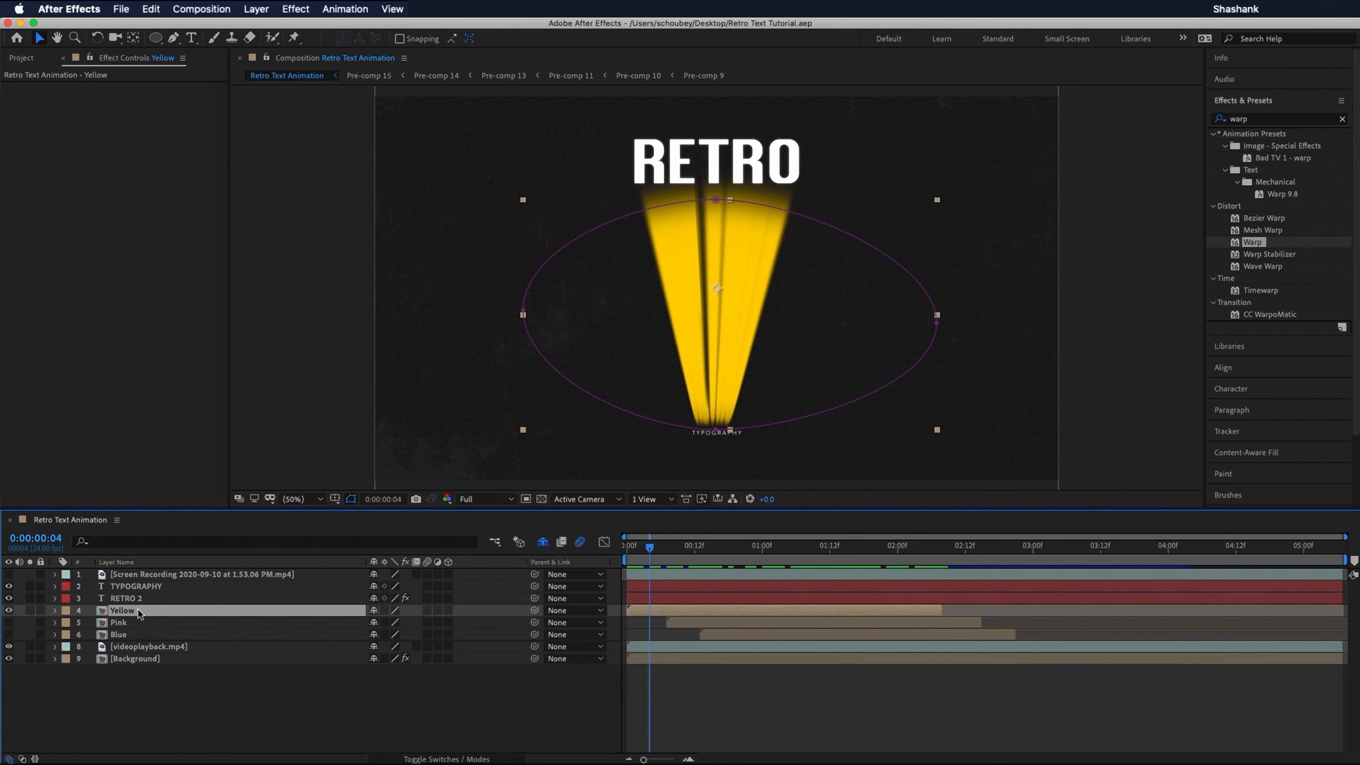
pyautogui.press('super+d')
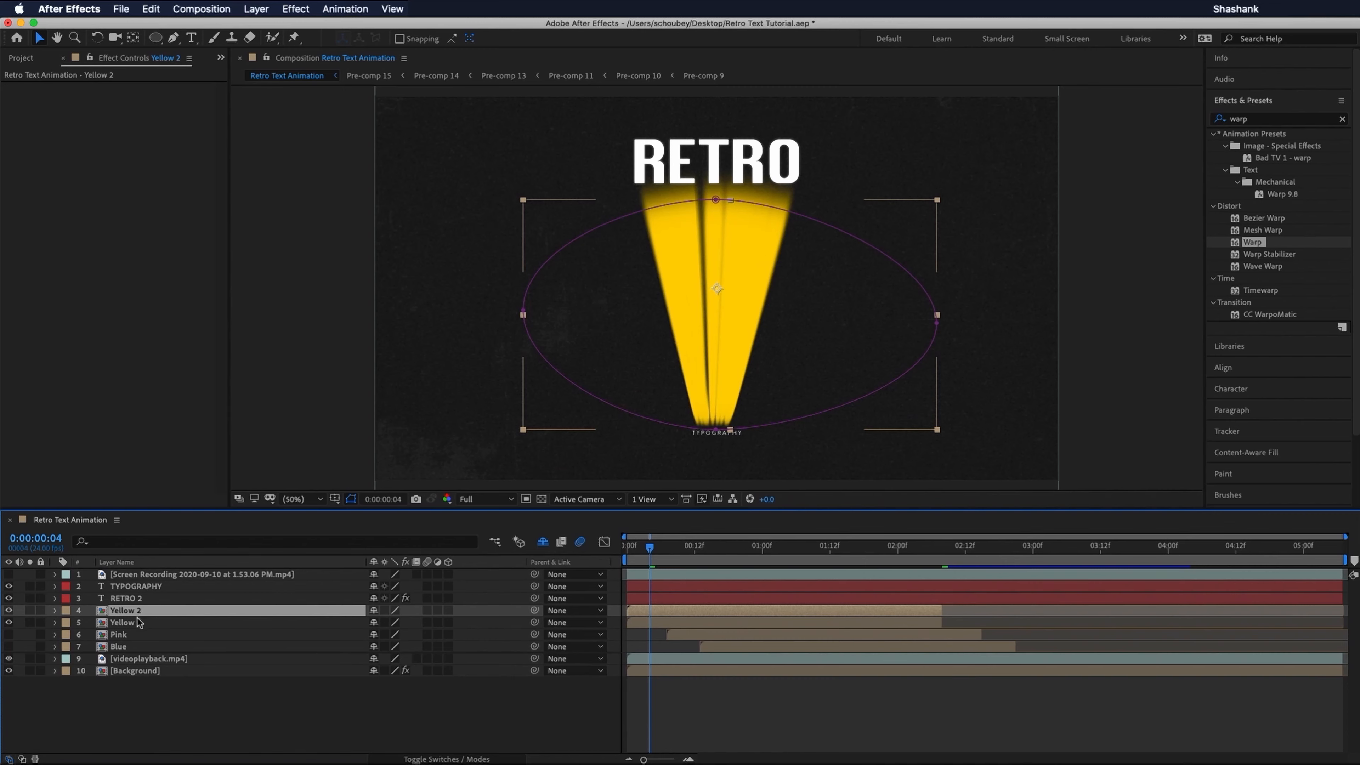
pyautogui.click(137, 621)
pyautogui.click(142, 610)
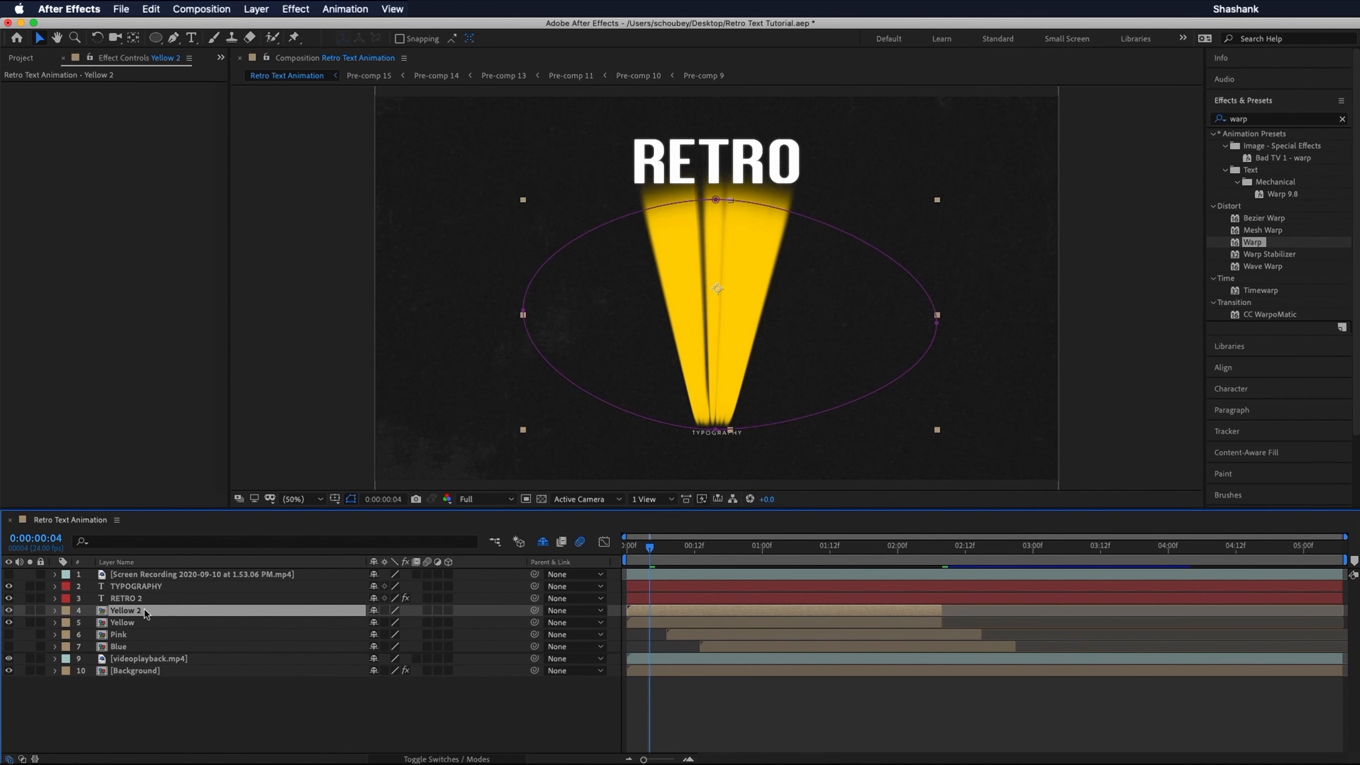
pyautogui.moveTo(144, 610); pyautogui.dragTo(145, 625)
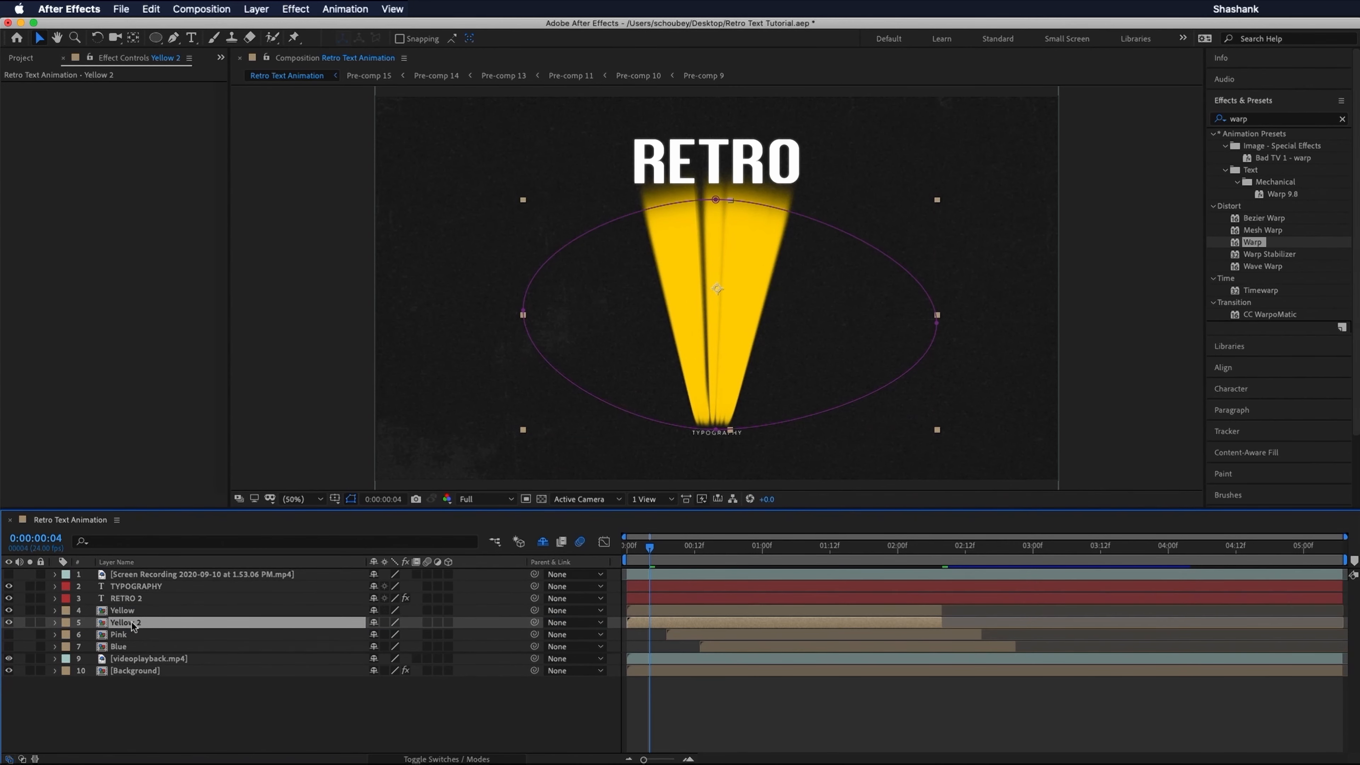
# Step: Rename the duplicated Yellow layer as Pink
pyautogui.rightClick(131, 621)
pyautogui.click(222, 752)
pyautogui.write('Pink')
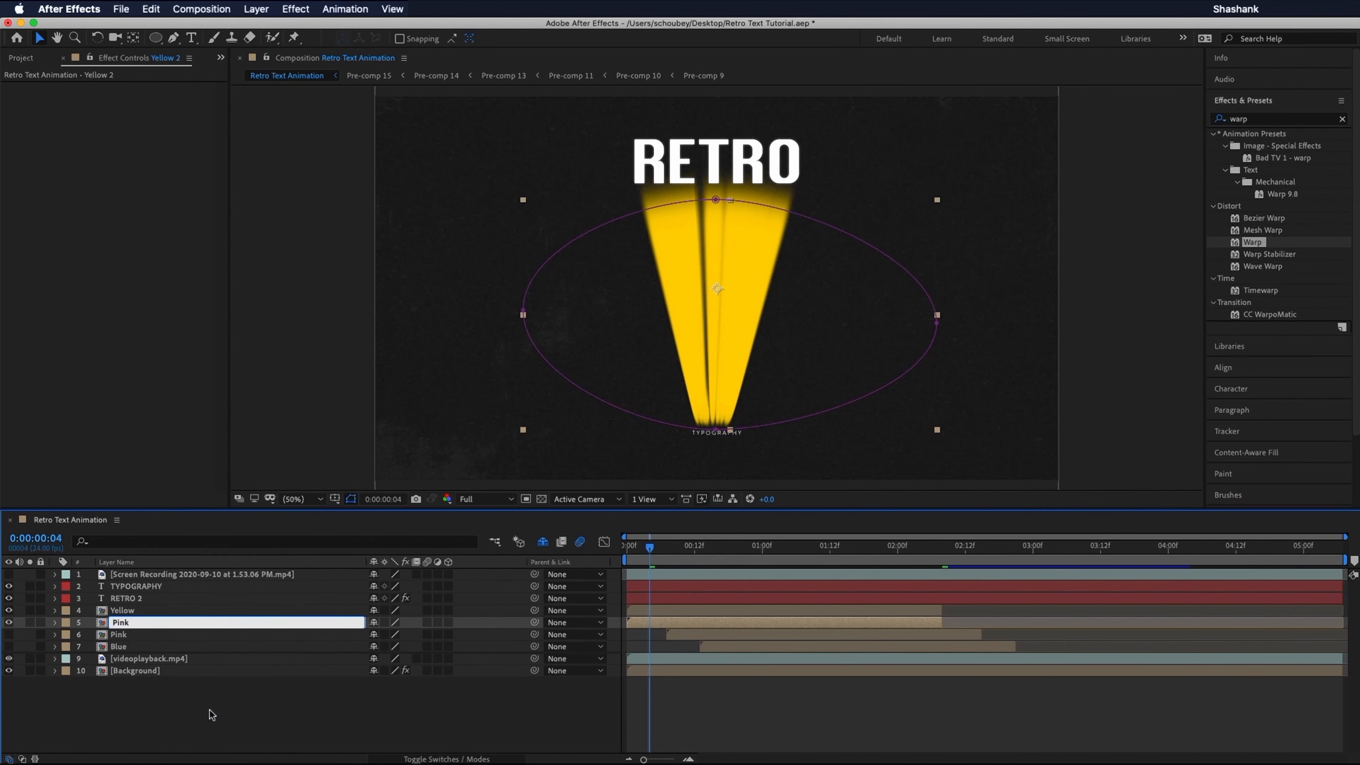
pyautogui.click(209, 715)
# Step: Show the original unmasked Pink layer at 0:00:00:09 and add a Color Overlay layer style to the new masked Pink layer
pyautogui.click(127, 635)
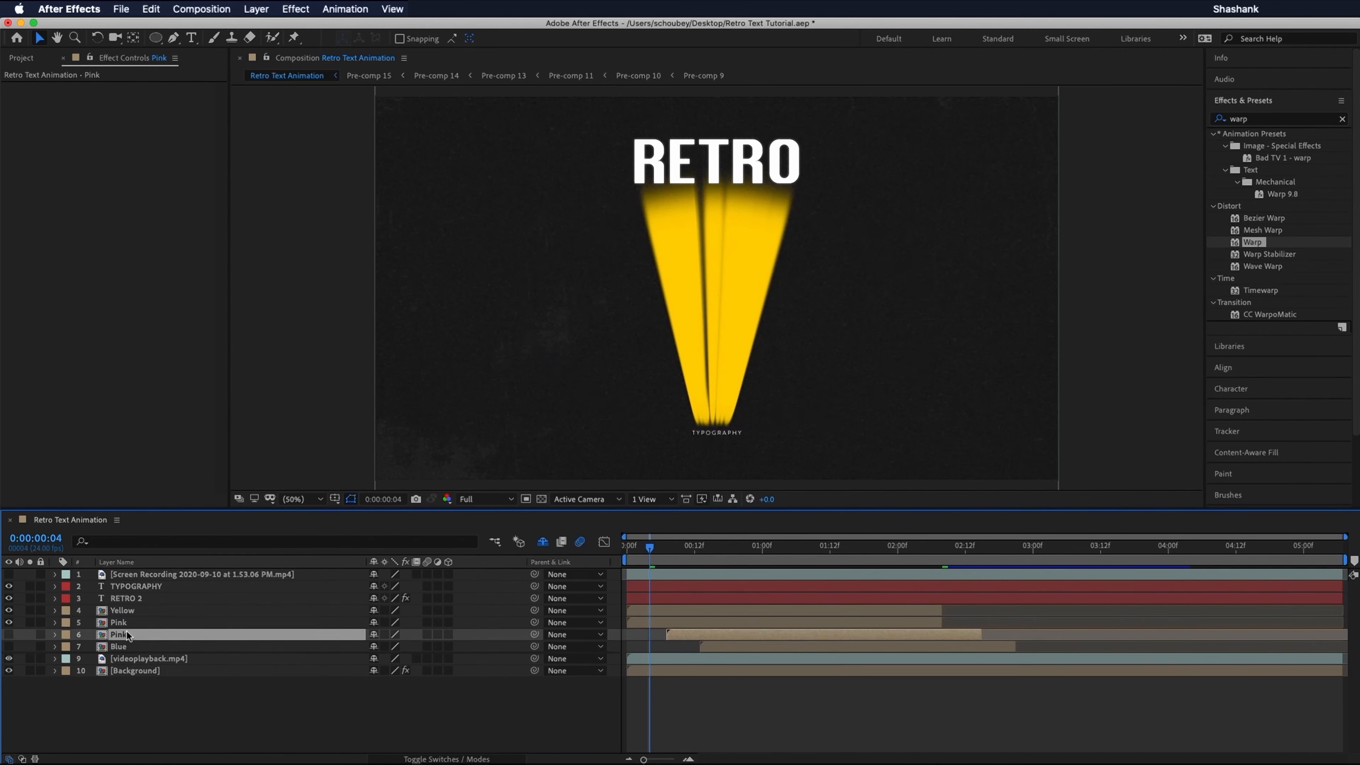
pyautogui.click(9, 634)
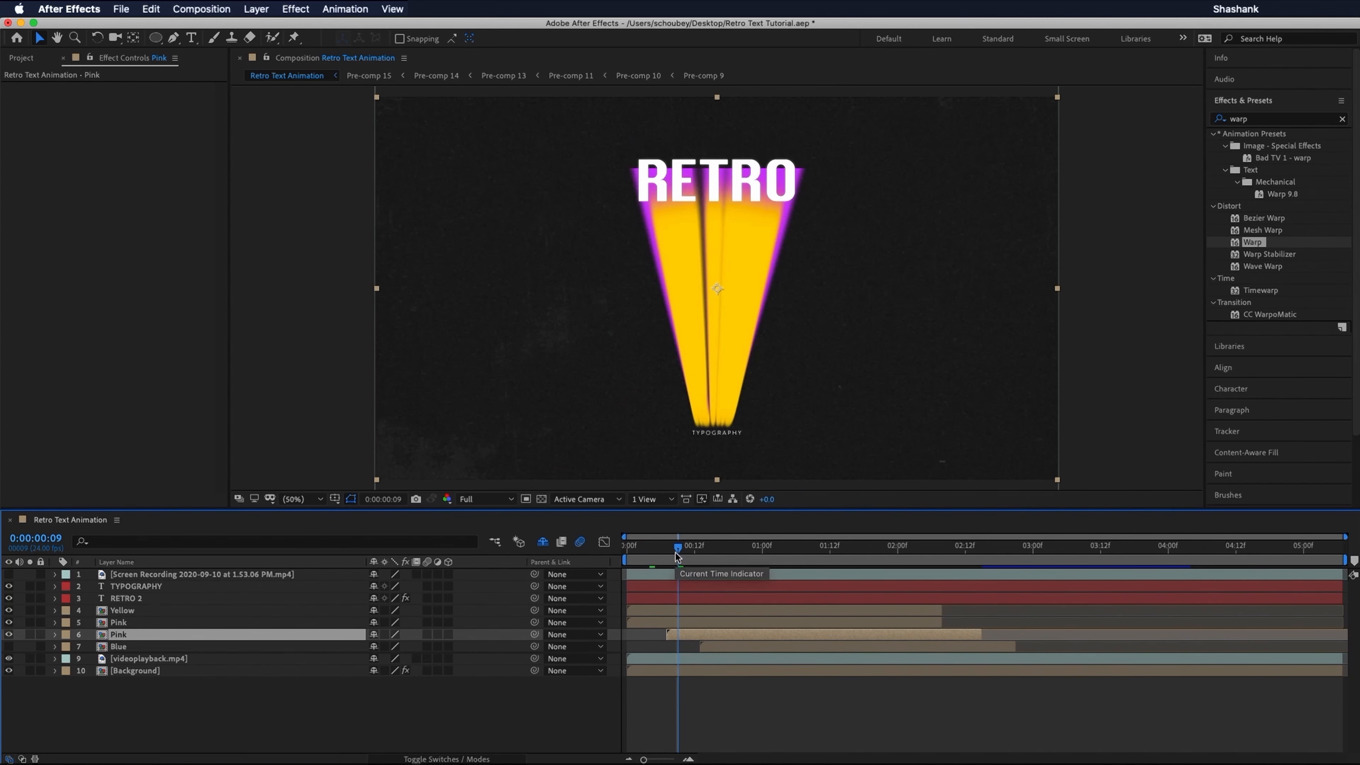
pyautogui.click(680, 621)
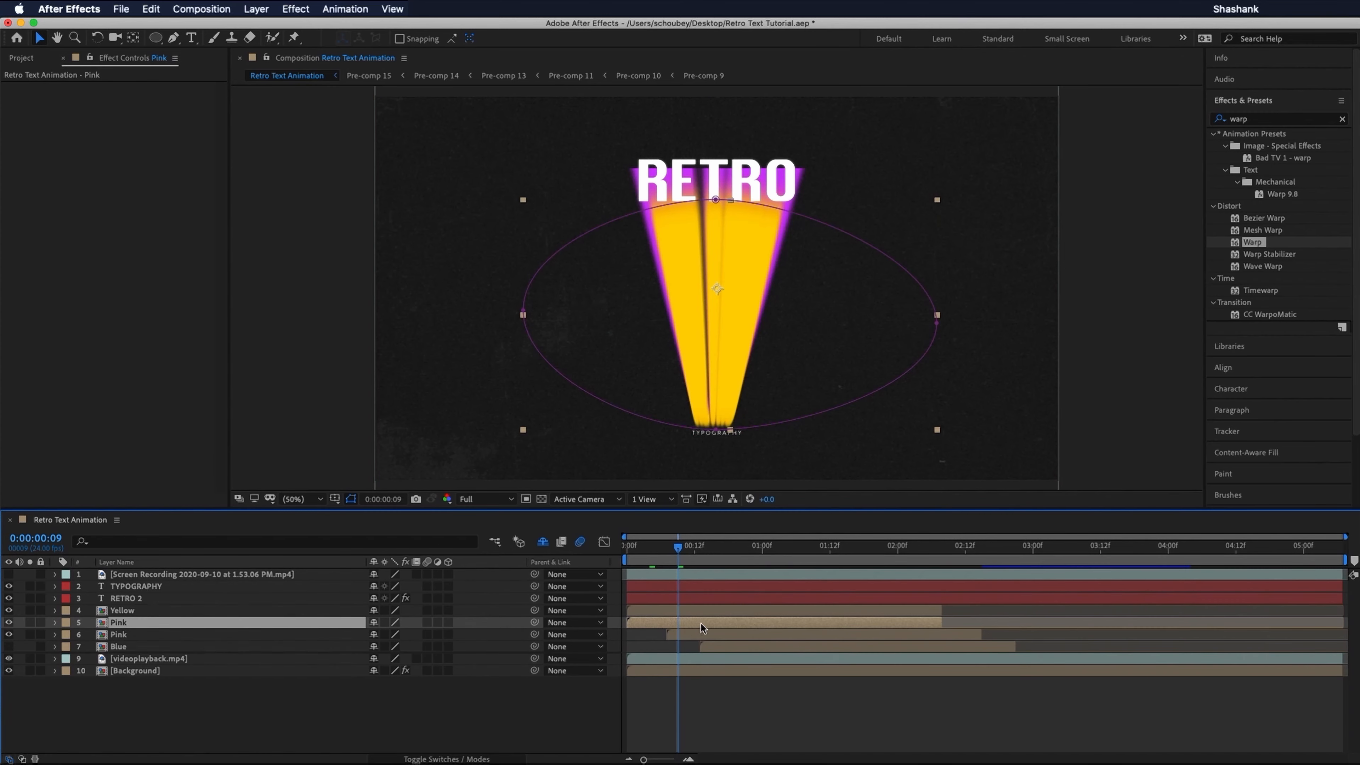
pyautogui.rightClick(702, 622)
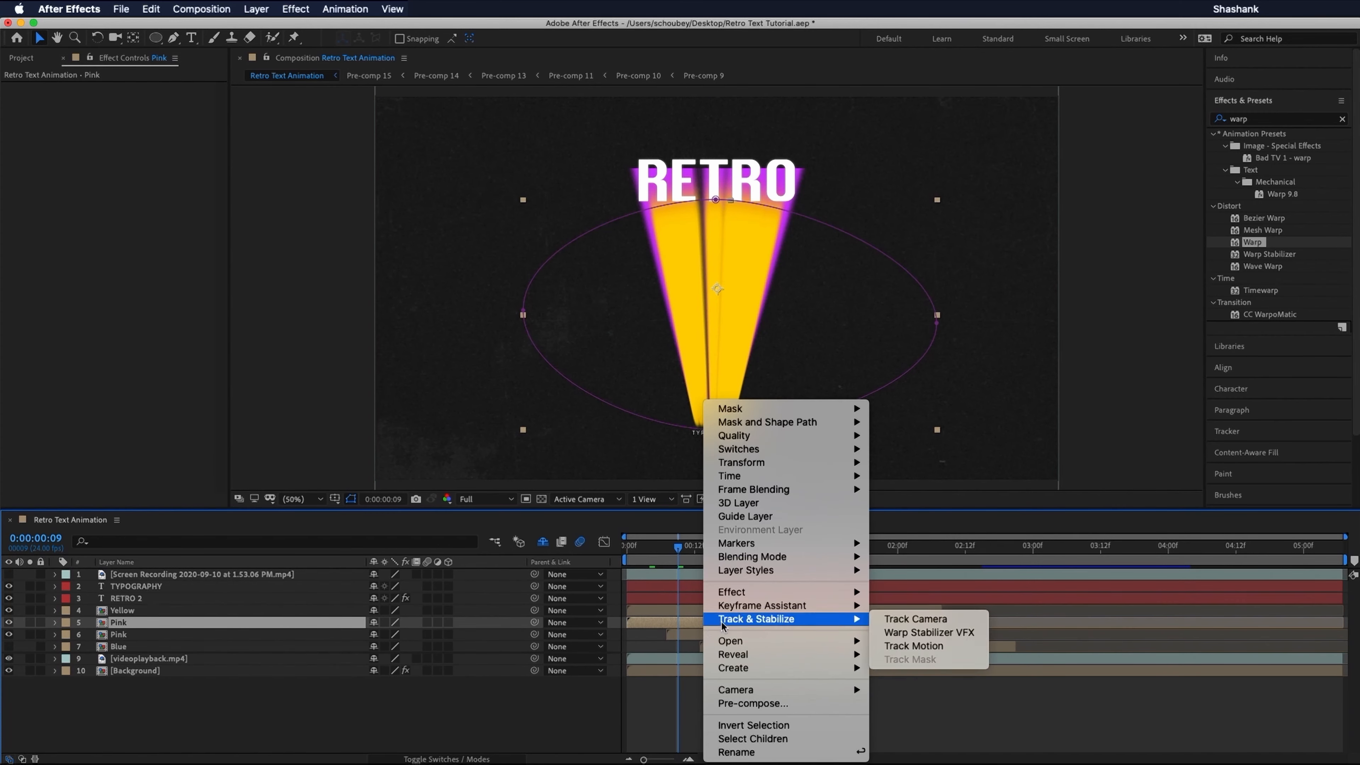
pyautogui.moveTo(771, 573)
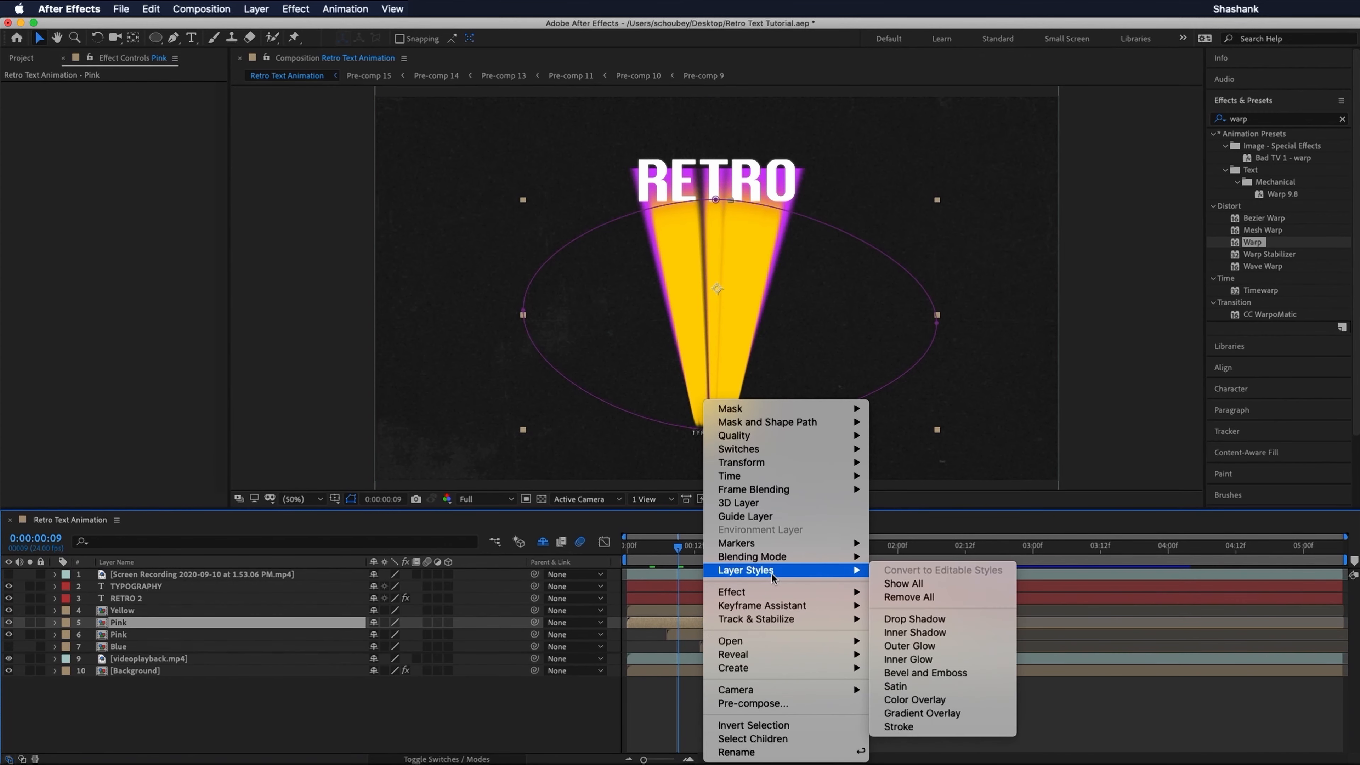
pyautogui.click(927, 699)
# Step: Set the new Pink layer's Color Overlay to the purple-pink sampled from the original rays, and delete the original unmasked Pink layer
pyautogui.click(54, 622)
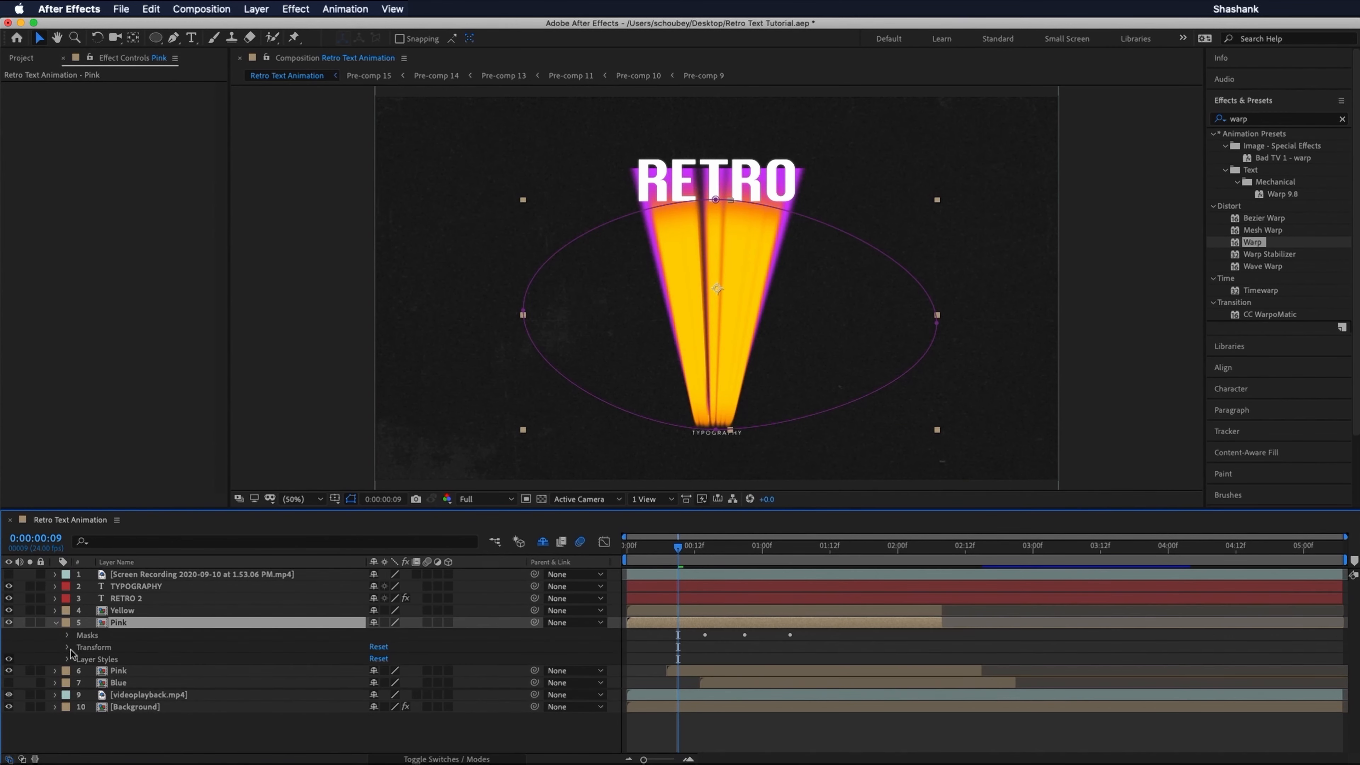
pyautogui.click(66, 659)
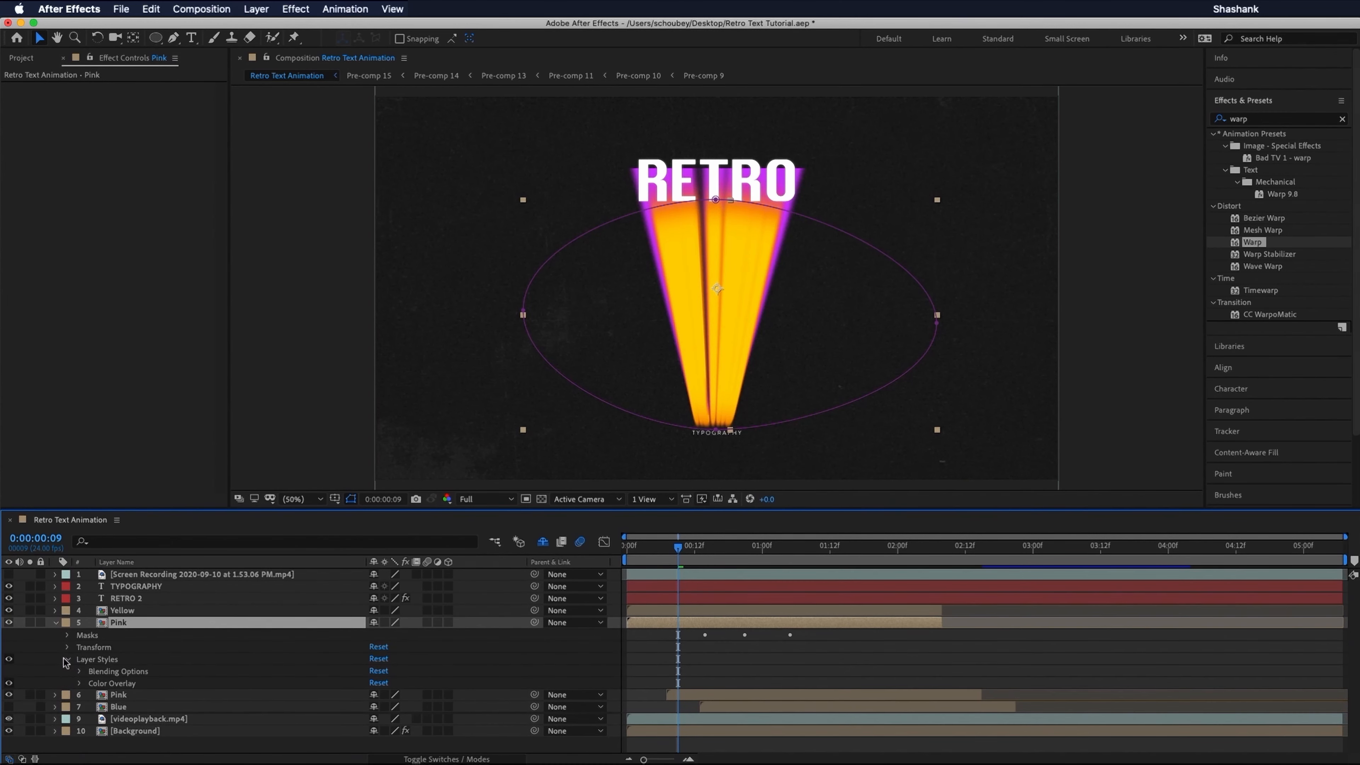
pyautogui.click(80, 683)
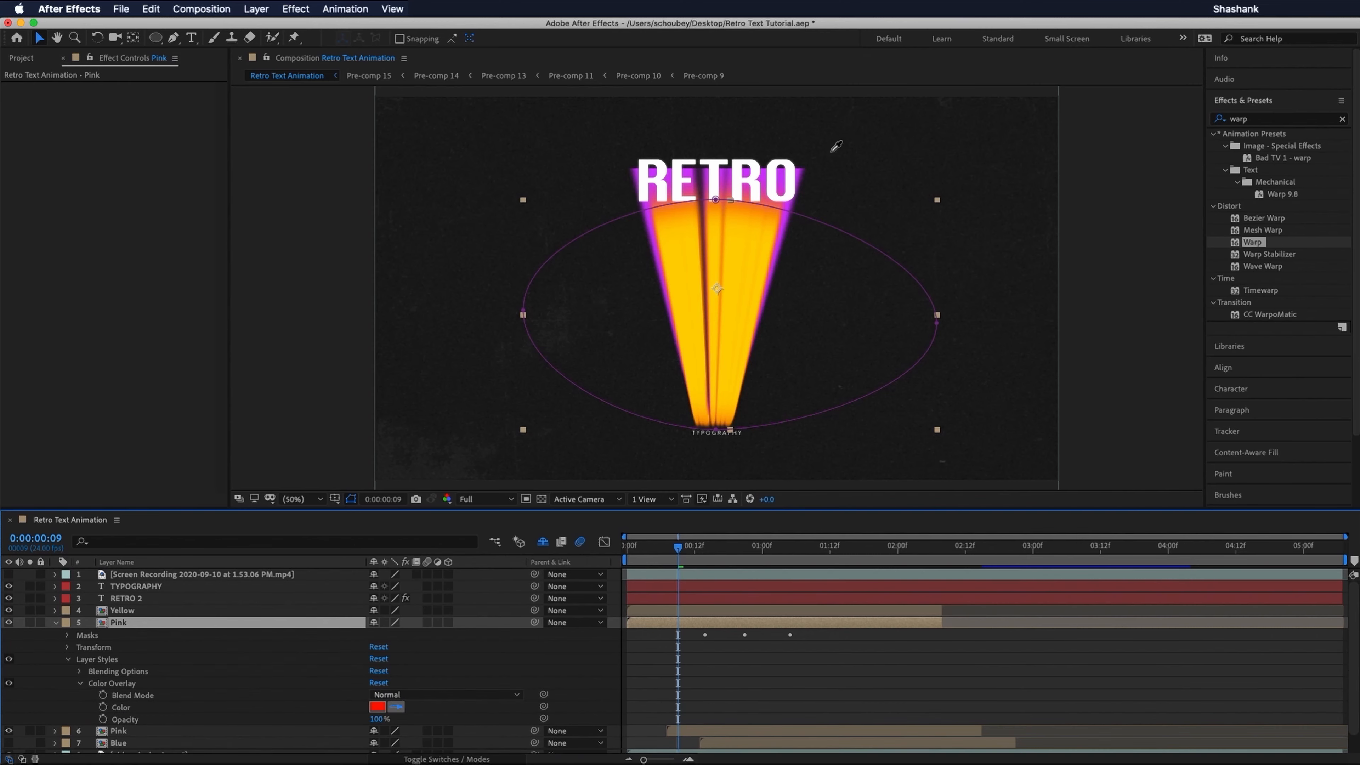
pyautogui.click(782, 170)
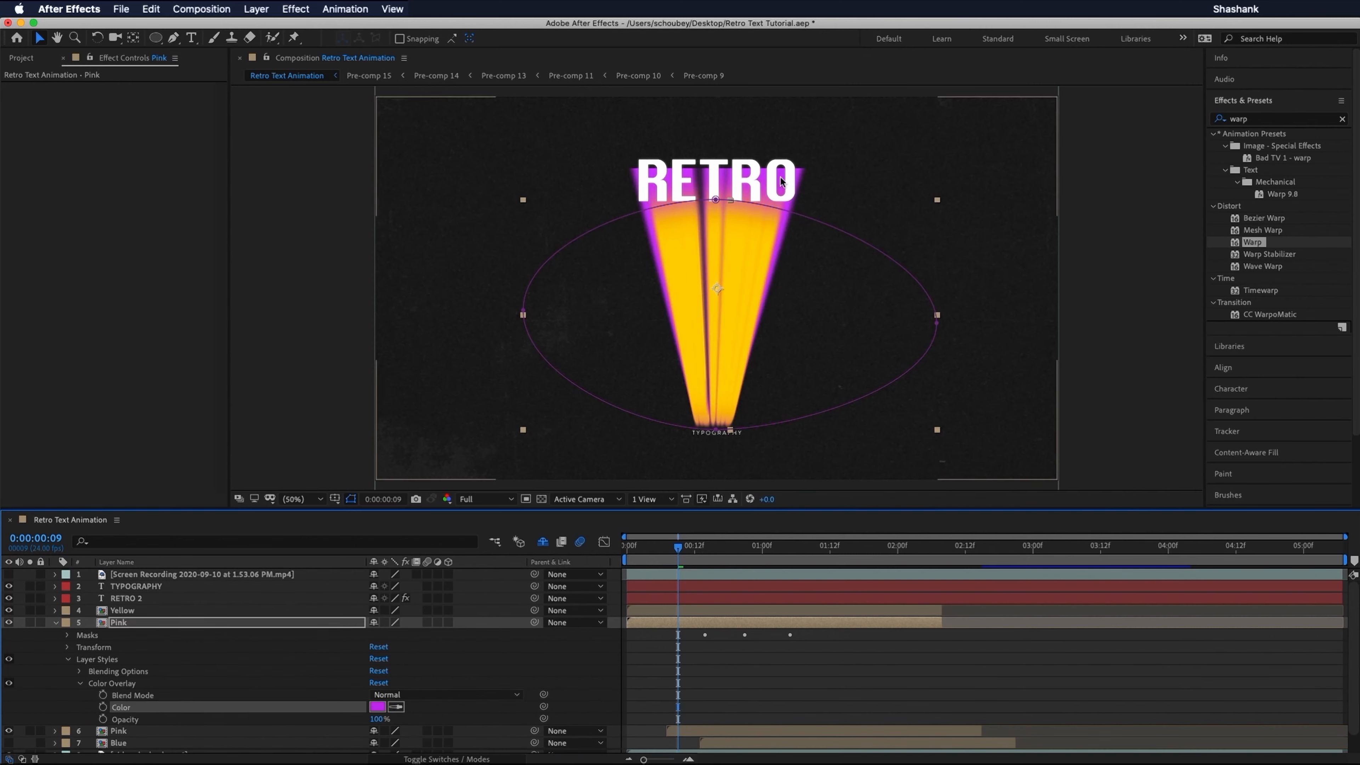
pyautogui.click(56, 623)
pyautogui.click(147, 633)
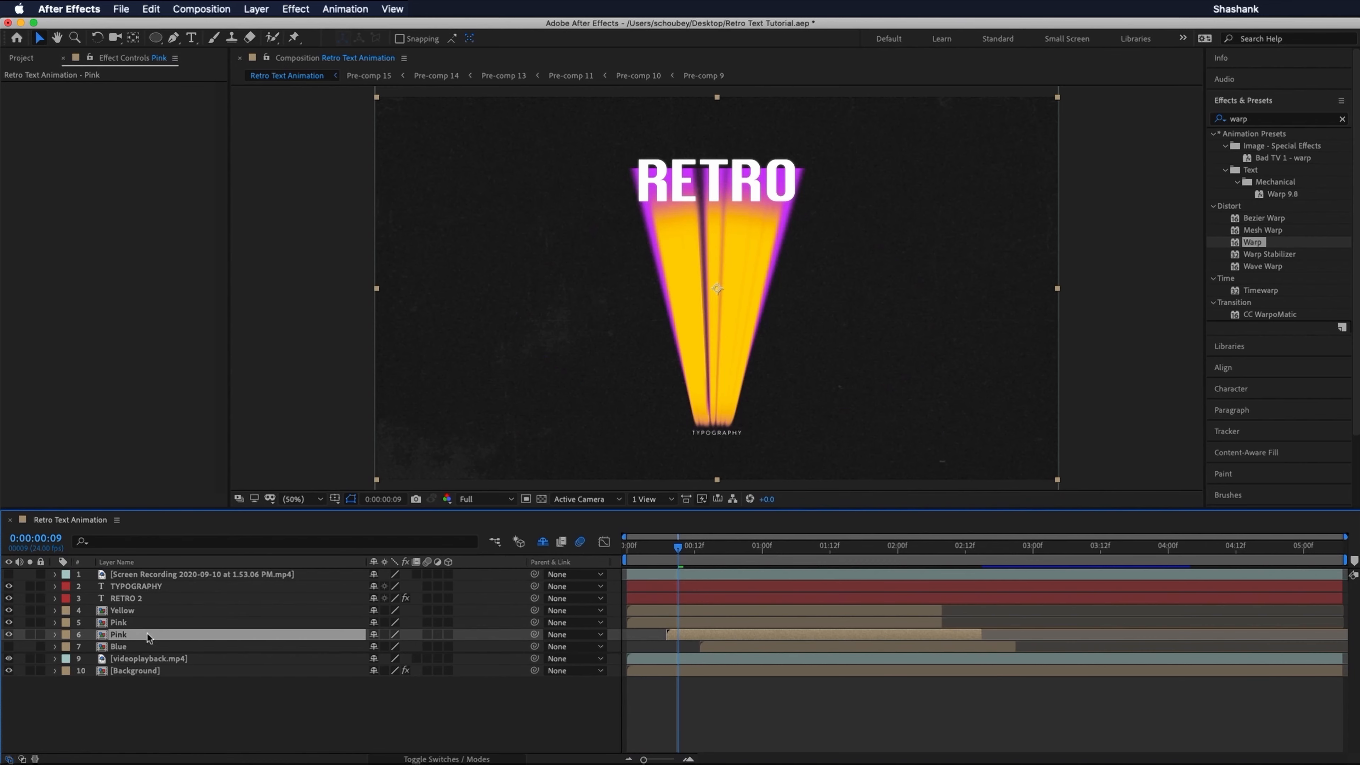
pyautogui.press('Delete')
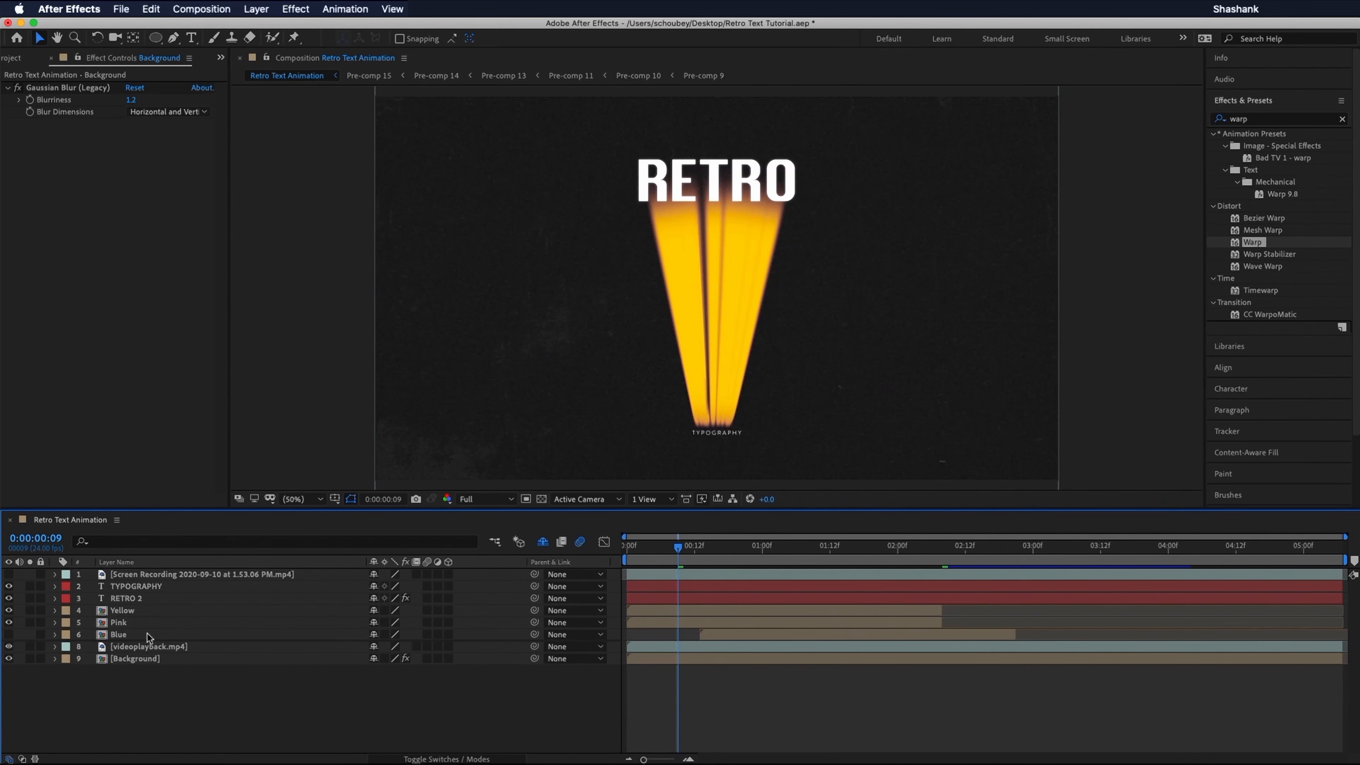
# Step: Show only the Blue rays at 0:00:00:18, and duplicate the masked Pink layer with the copy placed directly above Blue
pyautogui.click(148, 633)
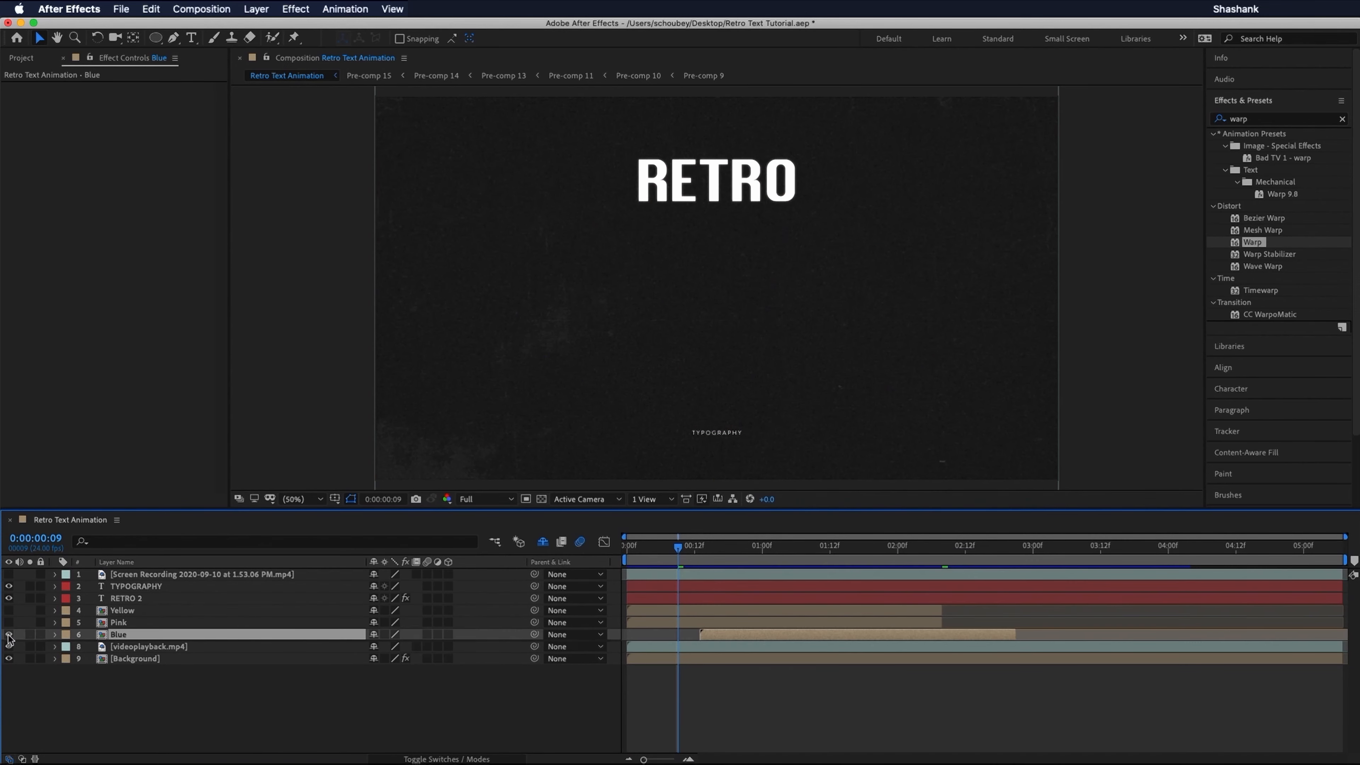
pyautogui.click(729, 548)
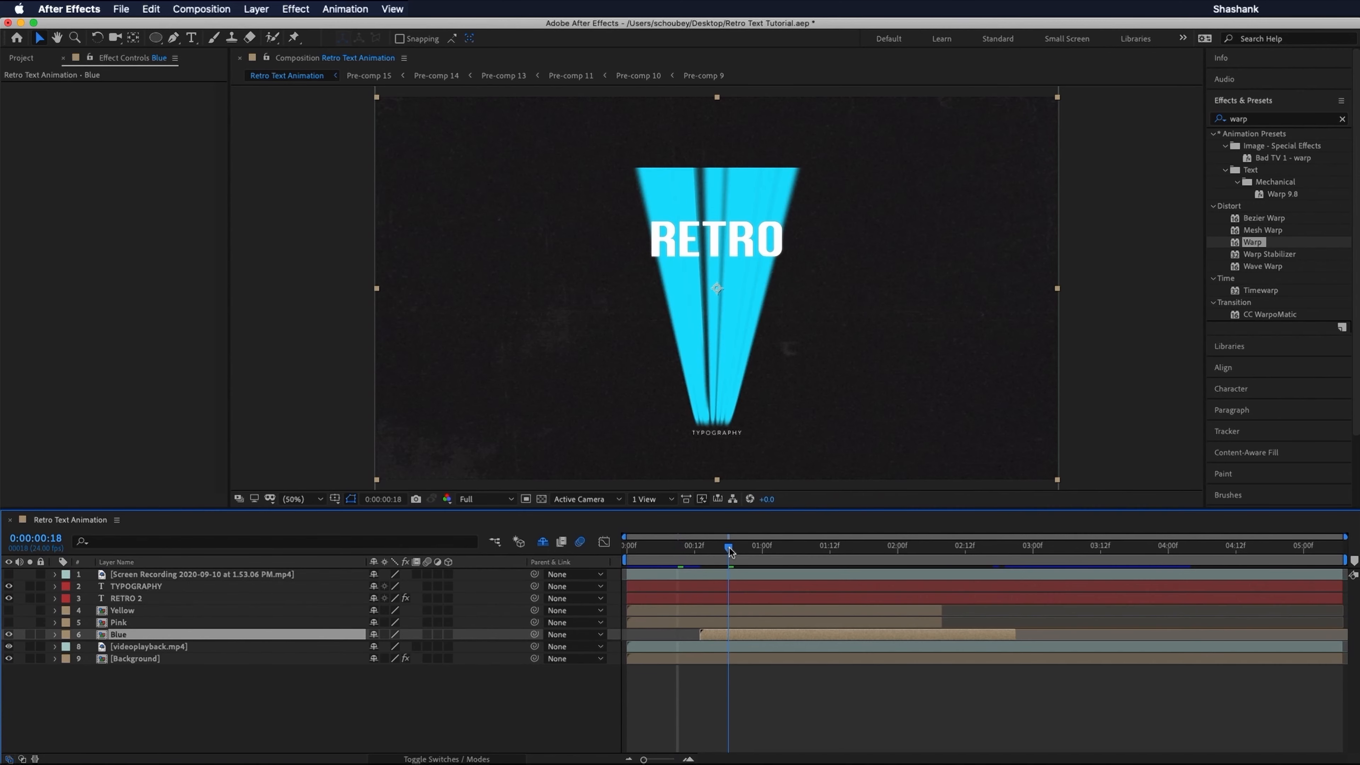
pyautogui.click(145, 623)
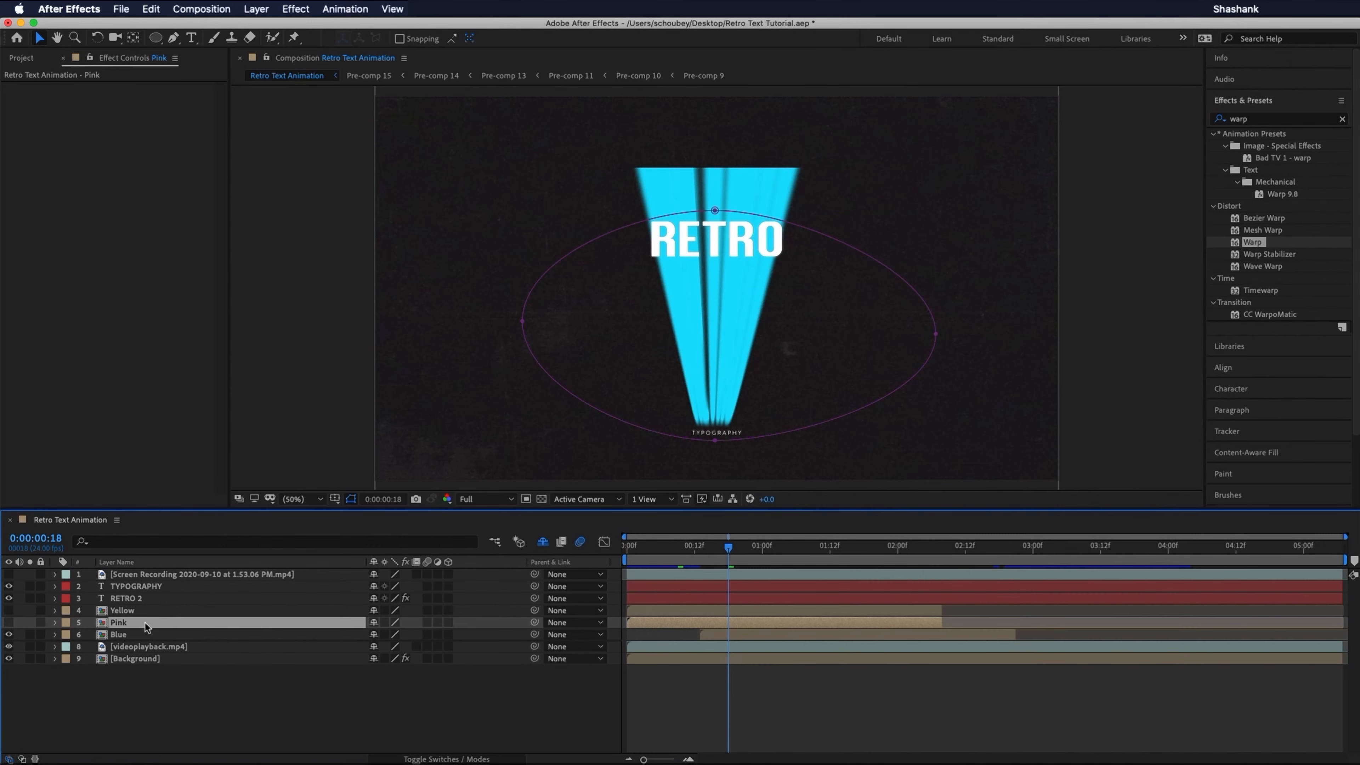
pyautogui.hotkey('ctrl', 'd')
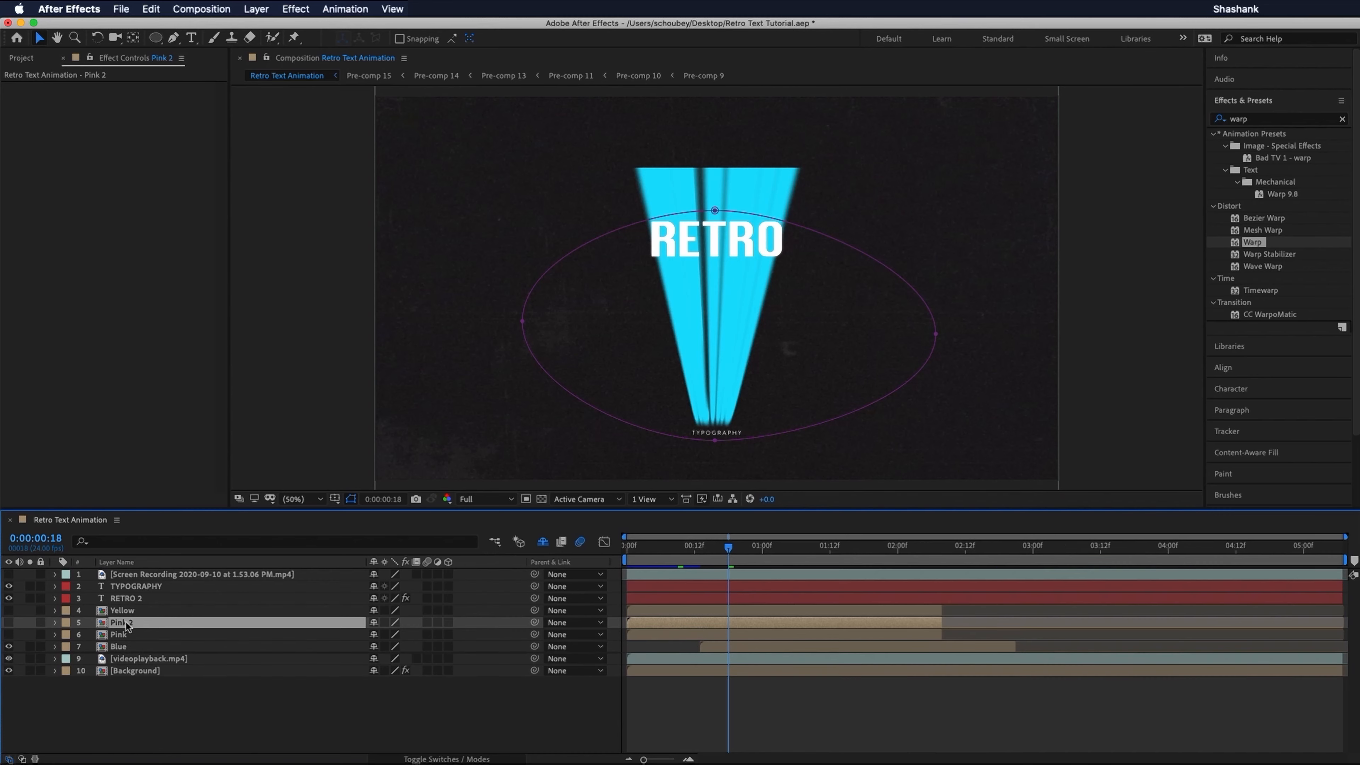
pyautogui.moveTo(139, 624); pyautogui.dragTo(138, 643)
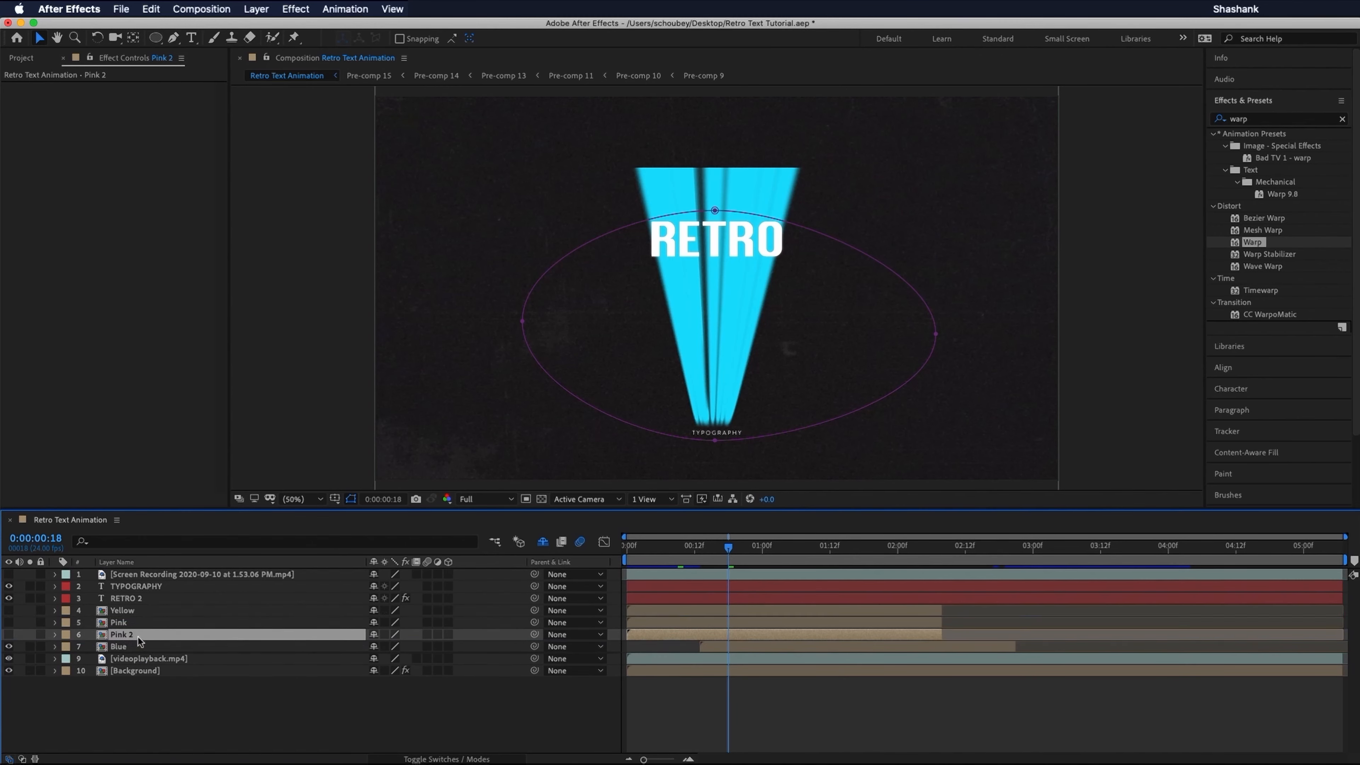
# Step: Rename the duplicated Pink 2 layer as Blue
pyautogui.rightClick(138, 638)
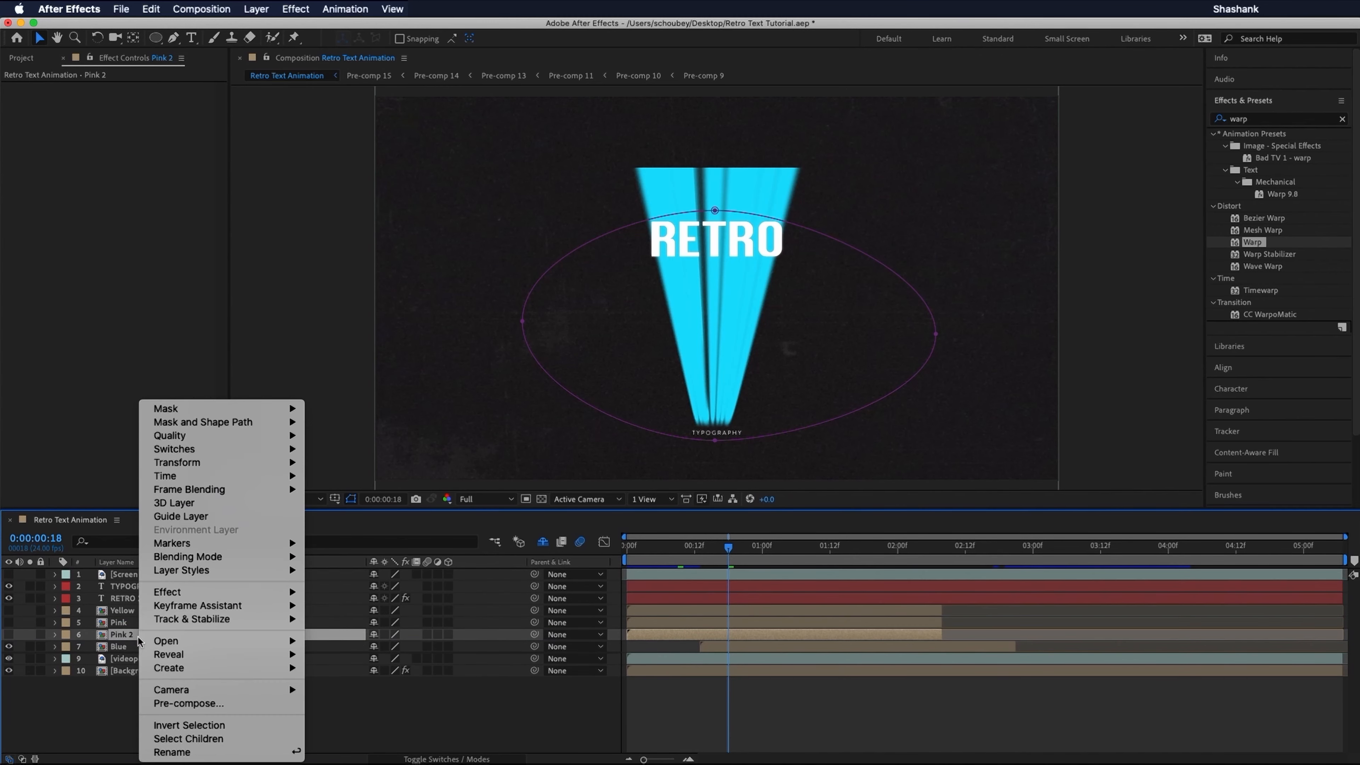
pyautogui.click(212, 752)
pyautogui.write('Bl')
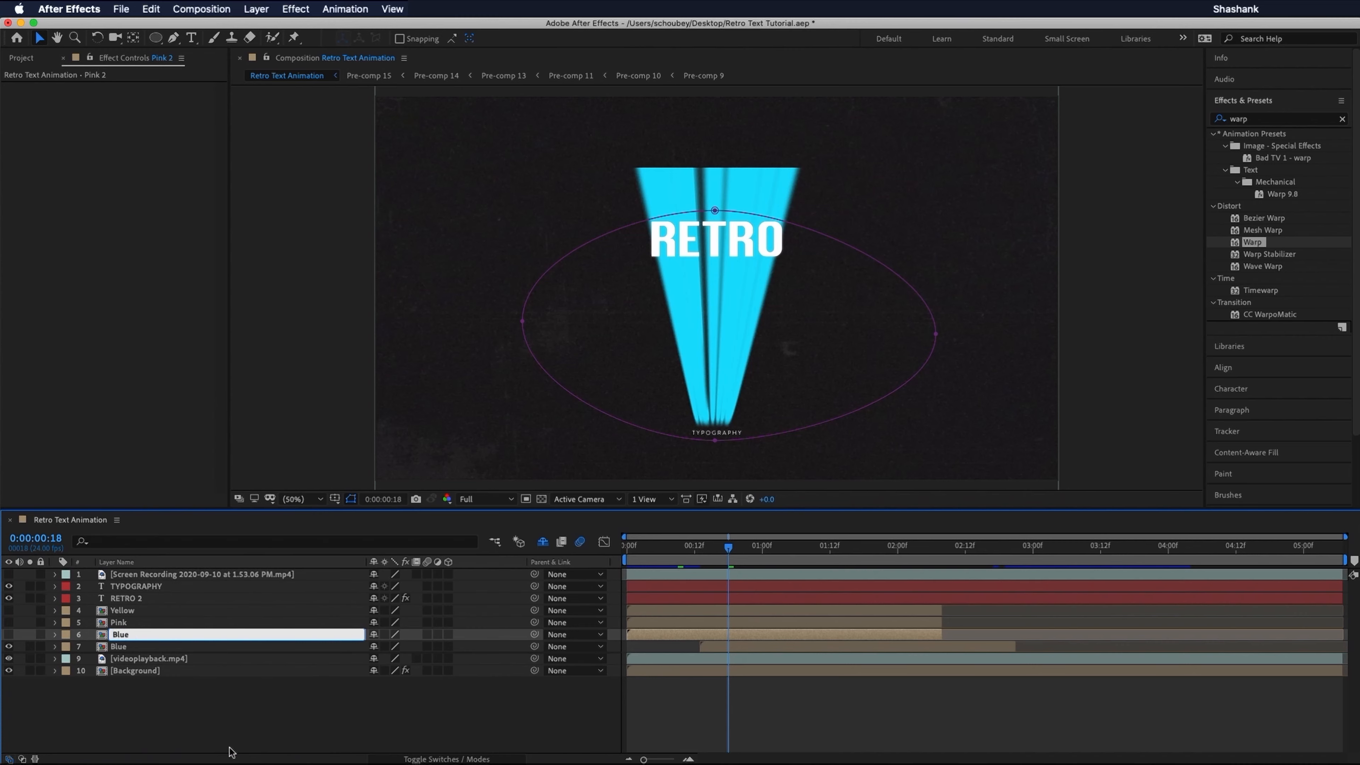
pyautogui.write('ue')
pyautogui.click(230, 752)
# Step: Set the new Blue layer's Color Overlay to the cyan-blue sampled from the original rays
pyautogui.click(122, 637)
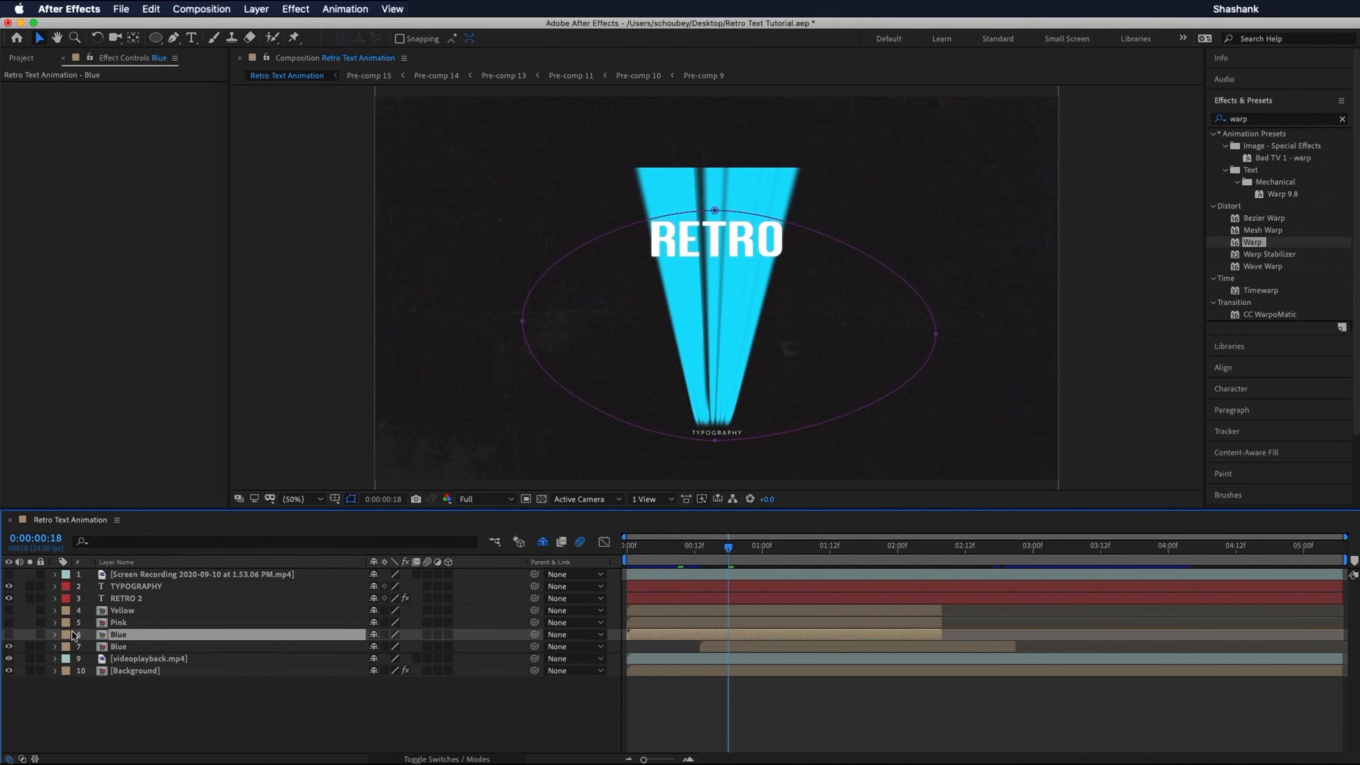
pyautogui.click(55, 635)
pyautogui.click(67, 671)
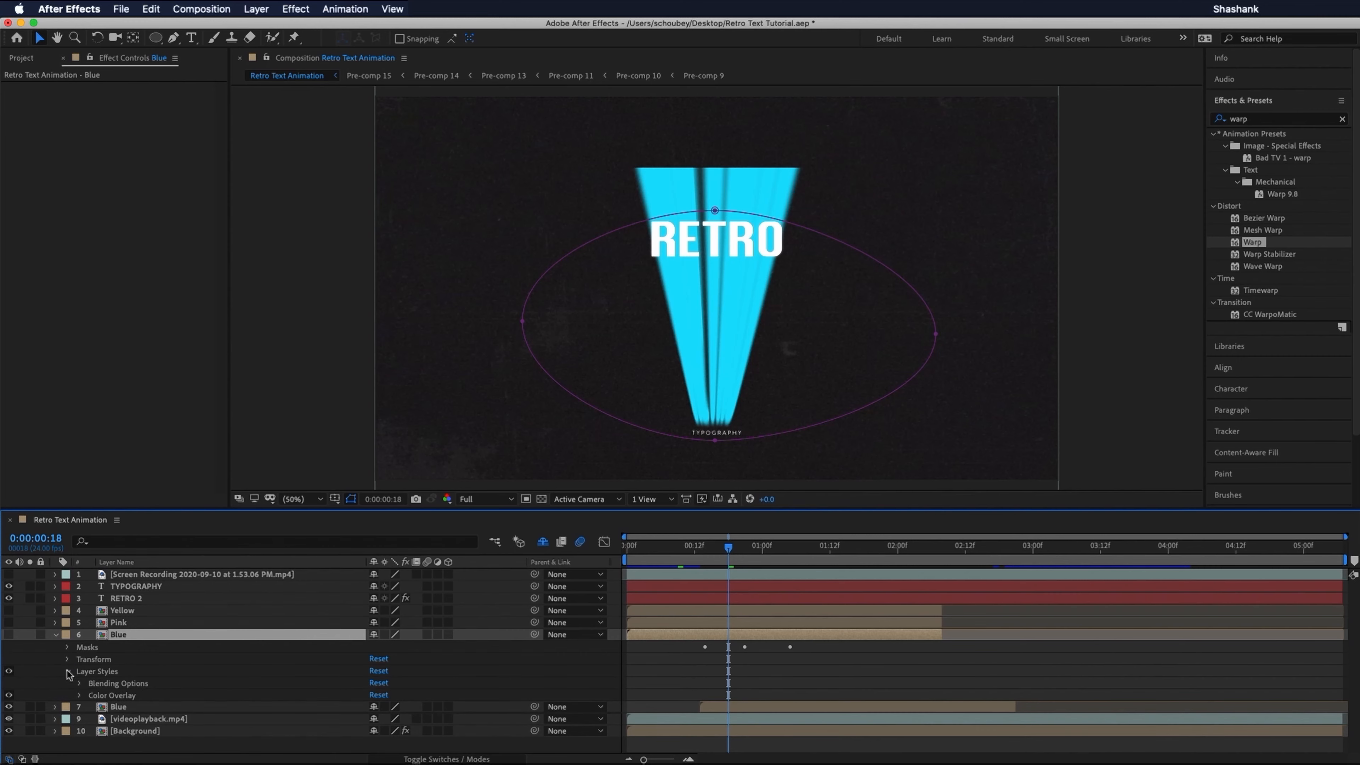
pyautogui.click(80, 696)
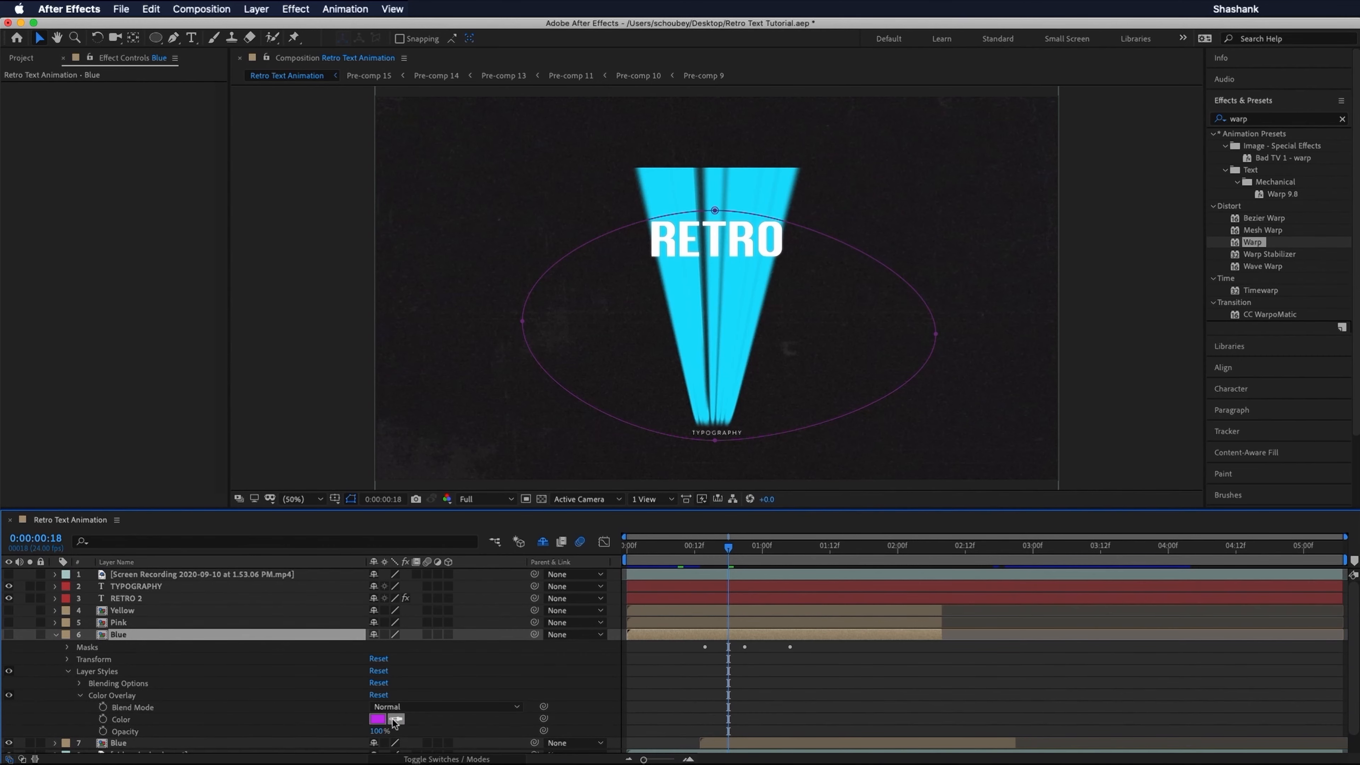
pyautogui.click(743, 303)
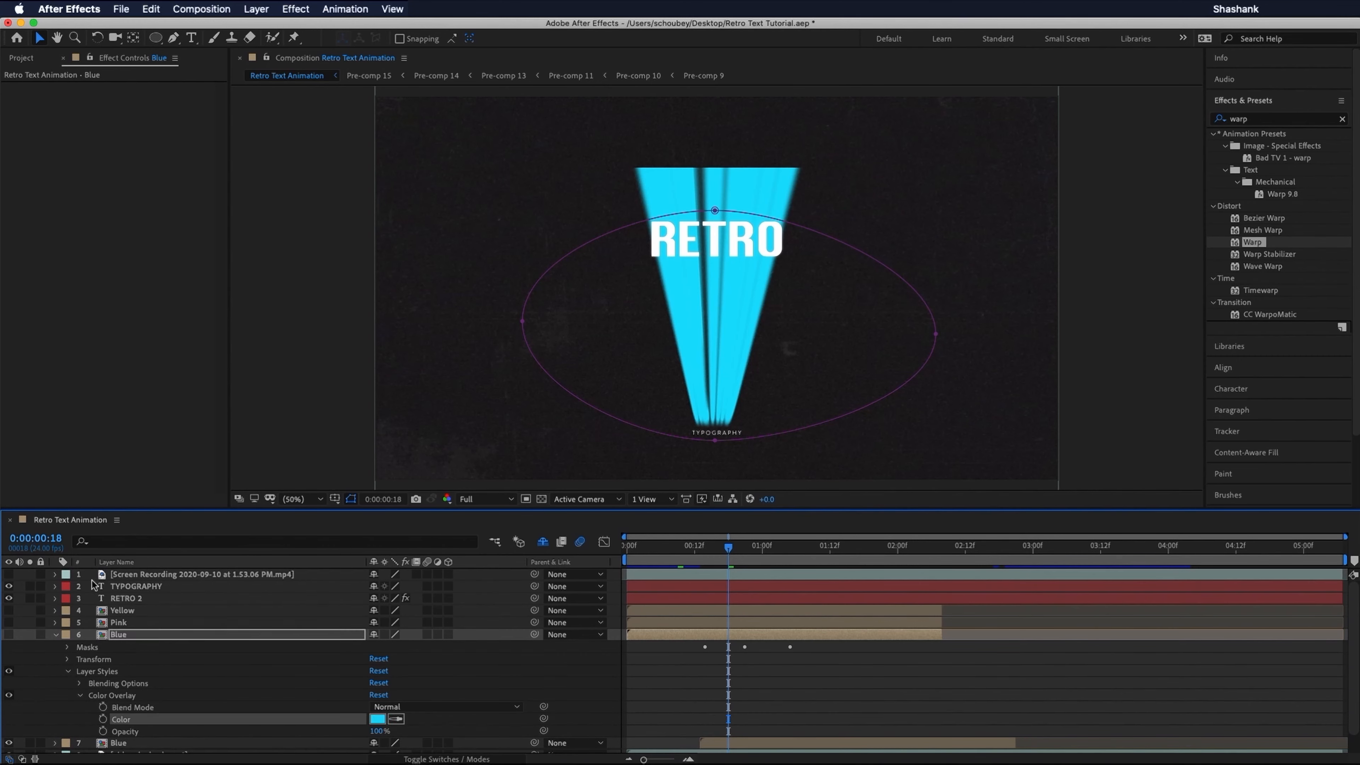
pyautogui.click(56, 637)
# Step: Delete the original unmasked Blue layer and show the masked Yellow, Pink and Blue layers together
pyautogui.click(125, 647)
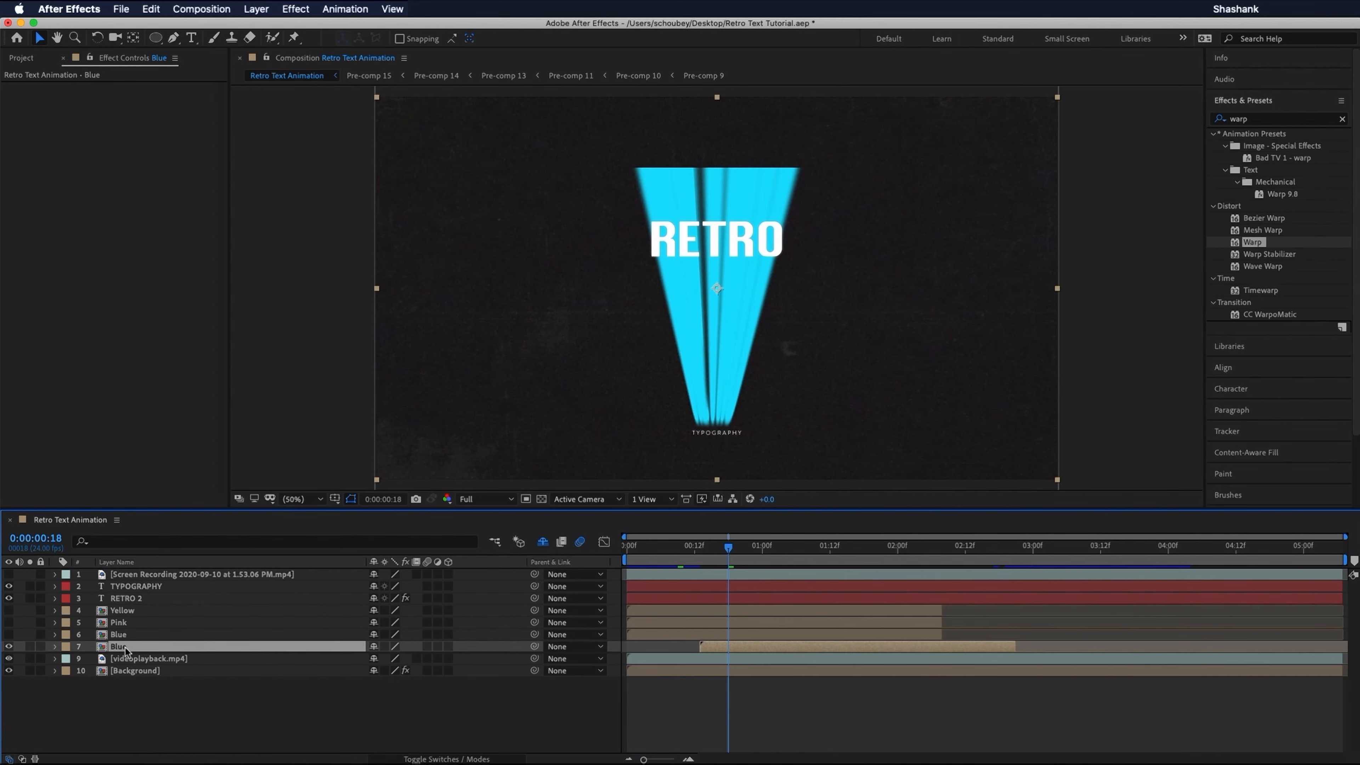
pyautogui.press('Delete')
pyautogui.moveTo(8, 610); pyautogui.dragTo(12, 641)
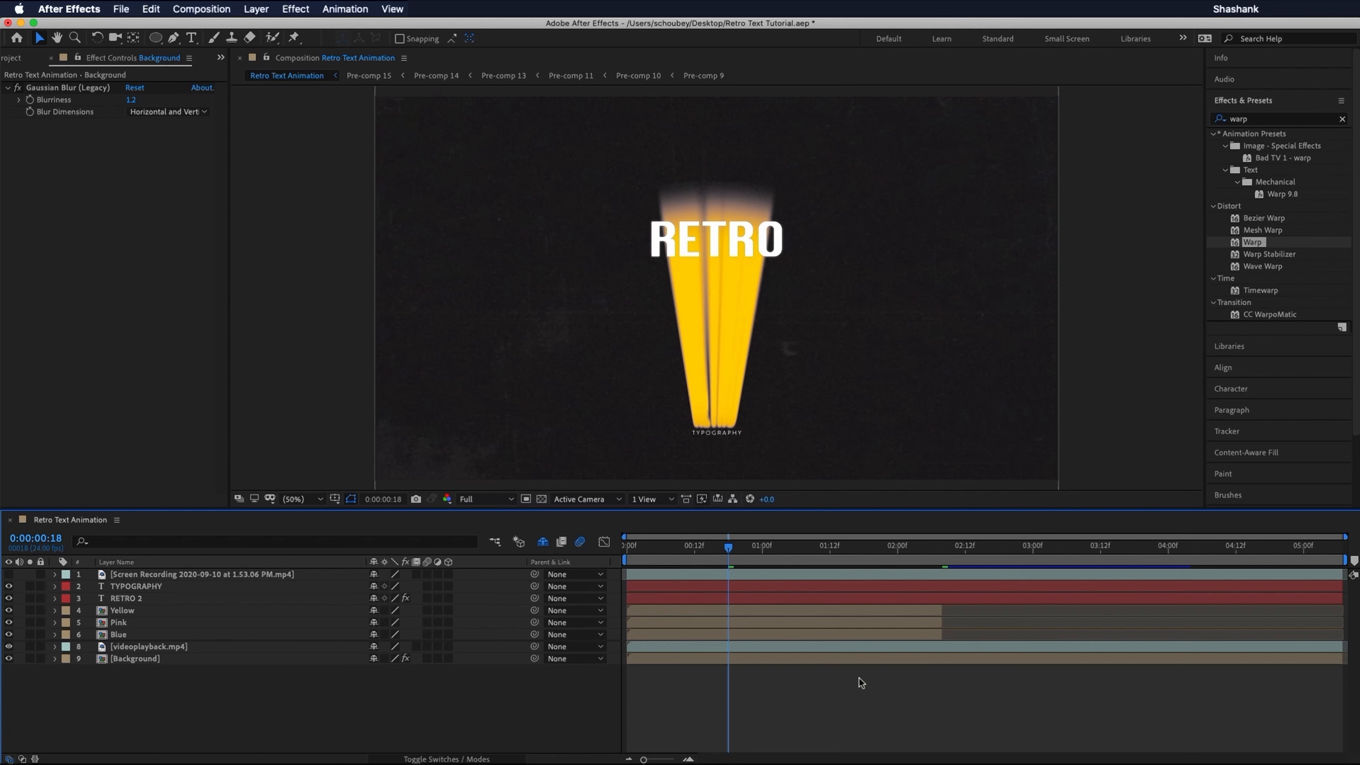
# Step: Stagger the ray layers so Pink starts at about 0:00:00:06 and Blue at about 0:00:00:12
pyautogui.moveTo(740, 552); pyautogui.dragTo(637, 557)
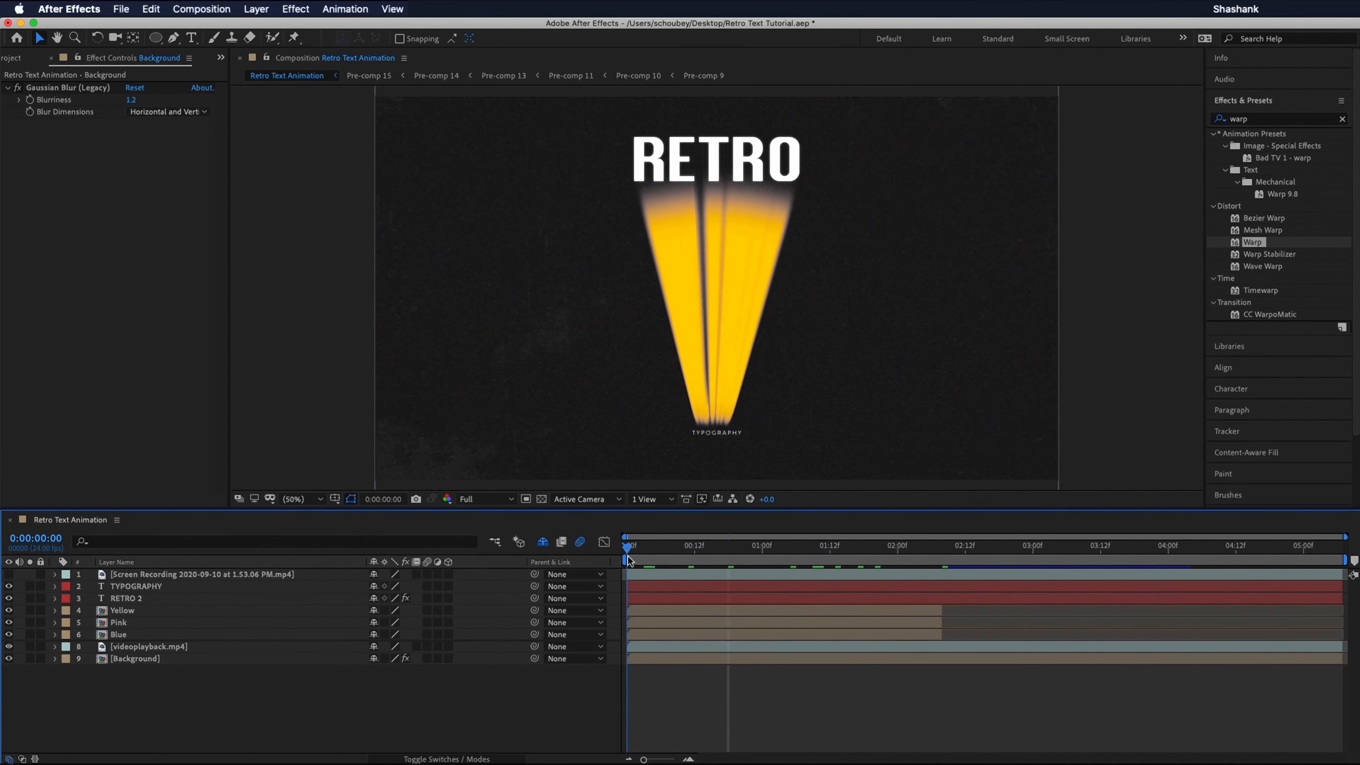
pyautogui.moveTo(637, 557); pyautogui.dragTo(681, 556)
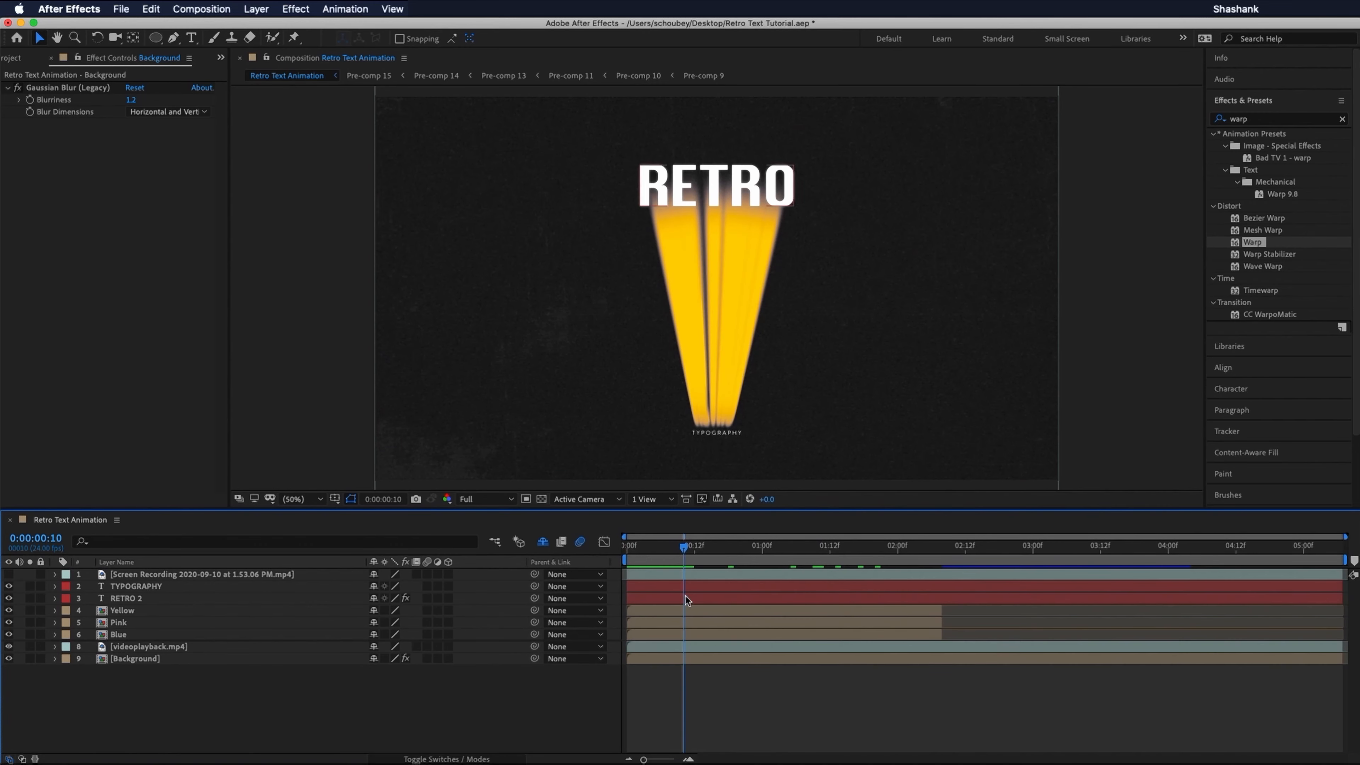
pyautogui.moveTo(681, 619); pyautogui.dragTo(766, 637)
pyautogui.click(700, 636)
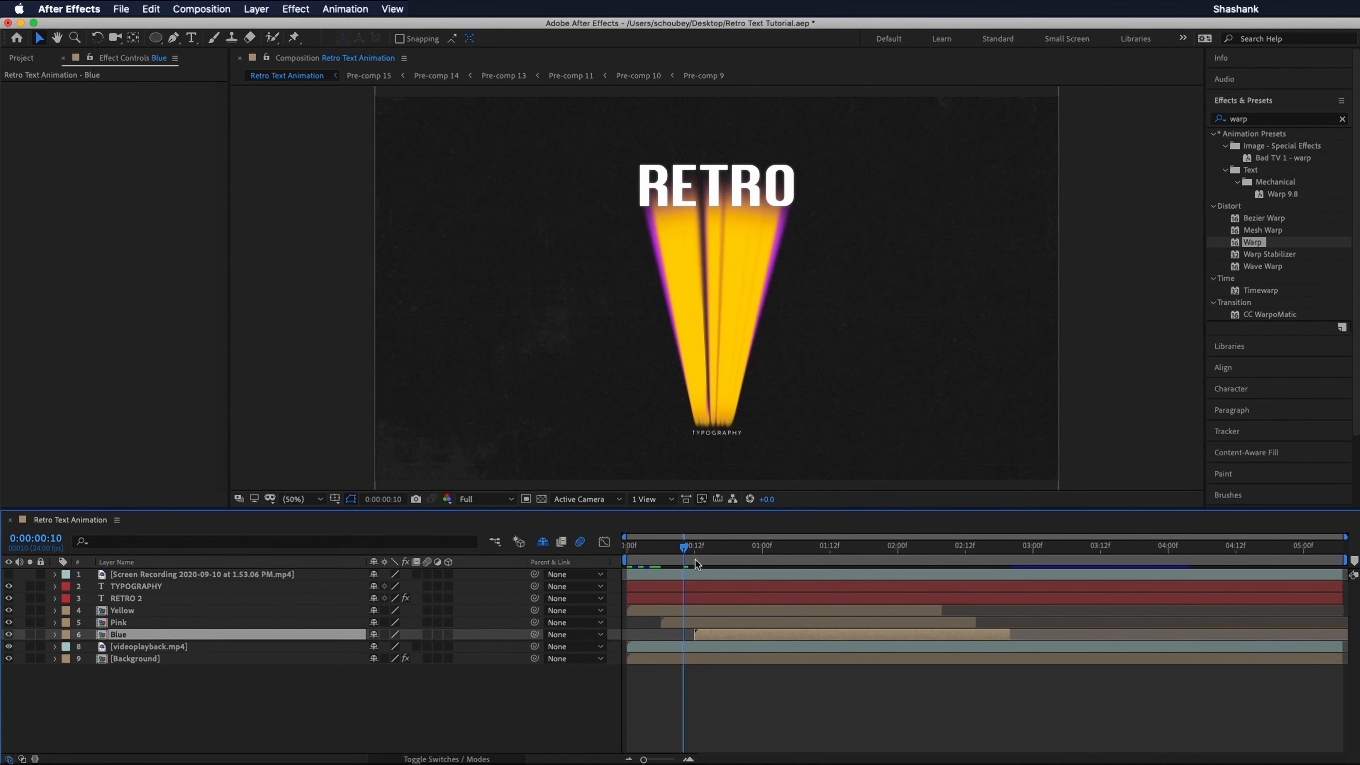
pyautogui.moveTo(683, 547); pyautogui.dragTo(806, 584)
pyautogui.click(883, 685)
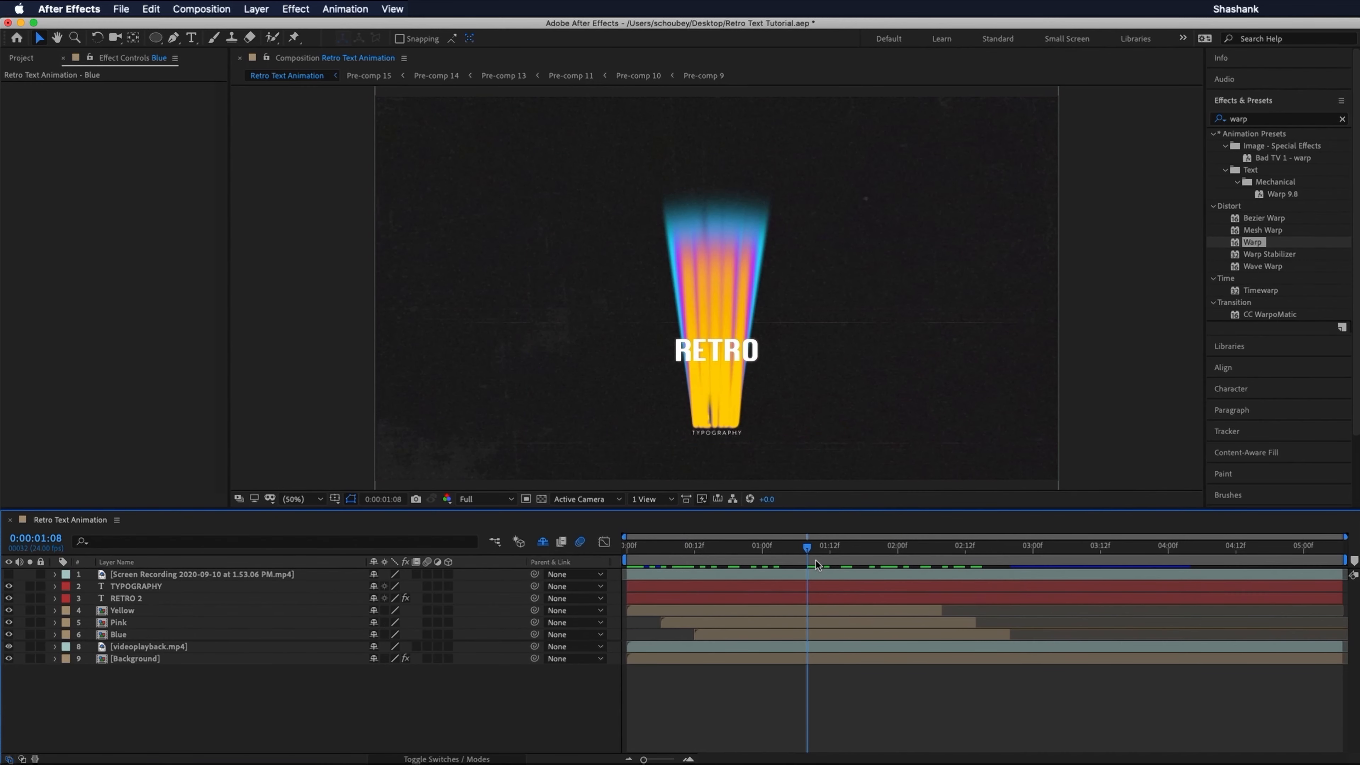
# Step: Adjust the stagger so Pink starts at about 0:00:00:09 and Blue at about 0:00:00:17
pyautogui.moveTo(808, 548); pyautogui.dragTo(770, 637)
pyautogui.moveTo(837, 549)
pyautogui.mouseDown()
pyautogui.moveTo(629, 546)
pyautogui.moveTo(705, 545)
pyautogui.moveTo(825, 572)
pyautogui.mouseUp()
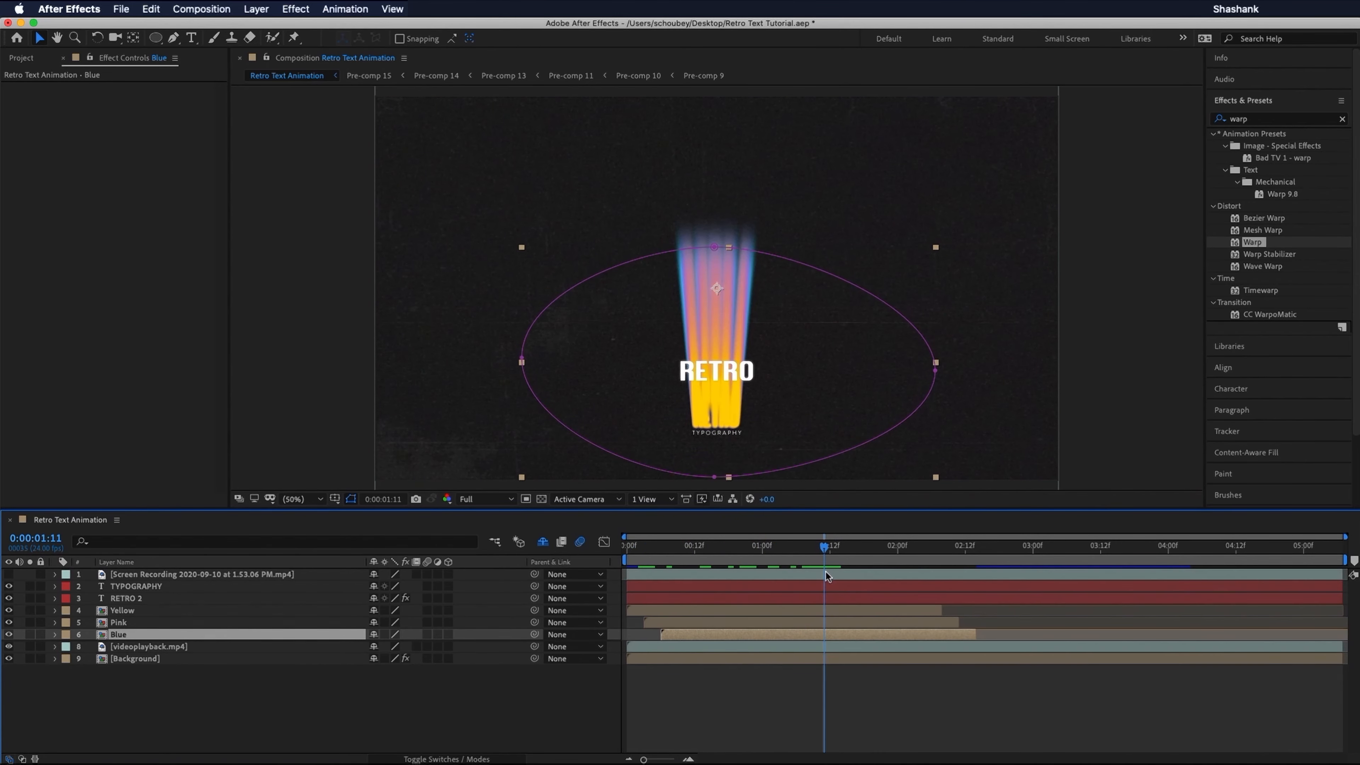
pyautogui.moveTo(759, 621); pyautogui.dragTo(853, 633)
pyautogui.click(791, 632)
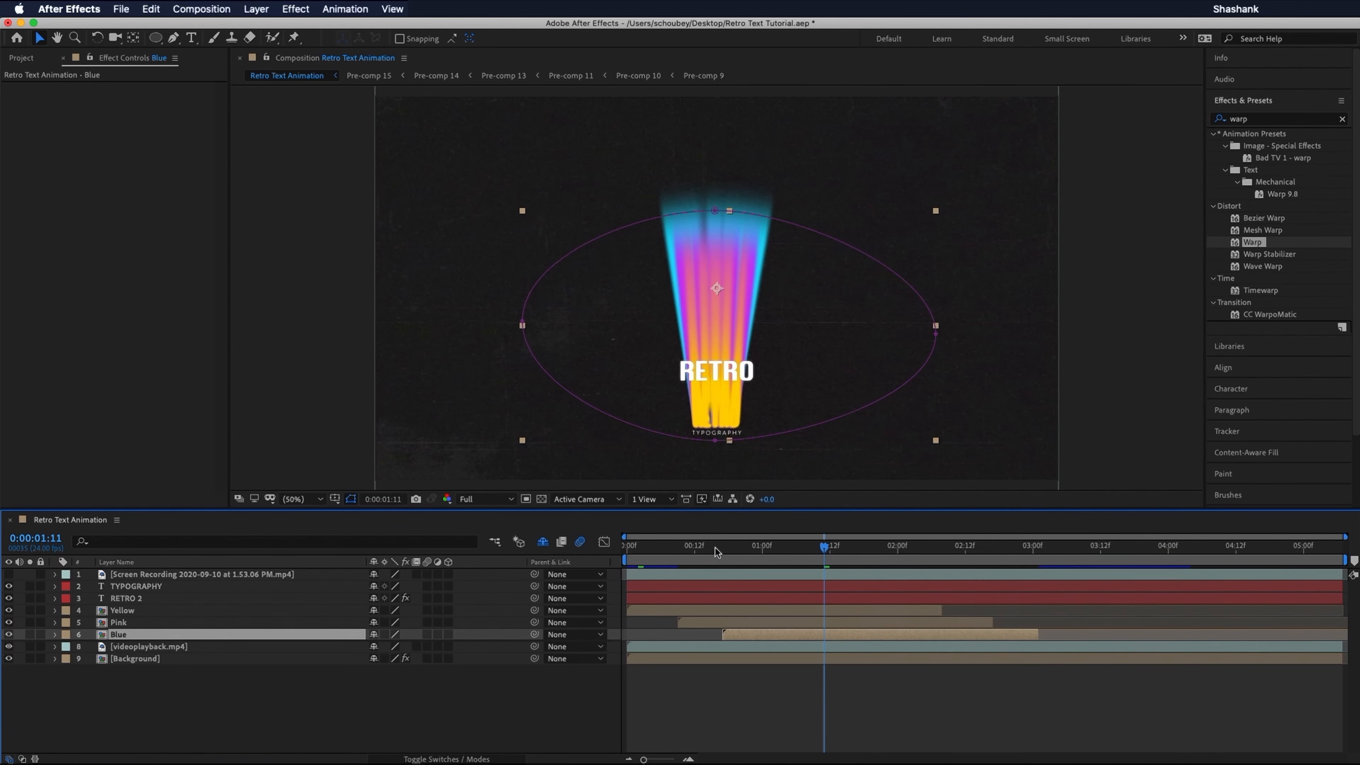
pyautogui.moveTo(714, 548); pyautogui.dragTo(951, 599)
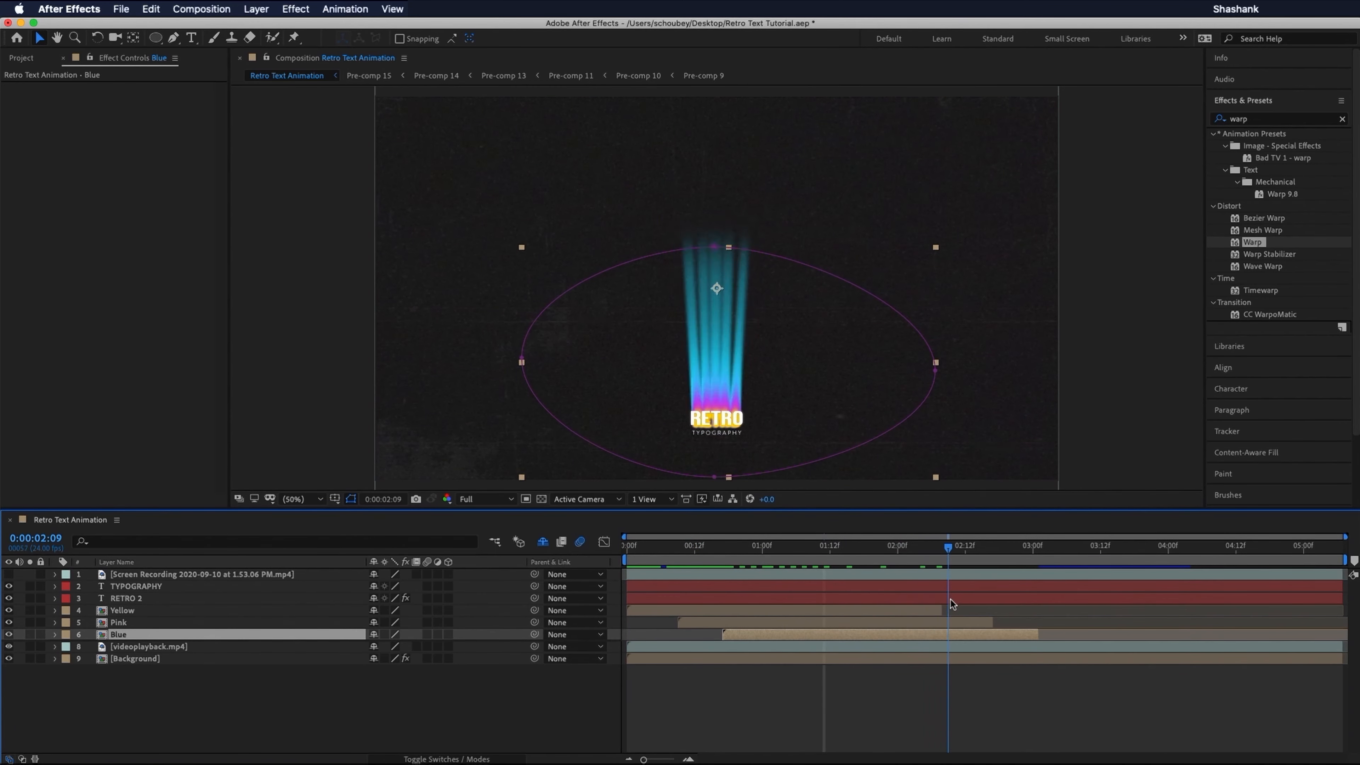
# Step: Pre-compose the Yellow, Pink and Blue layers into a composition named Neon
pyautogui.click(937, 608)
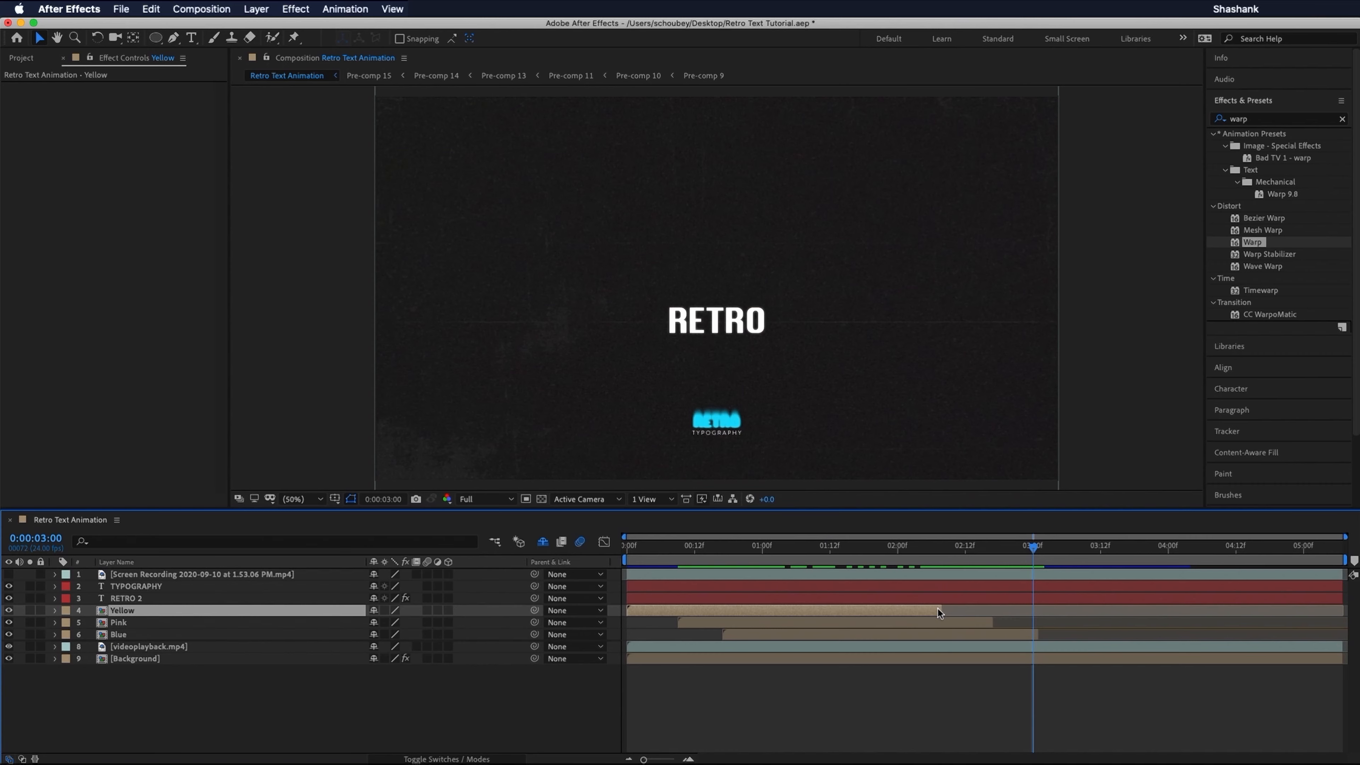
pyautogui.keyDown('shift'); pyautogui.click(954, 632); pyautogui.keyUp('shift')
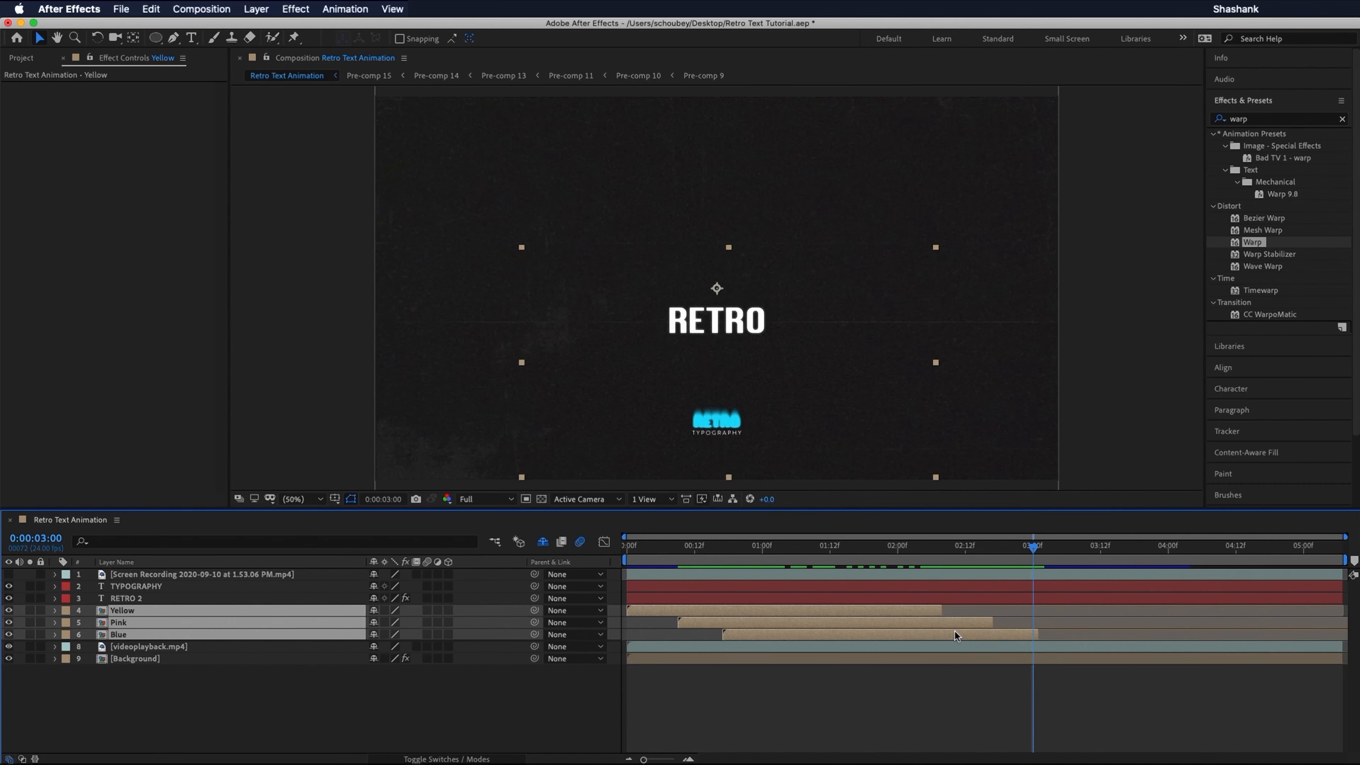
pyautogui.rightClick(928, 623)
pyautogui.click(988, 704)
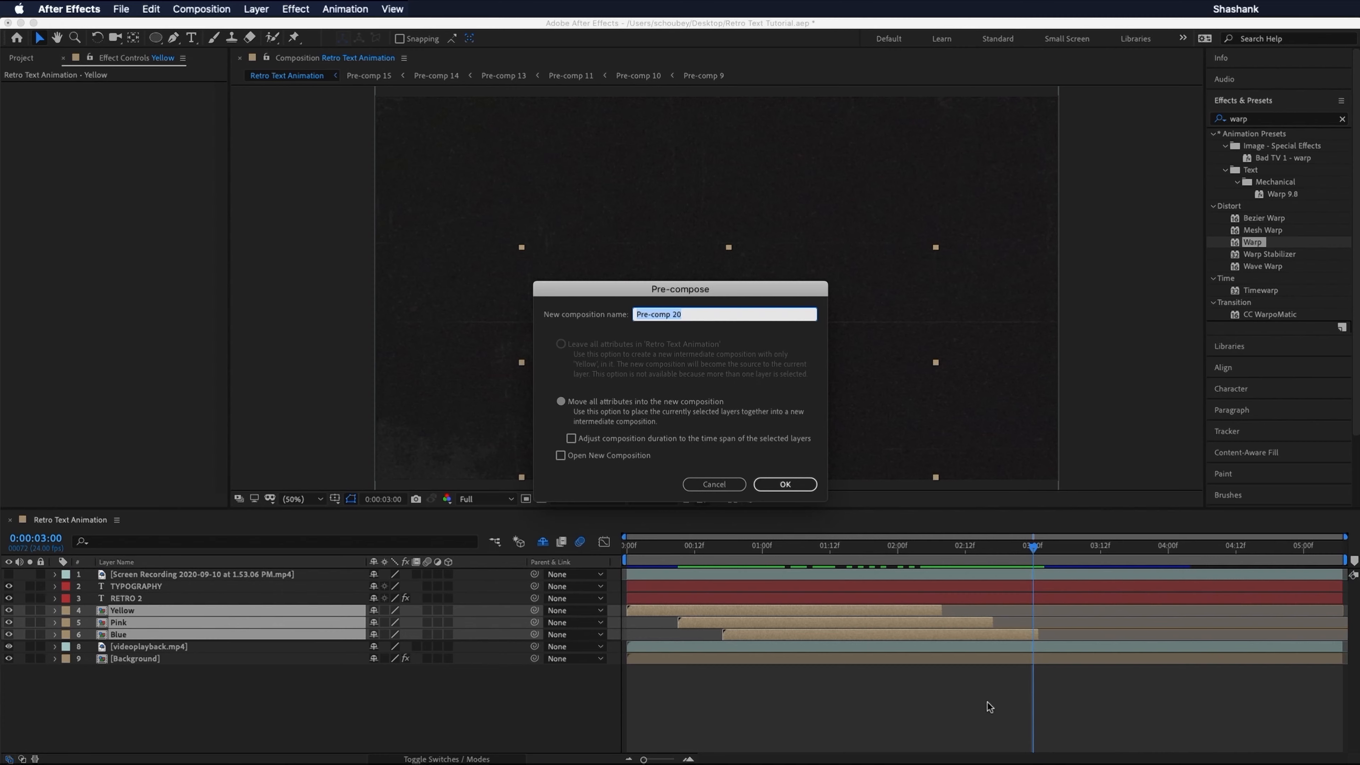
pyautogui.press('BackSpace')
pyautogui.press('Return')
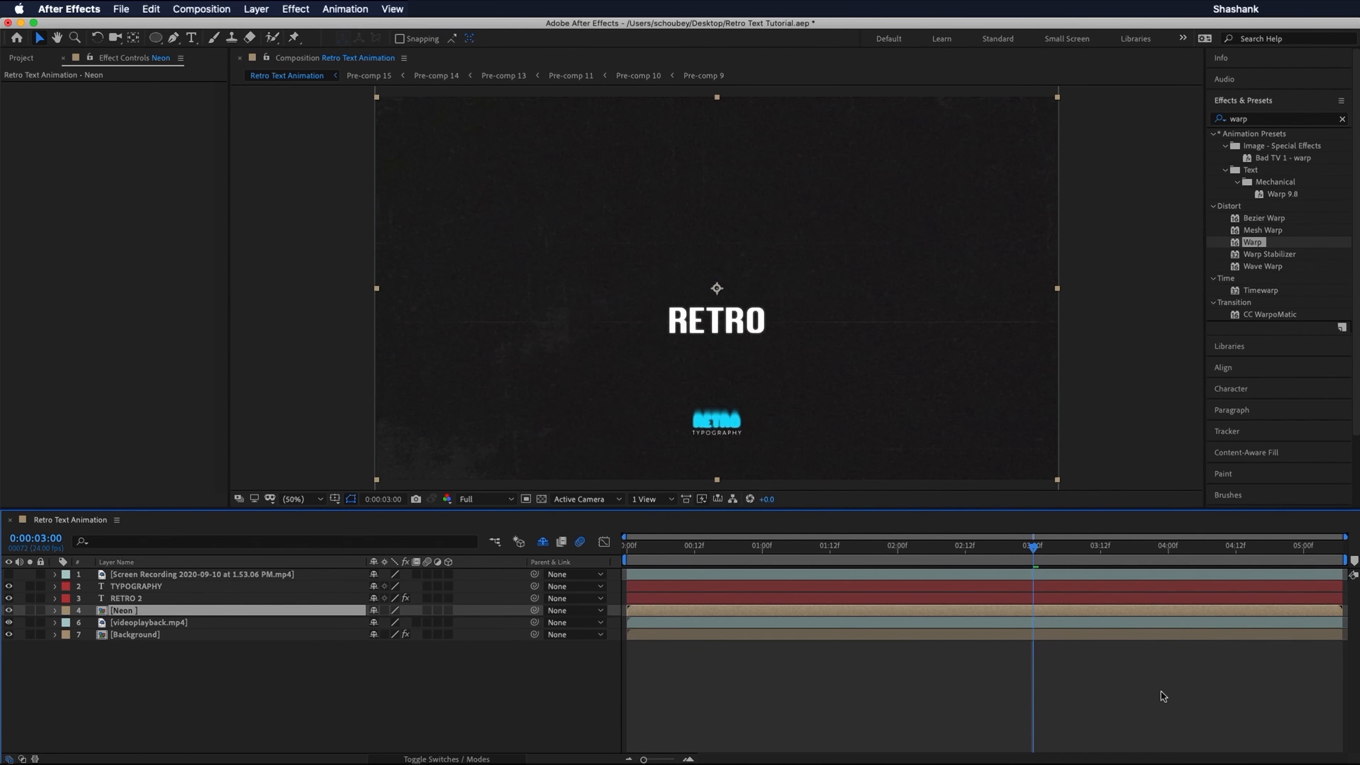
# Step: Trim the end of the Neon layer at 0:00:03:00 and shift it earlier so it ends at 0:00:02:08
pyautogui.hotkey('alt', ']')
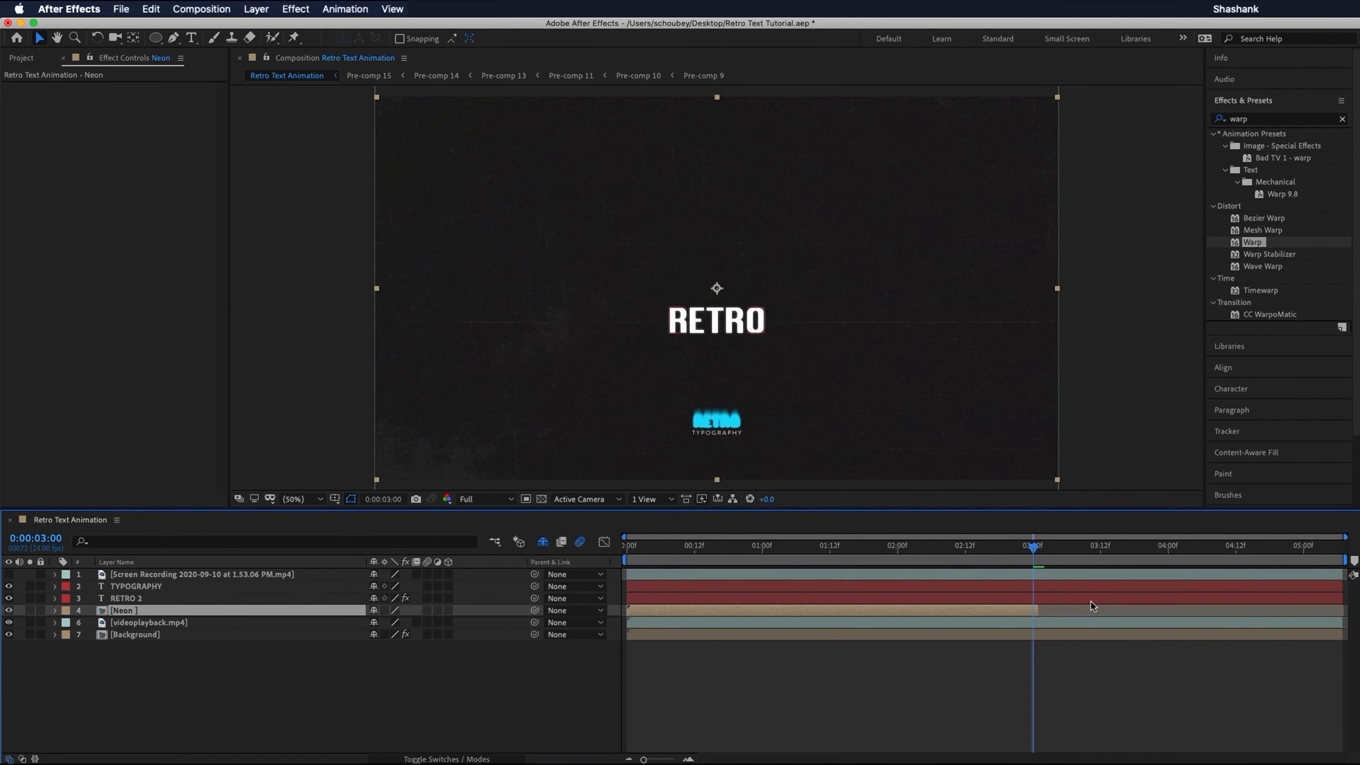
pyautogui.moveTo(1033, 552); pyautogui.dragTo(941, 559)
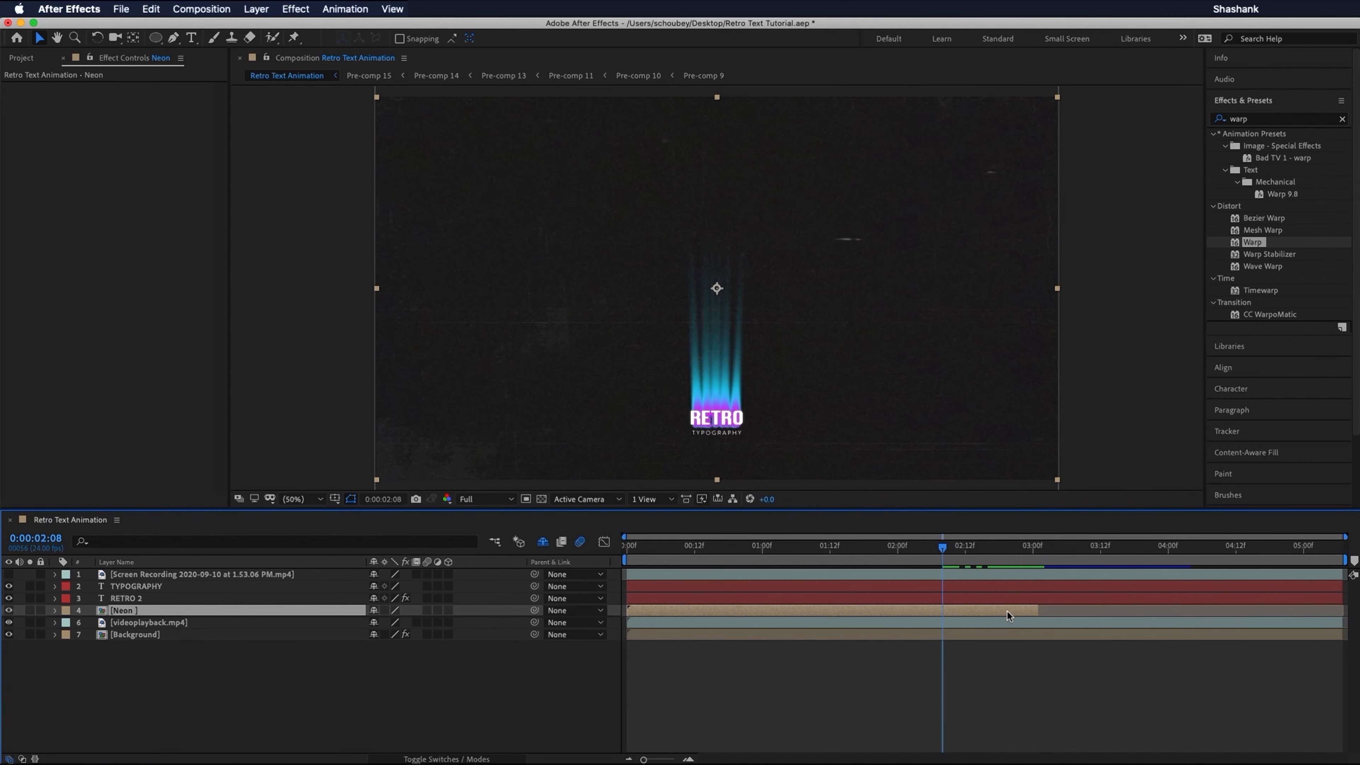
pyautogui.moveTo(1006, 611); pyautogui.dragTo(920, 609)
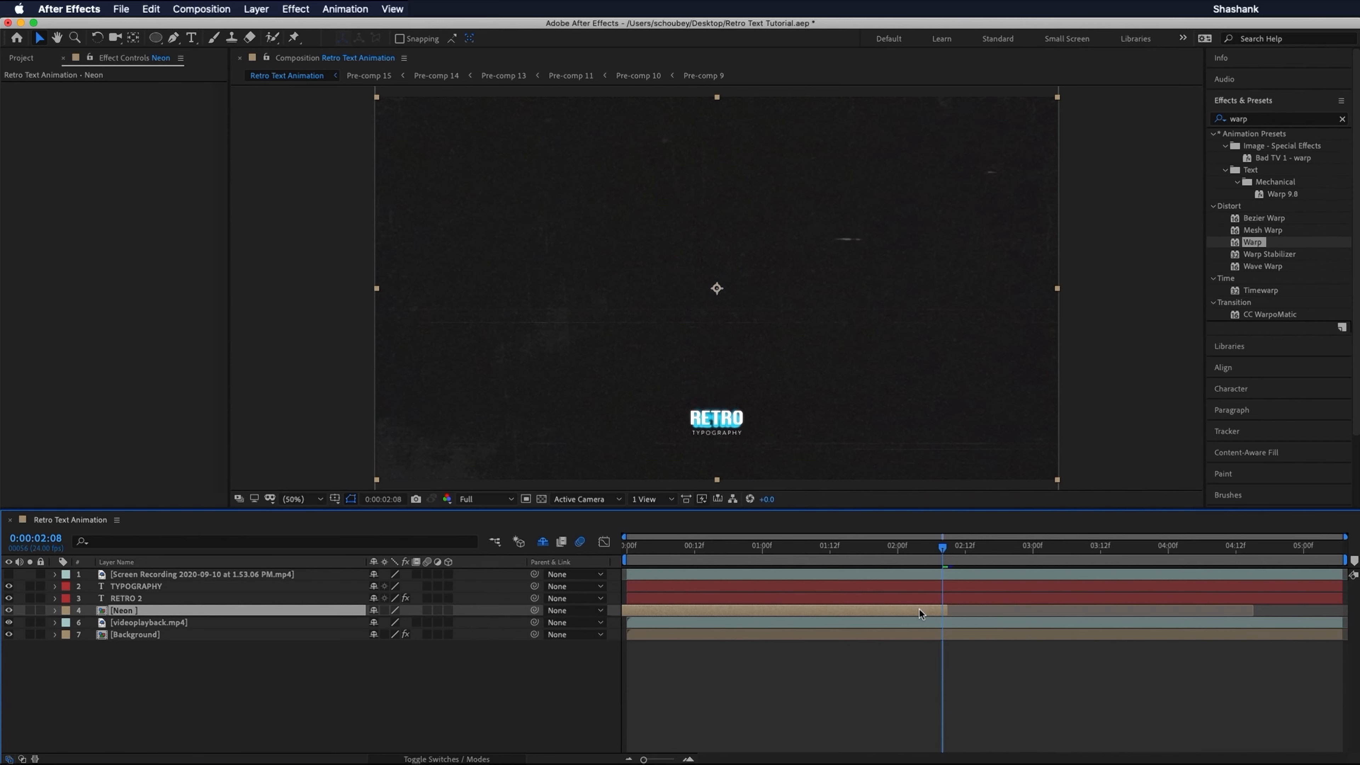
pyautogui.moveTo(943, 552); pyautogui.dragTo(703, 558)
pyautogui.moveTo(652, 562); pyautogui.dragTo(689, 551)
# Step: Time-stretch the Neon layer to a new duration of 0:00:02:12
pyautogui.rightClick(719, 609)
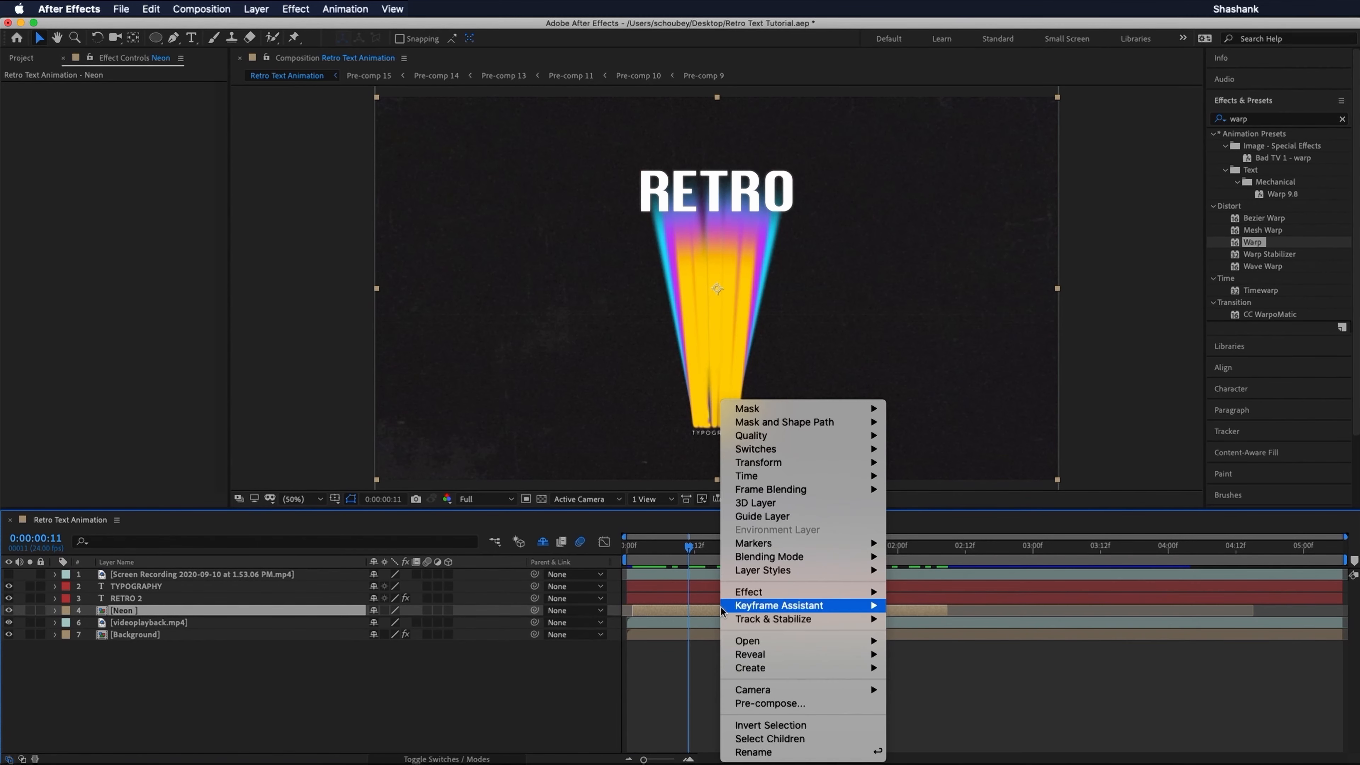
pyautogui.moveTo(803, 476)
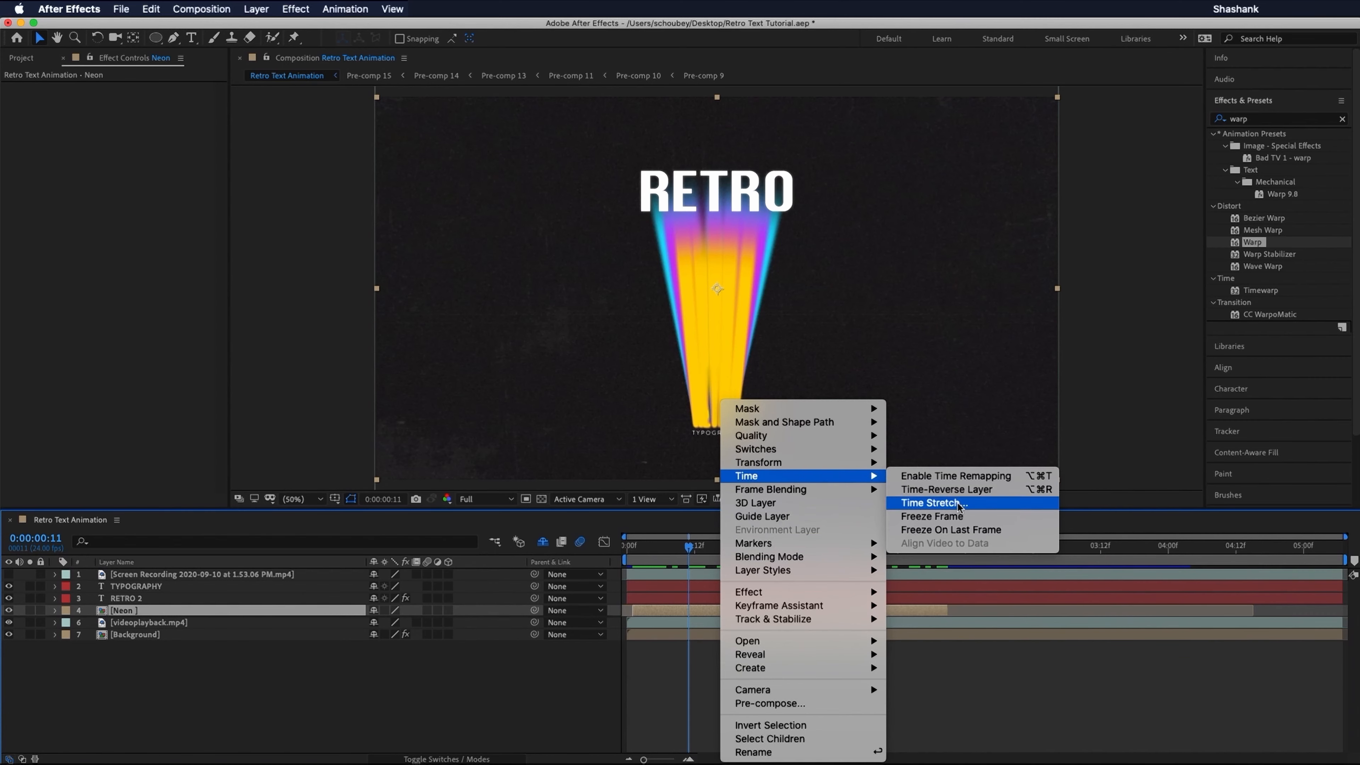
pyautogui.click(947, 502)
pyautogui.click(659, 369)
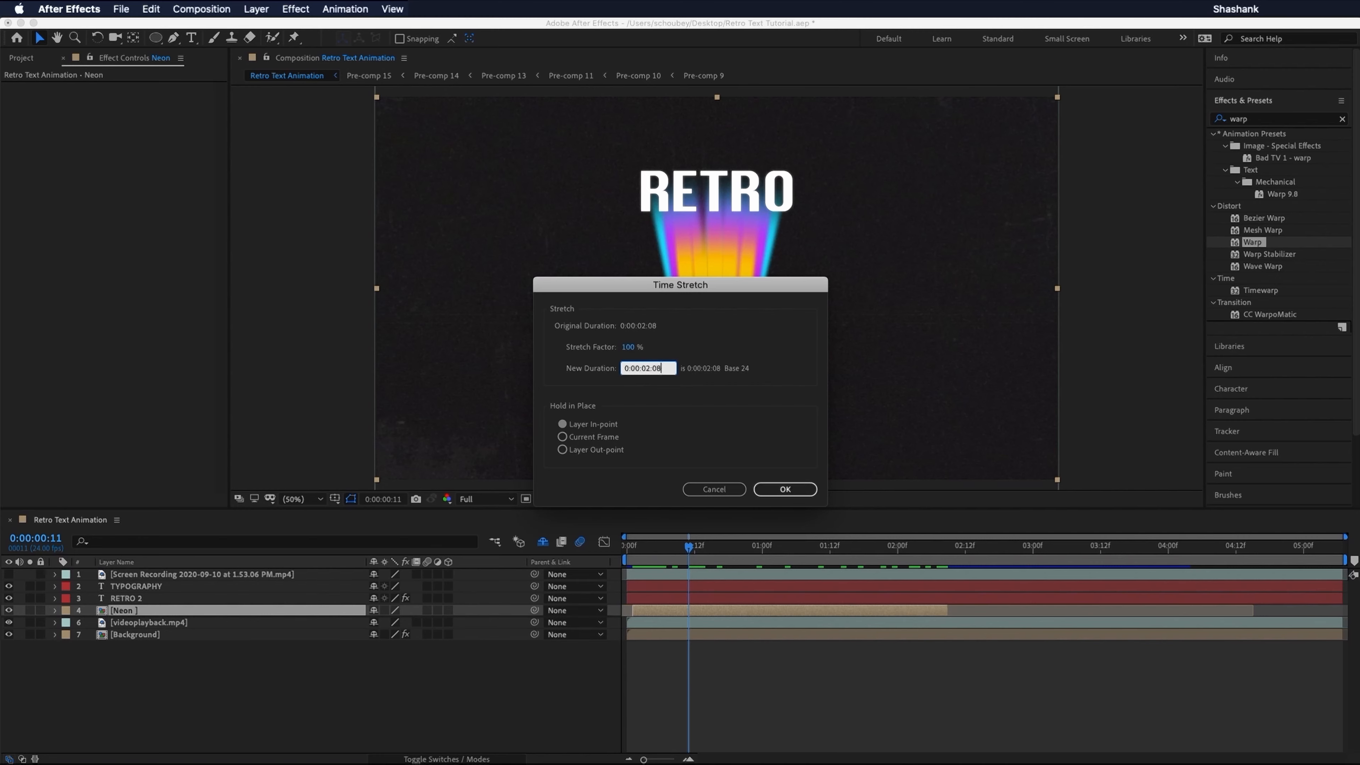
pyautogui.press('BackSpace')
pyautogui.write('12')
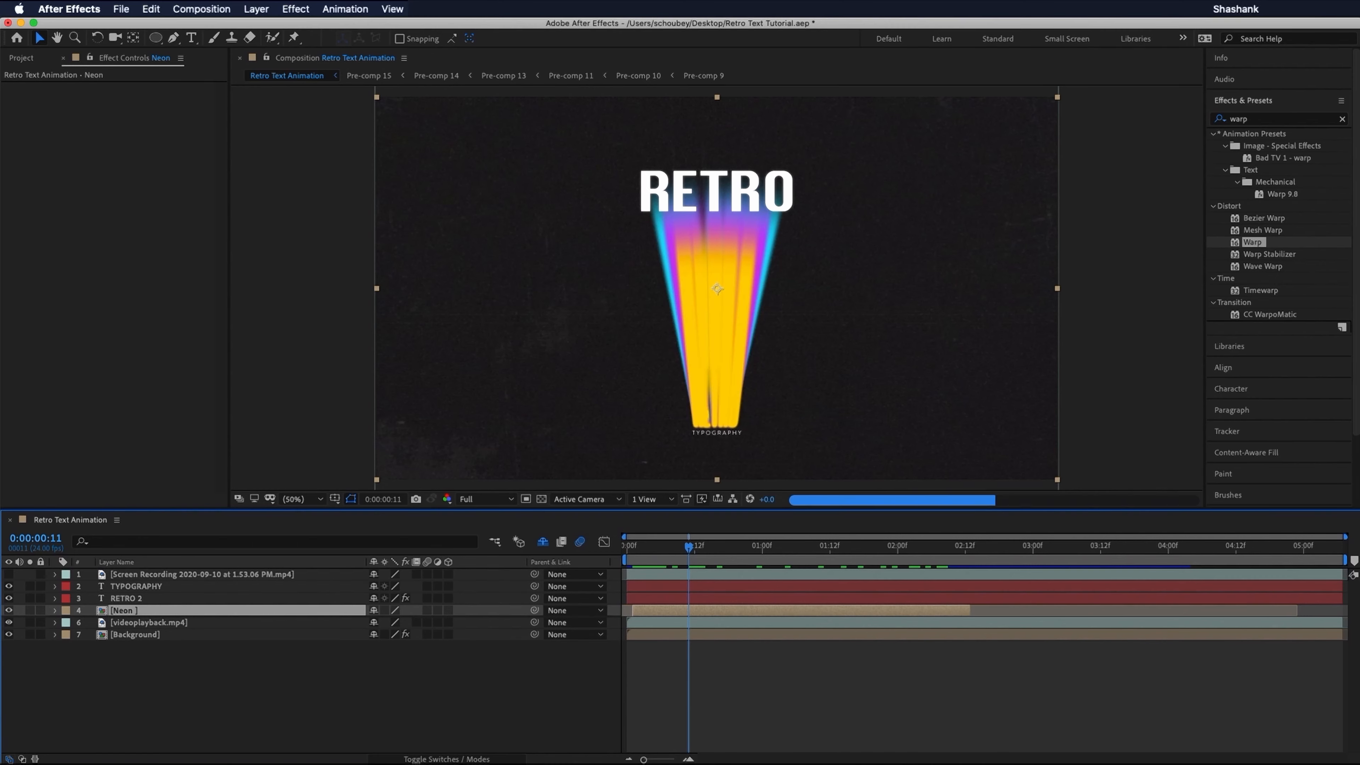
pyautogui.press('Return')
# Step: Shift the Neon layer about three frames earlier, checking the rays' end at 0:00:02:04
pyautogui.click(920, 549)
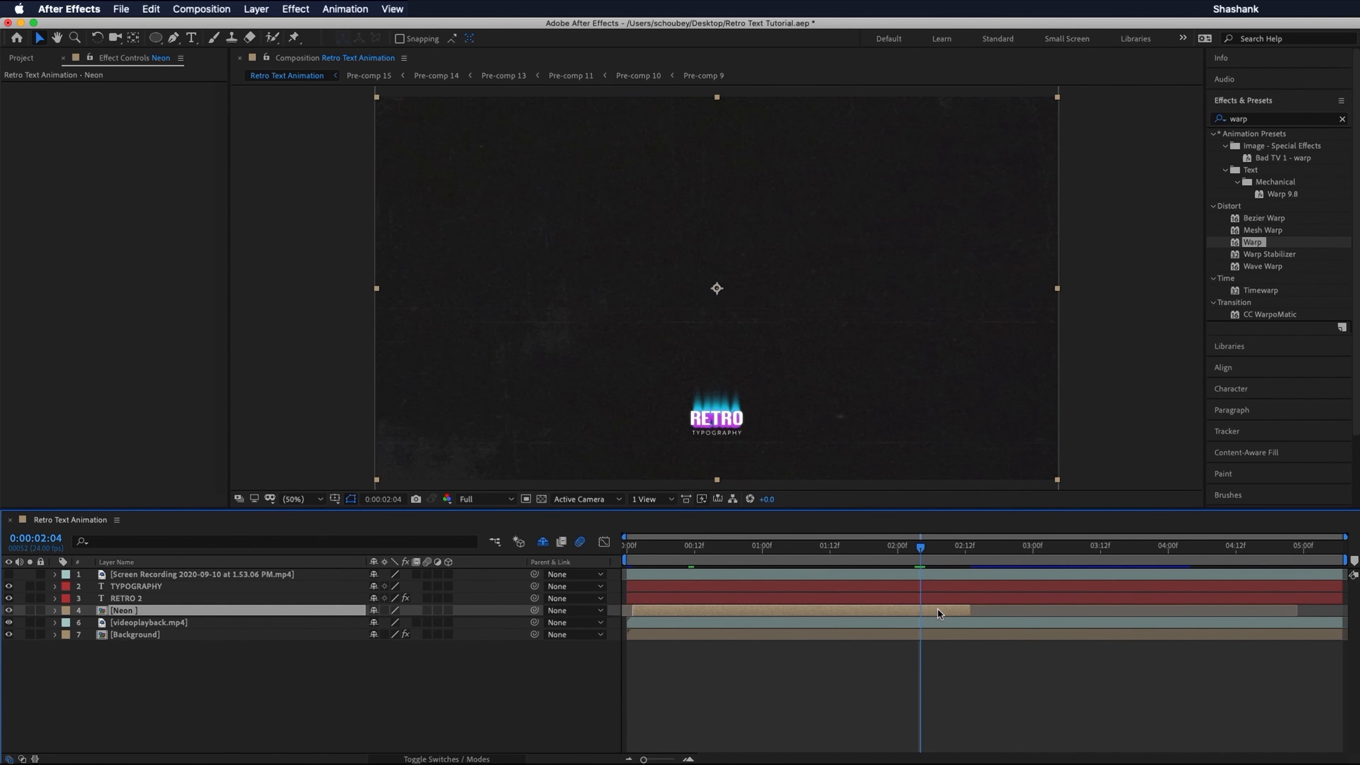
pyautogui.moveTo(937, 608); pyautogui.dragTo(923, 610)
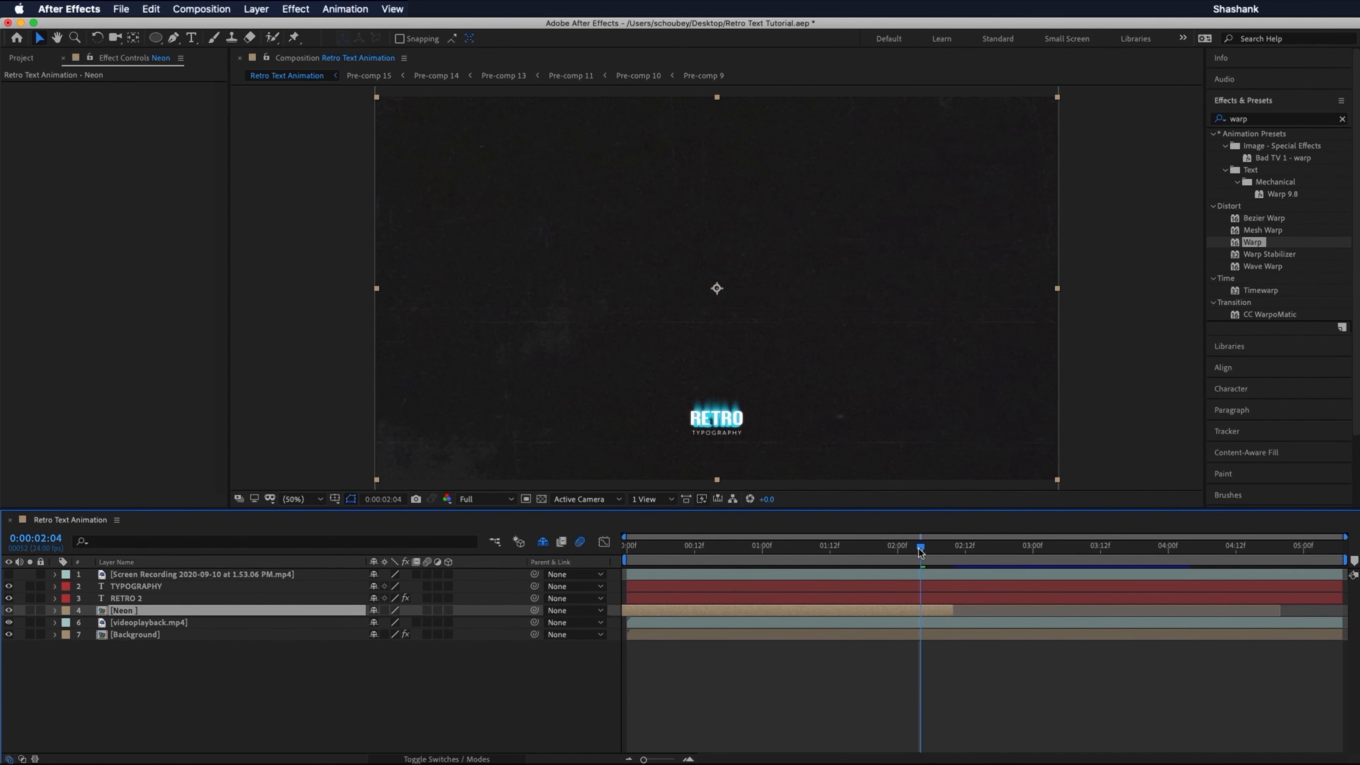
pyautogui.moveTo(921, 547); pyautogui.dragTo(626, 549)
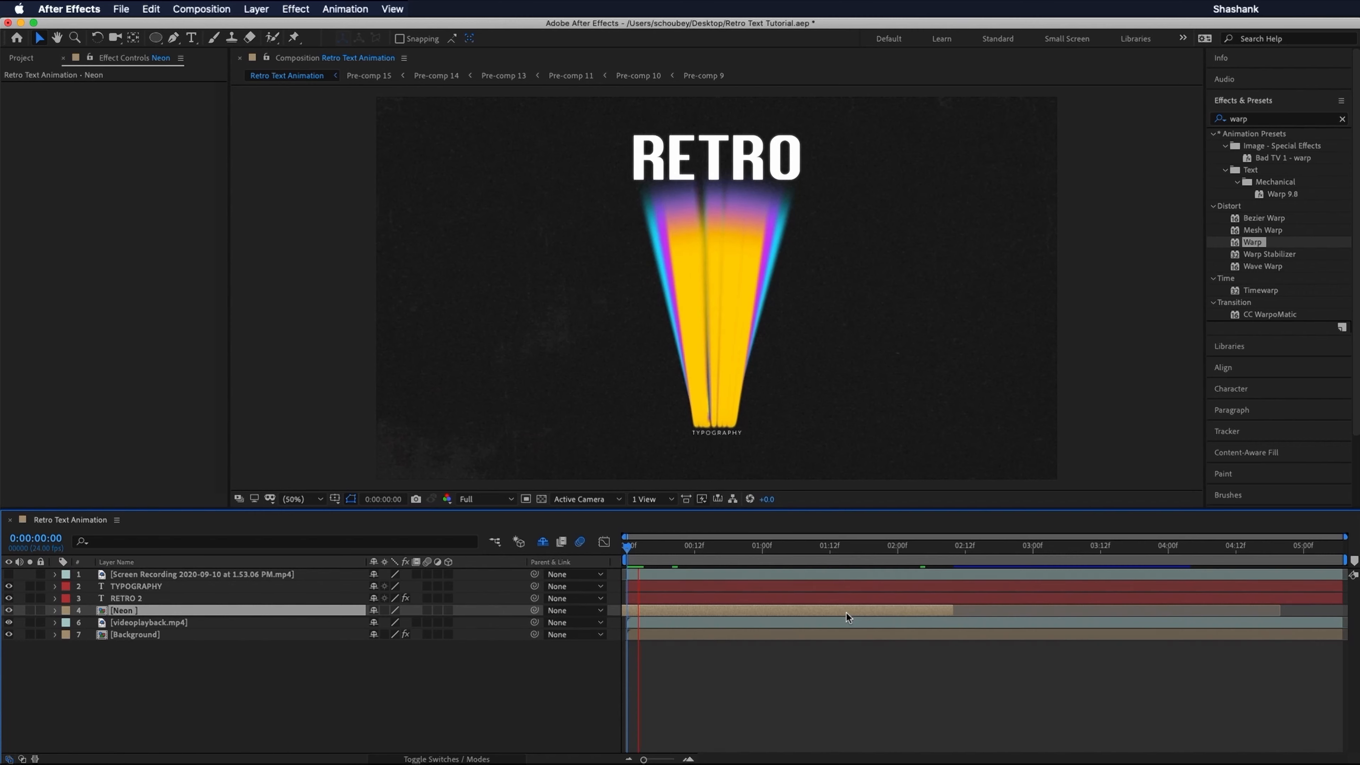
# Step: Play back the animation from the start at Quarter preview resolution and return the resolution to Full
pyautogui.press('pagedown')
pyautogui.press('pagedown')
pyautogui.press('pagedown')
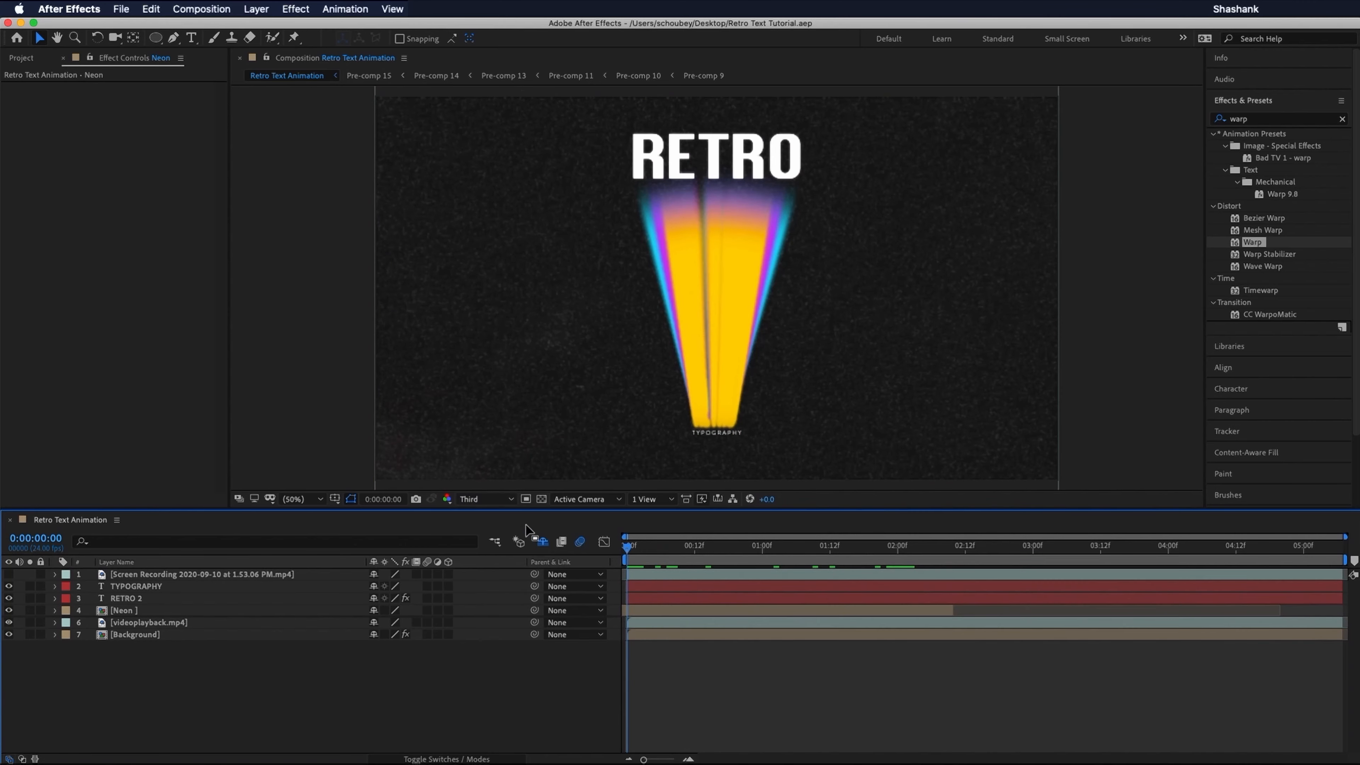
pyautogui.click(482, 500)
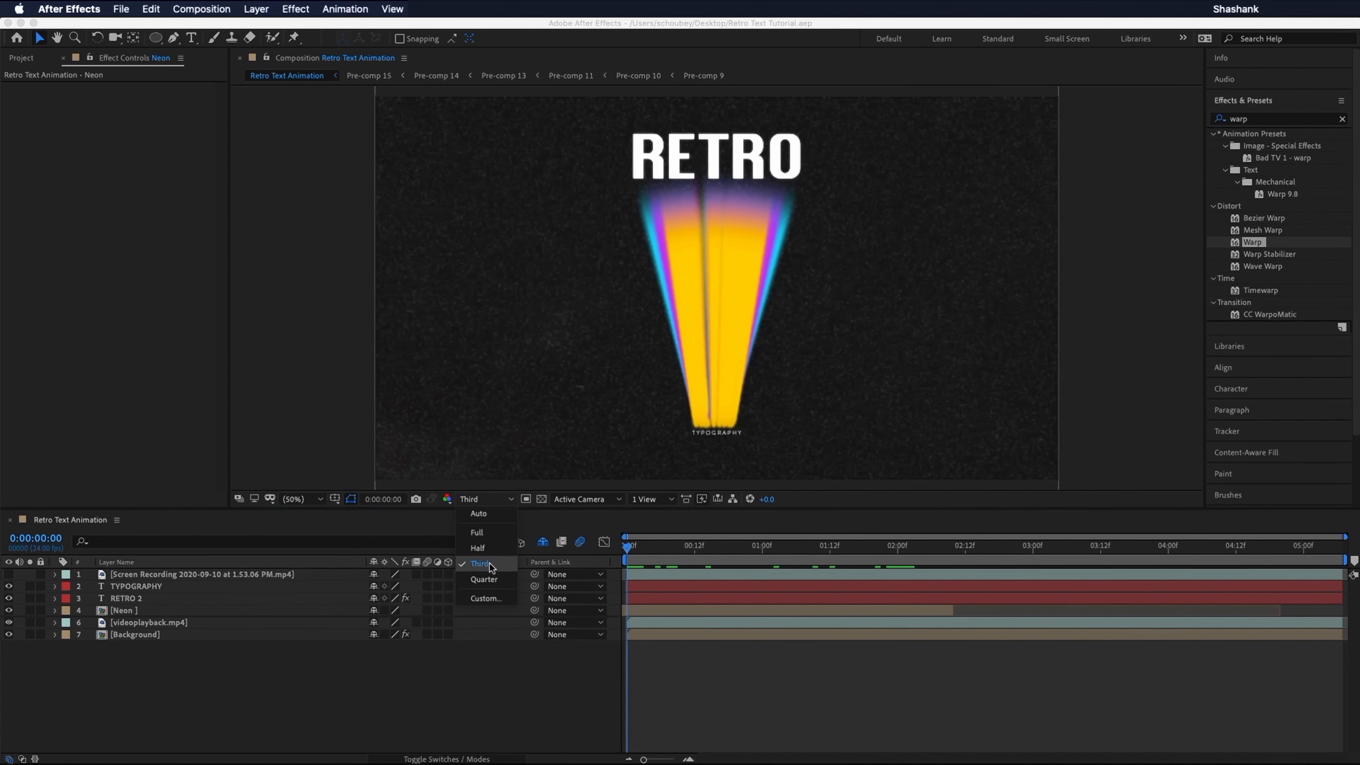
pyautogui.click(493, 584)
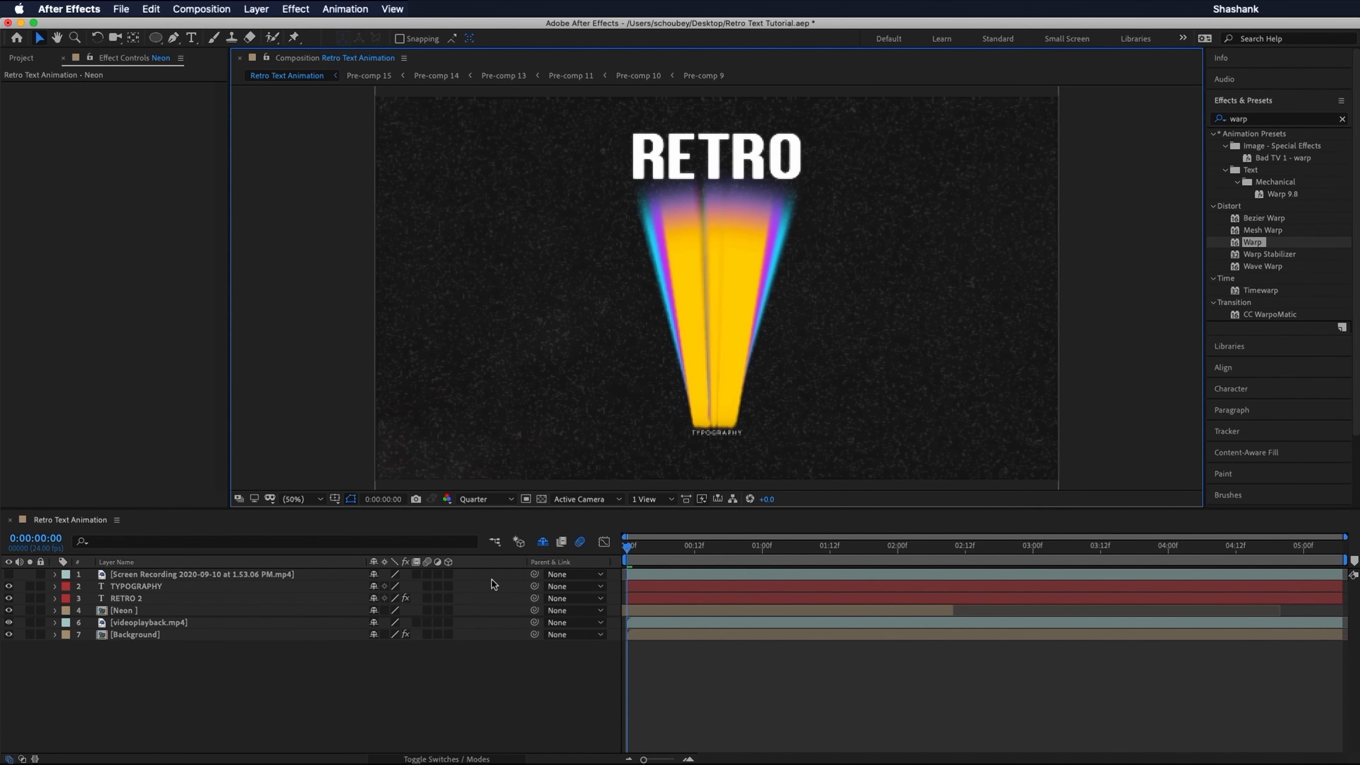
pyautogui.click(631, 548)
pyautogui.press('space')
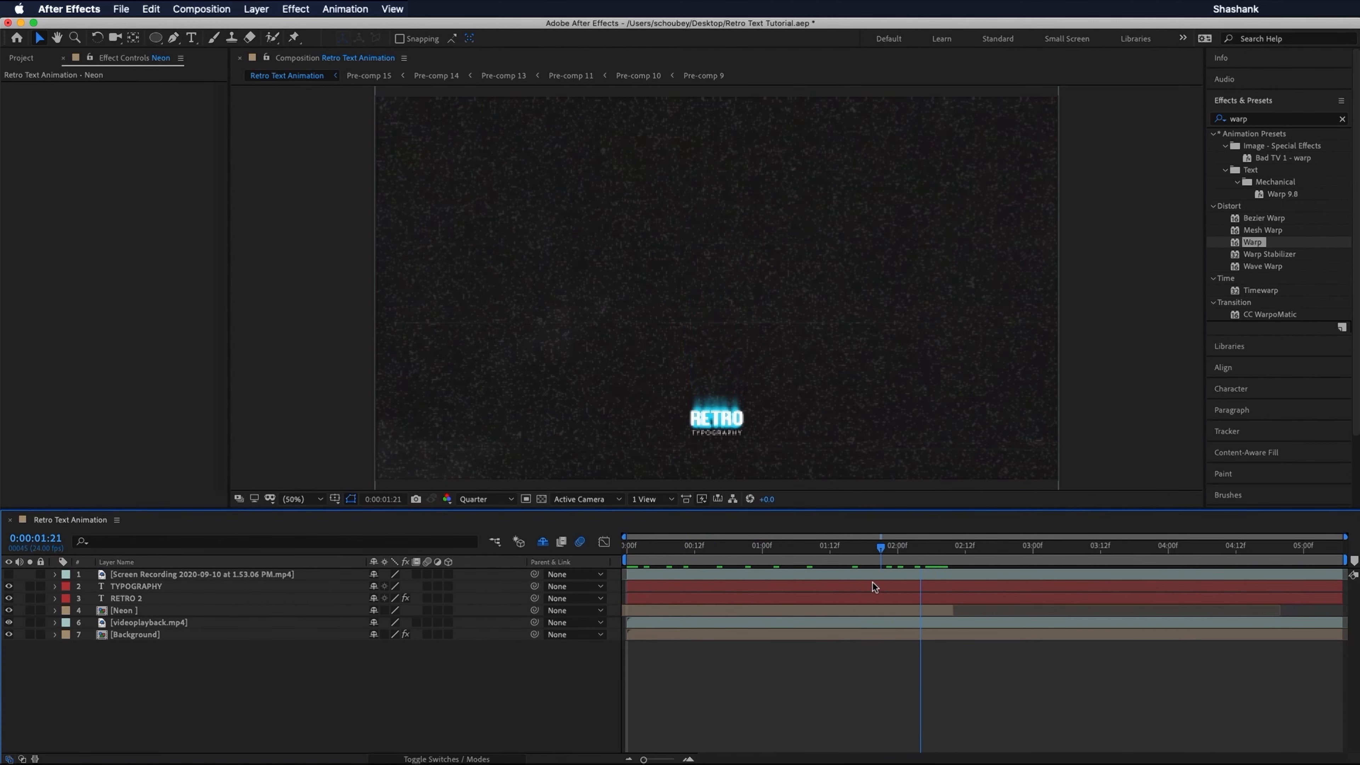
pyautogui.moveTo(872, 582); pyautogui.dragTo(632, 561)
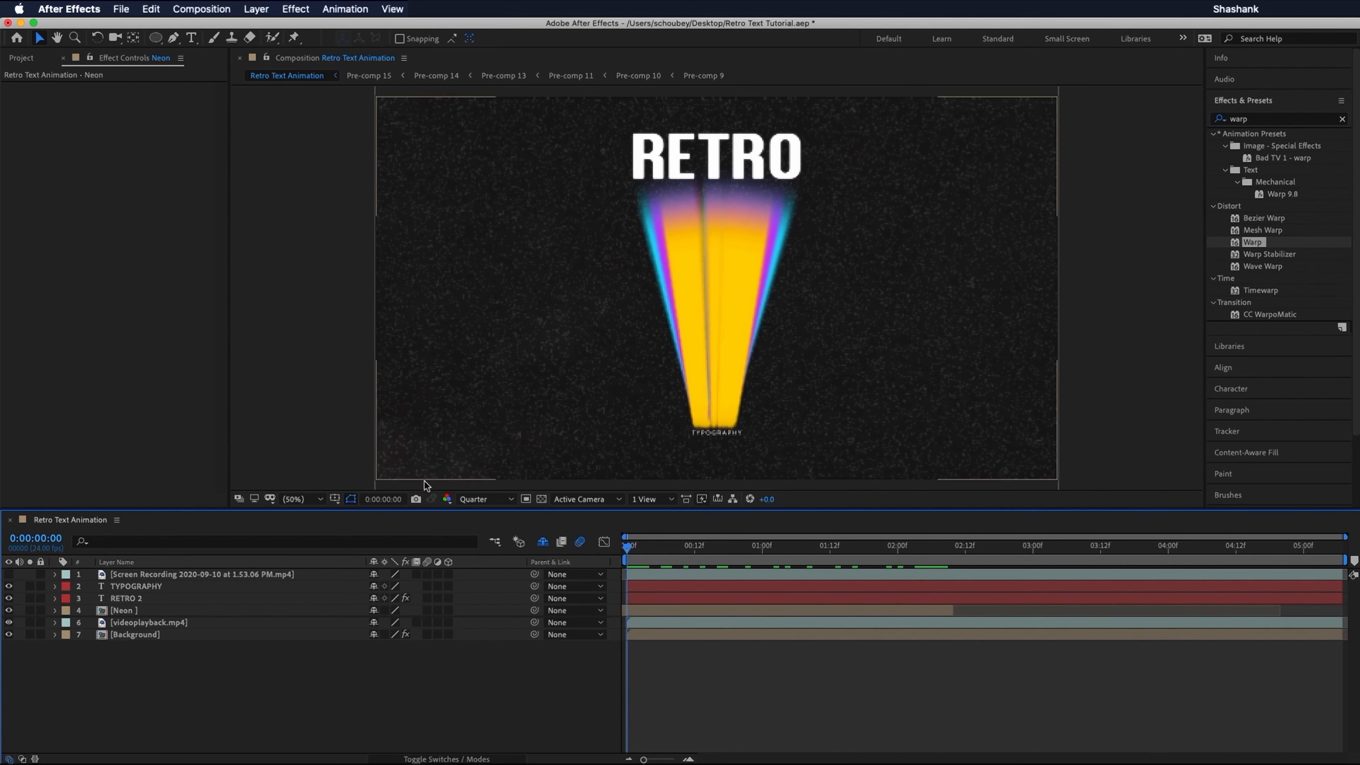
pyautogui.click(477, 498)
pyautogui.click(479, 524)
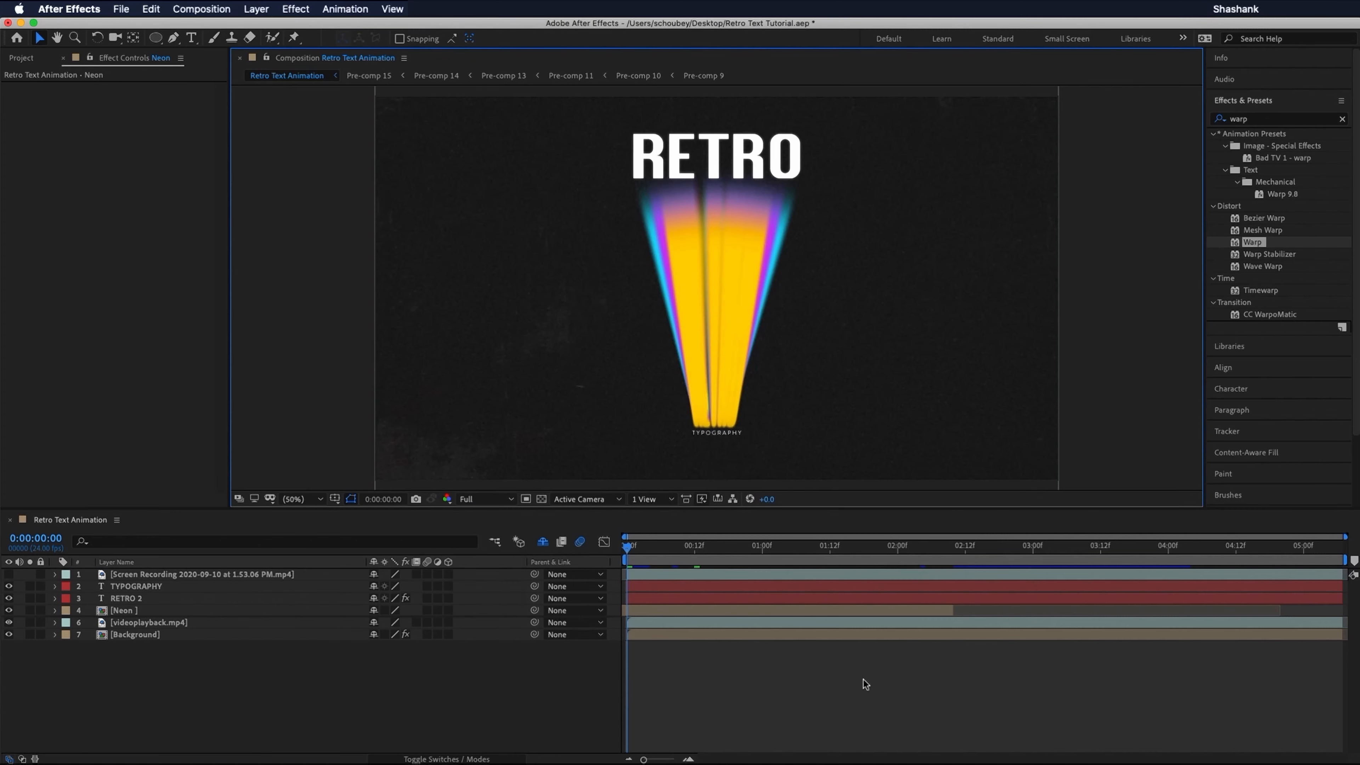
# Step: Save the project, lower the RETRO title's position at the first frame to 960, 252, and scrub the timeline to check its motion
pyautogui.press('super+s')
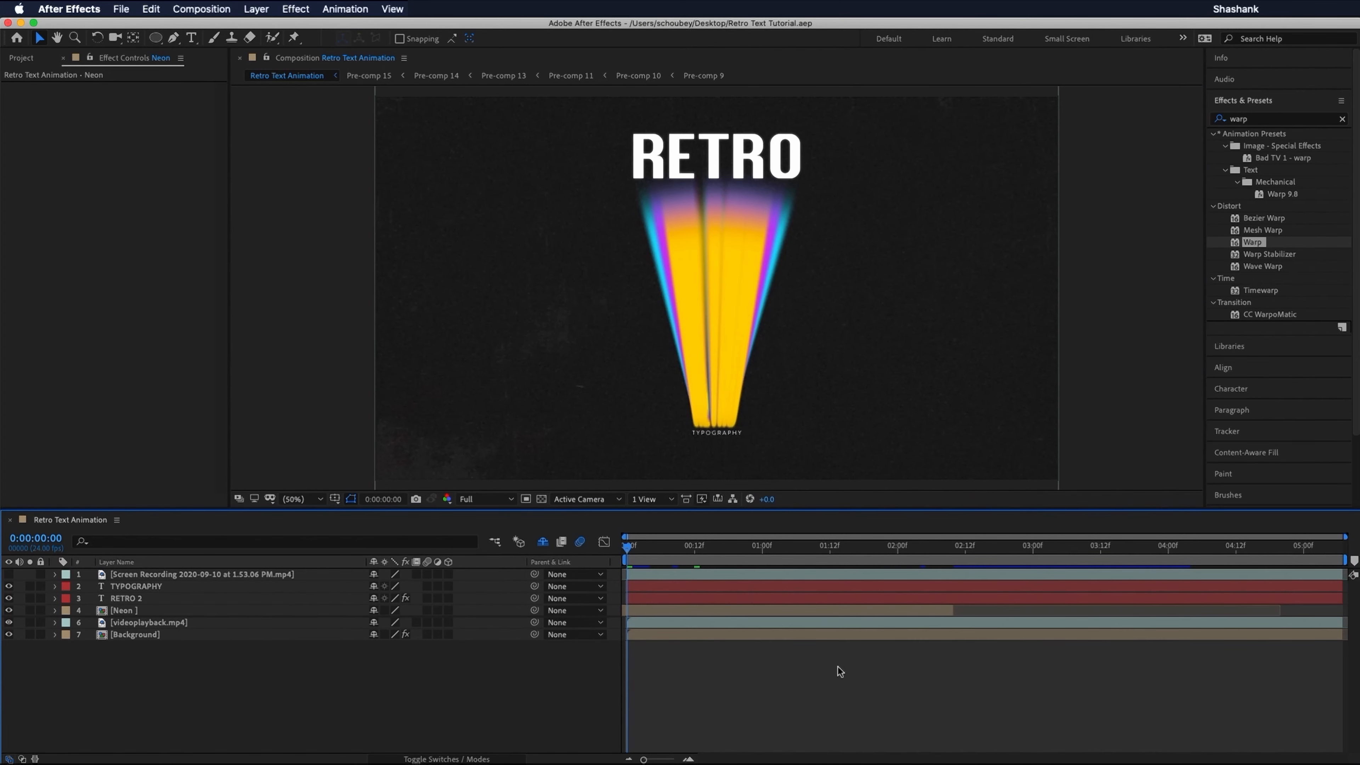
pyautogui.click(716, 157)
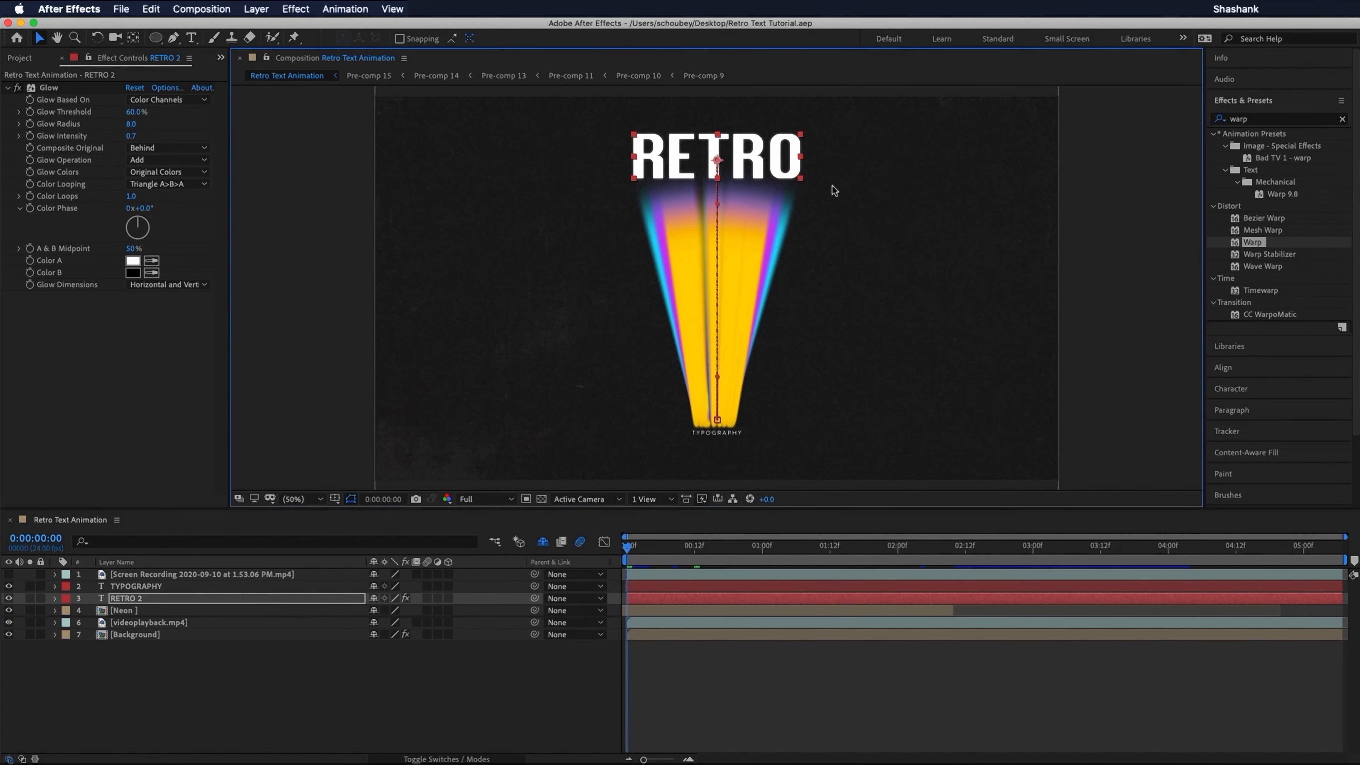
pyautogui.press('p')
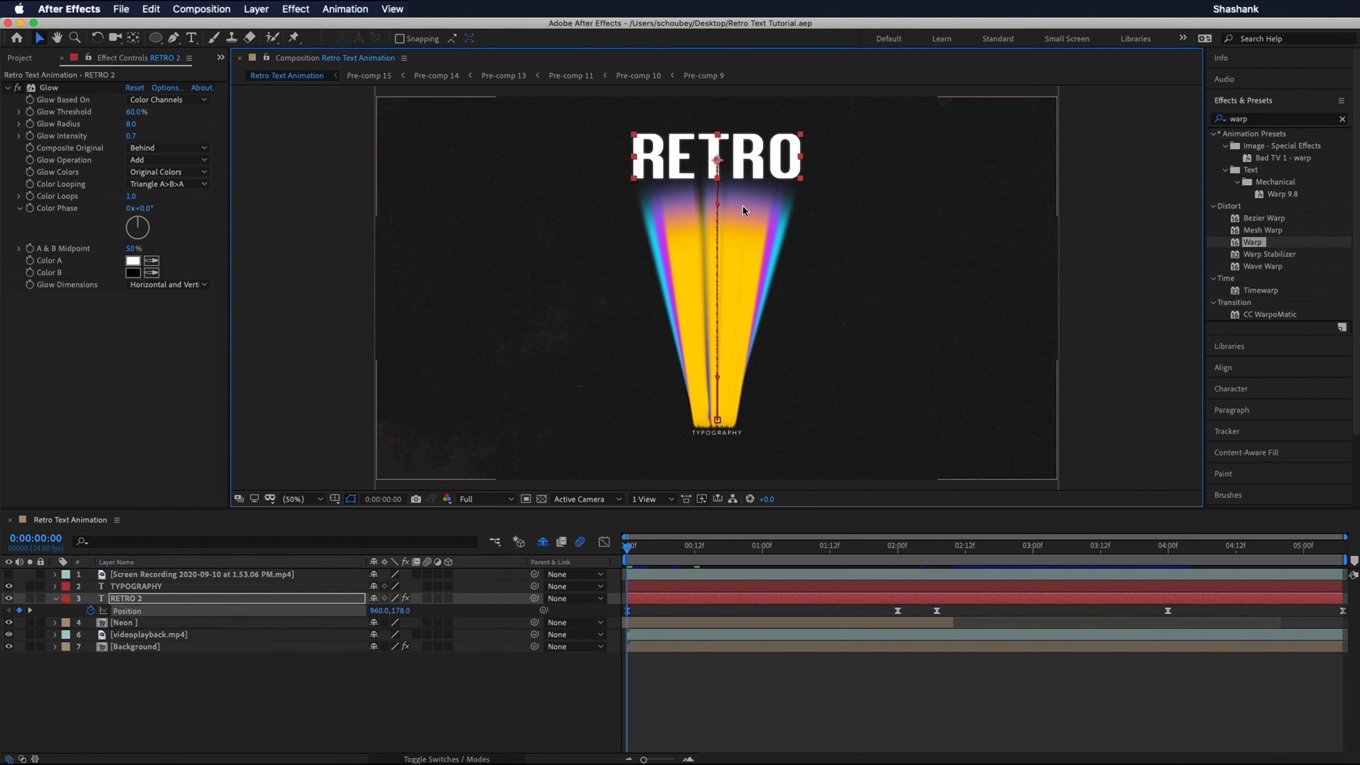
pyautogui.moveTo(754, 164); pyautogui.dragTo(752, 190)
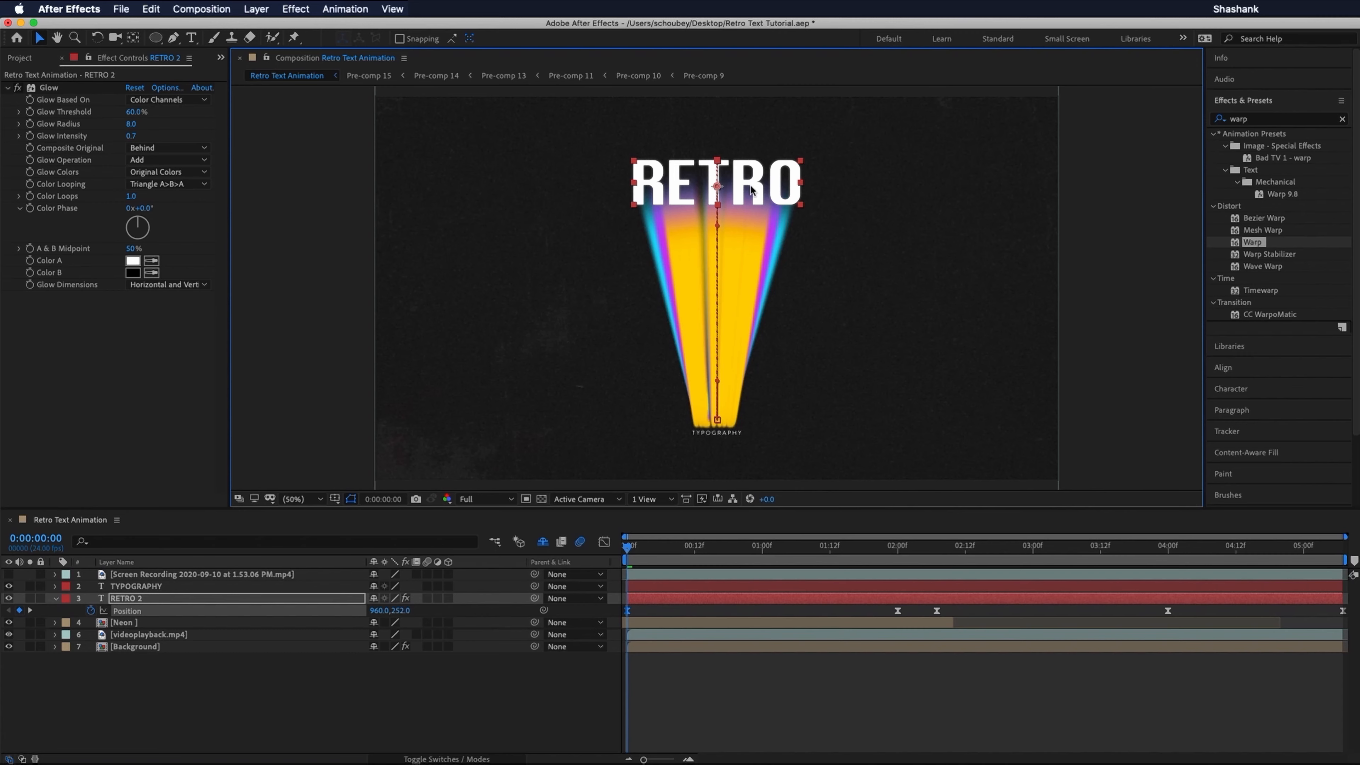
pyautogui.click(796, 547)
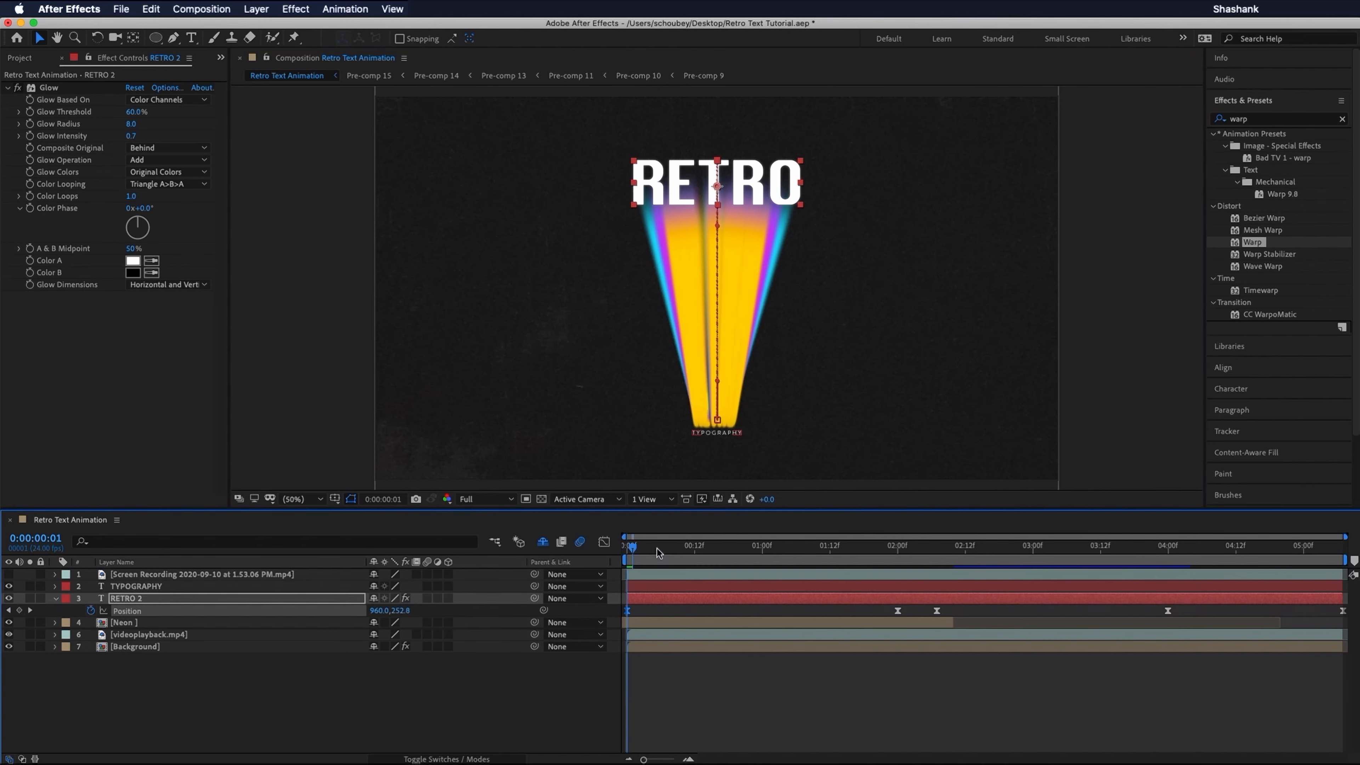
pyautogui.moveTo(823, 558); pyautogui.dragTo(970, 580)
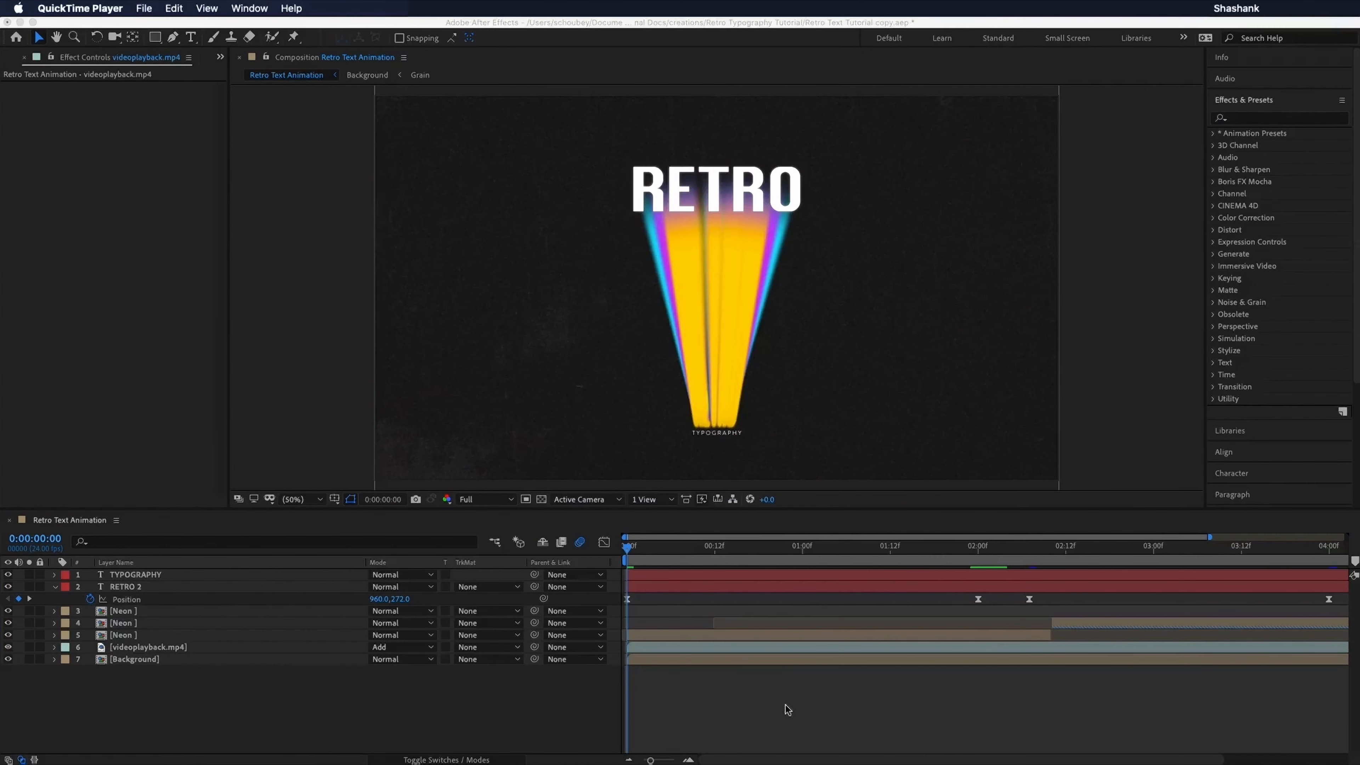
# Step: Scrub the animation from the first frame to 0:00:00:20 to review the RETRO title against the rays
pyautogui.click(809, 691)
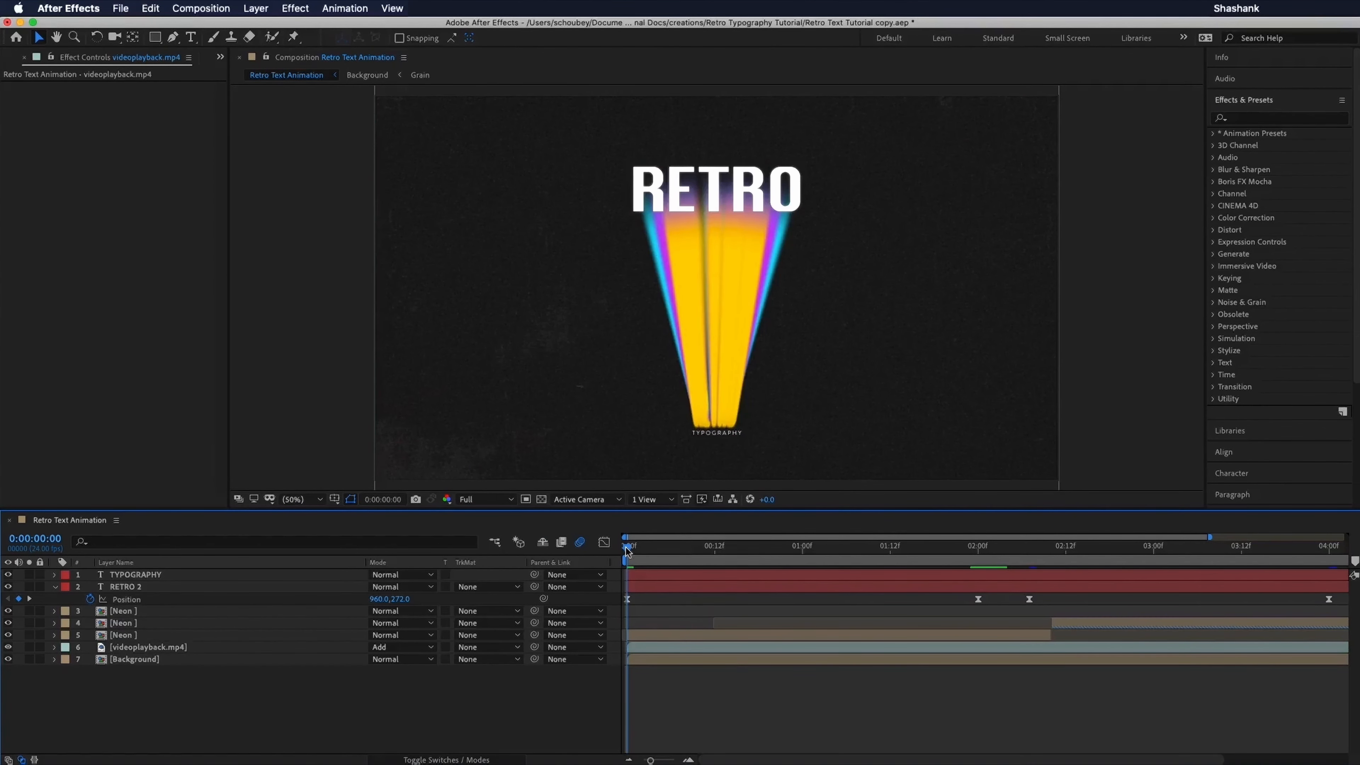
pyautogui.moveTo(627, 551); pyautogui.dragTo(773, 578)
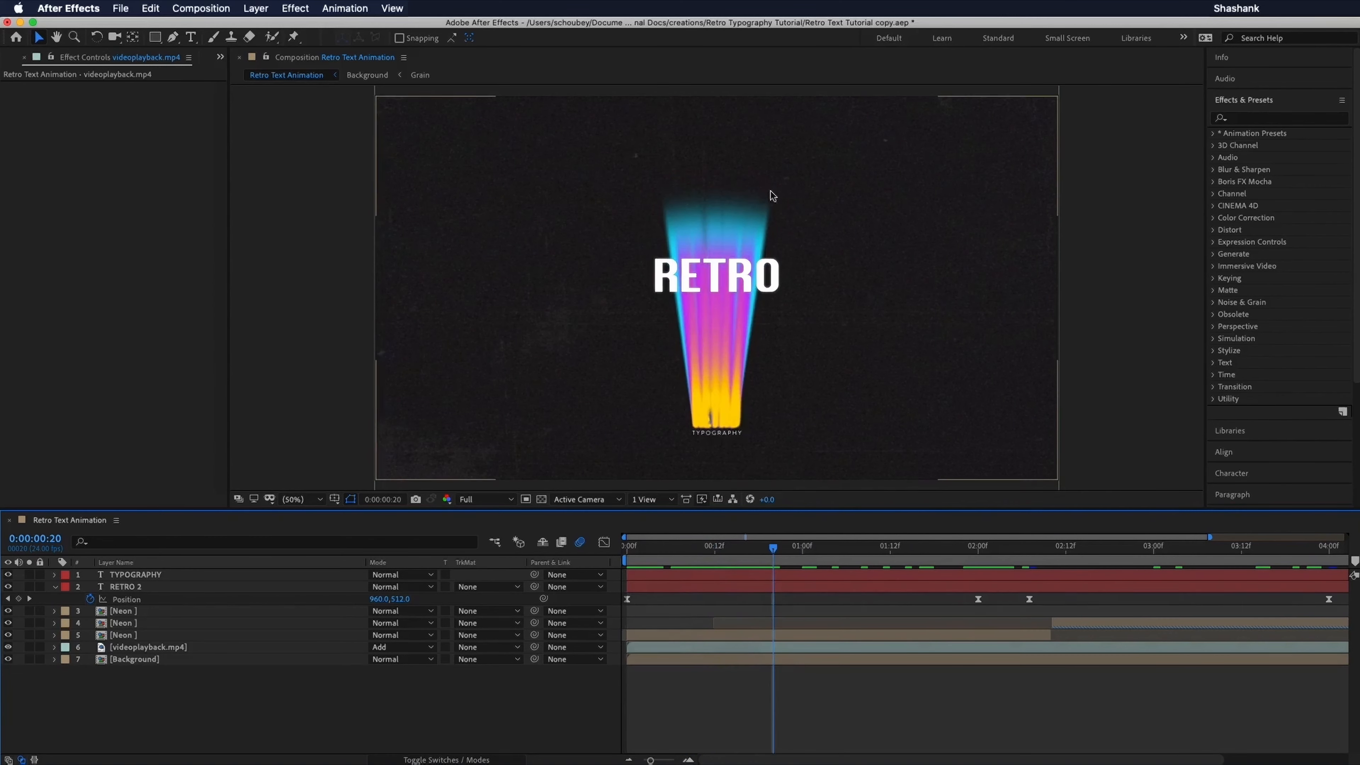
pyautogui.moveTo(777, 547)
pyautogui.mouseDown()
pyautogui.moveTo(810, 551)
pyautogui.moveTo(774, 549)
pyautogui.mouseUp()
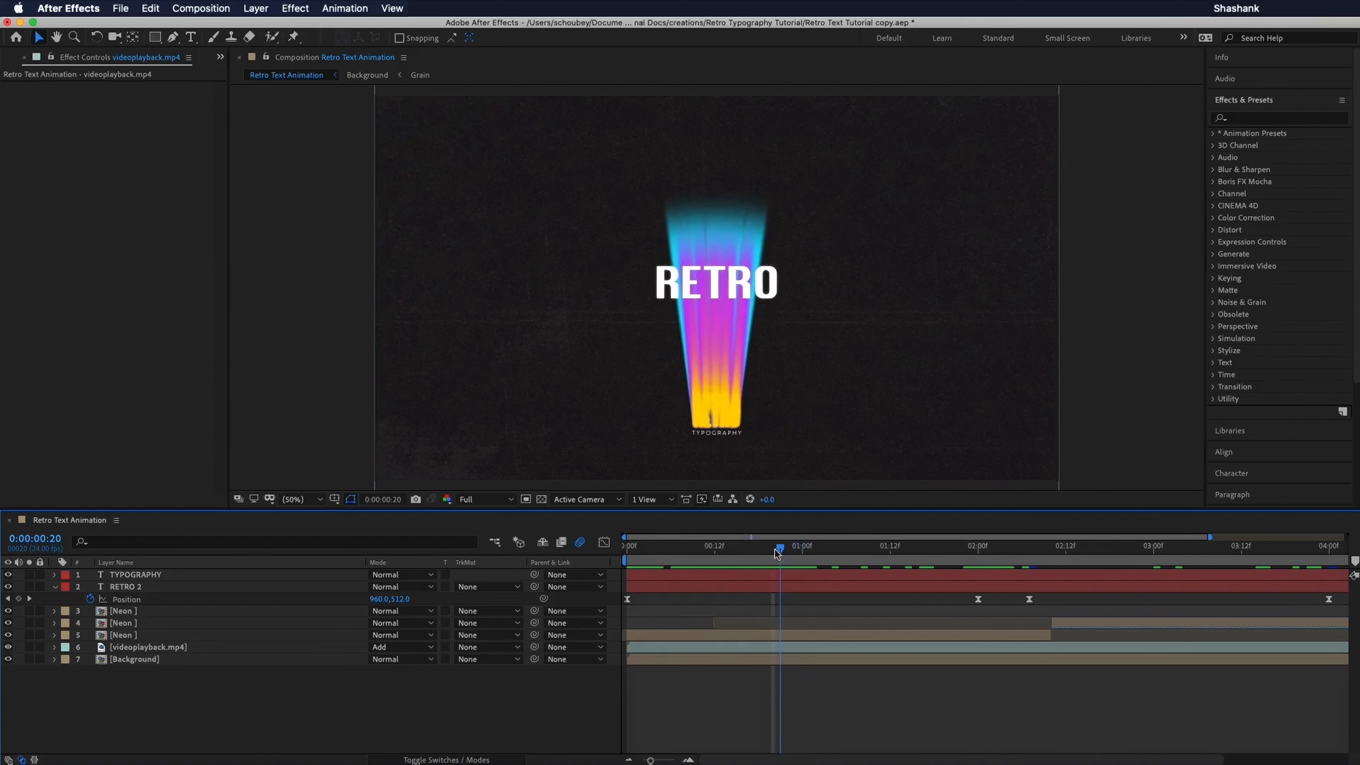
# Step: Duplicate the RETRO 2 text layer, place the copy beneath the original and hide the original layer
pyautogui.click(126, 587)
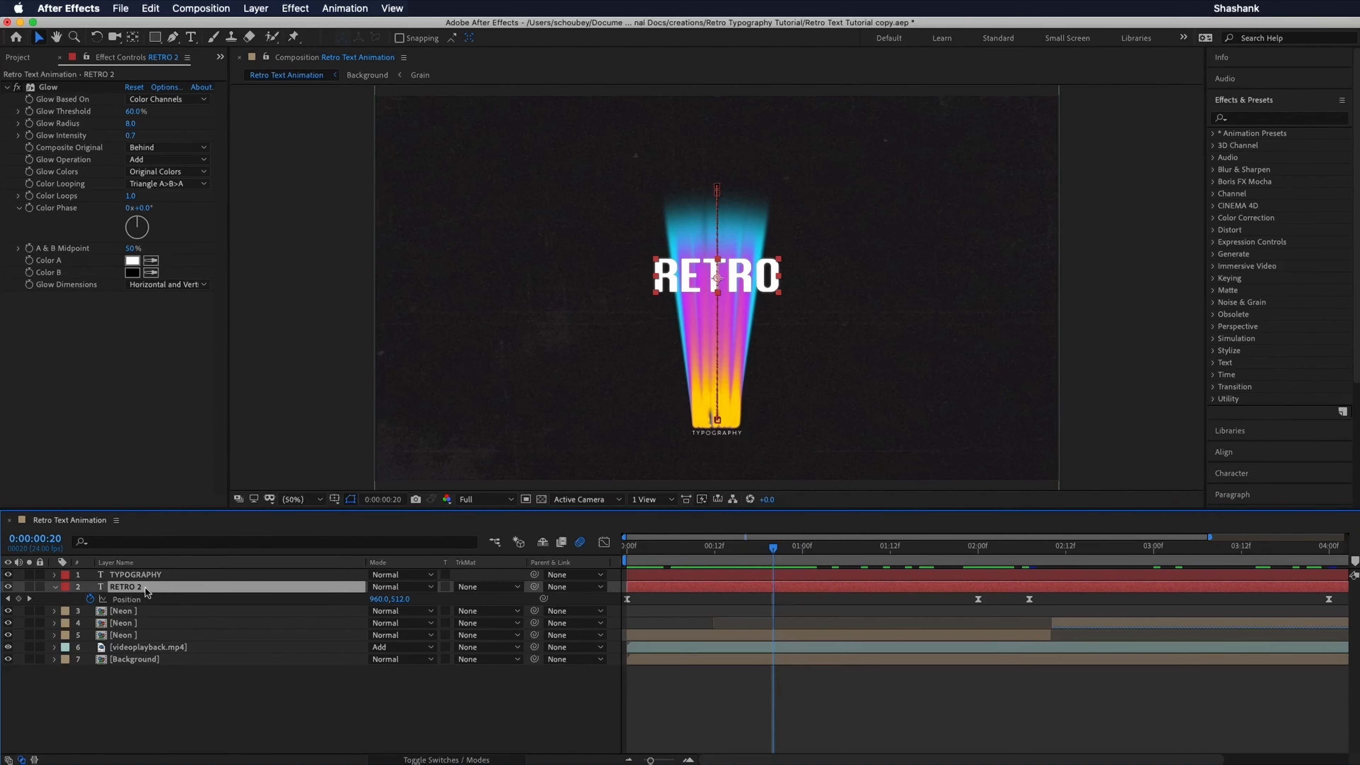
pyautogui.press('super+d')
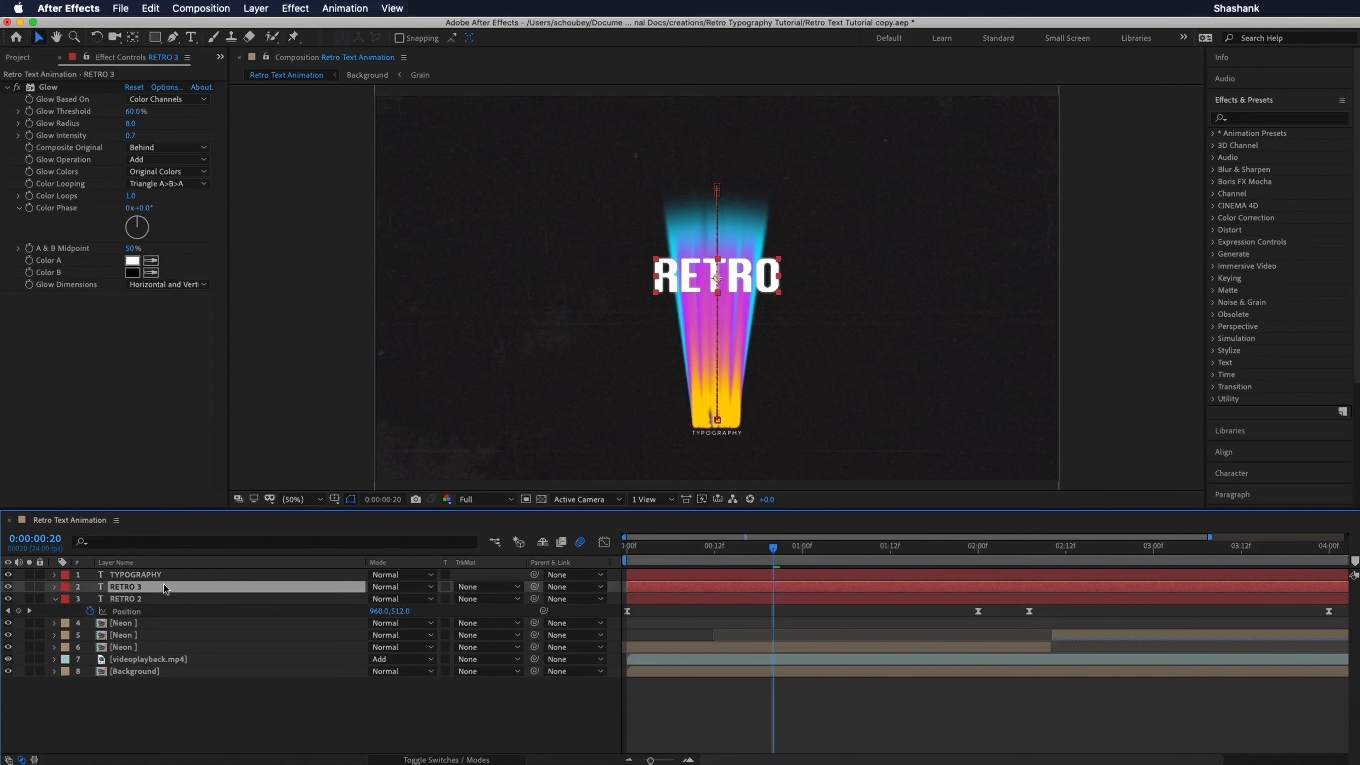
pyautogui.moveTo(165, 586); pyautogui.dragTo(166, 615)
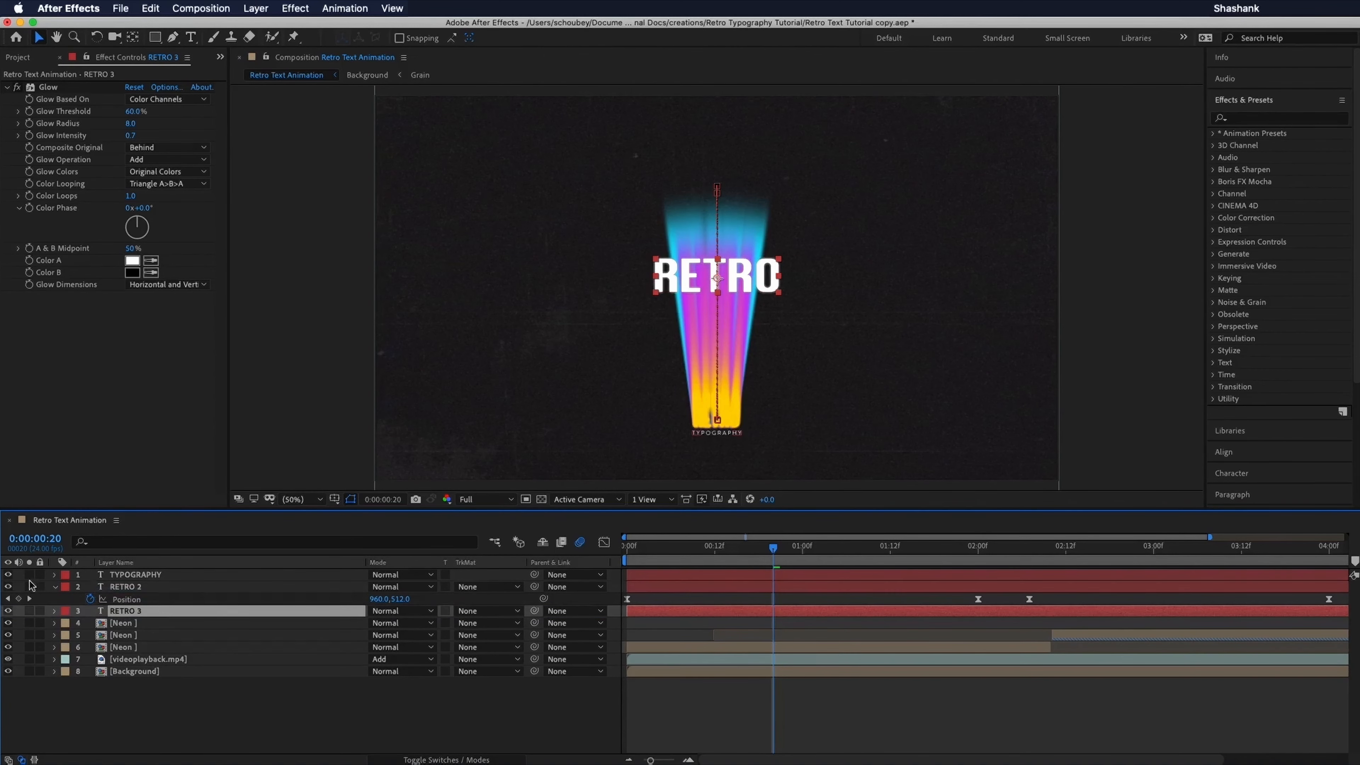
pyautogui.click(8, 610)
pyautogui.click(8, 610)
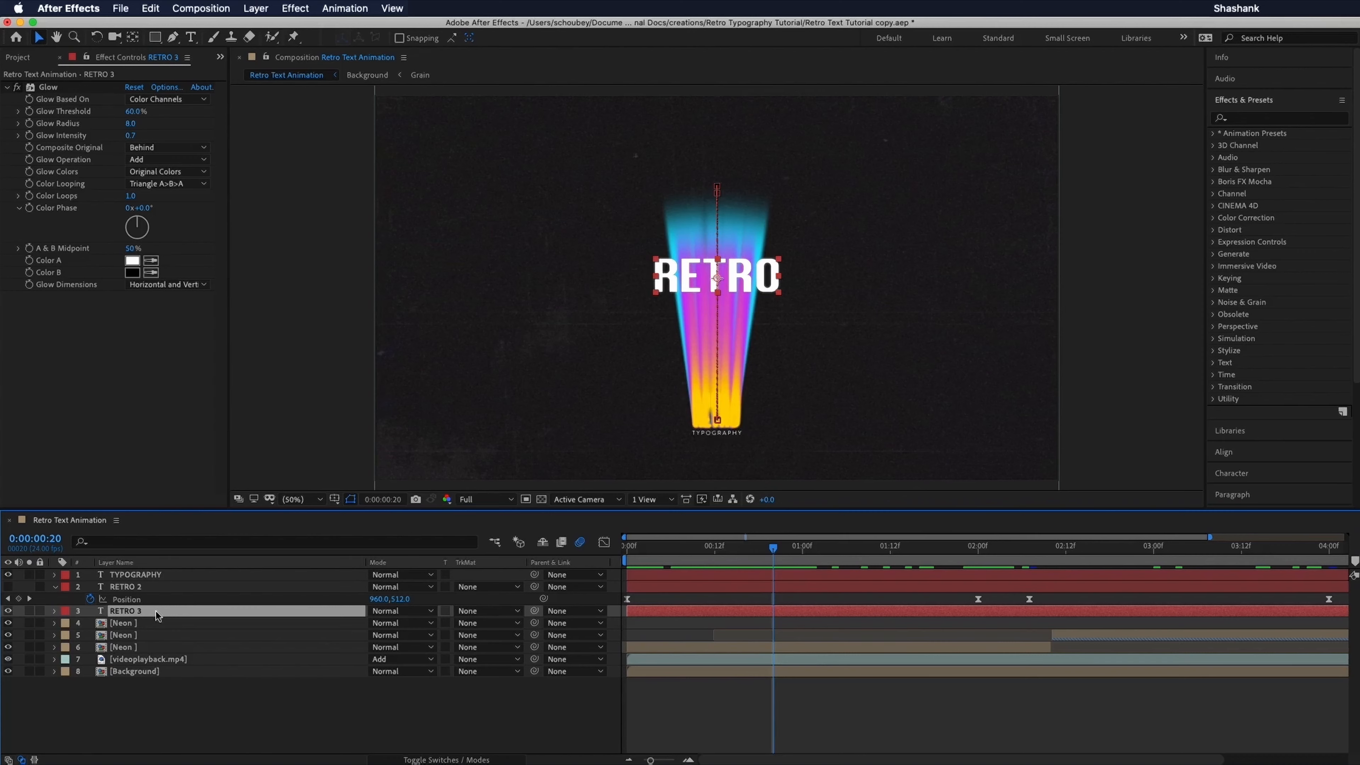
pyautogui.rightClick(155, 611)
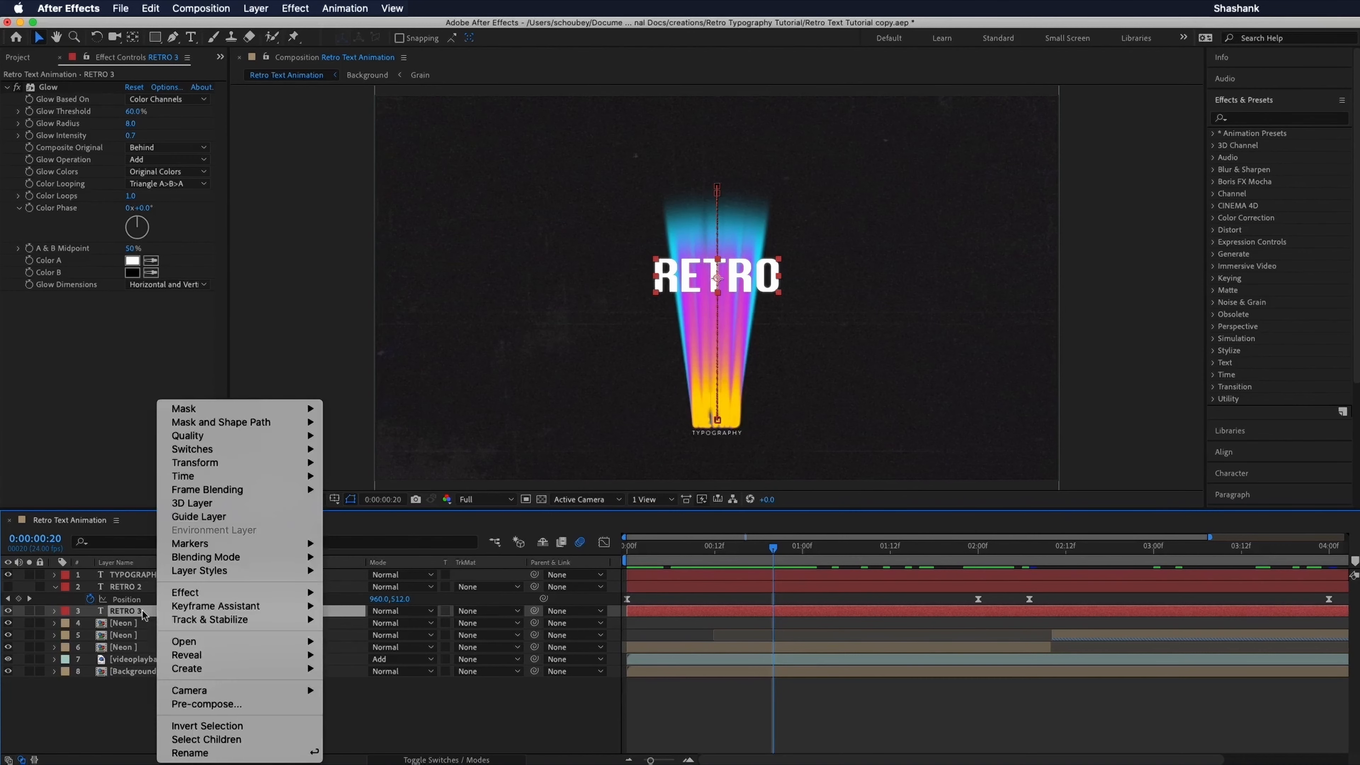
pyautogui.click(142, 611)
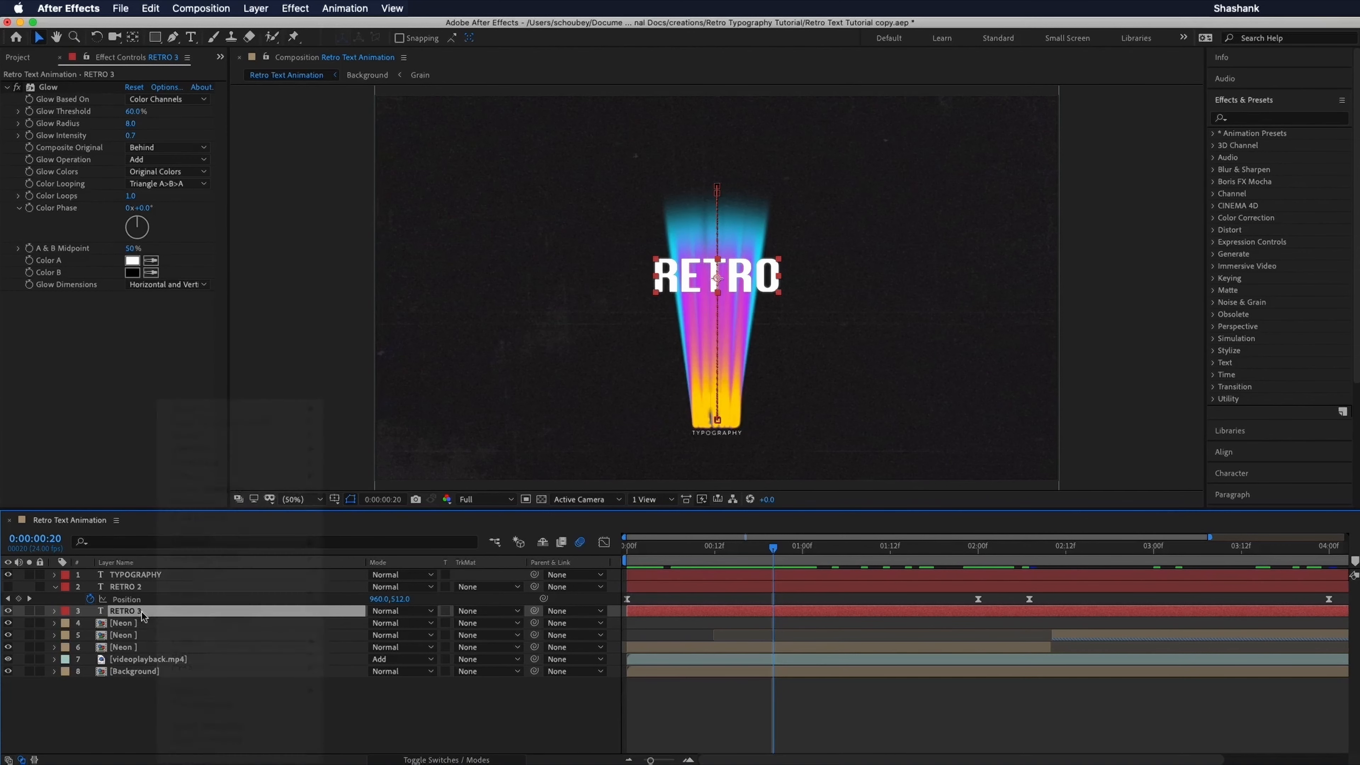
# Step: Apply Gaussian Blur to the RETRO 3 layer and set its blurriness to 10.8
pyautogui.click(1240, 119)
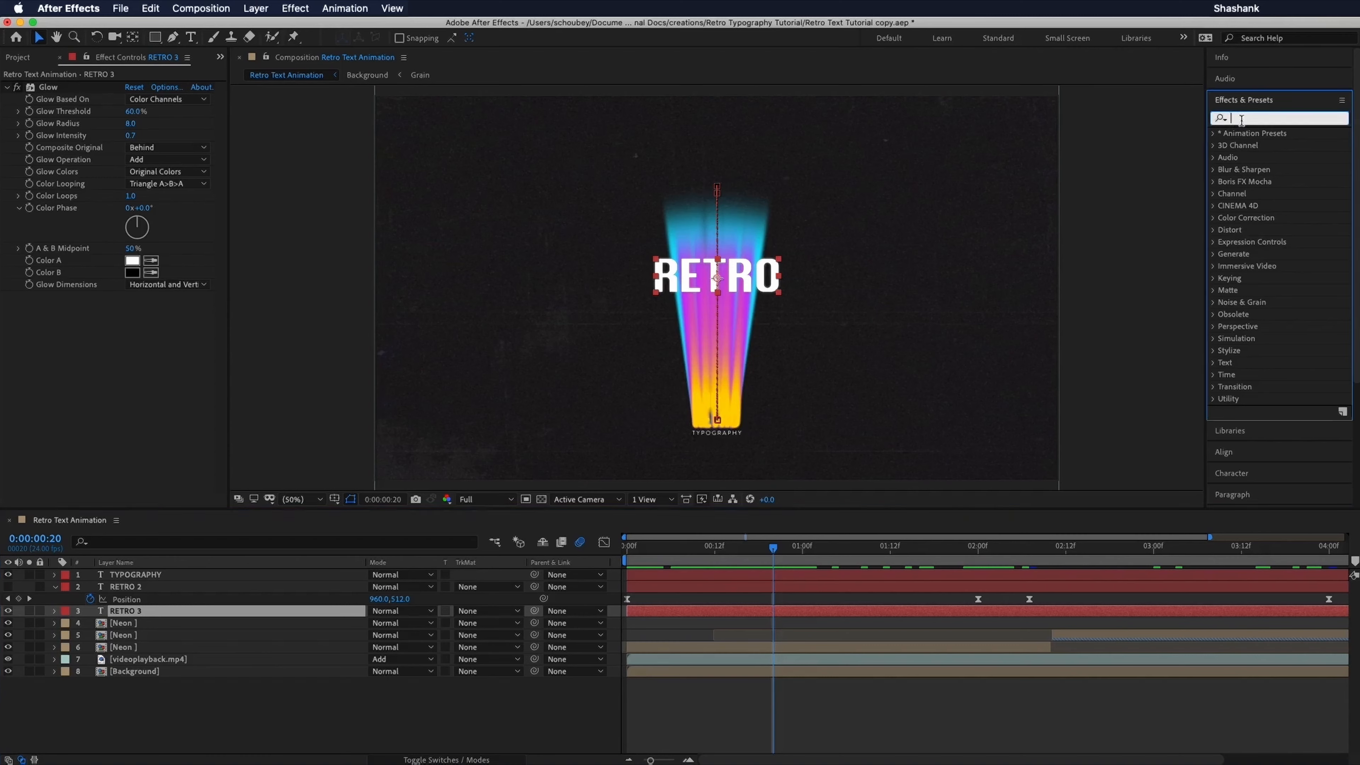
pyautogui.write('gau')
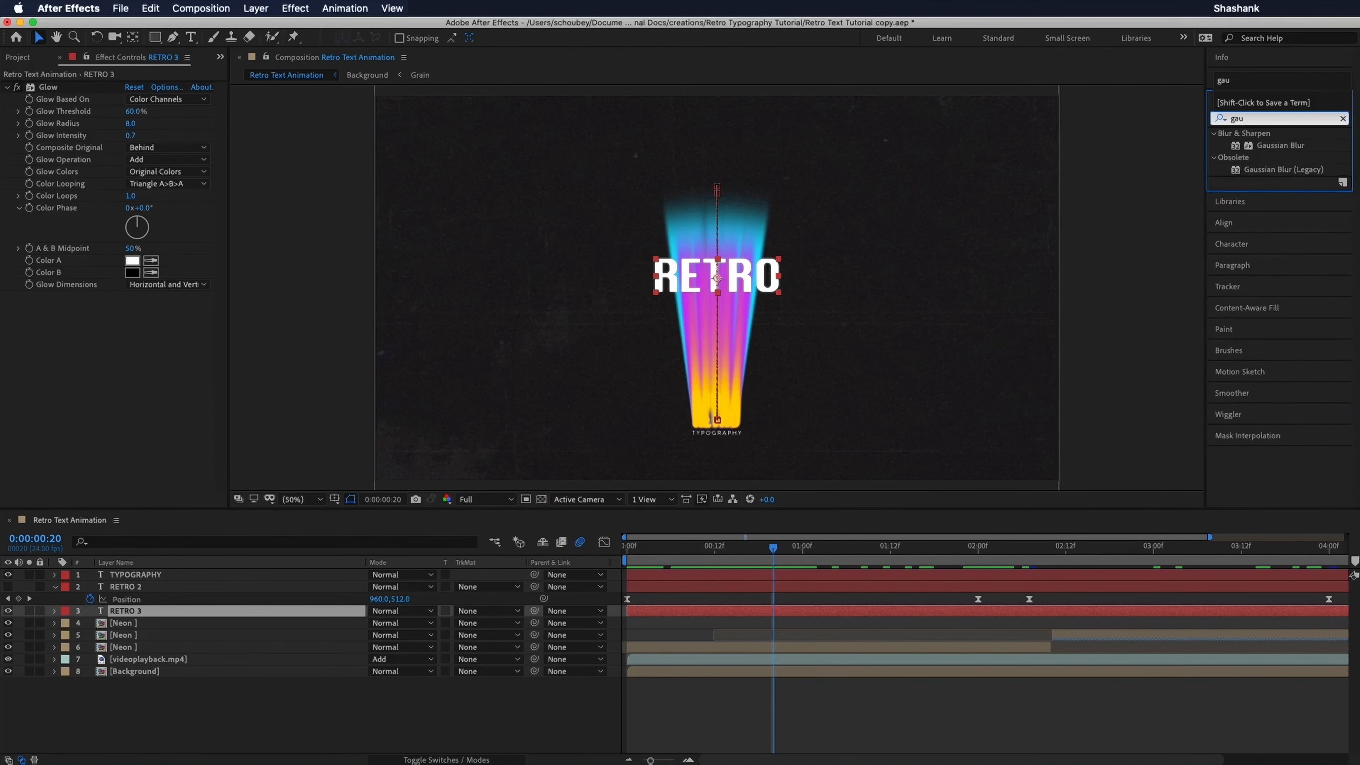
pyautogui.click(1290, 147)
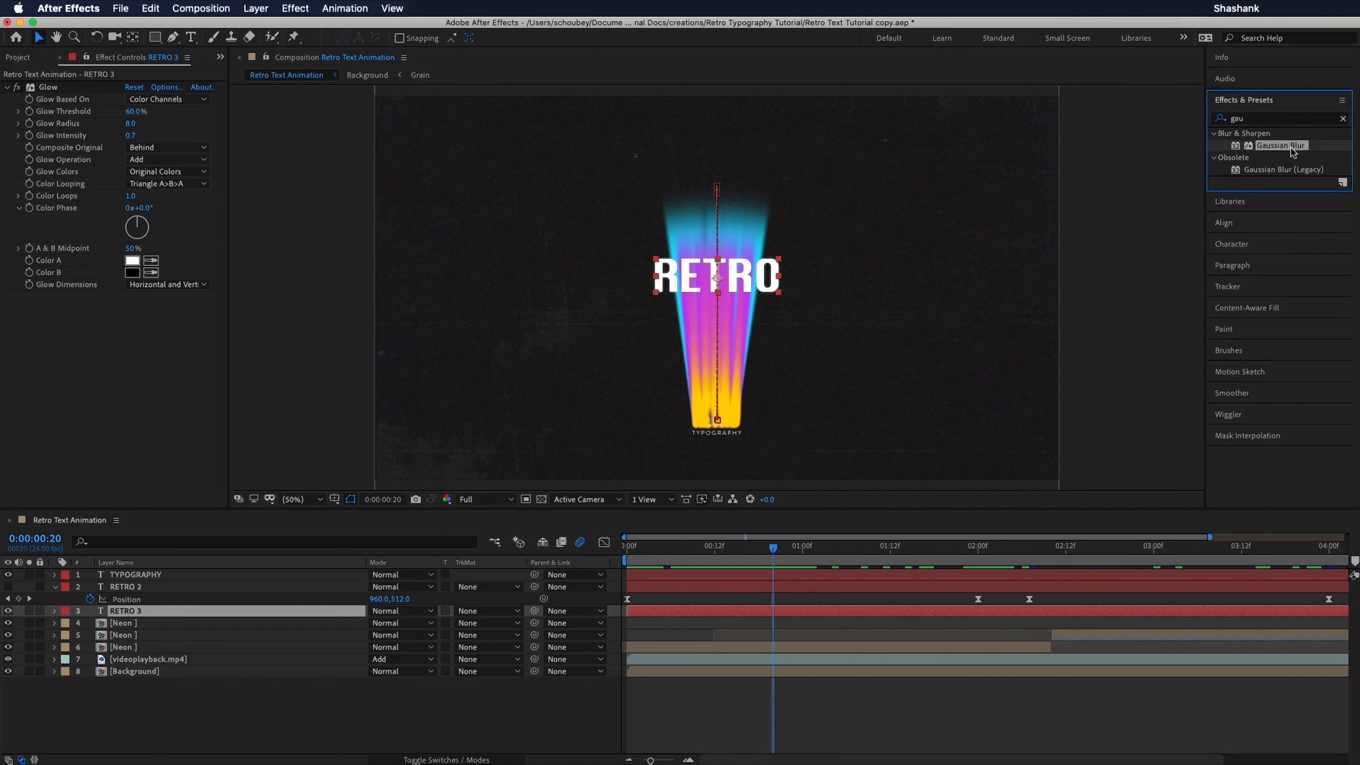
pyautogui.moveTo(1285, 153); pyautogui.dragTo(188, 612)
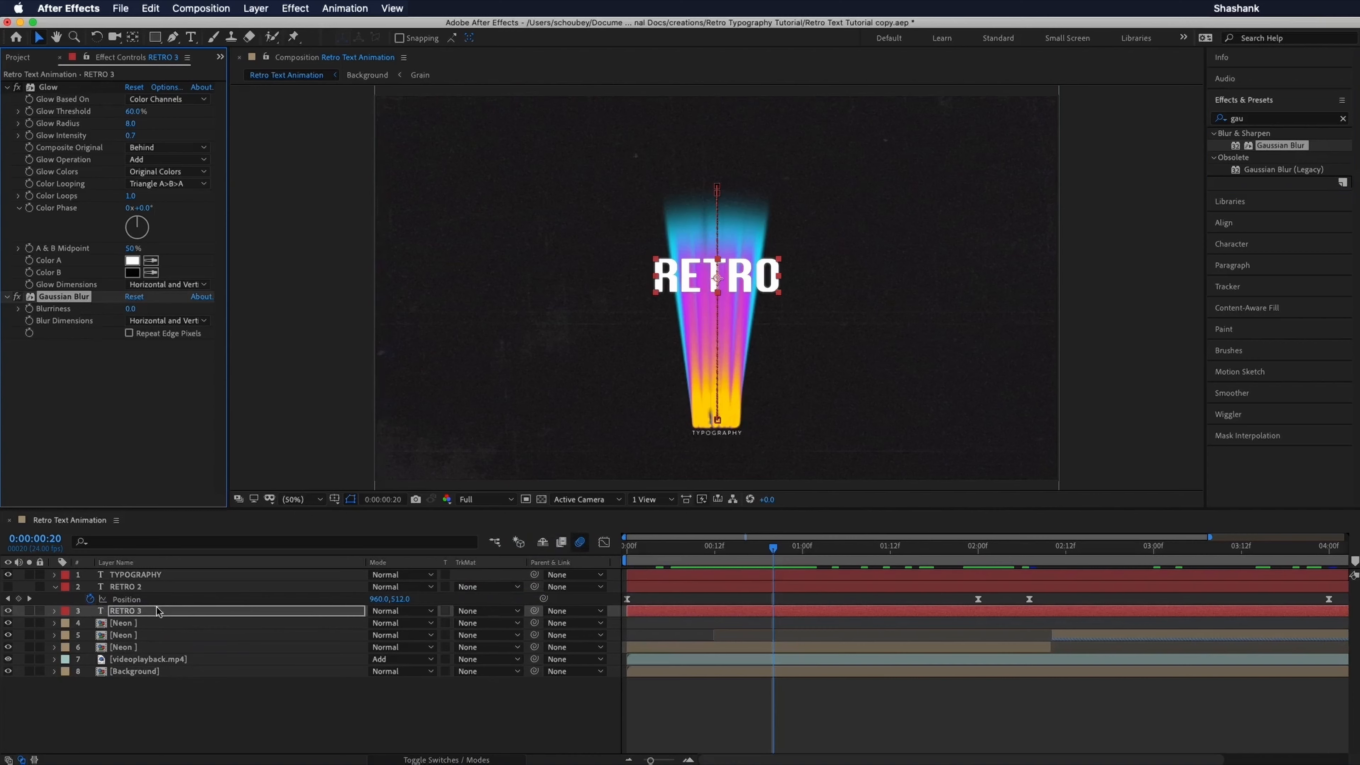
pyautogui.click(134, 312)
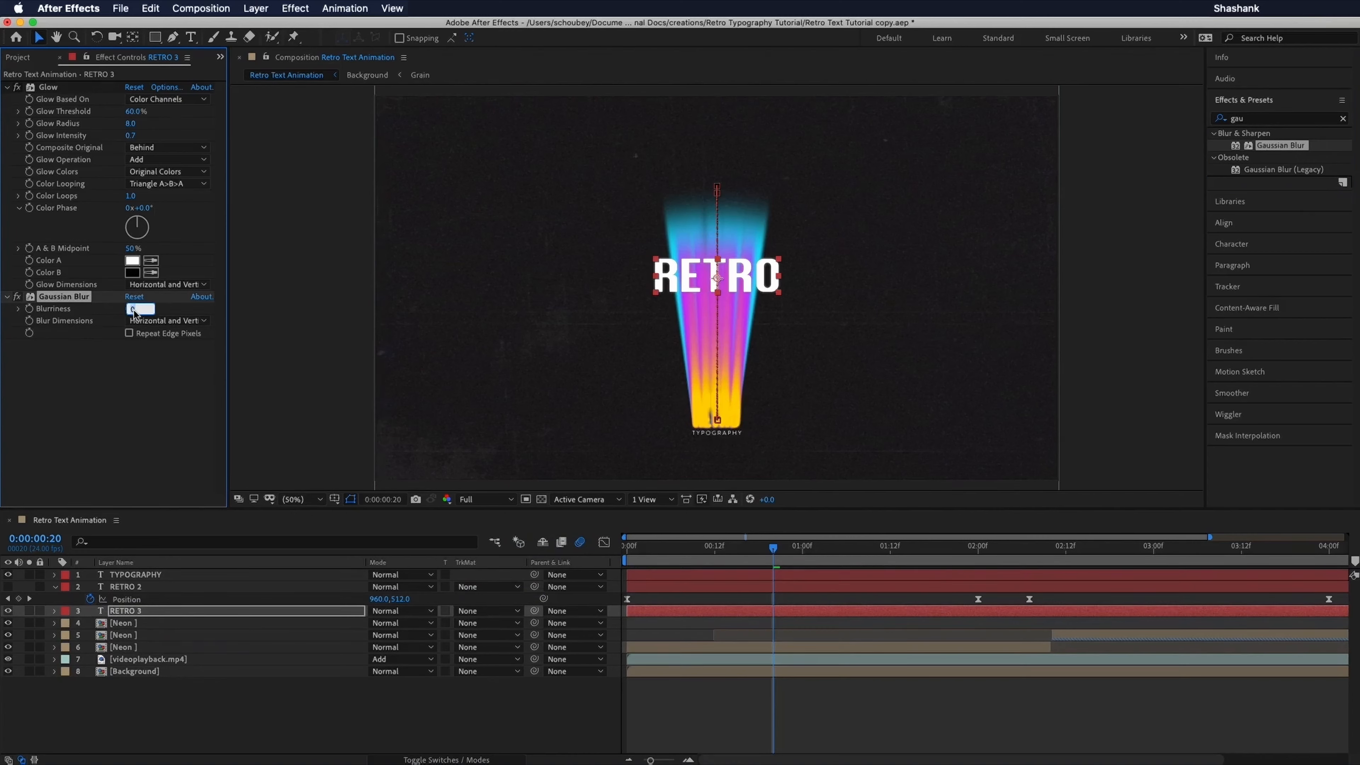
pyautogui.write('5.7')
pyautogui.press('Return')
pyautogui.moveTo(181, 316)
pyautogui.mouseDown()
pyautogui.moveTo(135, 320)
pyautogui.moveTo(183, 326)
pyautogui.mouseUp()
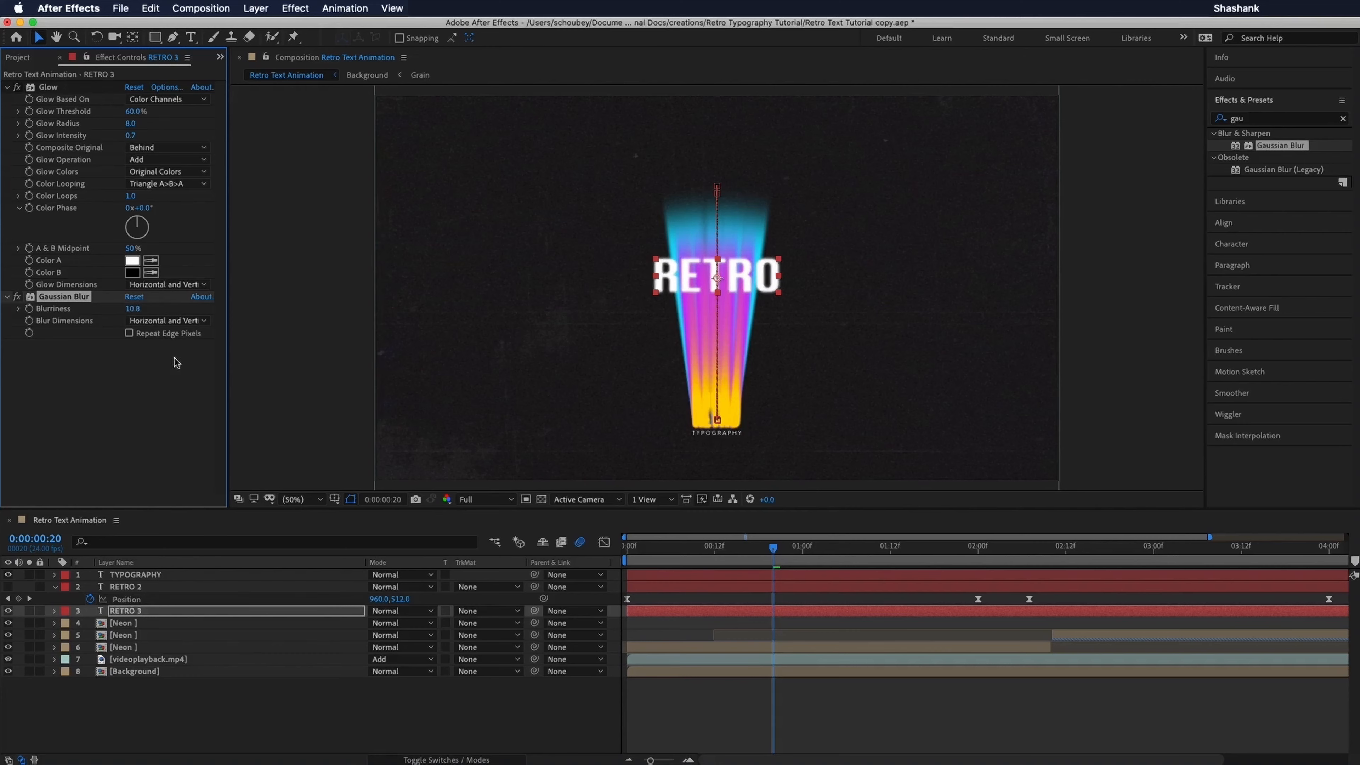
# Step: Add a Color Overlay layer style to RETRO 3, sampling its color from the rays' cyan edge
pyautogui.click(158, 614)
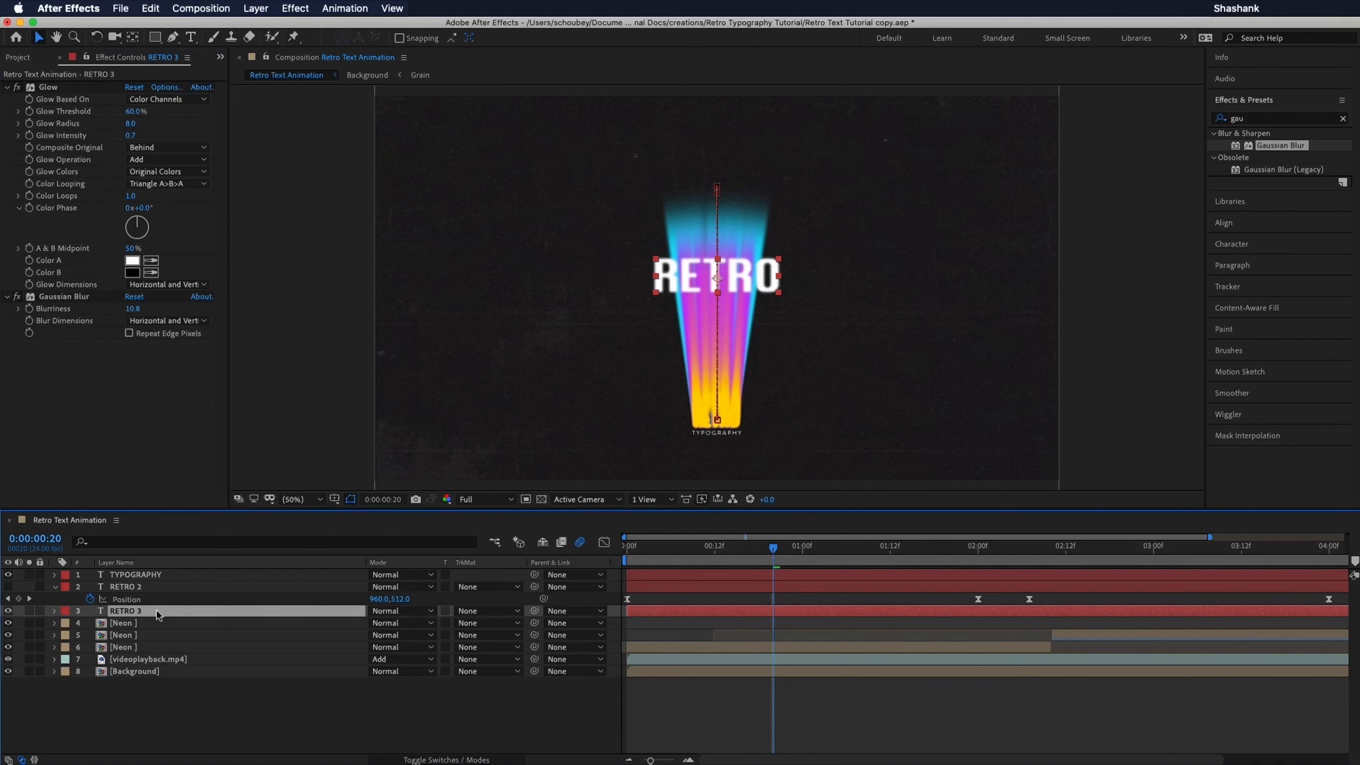
pyautogui.rightClick(181, 615)
pyautogui.moveTo(321, 570)
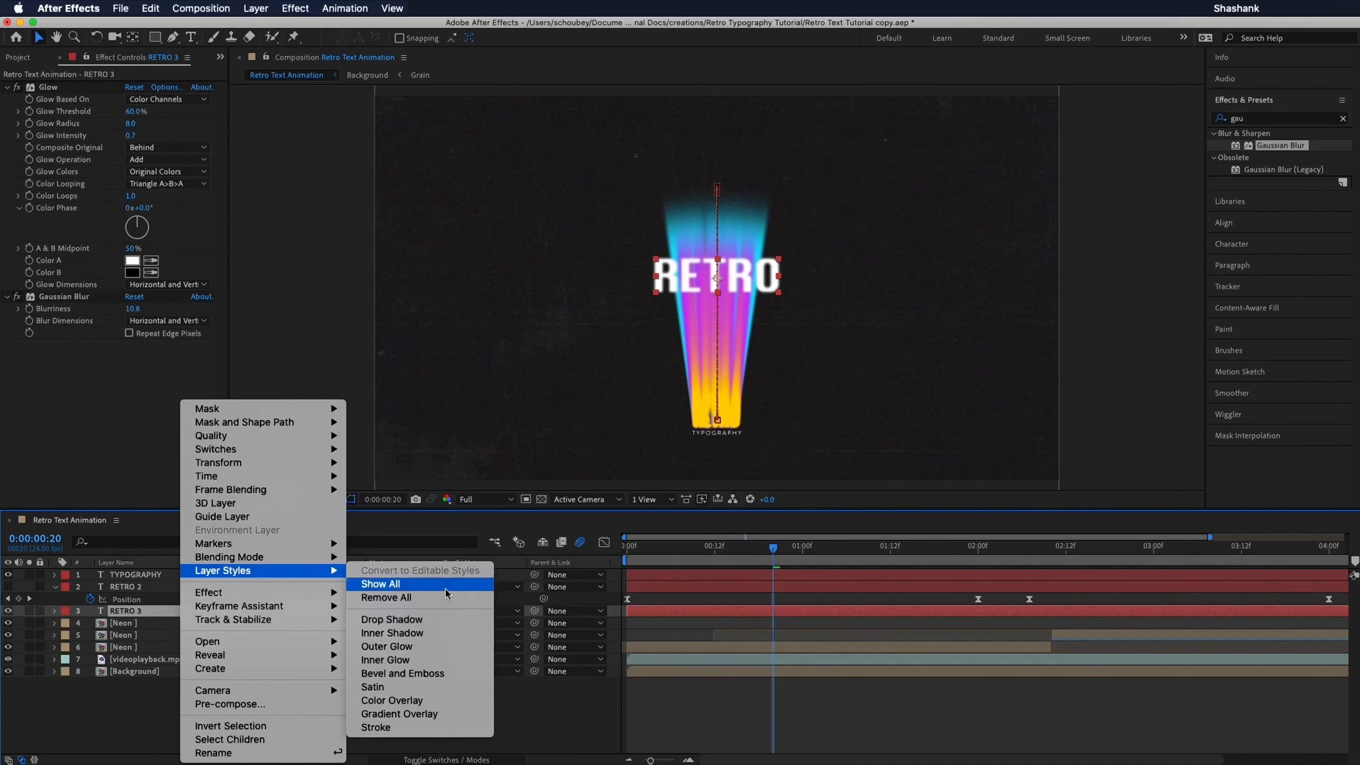
pyautogui.click(393, 700)
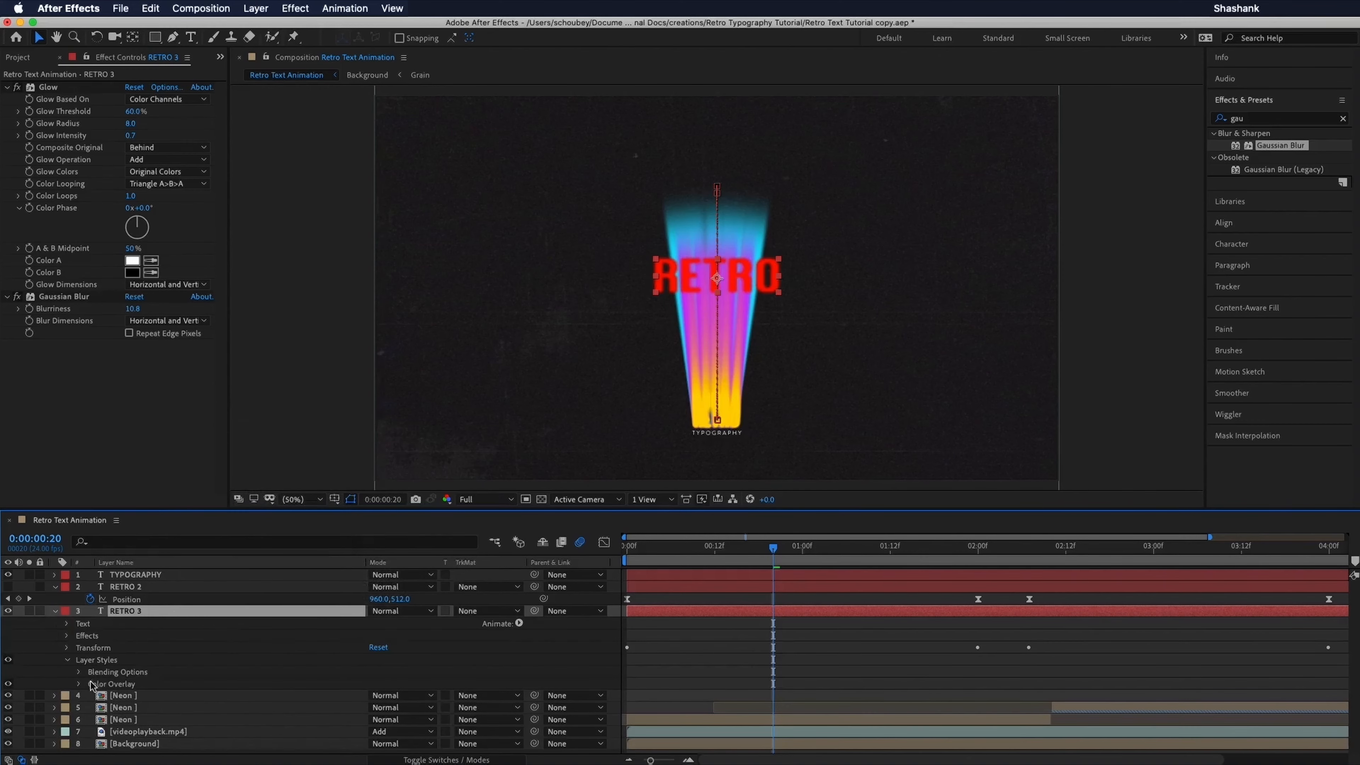
pyautogui.click(79, 685)
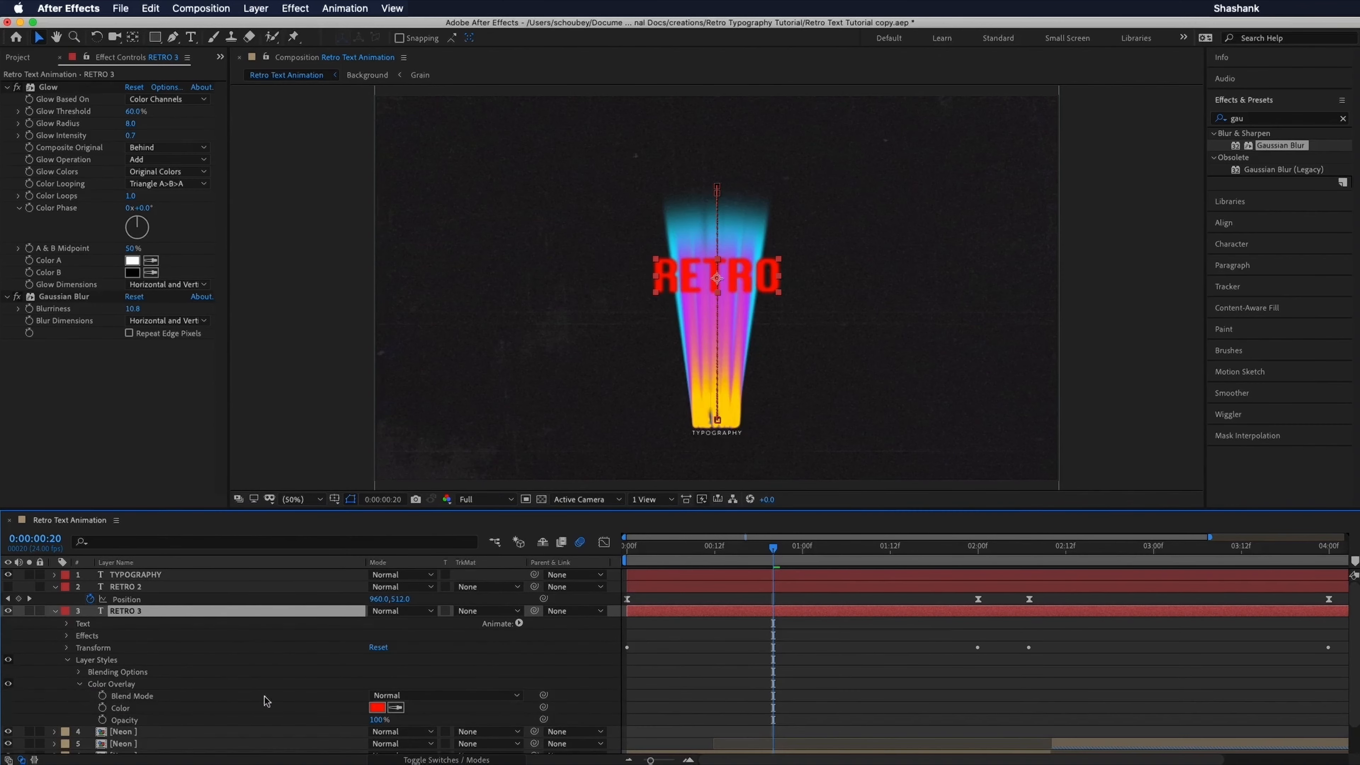
pyautogui.click(396, 707)
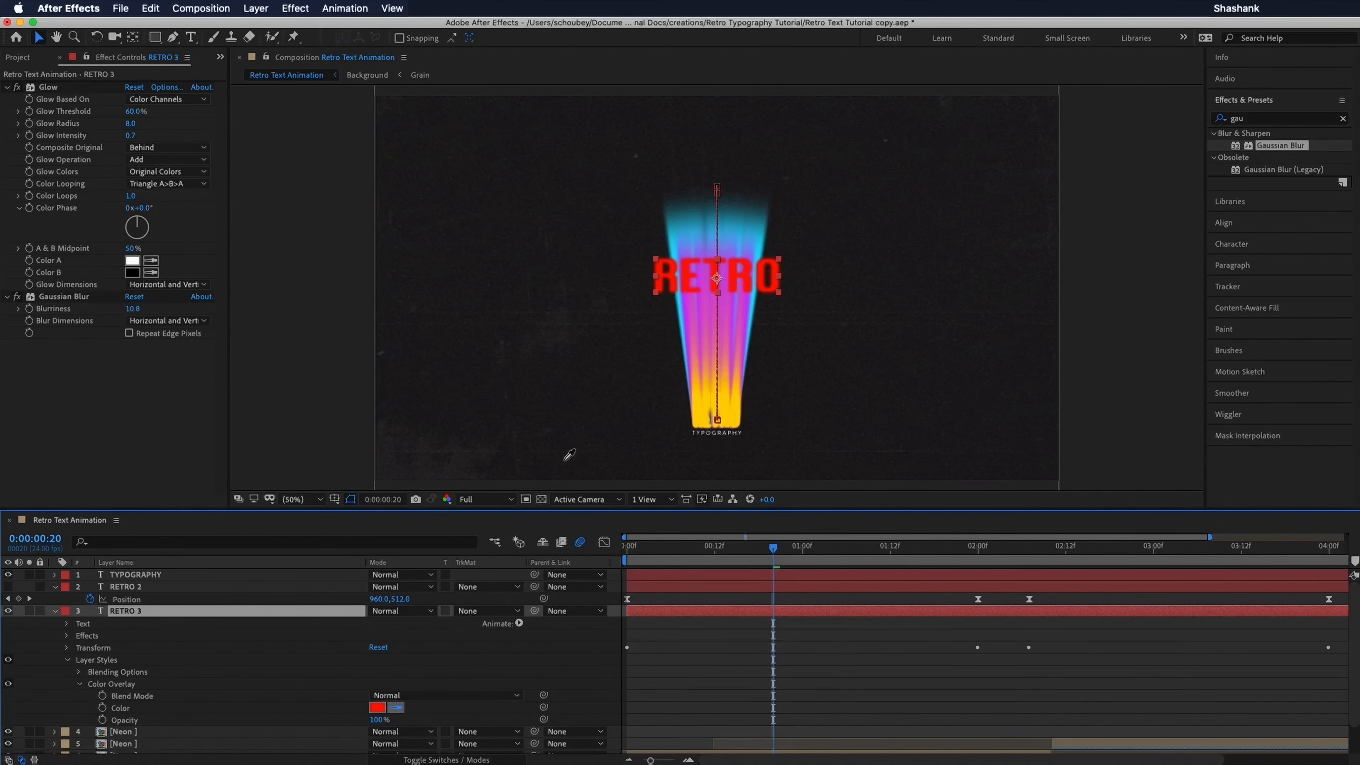
pyautogui.click(765, 245)
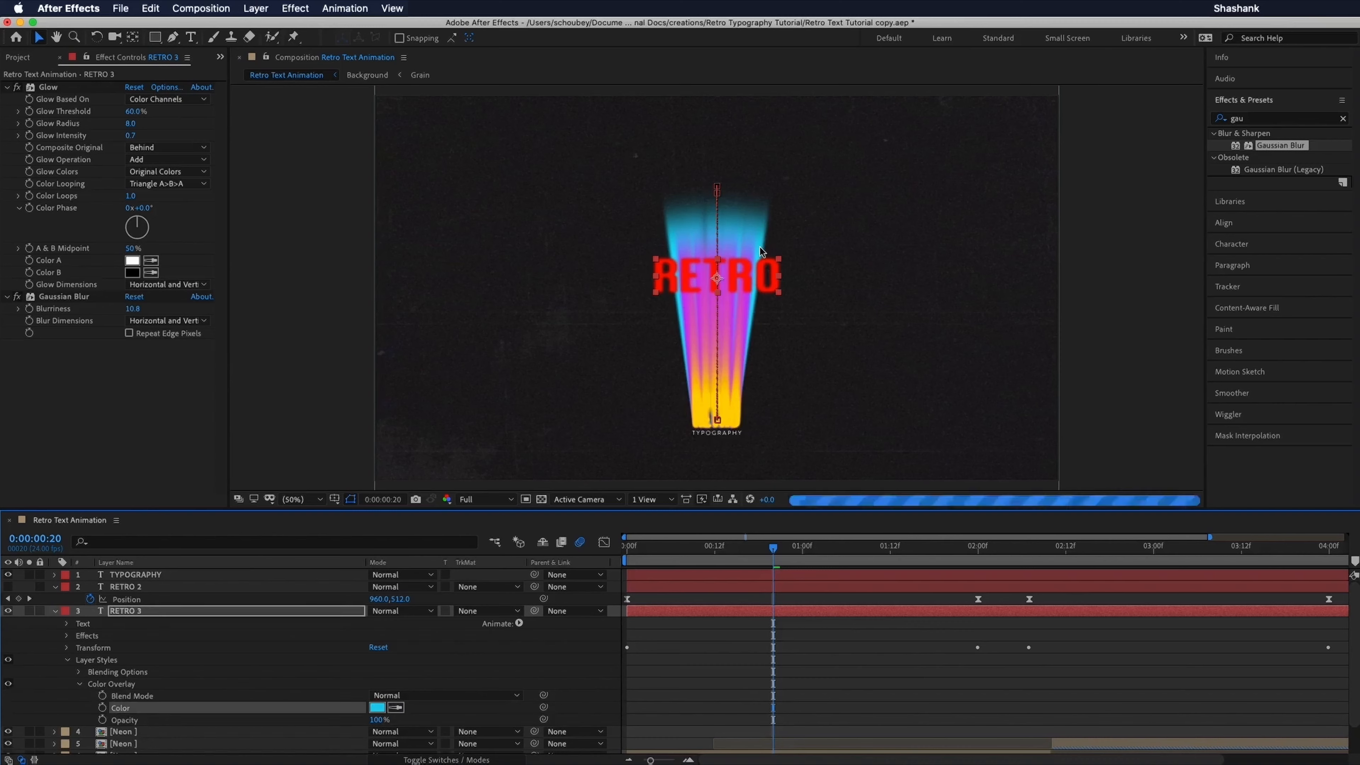
pyautogui.click(55, 612)
# Step: Set the RETRO 3 layer's opacity to 38%
pyautogui.click(138, 616)
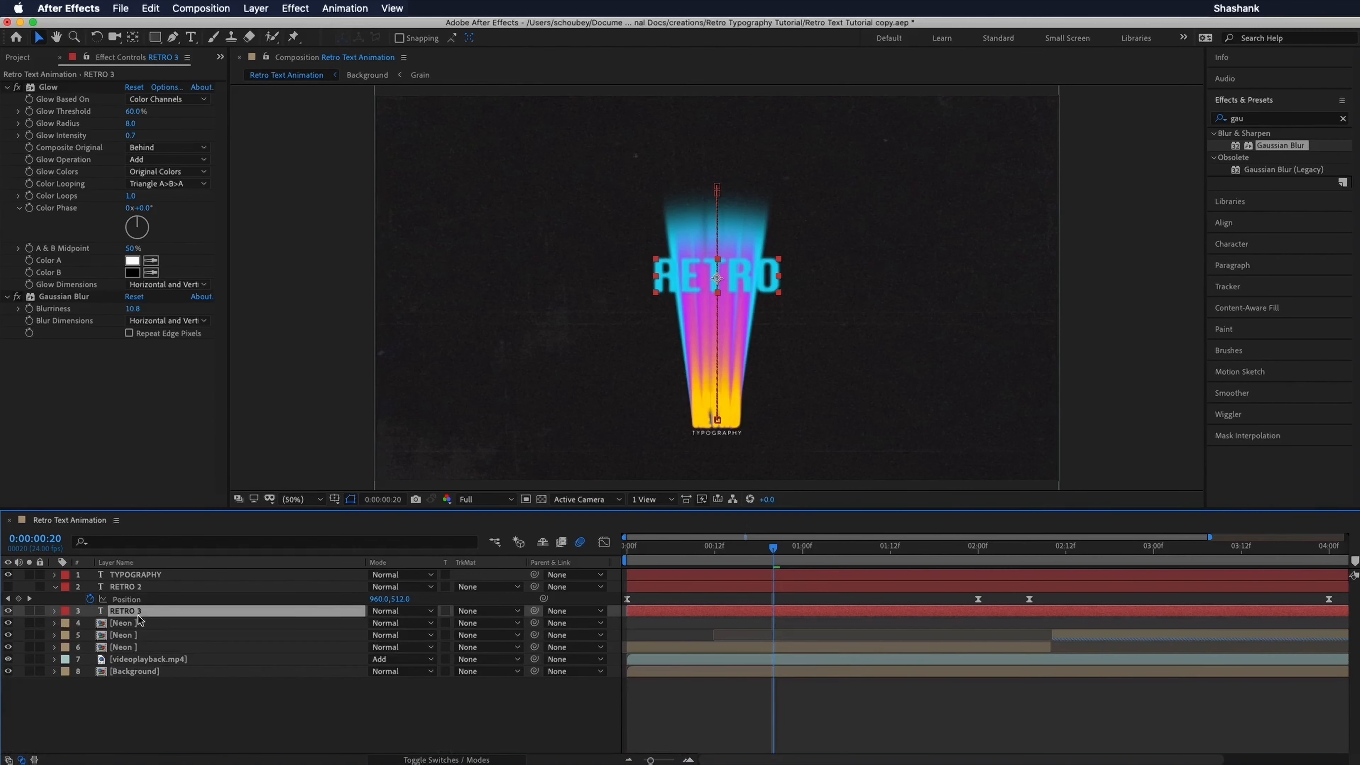
pyautogui.press('t')
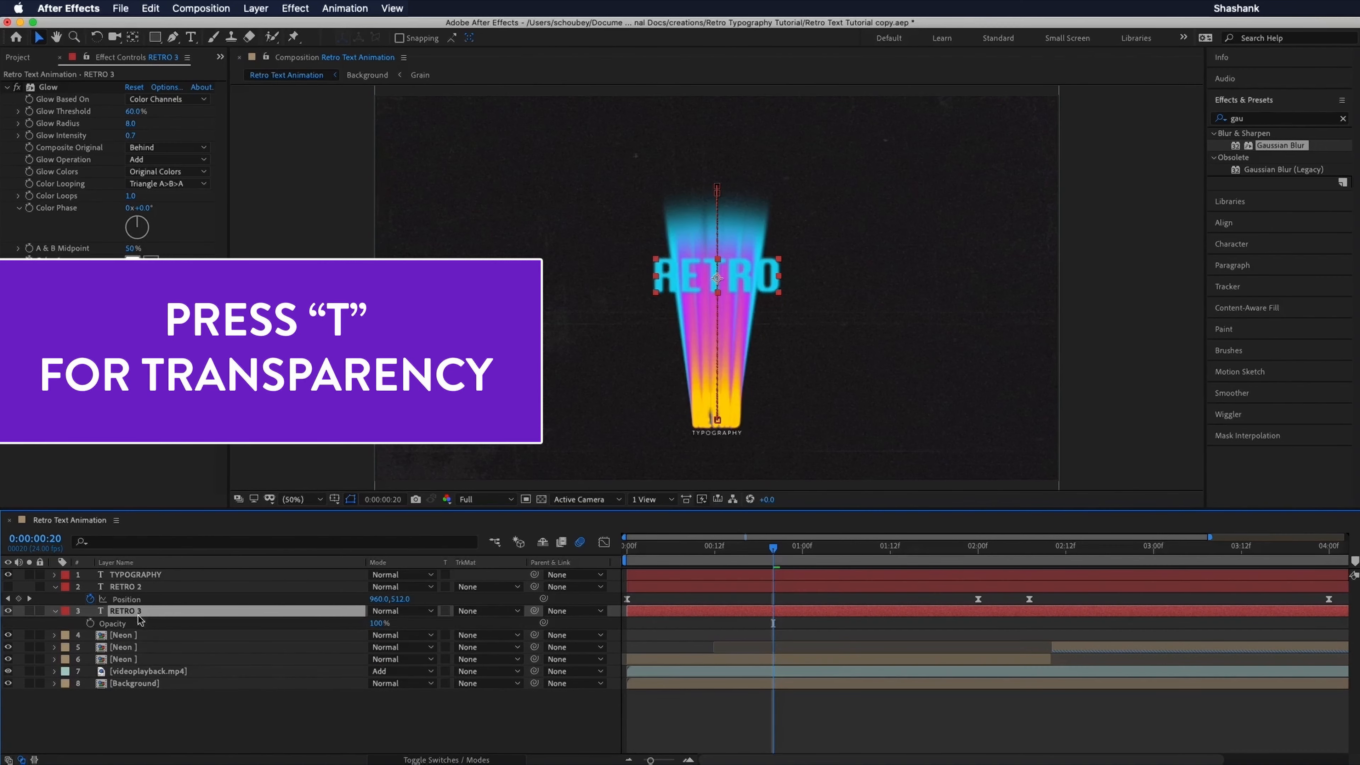
pyautogui.click(376, 624)
pyautogui.write('38')
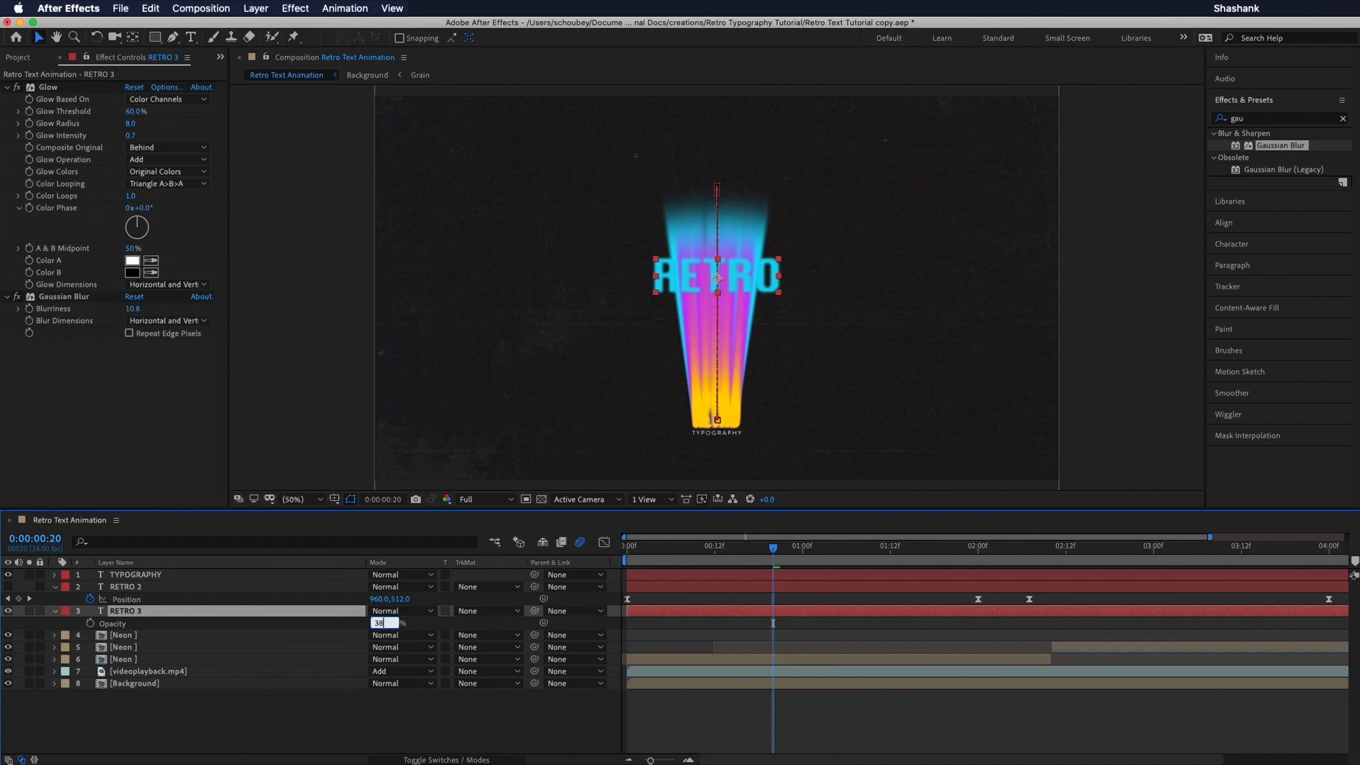
pyautogui.press('Return')
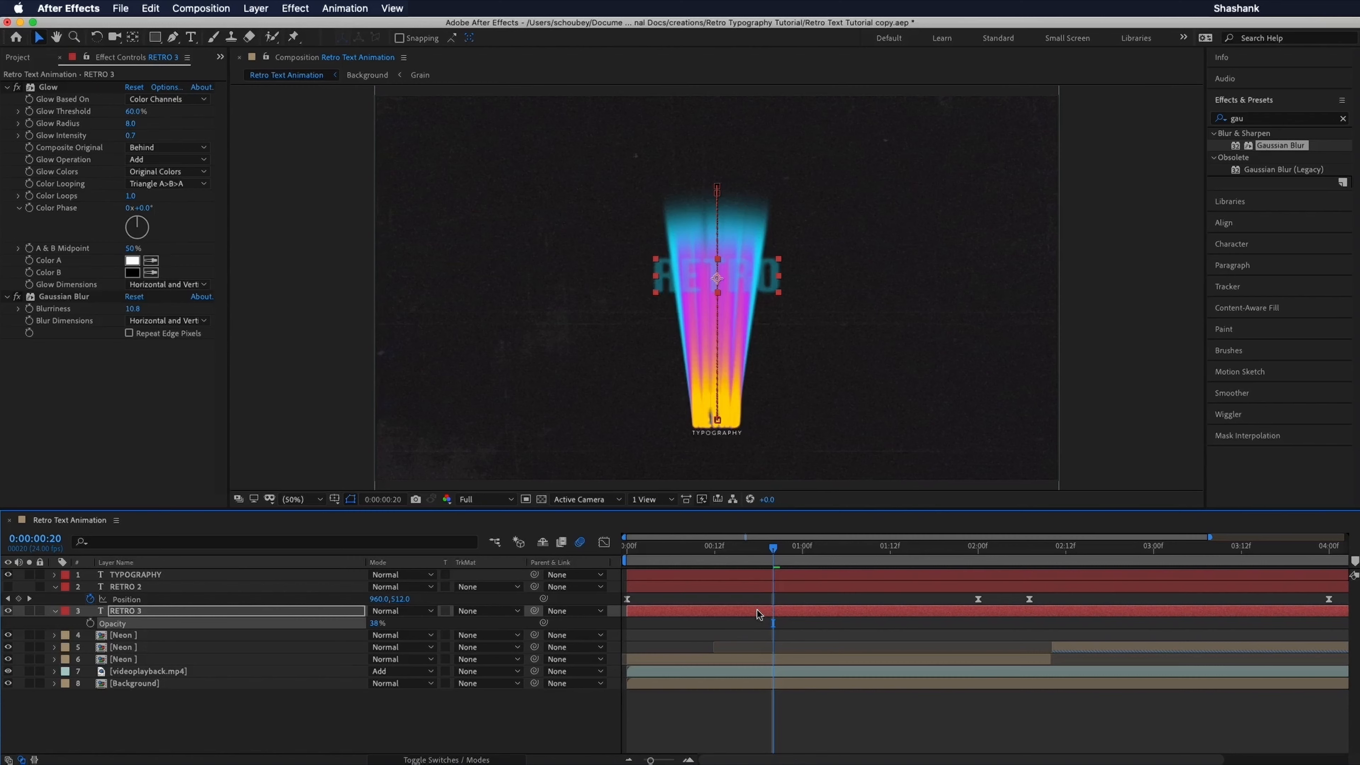
# Step: Shift the RETRO 3 layer and its position keyframes about 10 frames later, extend its start back to 0:00:00:00, and scrub to check the delay
pyautogui.moveTo(758, 613); pyautogui.dragTo(833, 609)
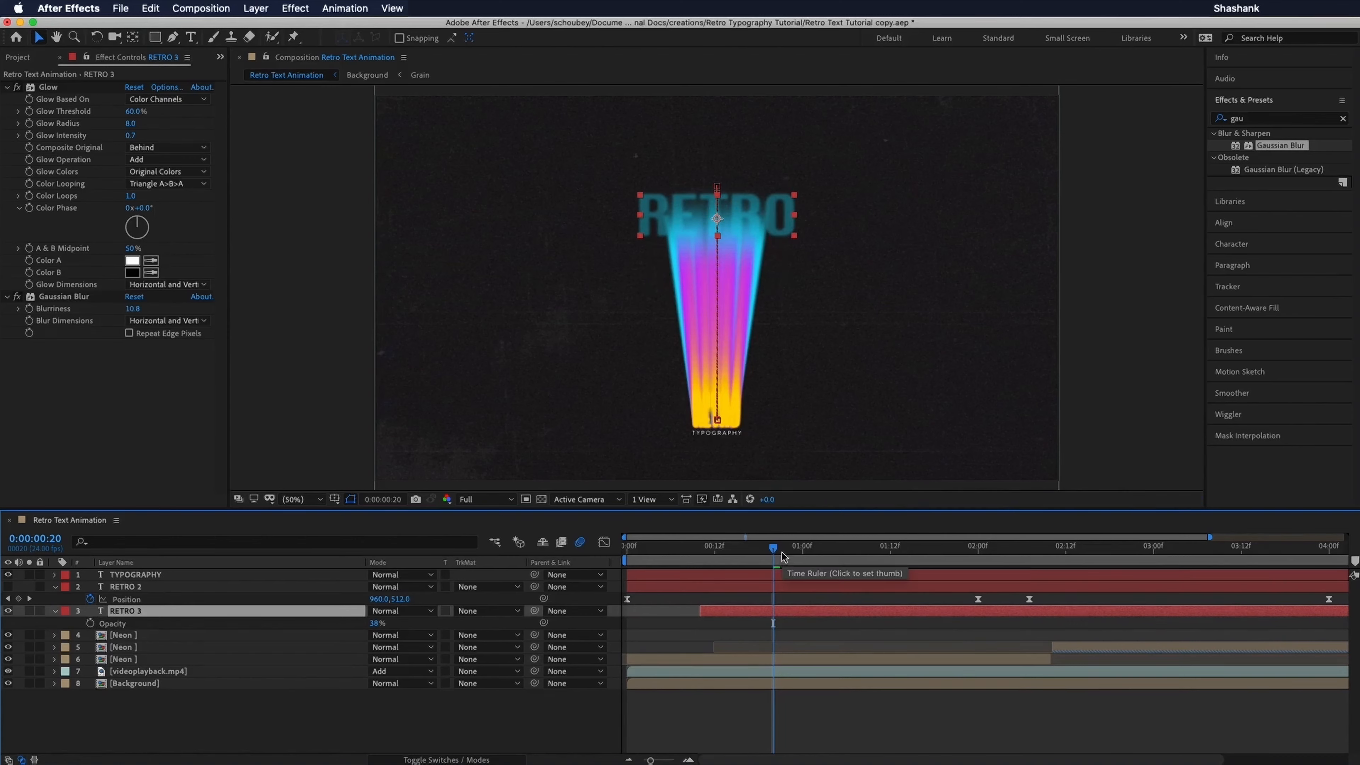
pyautogui.press('p')
pyautogui.moveTo(777, 554); pyautogui.dragTo(828, 587)
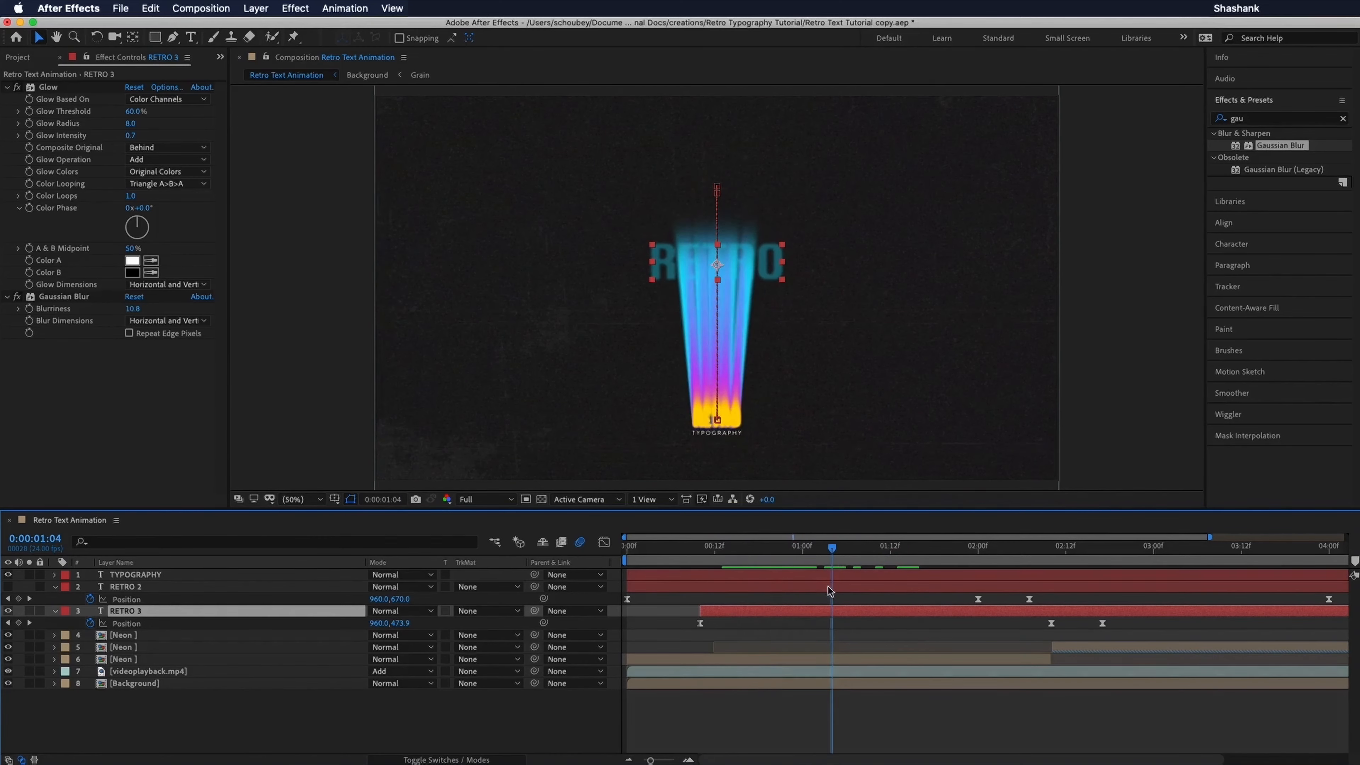
pyautogui.moveTo(698, 608); pyautogui.dragTo(636, 616)
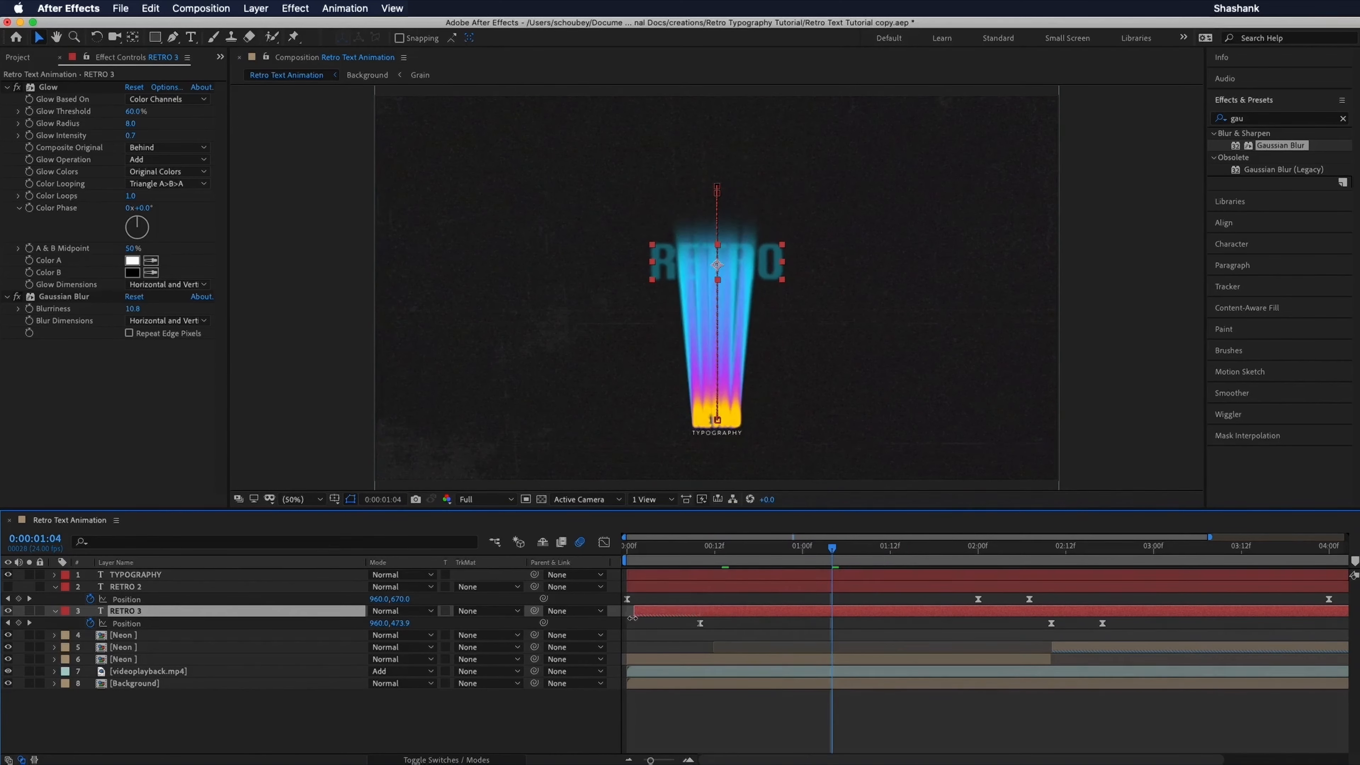
pyautogui.moveTo(641, 548); pyautogui.dragTo(593, 552)
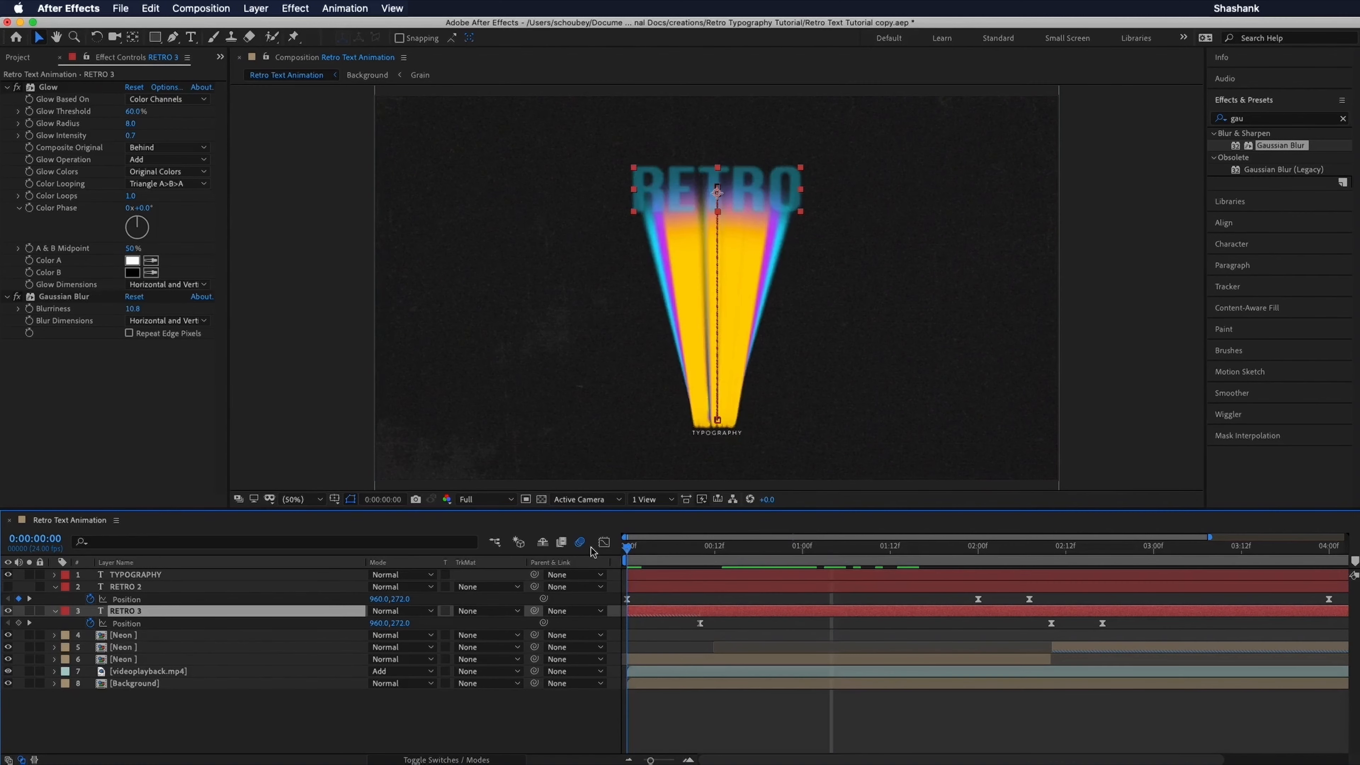
# Step: Show the RETRO 2 layer again and set the RETRO 3 layer's scale to 352.4% at 0:00:00:12
pyautogui.click(9, 587)
pyautogui.click(123, 587)
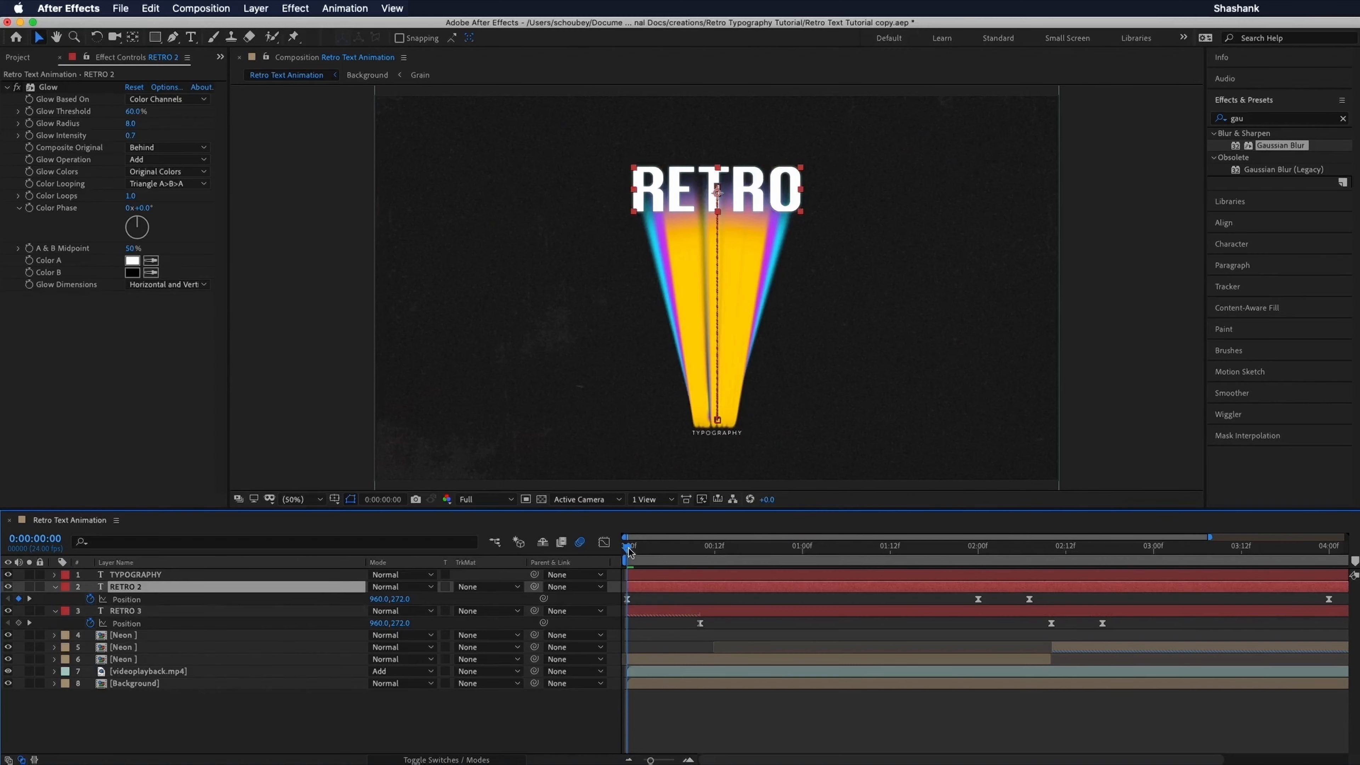
pyautogui.moveTo(629, 552); pyautogui.dragTo(716, 579)
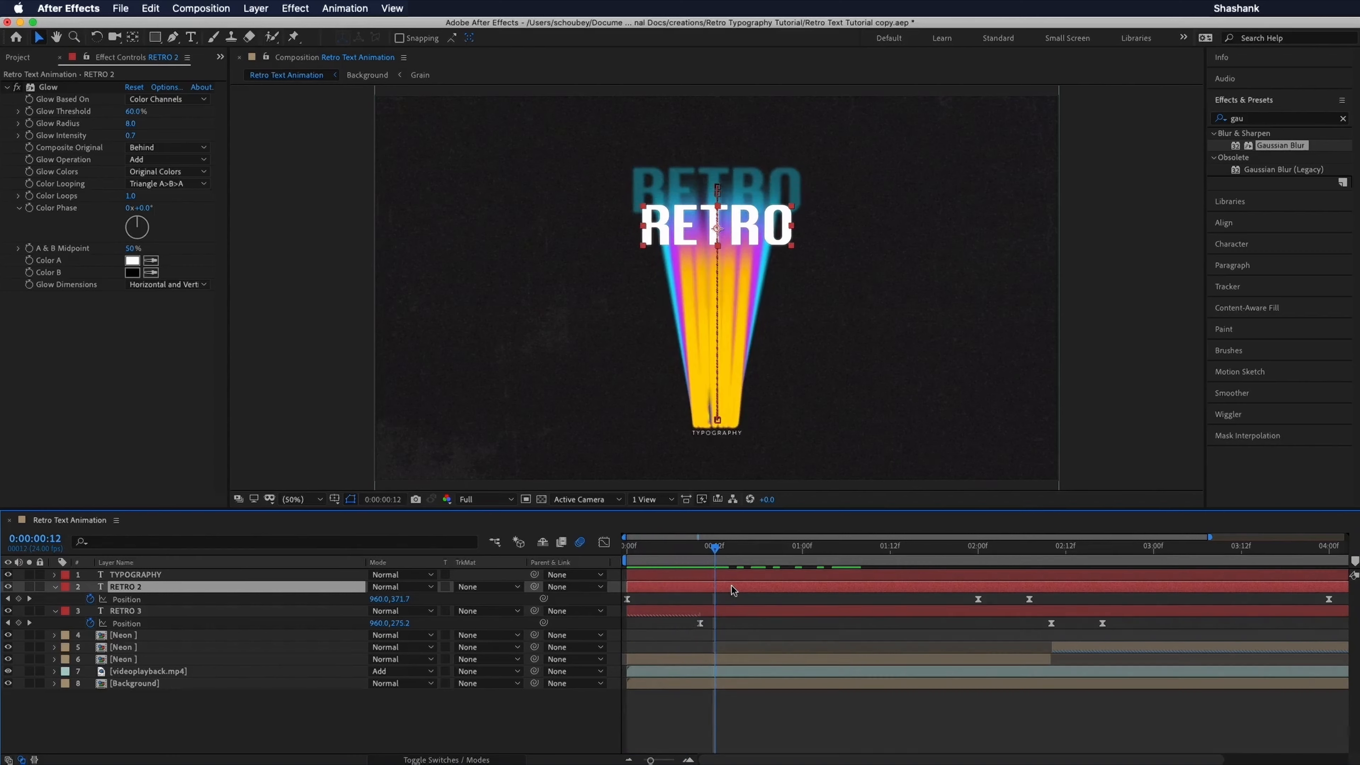
pyautogui.press('s')
pyautogui.click(217, 612)
pyautogui.press('s')
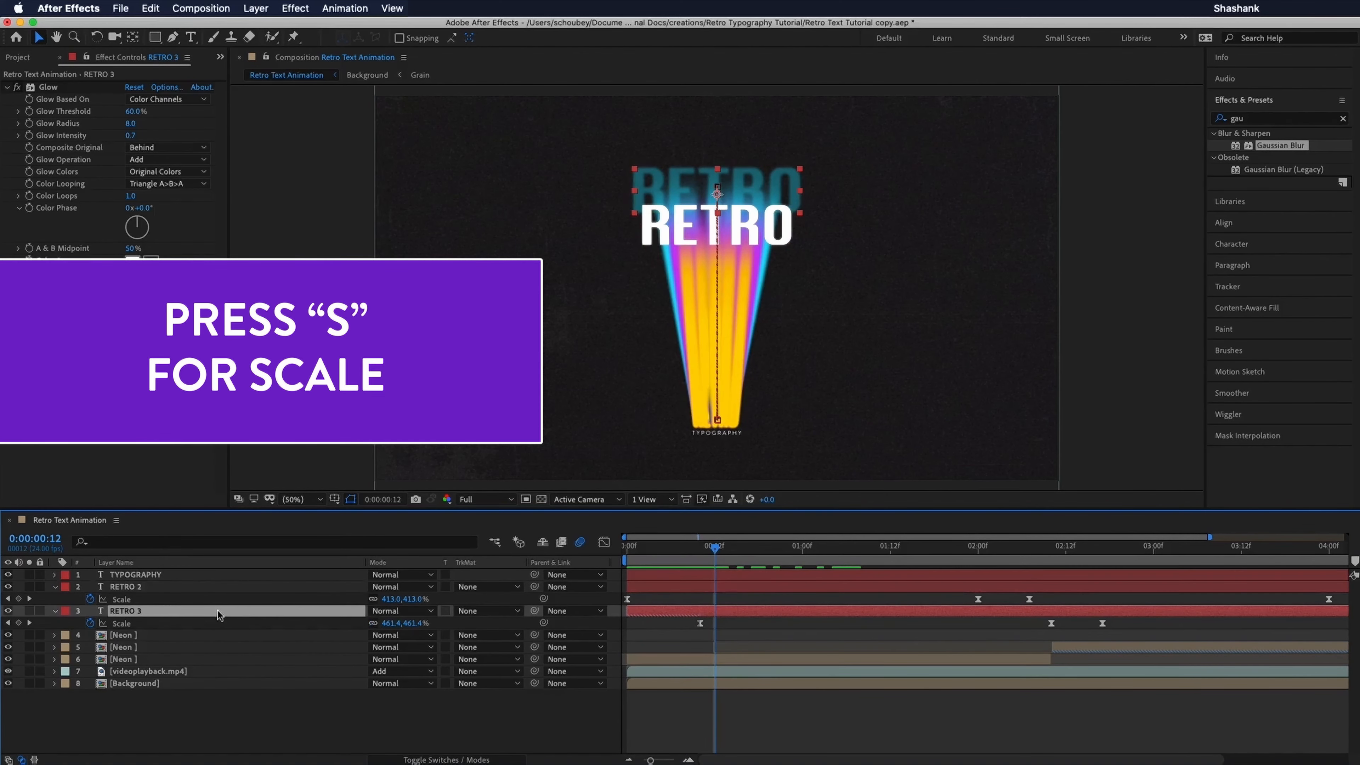
pyautogui.moveTo(393, 623); pyautogui.dragTo(320, 628)
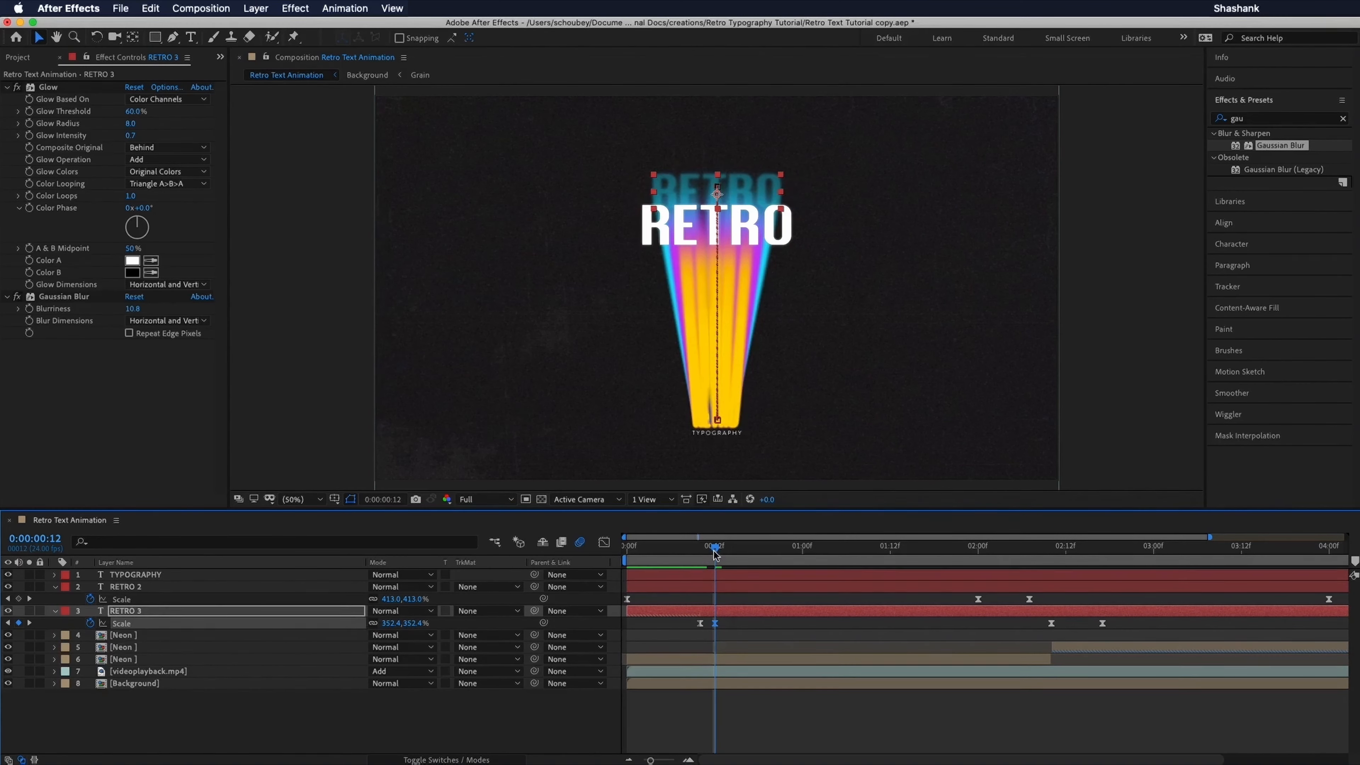
# Step: At 0:00:01:08, raise the RETRO 3 text to a Y position of 403.2 and set its scale to 222.8%
pyautogui.moveTo(714, 550); pyautogui.dragTo(857, 574)
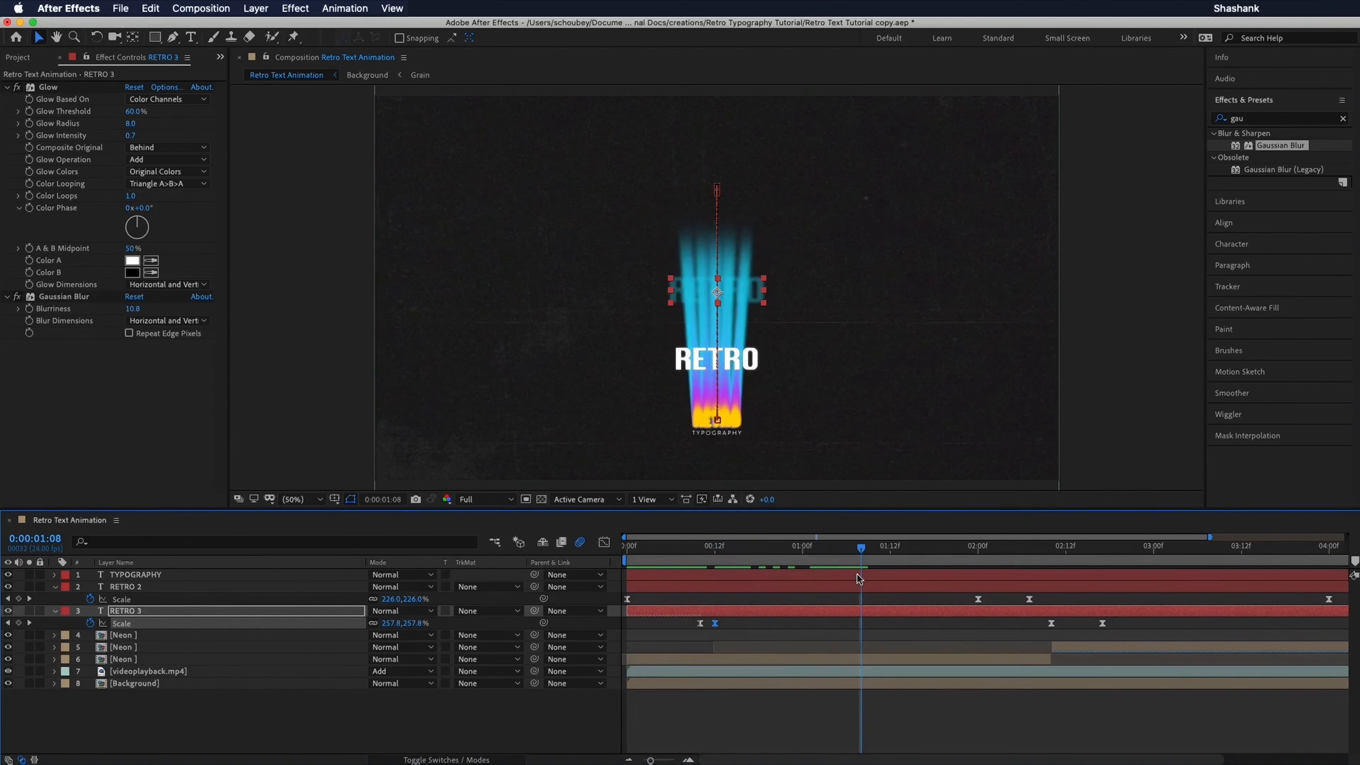
pyautogui.press('p')
pyautogui.click(948, 611)
pyautogui.moveTo(742, 291); pyautogui.dragTo(744, 239)
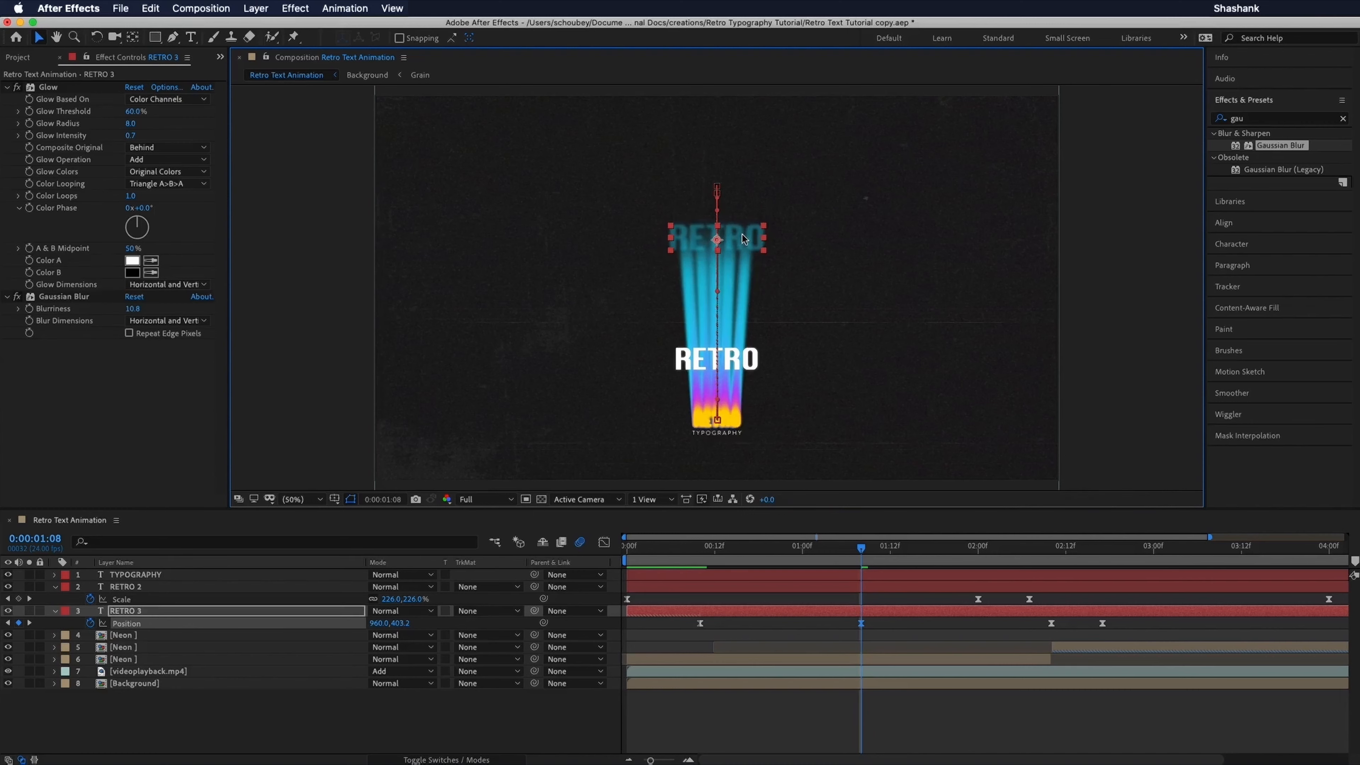
pyautogui.press('s')
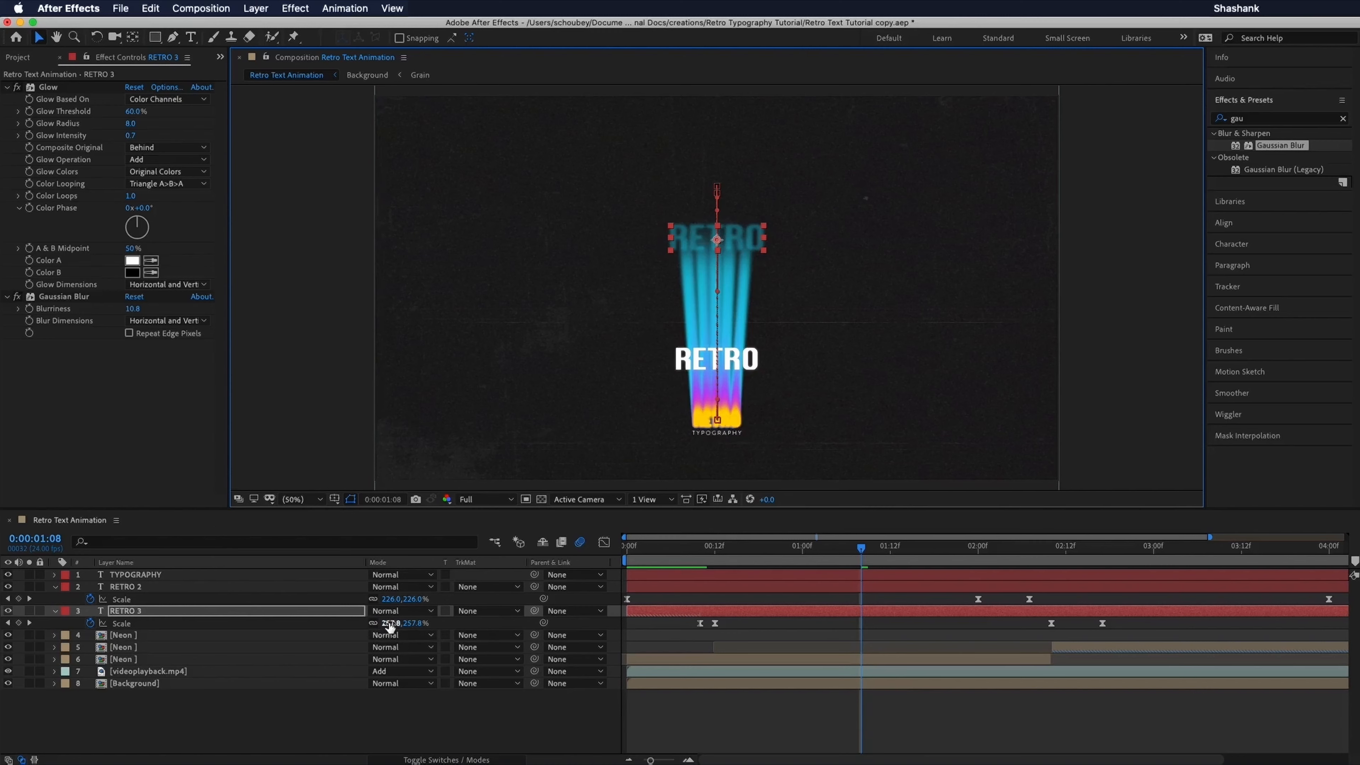
pyautogui.moveTo(399, 623); pyautogui.dragTo(369, 624)
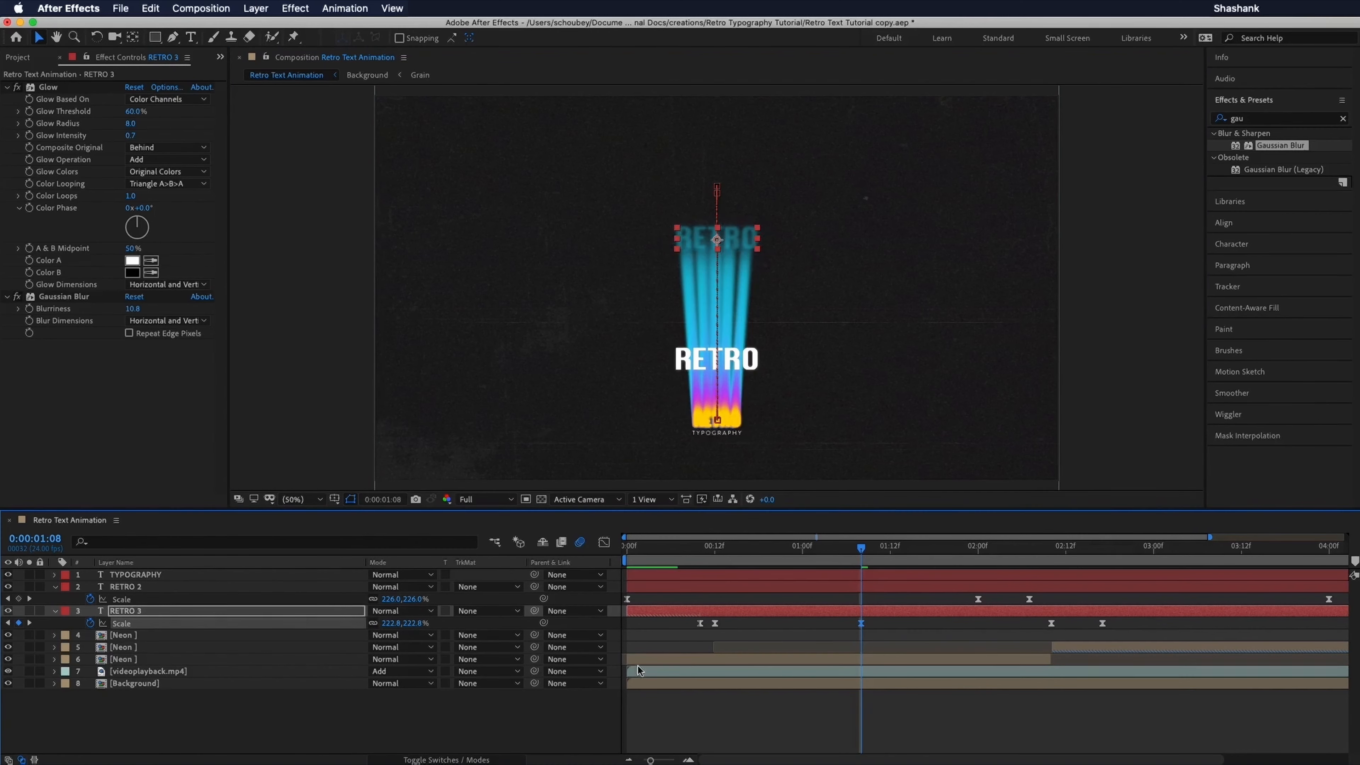
# Step: Keyframe the RETRO 3 layer's opacity to fade from 38% at 0:00:01:09 to 0% at 0:00:01:13
pyautogui.click(913, 716)
pyautogui.moveTo(858, 552); pyautogui.dragTo(895, 588)
pyautogui.click(879, 611)
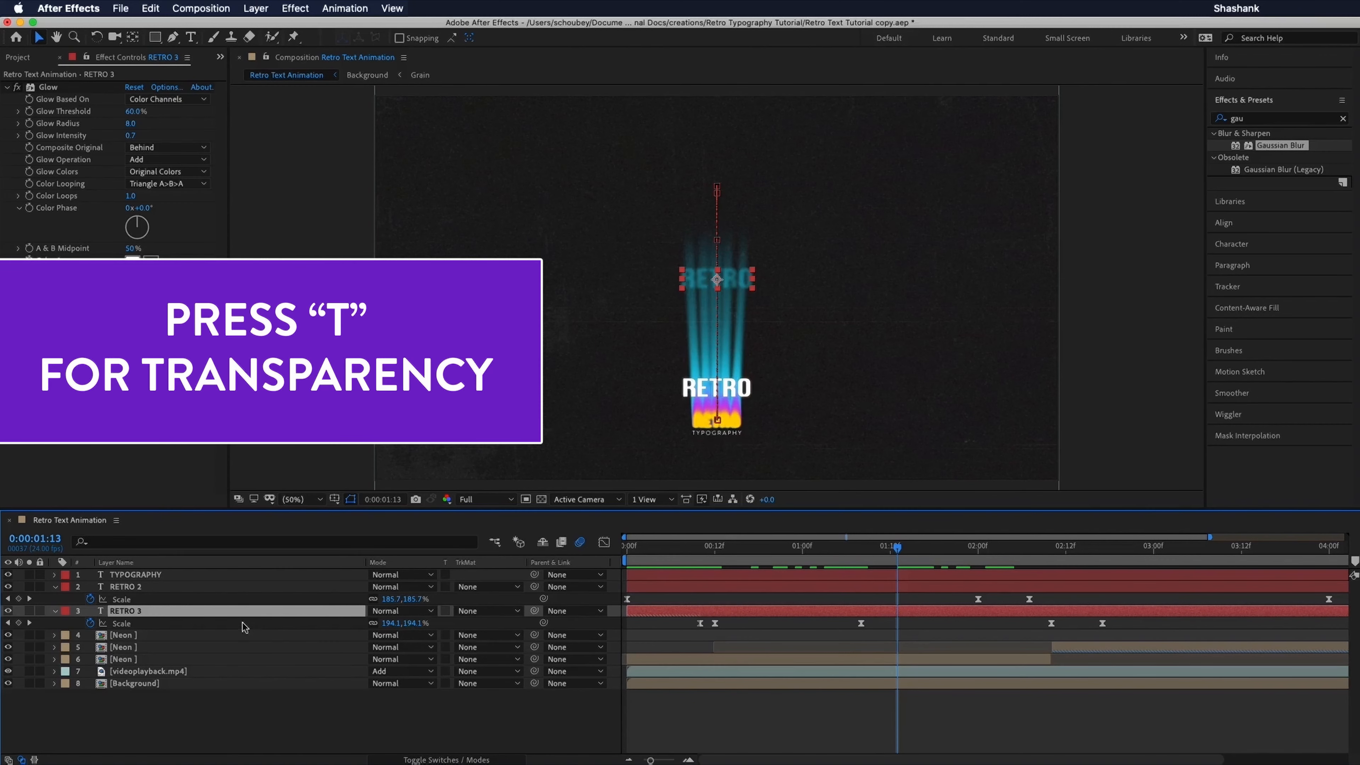
pyautogui.press('t')
pyautogui.click(90, 623)
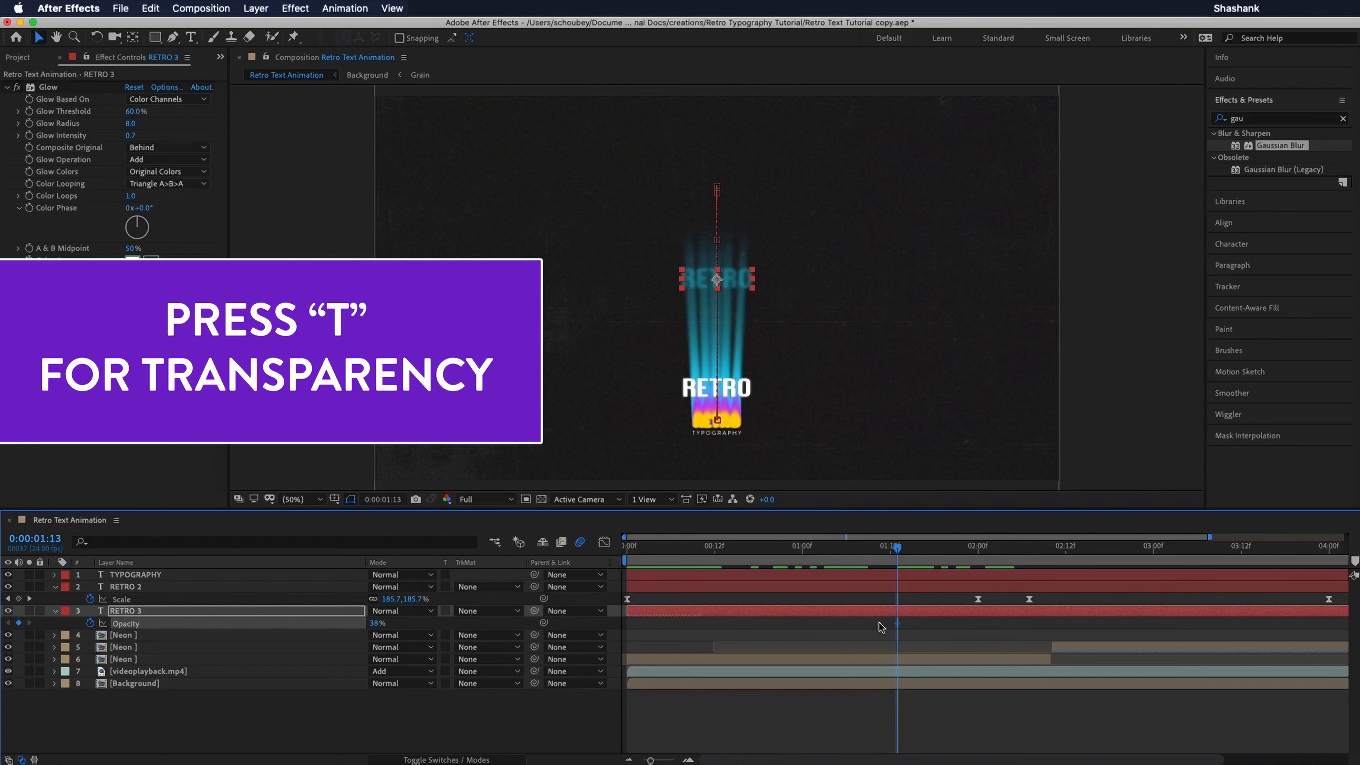
pyautogui.moveTo(896, 623); pyautogui.dragTo(869, 628)
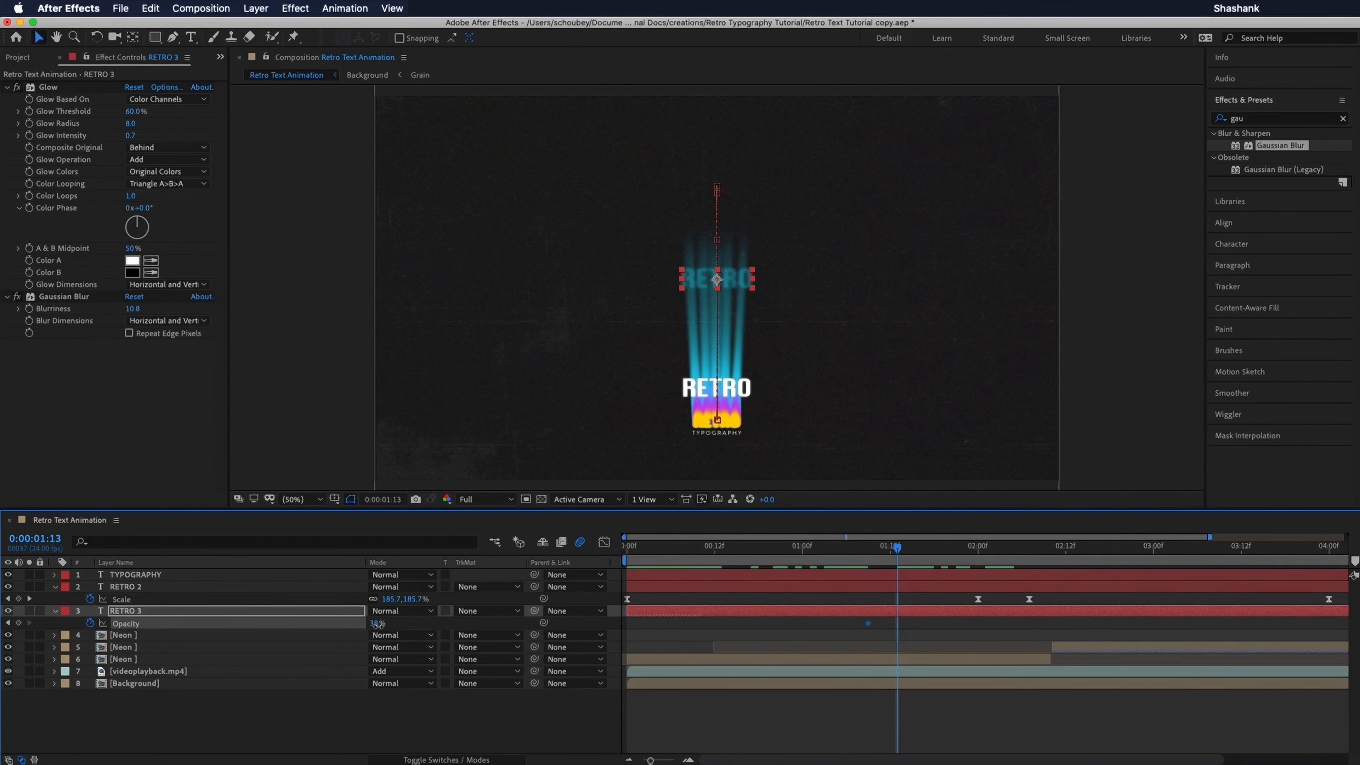
pyautogui.moveTo(378, 624); pyautogui.dragTo(187, 636)
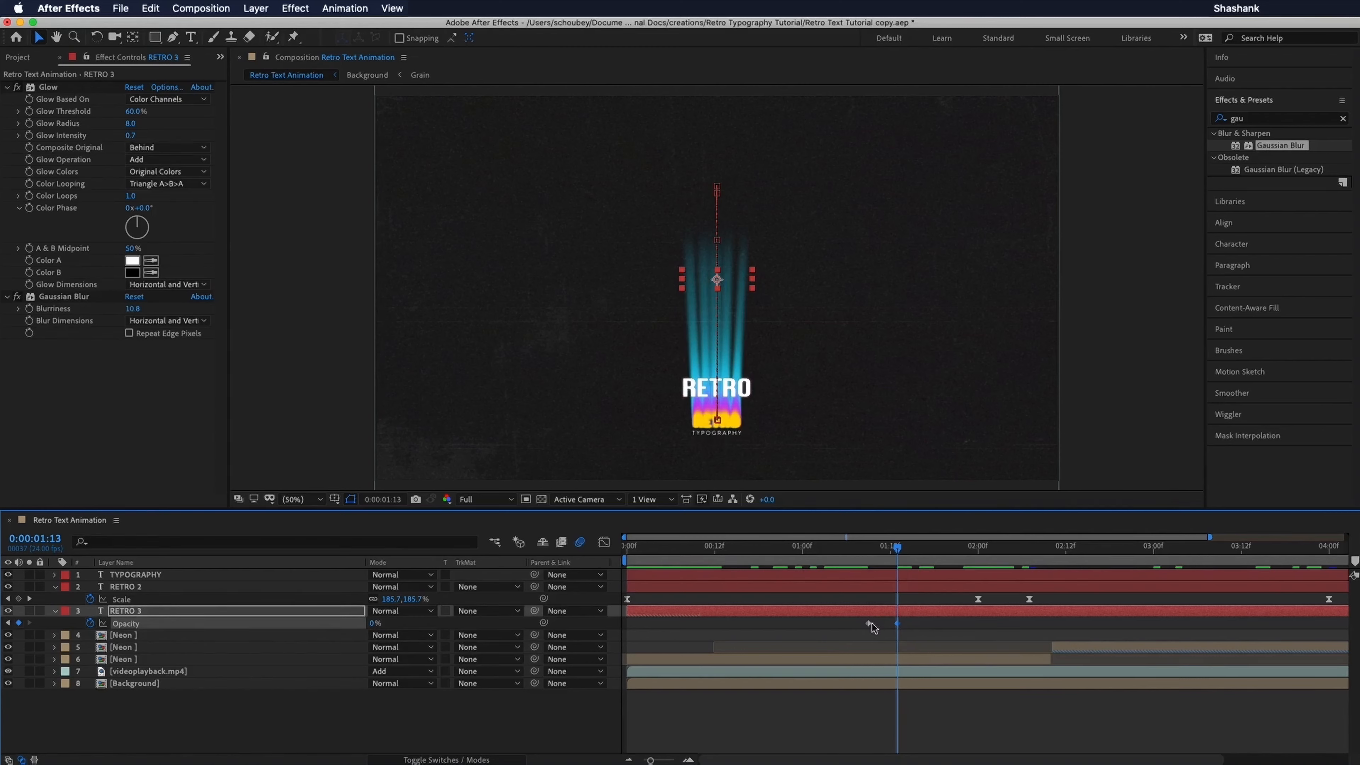
pyautogui.click(868, 623)
# Step: Preview the trail's fade-out from the start and trim the end of the RETRO 3 layer at 0:00:01:20
pyautogui.moveTo(893, 547); pyautogui.dragTo(616, 610)
pyautogui.click(761, 732)
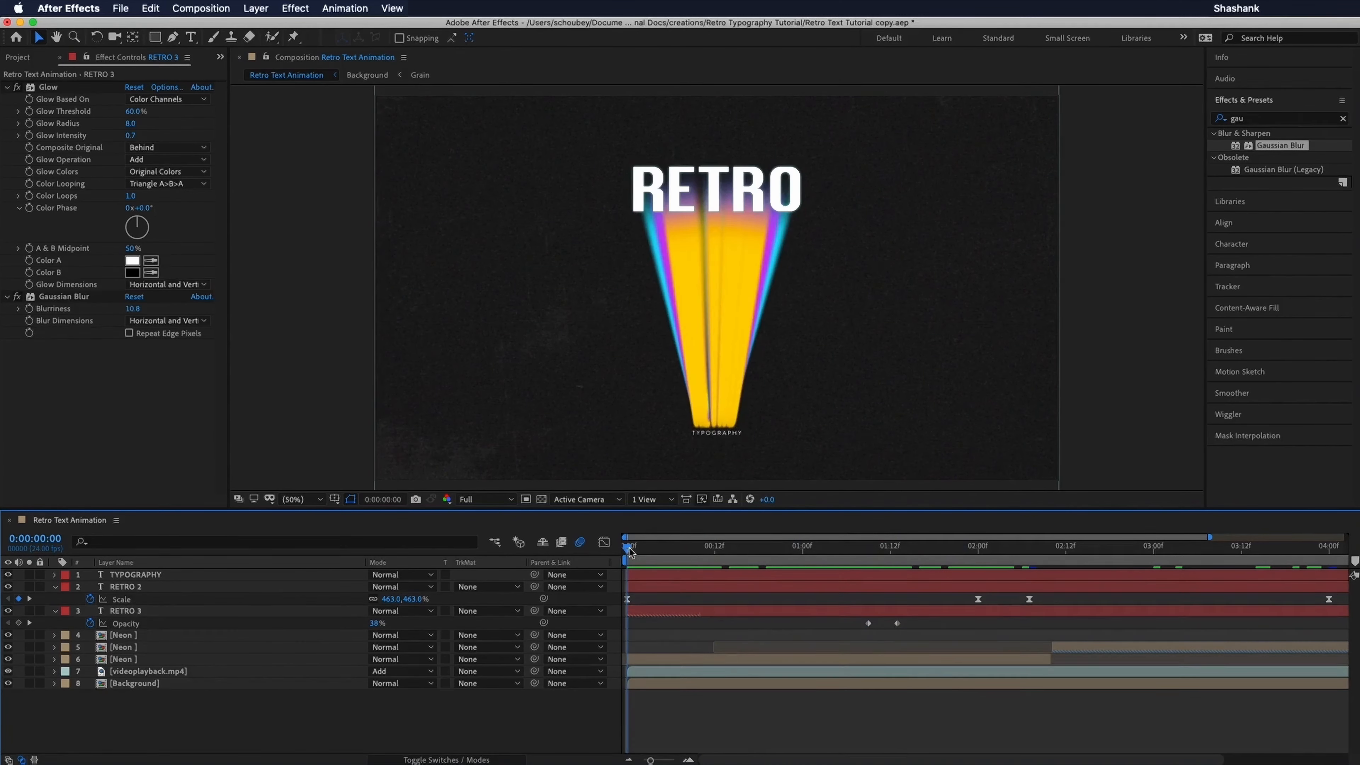
pyautogui.press('space')
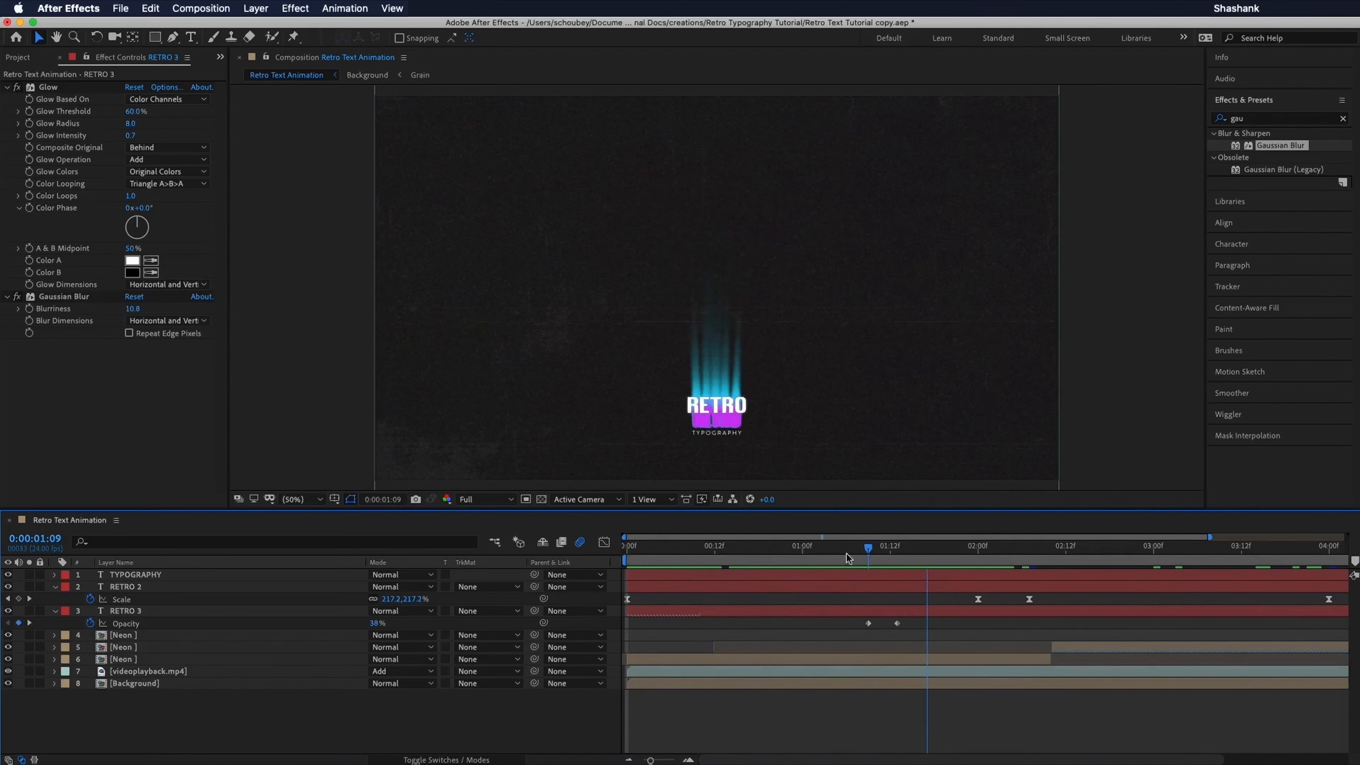
pyautogui.press('space')
pyautogui.moveTo(626, 547)
pyautogui.mouseDown()
pyautogui.moveTo(788, 548)
pyautogui.moveTo(641, 560)
pyautogui.mouseUp()
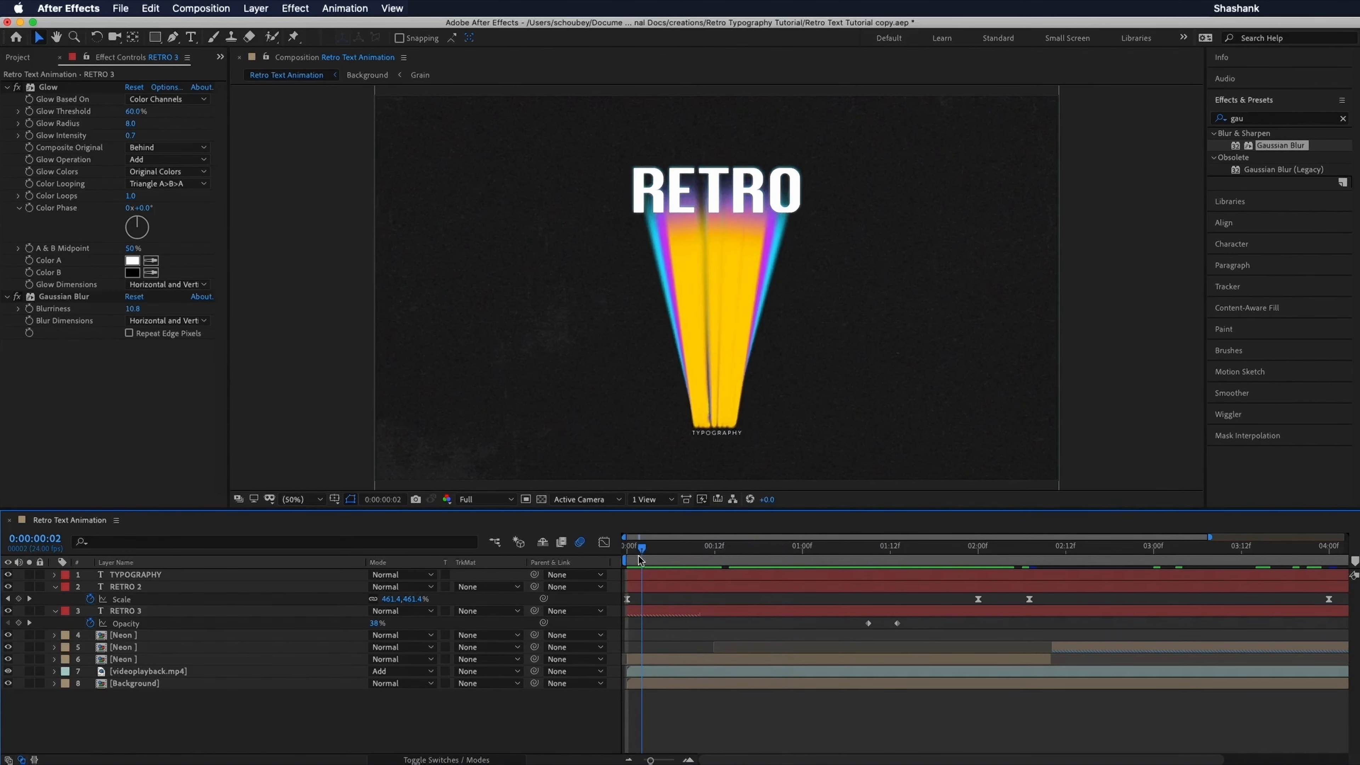
pyautogui.moveTo(827, 548); pyautogui.dragTo(949, 581)
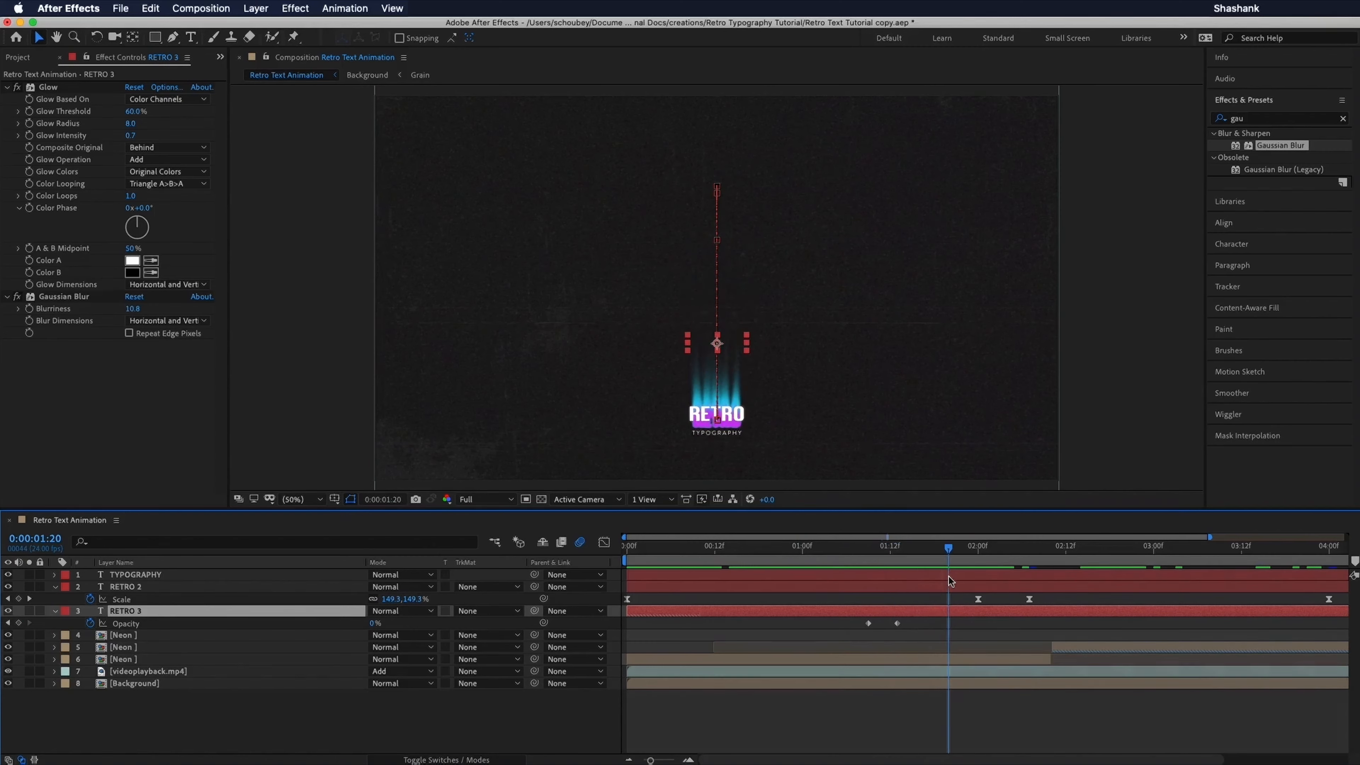
pyautogui.hotkey('alt', ']')
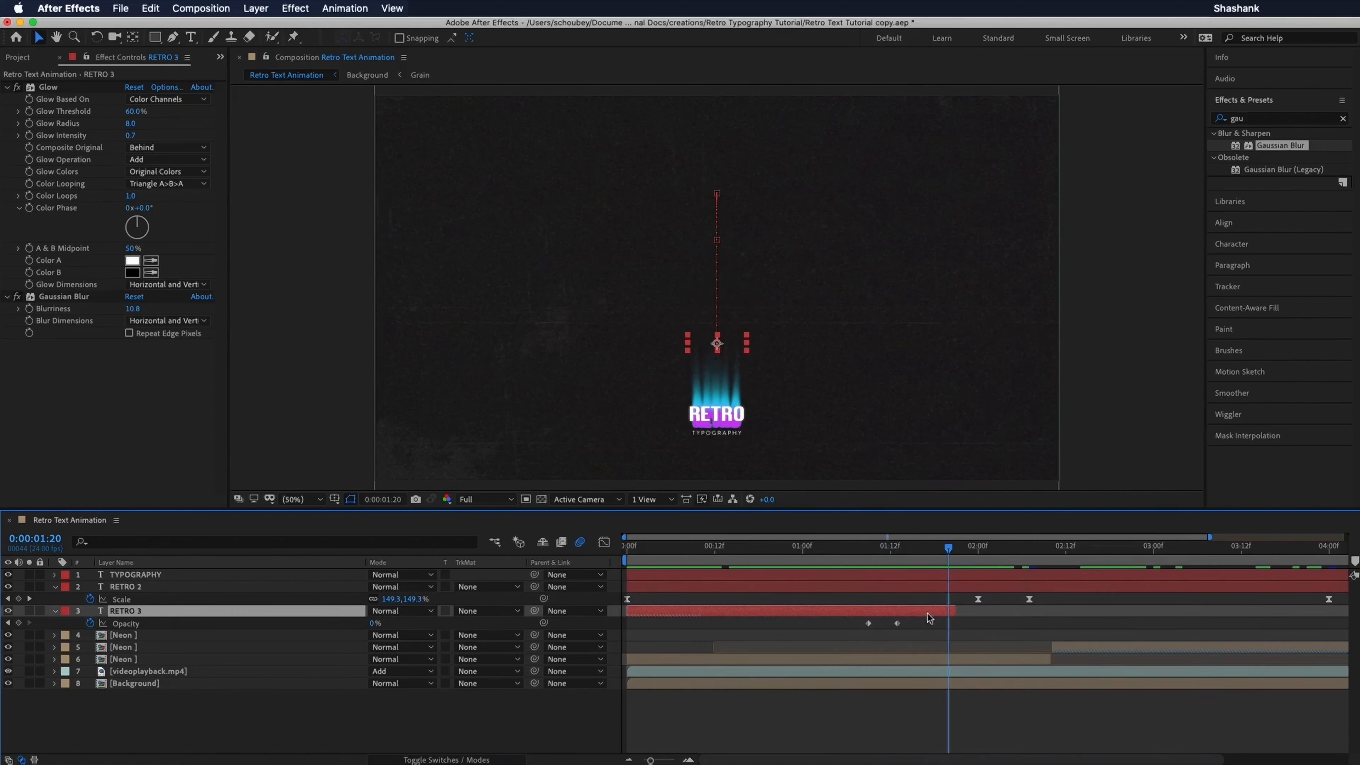
# Step: Duplicate the RETRO 3 layer and time-reverse the copy
pyautogui.click(920, 621)
pyautogui.click(921, 611)
pyautogui.press('super+d')
pyautogui.rightClick(921, 614)
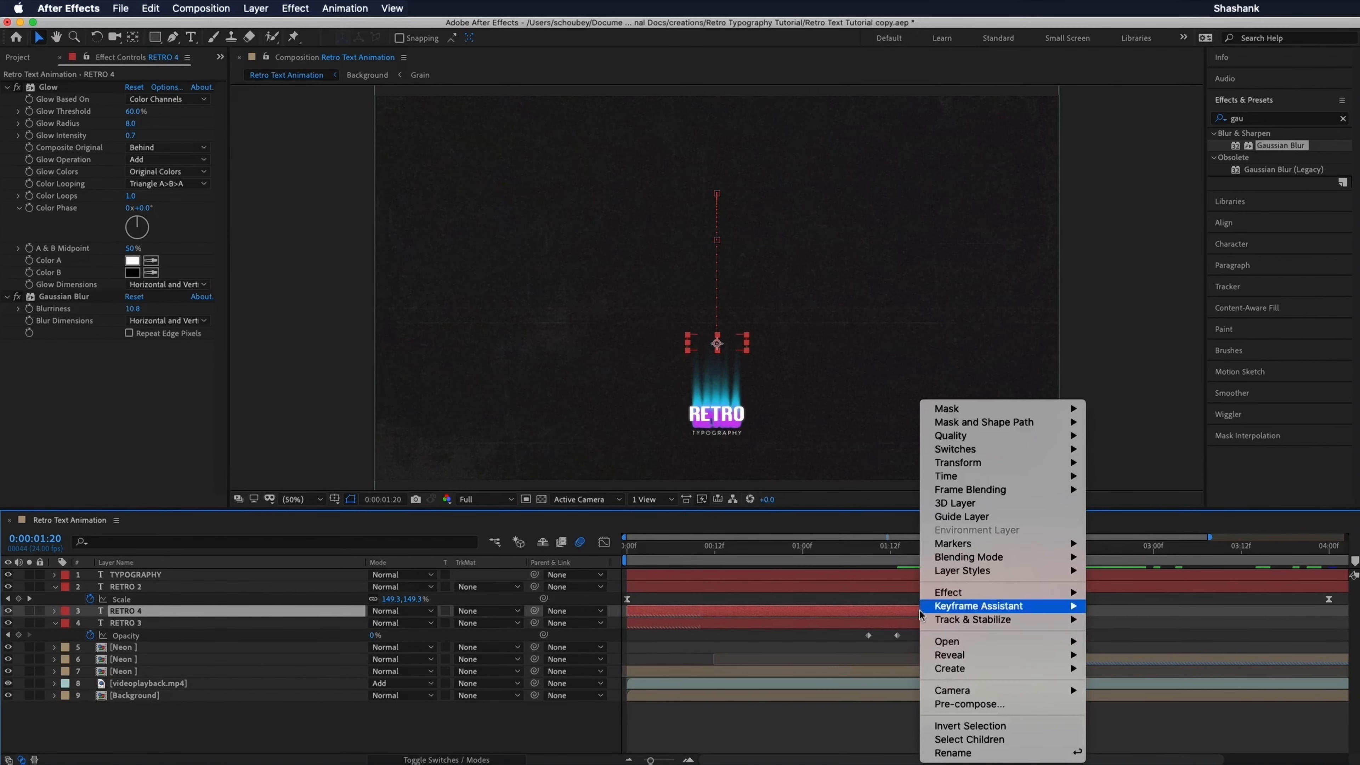
pyautogui.moveTo(964, 474)
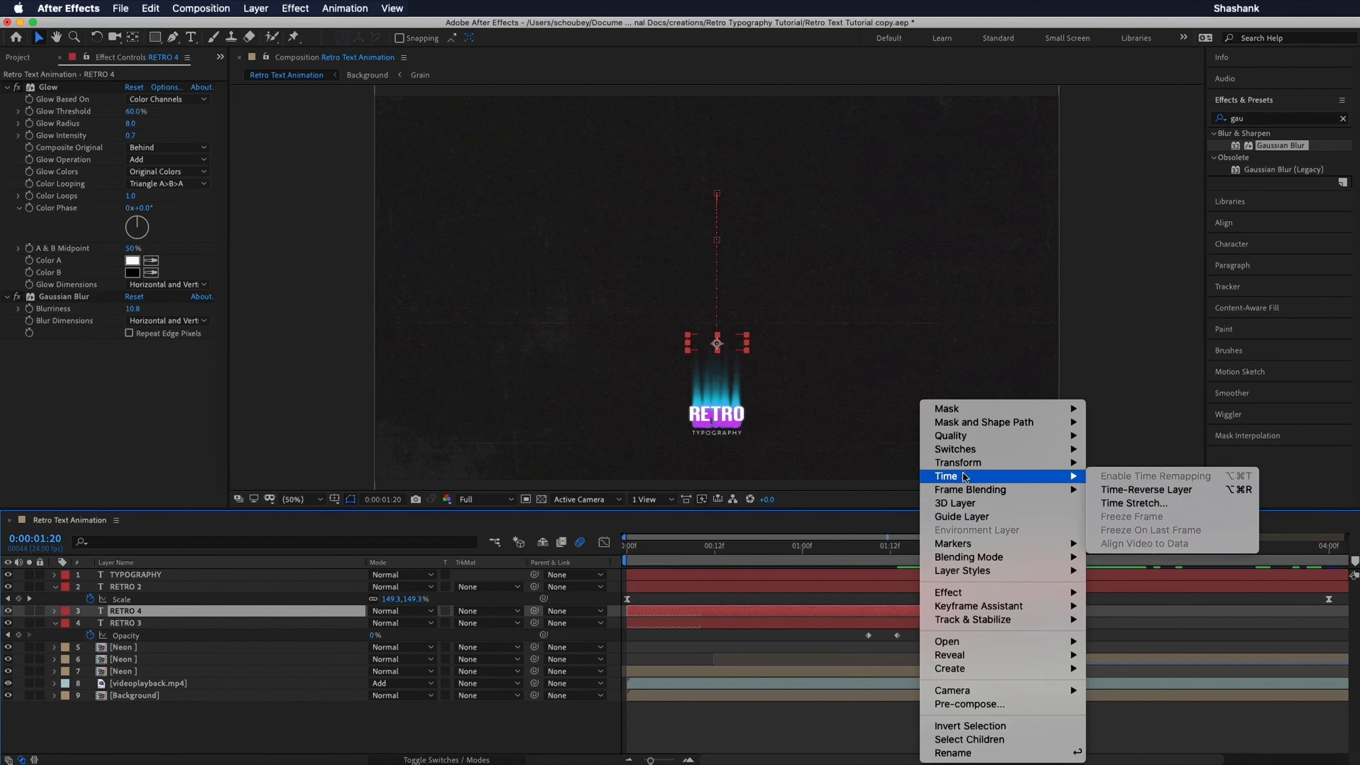
pyautogui.click(1151, 491)
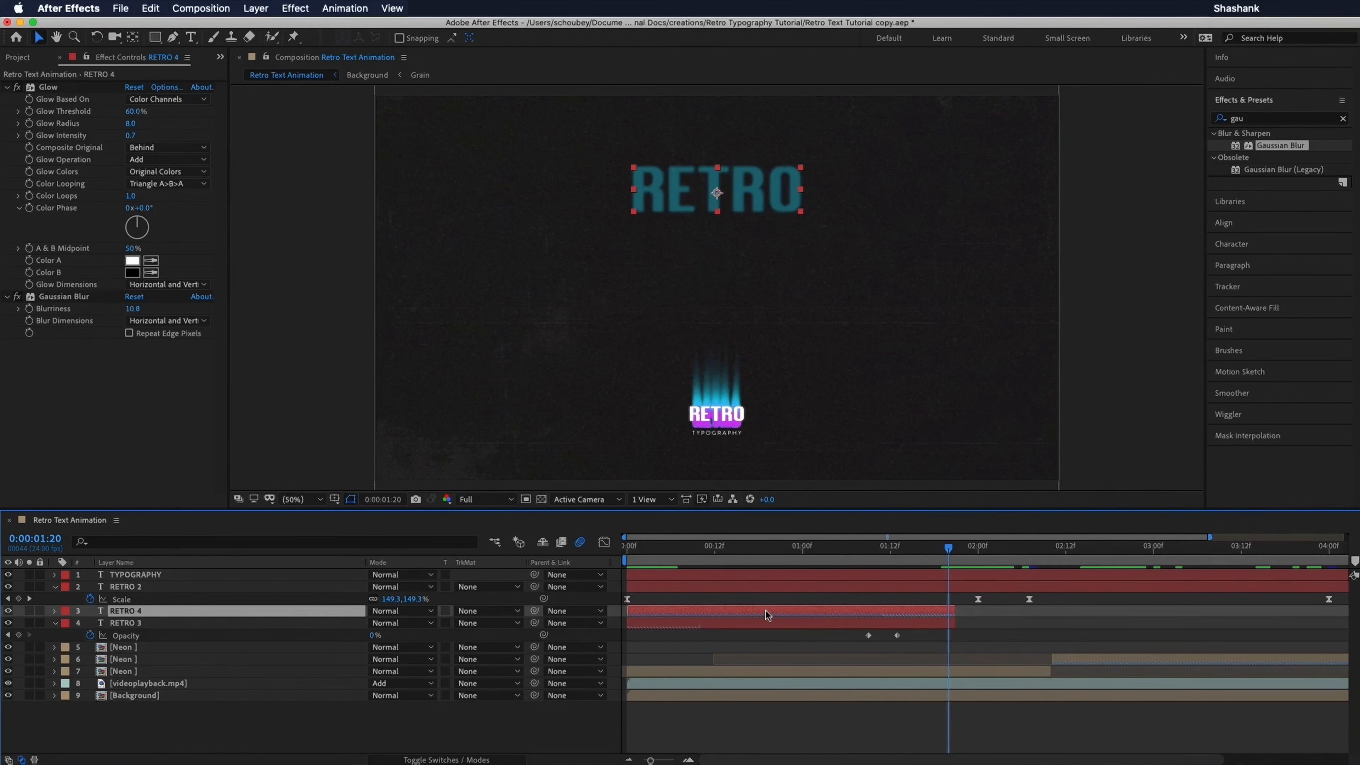
# Step: Move the reversed RETRO 4 layer to start at about 0:00:02:16 and preview its timing against the rising title
pyautogui.moveTo(767, 615); pyautogui.dragTo(1162, 614)
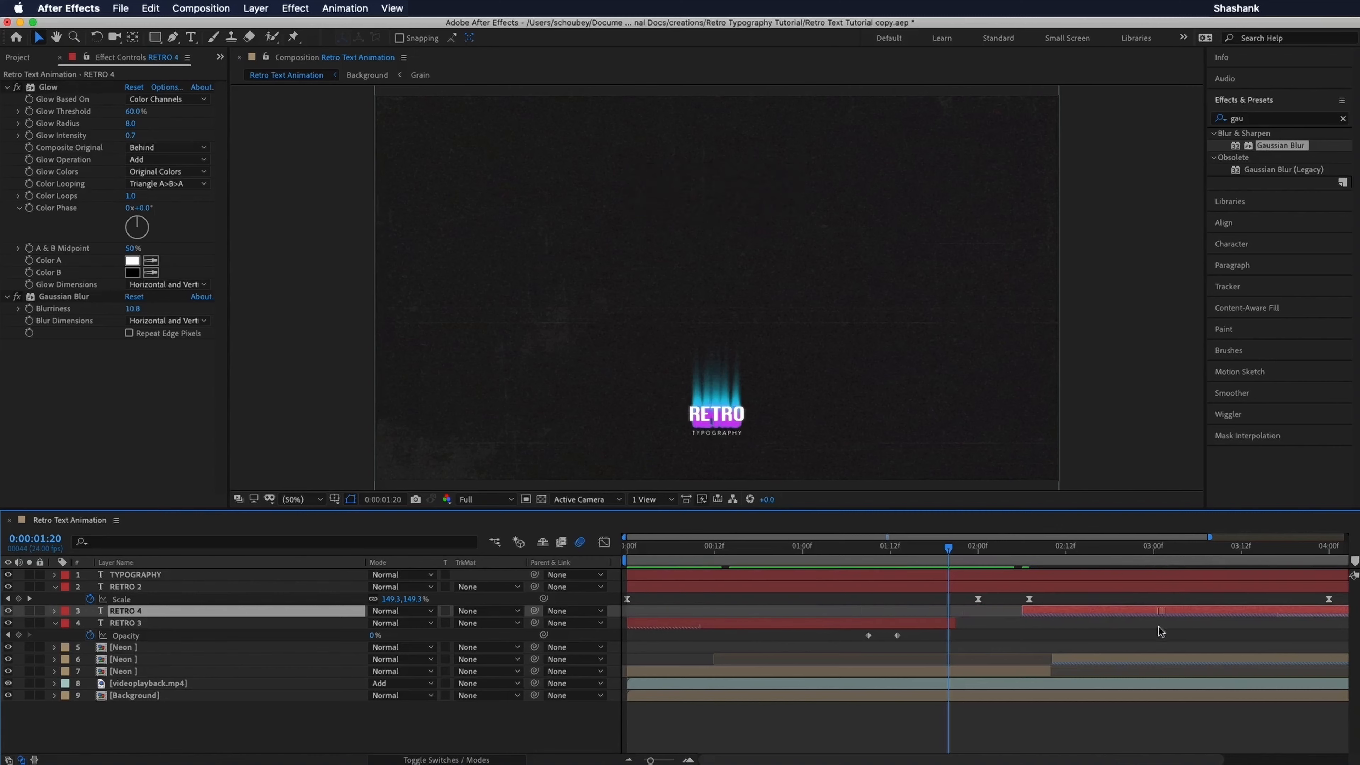
pyautogui.moveTo(1018, 552); pyautogui.dragTo(1199, 558)
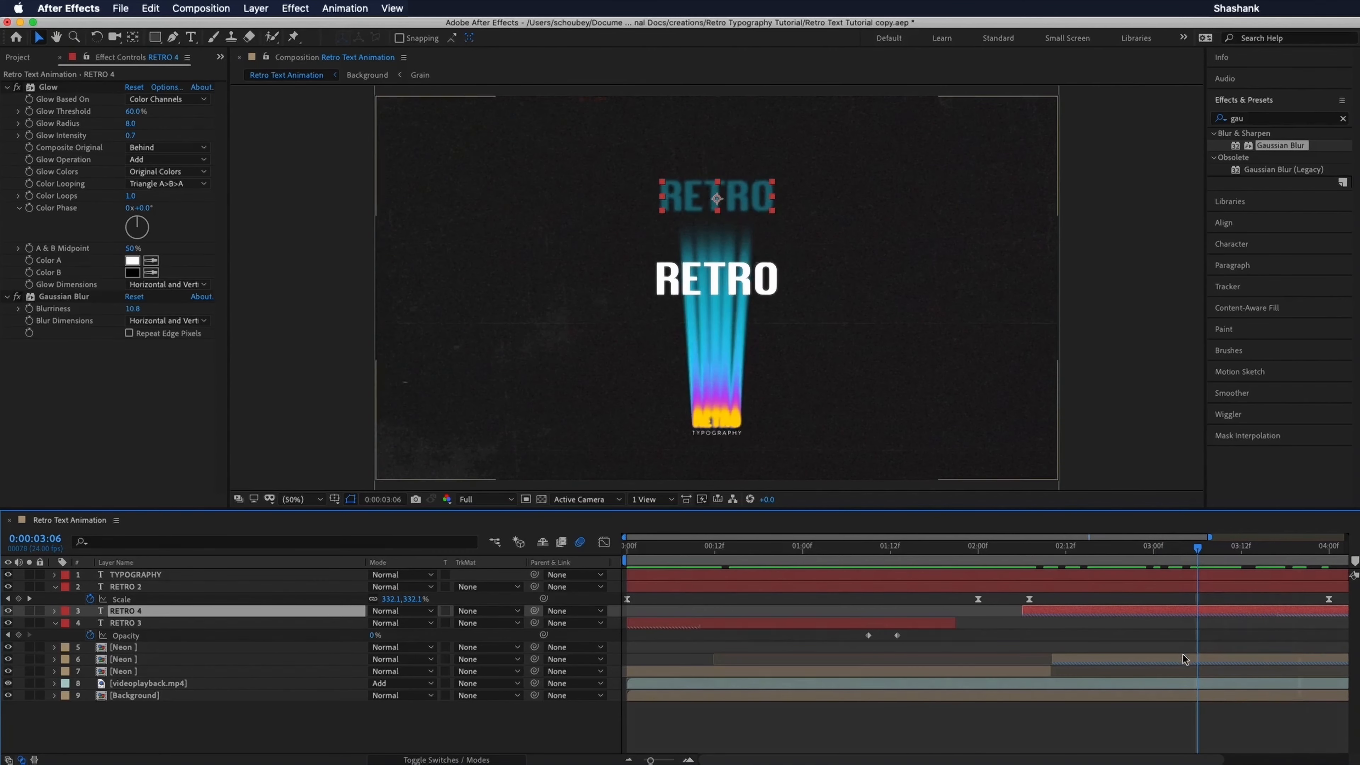
pyautogui.moveTo(1153, 611); pyautogui.dragTo(1226, 612)
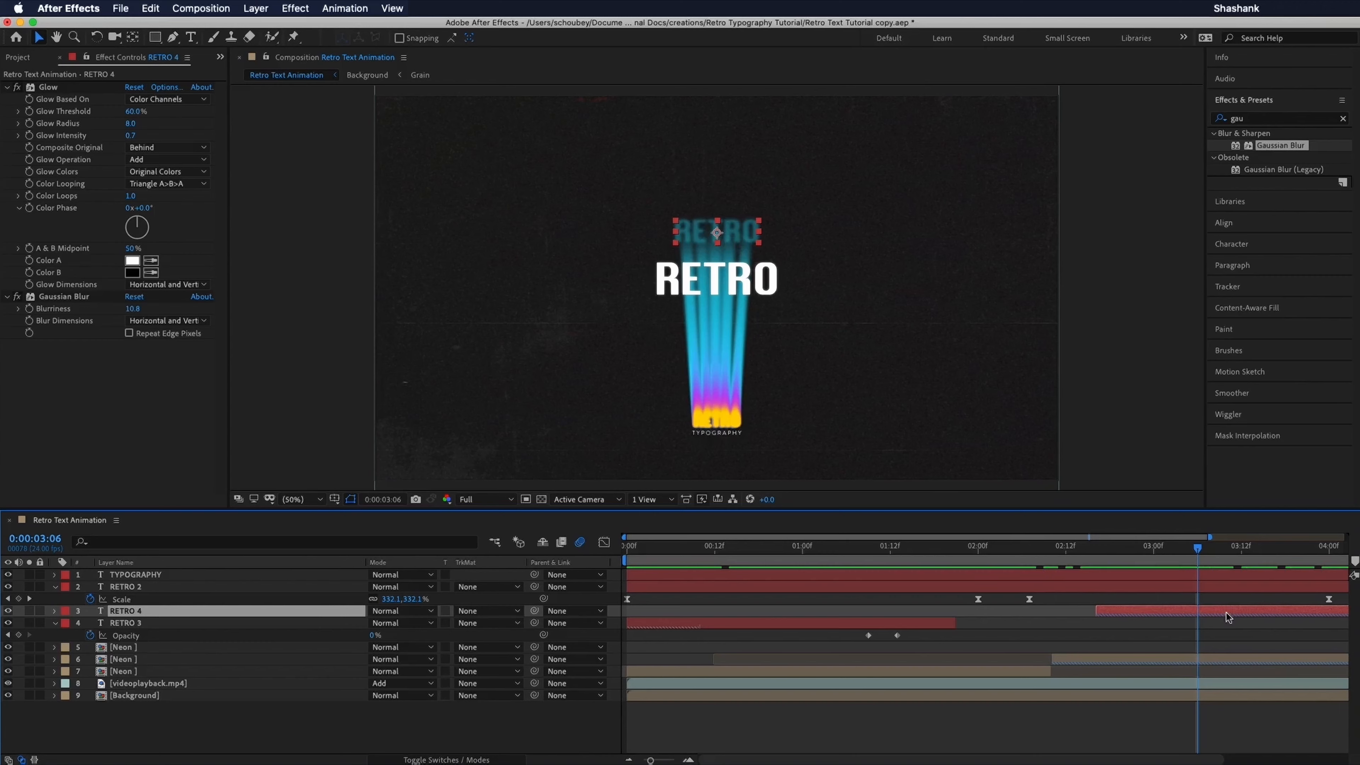
pyautogui.moveTo(1116, 547); pyautogui.dragTo(876, 562)
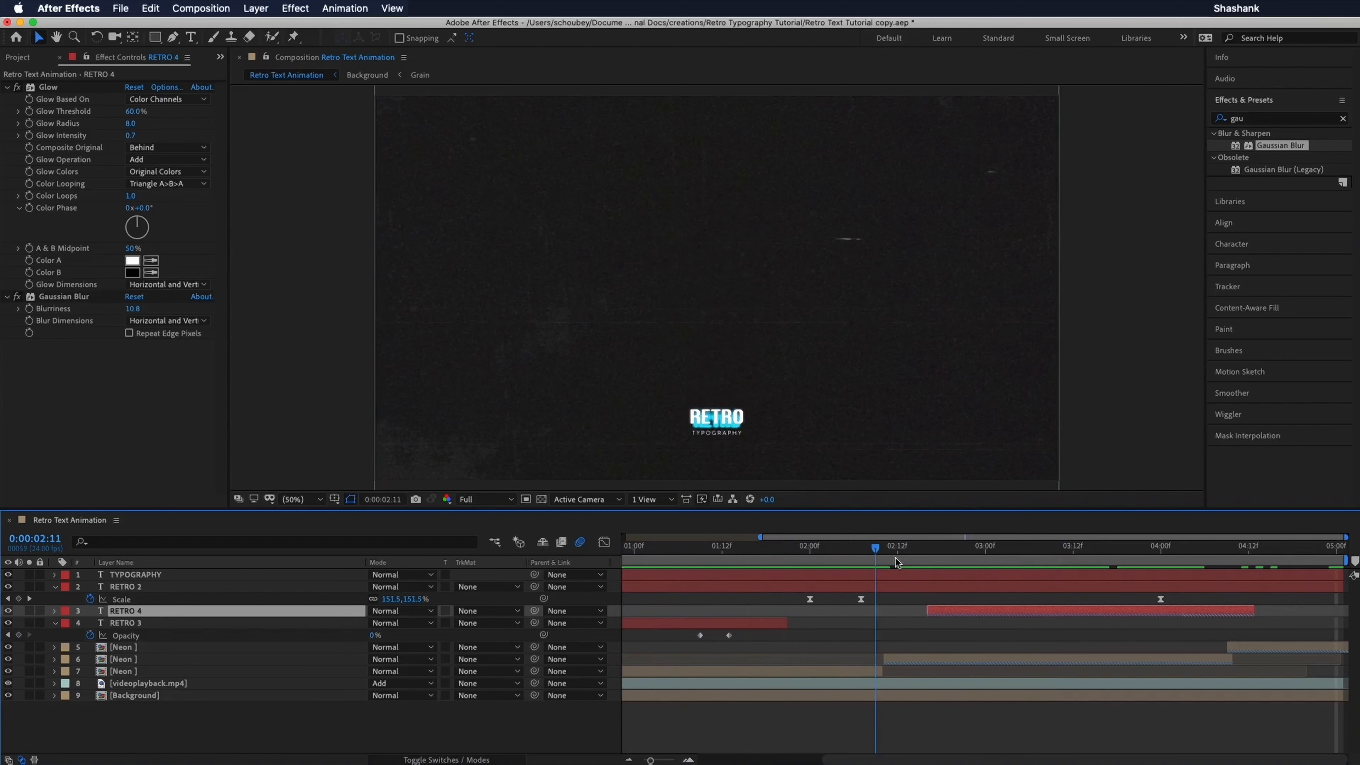
pyautogui.press('space')
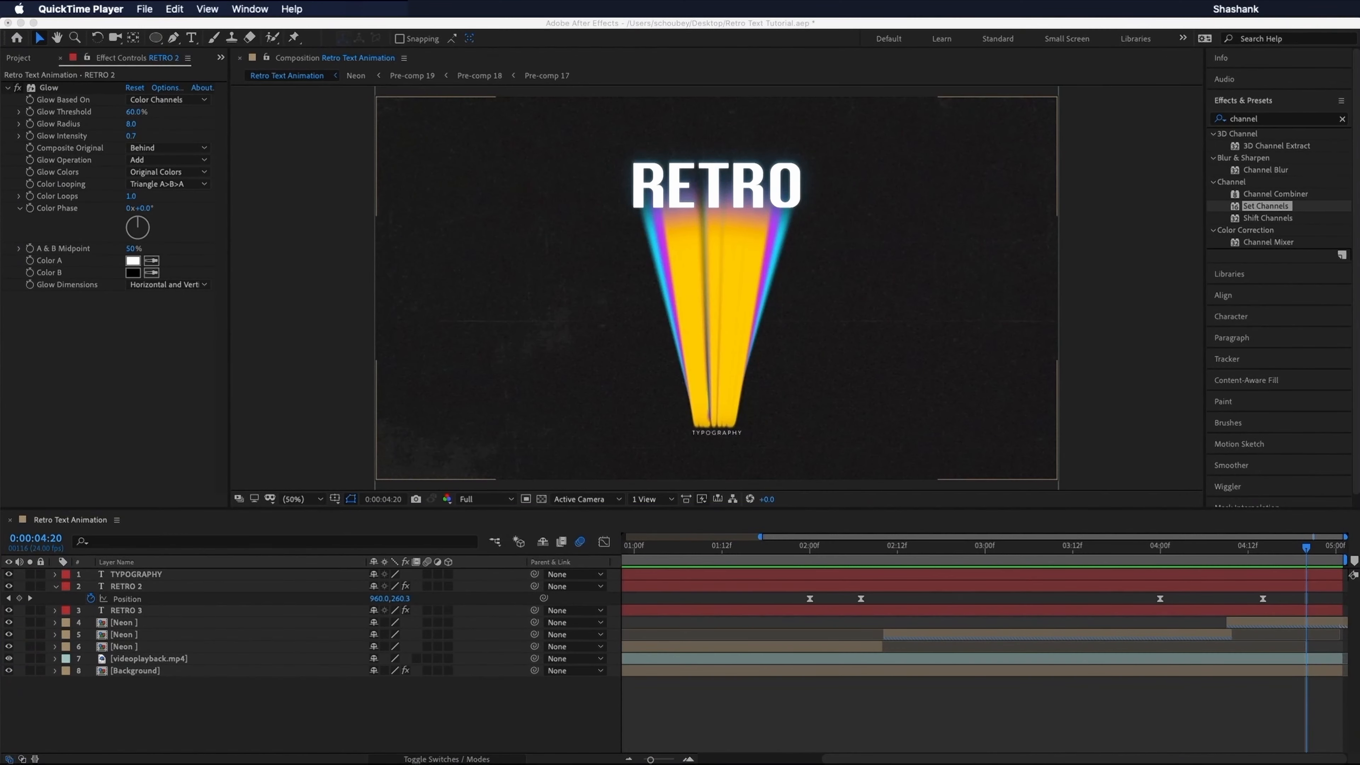
# Step: Play the complete animation from the start and review it with the composition view maximized
pyautogui.click(729, 548)
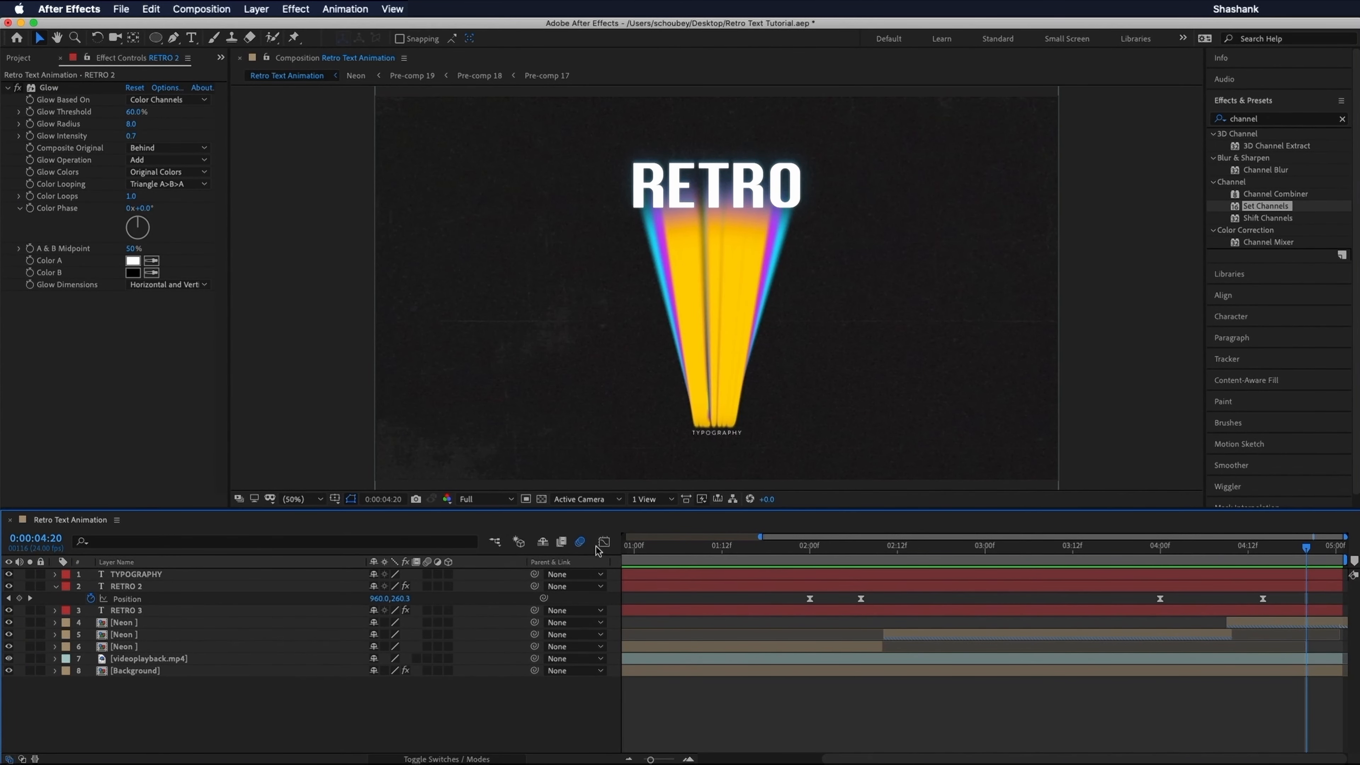
pyautogui.moveTo(658, 548); pyautogui.dragTo(577, 549)
pyautogui.press('space')
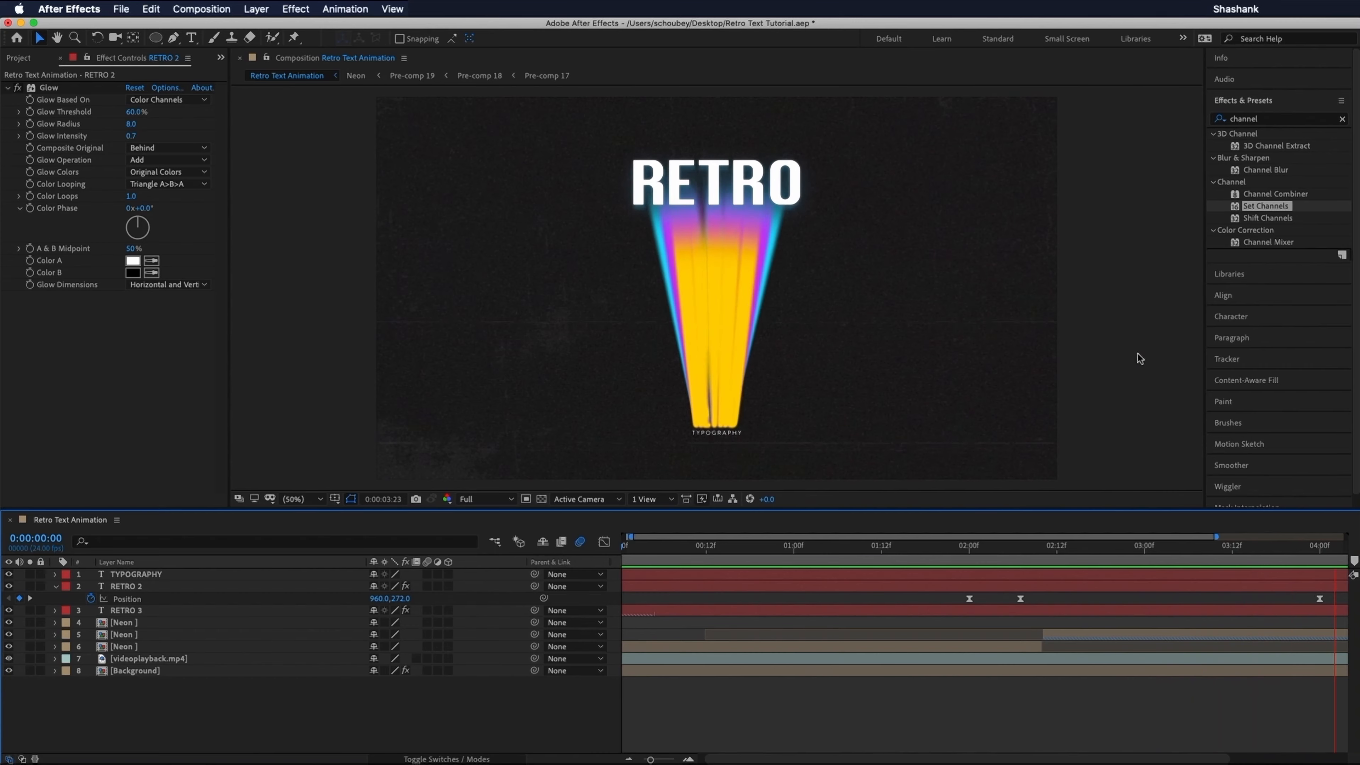
pyautogui.press('`')
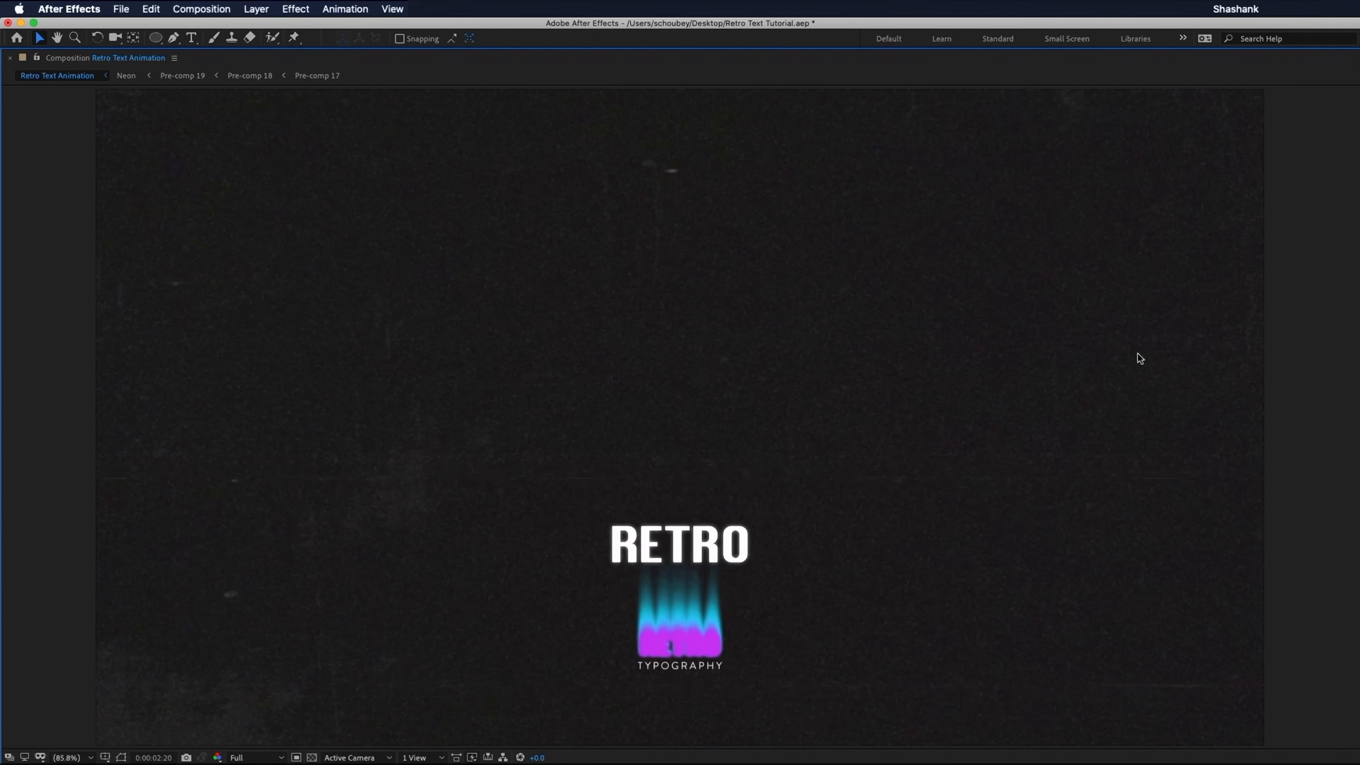
pyautogui.press('`')
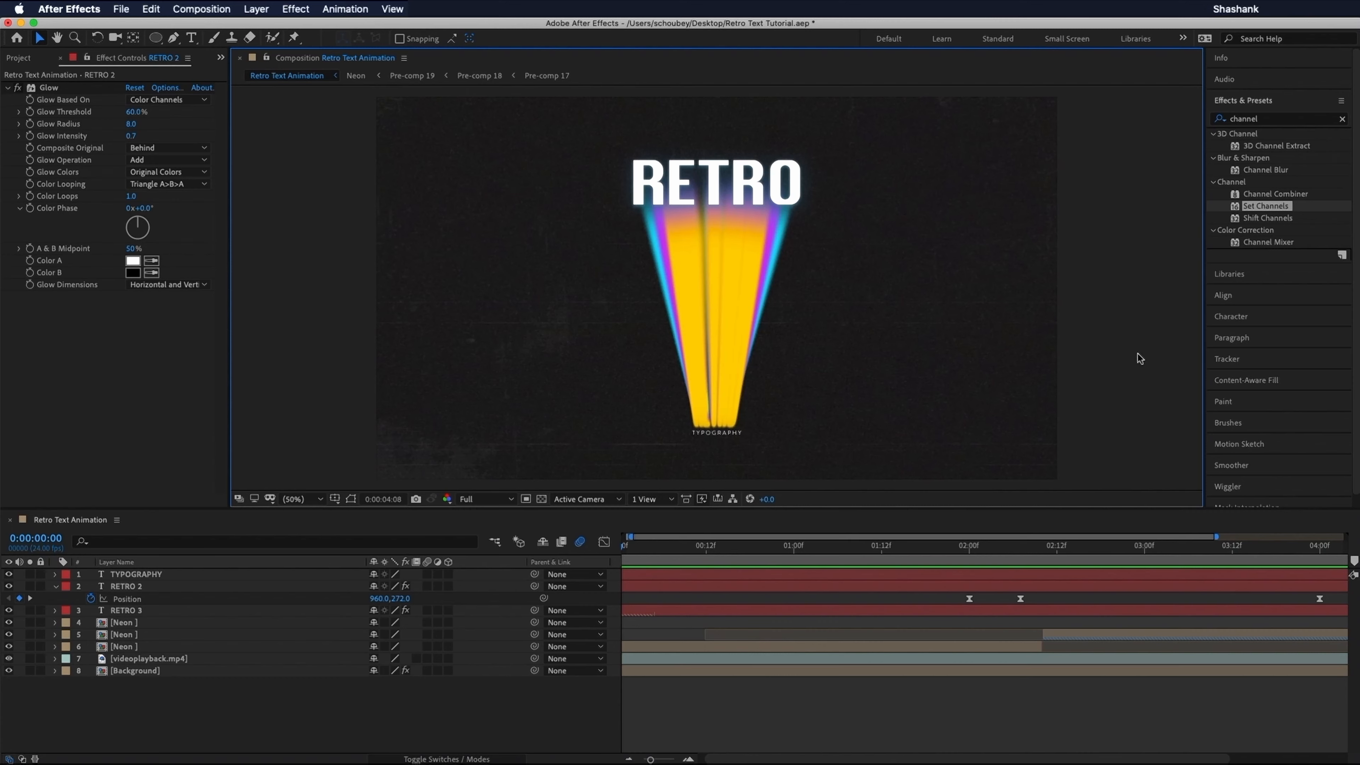
pyautogui.press('space')
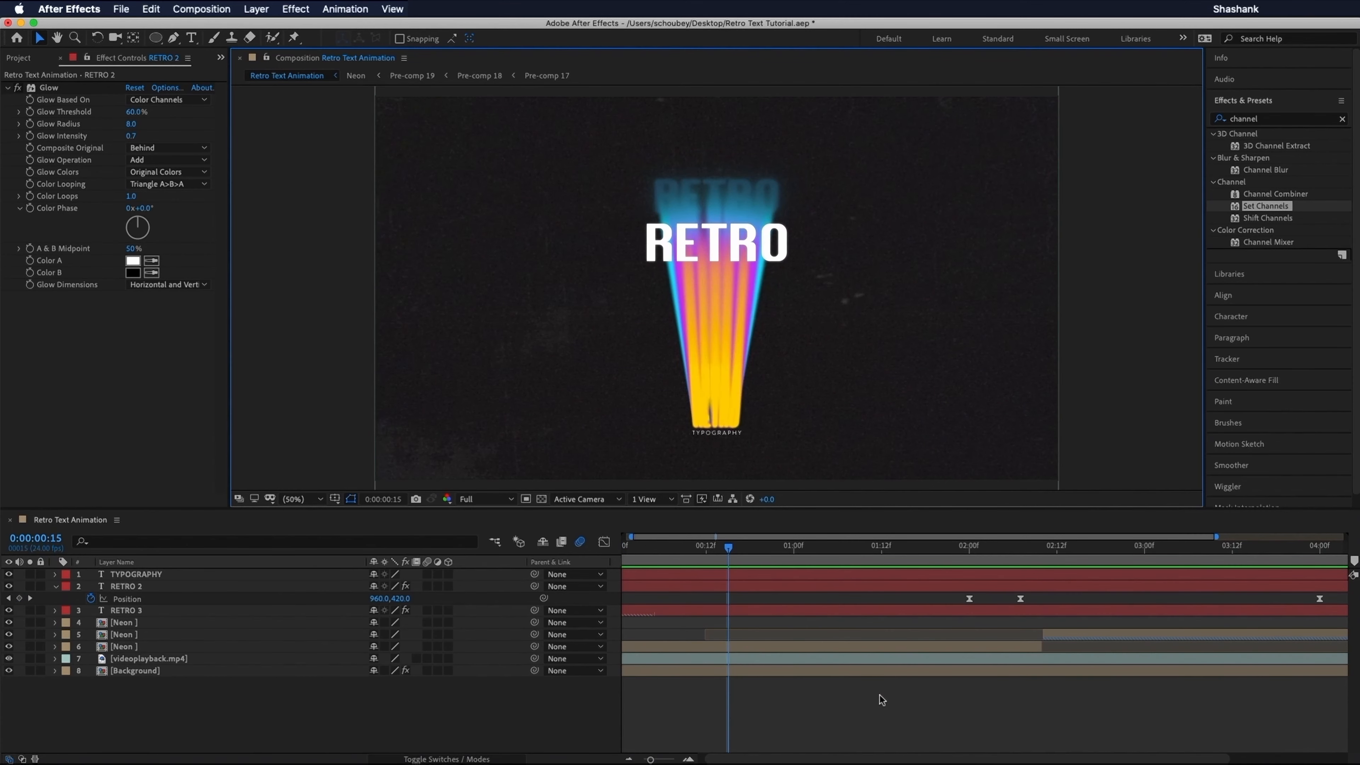
# Step: Save the project and add the Retro Text Animation composition to the Adobe Media Encoder queue
pyautogui.click(590, 556)
pyautogui.press('super+s')
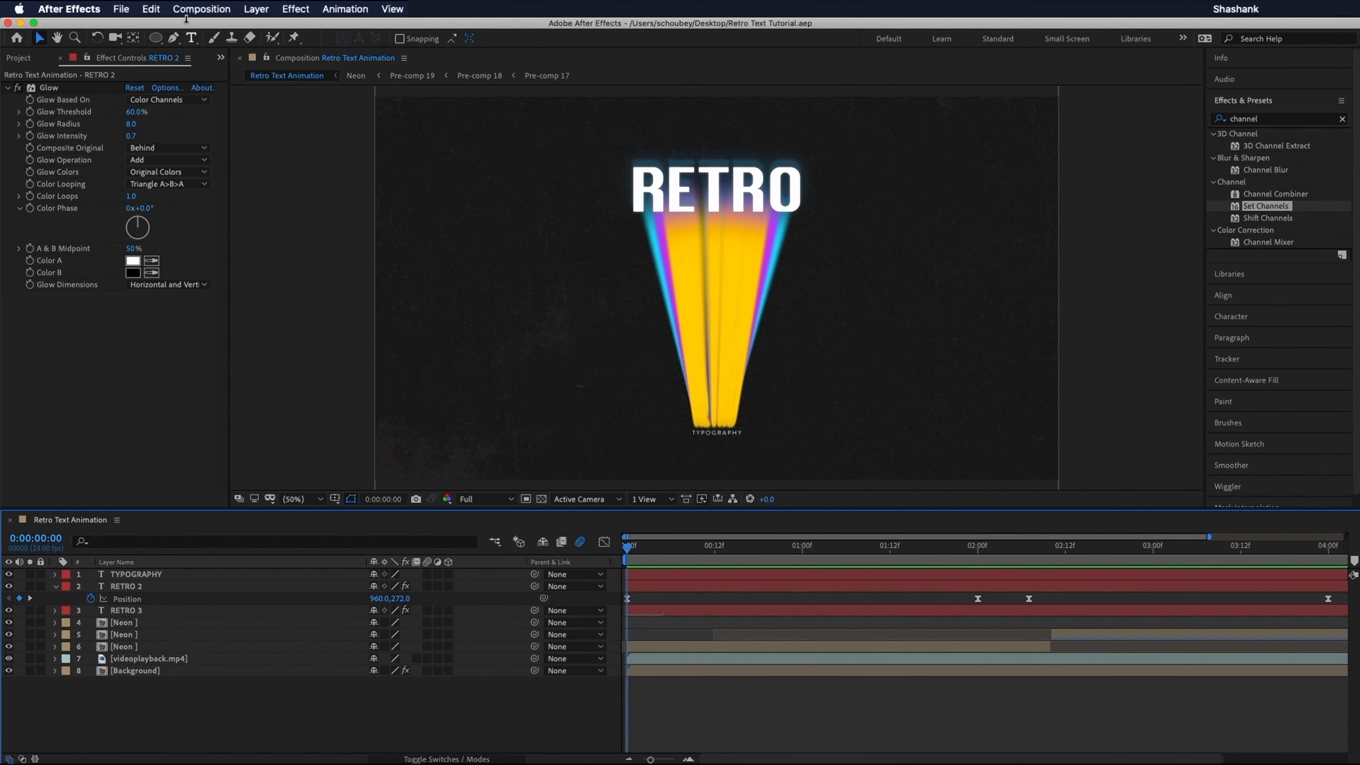
pyautogui.click(216, 8)
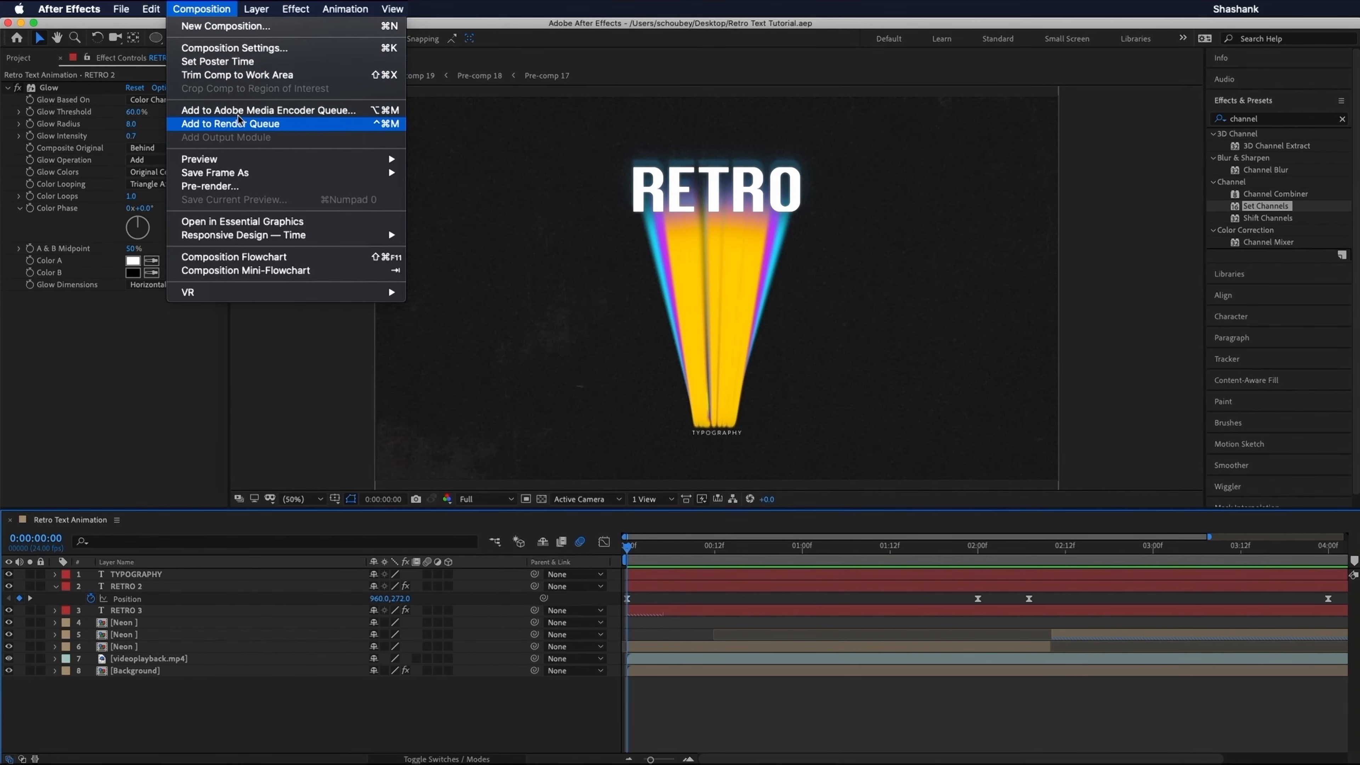
pyautogui.click(271, 113)
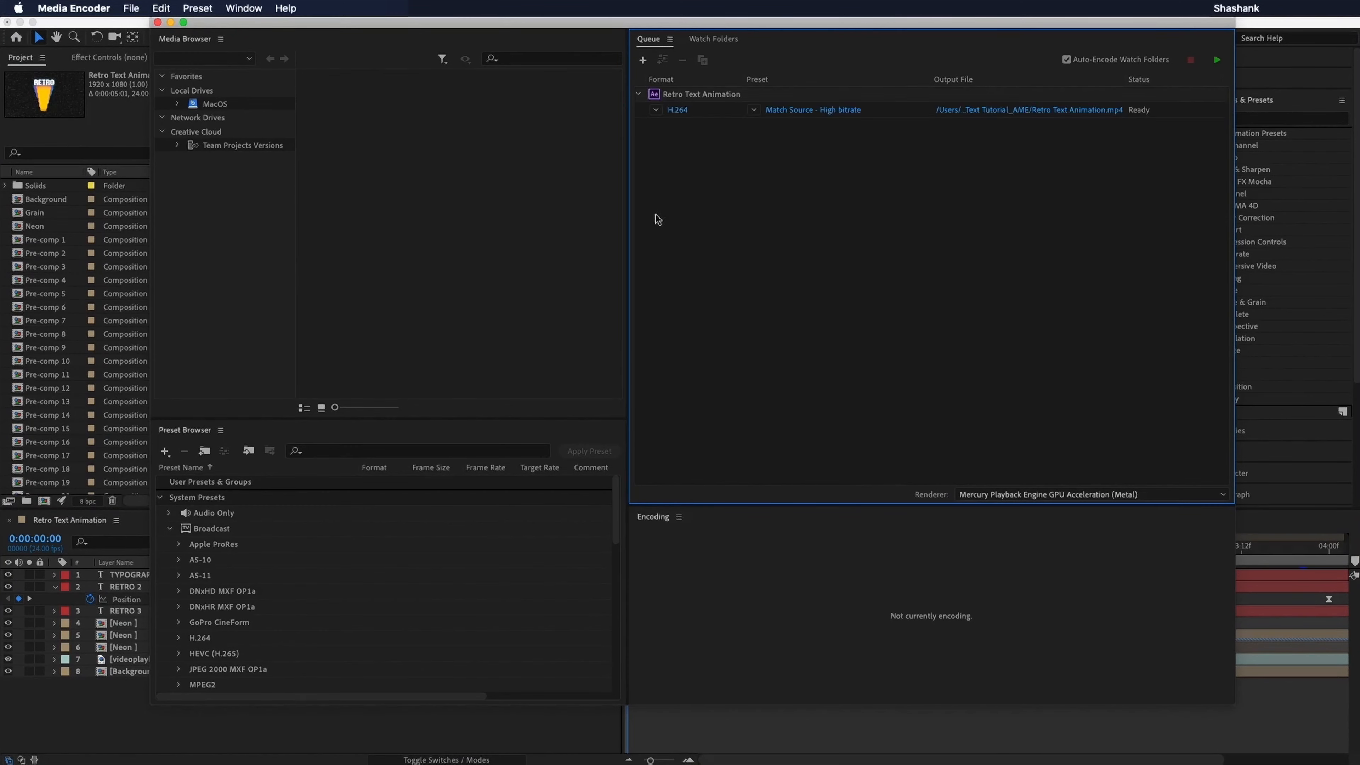
# Step: Open the queued composition's export settings, keep the H.264 format, and save the output as Retro Text Animation.mp4 on the Desktop
pyautogui.click(679, 111)
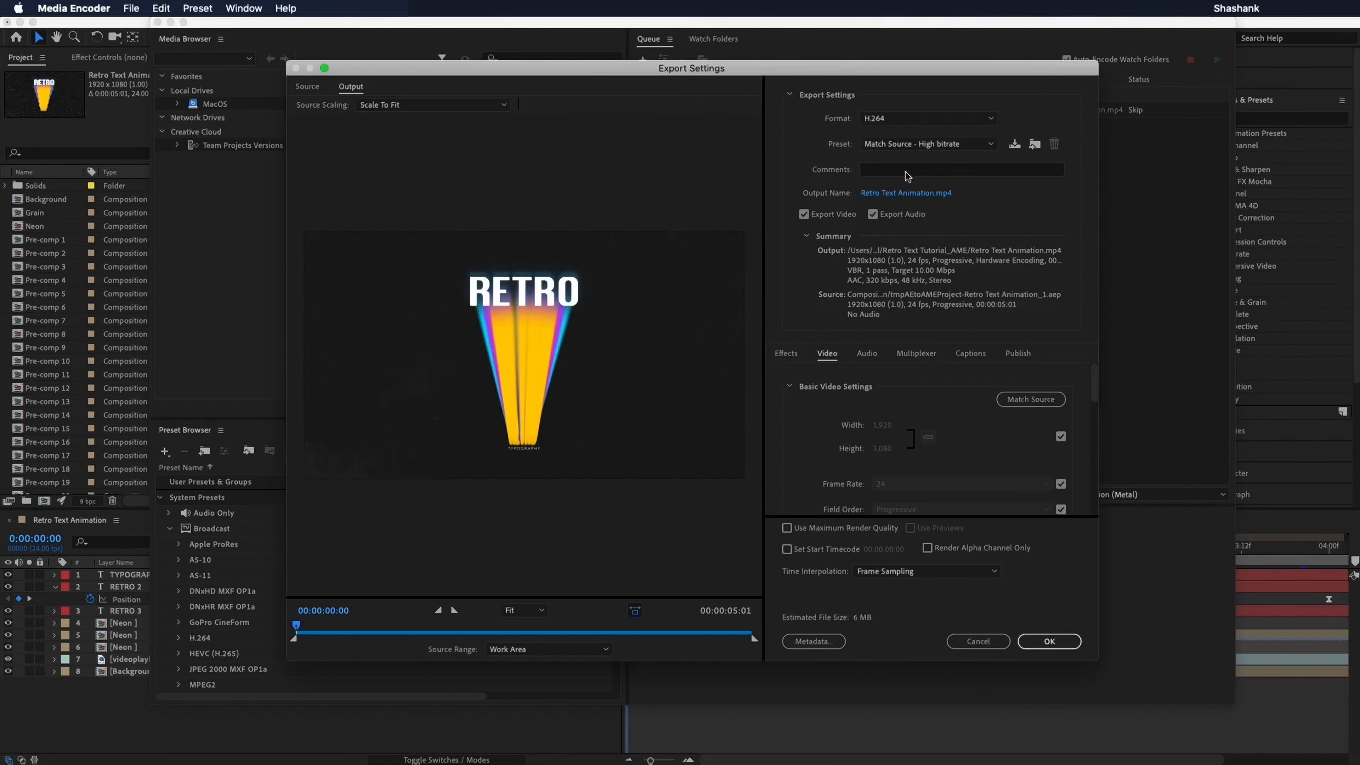
pyautogui.click(904, 121)
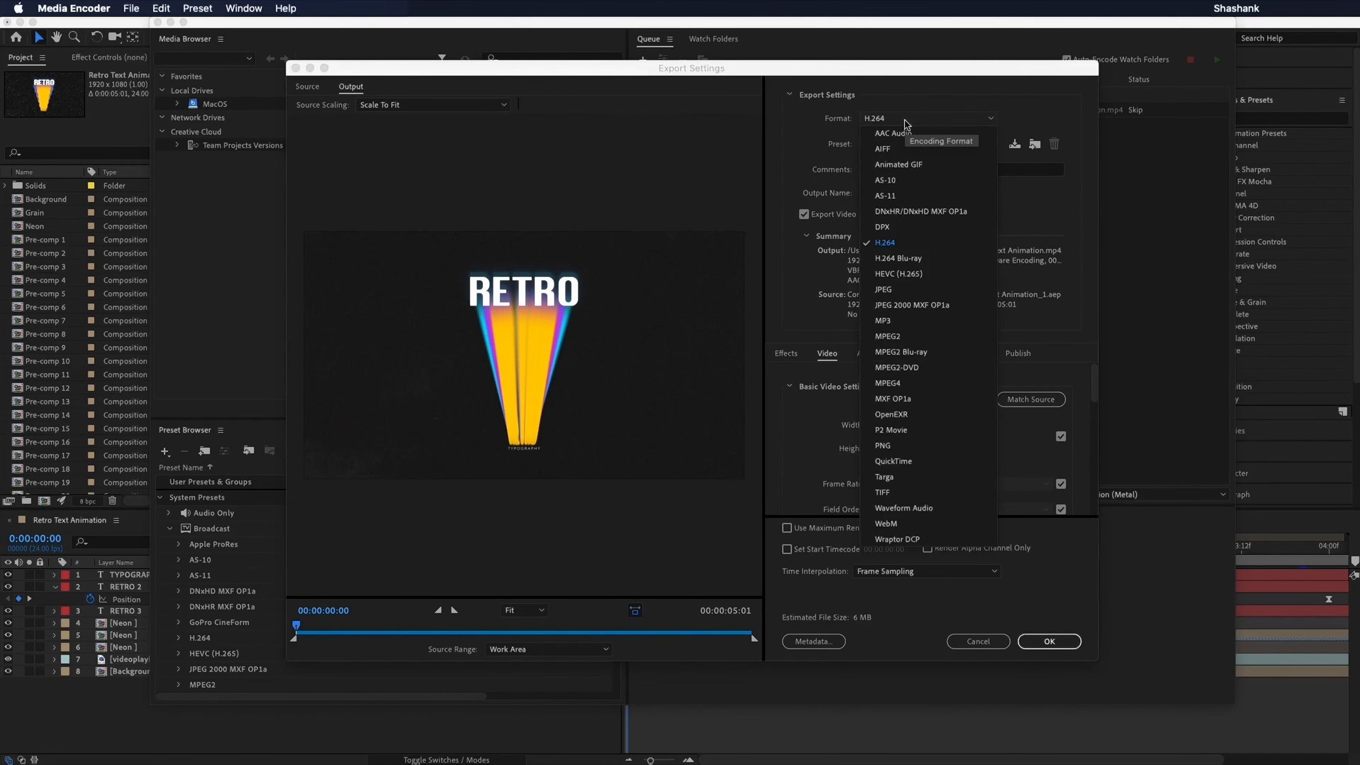
pyautogui.click(959, 104)
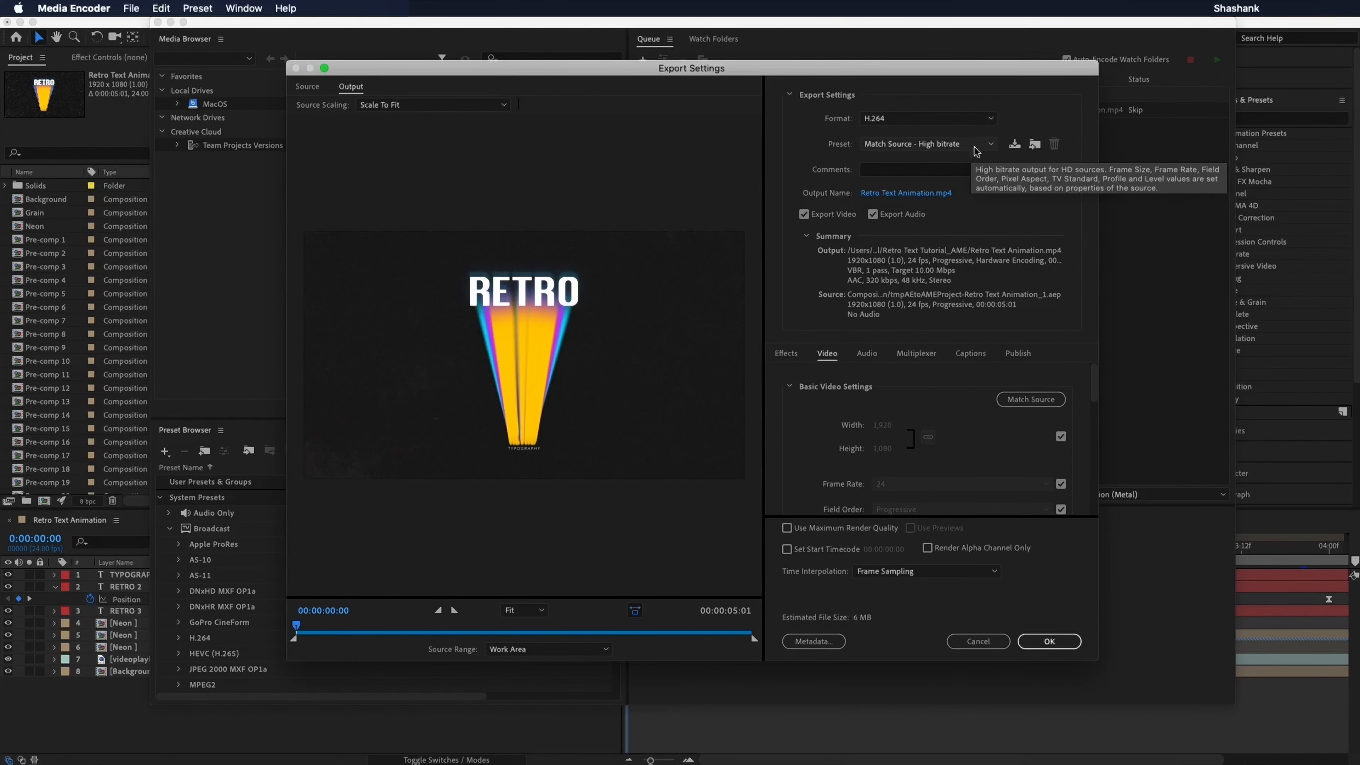
pyautogui.click(940, 193)
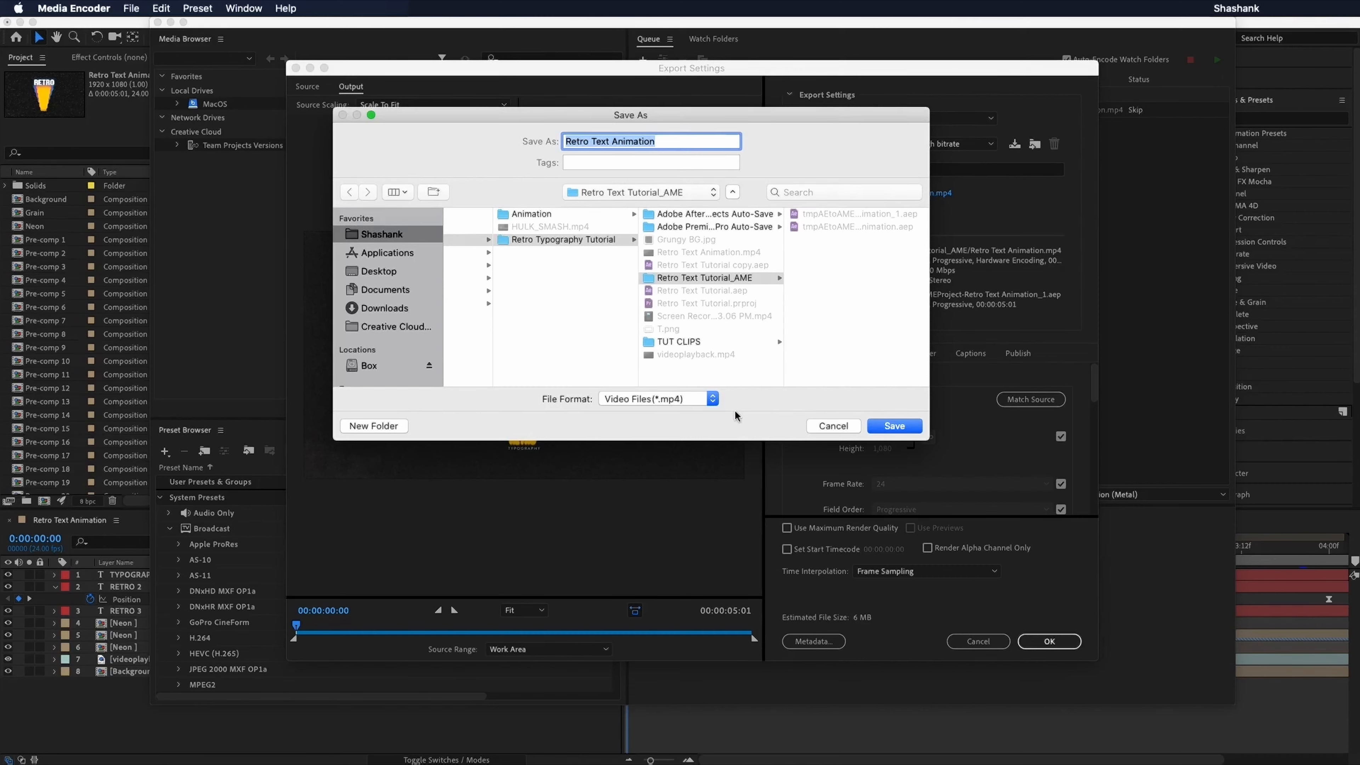
pyautogui.click(386, 272)
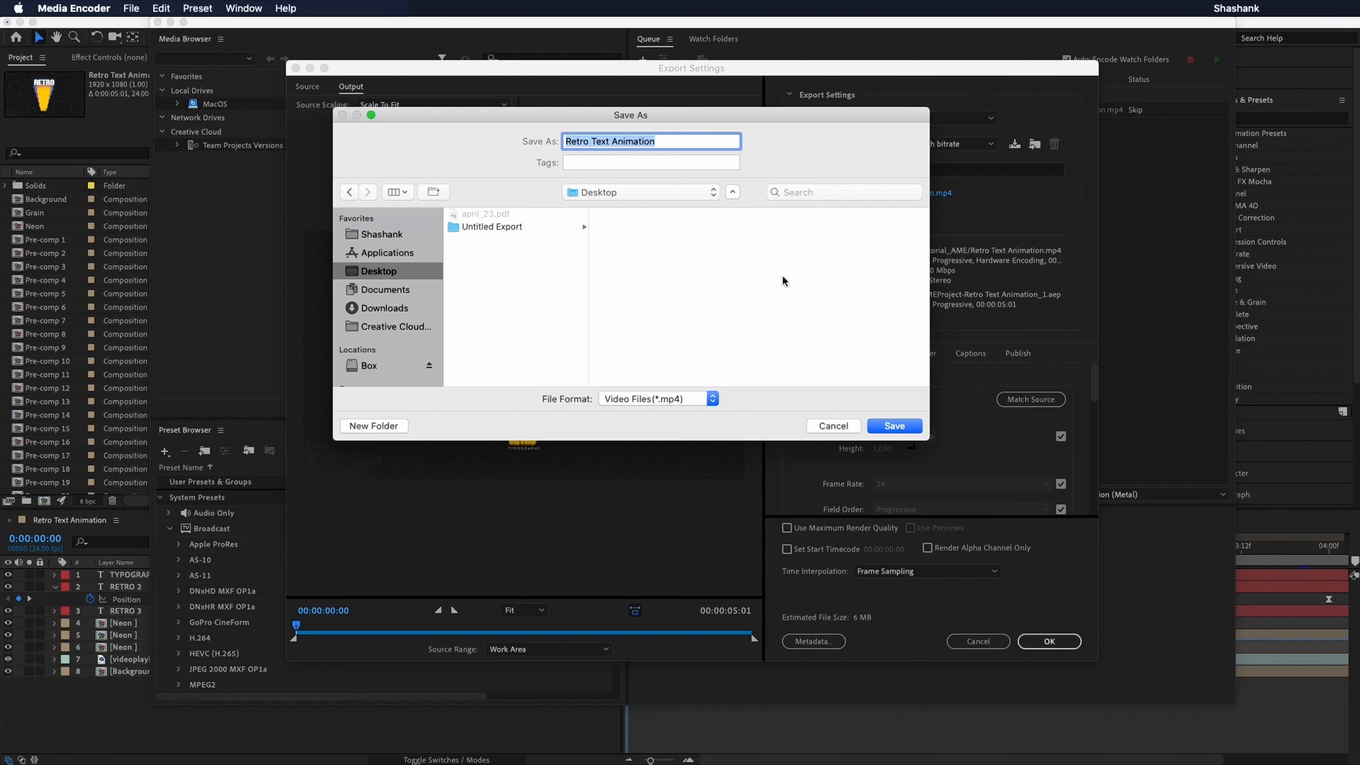
pyautogui.click(893, 426)
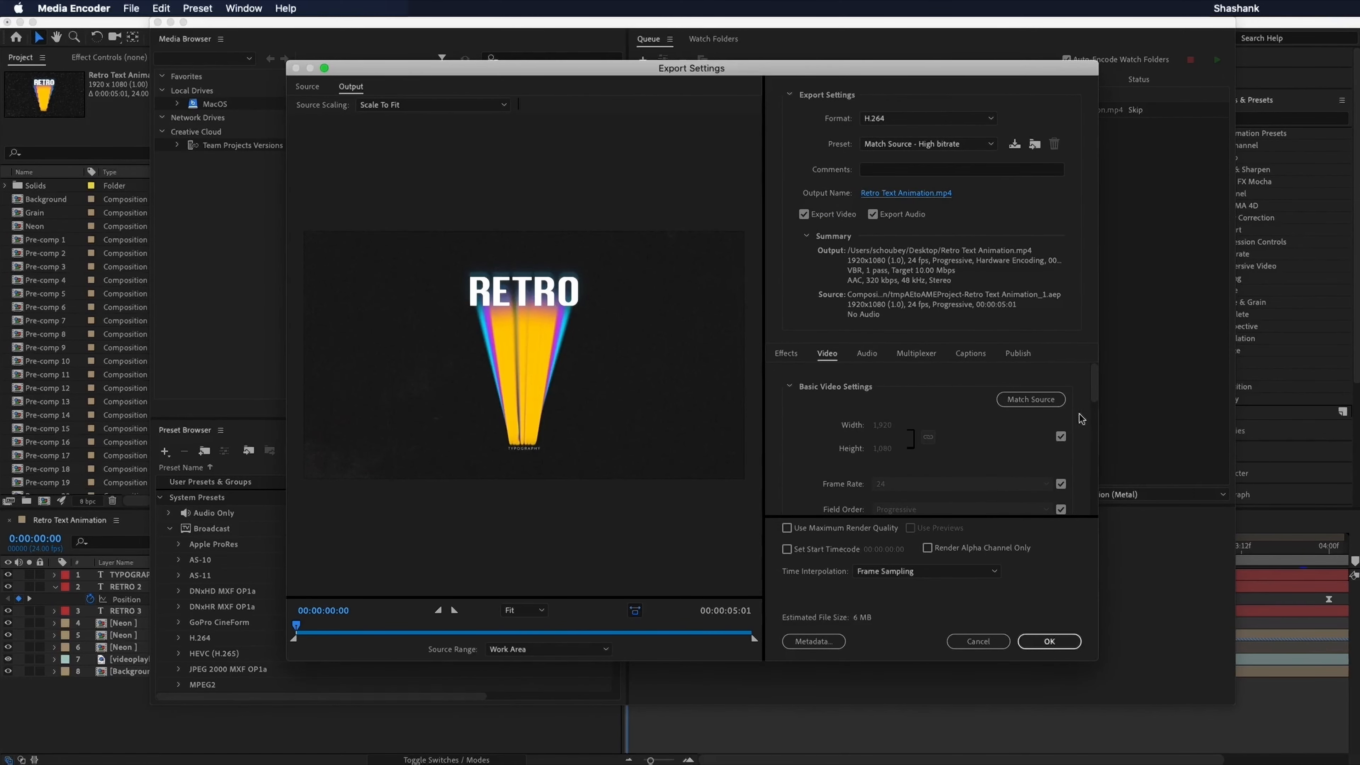
# Step: Set the bitrate encoding to VBR, 2 pass and enable Render at Maximum Depth in the video settings
pyautogui.scroll(-10, 1080, 419)
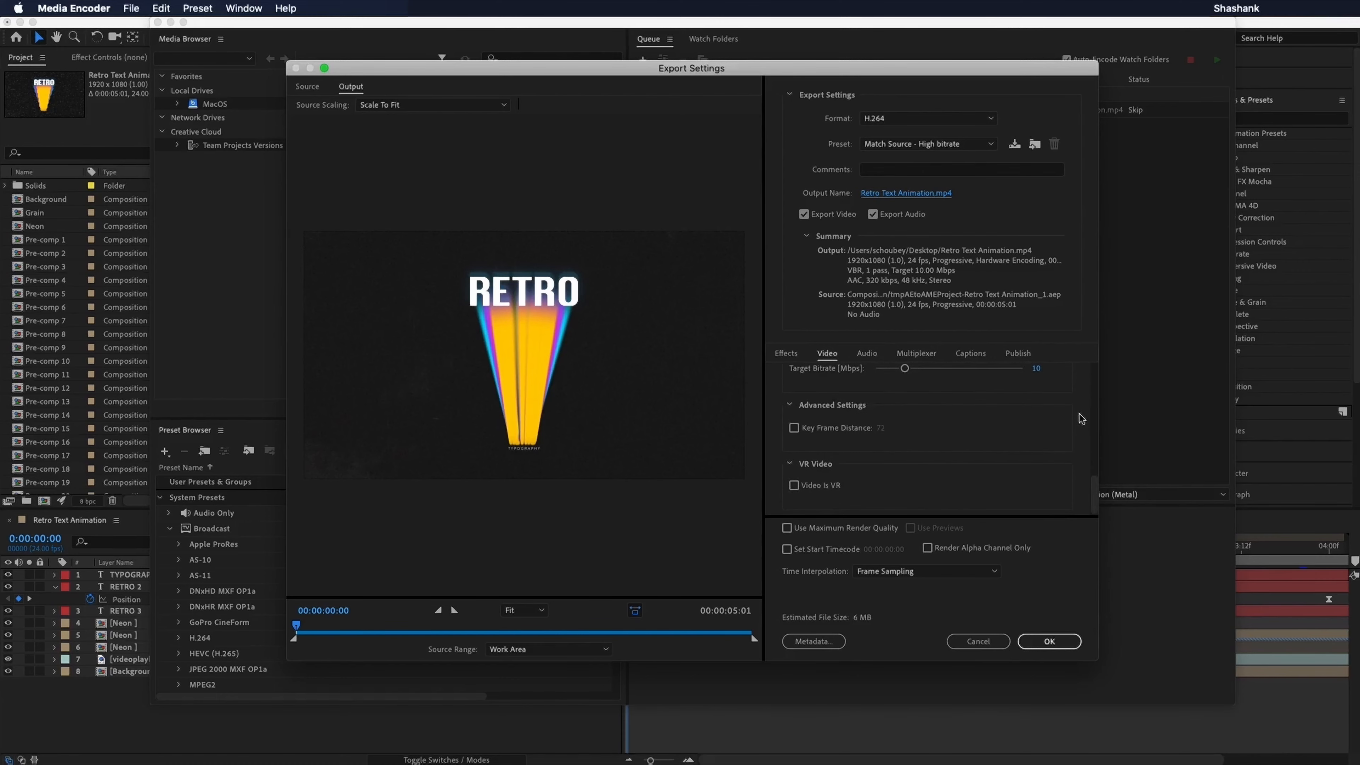
pyautogui.scroll(3, 1080, 419)
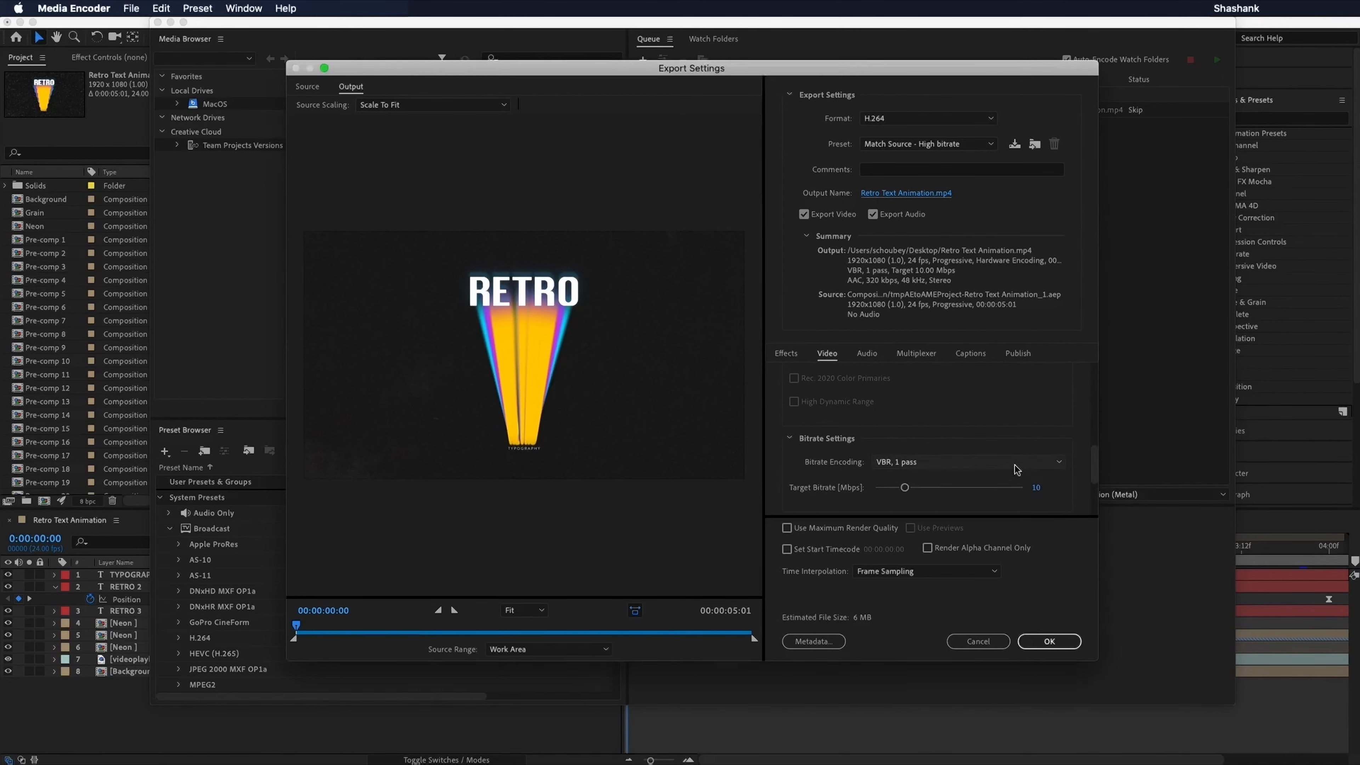
pyautogui.click(1016, 466)
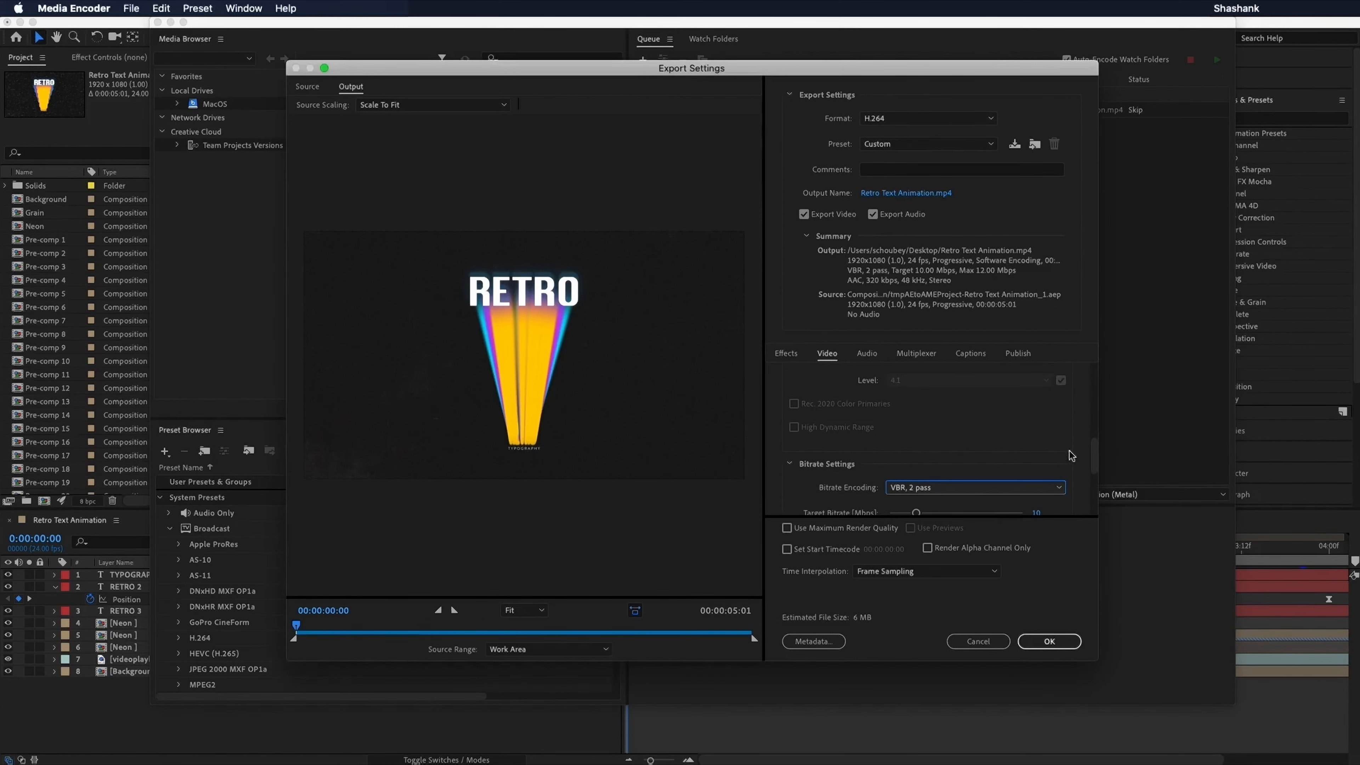
pyautogui.scroll(-5, 1069, 455)
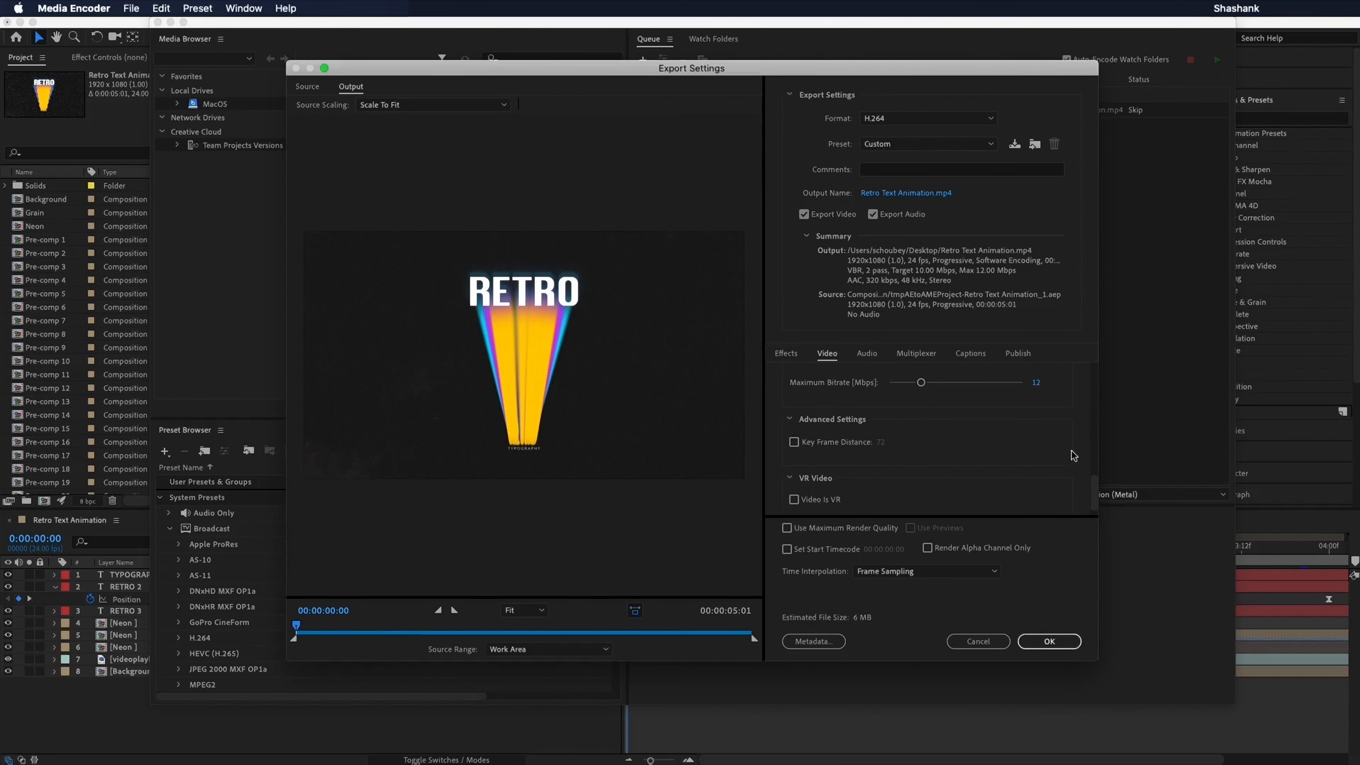
pyautogui.scroll(4, 1073, 456)
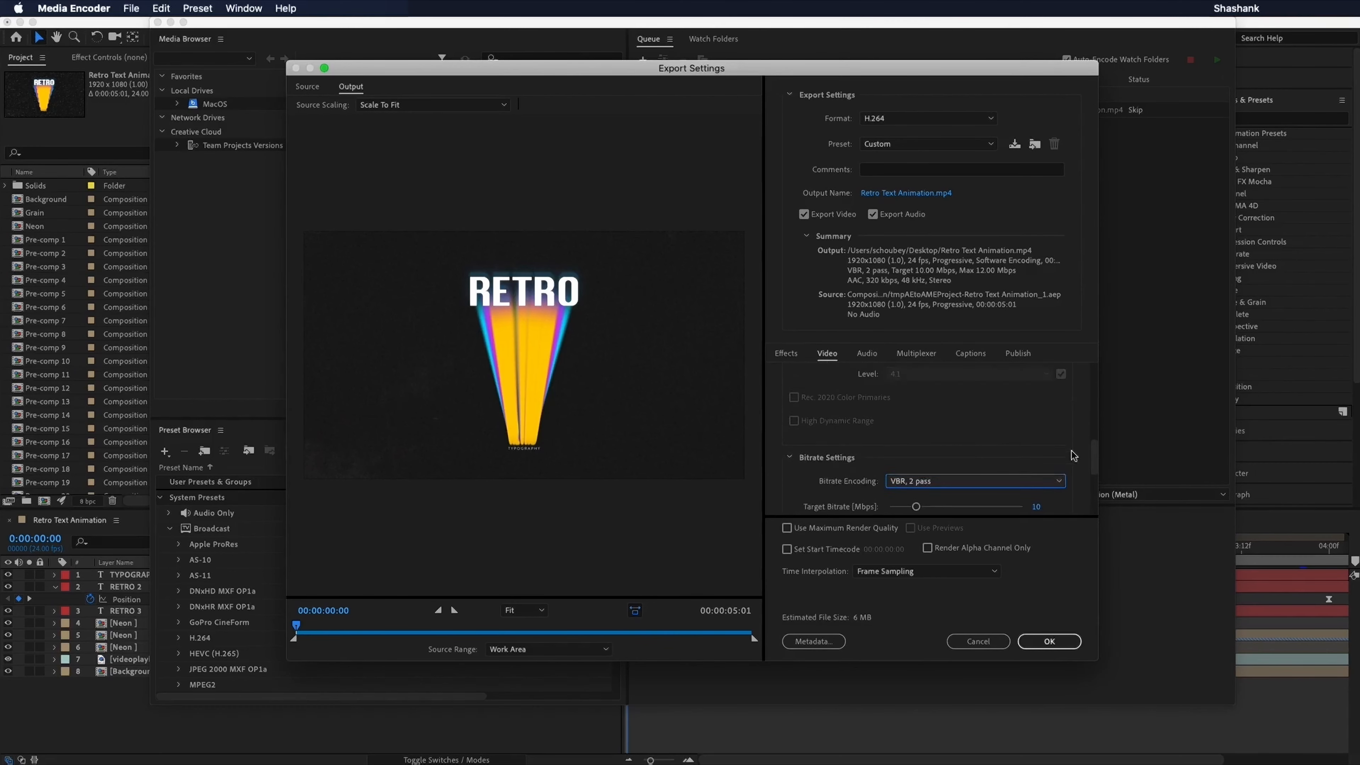
pyautogui.scroll(4, 1073, 456)
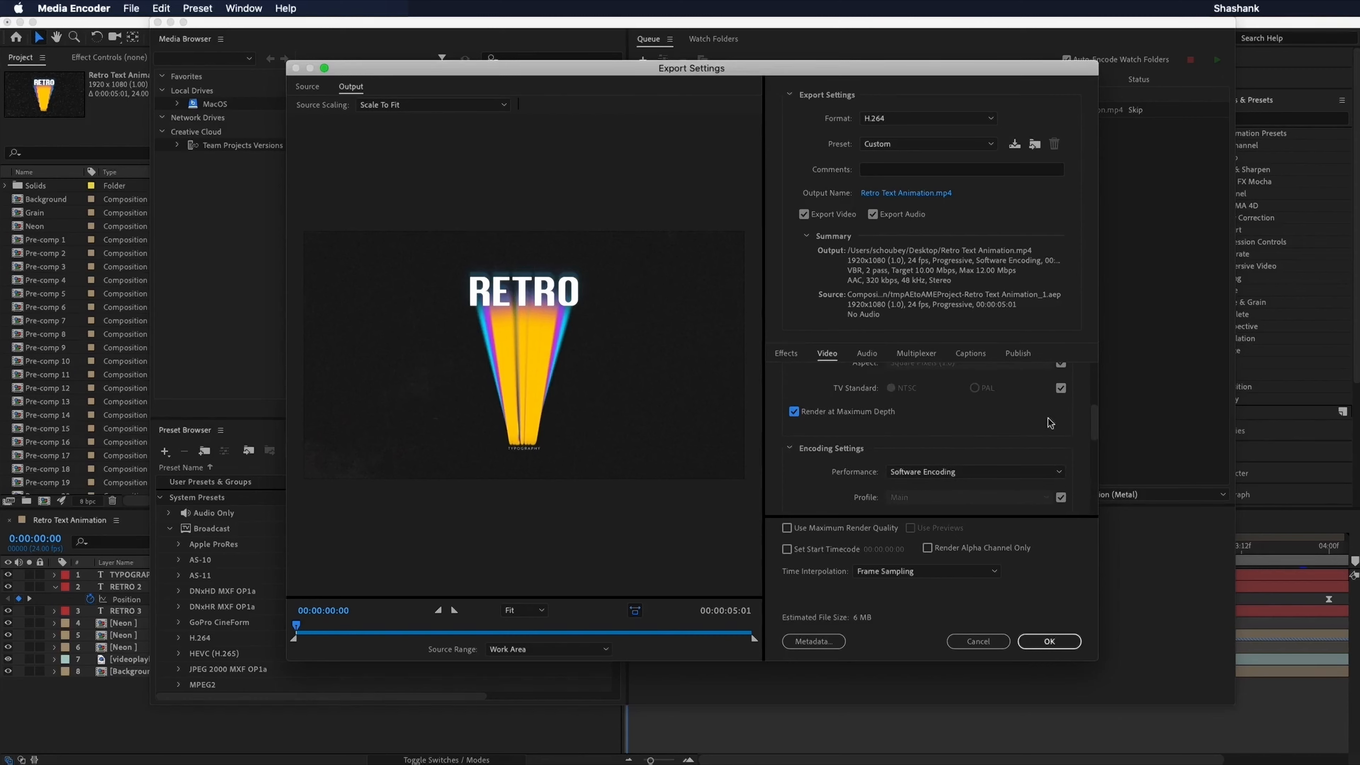
pyautogui.scroll(5, 1073, 428)
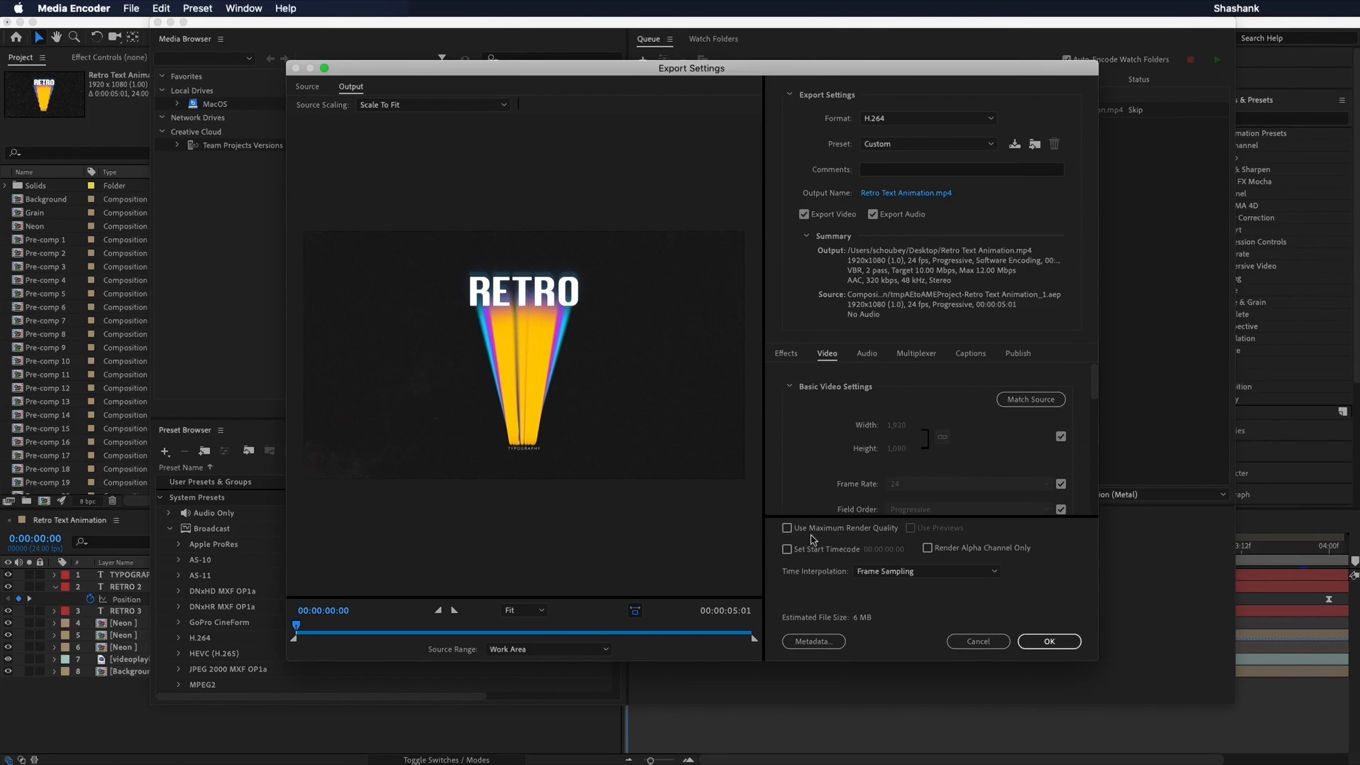
# Step: Enable Use Maximum Render Quality for the export and start encoding the queue
pyautogui.click(787, 527)
pyautogui.click(1063, 648)
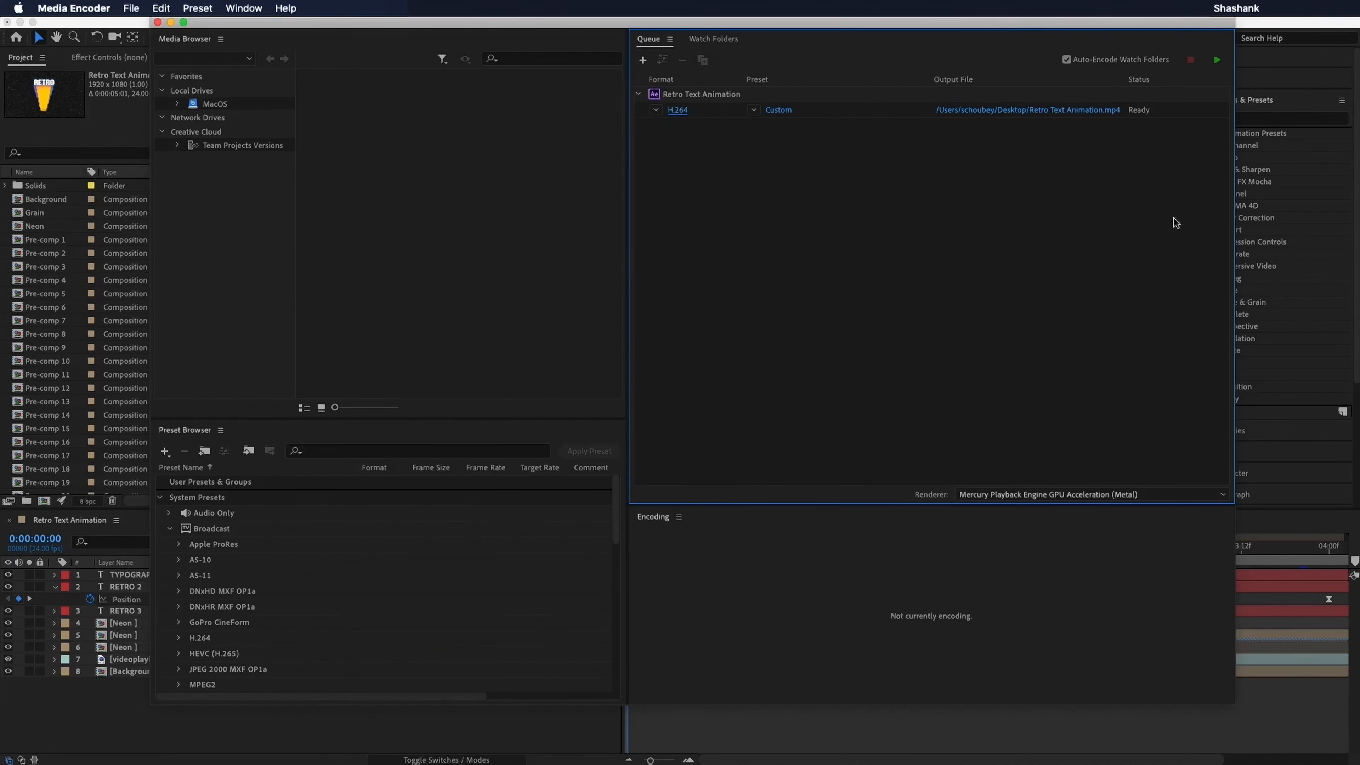
pyautogui.click(1217, 60)
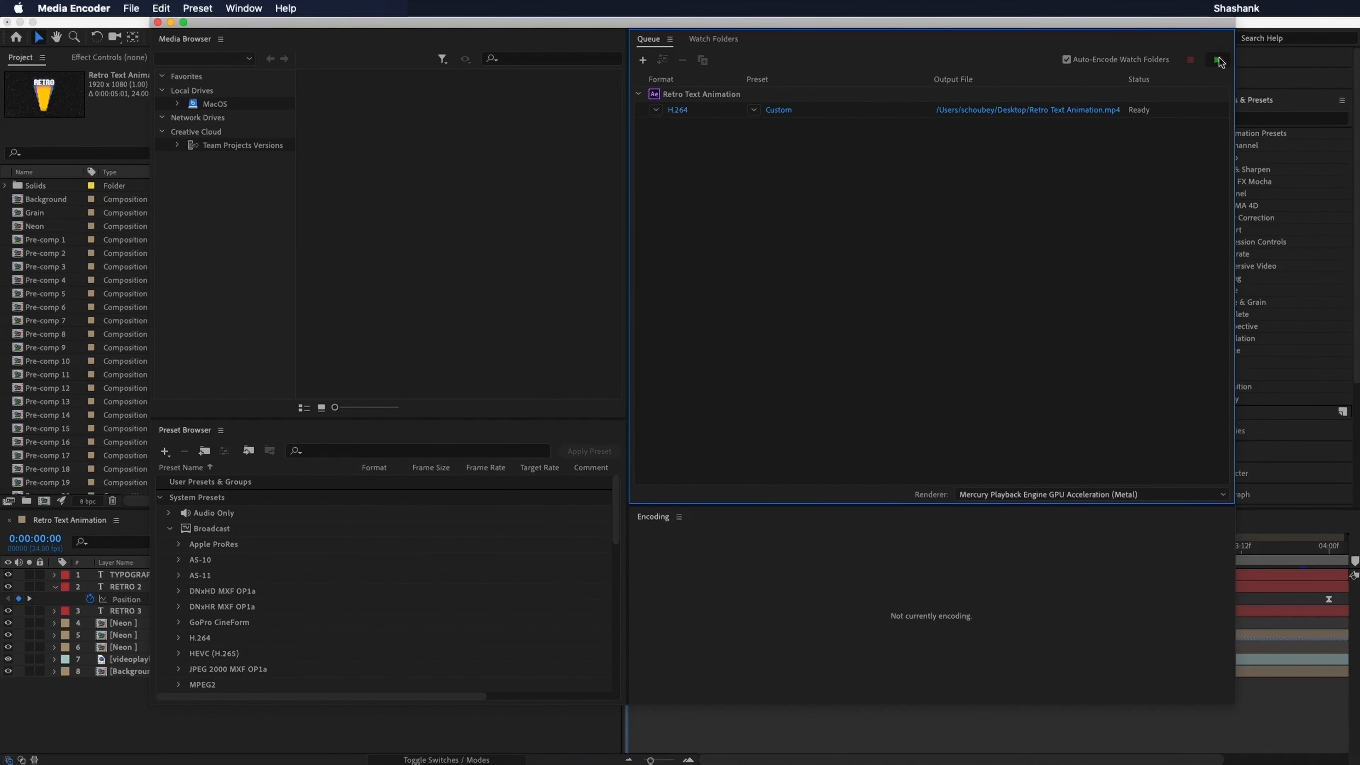